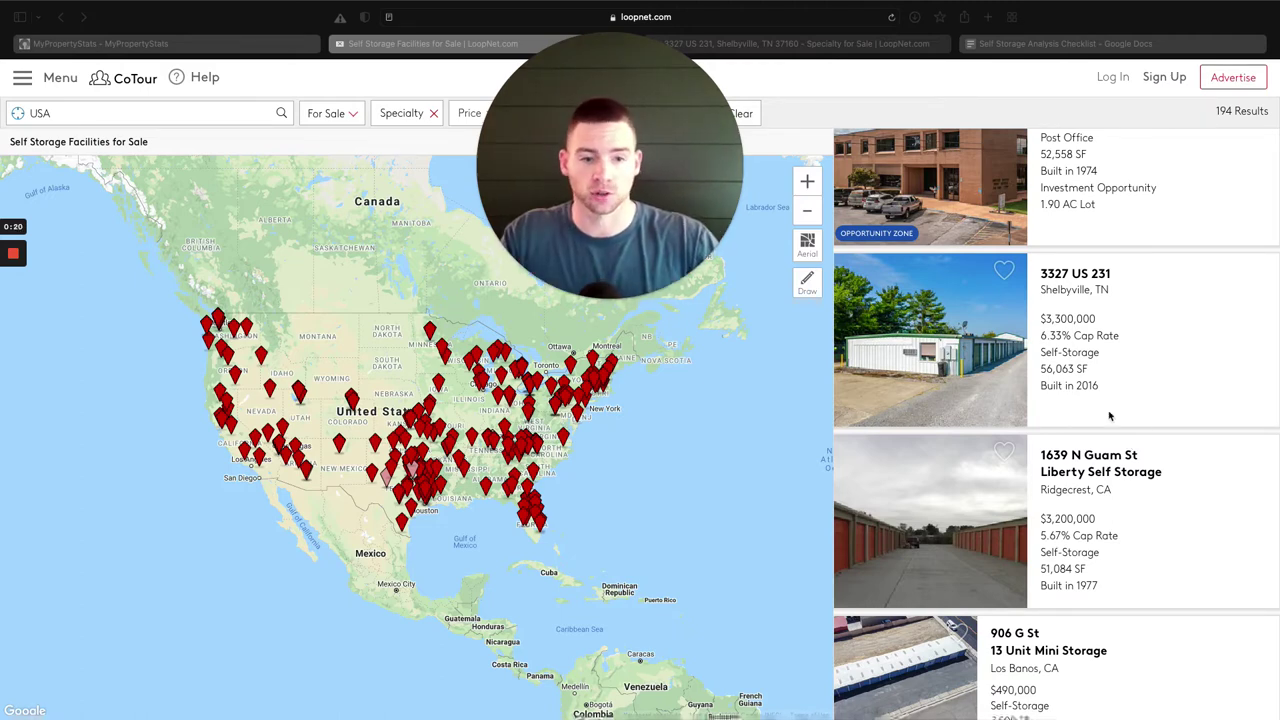
Open the 3327 US 231 Shelbyville listing and close the page with the self-storage facilities search results.
click(765, 47)
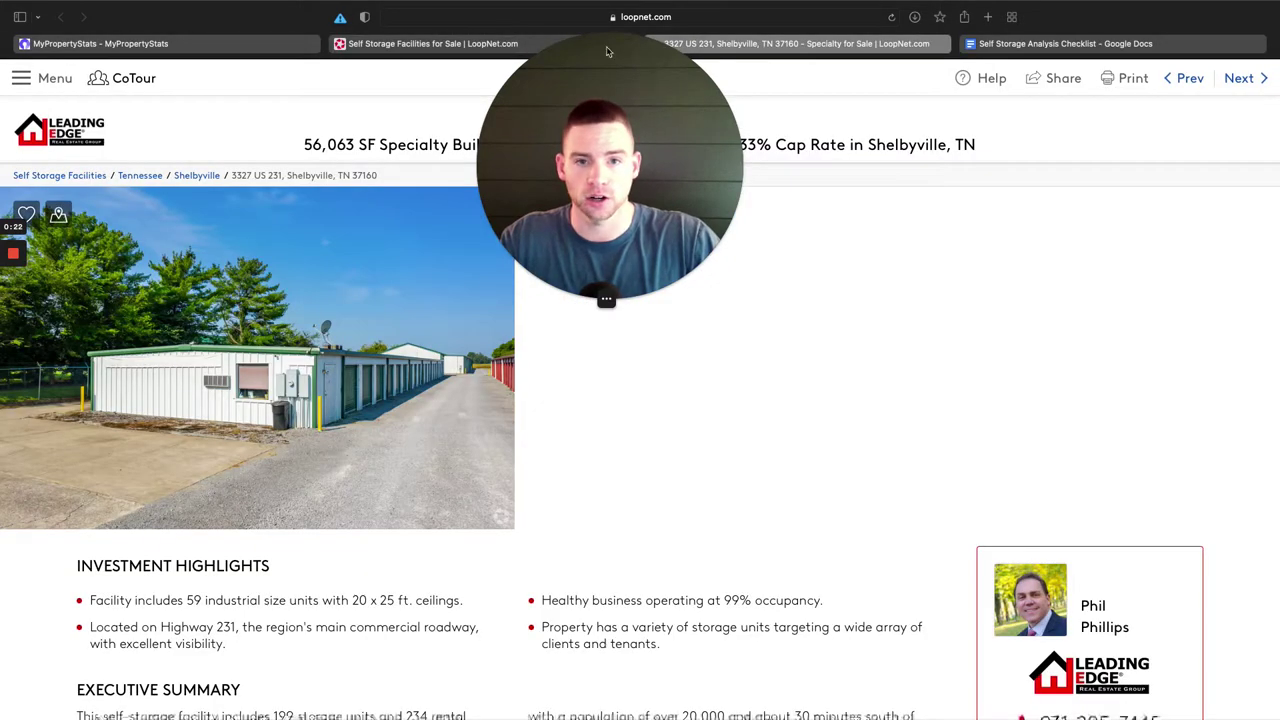
mouse_move(340, 50)
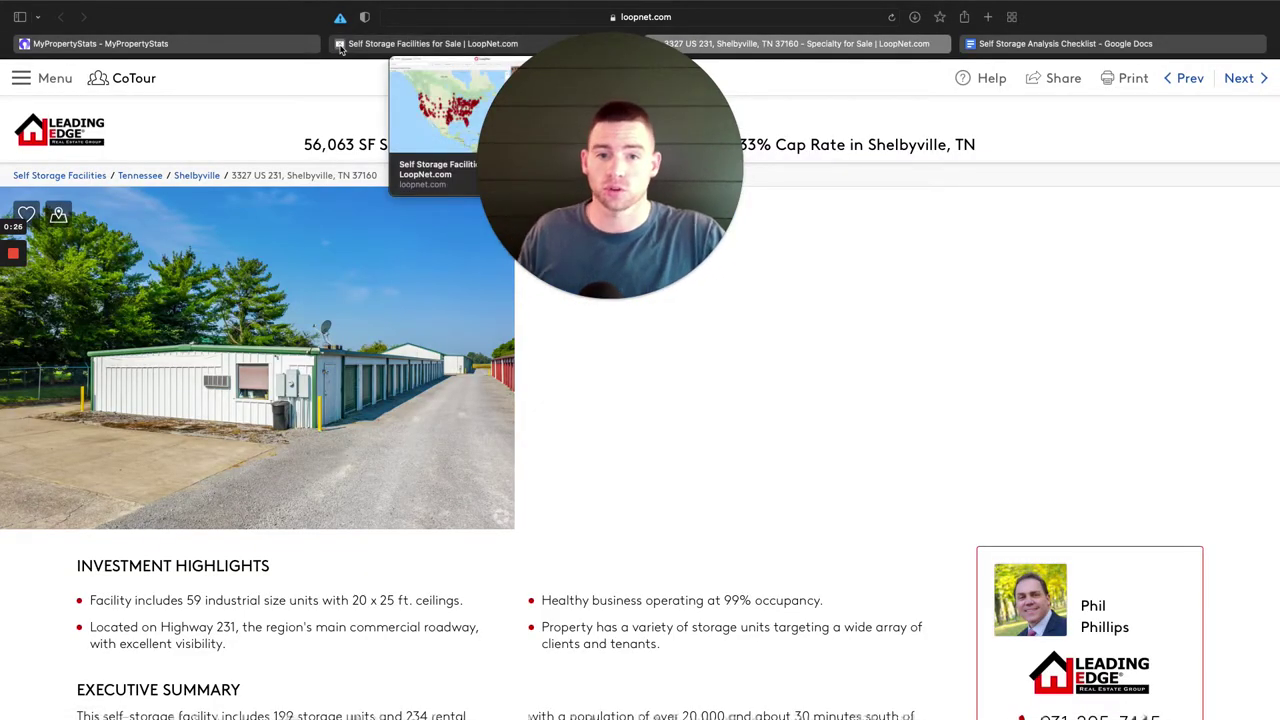
click(340, 47)
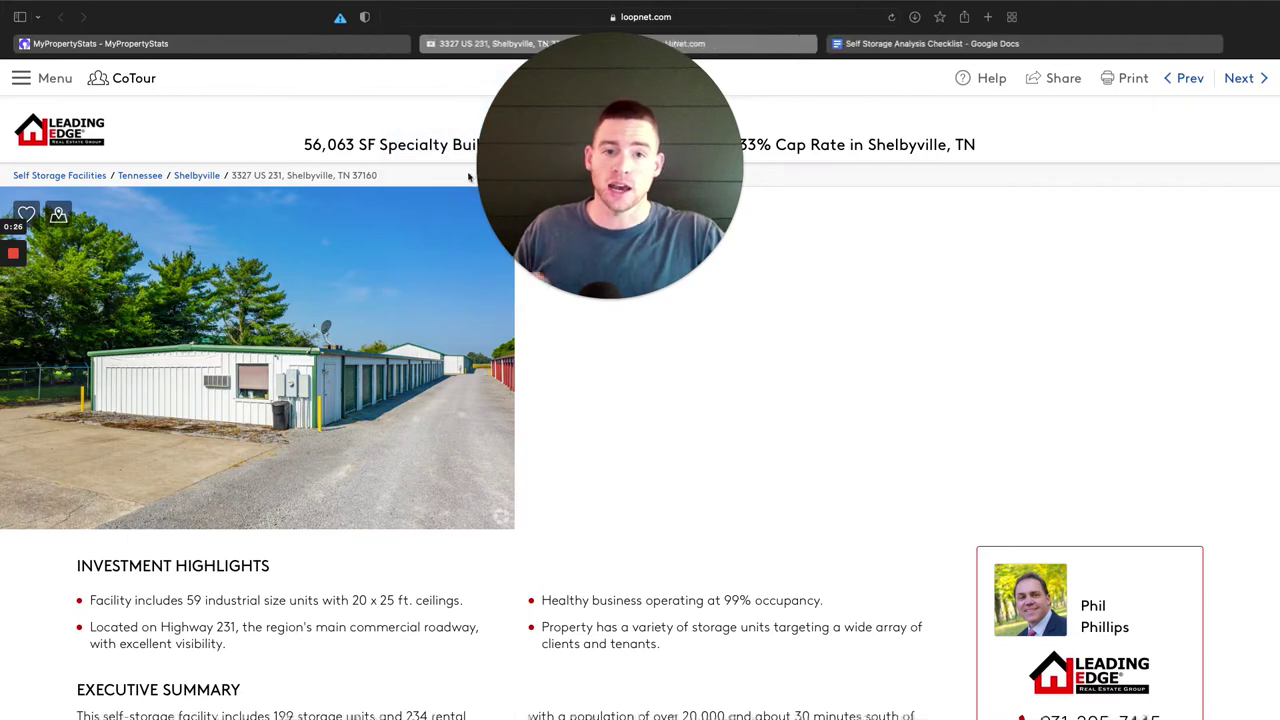
Switch to My Property Stats and start analyzing a new deal from the pipeline.
click(303, 45)
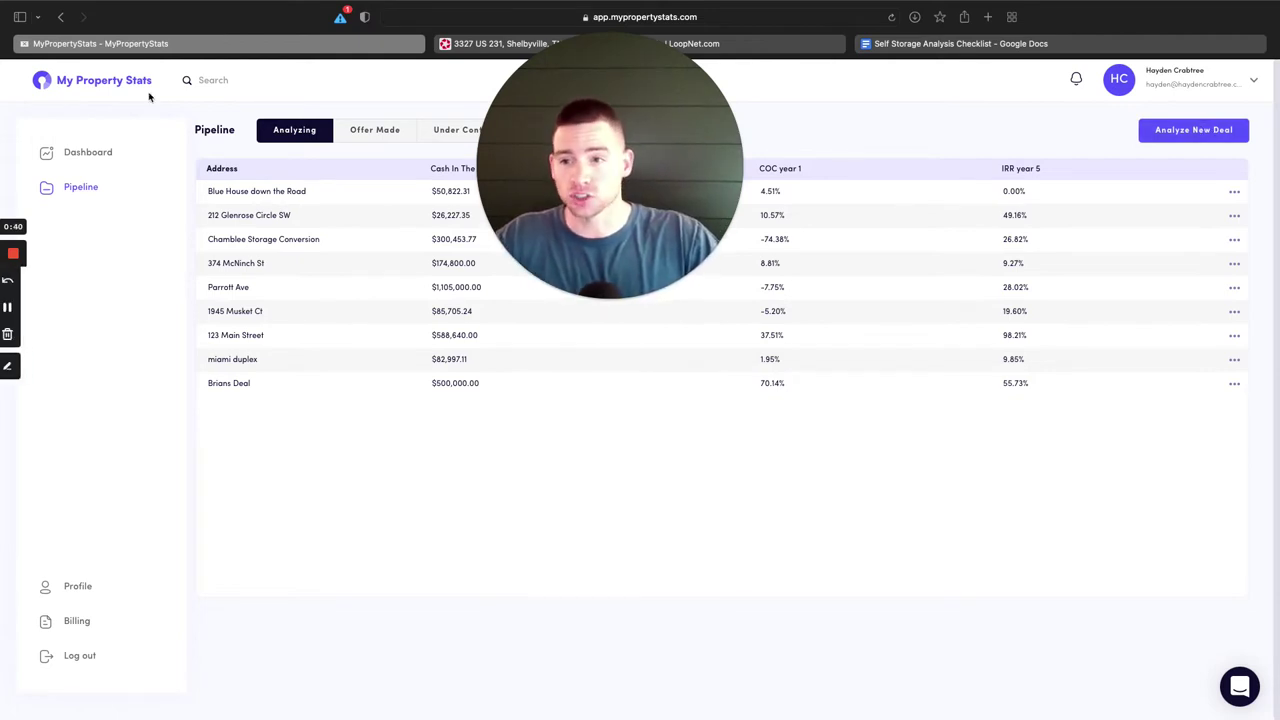
click(1187, 133)
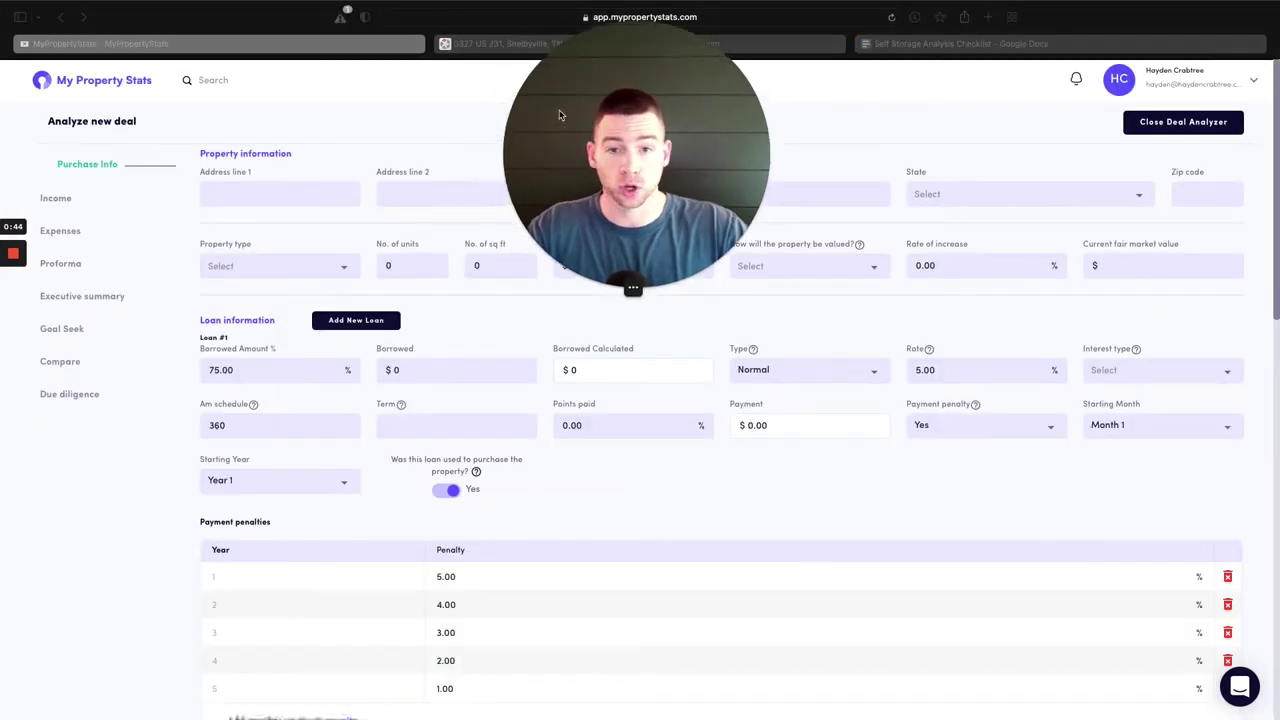
click(597, 288)
click(580, 288)
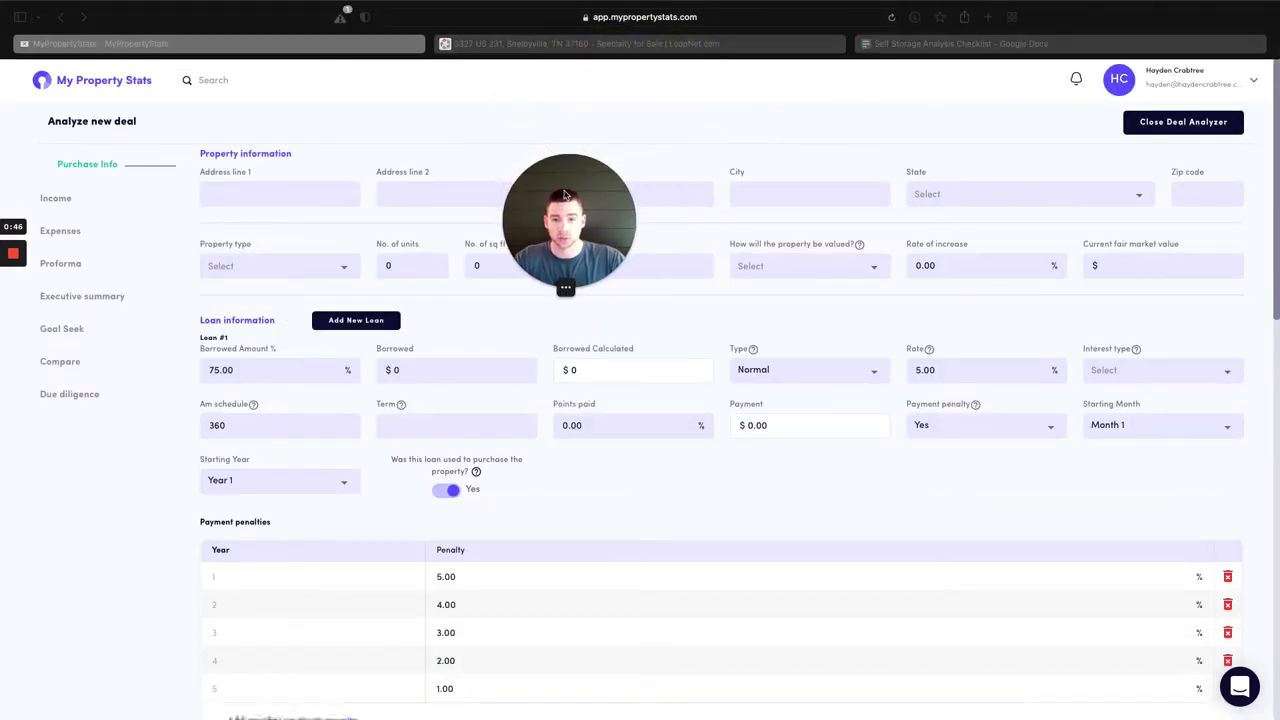
drag(570, 218, 634, 123)
Check the Shelbyville listing on LoopNet, then enter "Shelbyville deal" as Address line 1 of the new deal in My Property Stats.
click(640, 43)
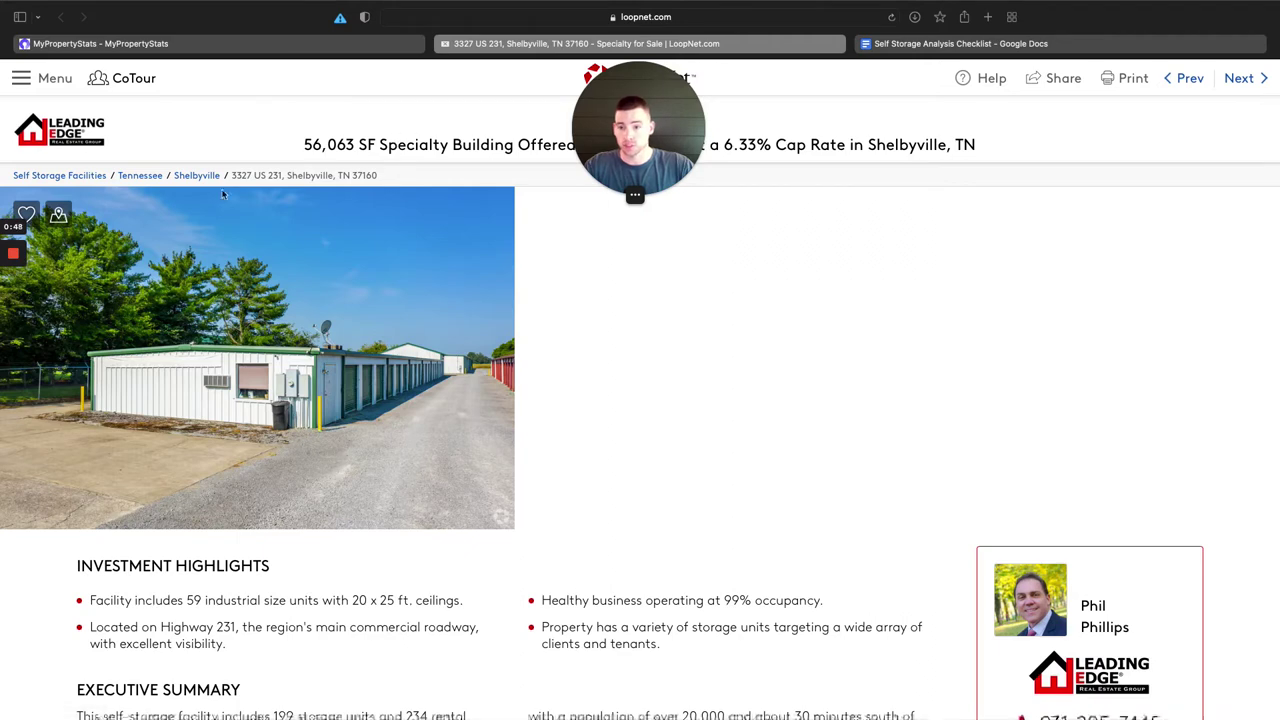
drag(706, 84, 660, 82)
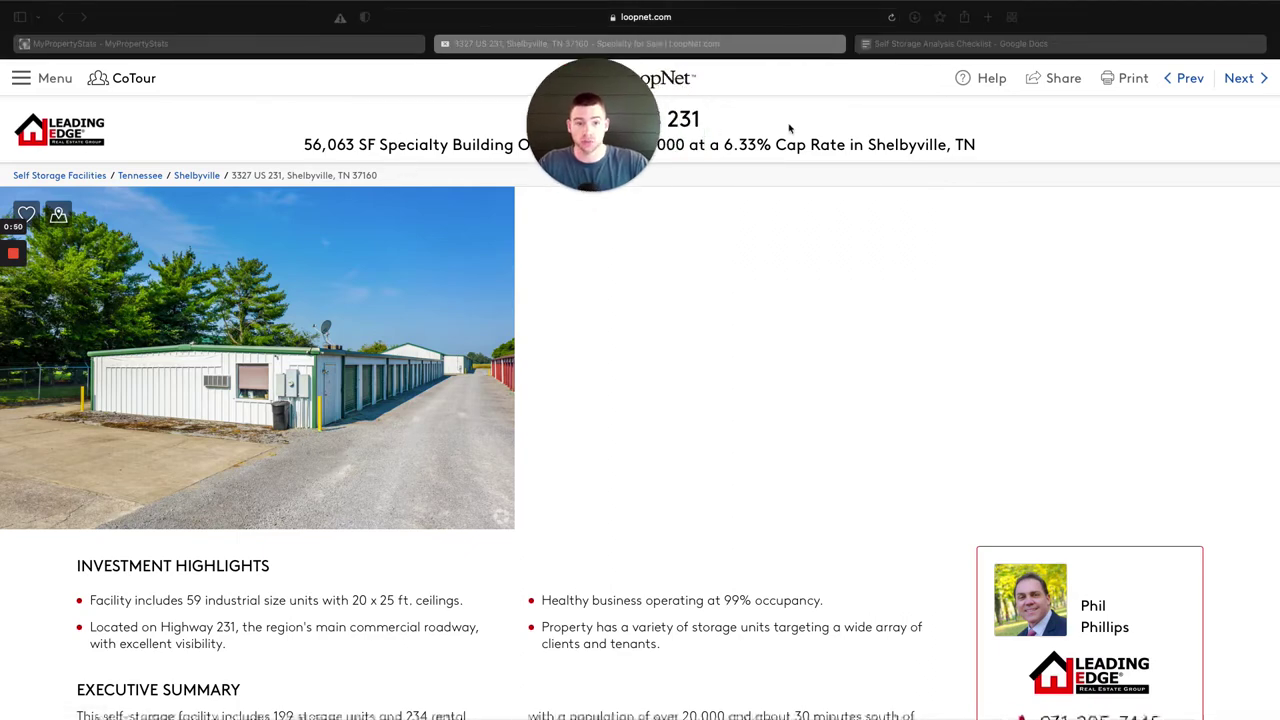
click(330, 52)
click(297, 45)
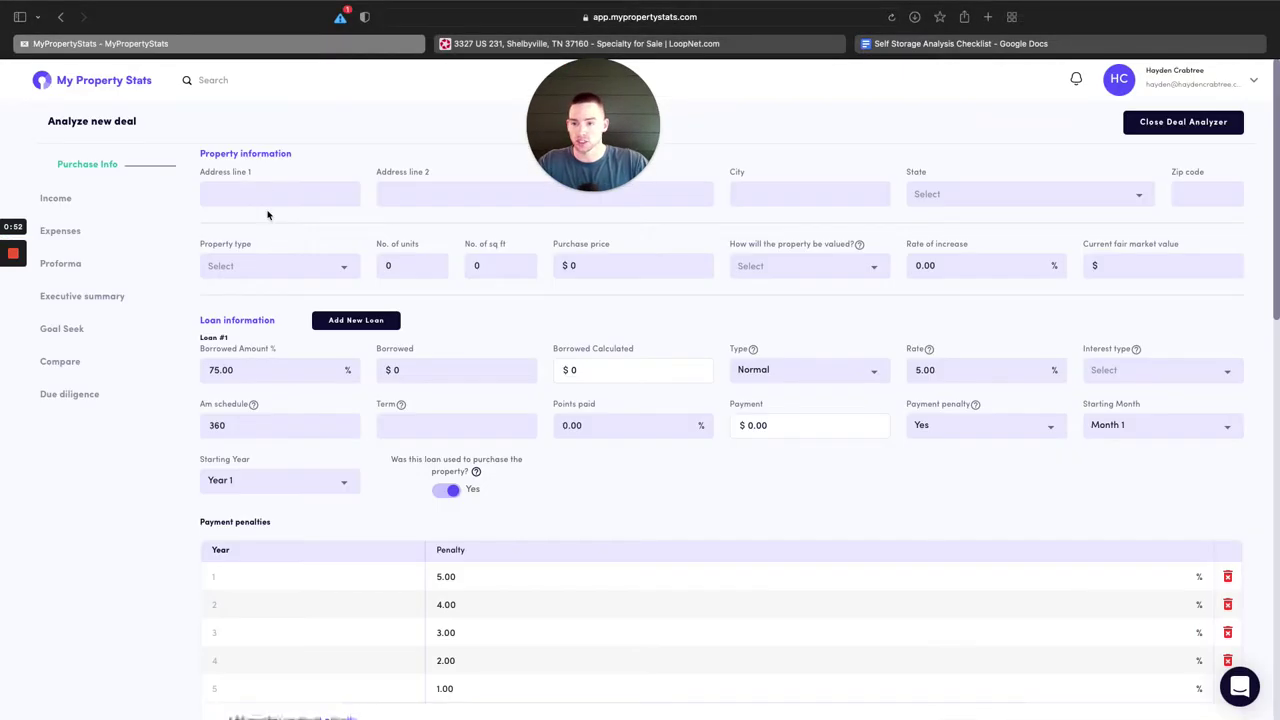
click(268, 194)
text(Shelby)
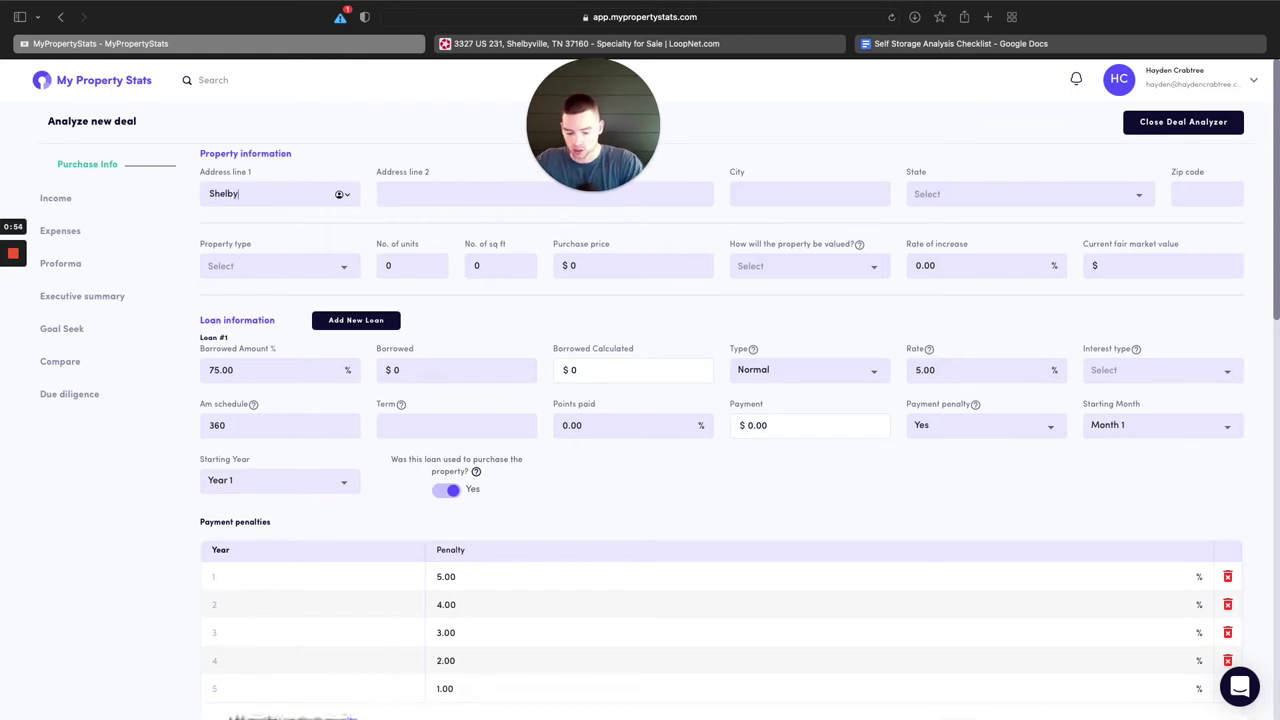
text(ville deal)
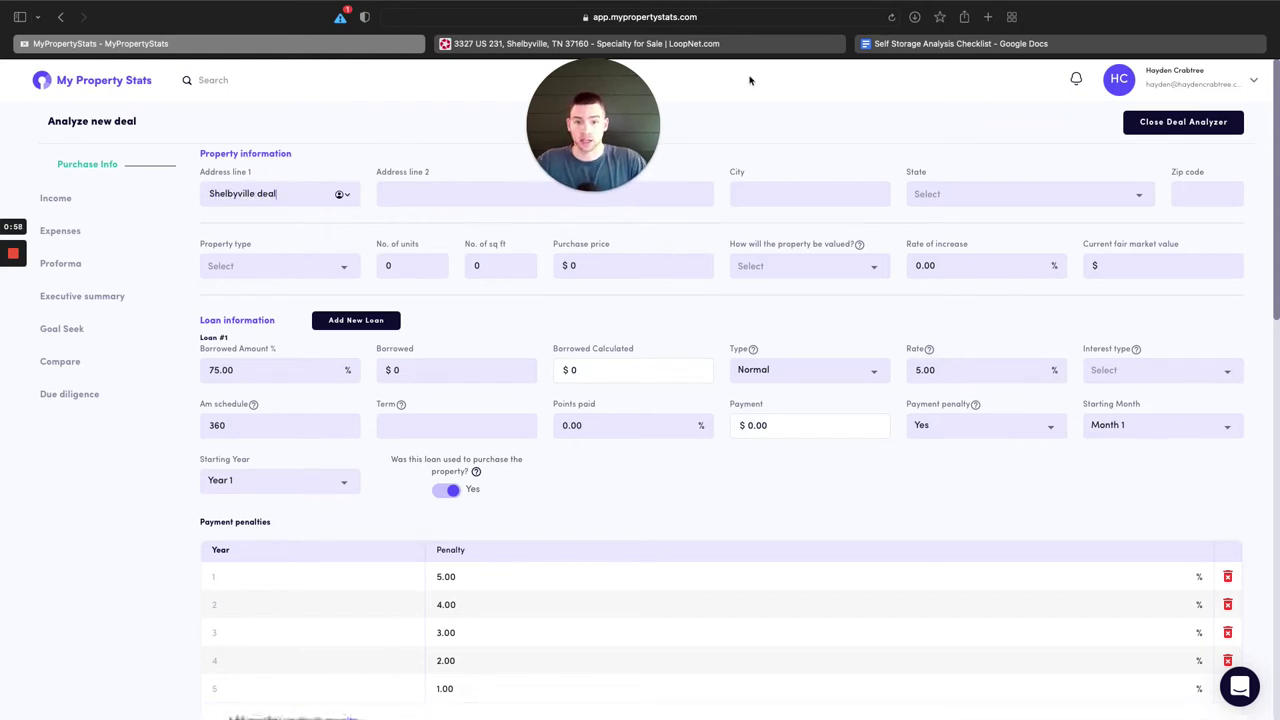
Switch to the Self Storage Analysis Checklist in Google Docs and begin making a copy of it.
key(super+3)
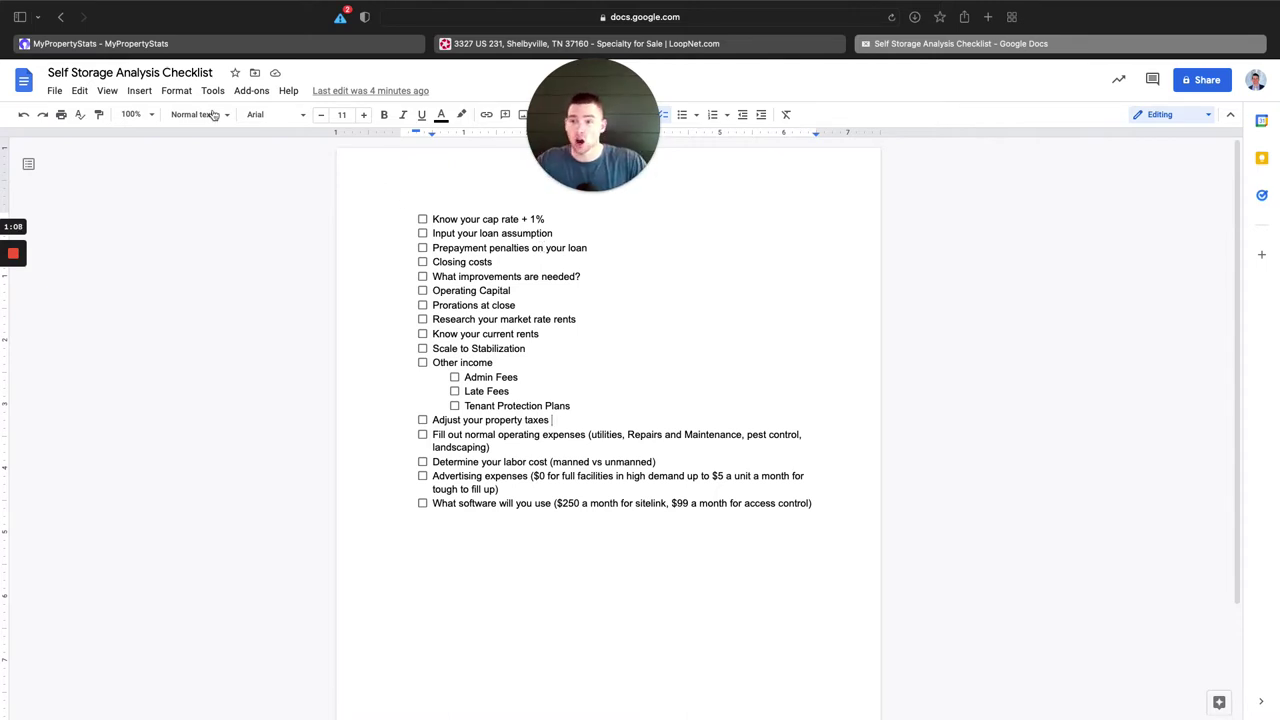
click(54, 90)
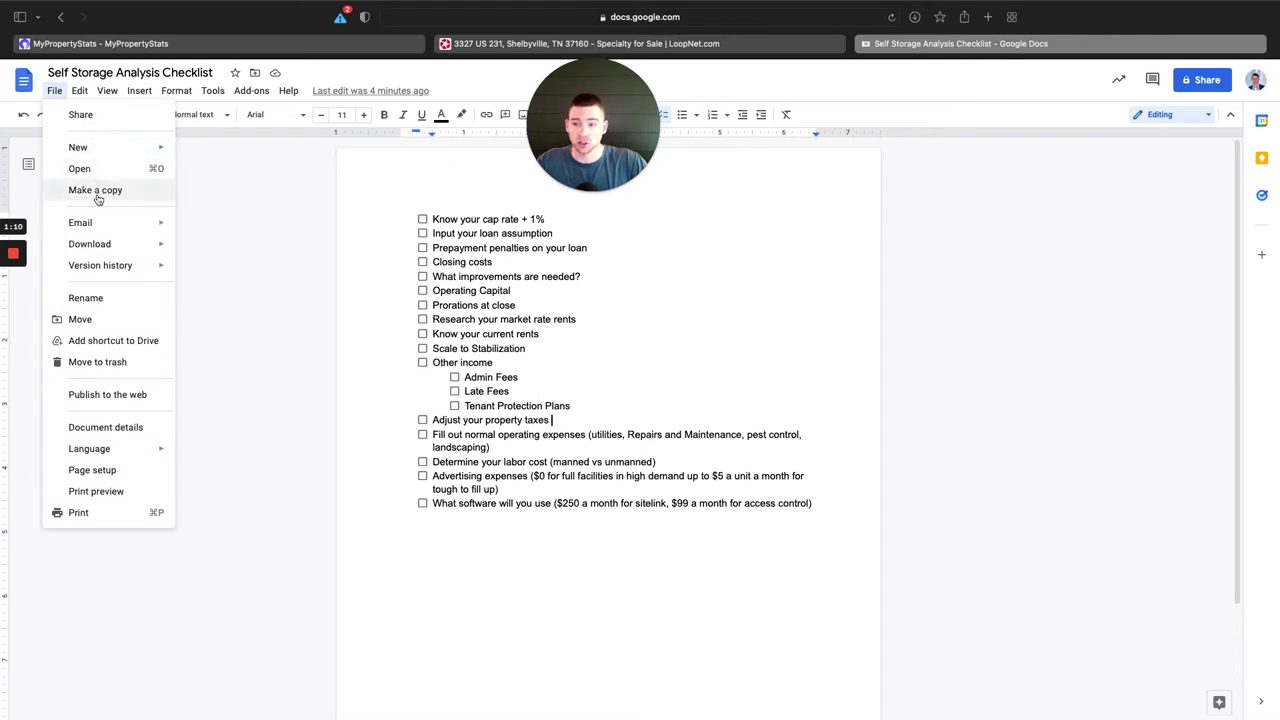
click(96, 190)
click(731, 281)
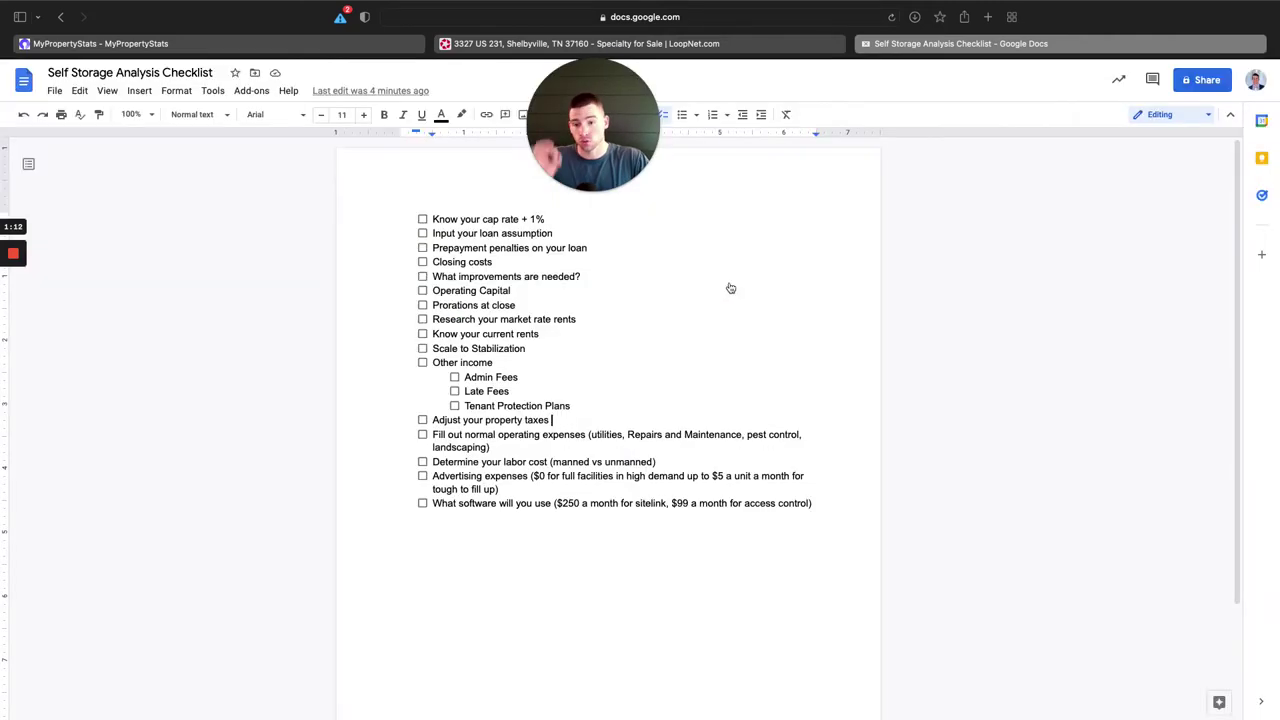
Tick and untick the "Know your cap rate + 1%" checklist item to try out its checkbox.
click(422, 219)
click(422, 219)
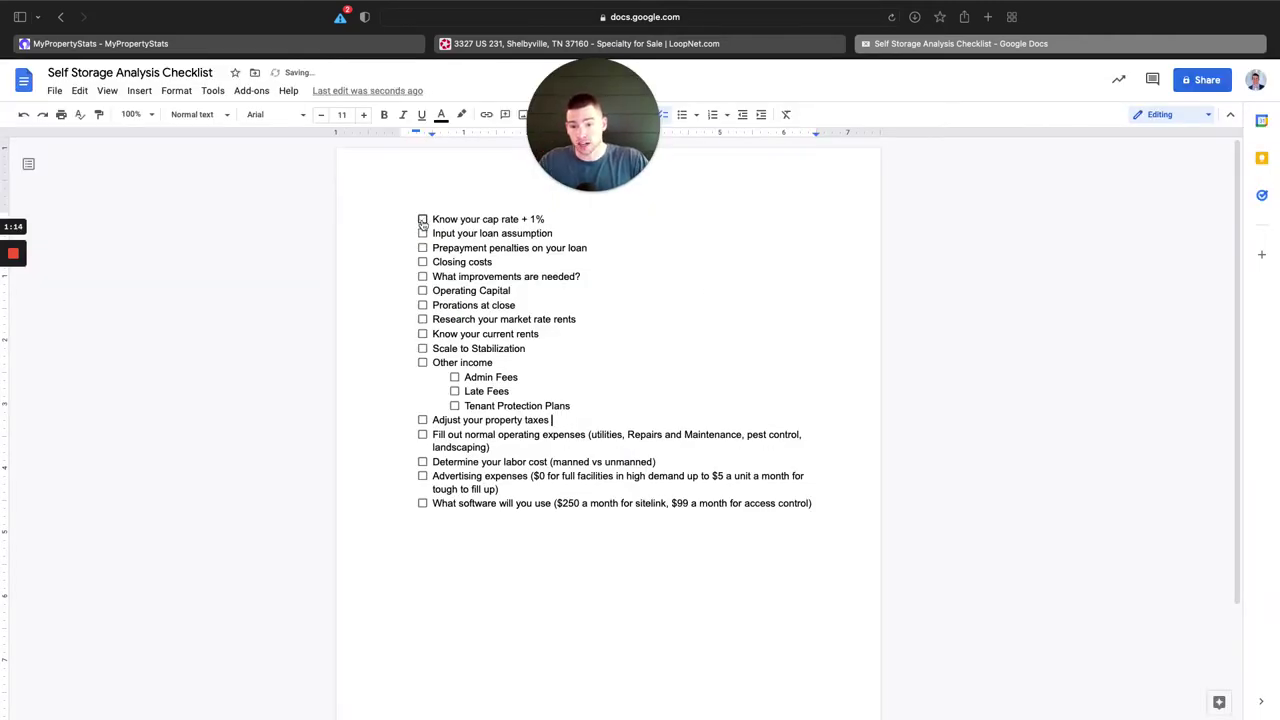
click(422, 219)
click(422, 219)
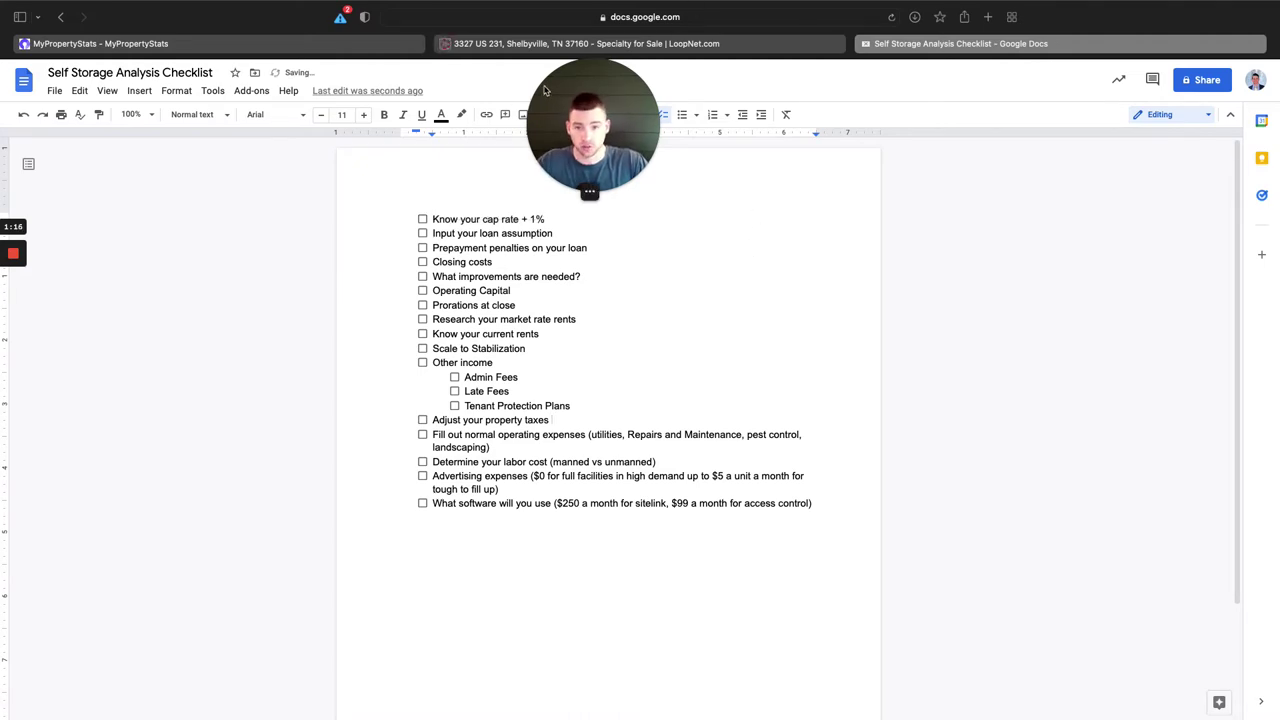
Look up the asking price on the LoopNet listing and set the deal's purchase price to $3,300,000 in My Property Stats.
click(334, 46)
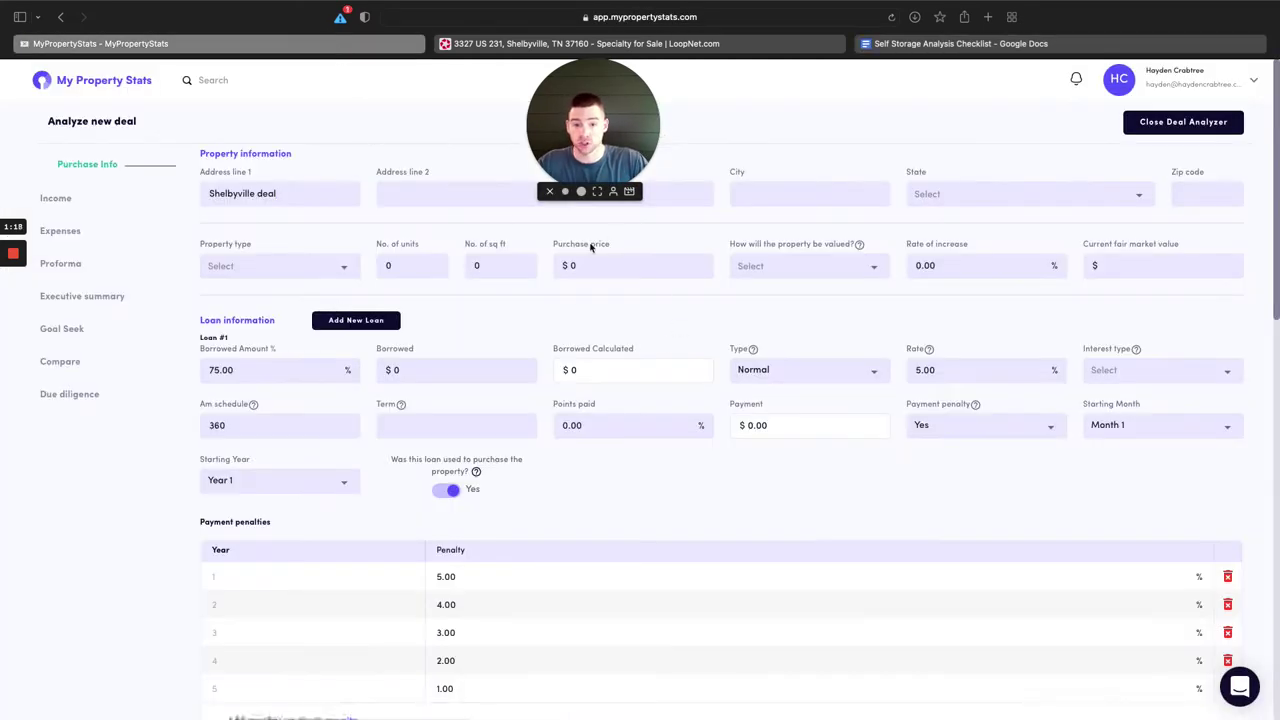
click(780, 44)
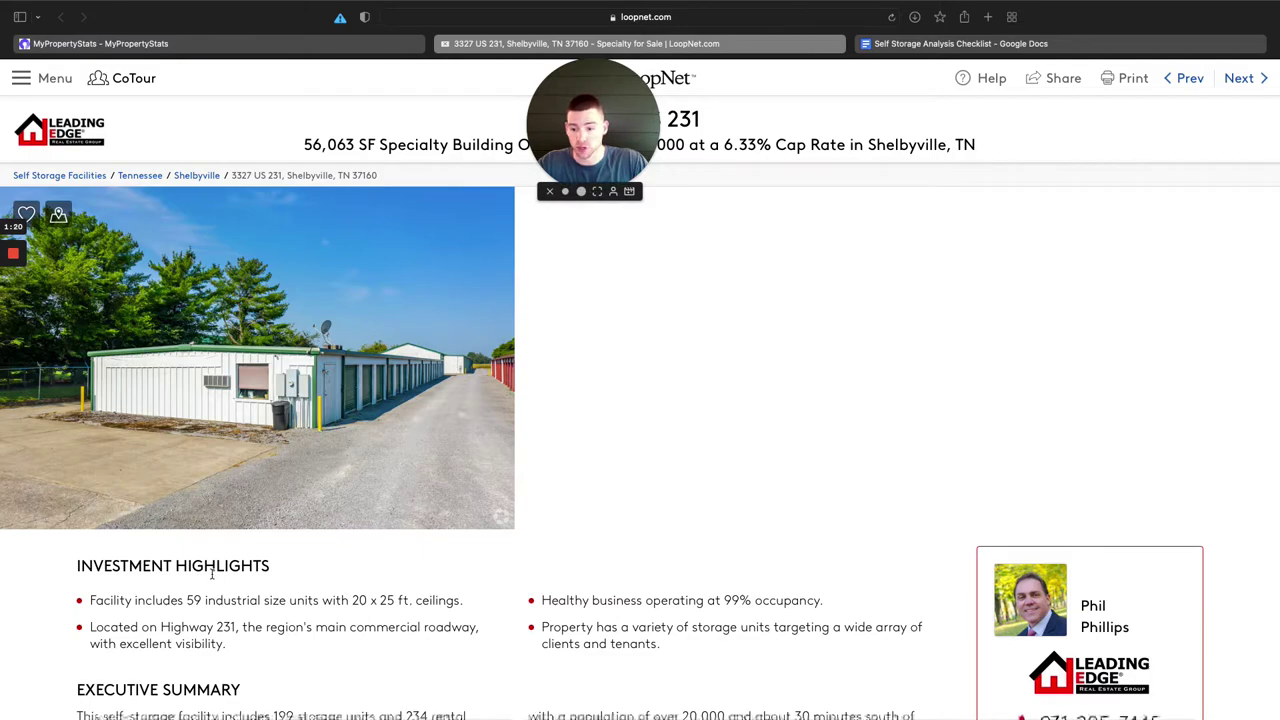
scroll(175, 625, down, 3)
scroll(183, 627, up, 5)
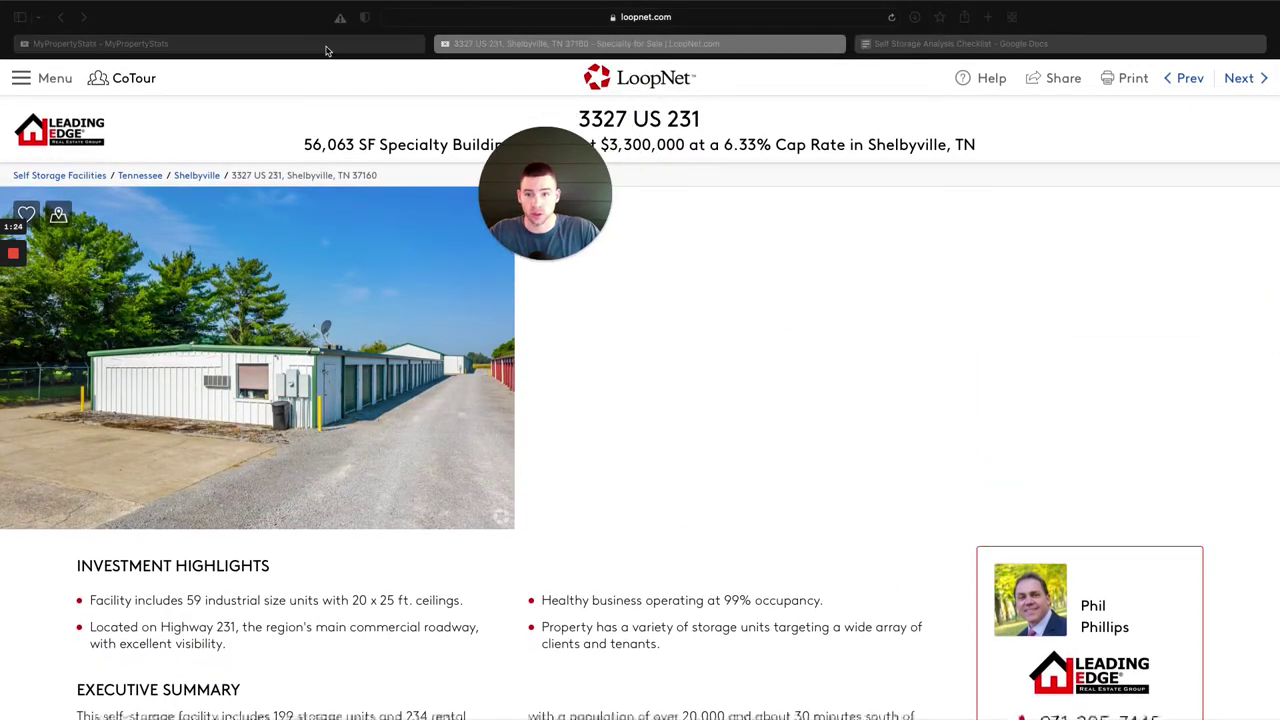
click(310, 47)
drag(545, 210, 546, 173)
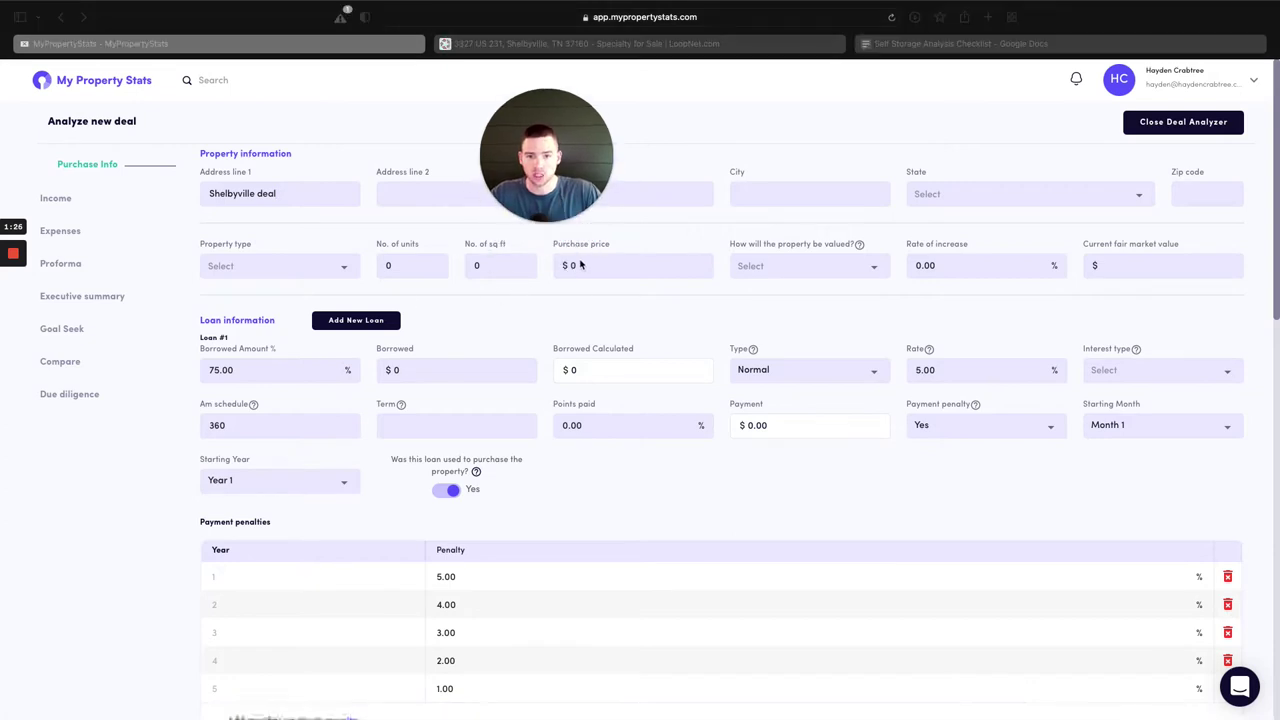
click(578, 264)
double_click(569, 264)
text(3,300,000)
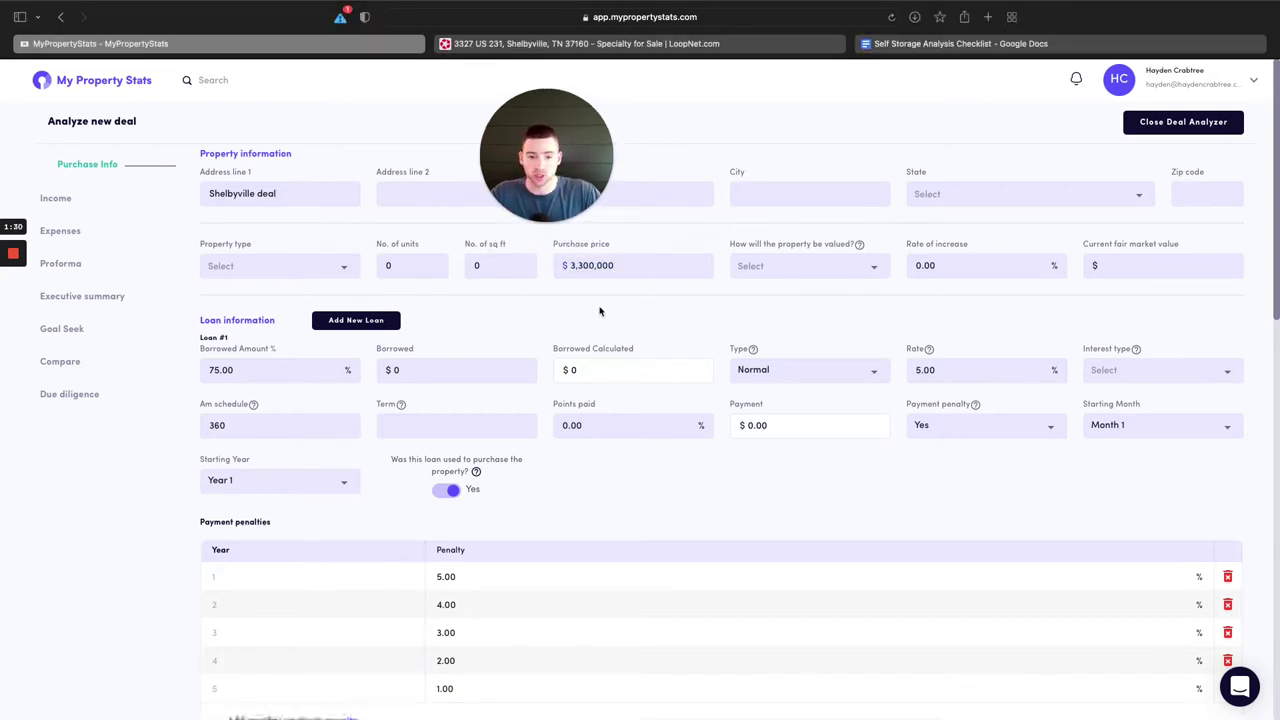
Have the property valued by Cap Rate, consult the listing and the checklist, and set the cap rate to 7.50%.
click(806, 272)
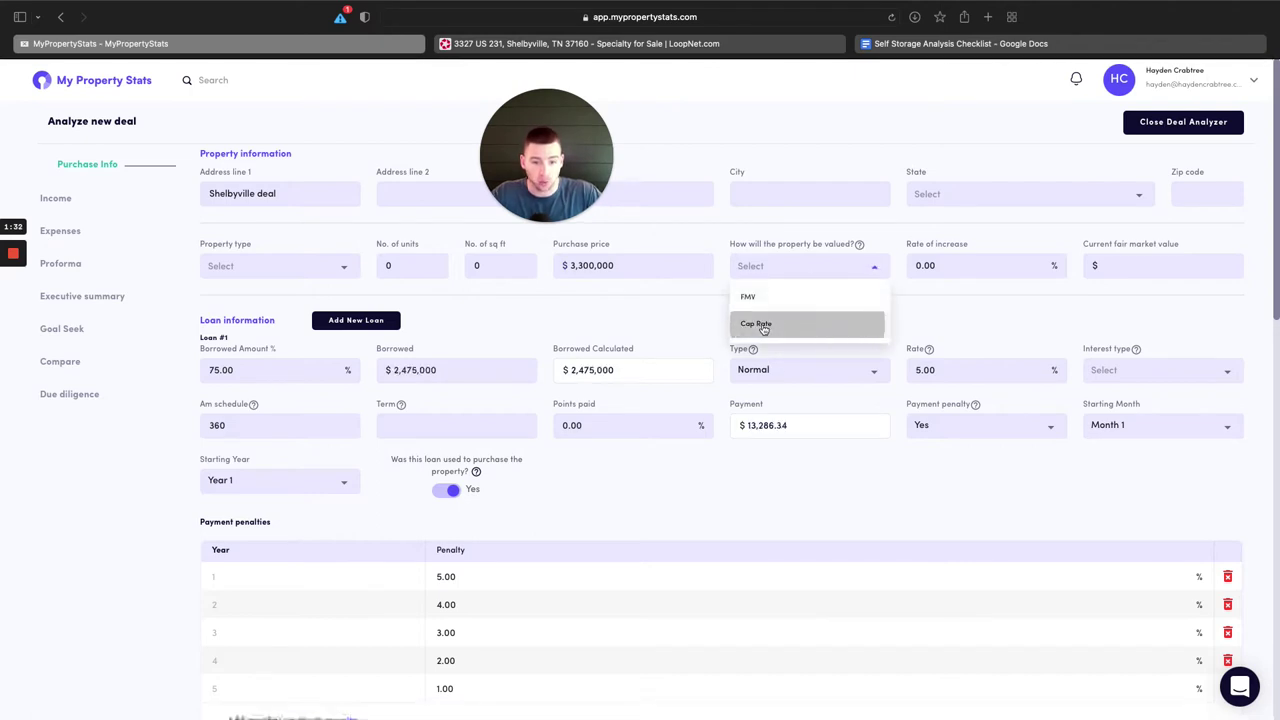
click(763, 326)
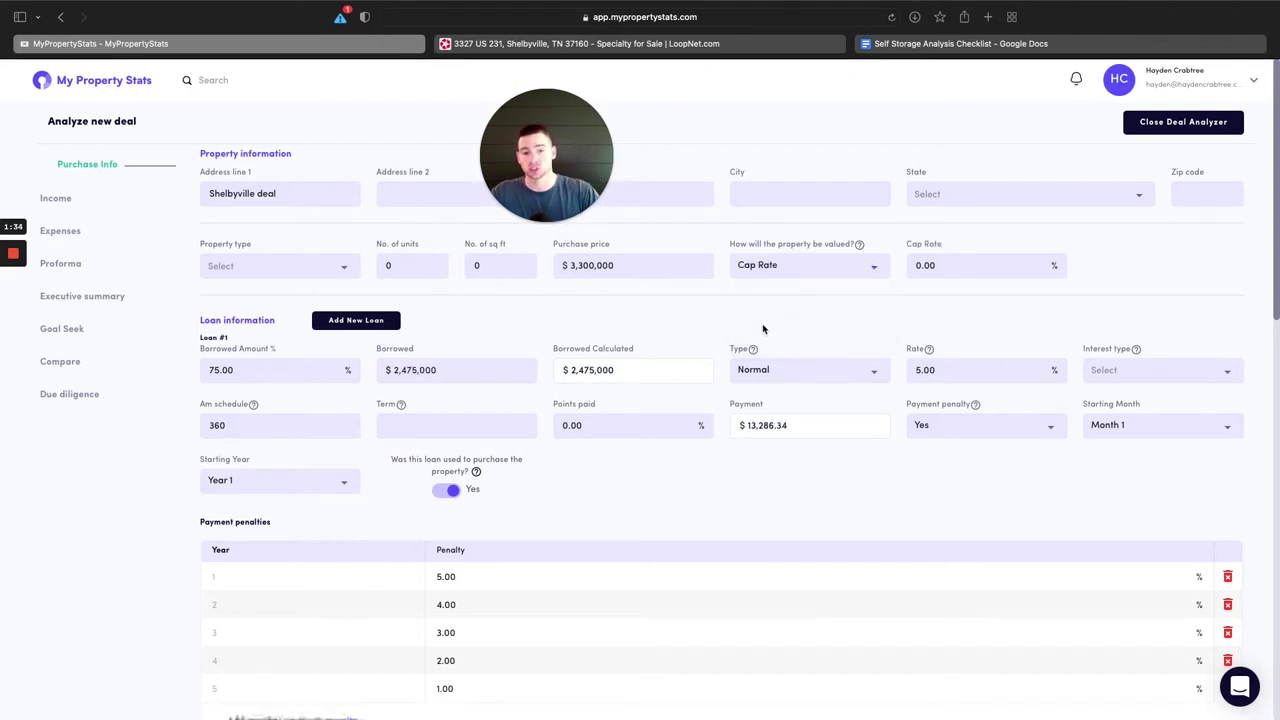
click(627, 44)
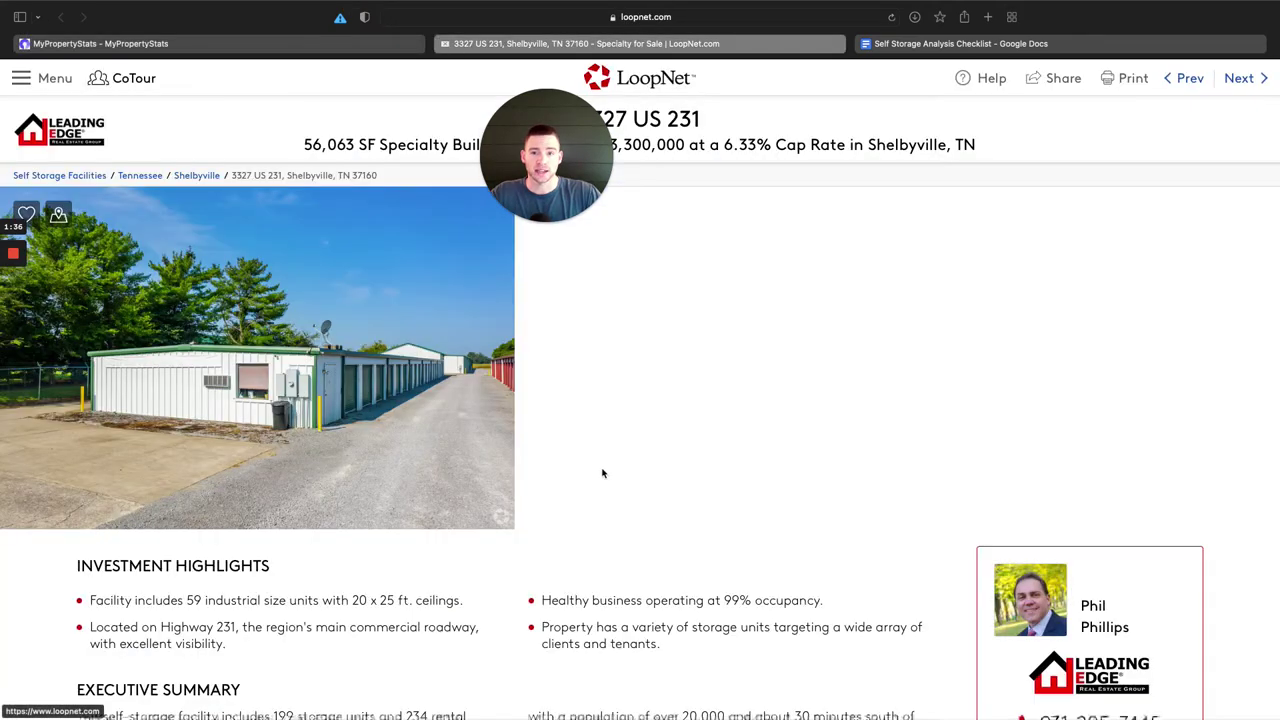
click(960, 44)
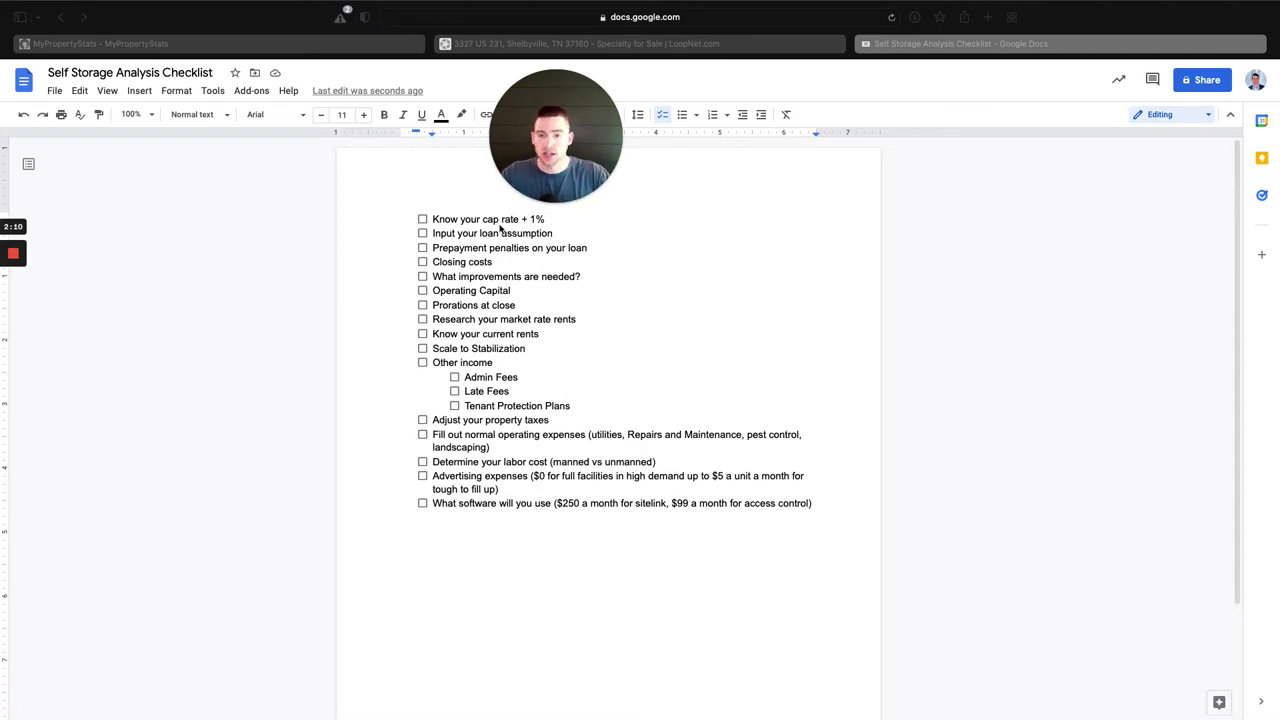
click(381, 45)
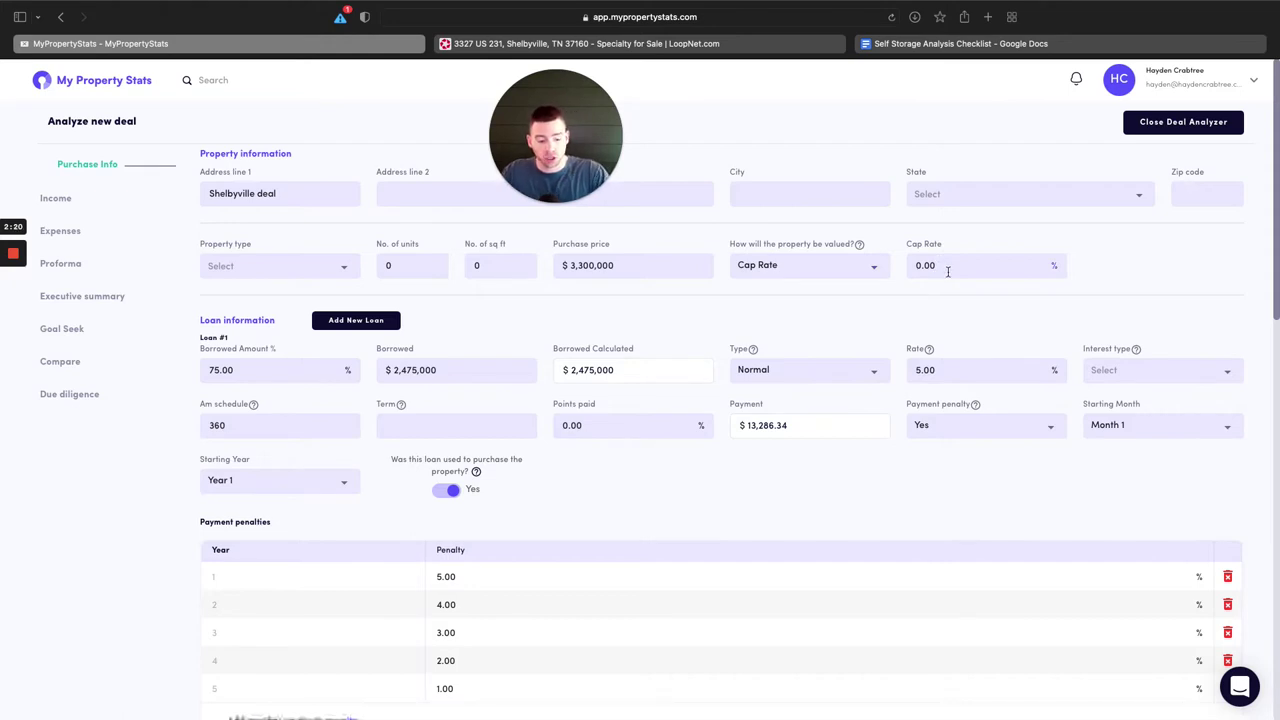
click(948, 271)
text(75)
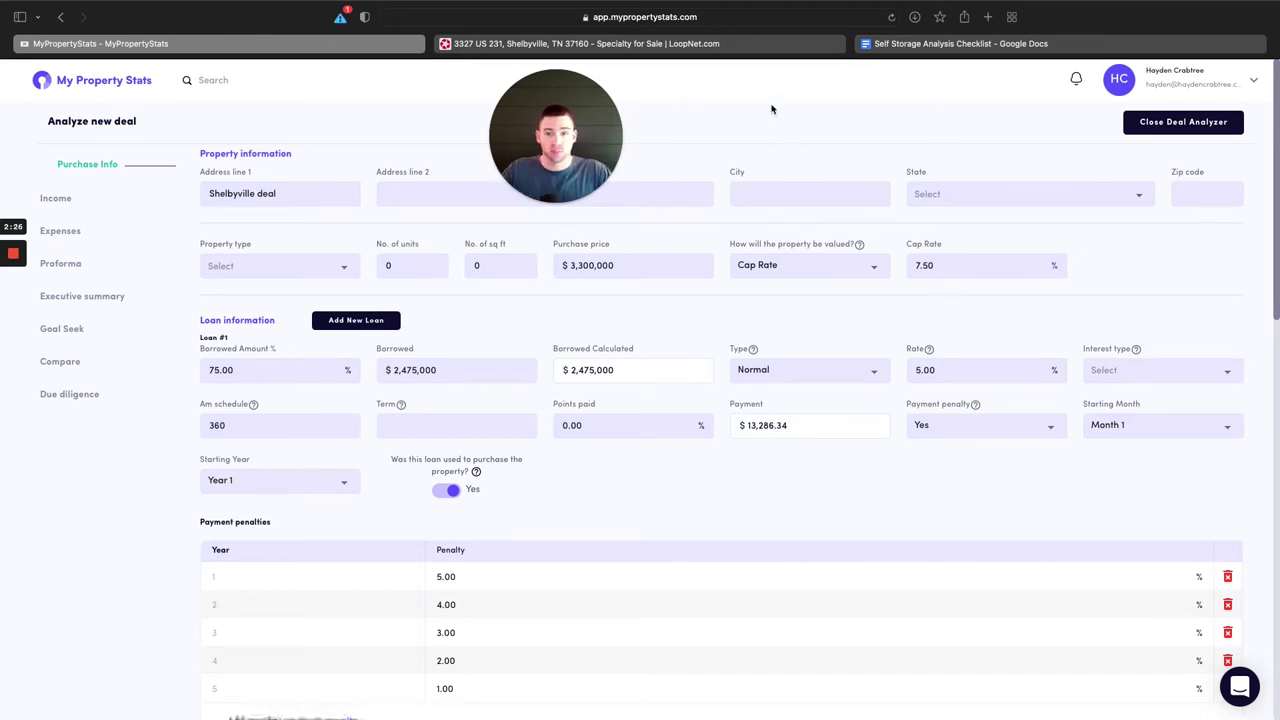
Tick off "Know your cap rate + 1%" in the Self Storage Analysis Checklist in Google Docs.
click(752, 46)
click(898, 44)
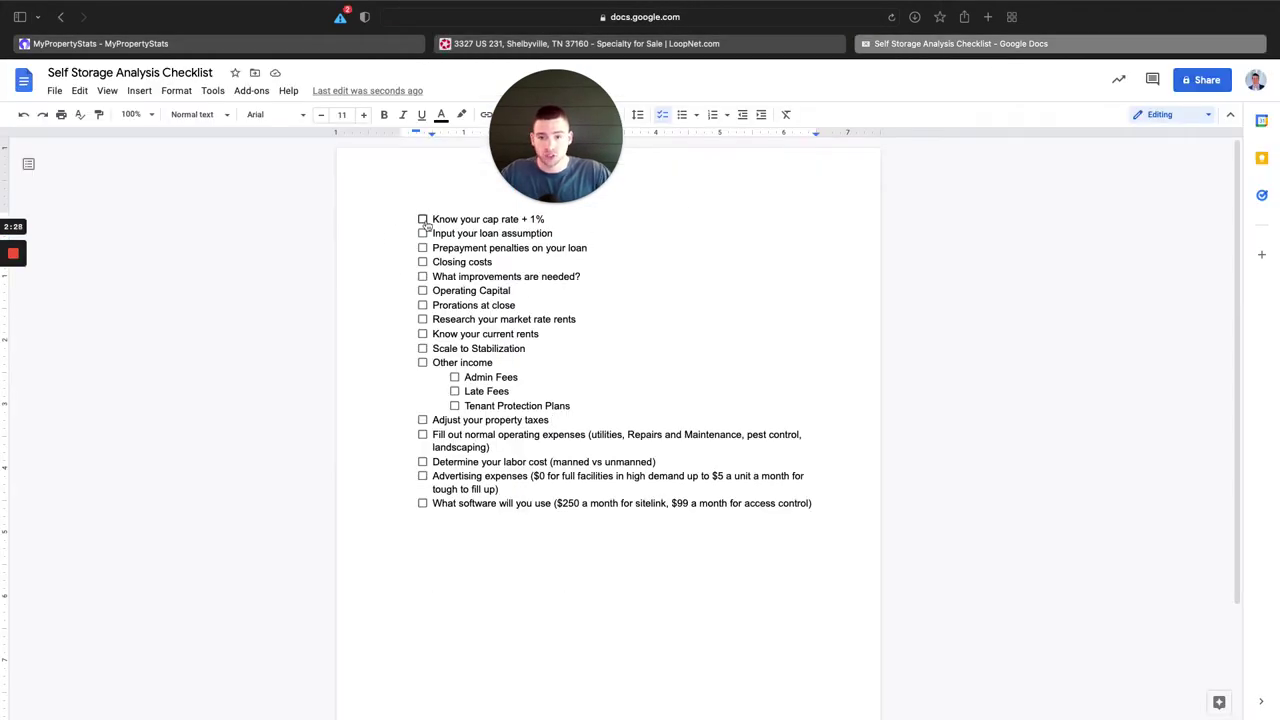
click(422, 220)
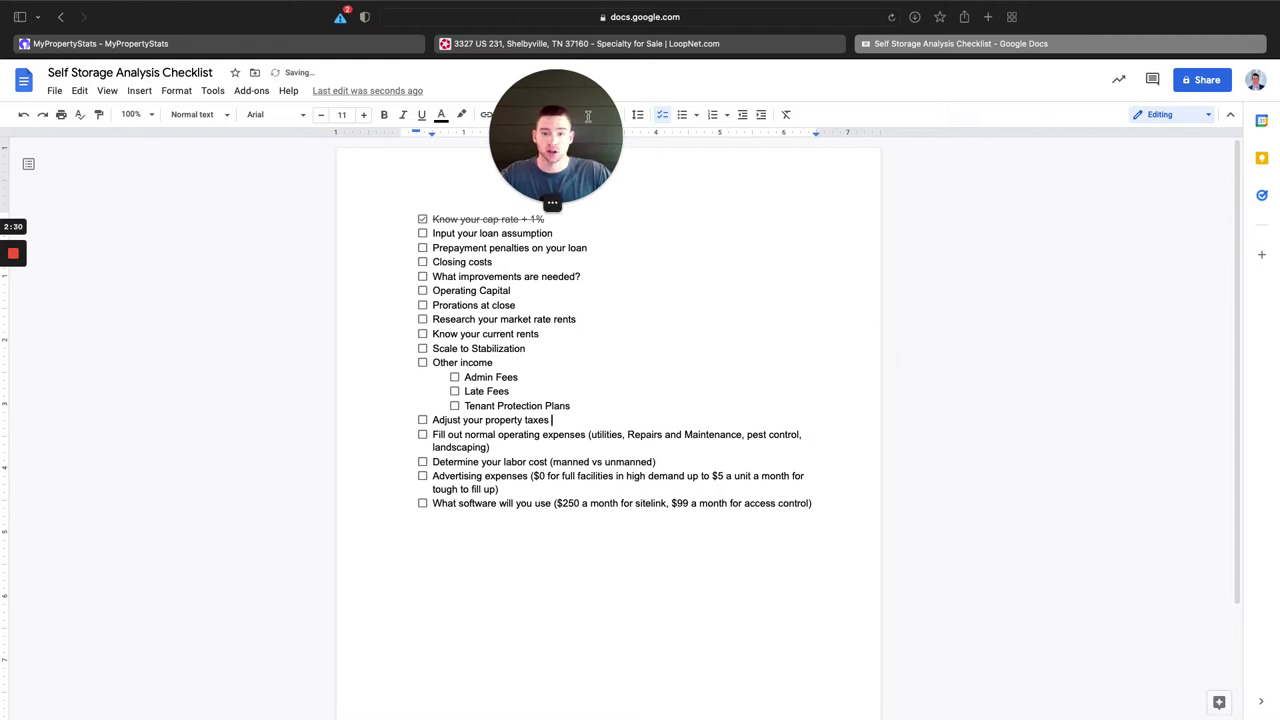
Return to the deal in My Property Stats and set Loan #1's borrowed amount to 80%.
click(371, 46)
scroll(361, 364, down, 2)
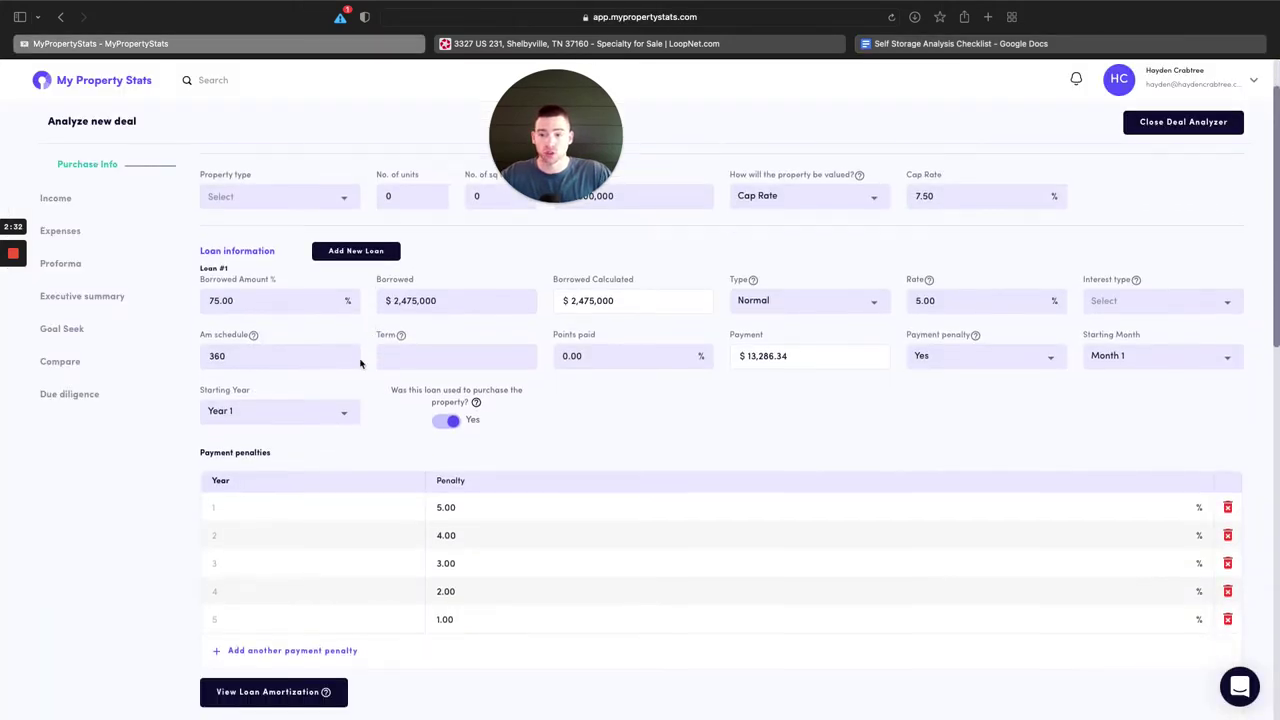
scroll(555, 438, up, 2)
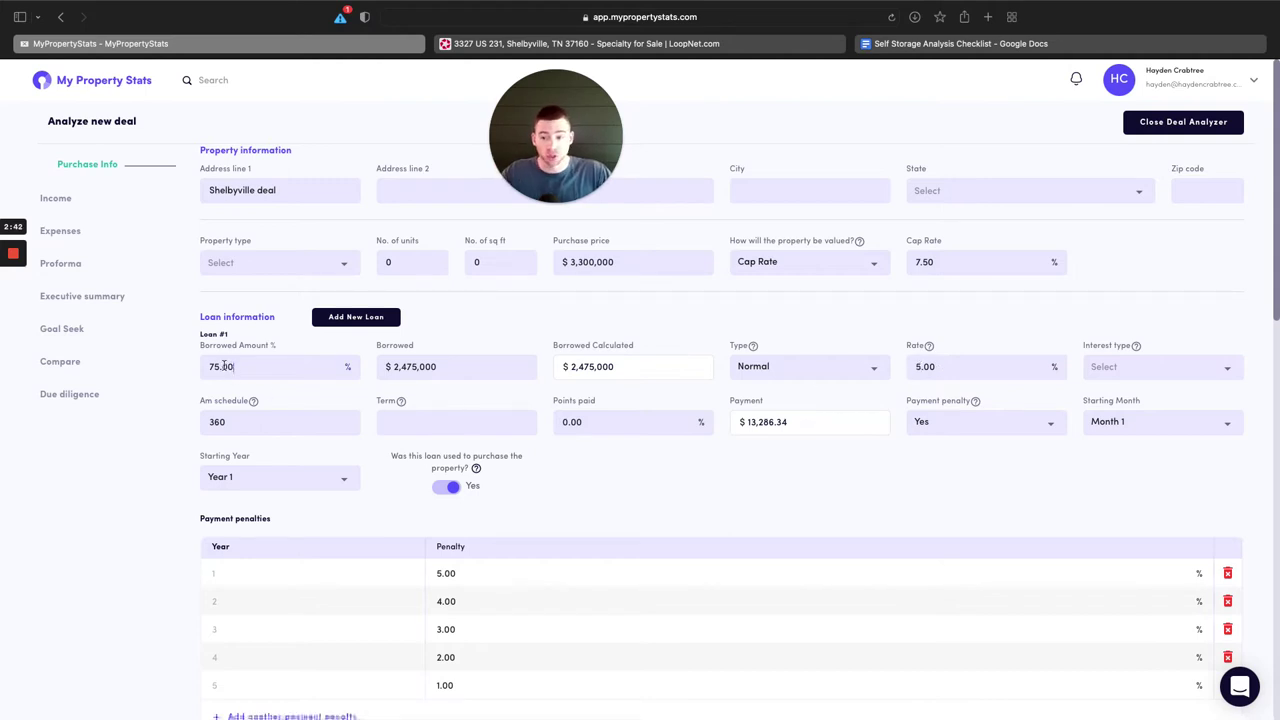
drag(210, 366, 219, 366)
text(80)
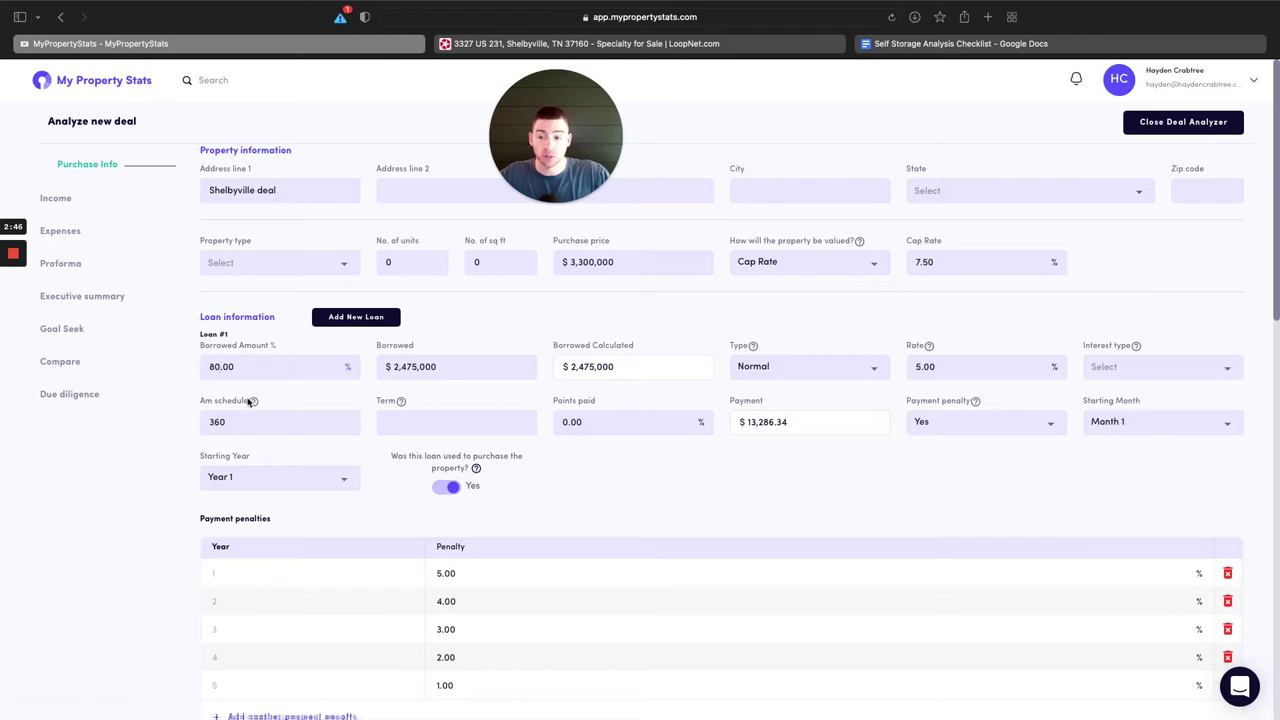
Set Loan #1's amortization schedule to 240 and its interest rate to 4.00%.
drag(232, 422, 193, 421)
text(2)
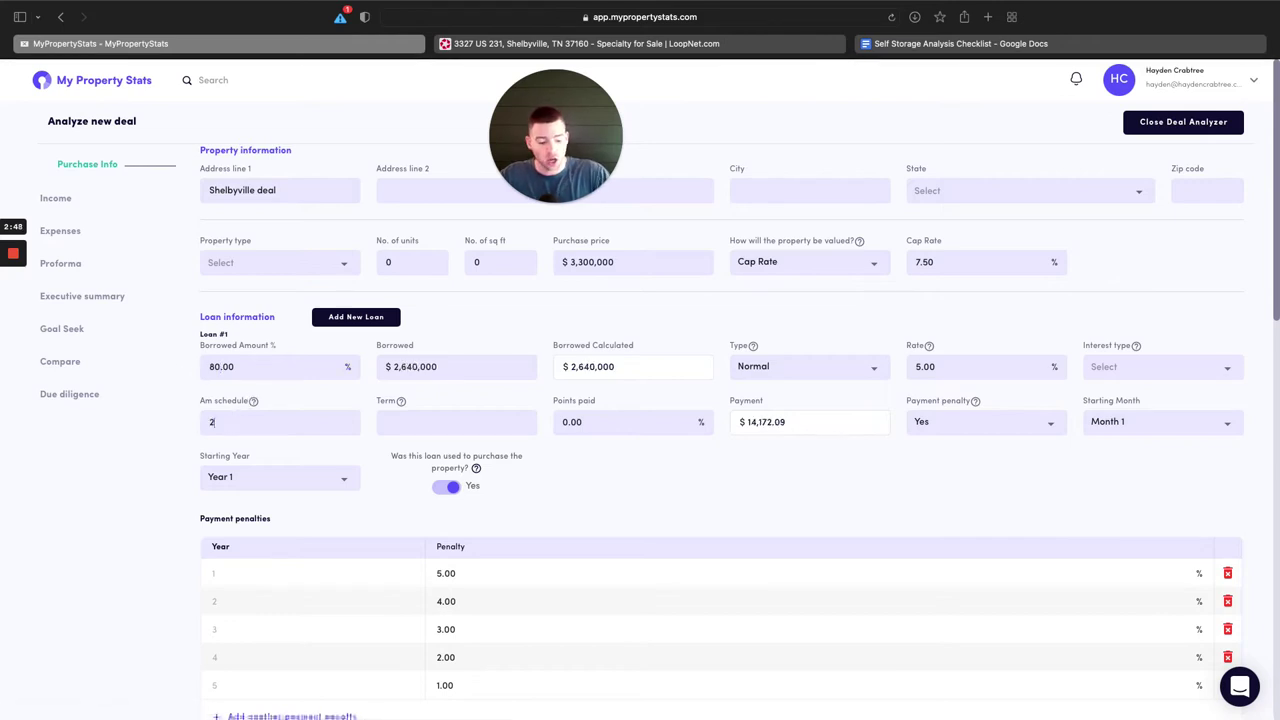
text(40)
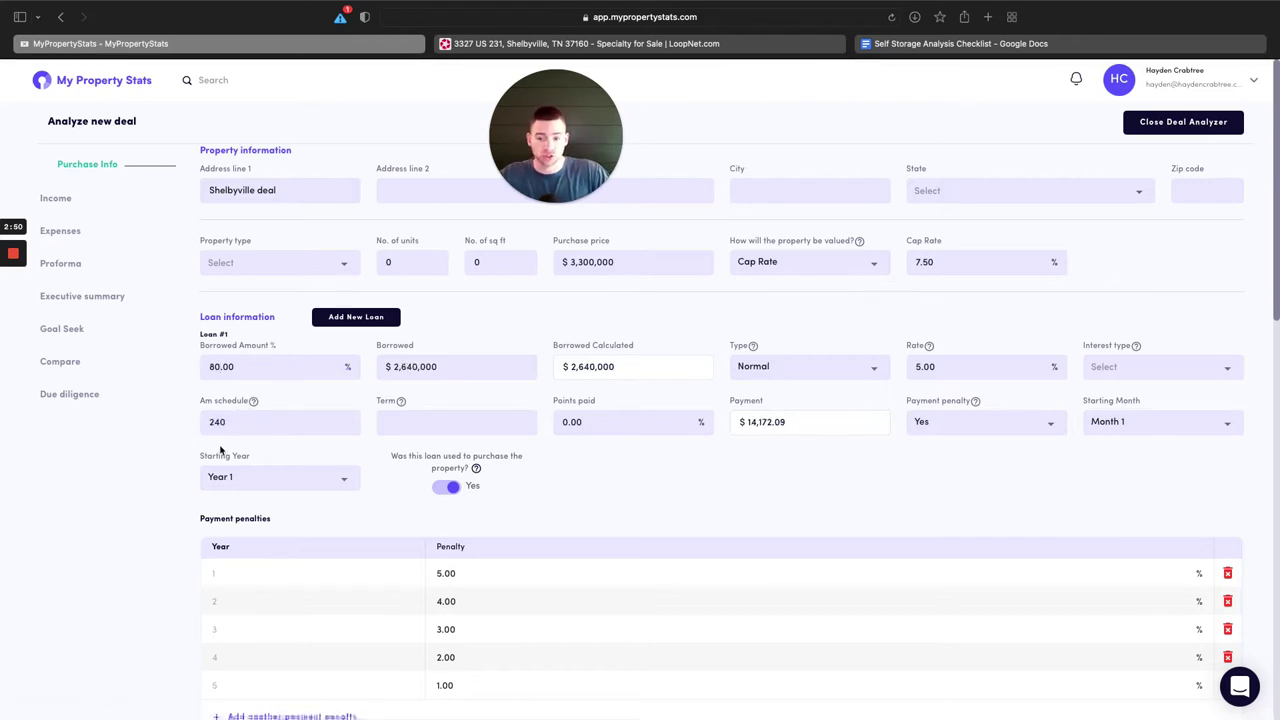
click(924, 367)
key(BackSpace)
text(4)
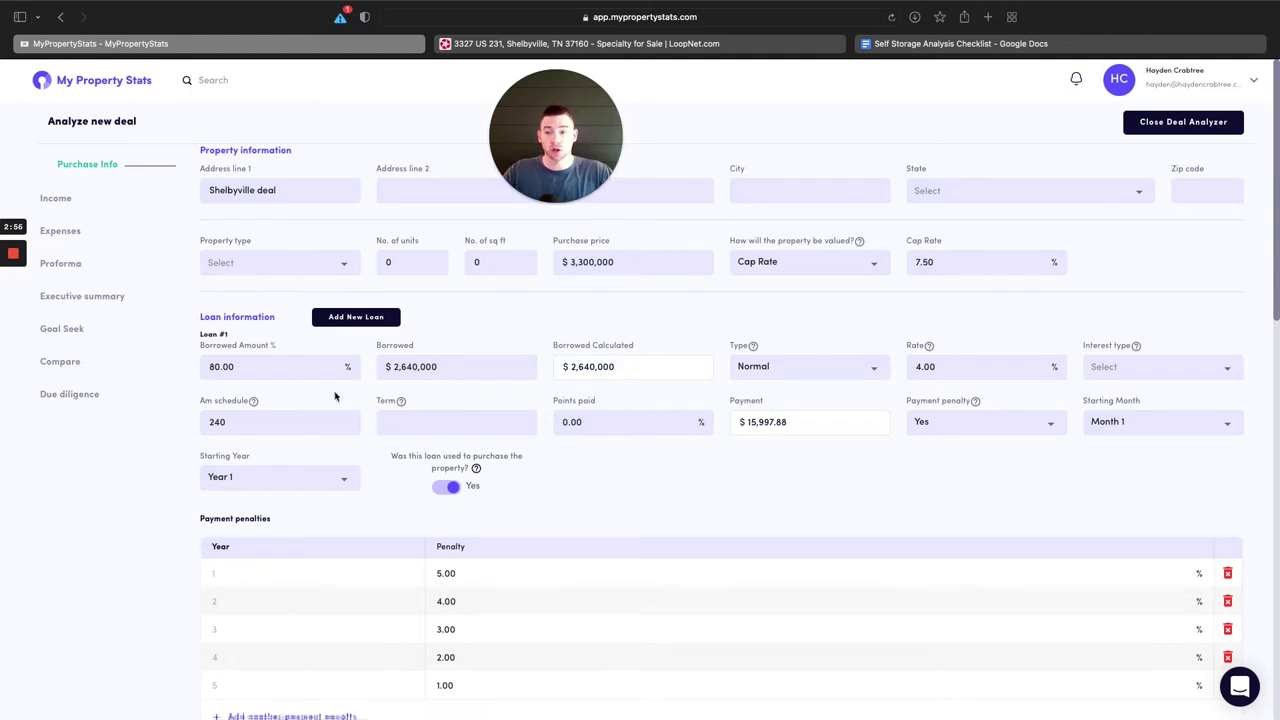
Review the loan's payment penalties and set Loan #1's points paid to 0.50%.
drag(203, 315, 262, 318)
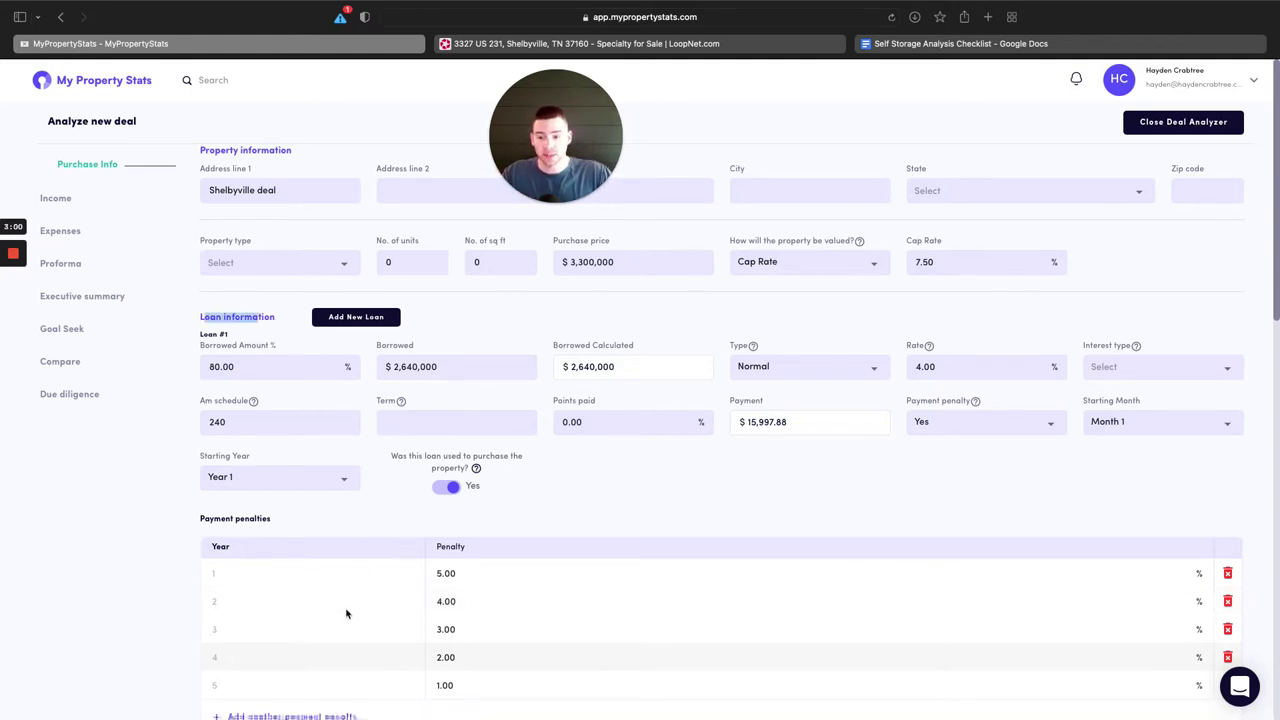
scroll(394, 560, down, 1)
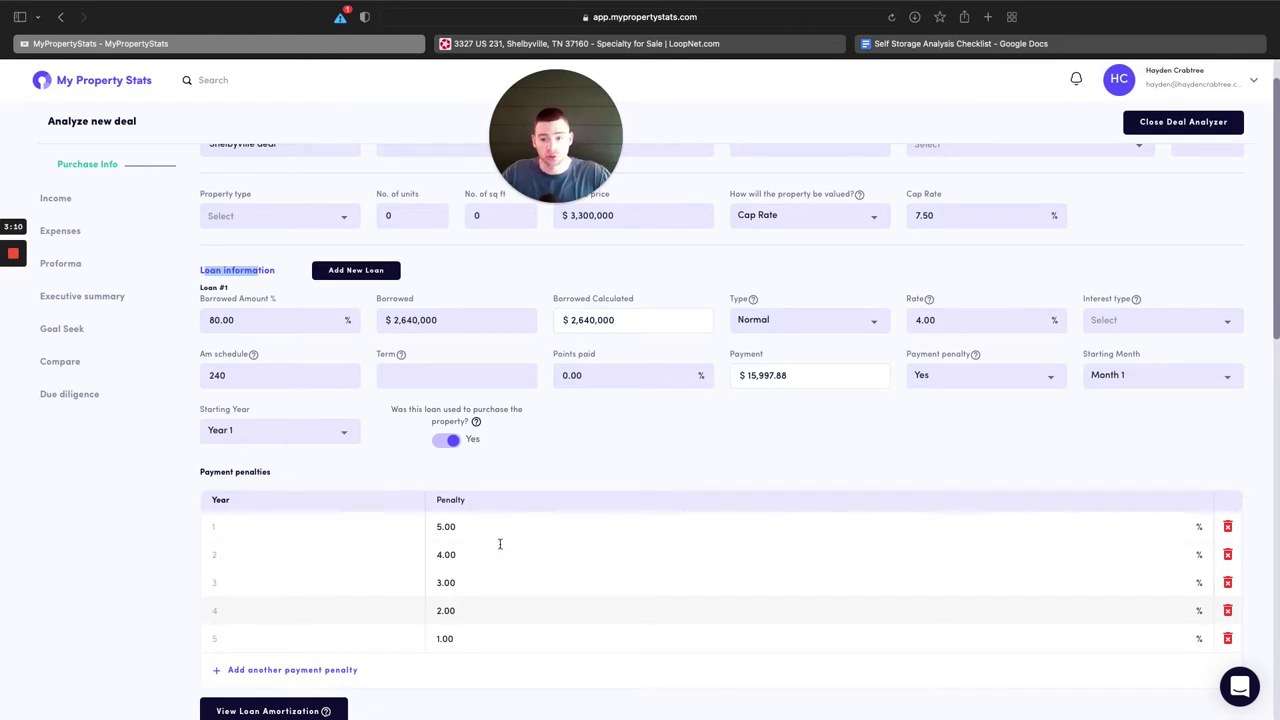
scroll(628, 517, down, 1)
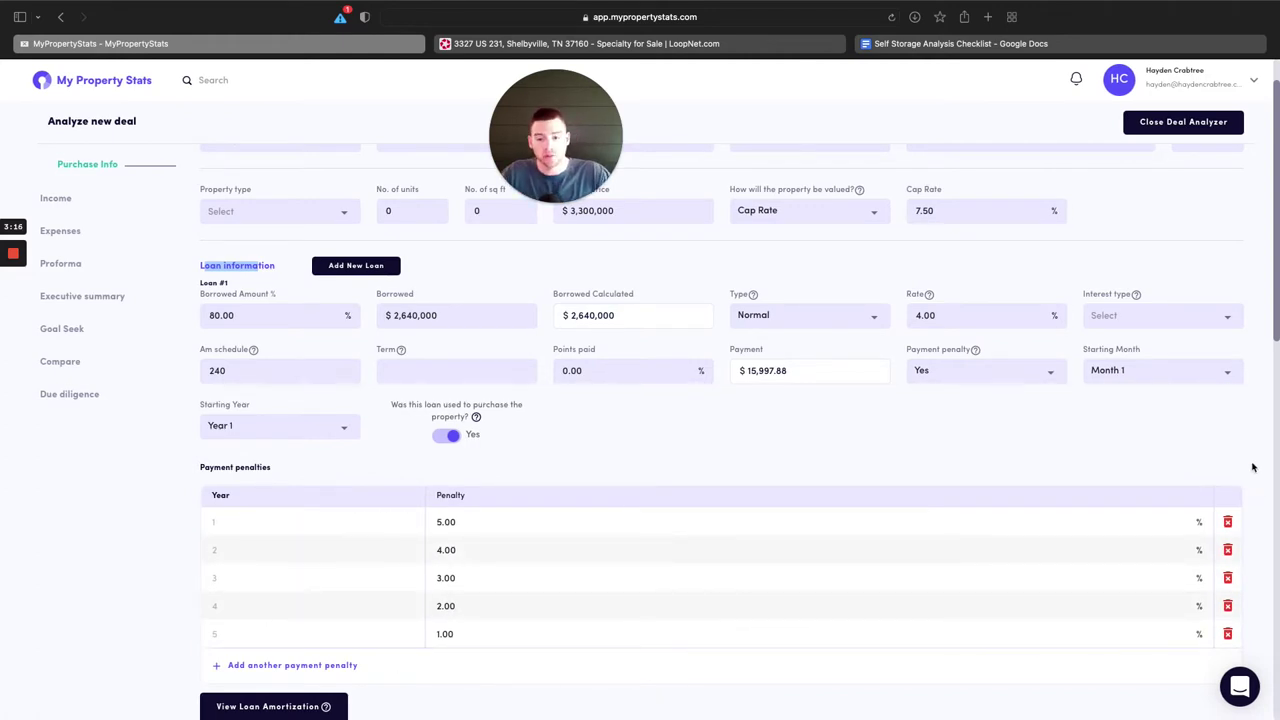
click(572, 371)
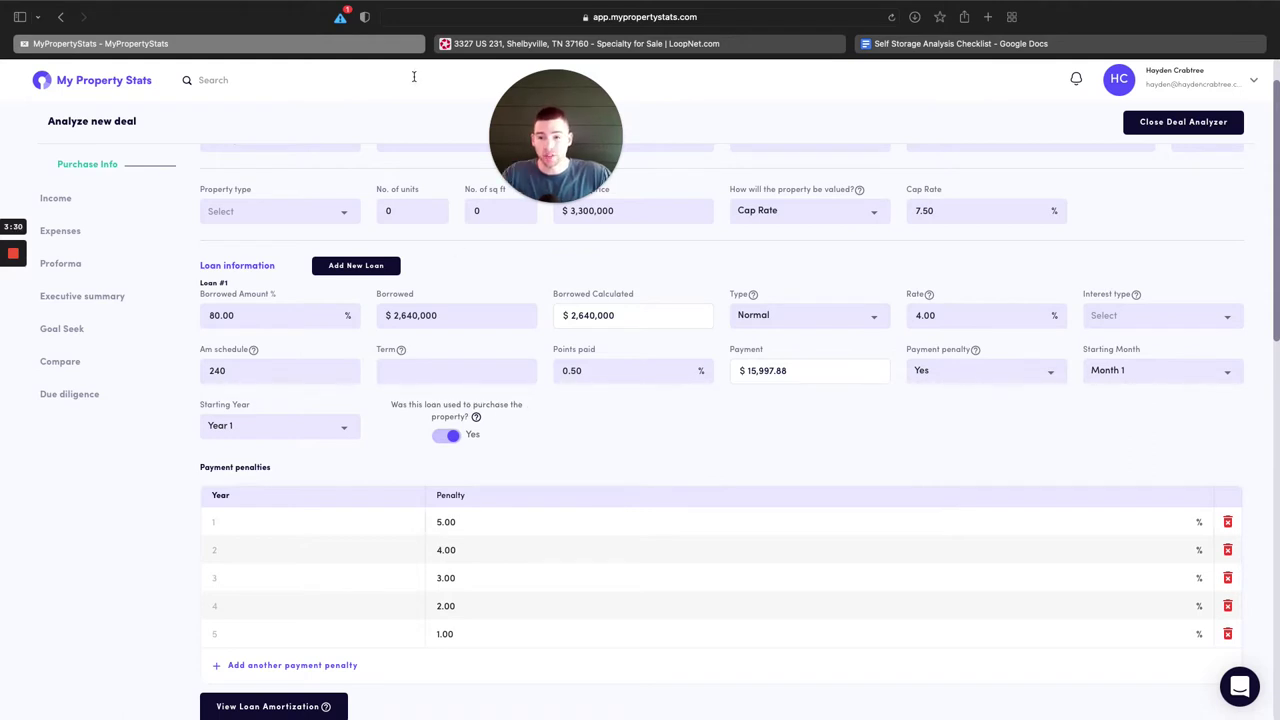
Tick off "Input your loan assumption" and "Prepayment penalties on your loan" in the Self Storage Analysis Checklist in Google Docs.
click(955, 43)
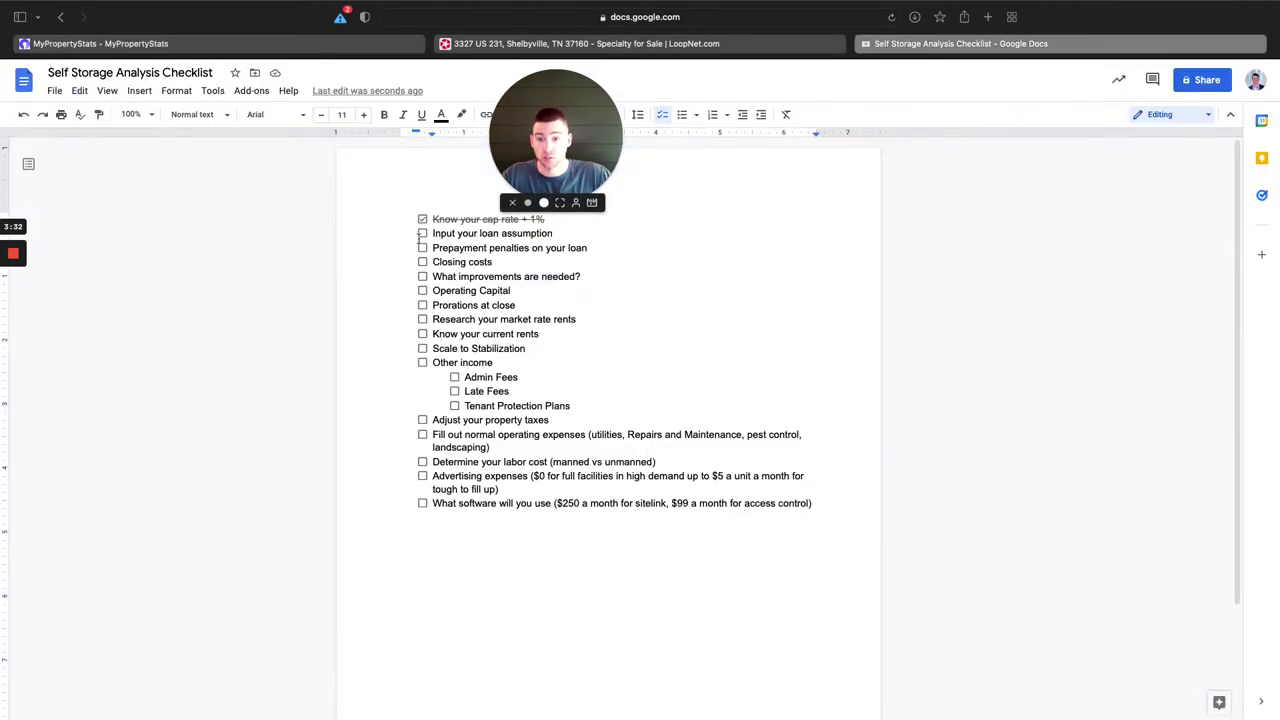
click(421, 234)
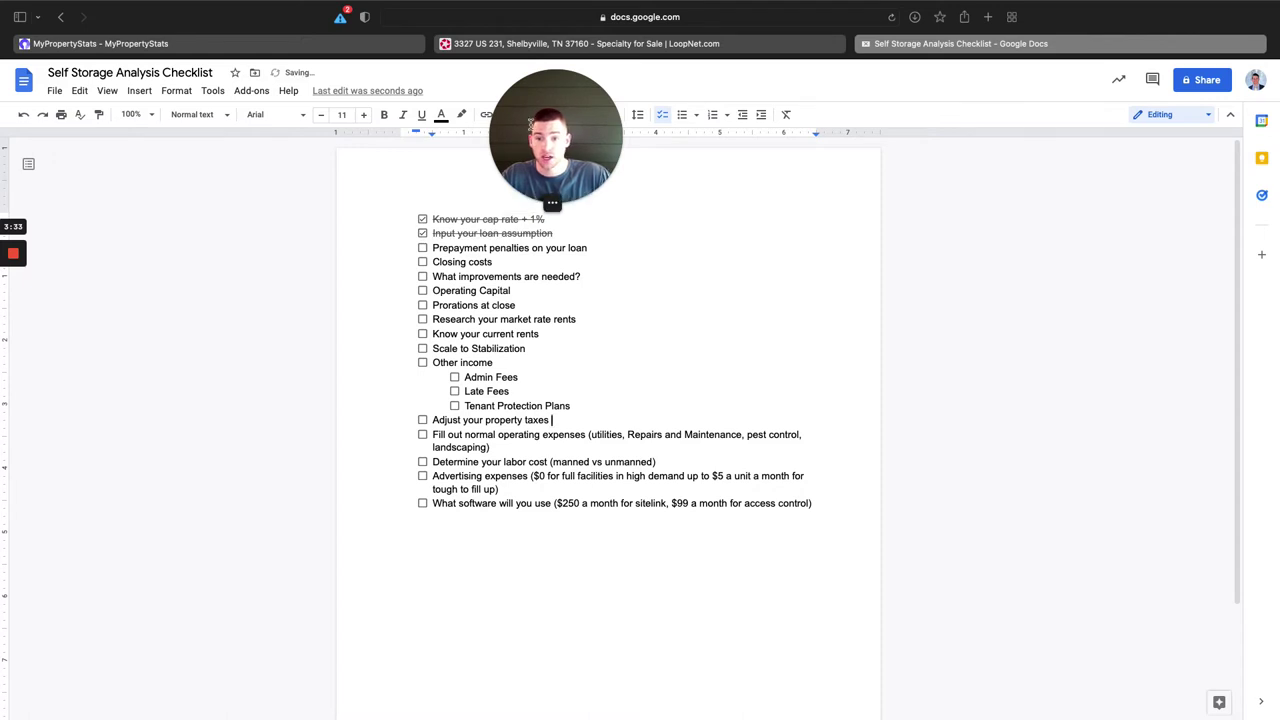
click(422, 248)
Return to the deal in My Property Stats and set the general closing cost to $33,000.00.
click(416, 45)
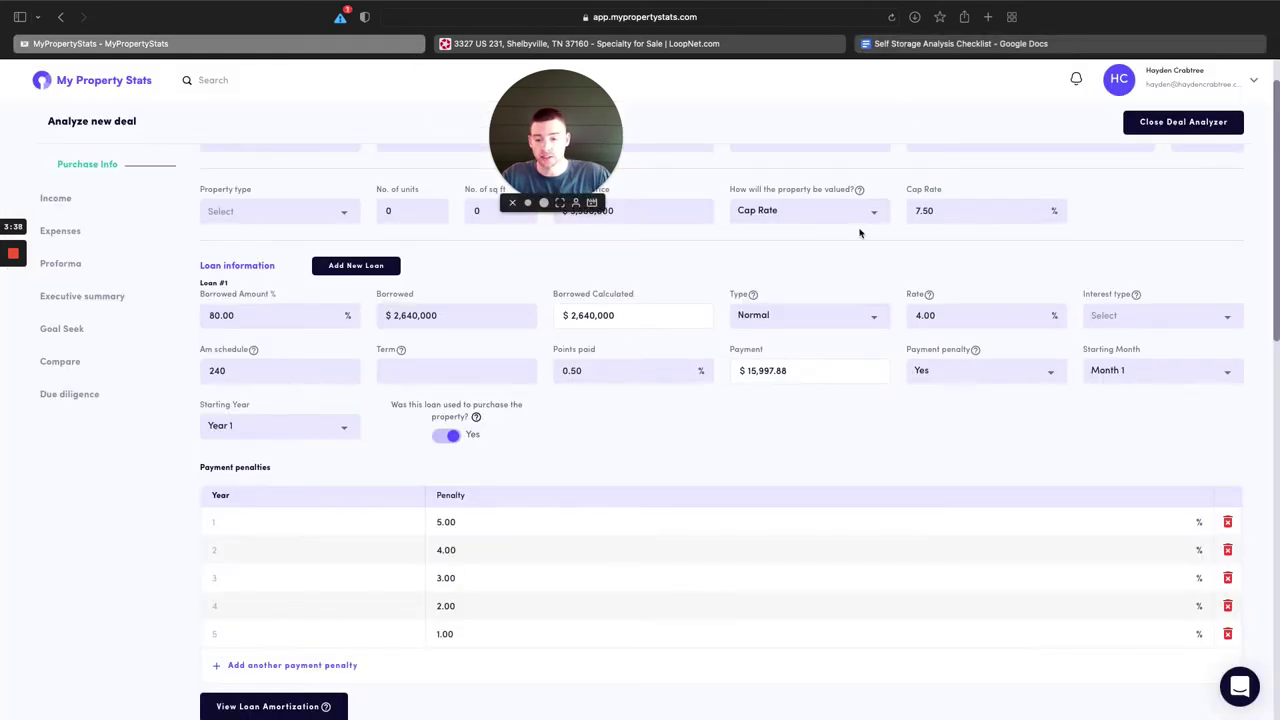
scroll(806, 317, down, 10)
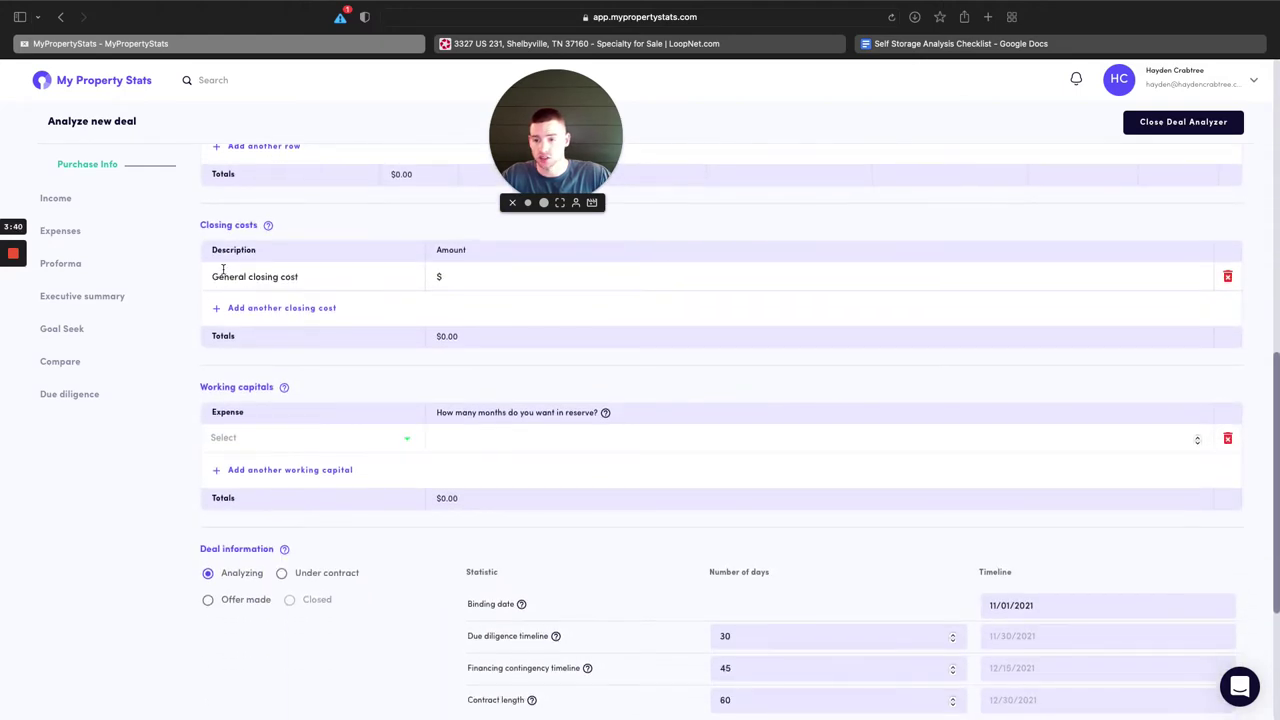
scroll(503, 314, up, 5)
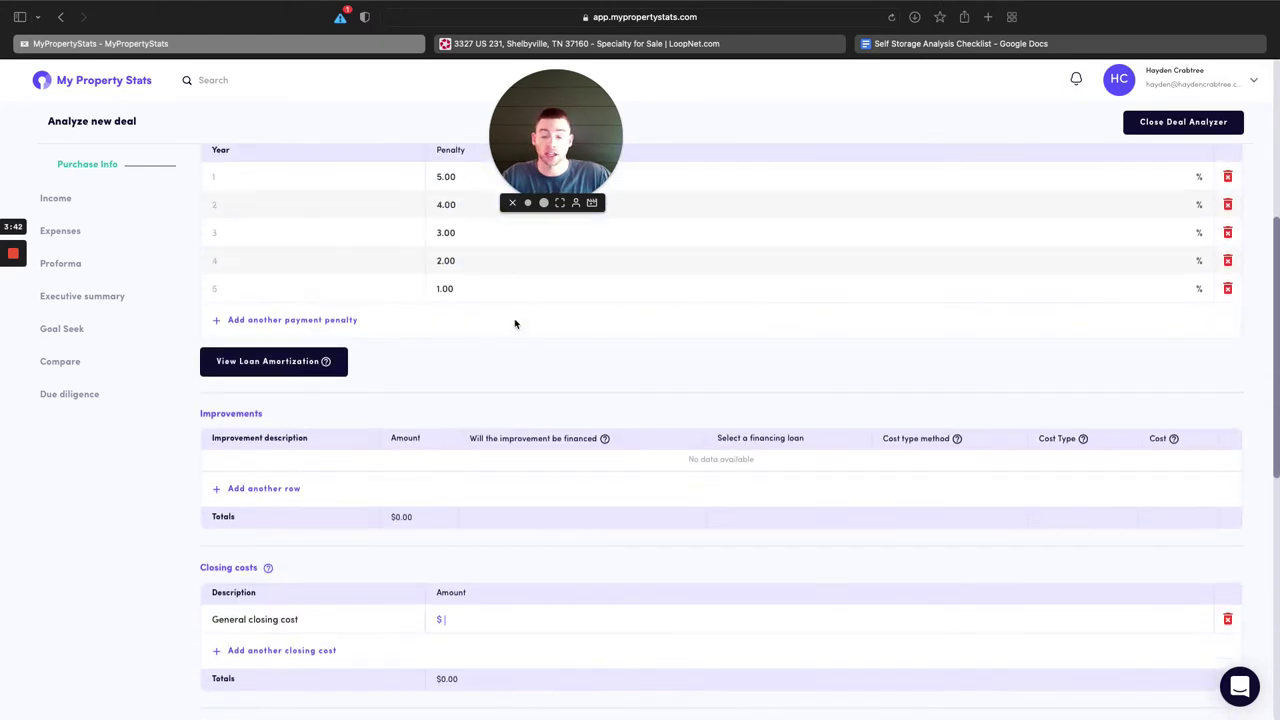
scroll(515, 323, up, 3)
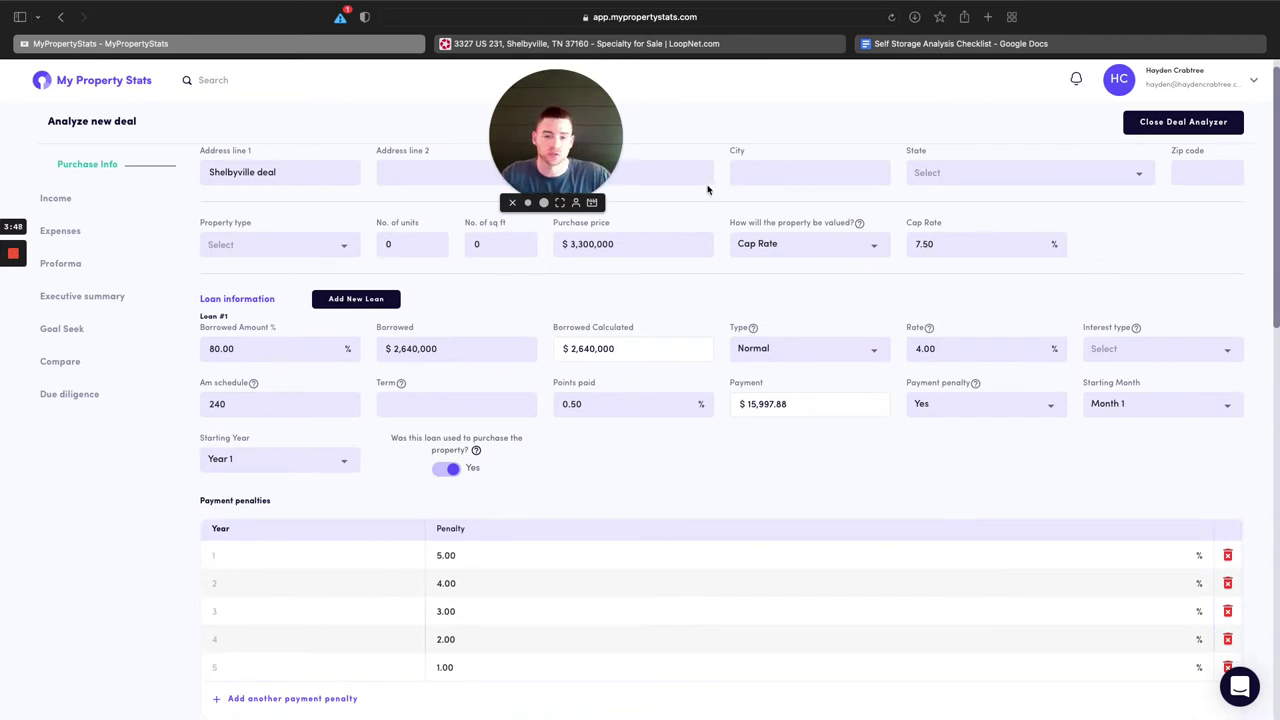
scroll(571, 387, up, 1)
scroll(555, 490, down, 6)
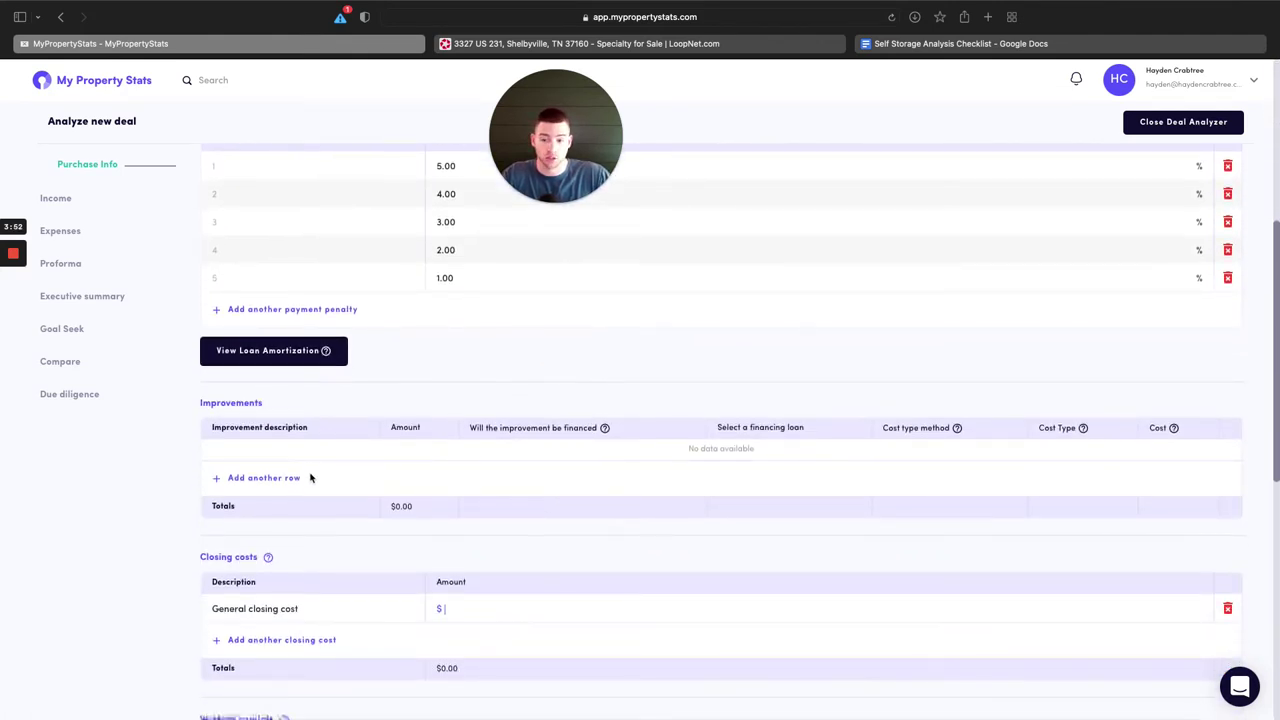
click(445, 608)
scroll(640, 430, down, 2)
text(0.33)
text(00000)
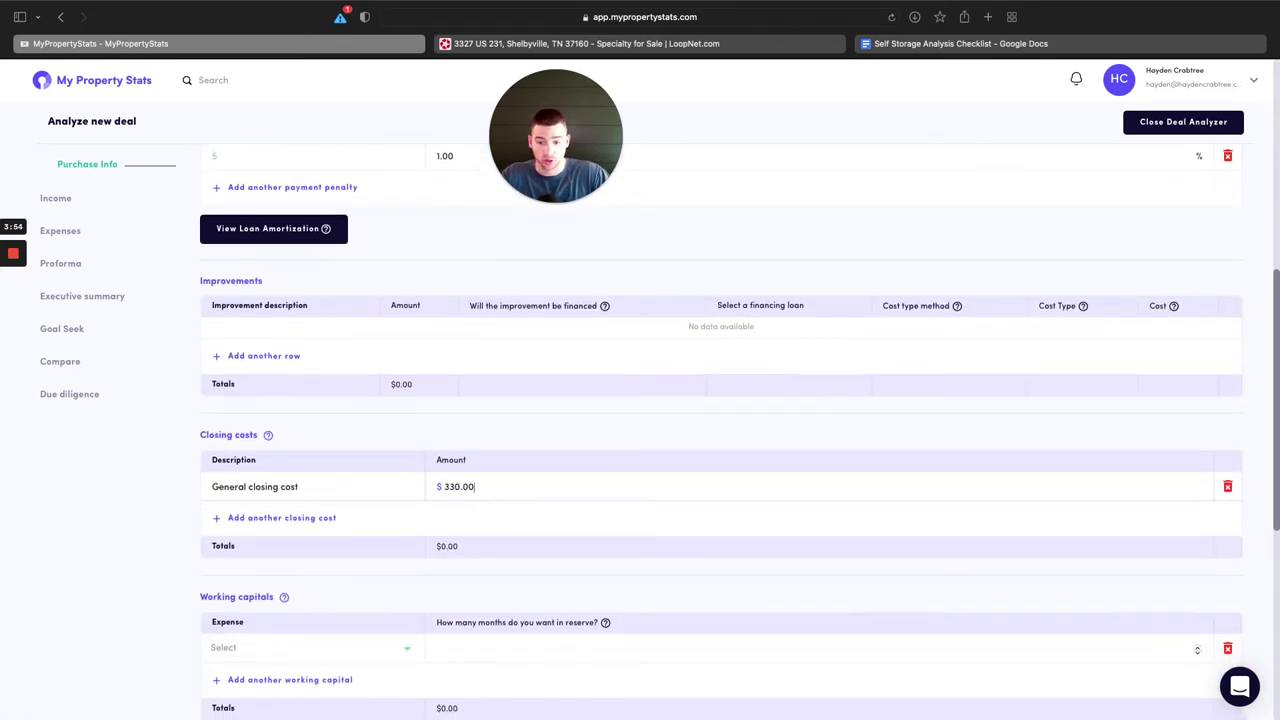
click(558, 410)
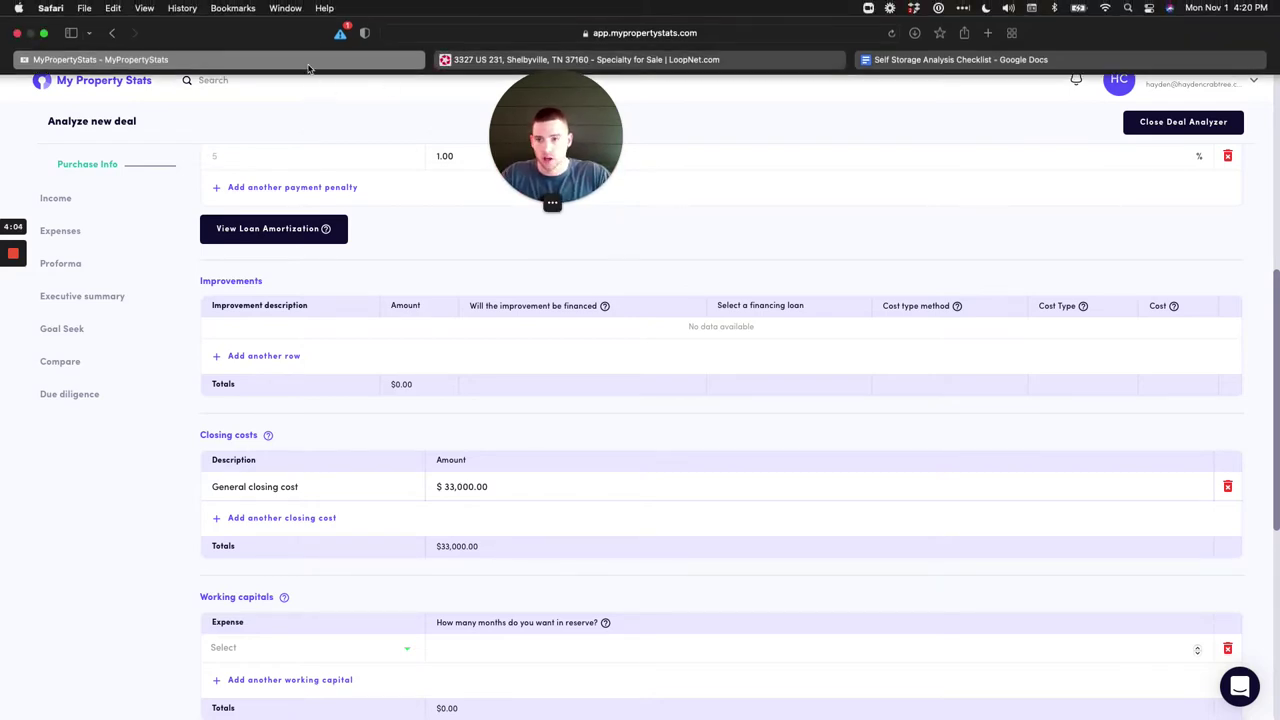
Consult the checklist, then examine the LoopNet listing's aerial and entrance sign photos for needed improvements.
click(960, 59)
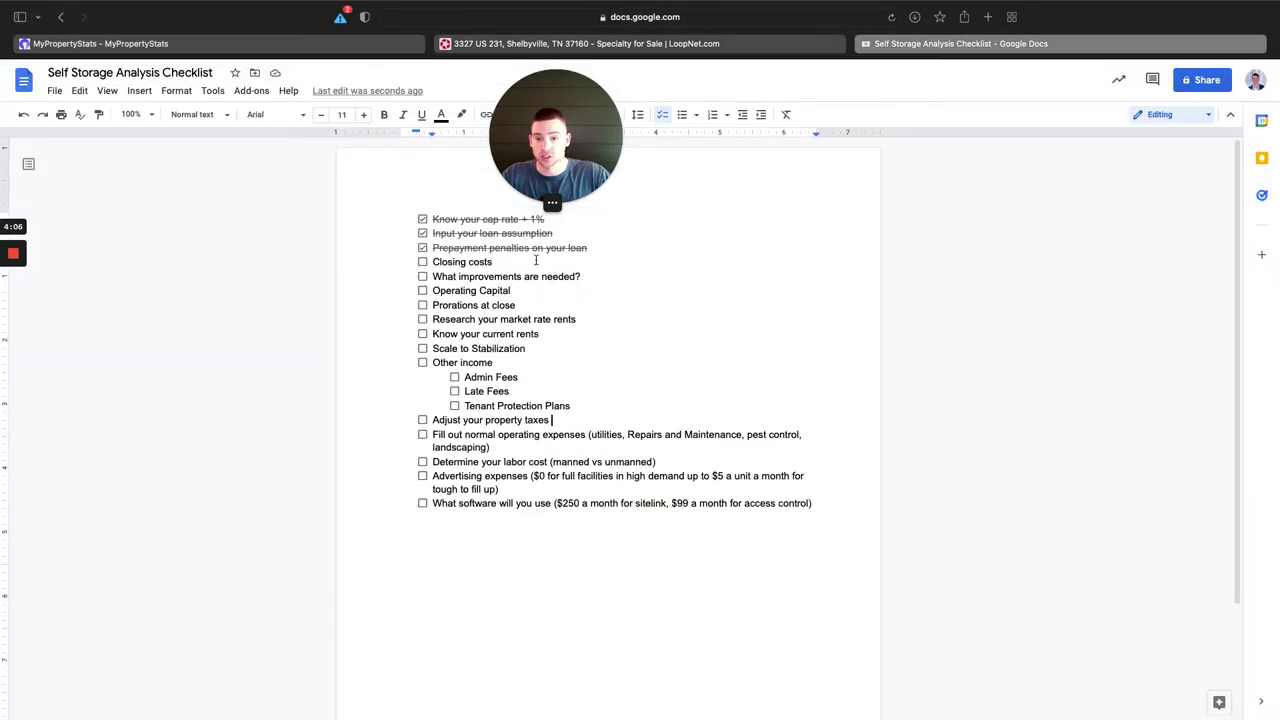
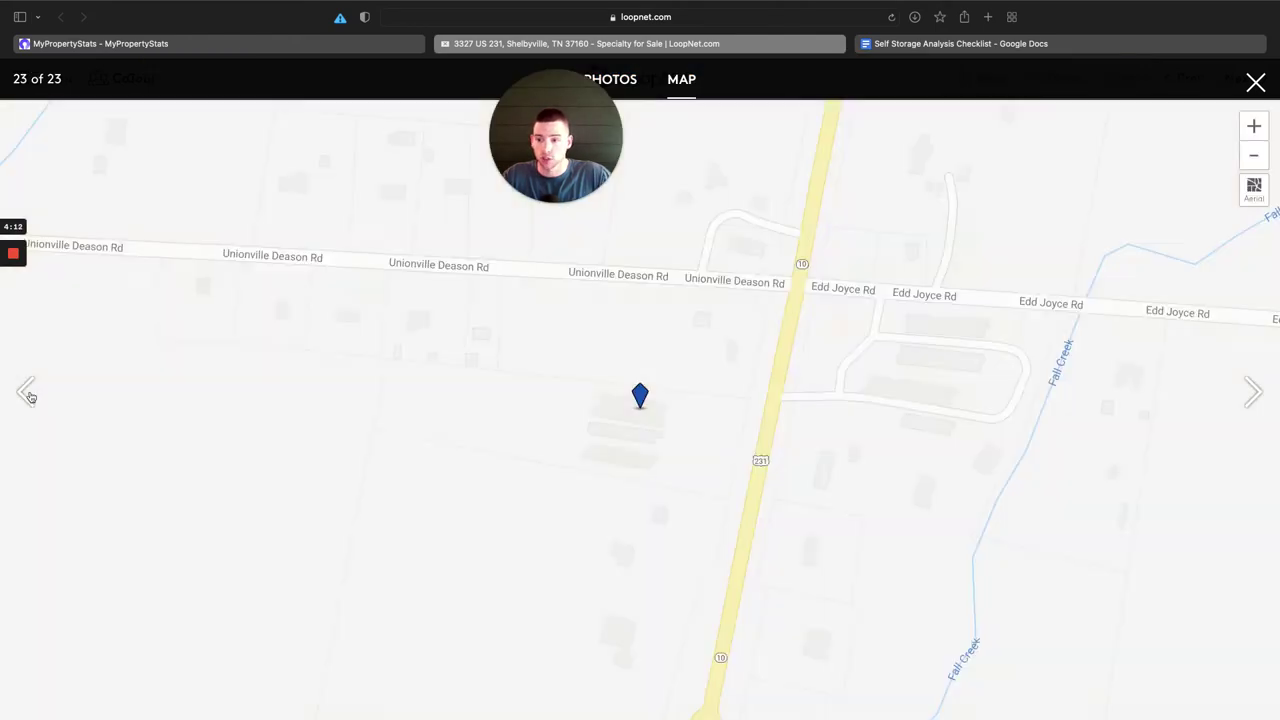
click(28, 396)
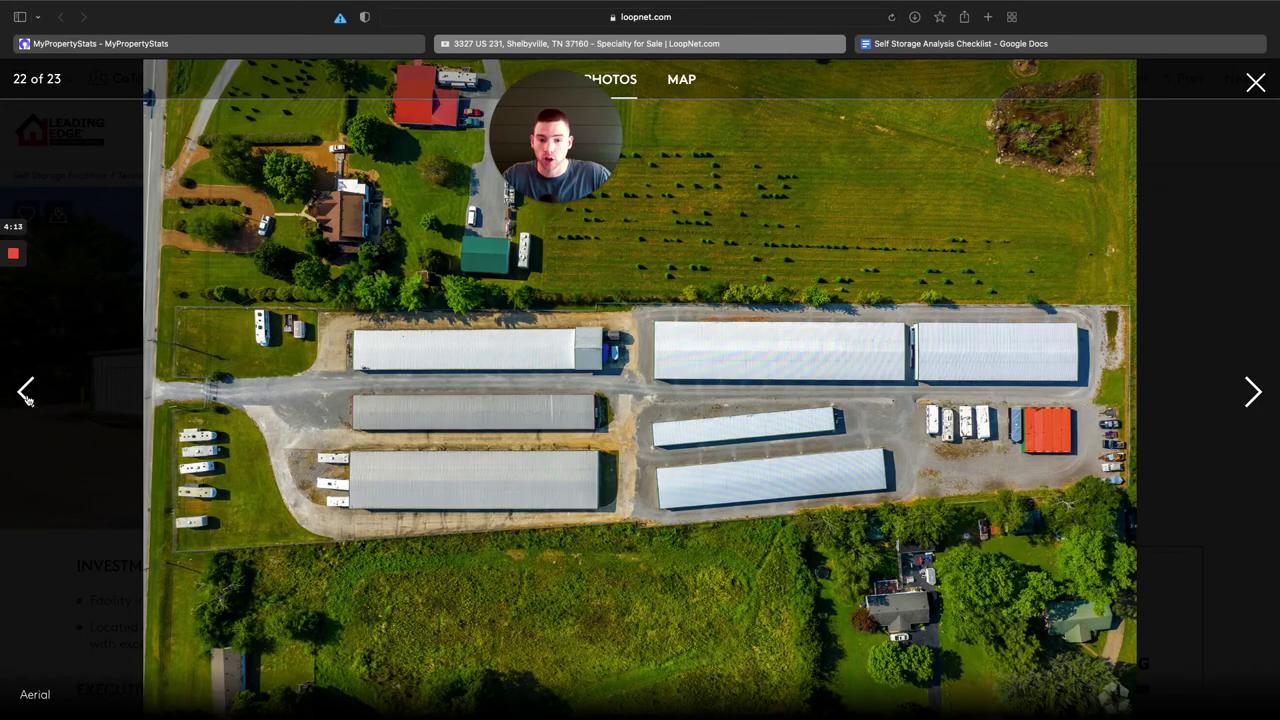
click(27, 395)
click(27, 395)
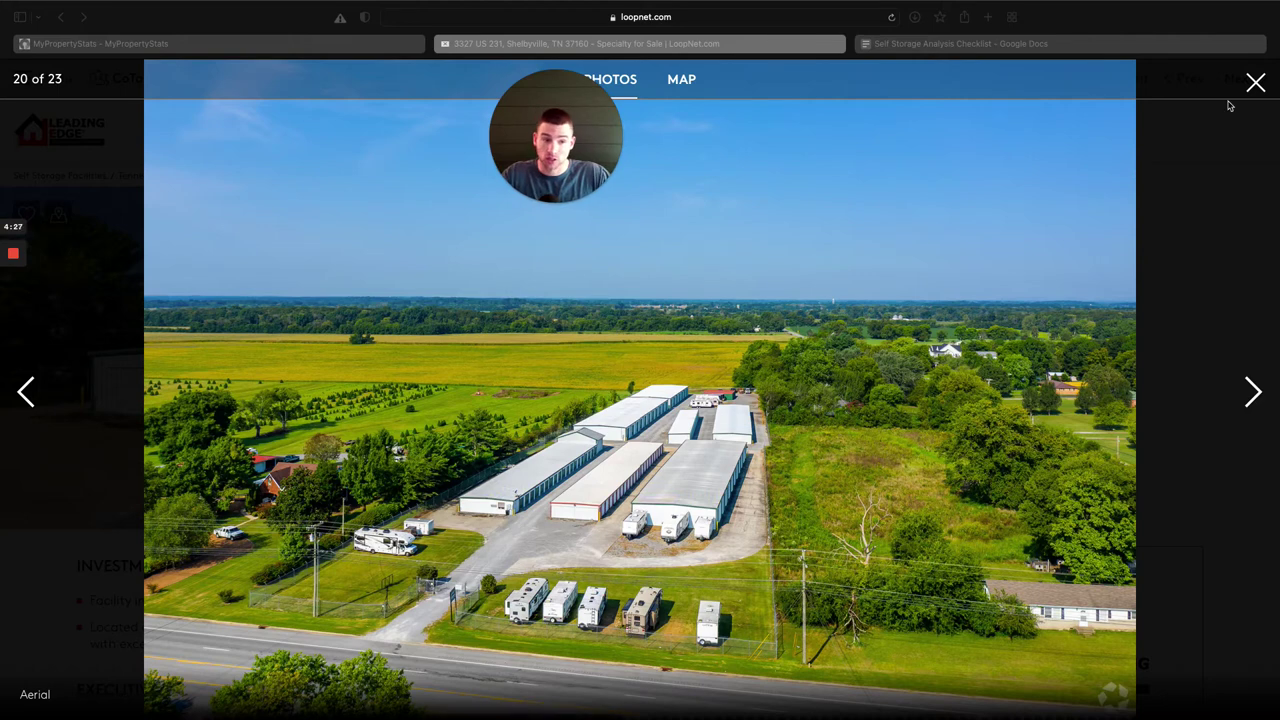
click(29, 393)
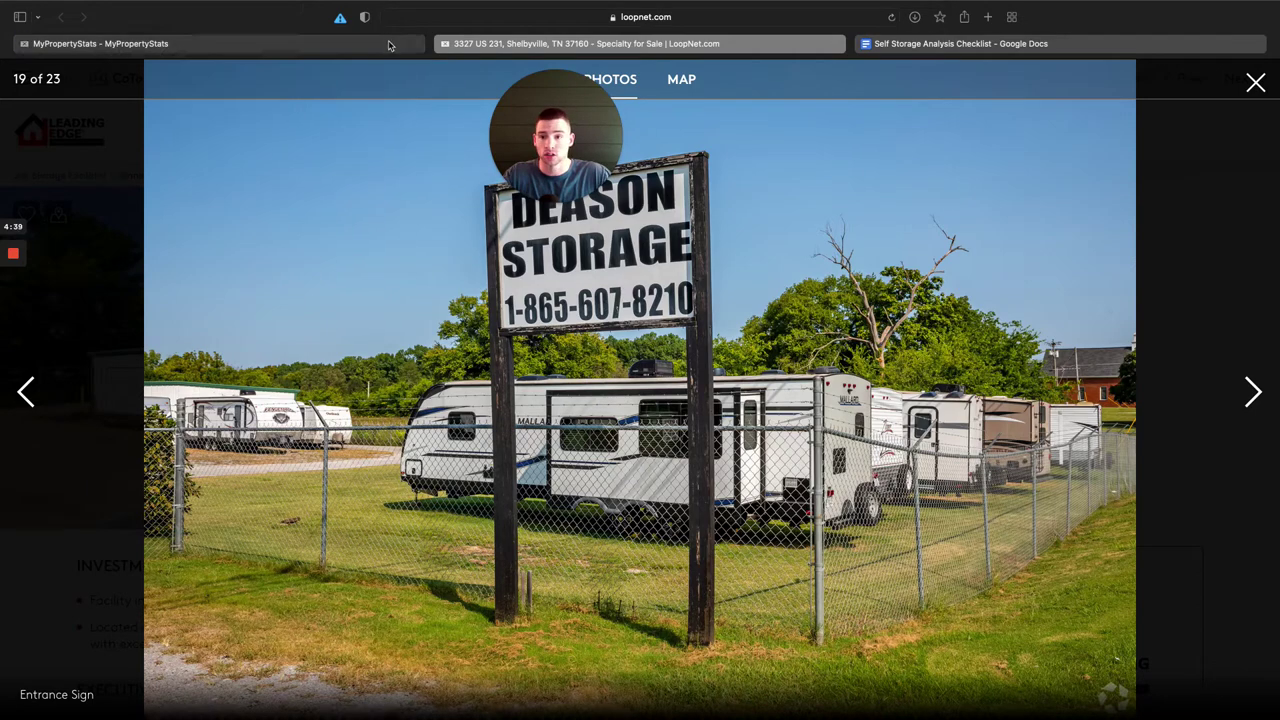
Add an improvement named "New Sign" with an amount of $10,000.00 to the deal in My Property Stats.
click(292, 53)
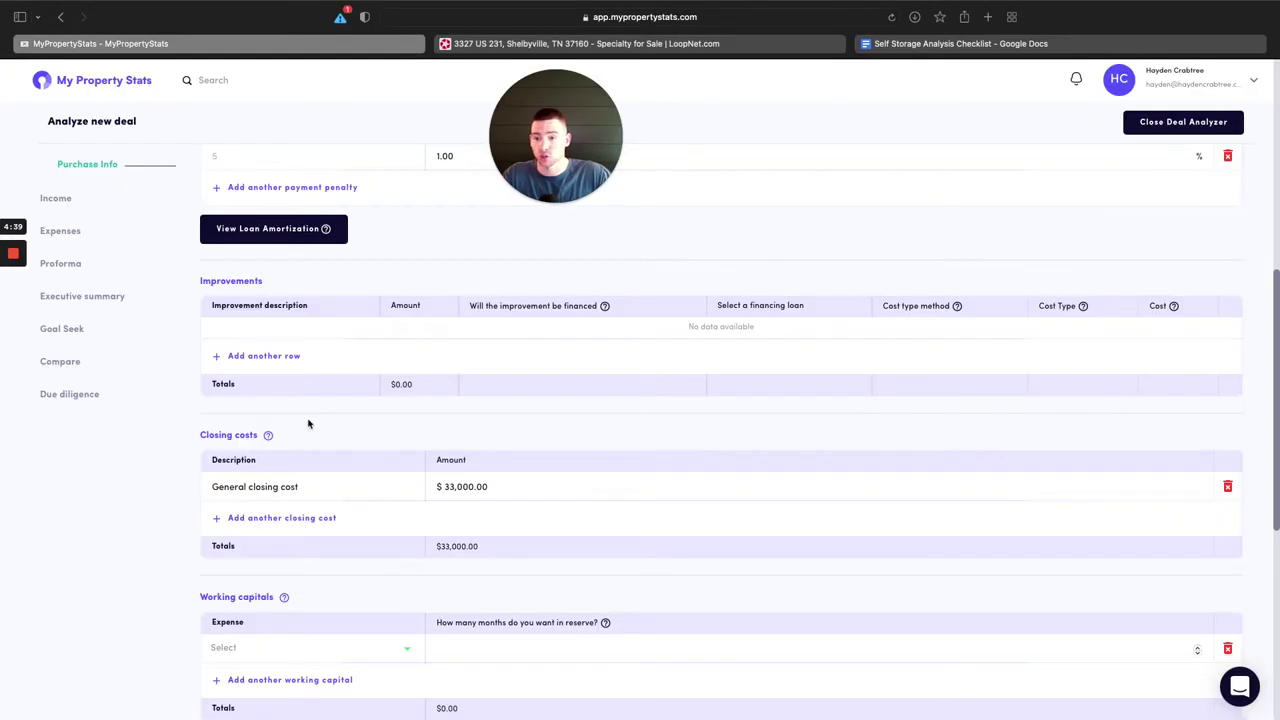
click(265, 356)
text(zNew)
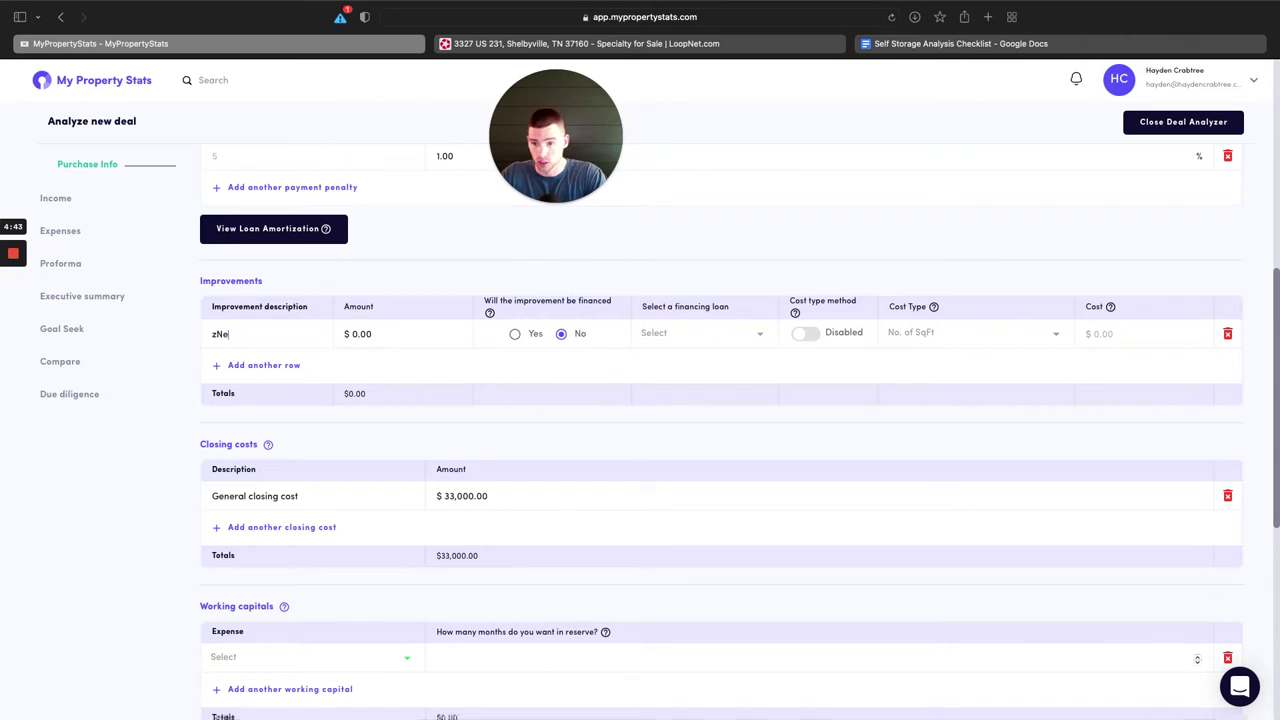
key(BackSpace)
key(BackSpace)
key(BackSpace)
text(New Sign)
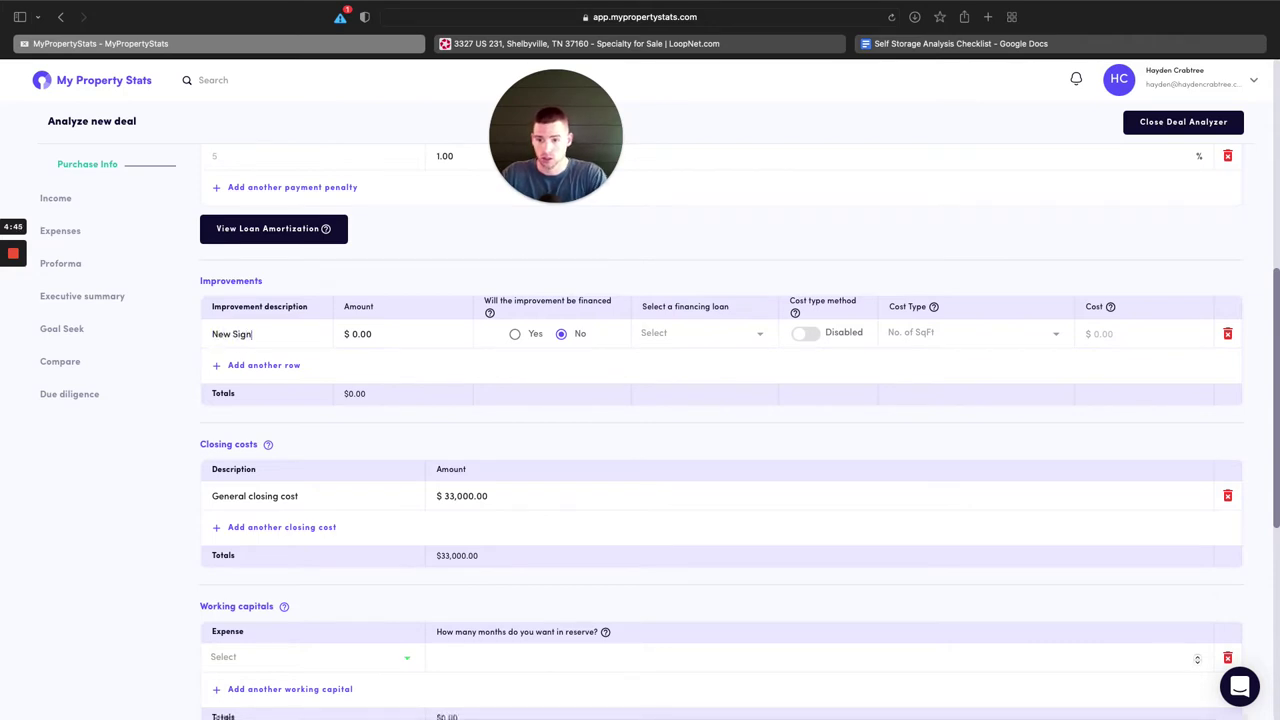
click(356, 336)
text(10000)
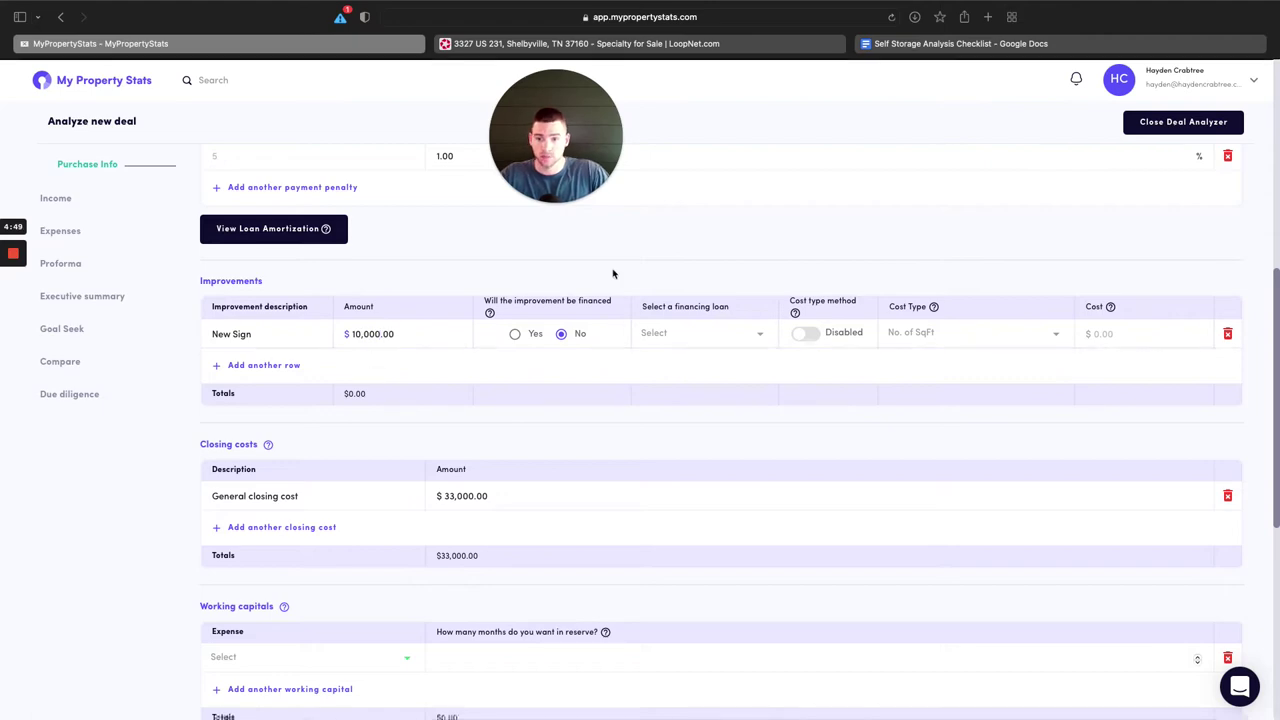
Examine the parking and storage building photos in the LoopNet listing for further improvements.
key(ctrl+Tab)
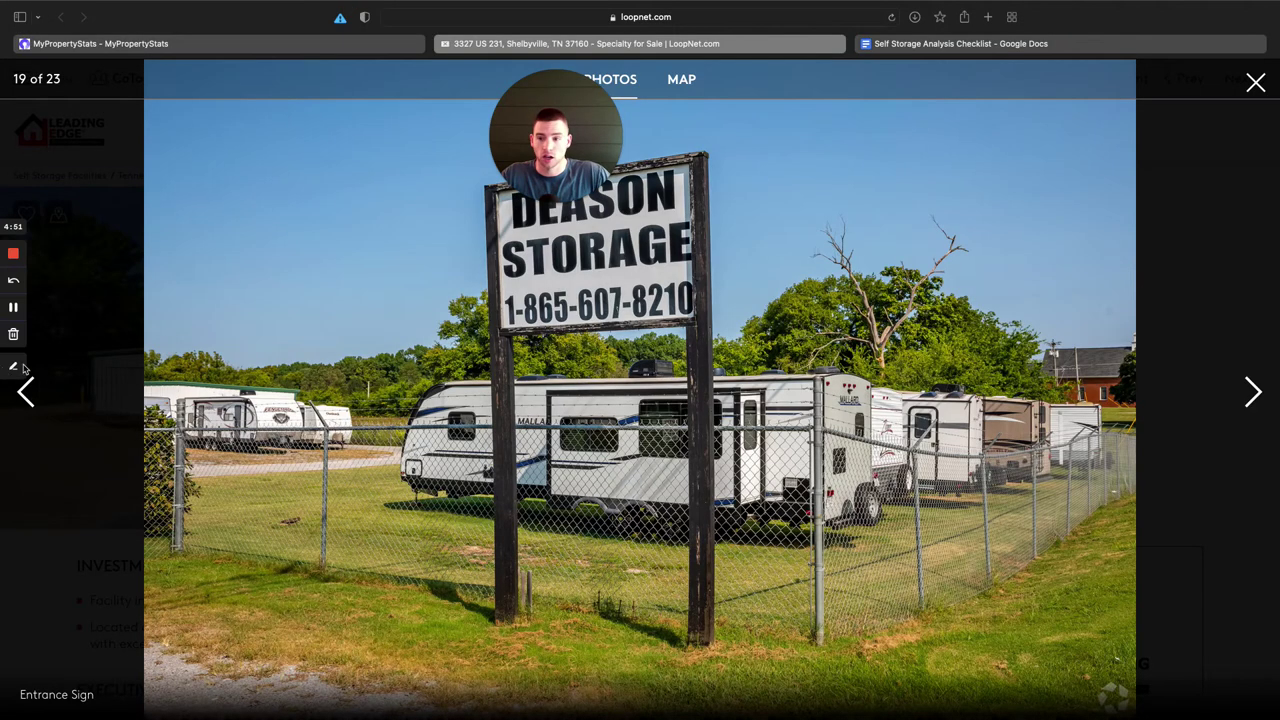
click(30, 395)
click(31, 396)
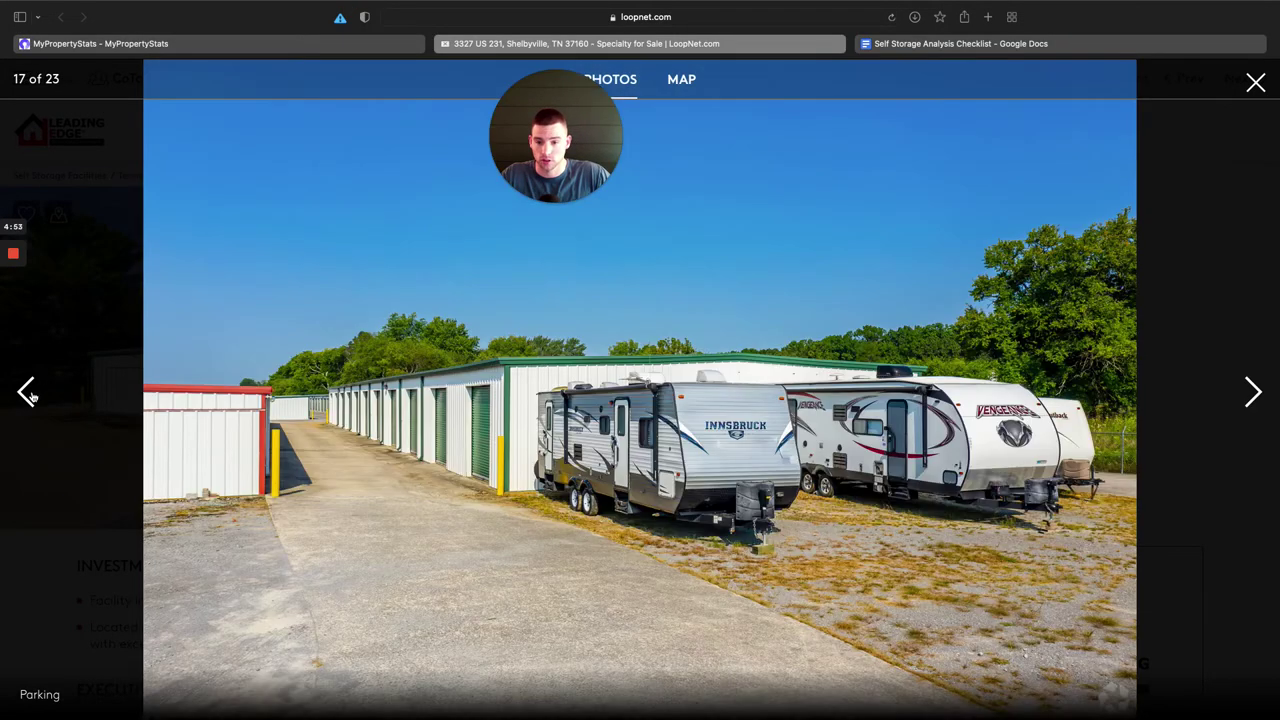
click(31, 396)
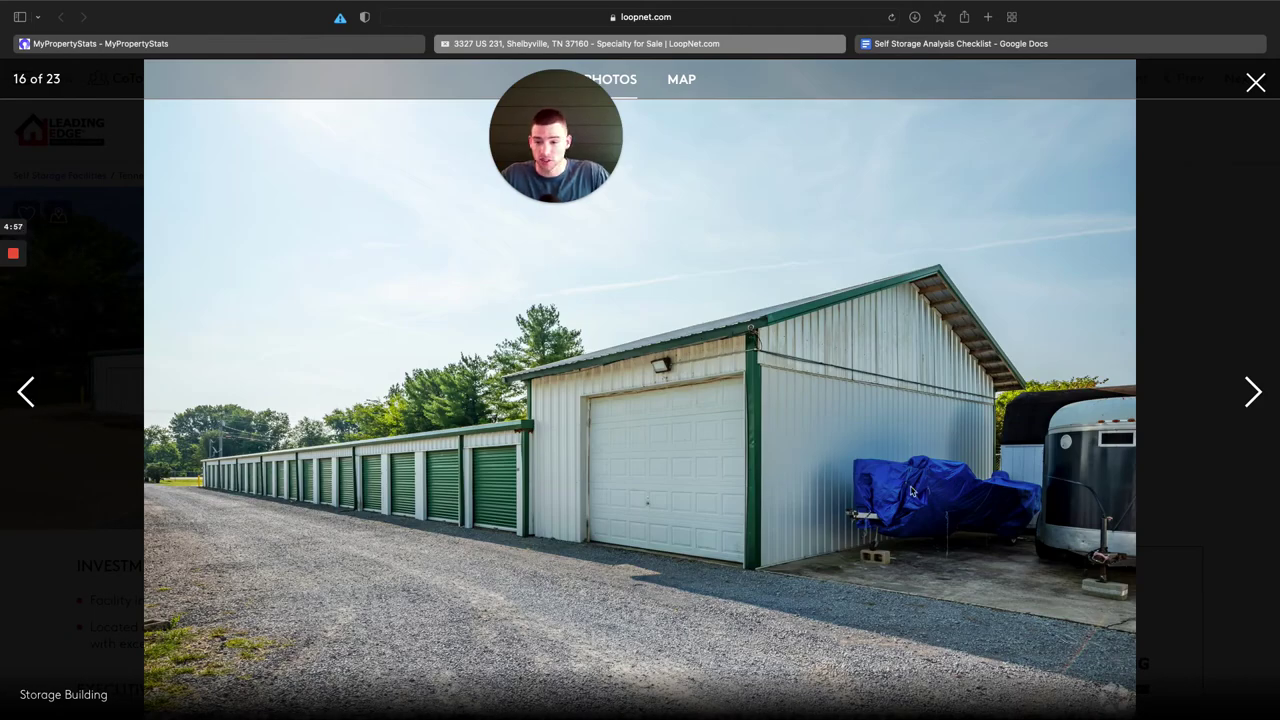
click(1250, 402)
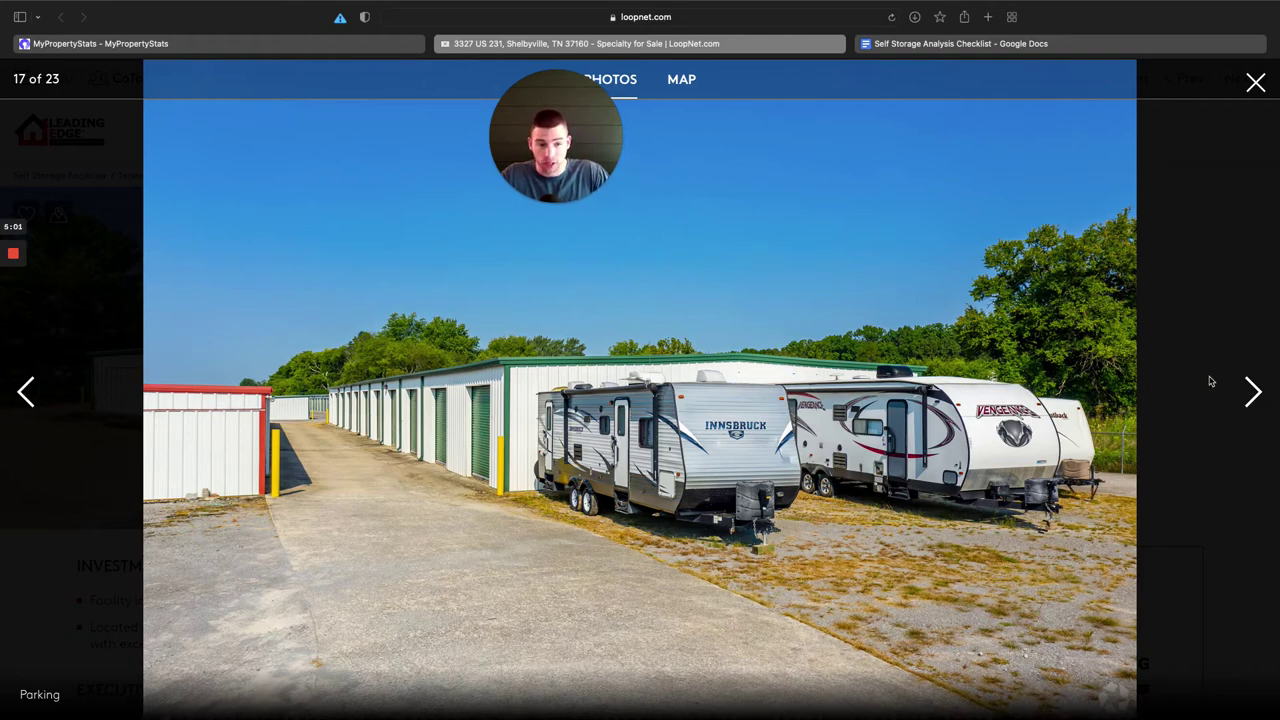
click(1247, 391)
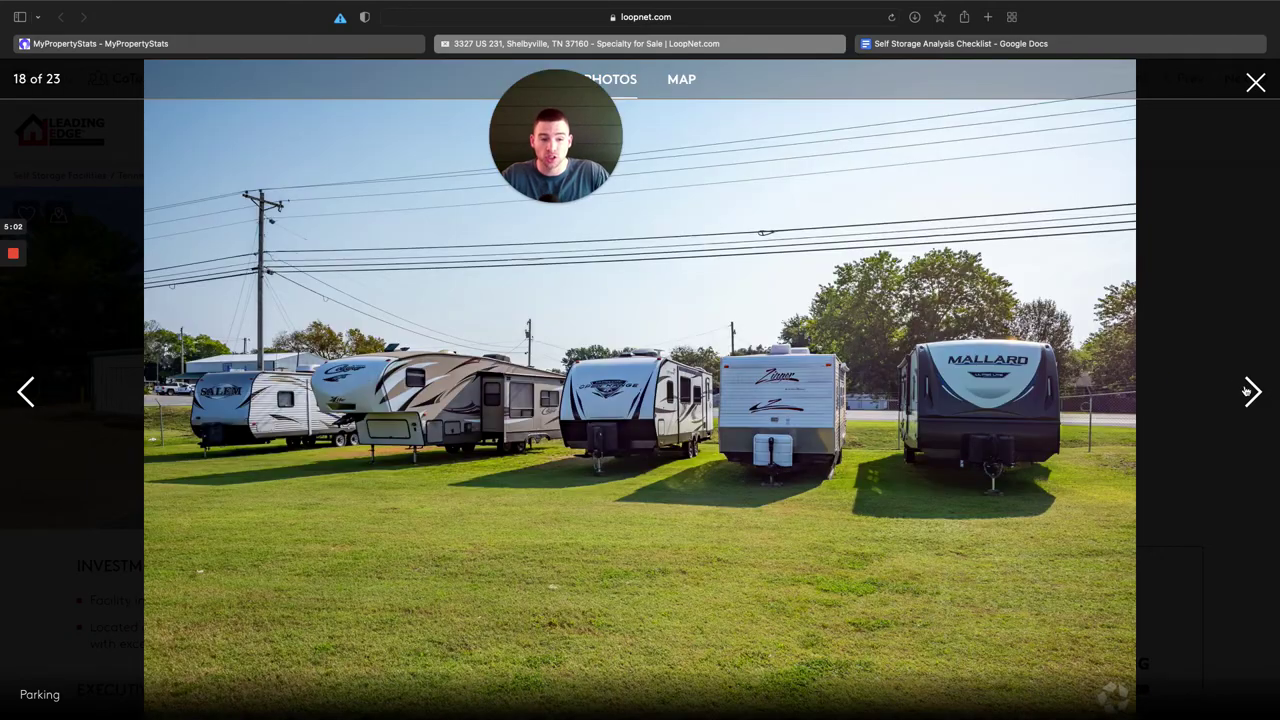
click(28, 398)
click(28, 398)
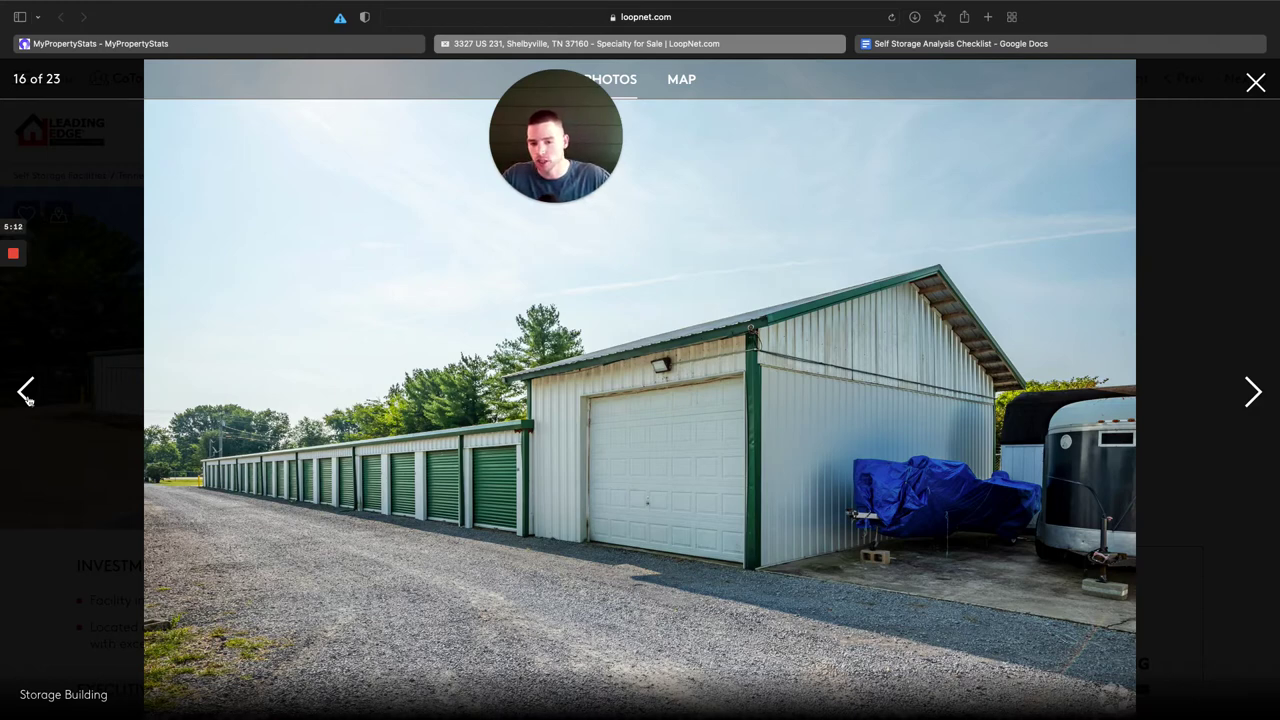
Add a second improvement named "New Pain" to the deal in My Property Stats, with its cost calculated by No. of SqFt.
click(351, 50)
scroll(420, 420, up, 1)
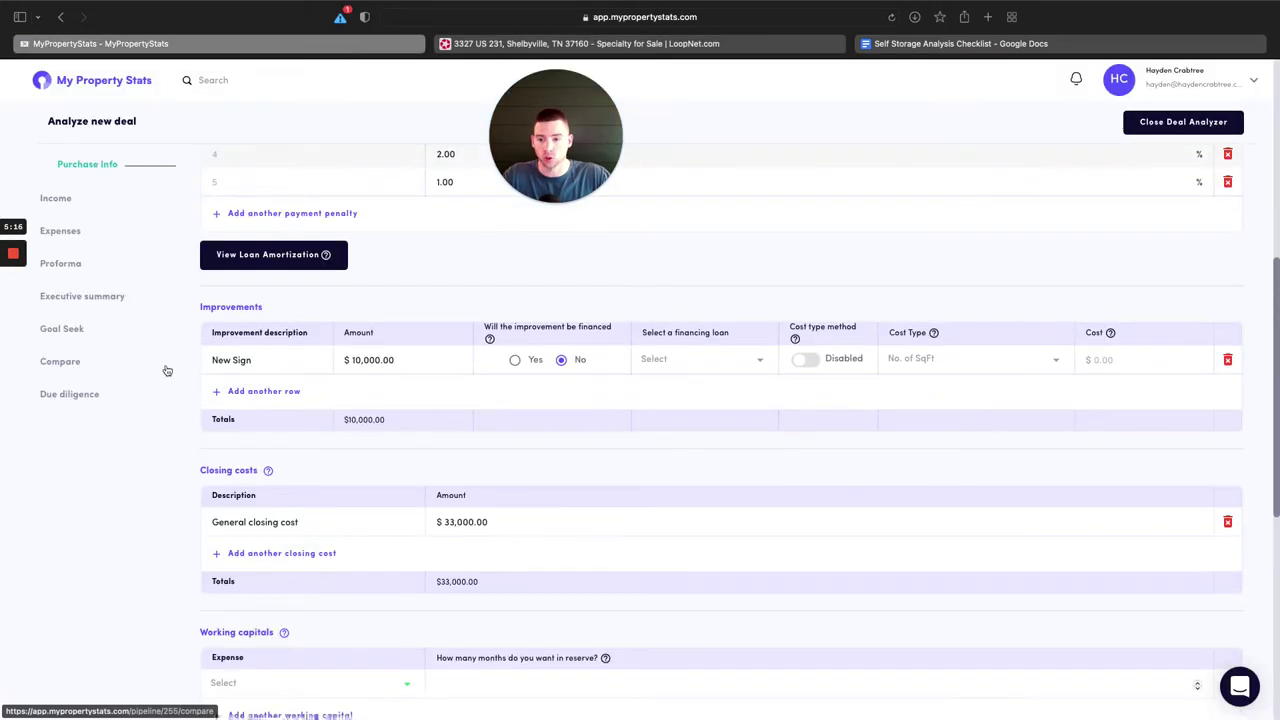
click(247, 392)
text(New Pain)
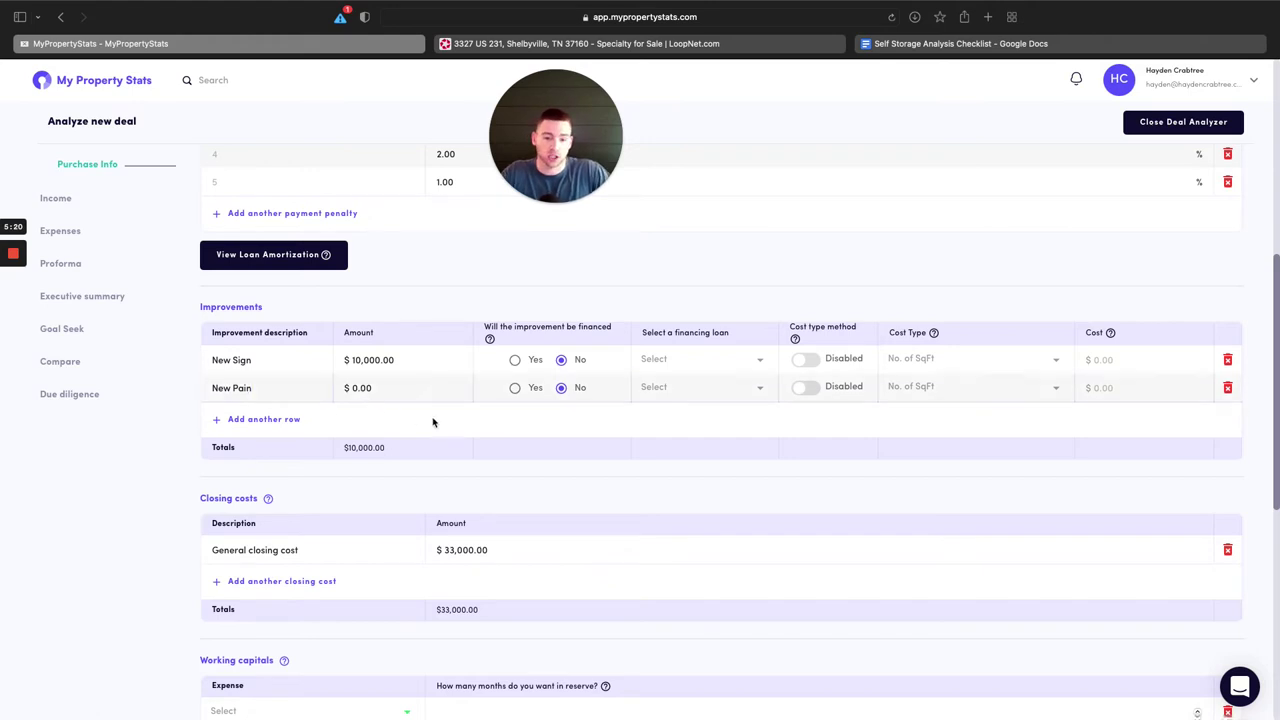
click(809, 392)
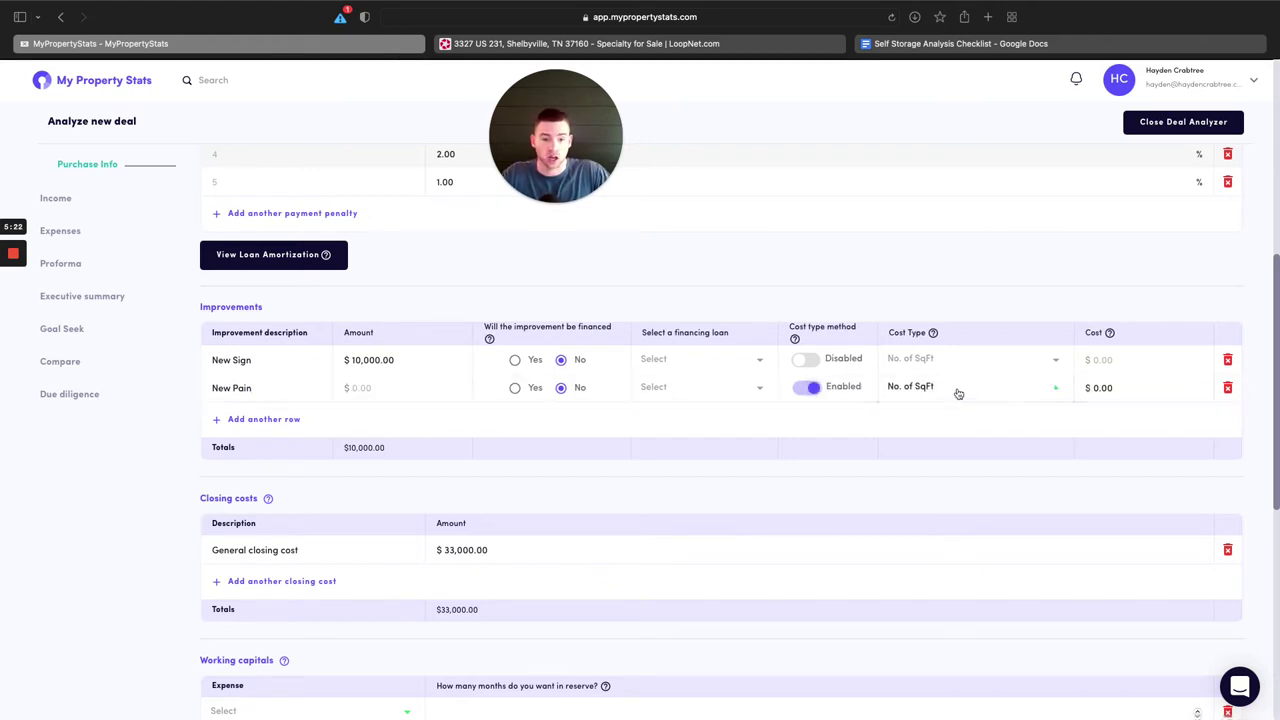
click(957, 391)
click(1097, 390)
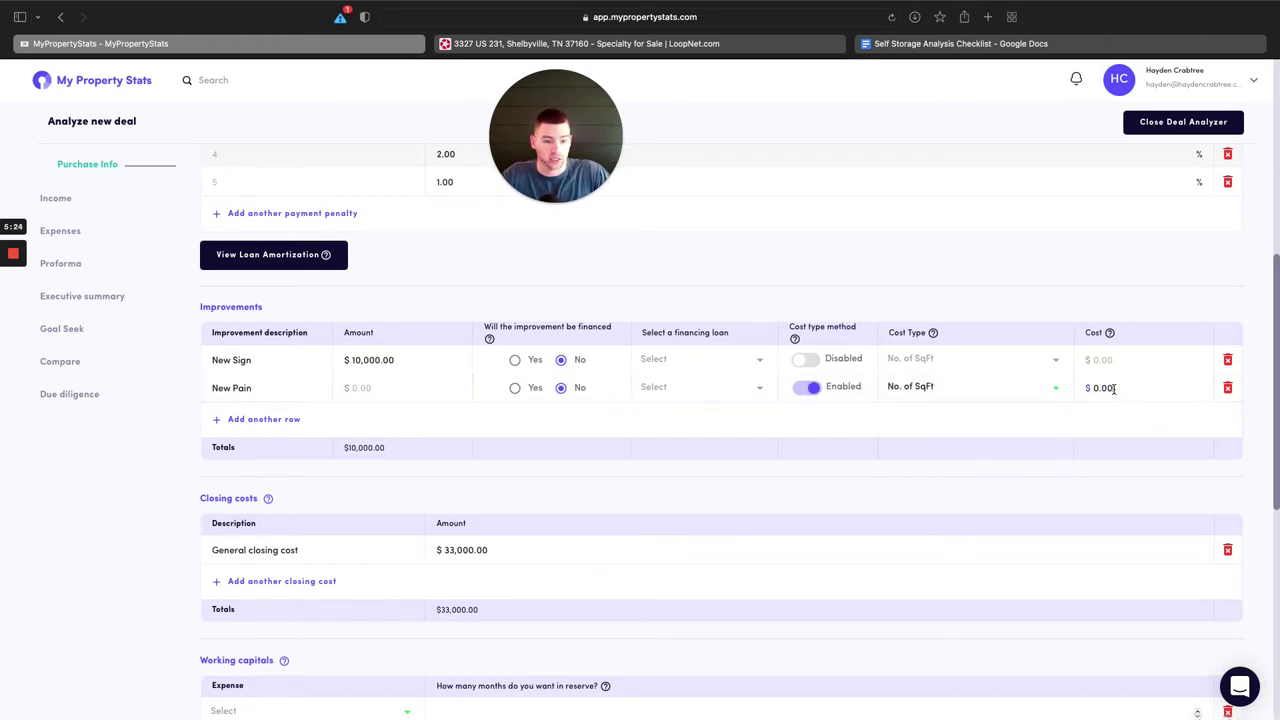
Look up the building's square footage in the LoopNet listing and set the deal's No. of sq ft to 56,000 in My Property Stats.
scroll(1071, 449, up, 10)
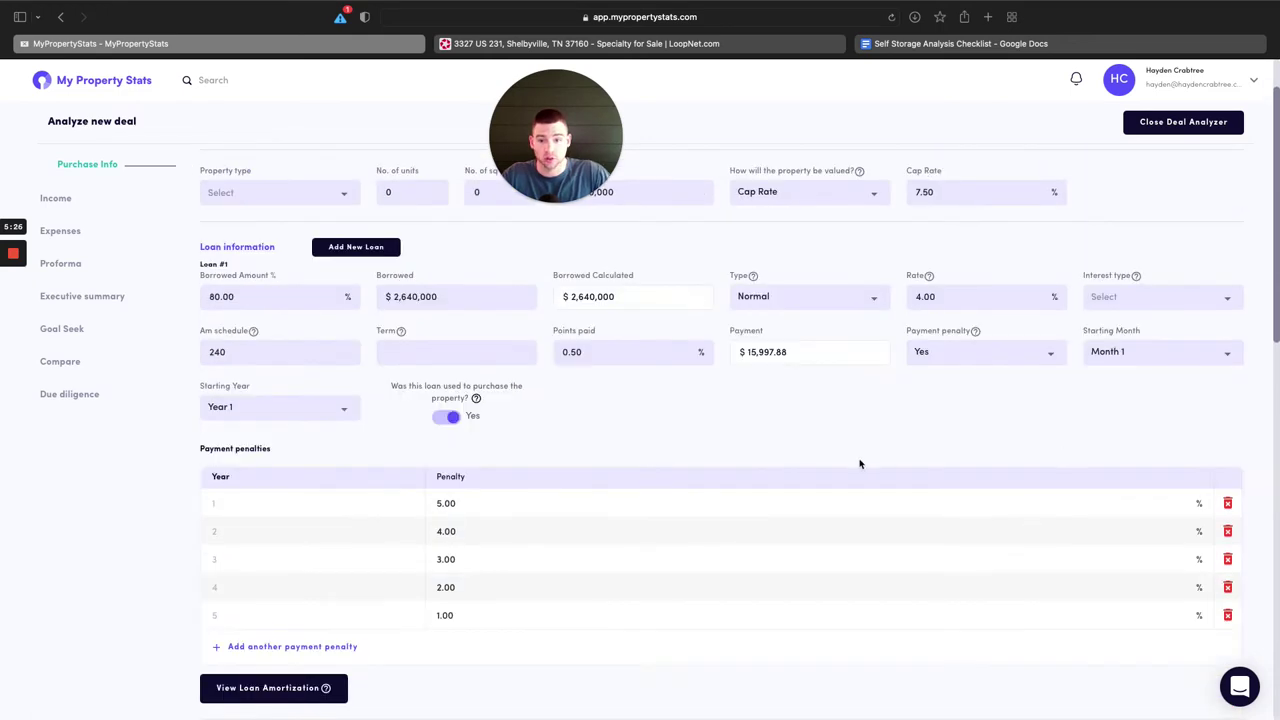
click(708, 44)
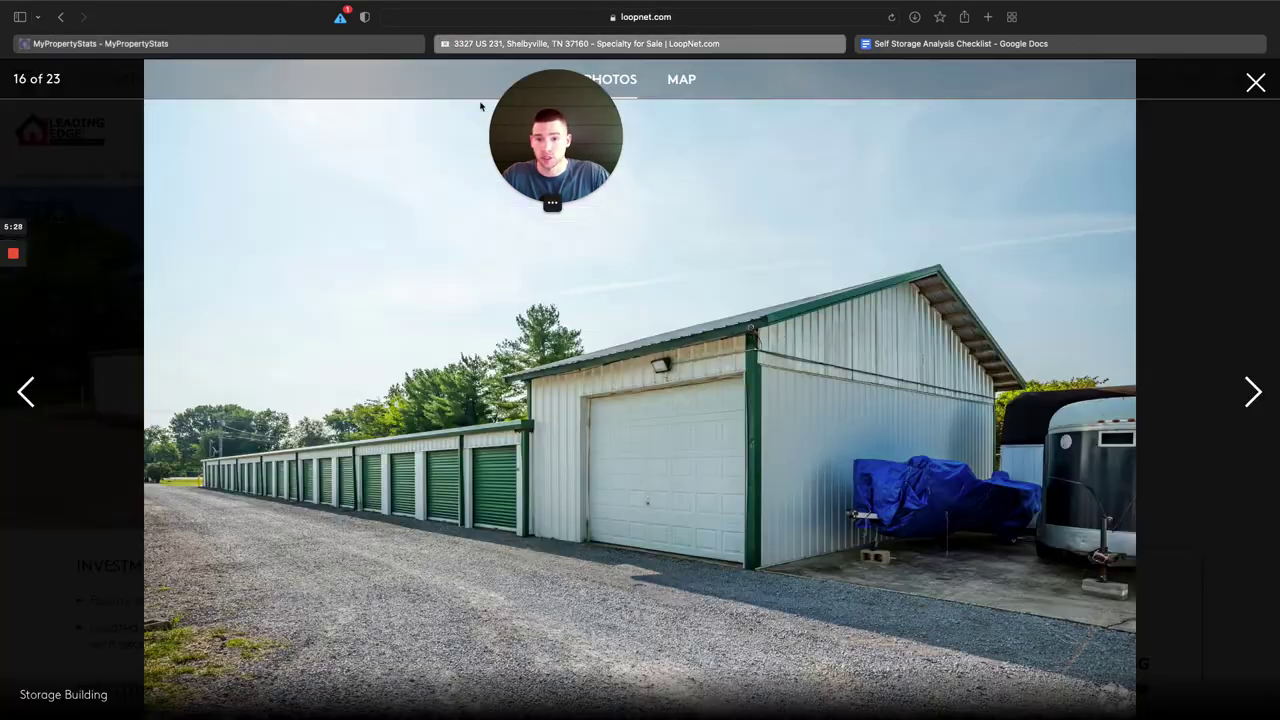
click(1255, 86)
scroll(414, 567, down, 1)
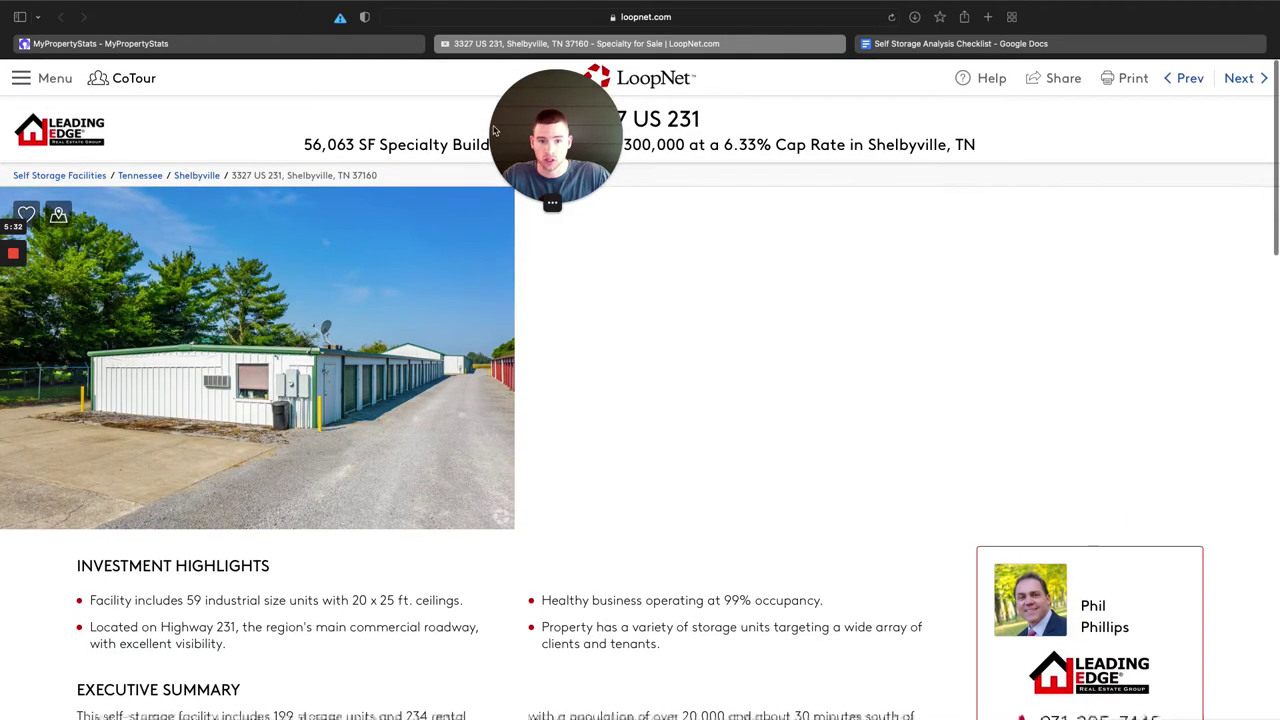
click(390, 44)
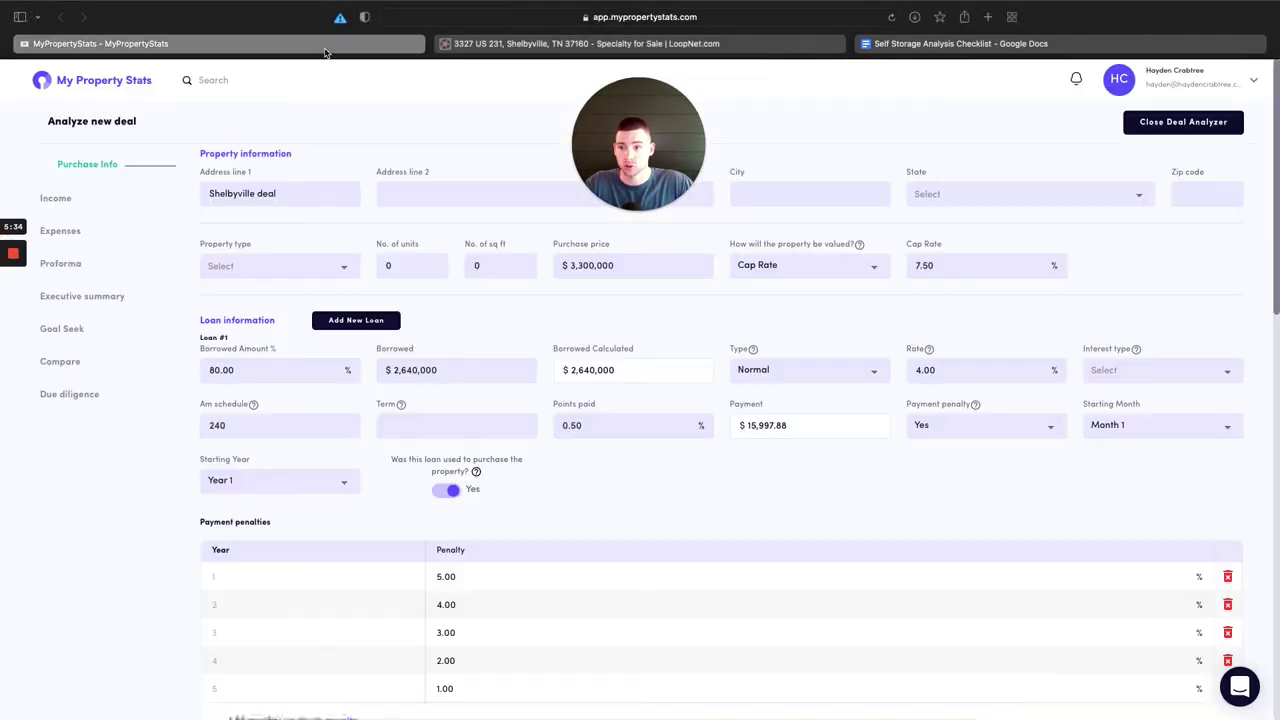
drag(490, 266, 468, 266)
text(560000)
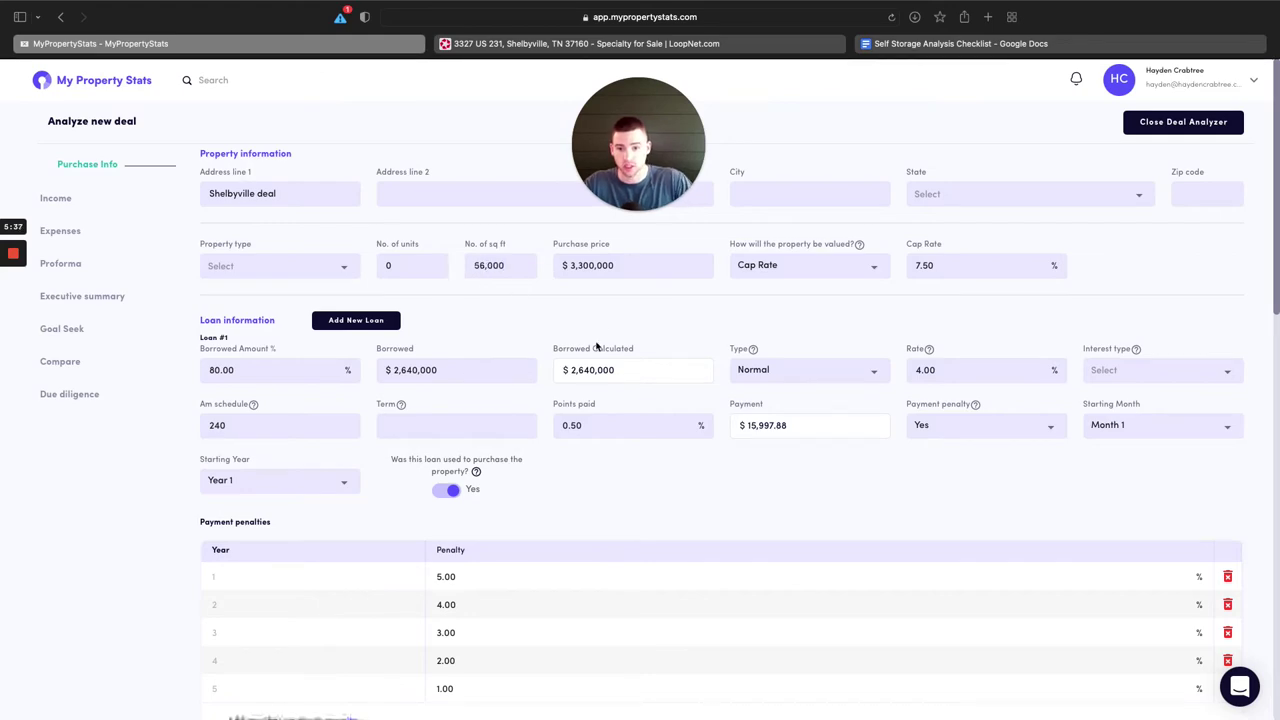
Refresh the New Pain improvement's $0.75 cost calculation by switching its cost type to No. of Unit and back to No. of SqFt.
scroll(646, 425, down, 3)
scroll(646, 425, down, 4)
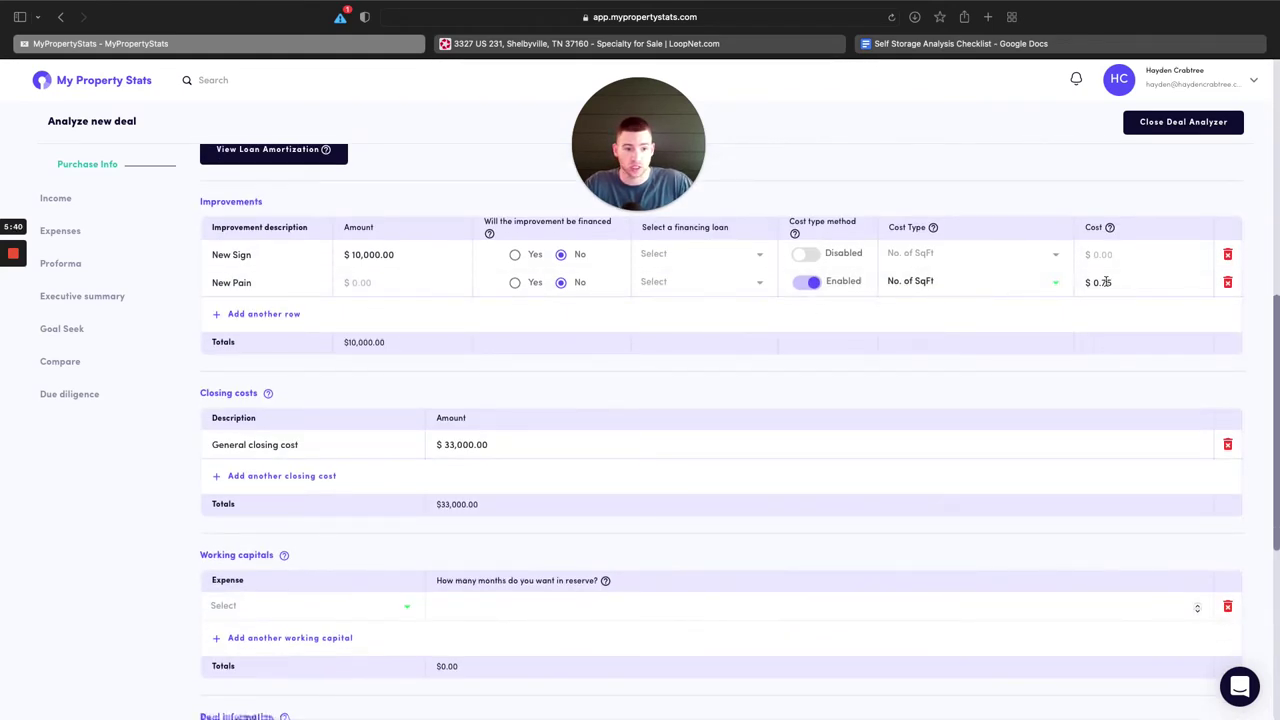
click(1057, 284)
click(966, 289)
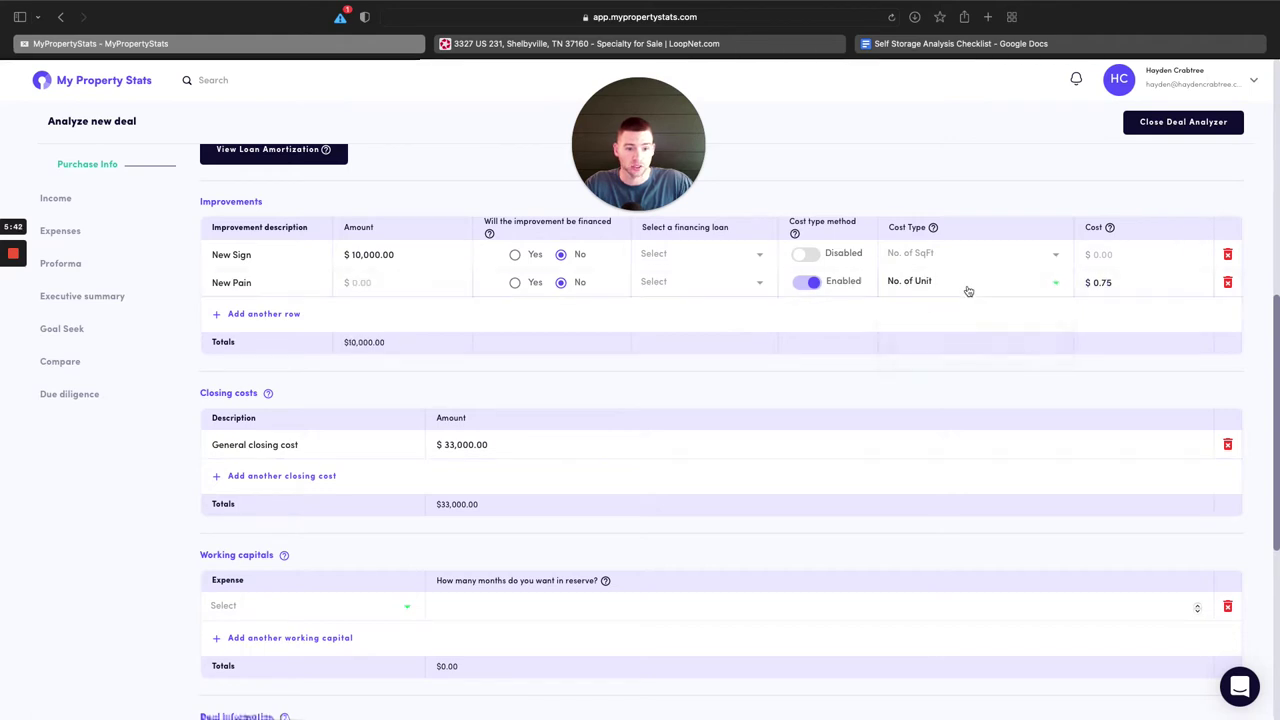
click(966, 289)
click(960, 317)
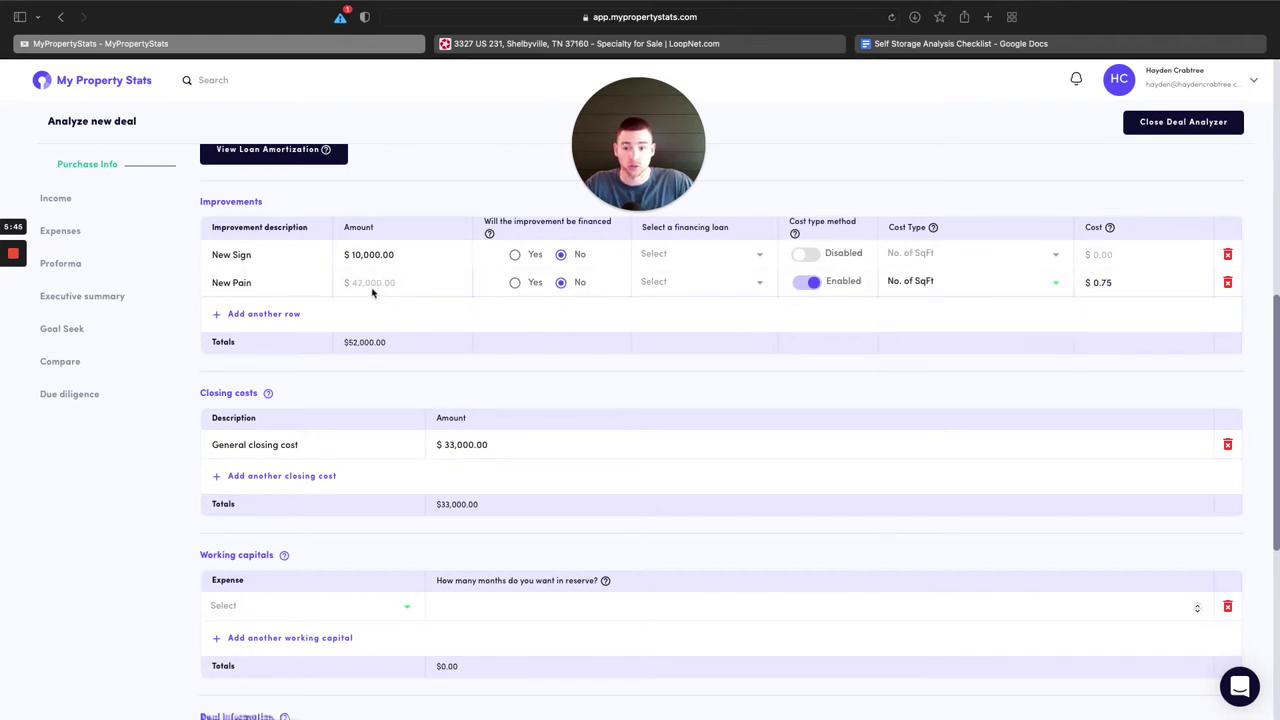
Mark "What improvements are needed?" as done in the Self Storage Analysis Checklist in Google Docs.
scroll(380, 292, up, 10)
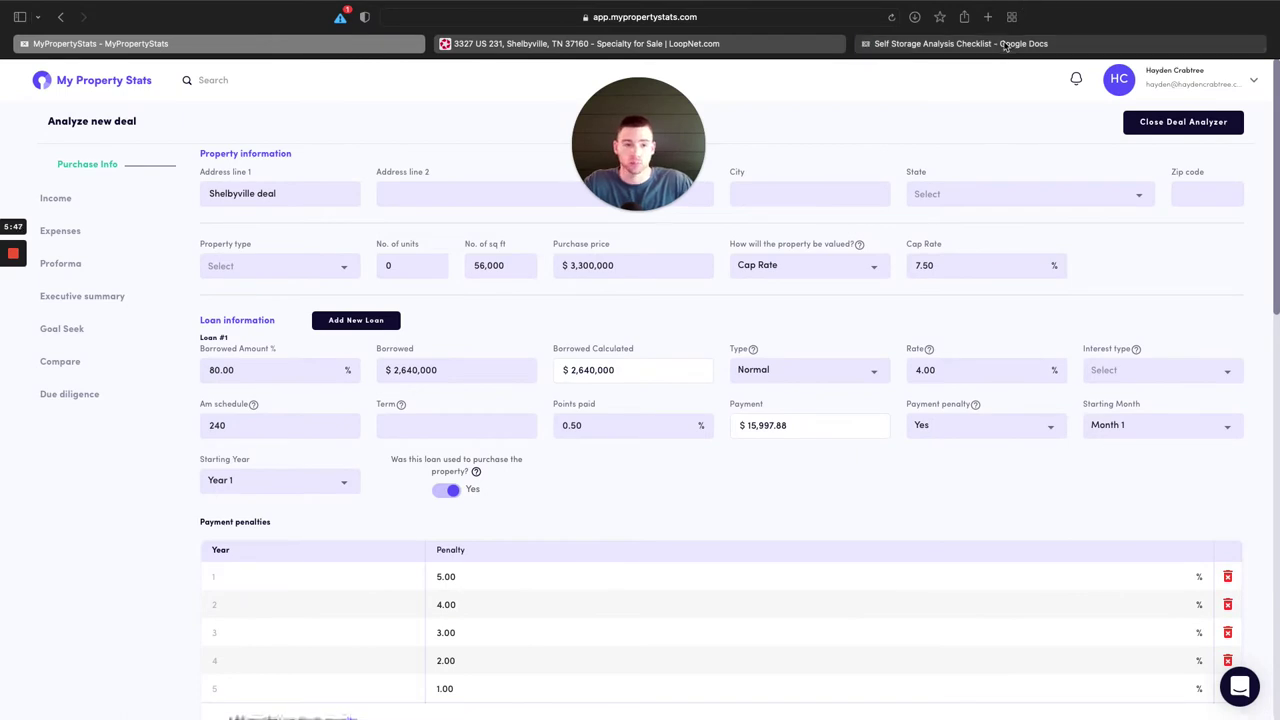
mouse_move(1006, 45)
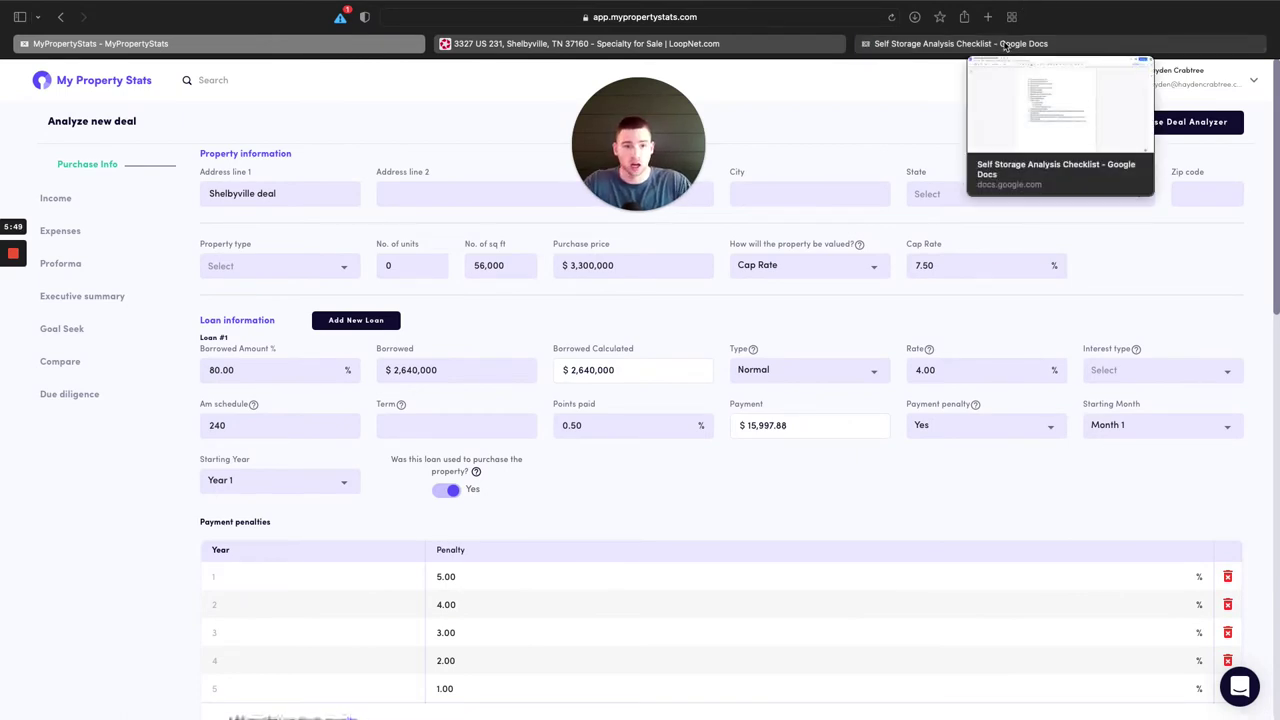
click(965, 44)
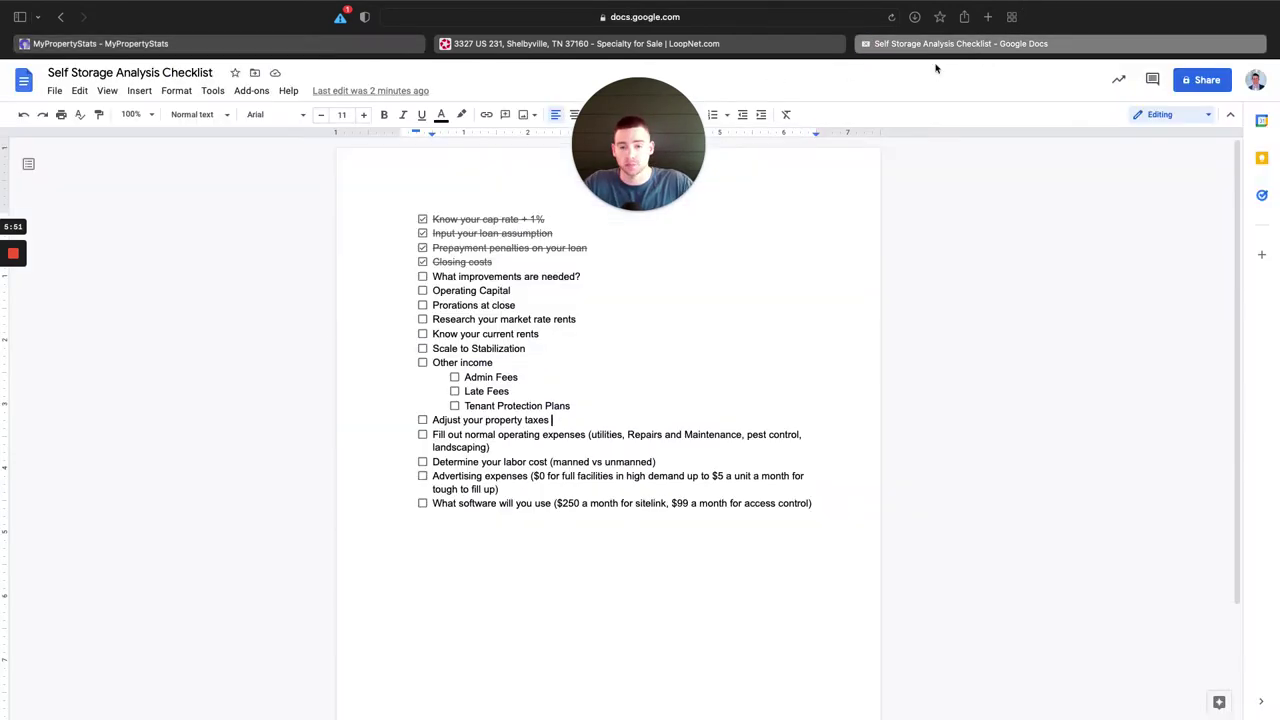
click(422, 276)
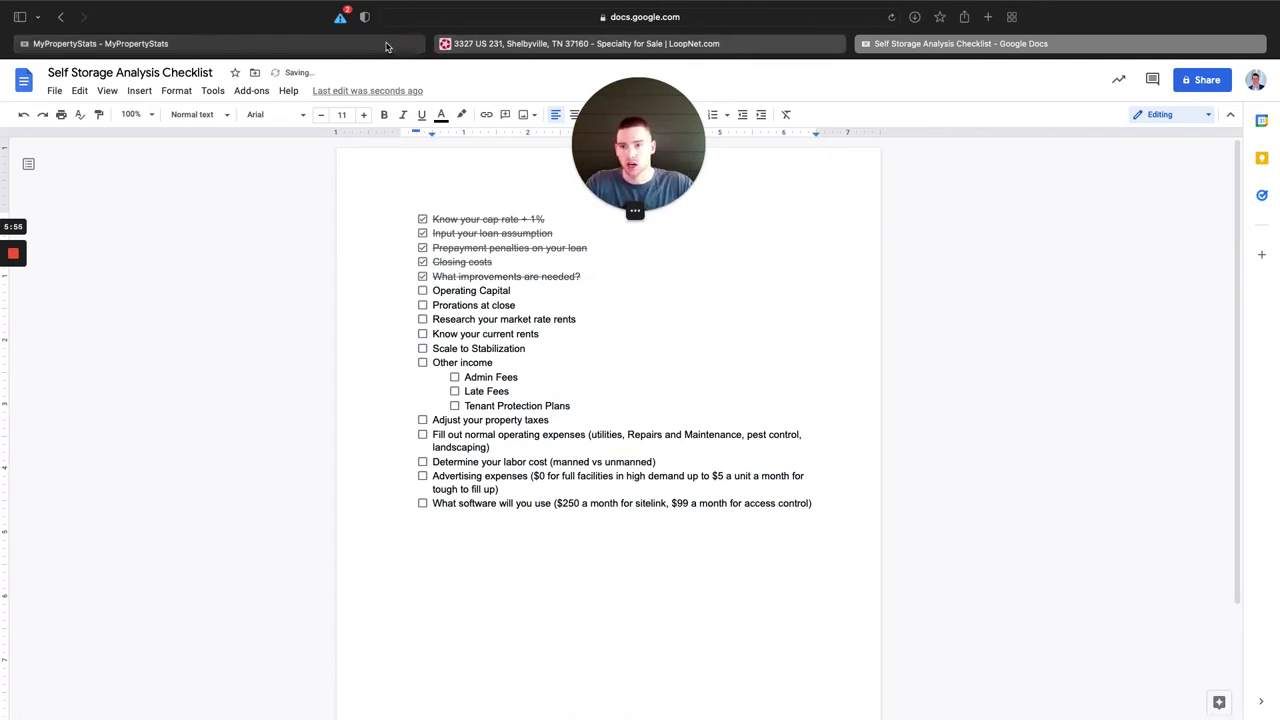
Examine the LoopNet listing's location map and storage building photos for paving, door and building condition, then close the gallery.
mouse_move(386, 46)
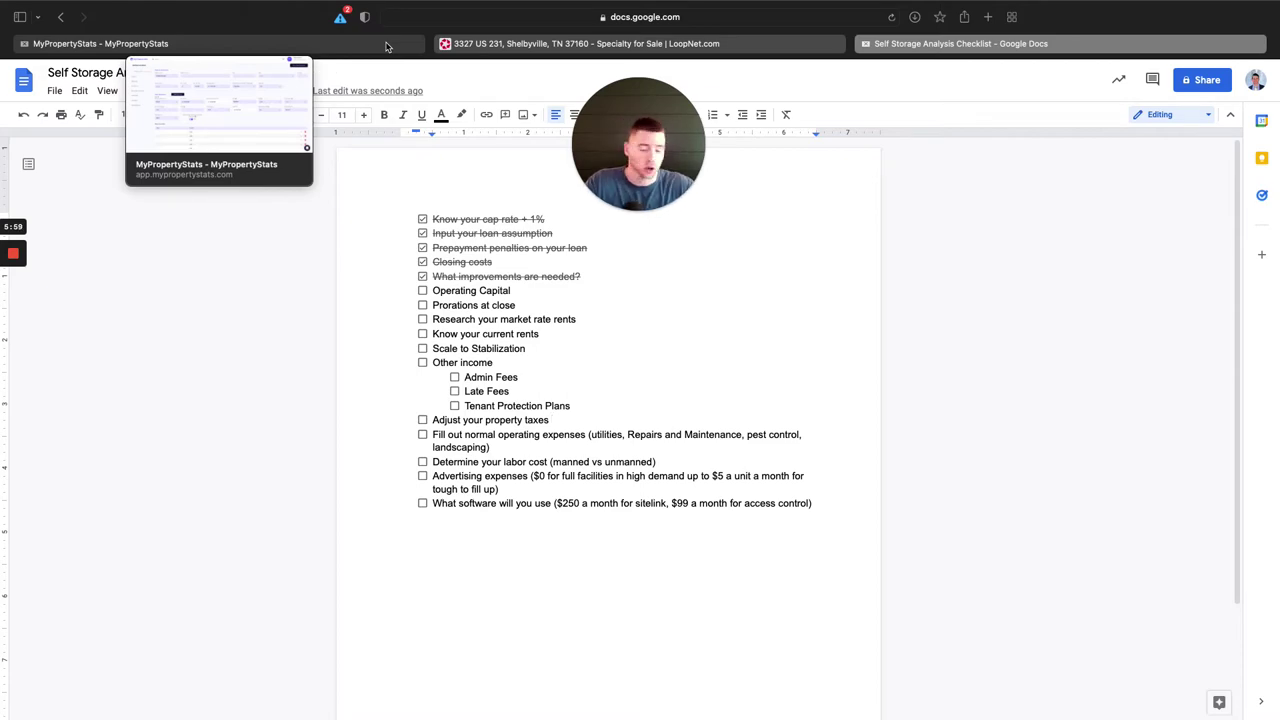
click(330, 44)
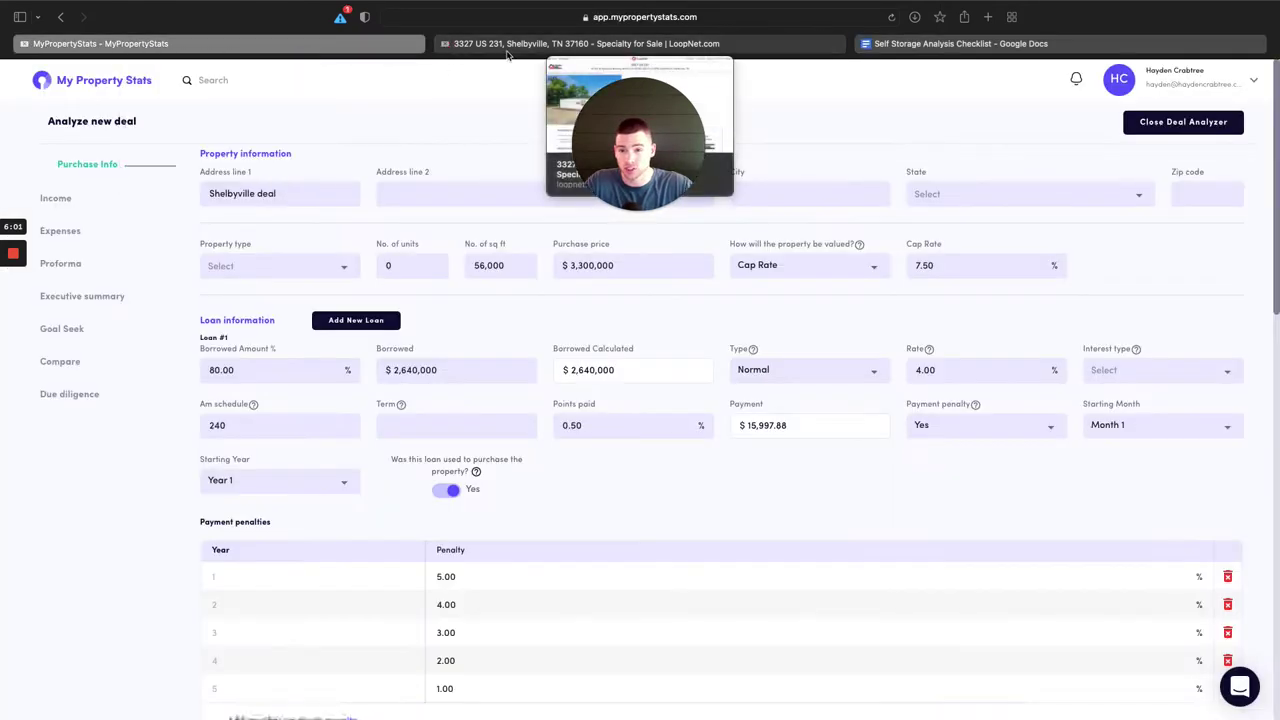
click(590, 43)
click(297, 392)
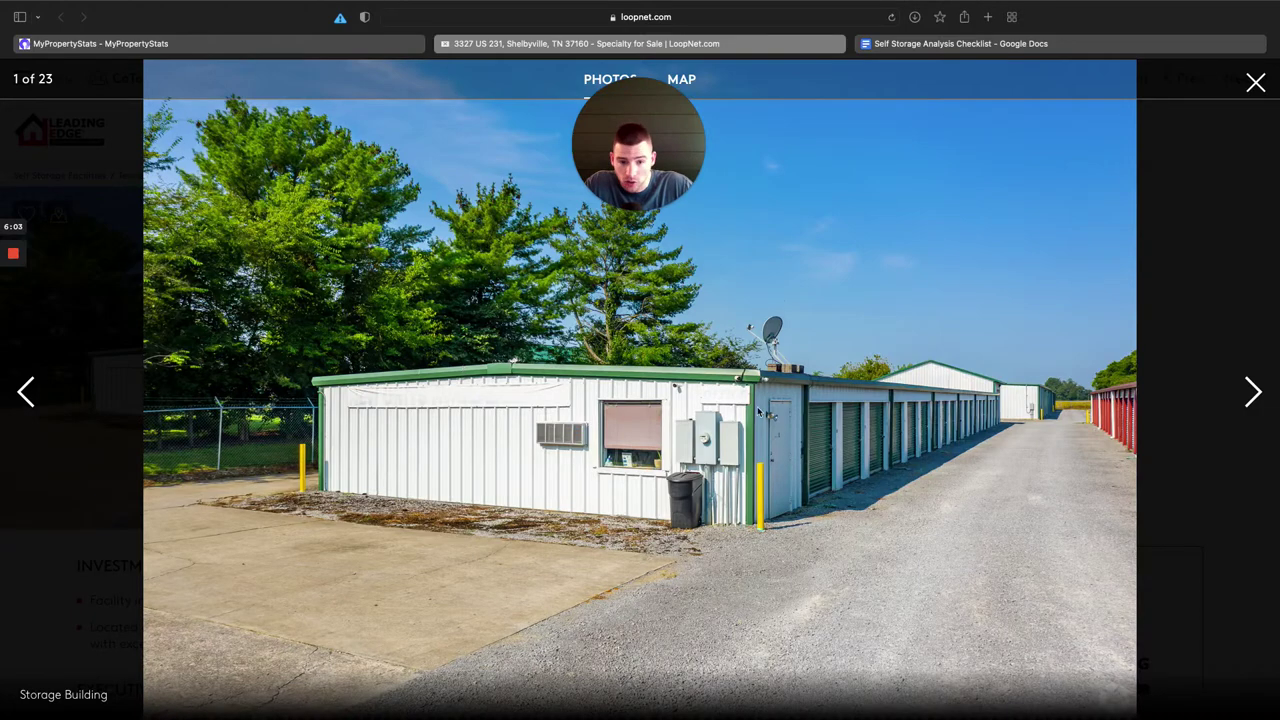
click(30, 392)
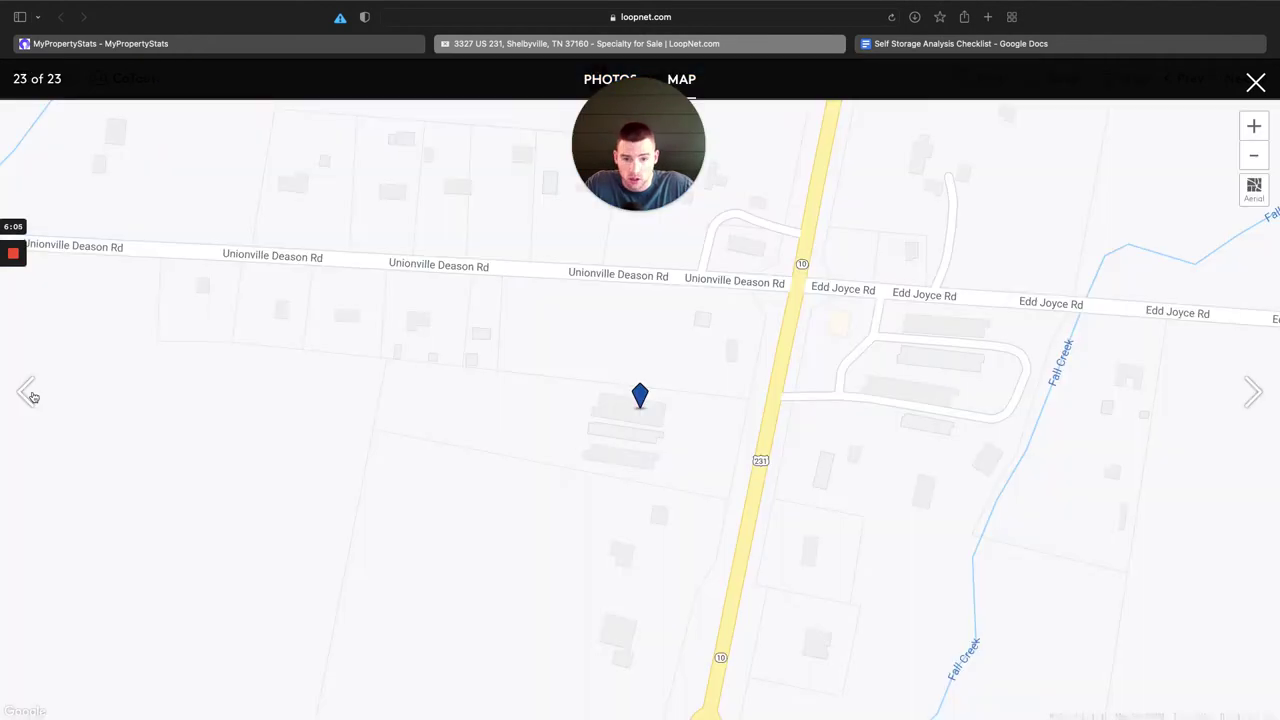
click(1252, 390)
click(1248, 392)
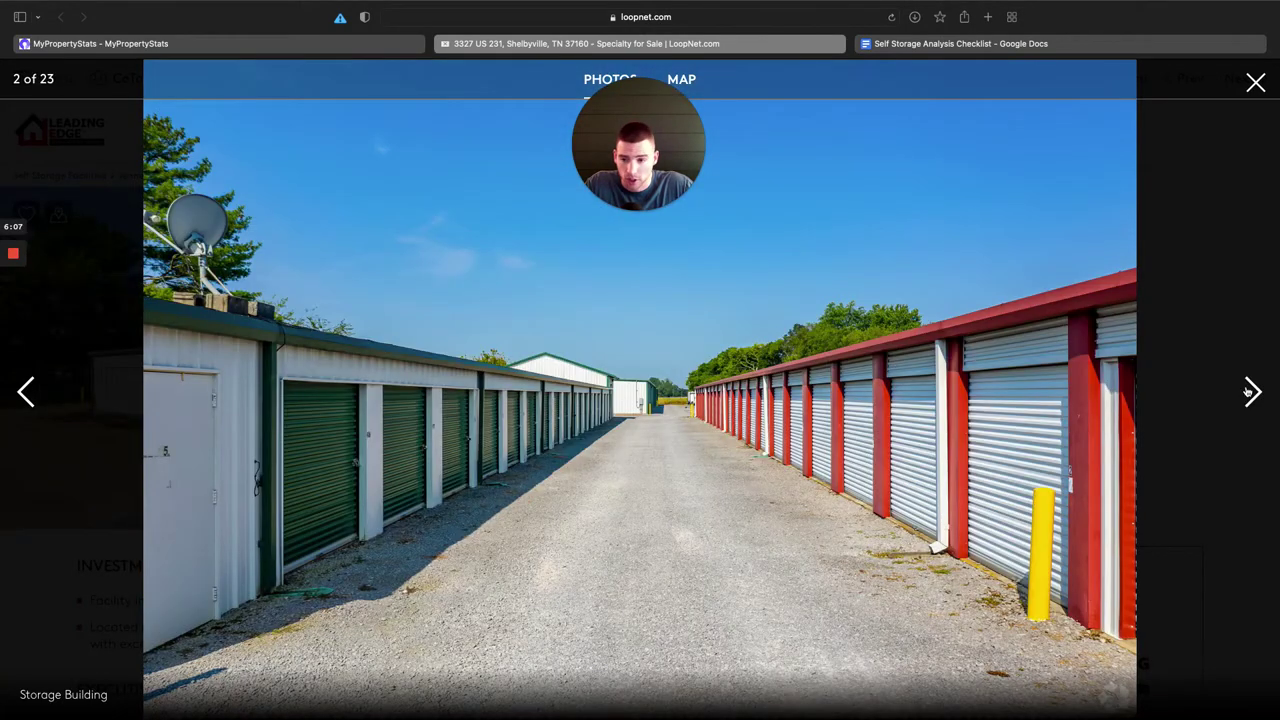
click(1248, 392)
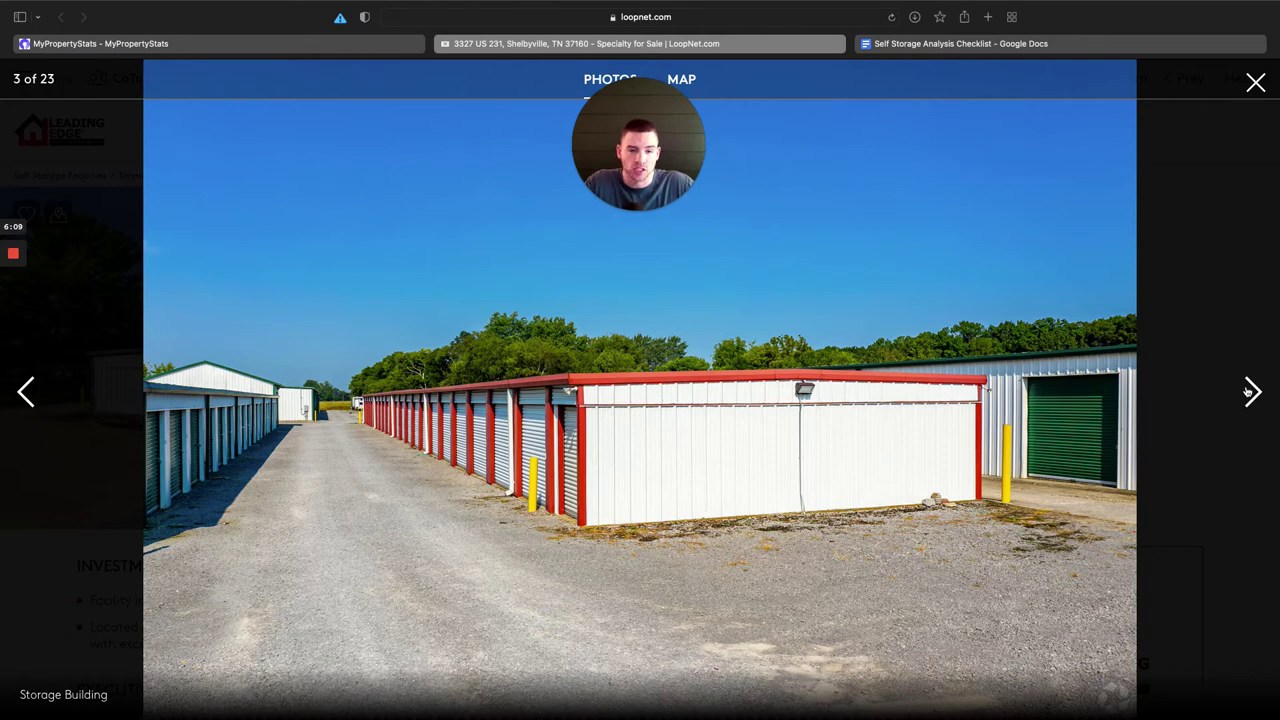
click(1248, 392)
click(1248, 392)
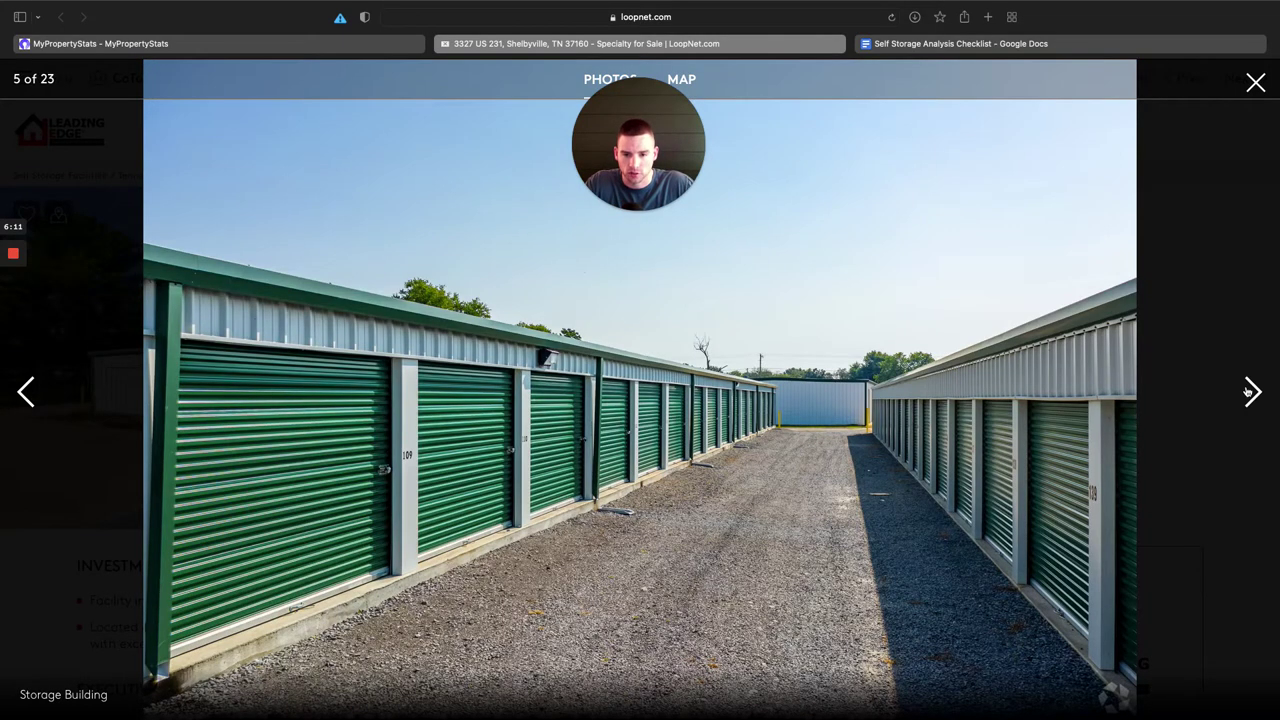
click(1248, 392)
click(1248, 392)
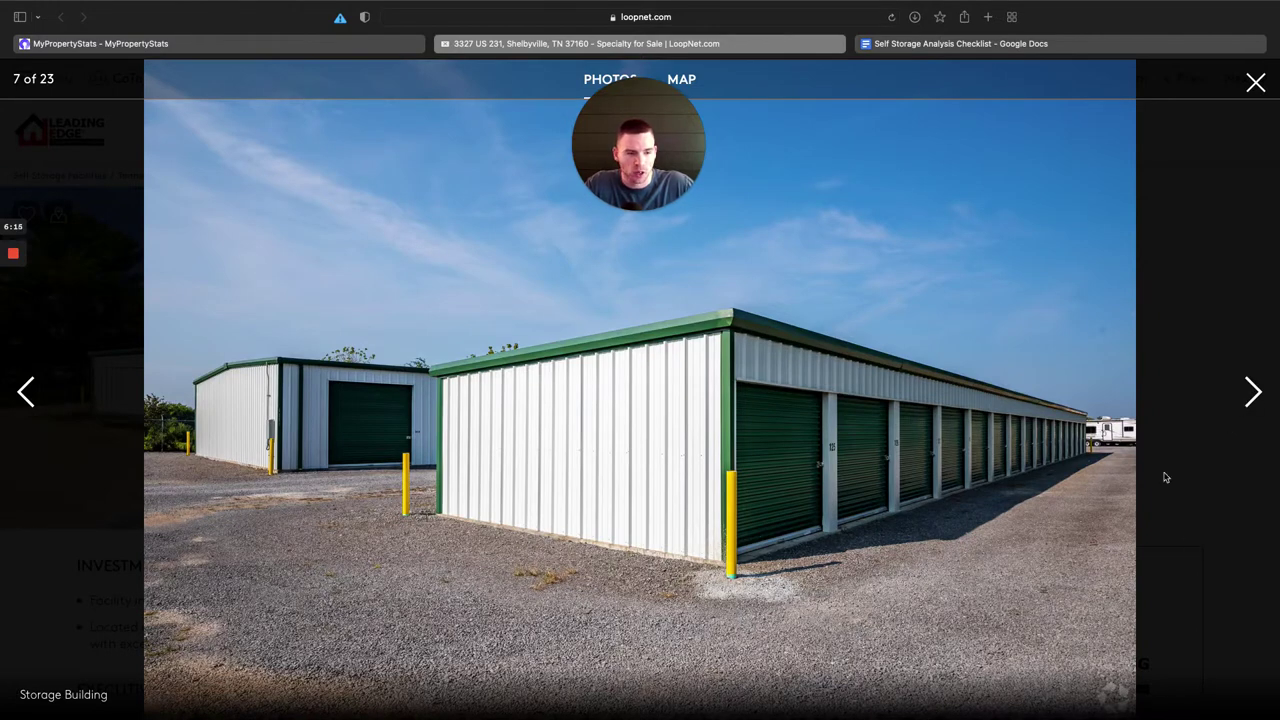
click(1266, 401)
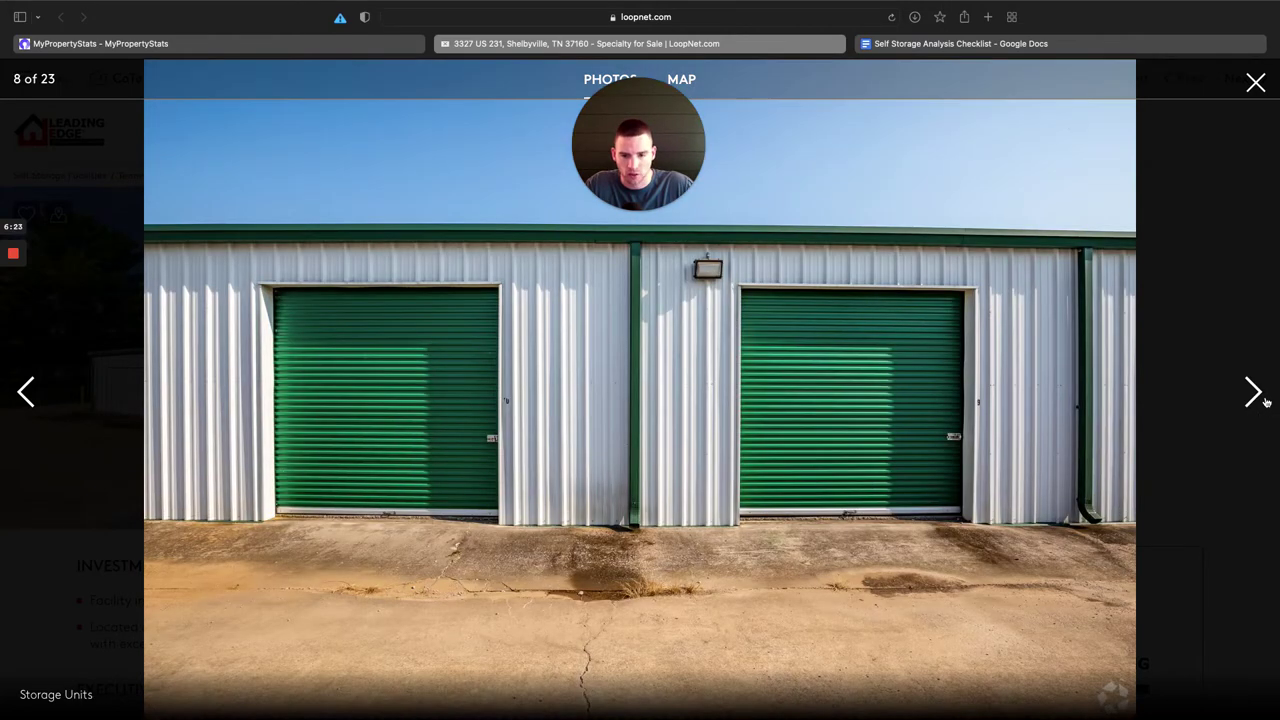
click(1266, 401)
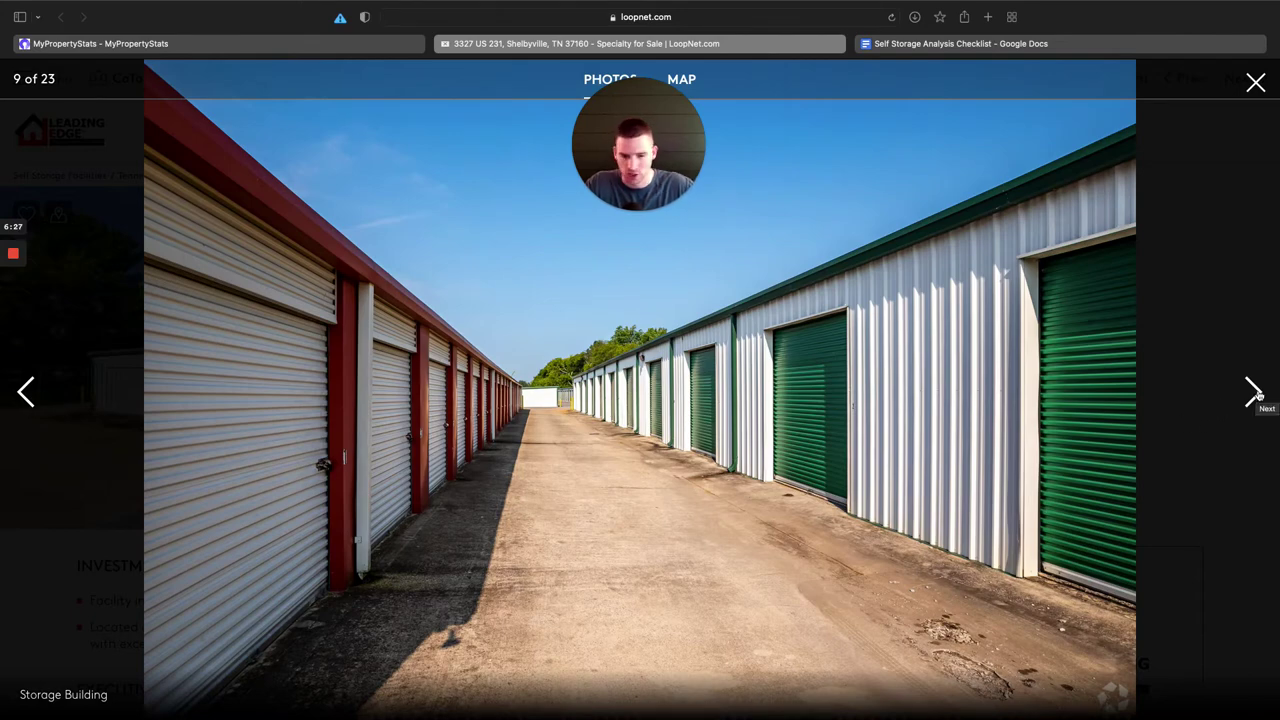
click(1259, 396)
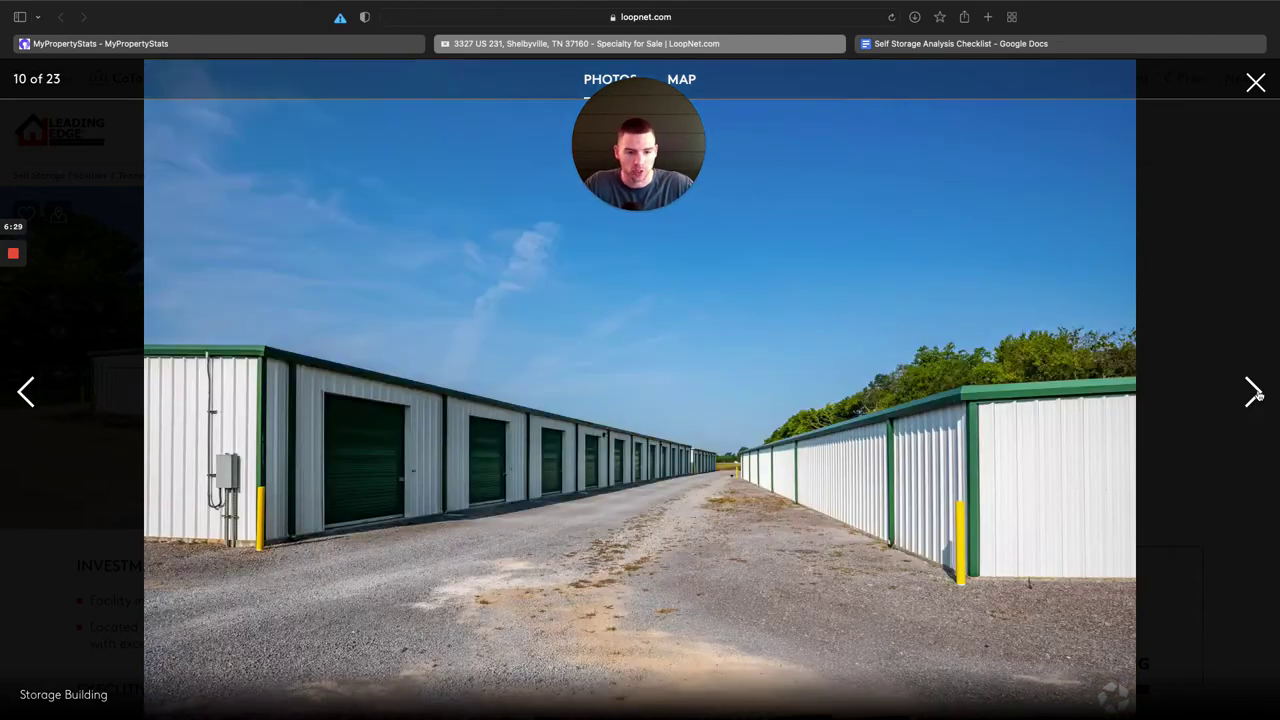
click(1259, 396)
click(1259, 396)
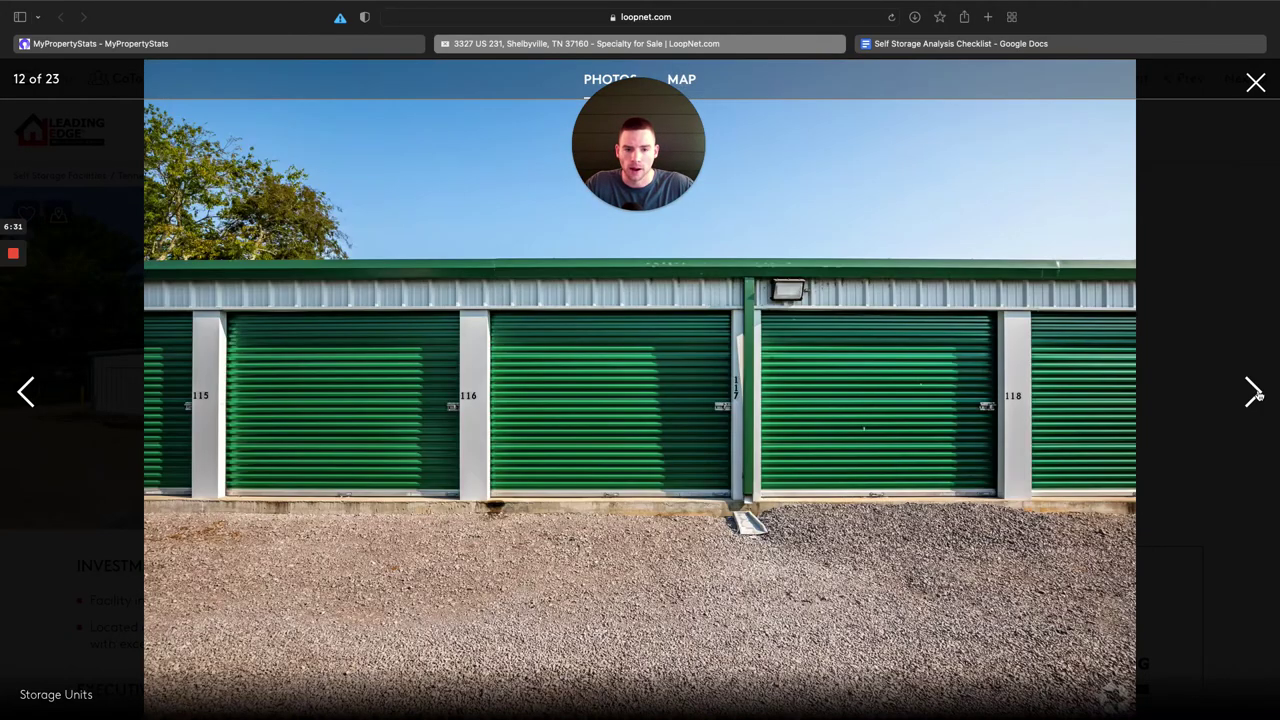
click(1259, 396)
click(1259, 396)
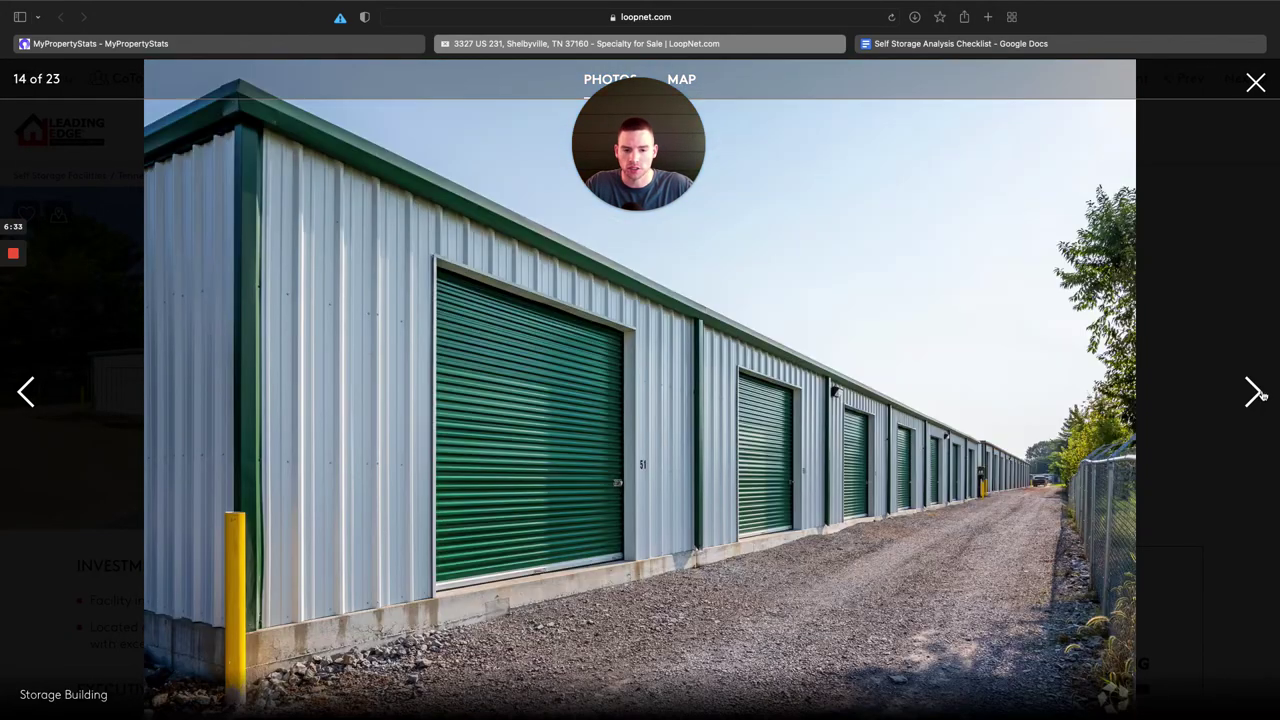
click(1259, 396)
click(1256, 82)
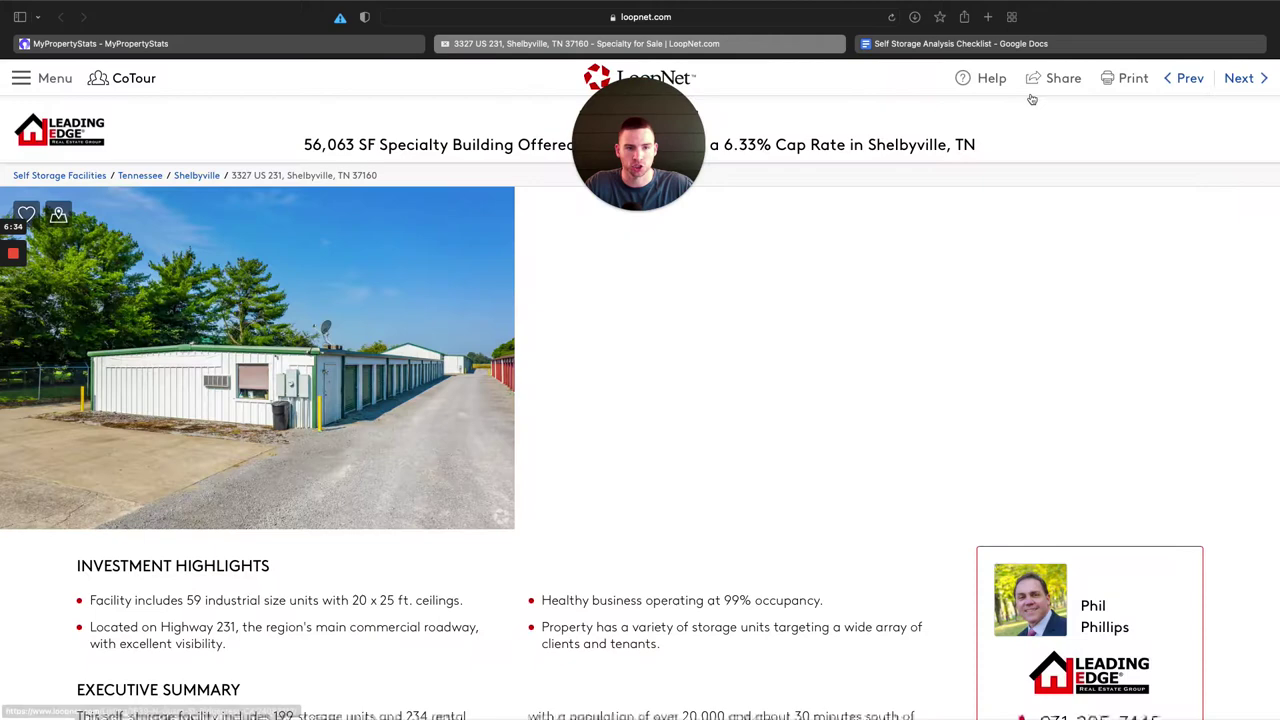
Consult the checklist for the next open item, then locate the Working capitals section of the deal in My Property Stats.
click(220, 44)
scroll(558, 555, down, 1)
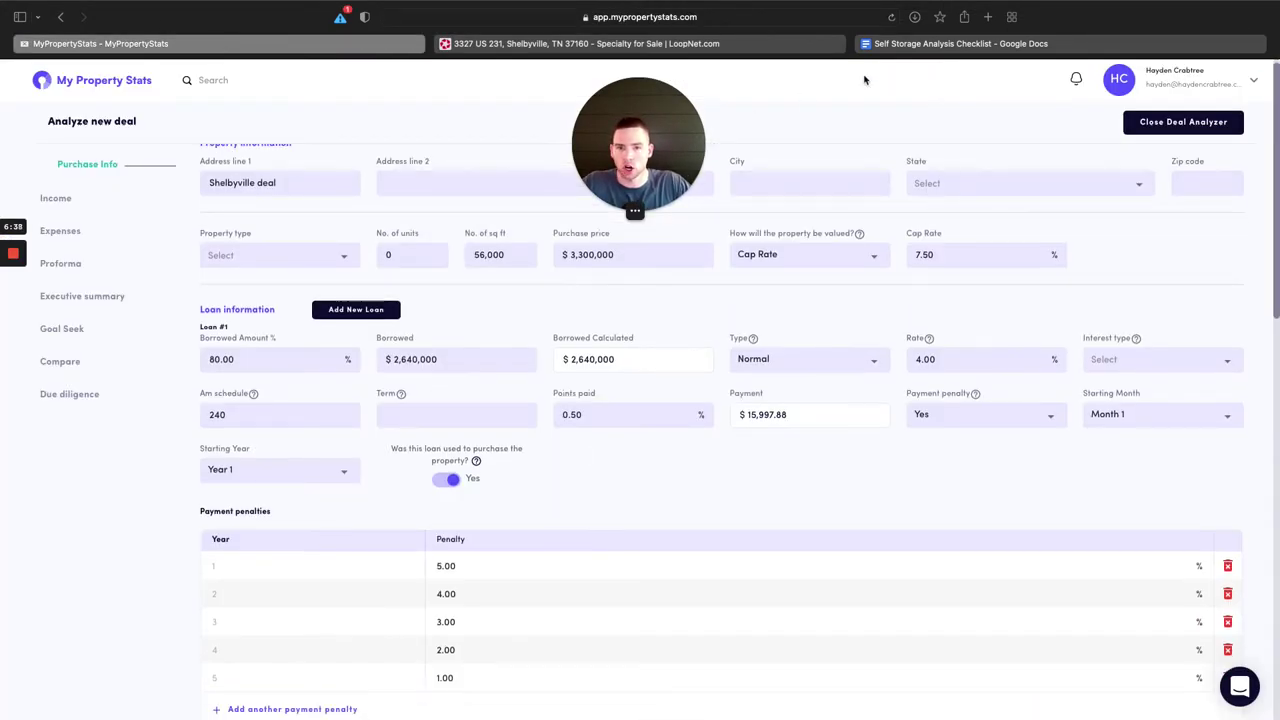
click(960, 43)
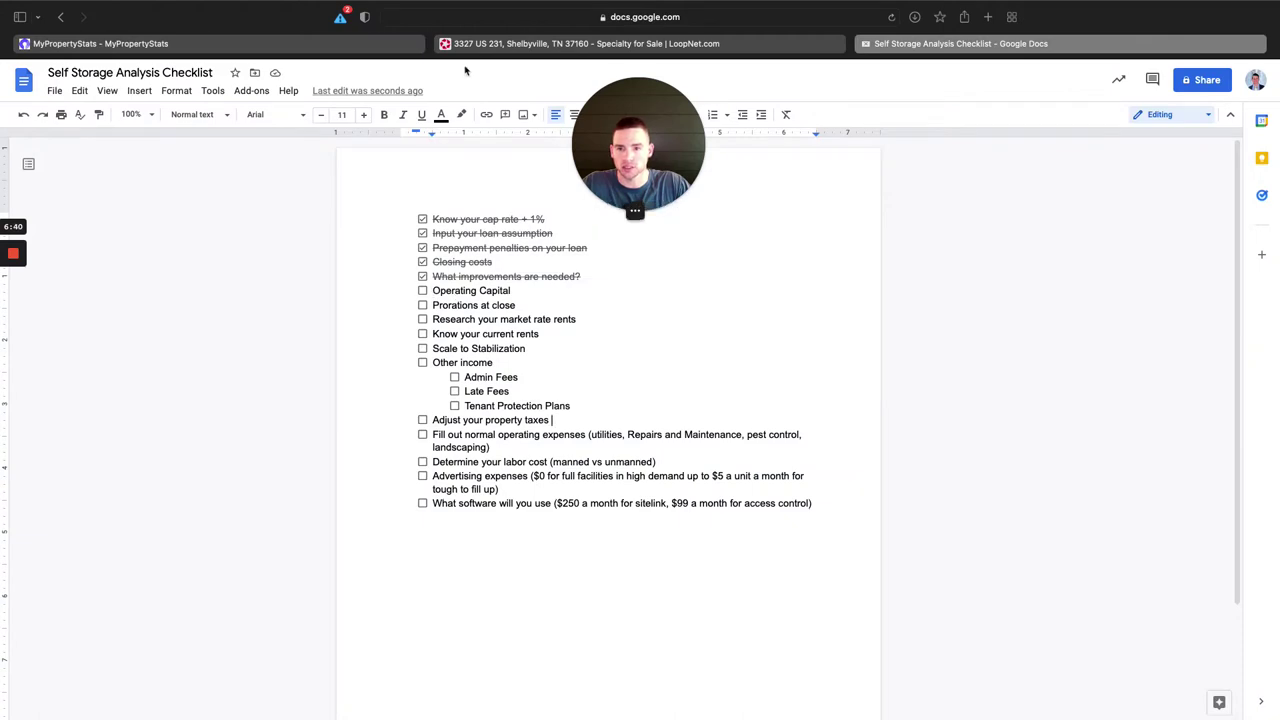
click(220, 44)
scroll(598, 508, down, 5)
scroll(593, 514, down, 8)
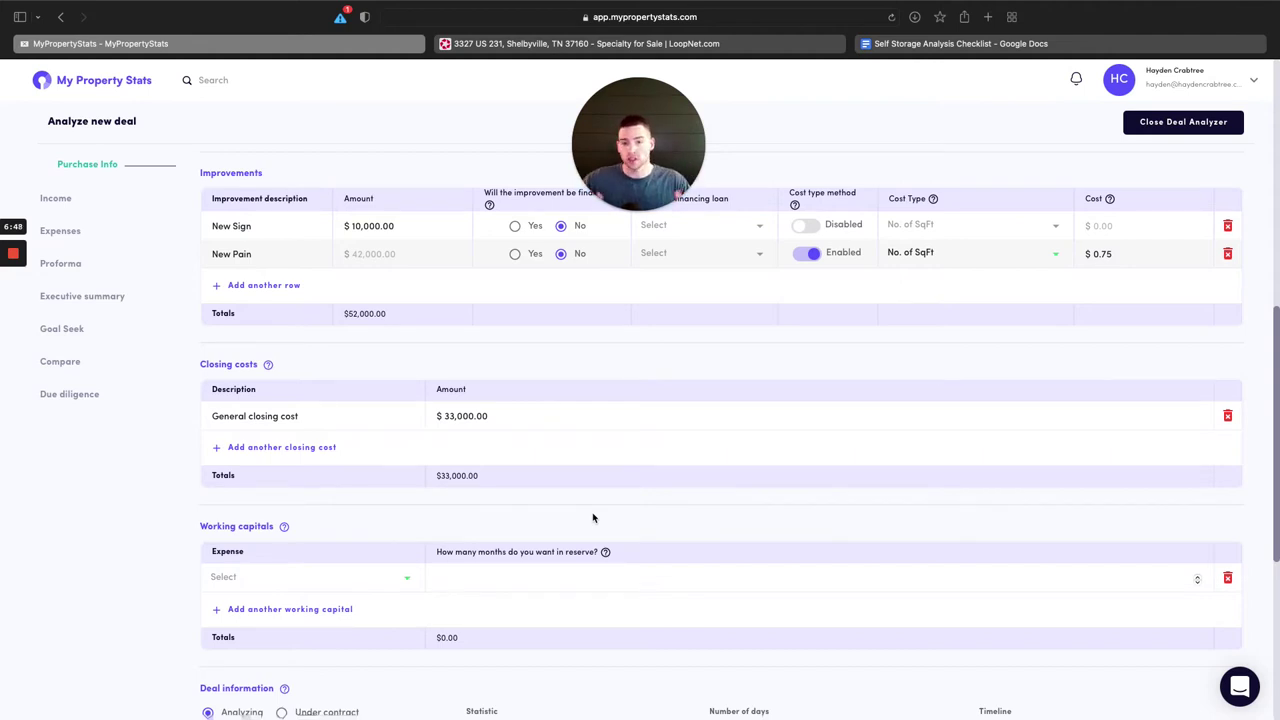
scroll(512, 538, down, 1)
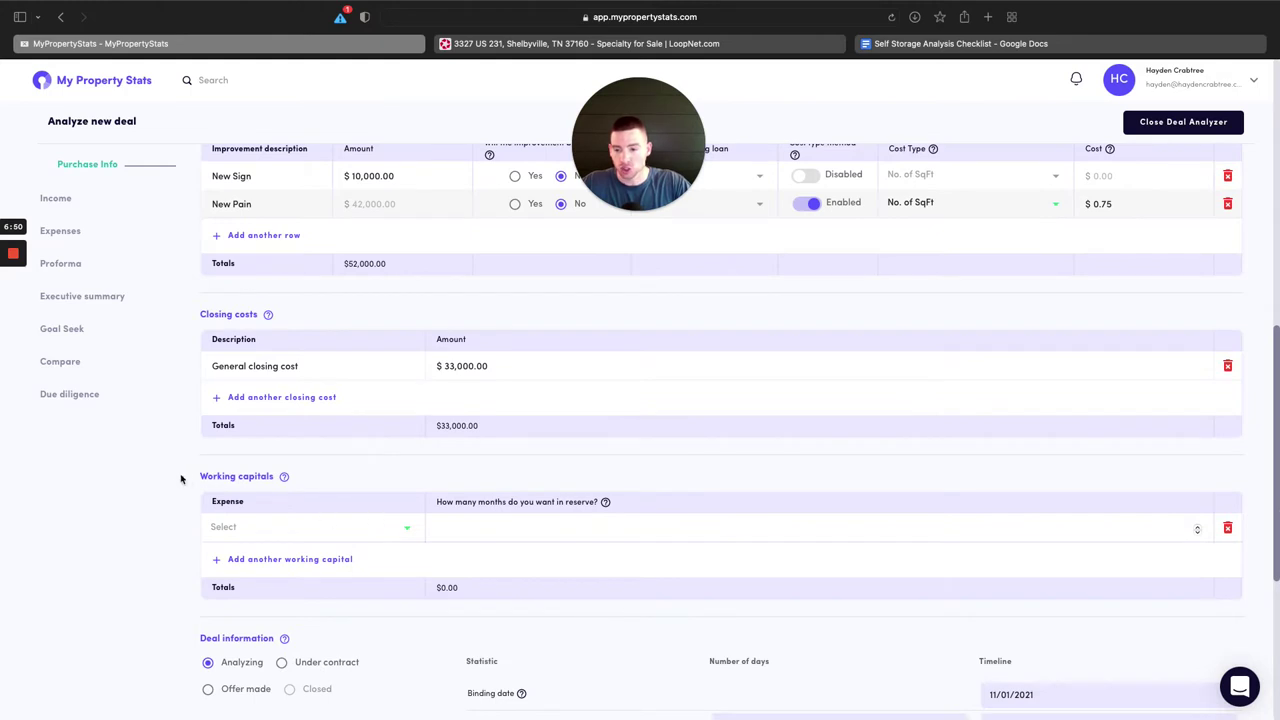
drag(190, 478, 304, 480)
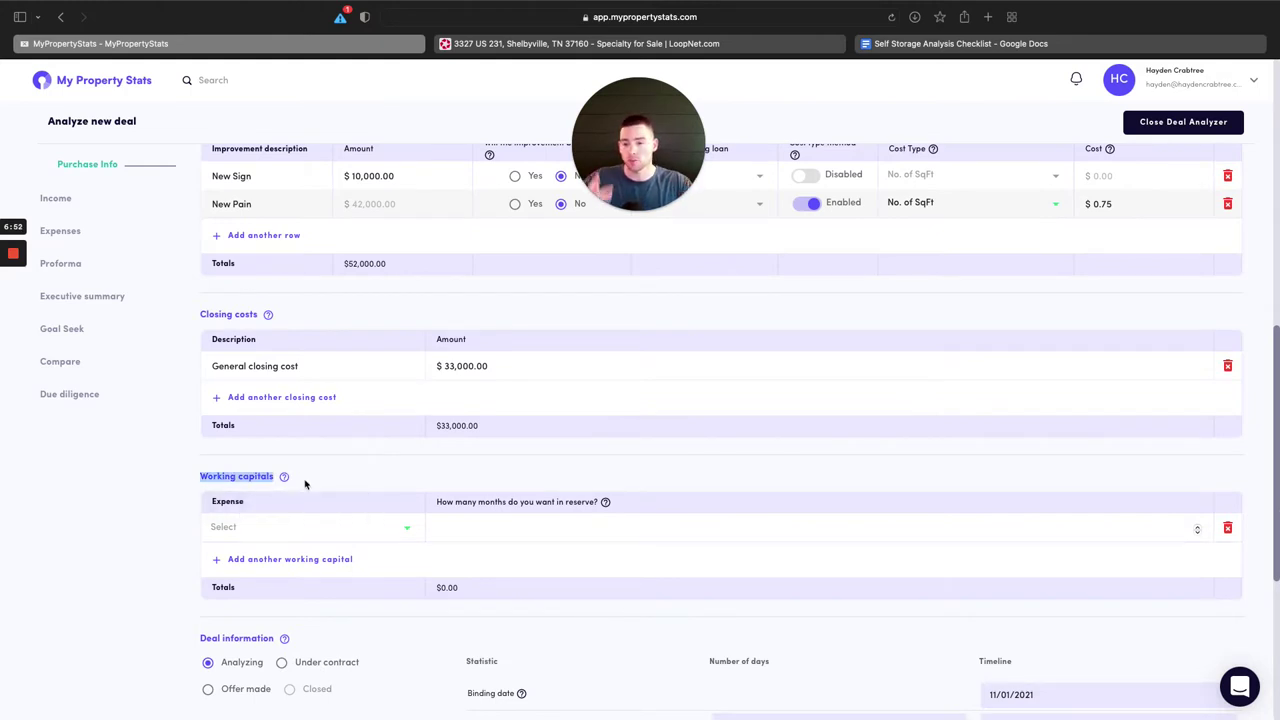
Include Tax, Insurance, Property management, Utilities and Pest control as expenses in the Working capitals row.
click(337, 525)
scroll(357, 549, down, 3)
scroll(491, 575, down, 1)
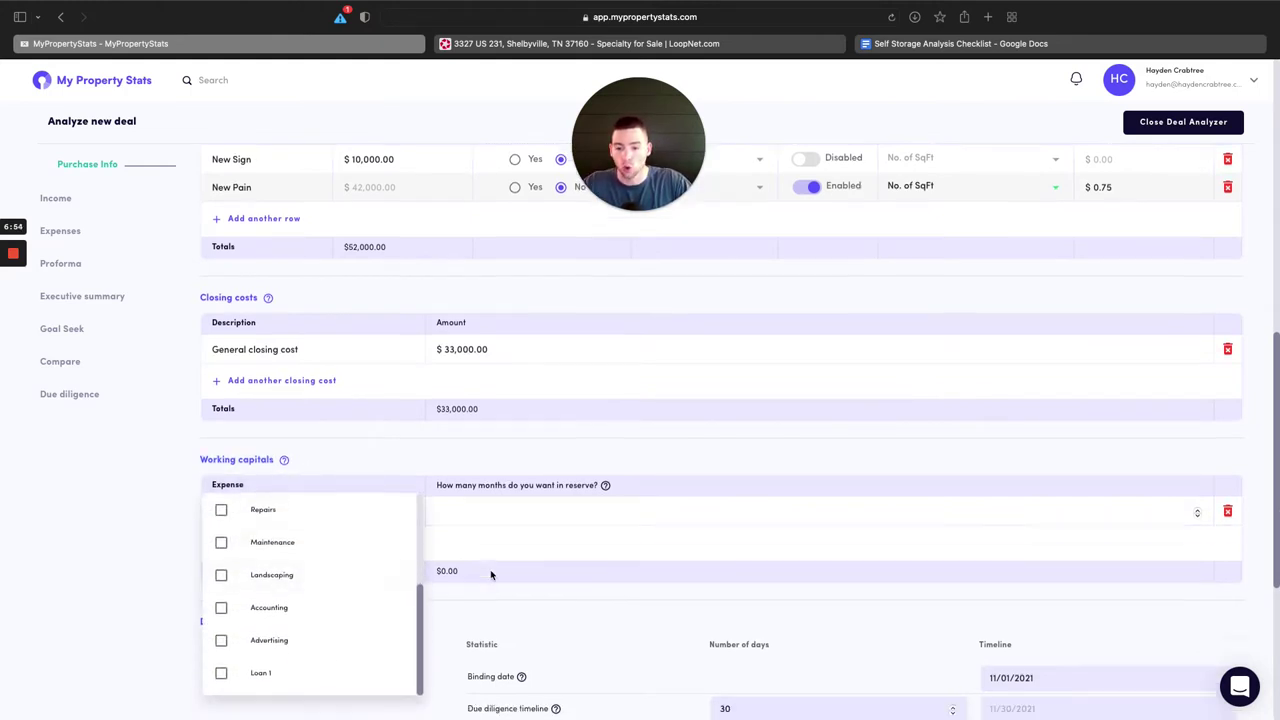
scroll(491, 575, down, 3)
scroll(242, 371, up, 5)
click(225, 351)
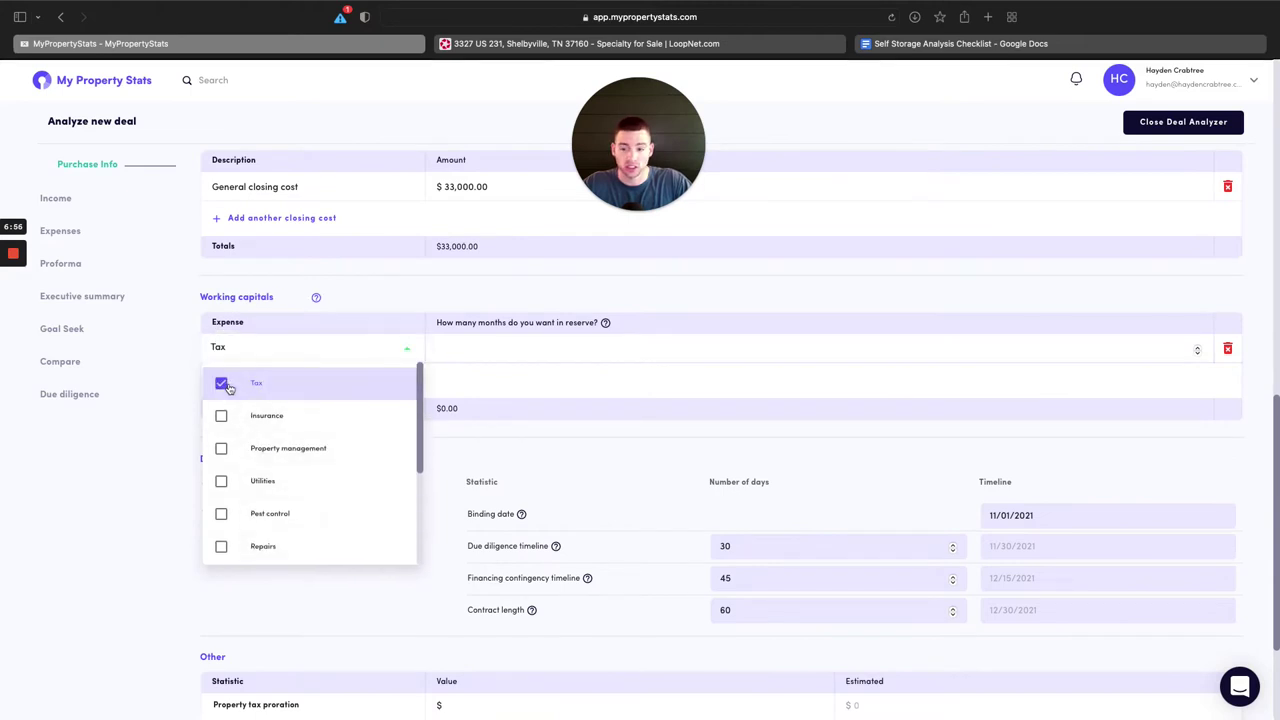
click(221, 415)
click(221, 448)
click(221, 481)
click(221, 513)
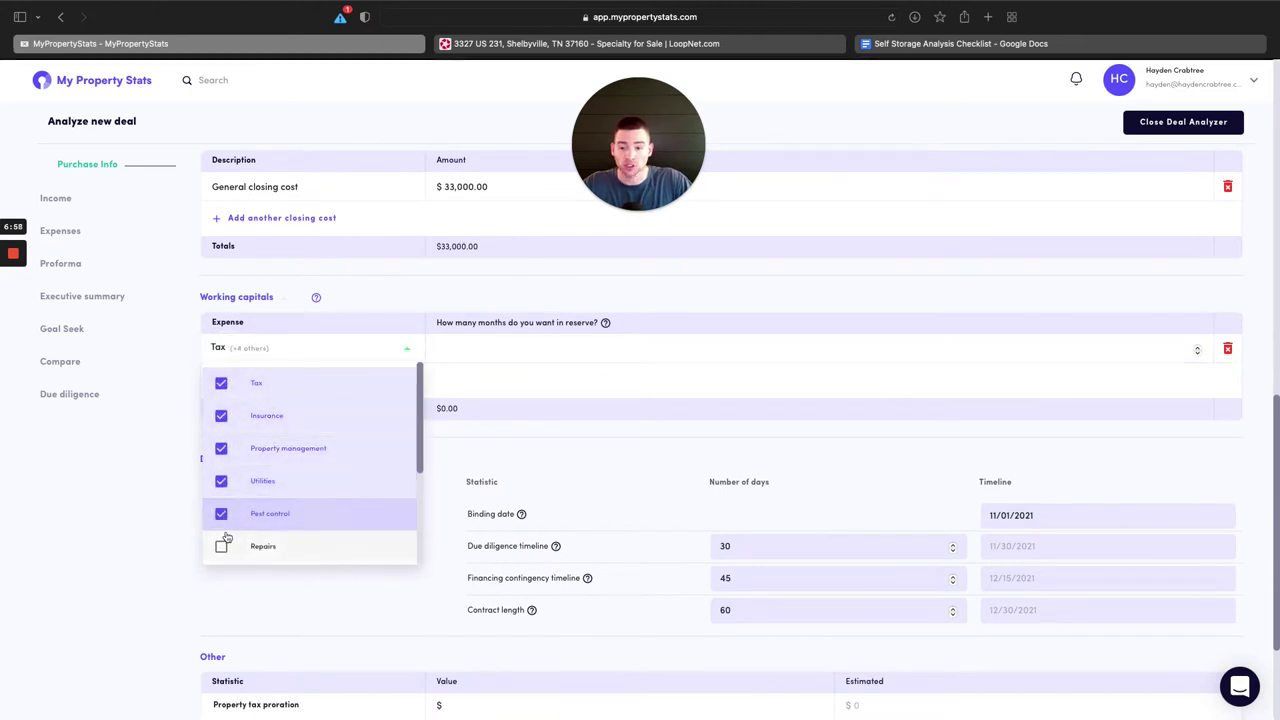
Add Repairs, Maintenance, Landscaping, Accounting, Advertising and Loan 1 to the working capital row's selected expenses.
scroll(227, 538, down, 4)
click(221, 379)
click(221, 411)
click(221, 444)
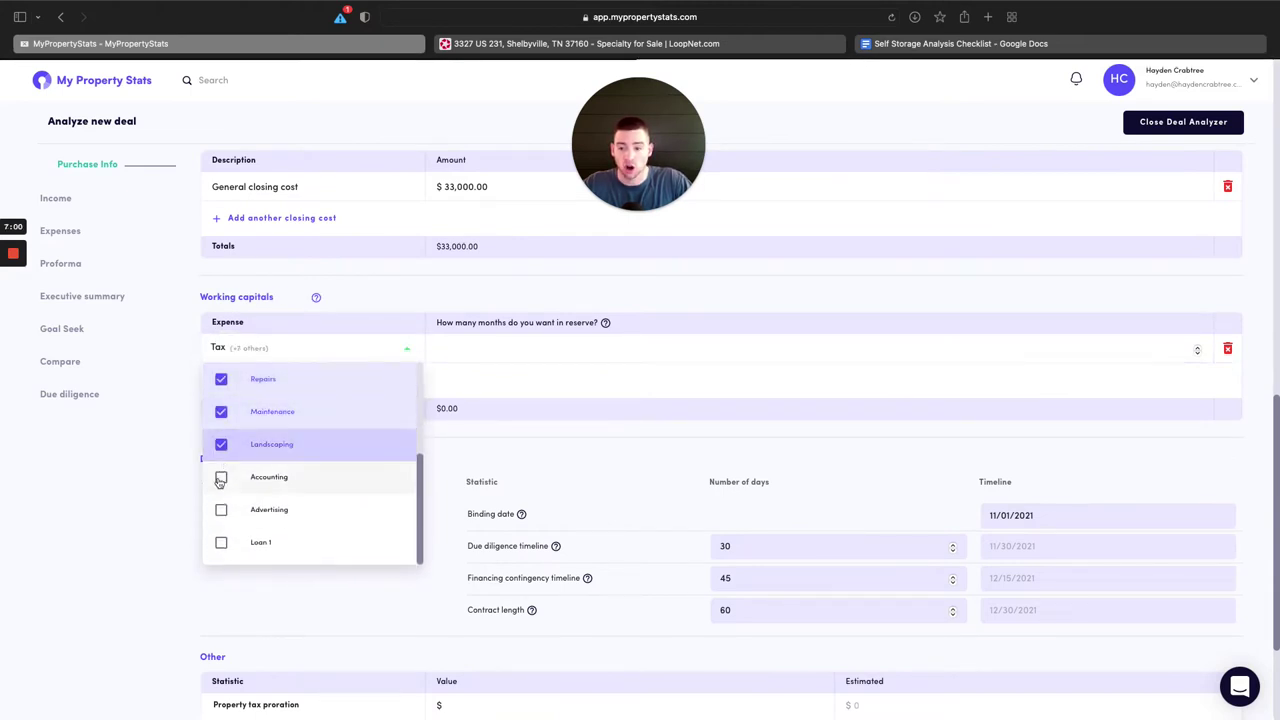
click(221, 477)
click(221, 509)
click(221, 542)
scroll(520, 330, down, 3)
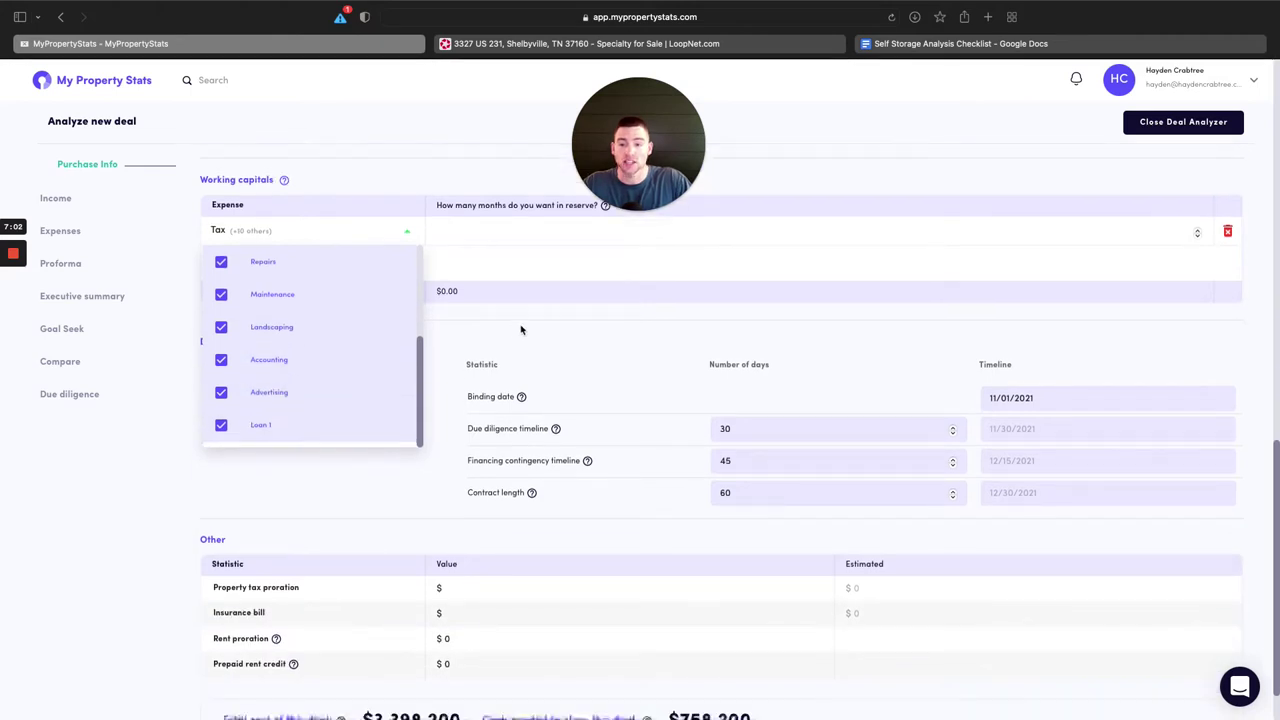
click(505, 338)
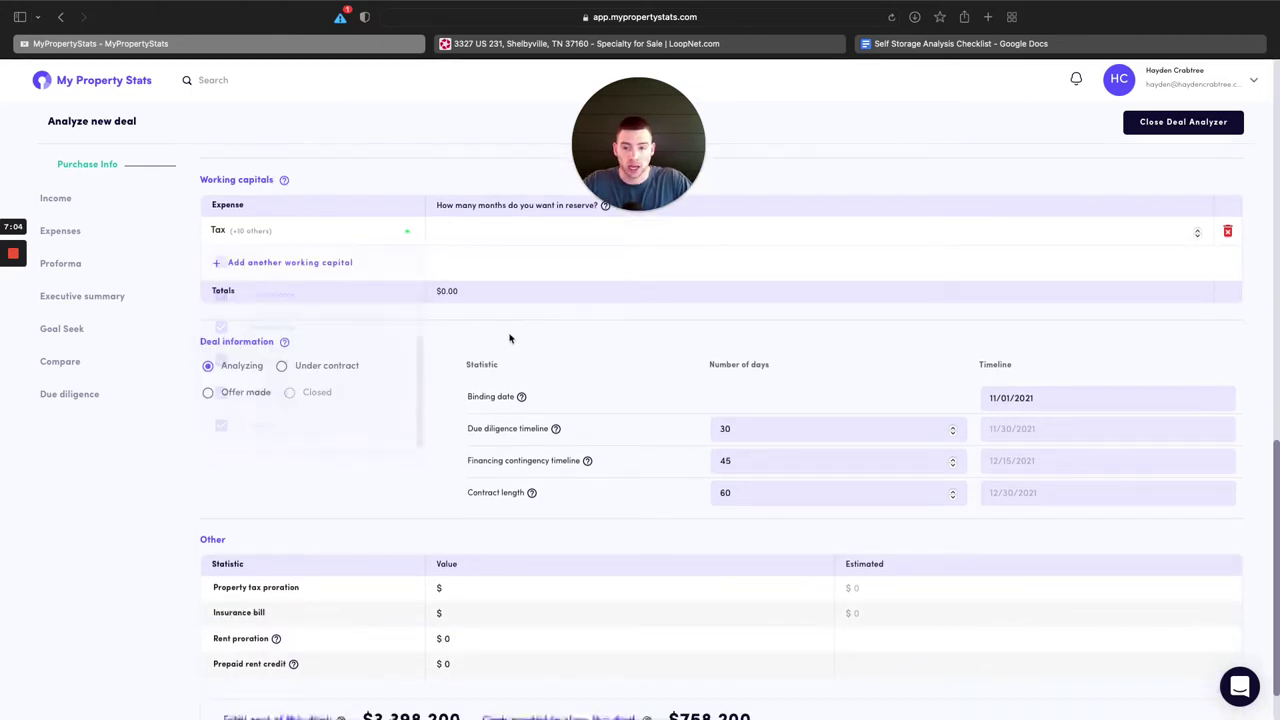
Set the working capital reserve for the selected expenses to 2 months.
click(297, 243)
click(580, 300)
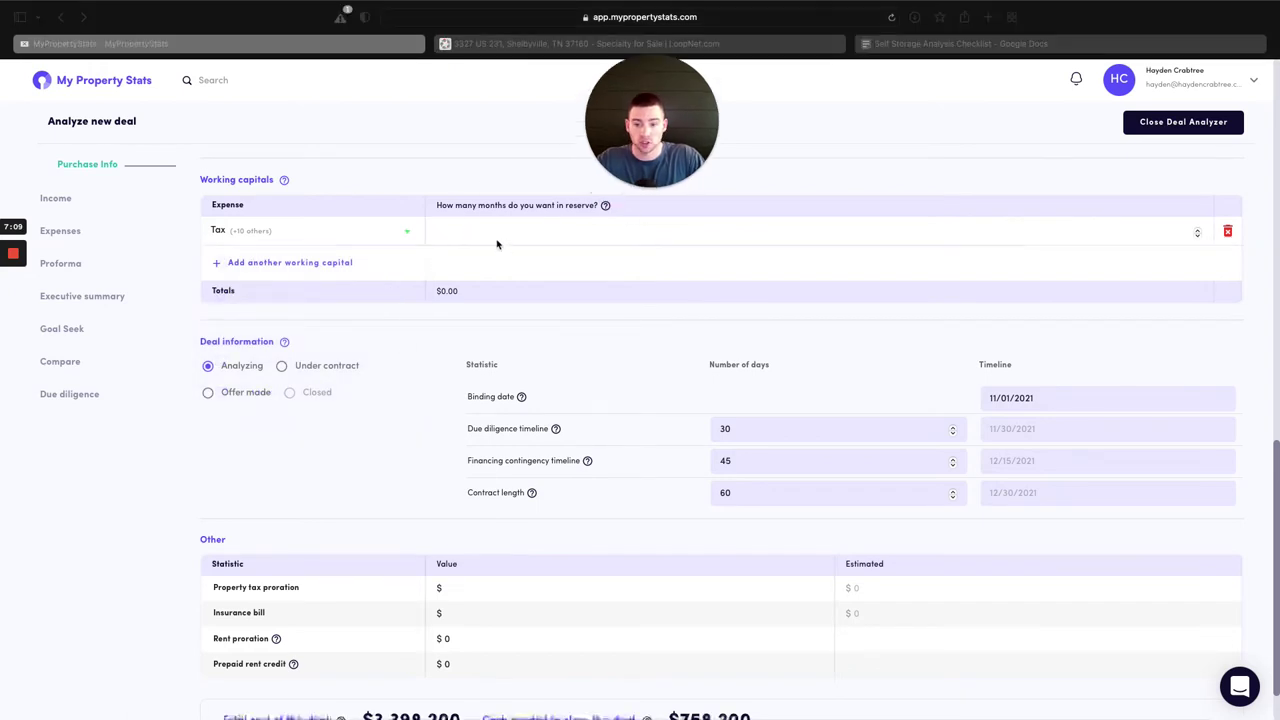
click(497, 240)
text(2)
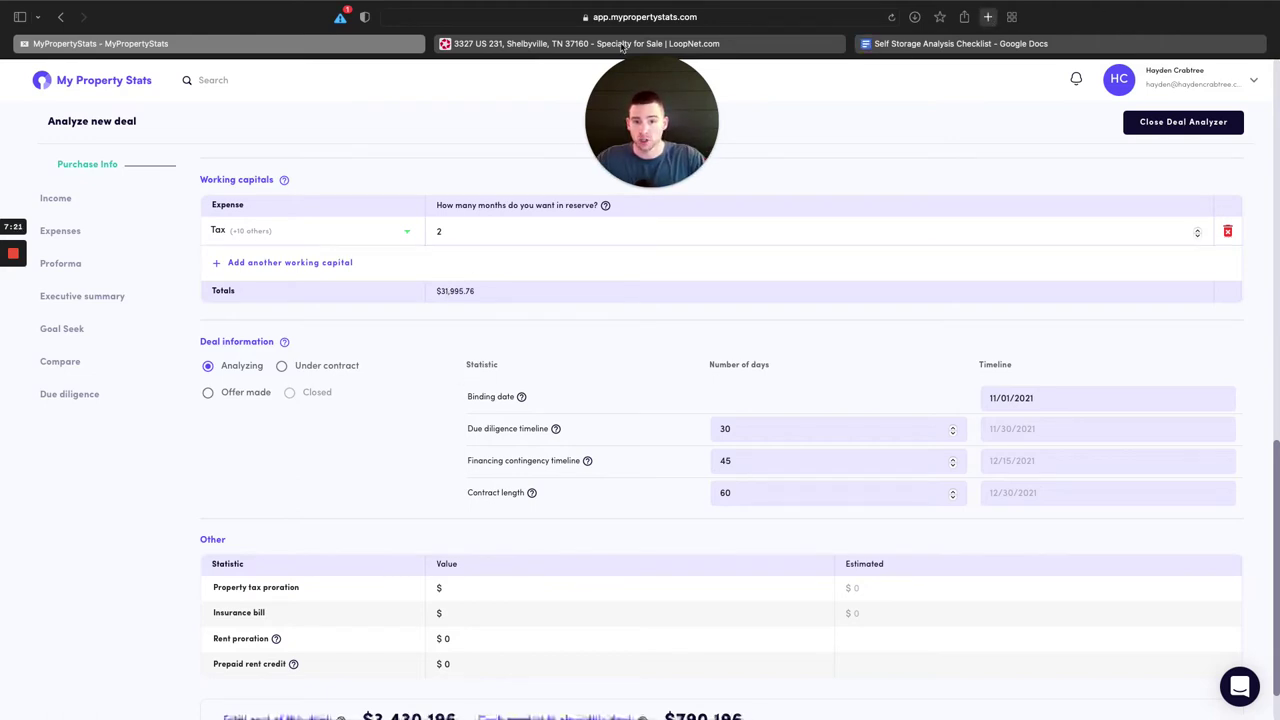
Mark "Operating Capital" as done in the Self Storage Analysis Checklist in Google Docs.
key(super+t)
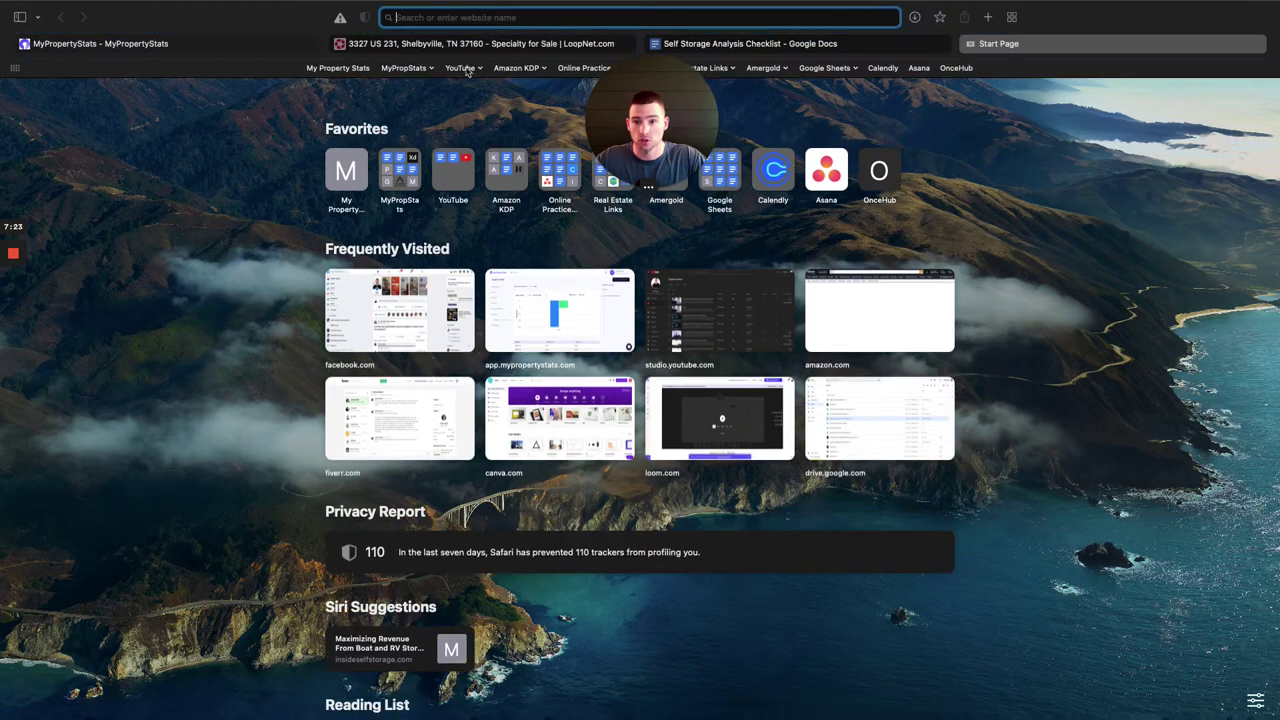
click(338, 68)
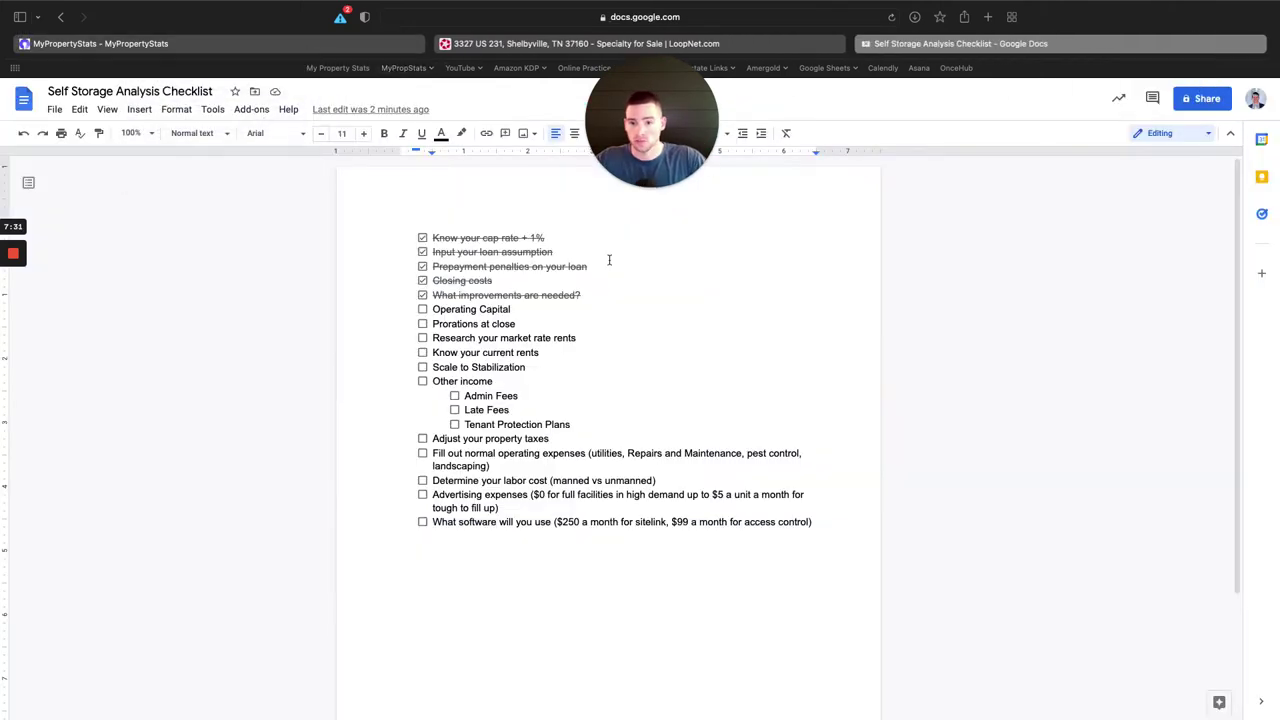
click(423, 309)
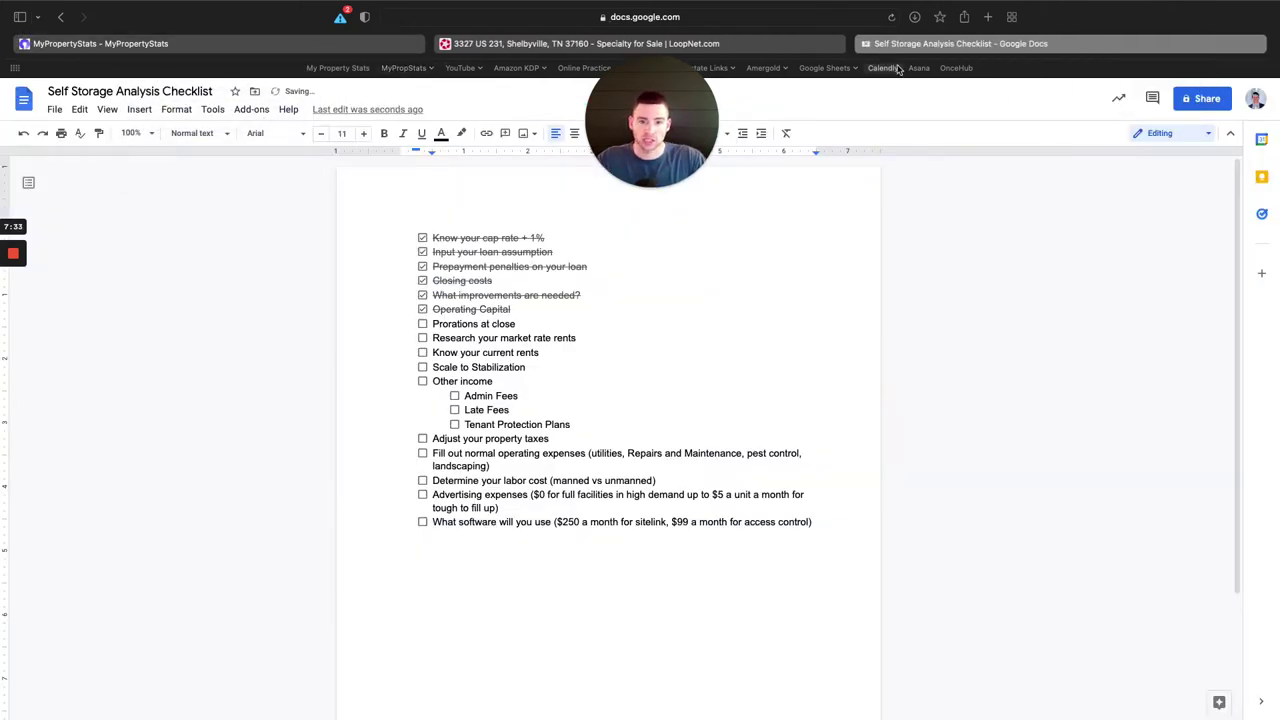
Switch to My Property Stats and enter a rent proration of -20,000 in the deal's Other section.
click(386, 43)
scroll(508, 407, down, 1)
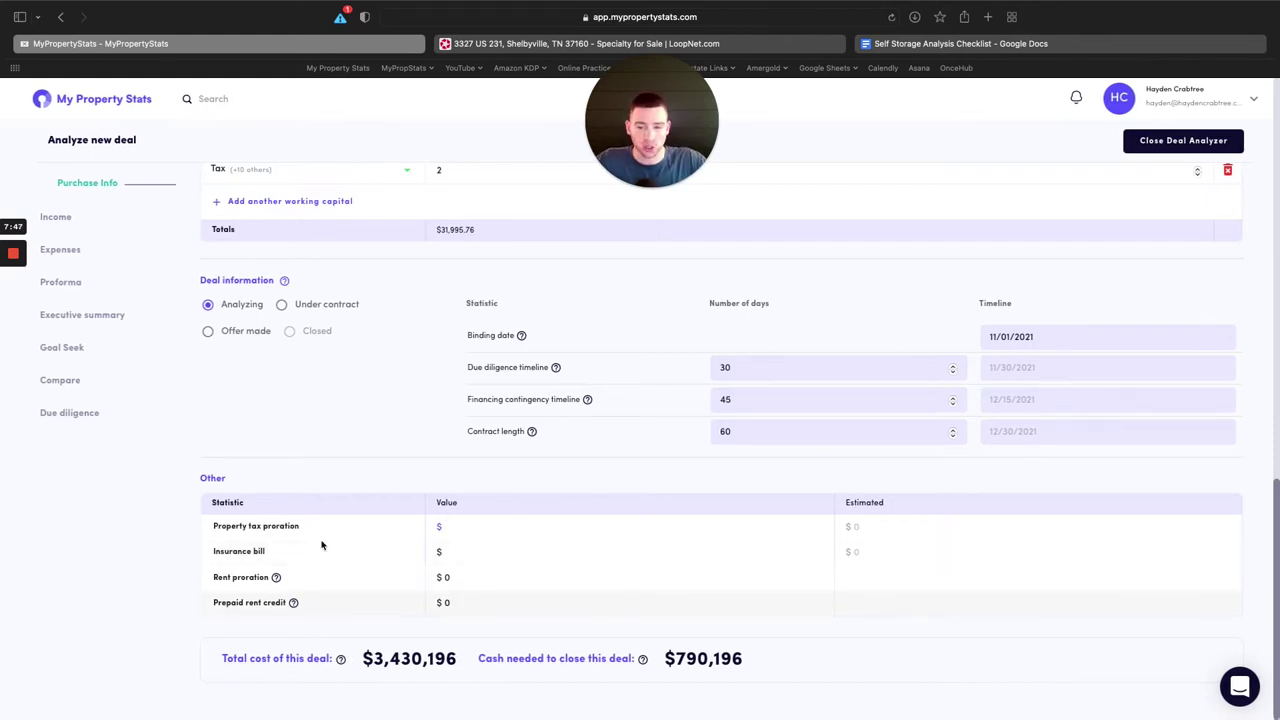
click(467, 577)
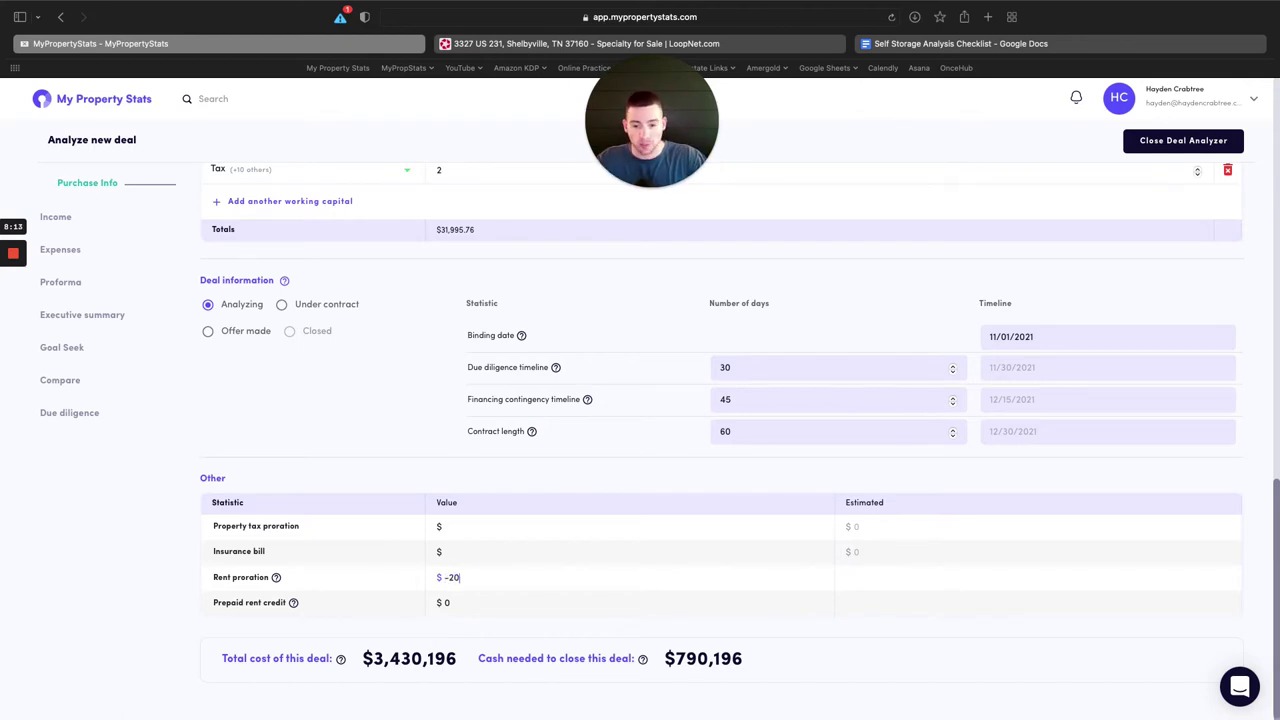
text(000)
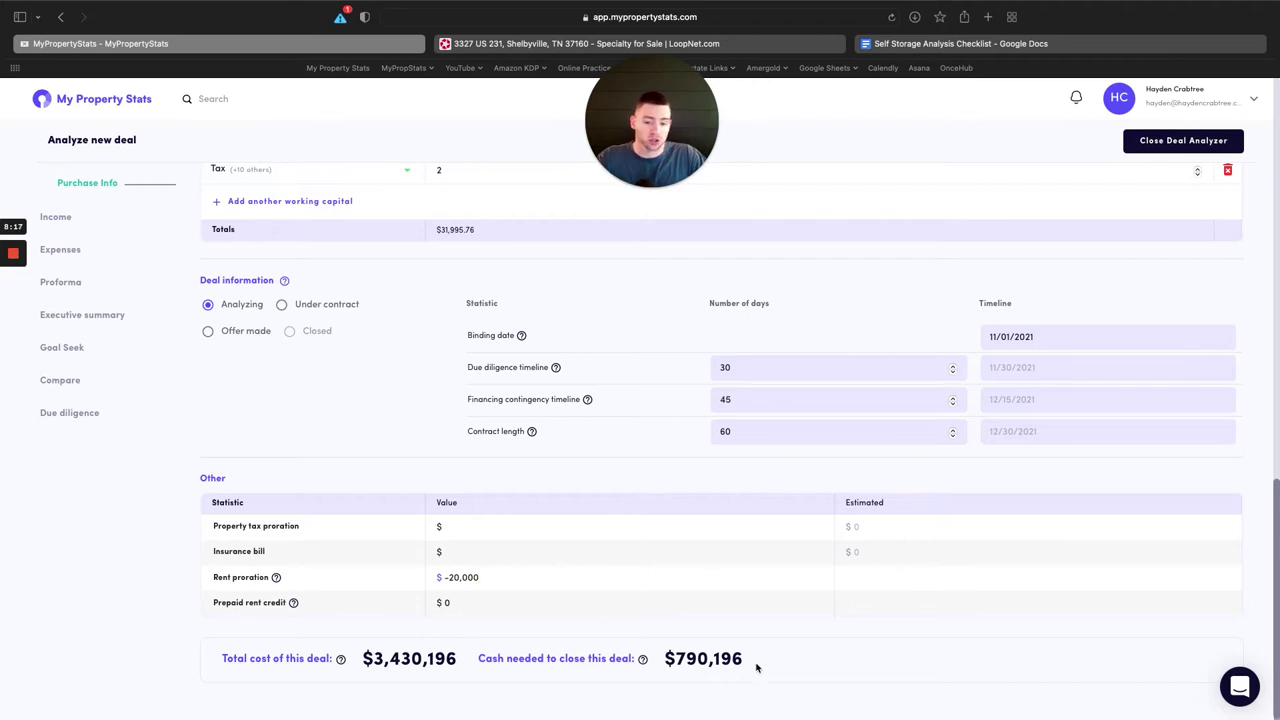
click(728, 680)
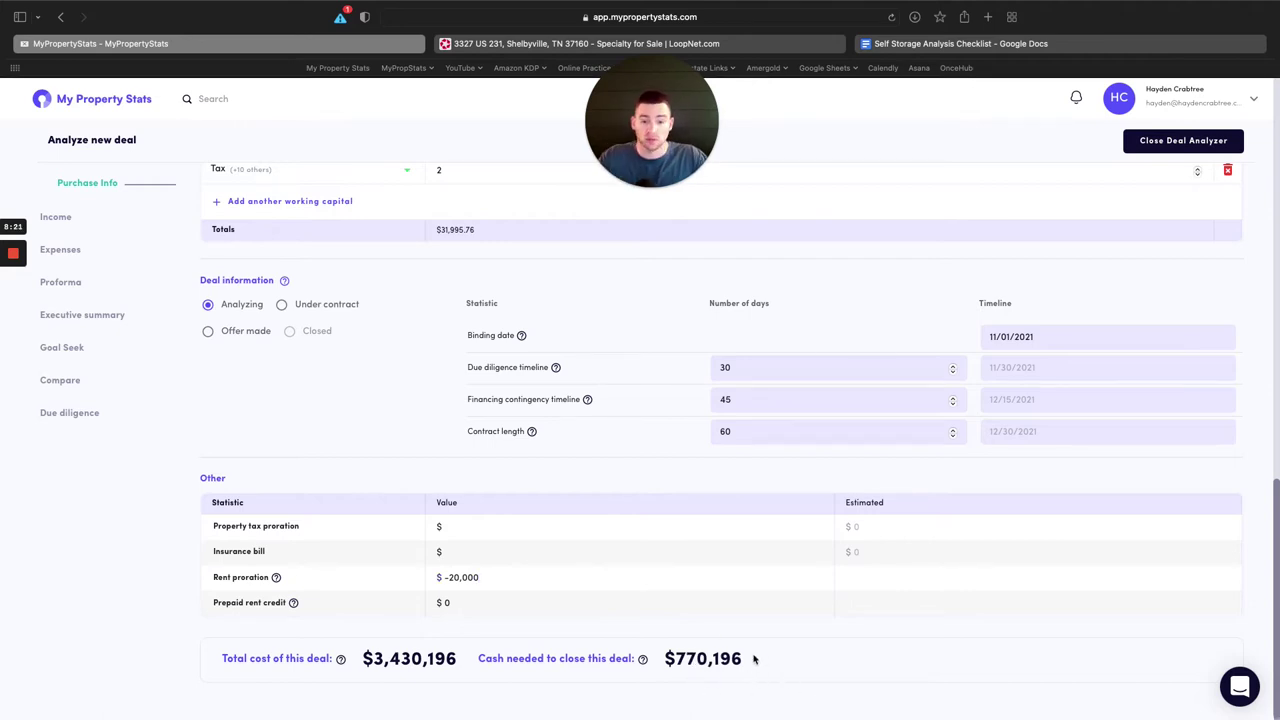
Mark "Prorations at close" as done in the Self Storage Analysis Checklist in Google Docs.
scroll(237, 310, up, 5)
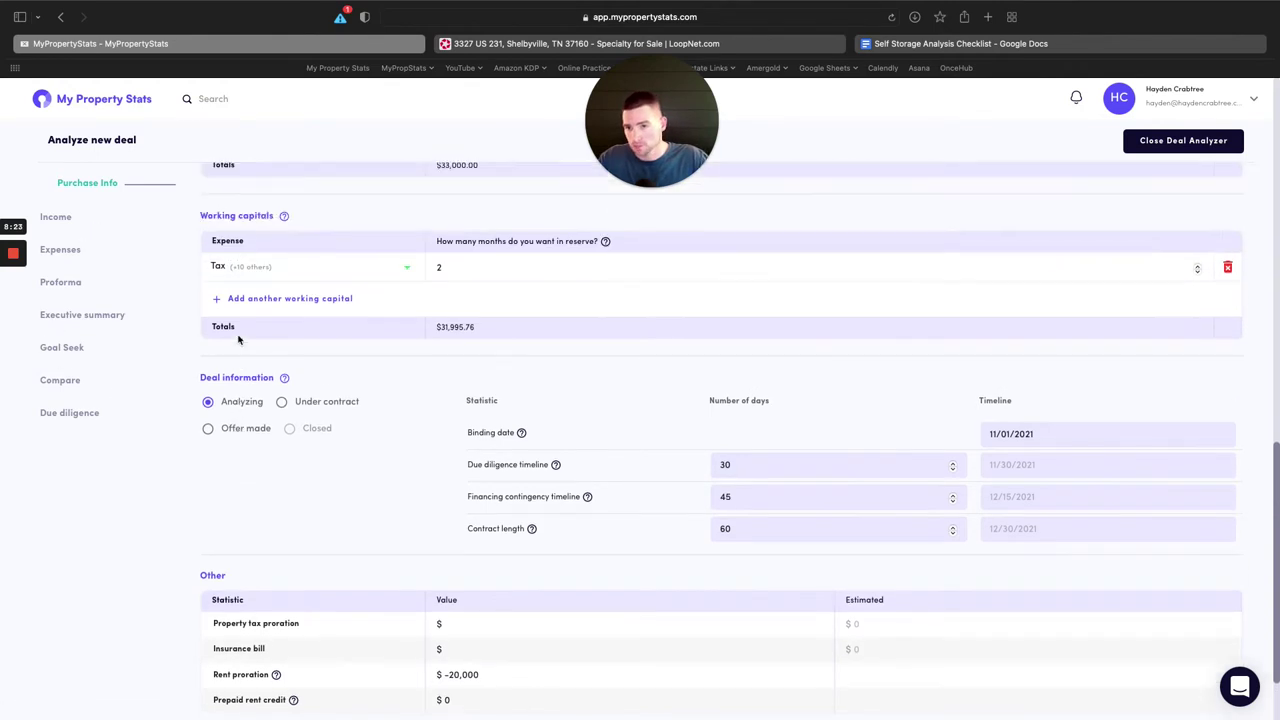
click(866, 48)
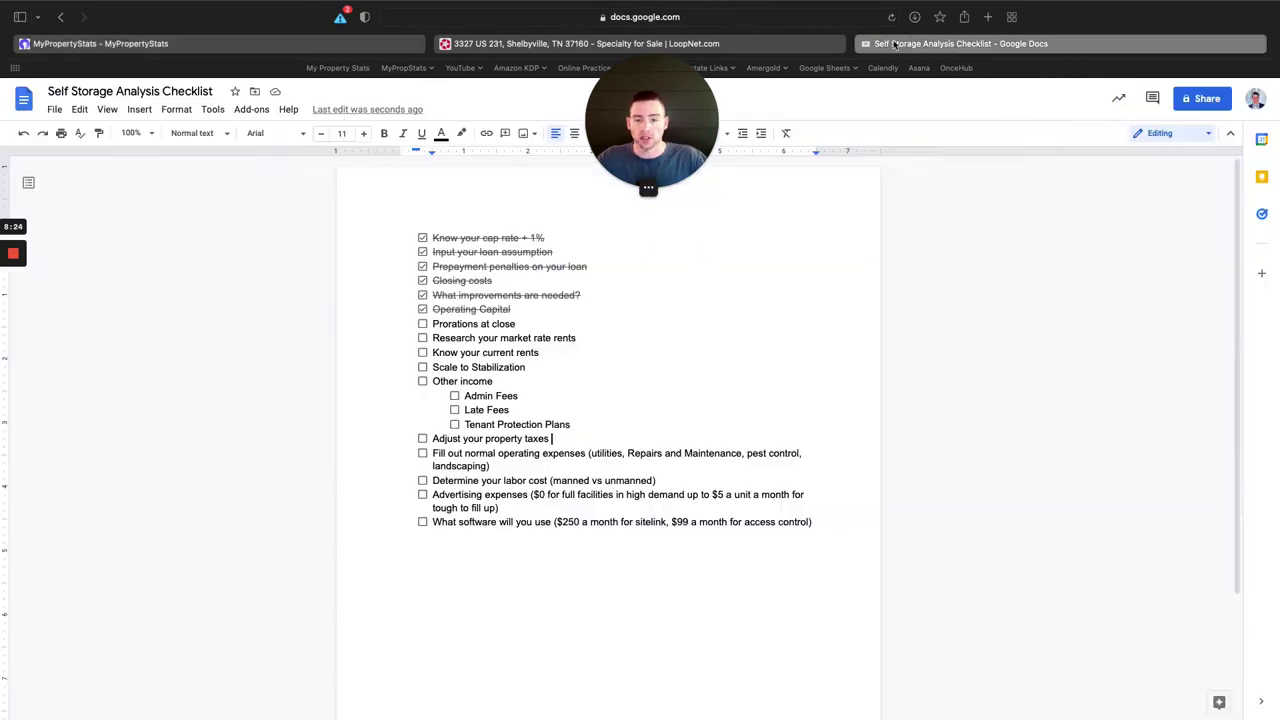
click(422, 324)
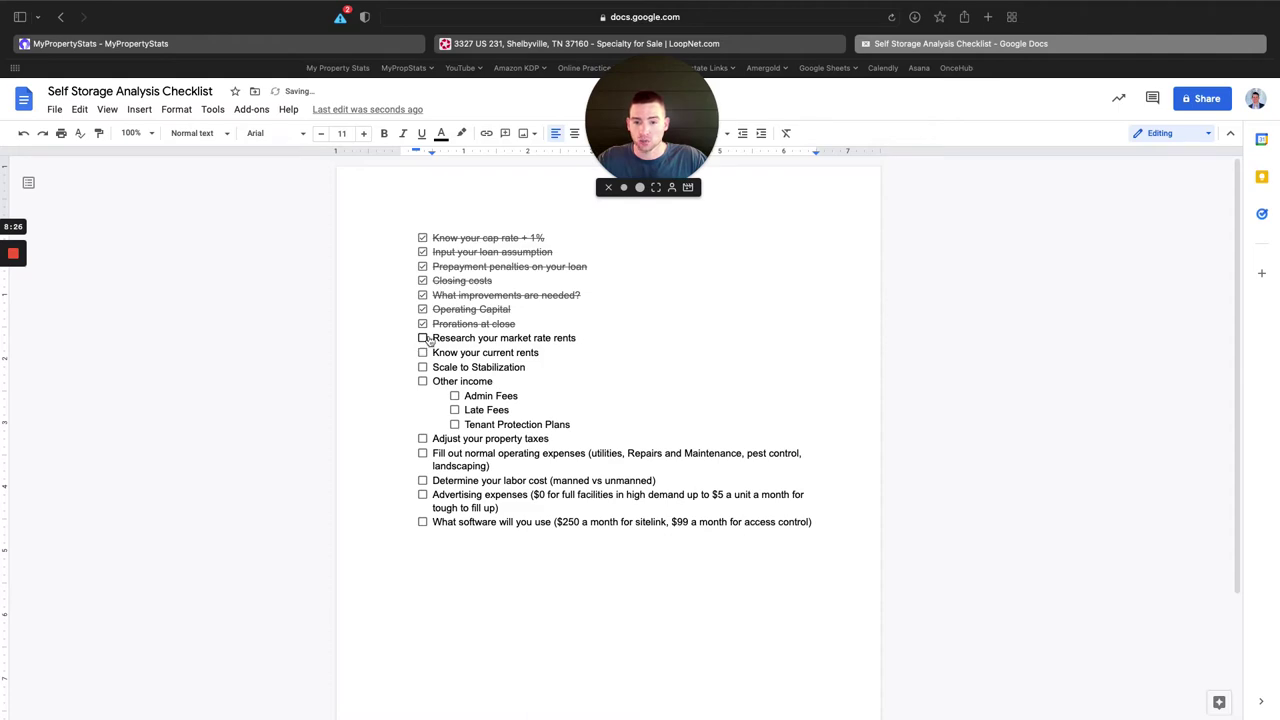
Review the LoopNet listing's investment highlights, executive summary, financial summary and property facts for unit mix and rent details.
click(543, 46)
scroll(497, 465, down, 3)
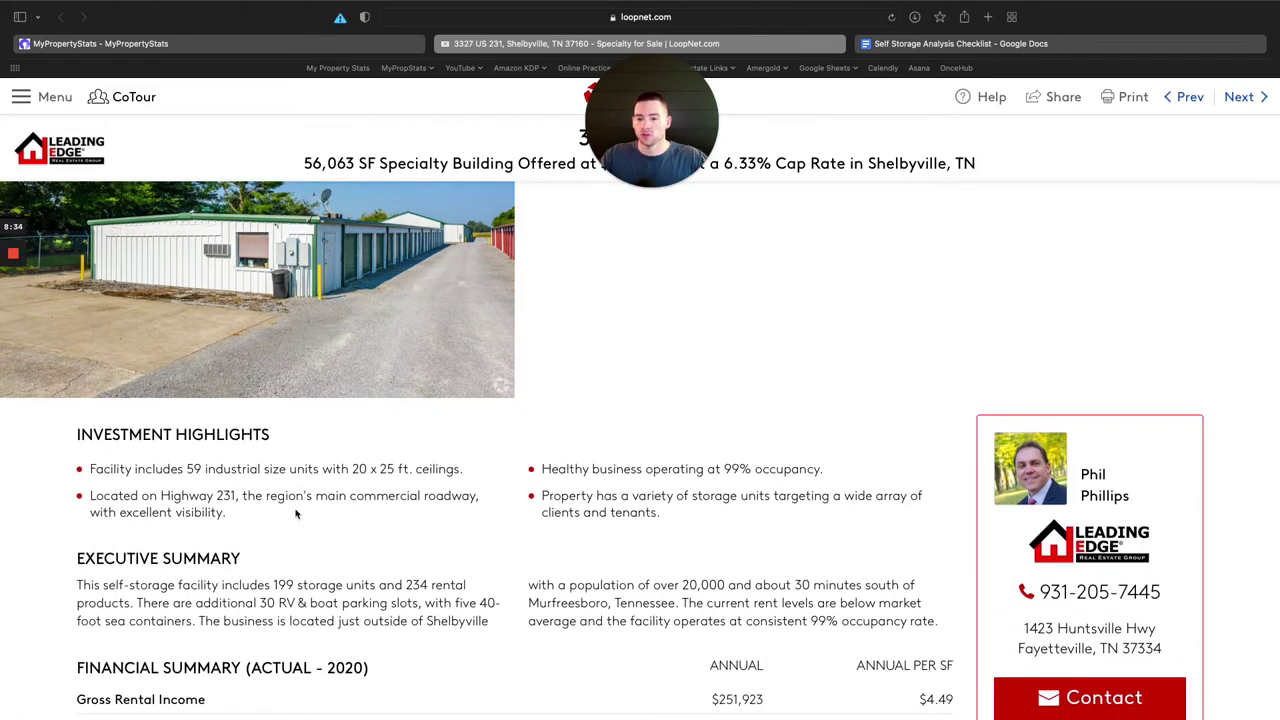
scroll(296, 514, down, 5)
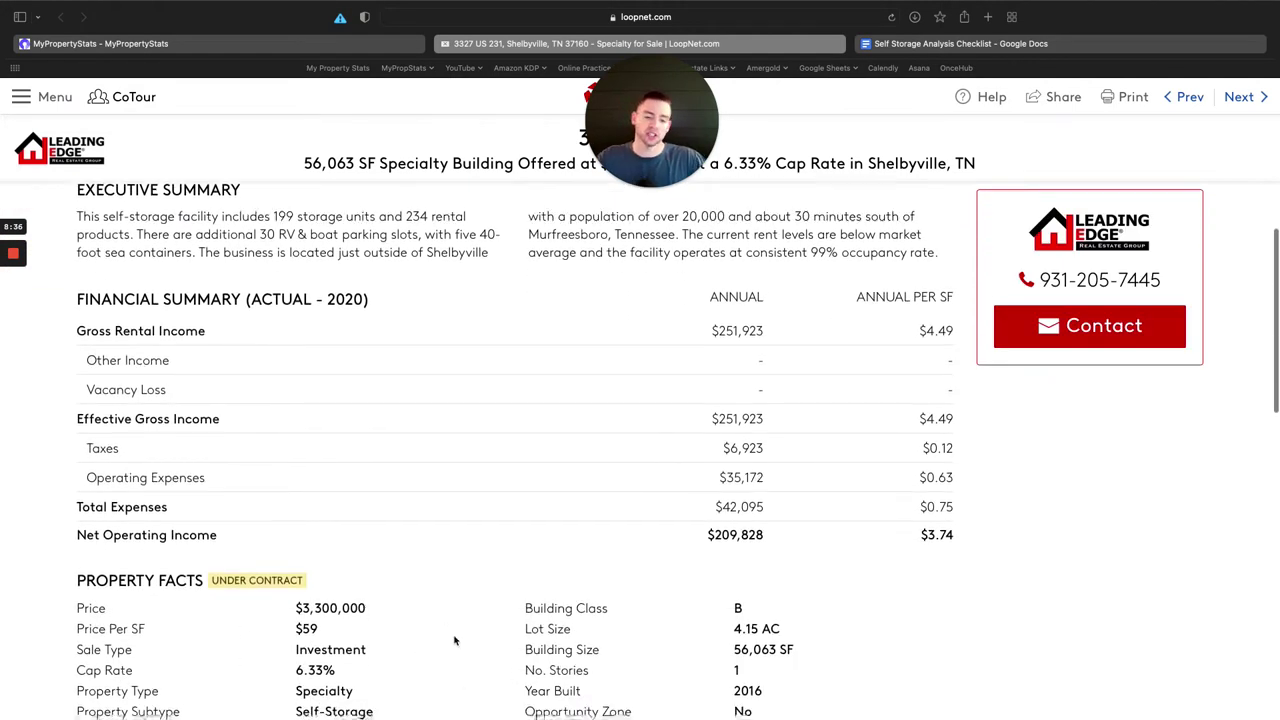
scroll(449, 640, down, 3)
scroll(880, 590, up, 5)
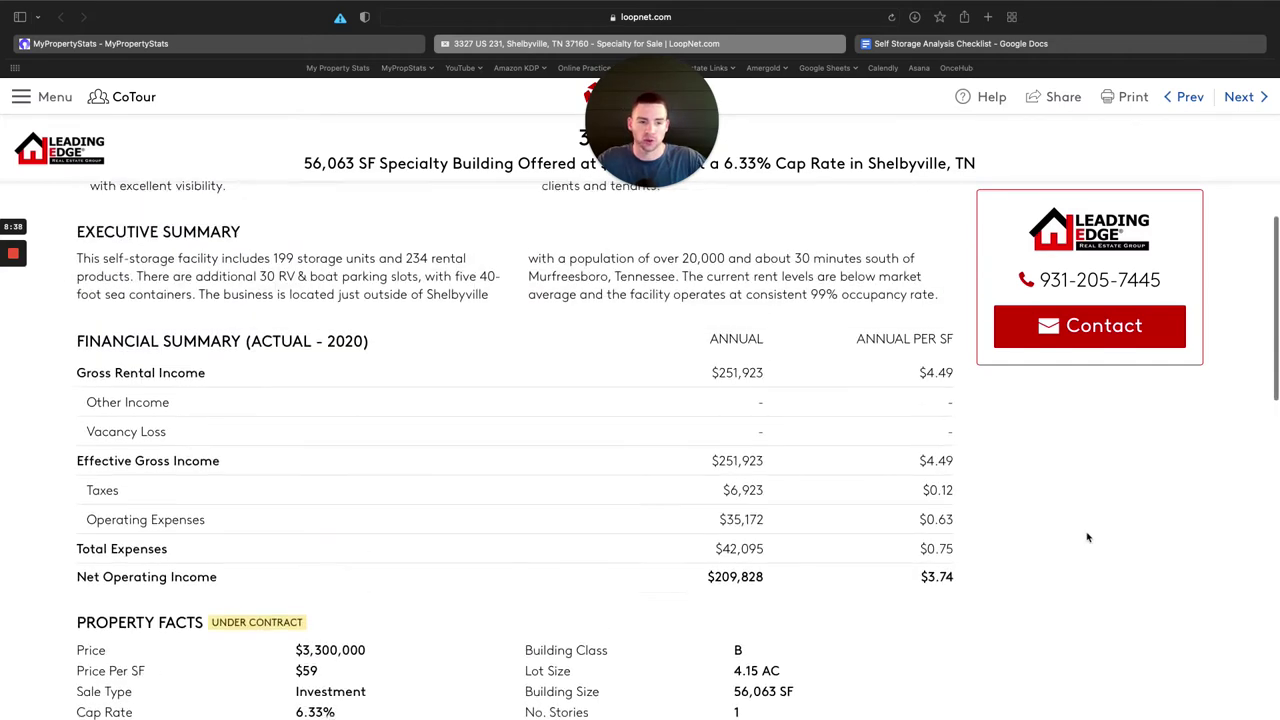
scroll(1088, 537, up, 5)
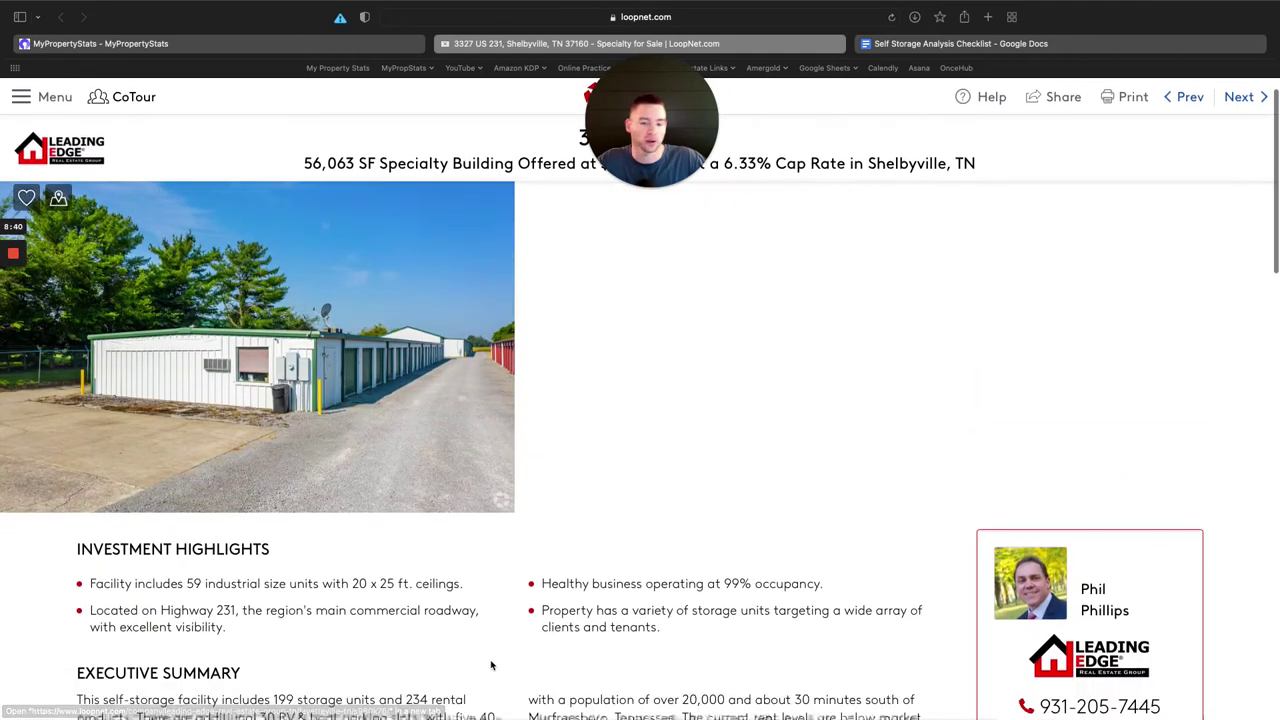
scroll(530, 655, down, 2)
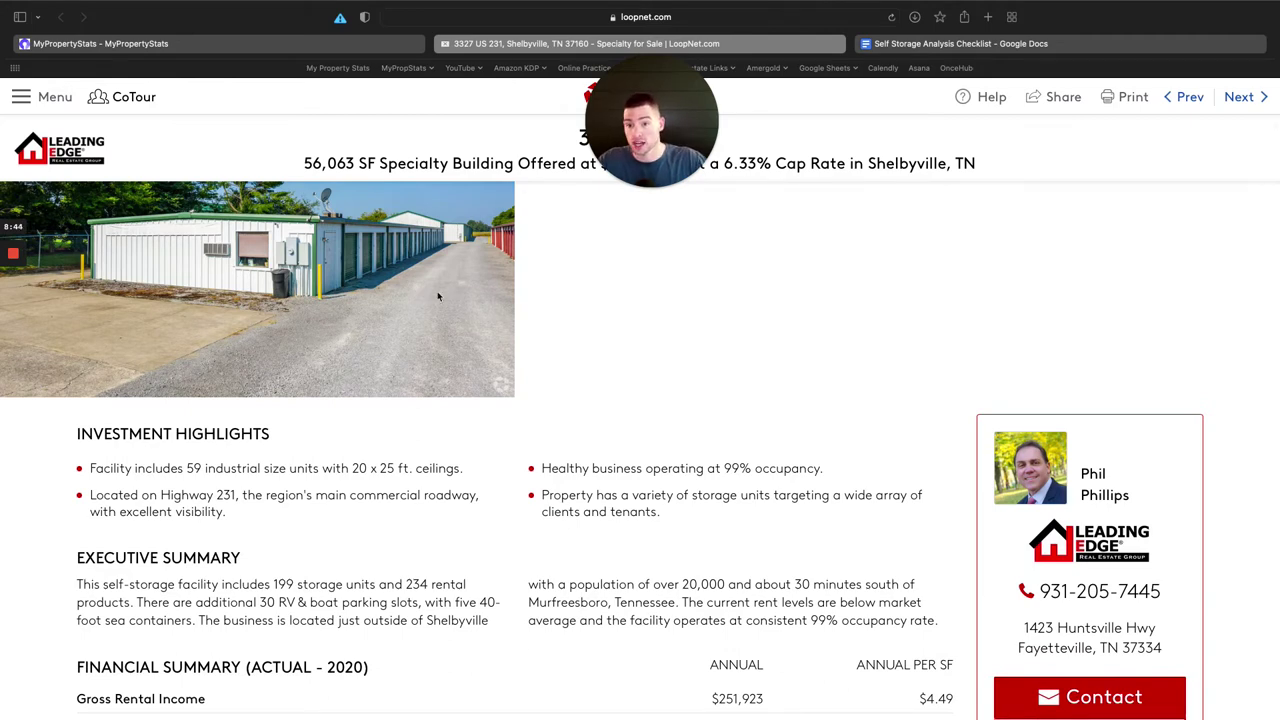
In the deal's Income section in My Property Stats, add unit types 5x10, 10x10, 10x15 and 10x20.
click(365, 46)
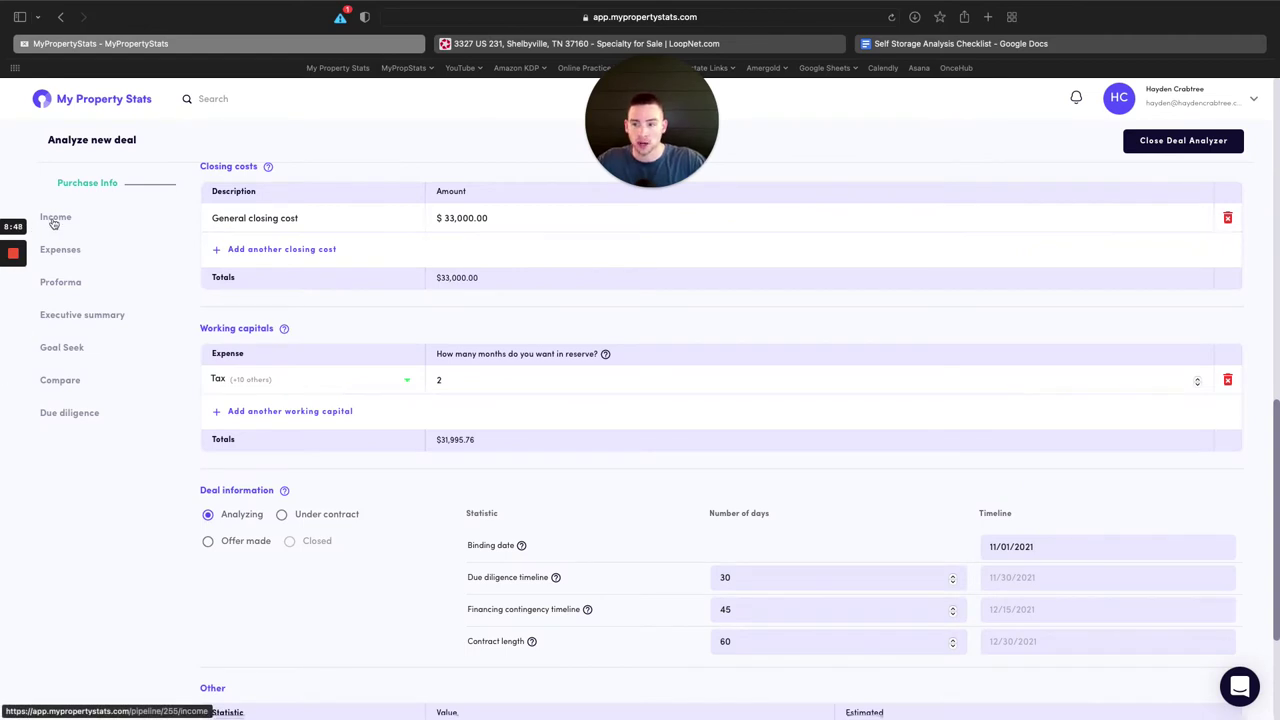
click(54, 220)
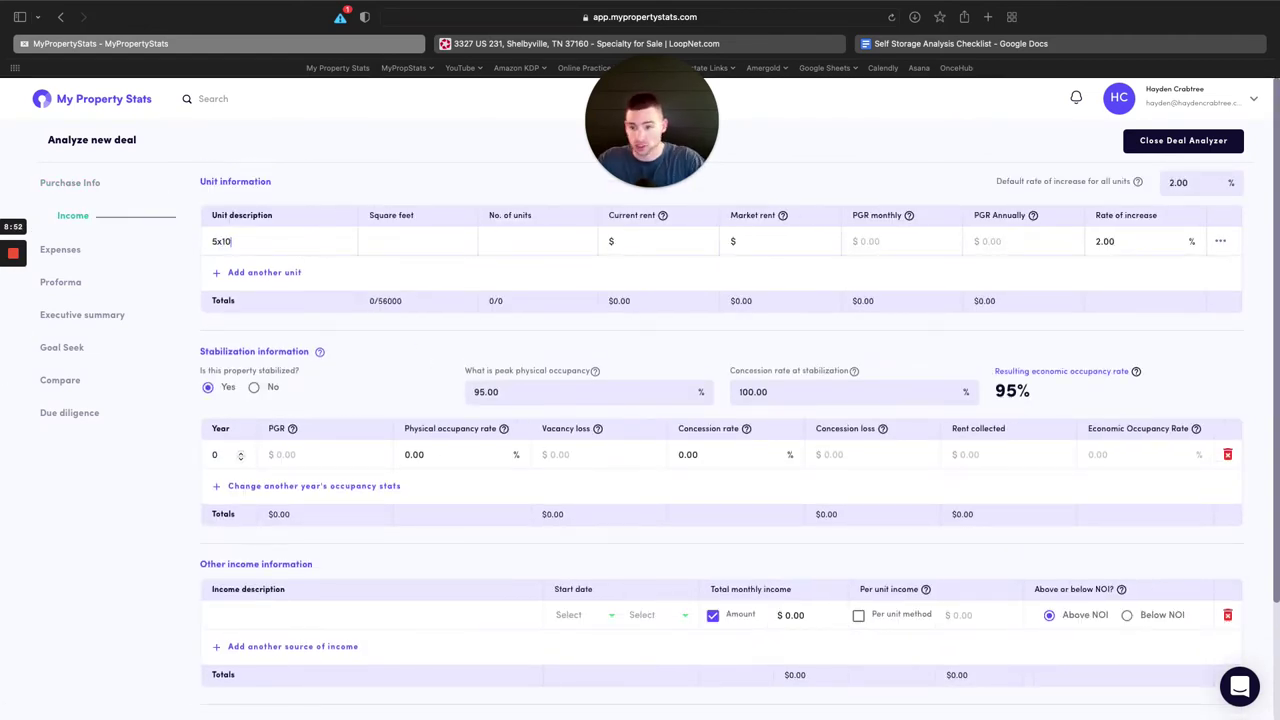
click(245, 273)
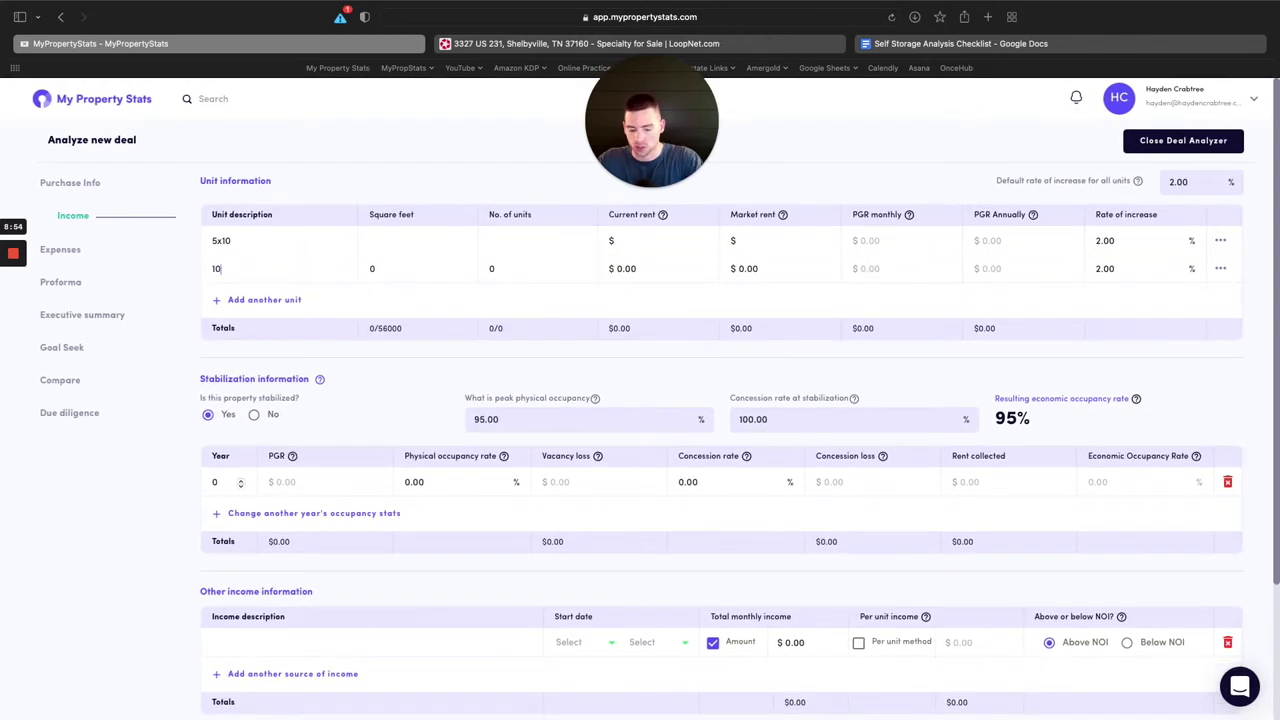
click(246, 299)
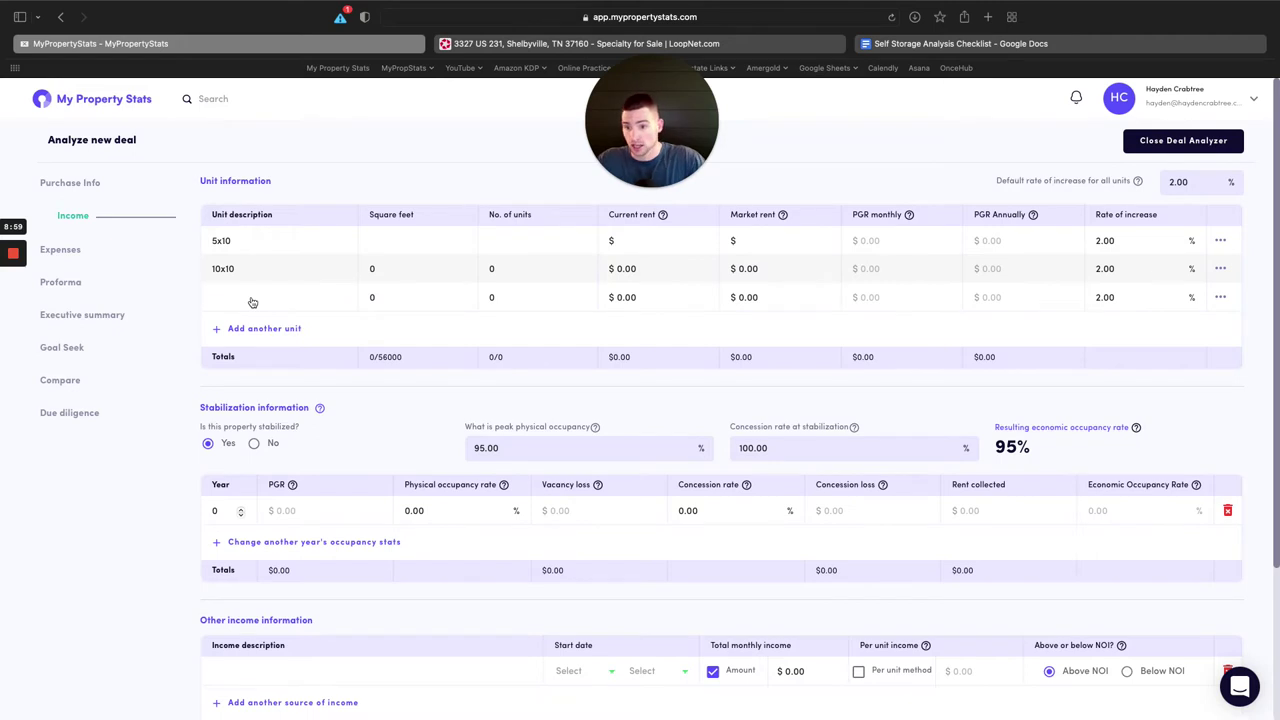
text(10x15)
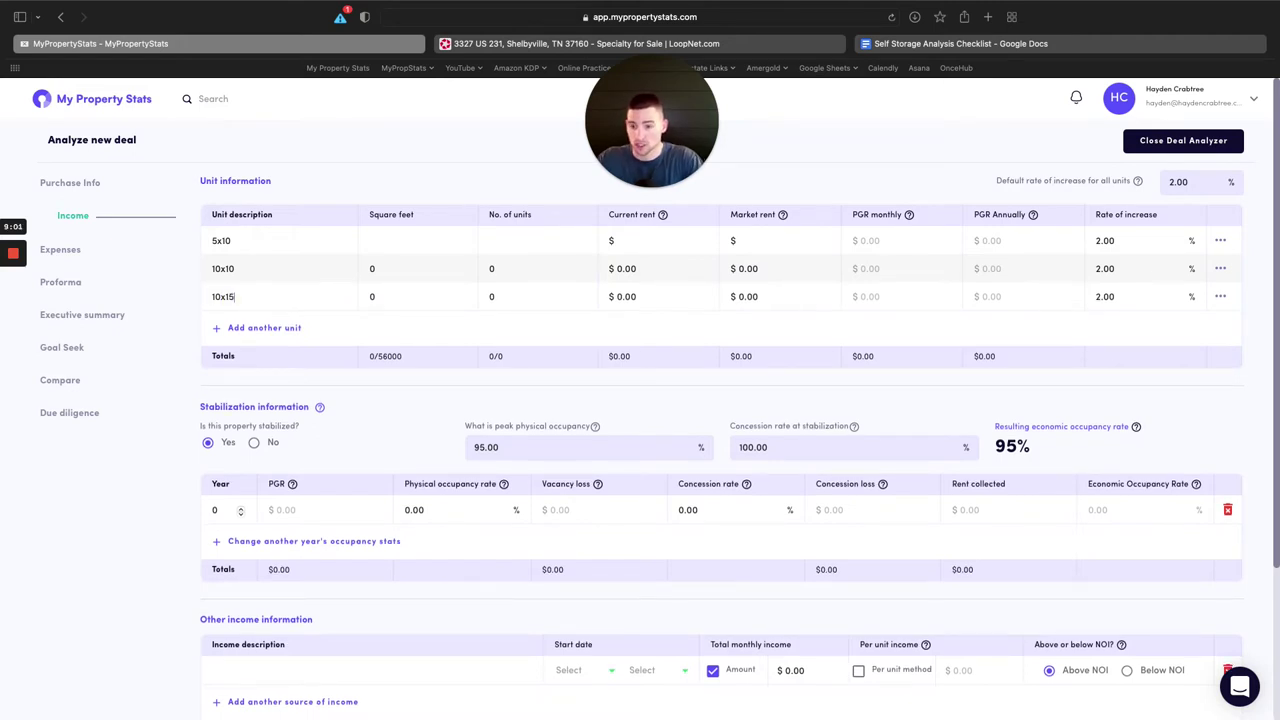
click(255, 328)
text(10x20)
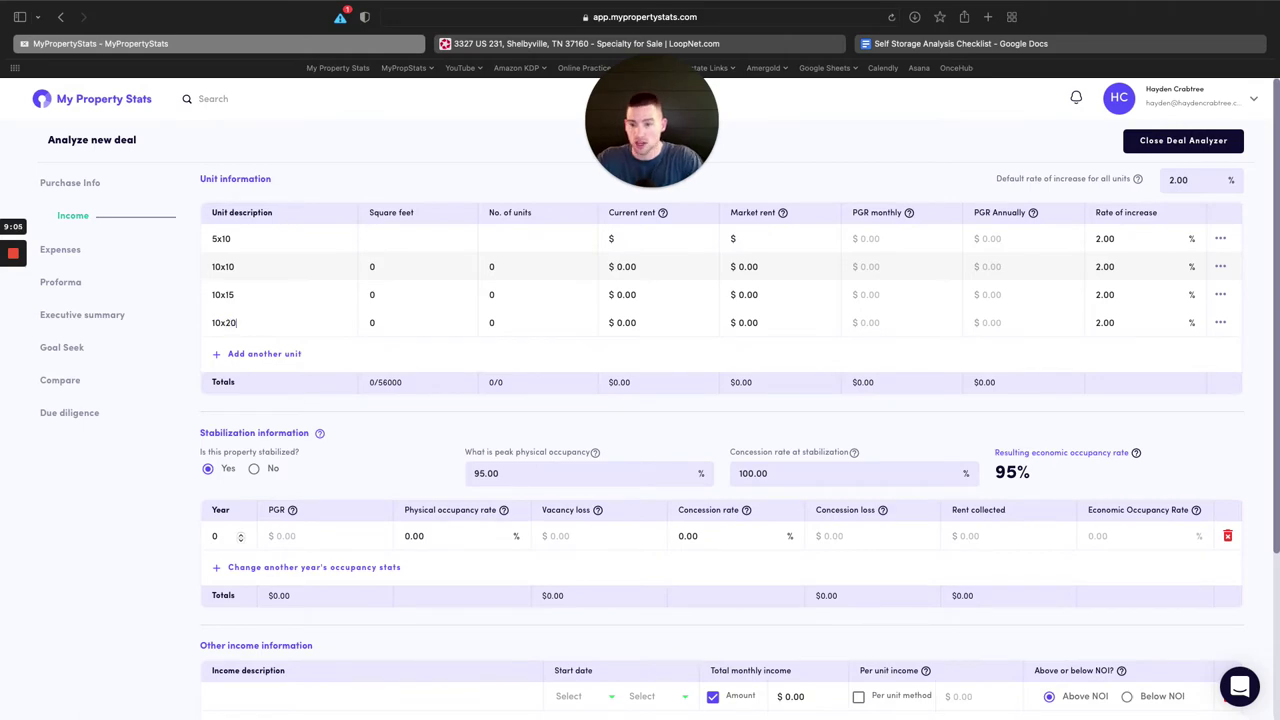
Check the LoopNet listing for the industrial unit size, then add a 20x25 unit type in My Property Stats.
key(ctrl+Tab)
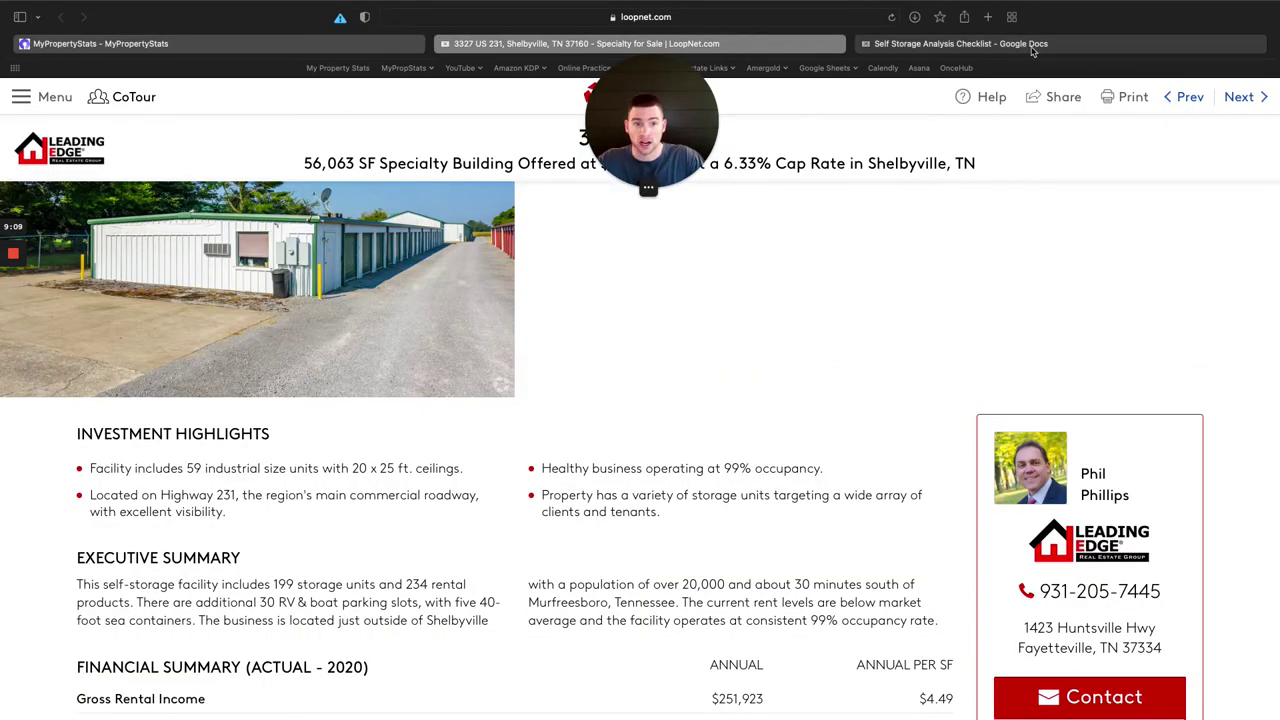
key(ctrl+Tab)
click(367, 47)
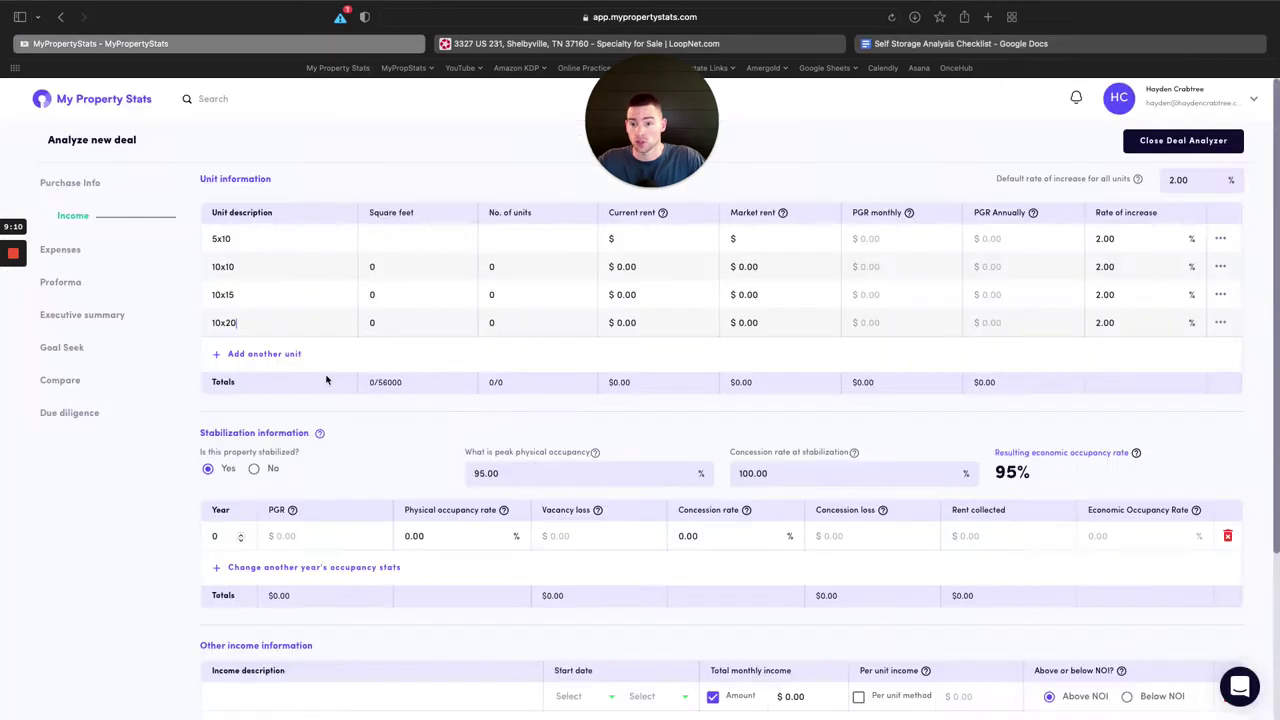
click(262, 352)
text(20x25)
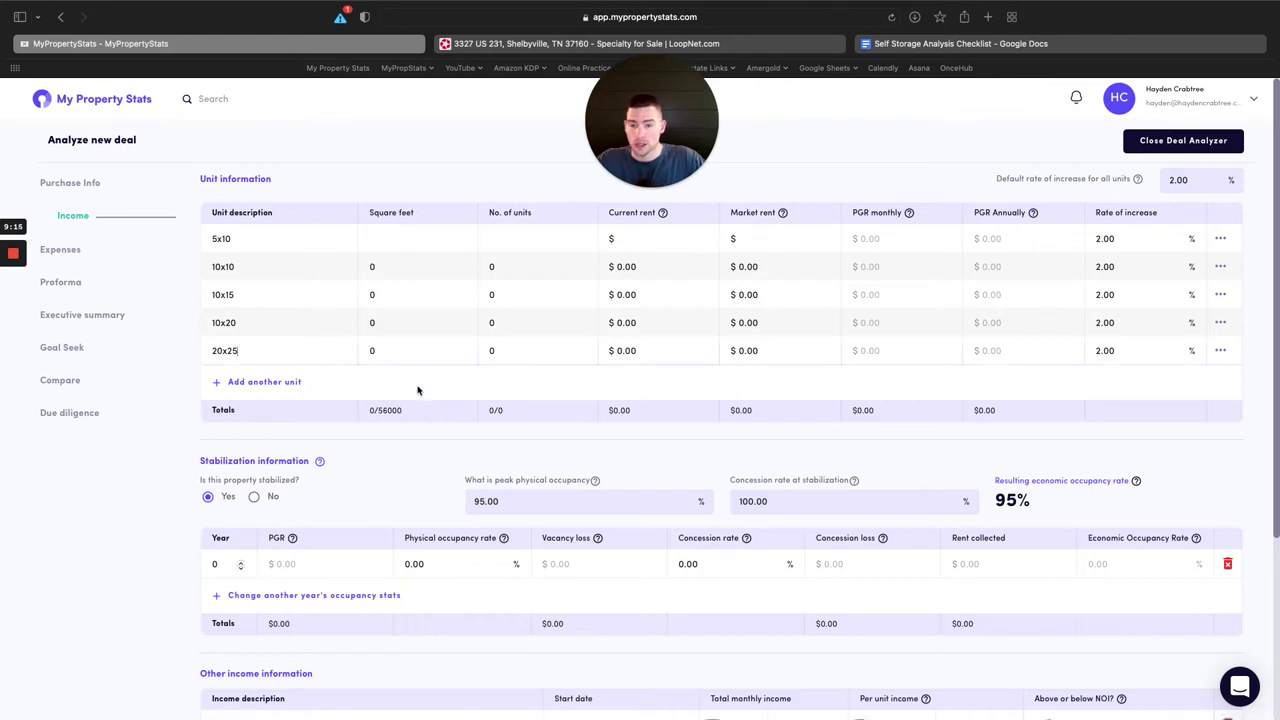
Enter square footage for the unit types: 50 for 5x10, 100 for 10x10, 150 for 10x15 and 200 for 10x20.
click(385, 238)
text(50)
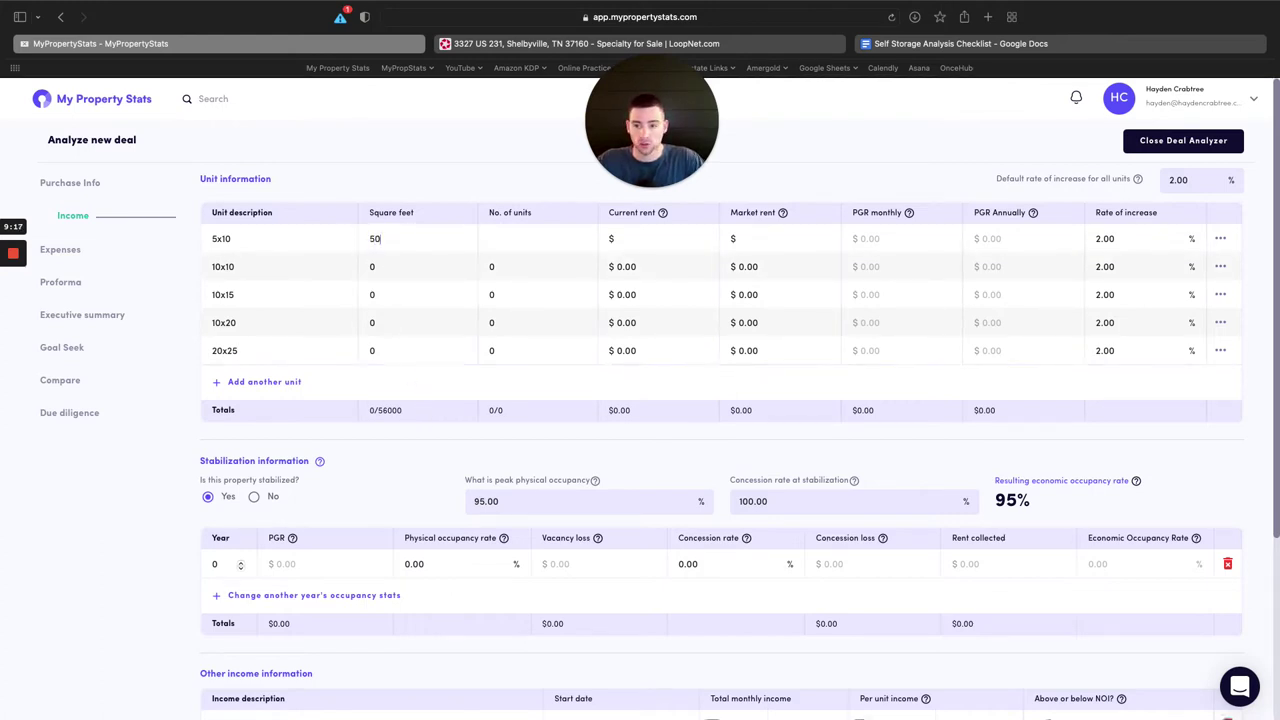
click(402, 270)
text(100)
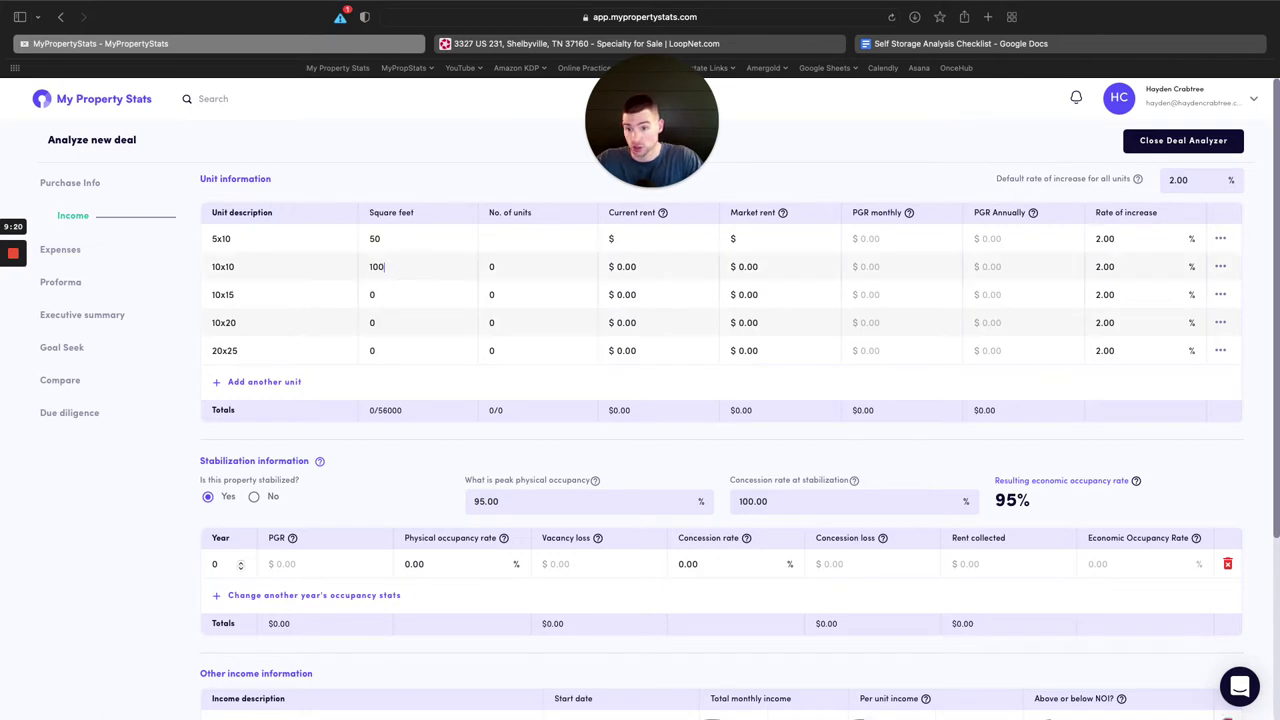
click(366, 294)
text(150)
click(354, 323)
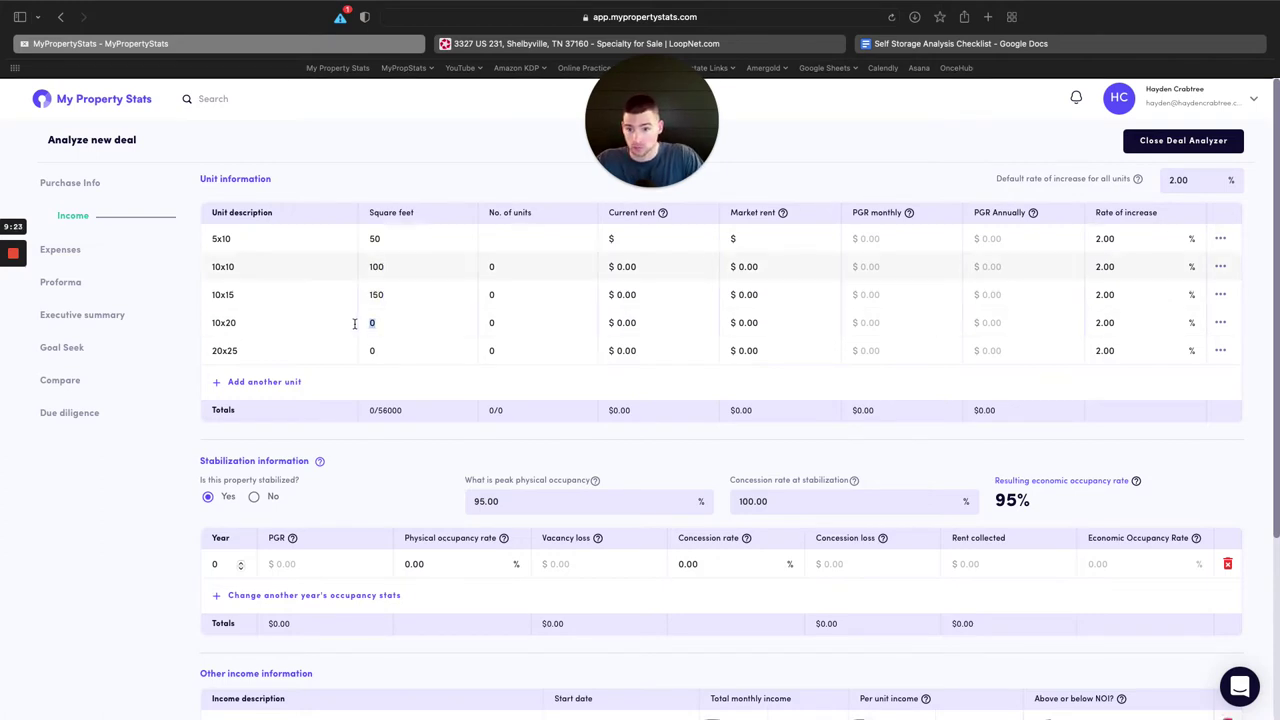
text(200)
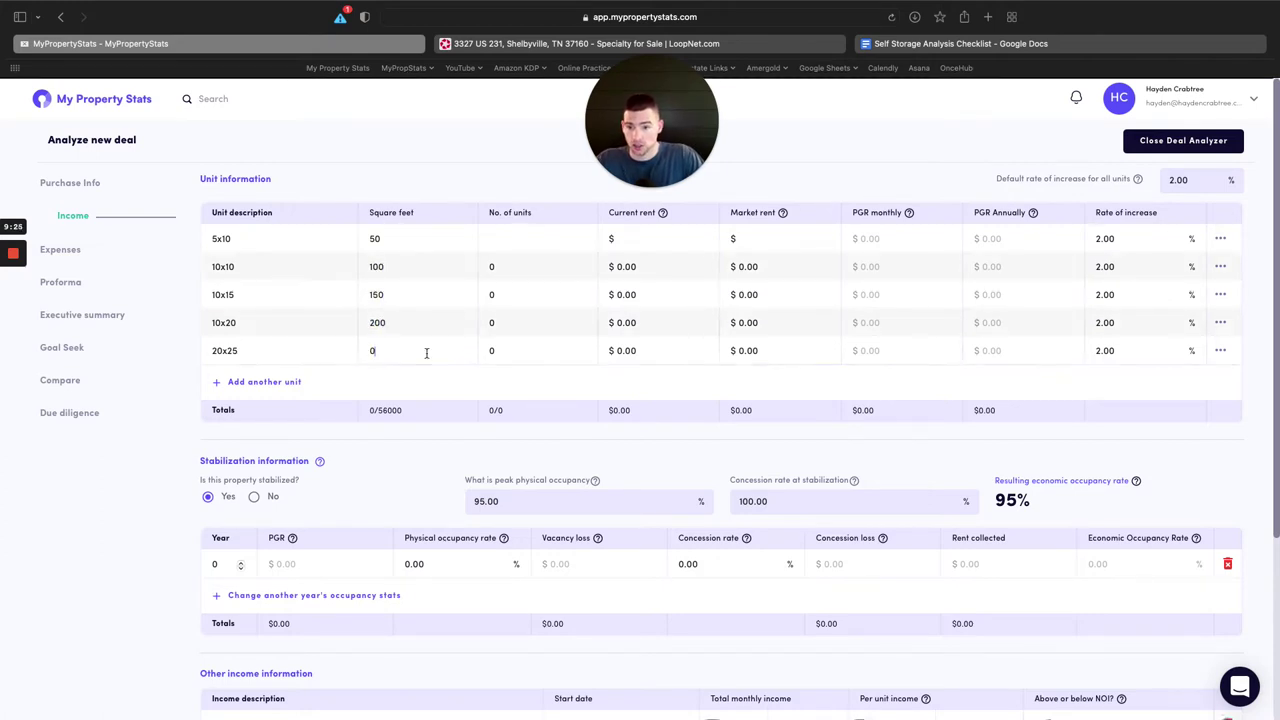
Calculate 20*25 and set the 20x25 unit's square footage to 500.
key(super+space)
text(20*25)
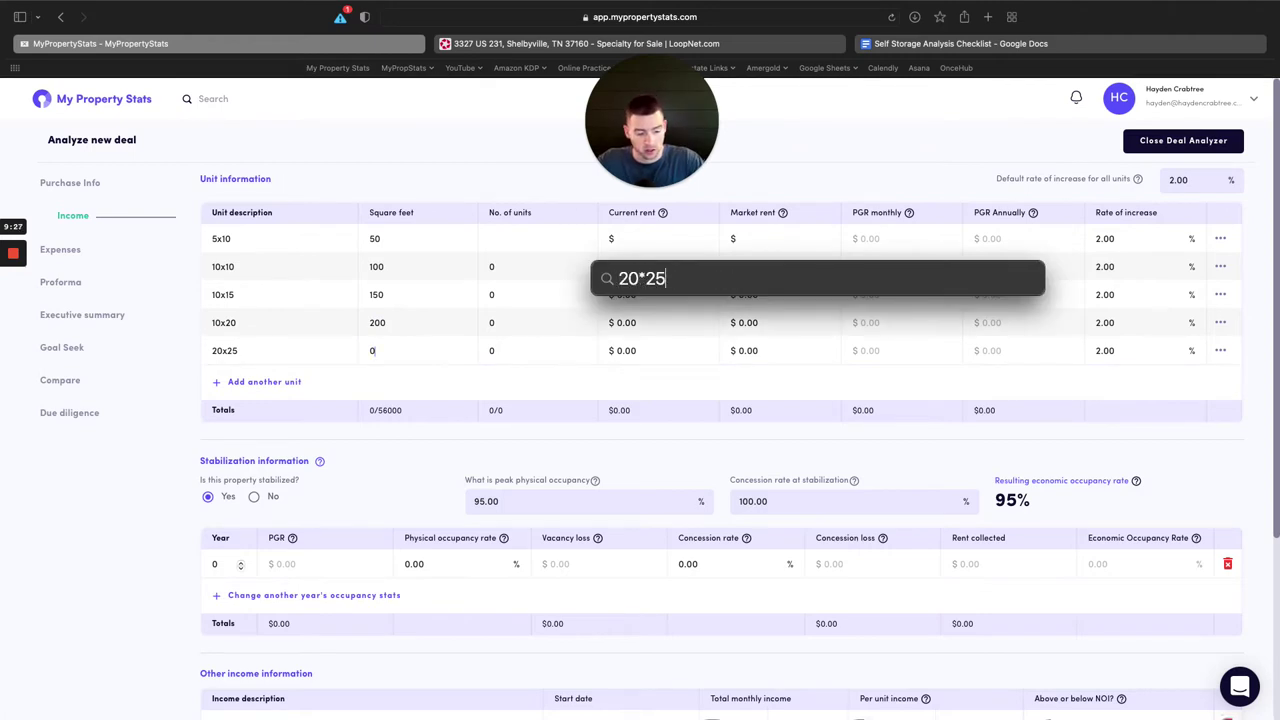
key(Escape)
key(Escape)
key(BackSpace)
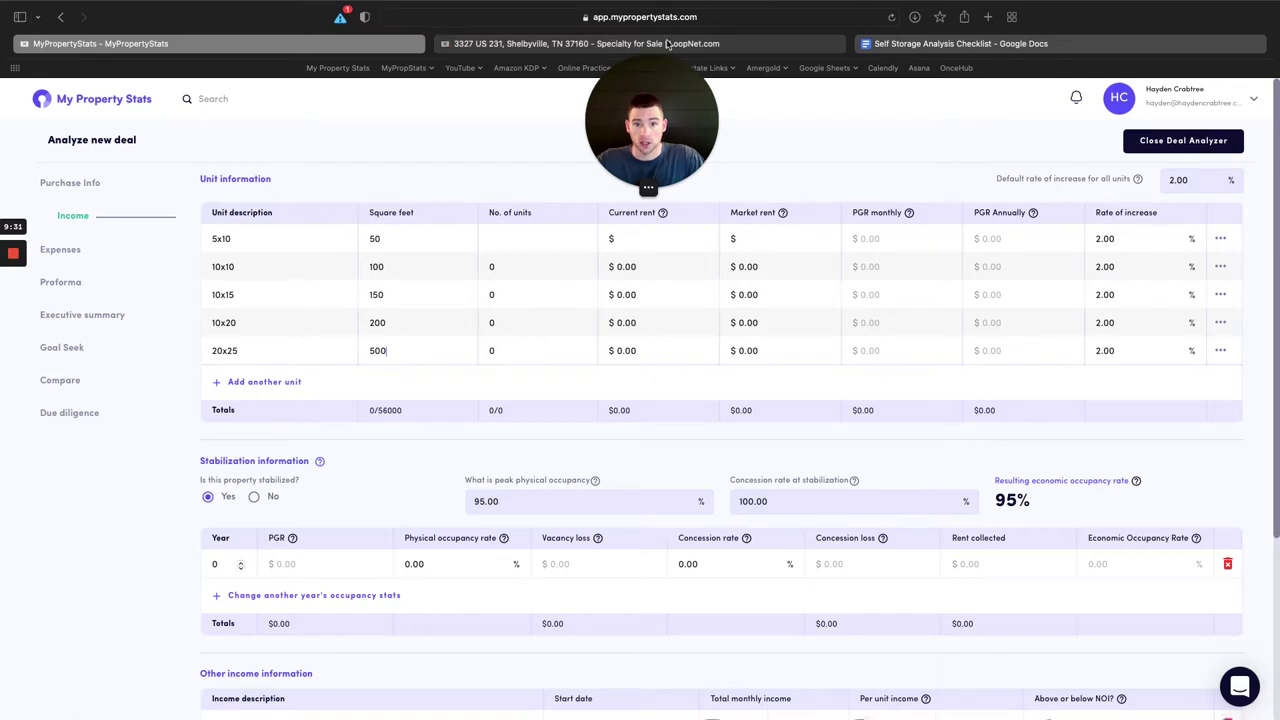
Check the LoopNet listing for the industrial unit count, then set the number of 20x25 units to 59 in My Property Stats.
click(586, 43)
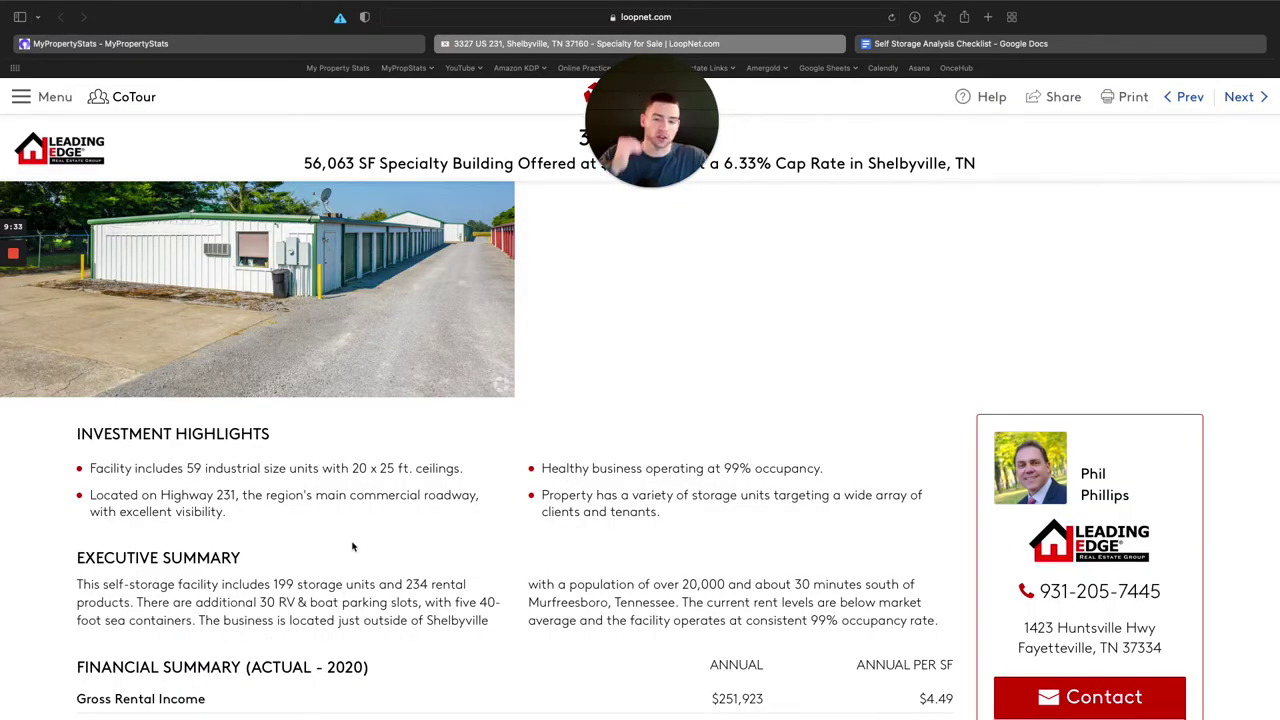
click(403, 47)
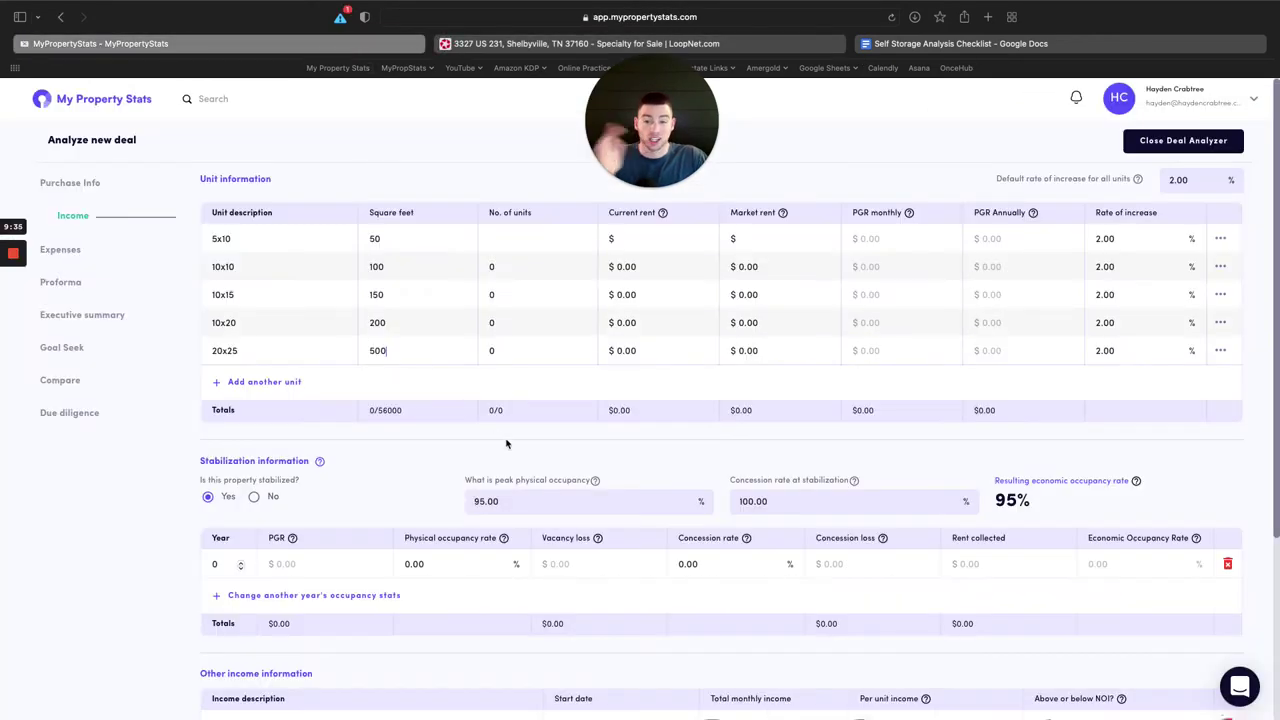
click(453, 346)
text(59)
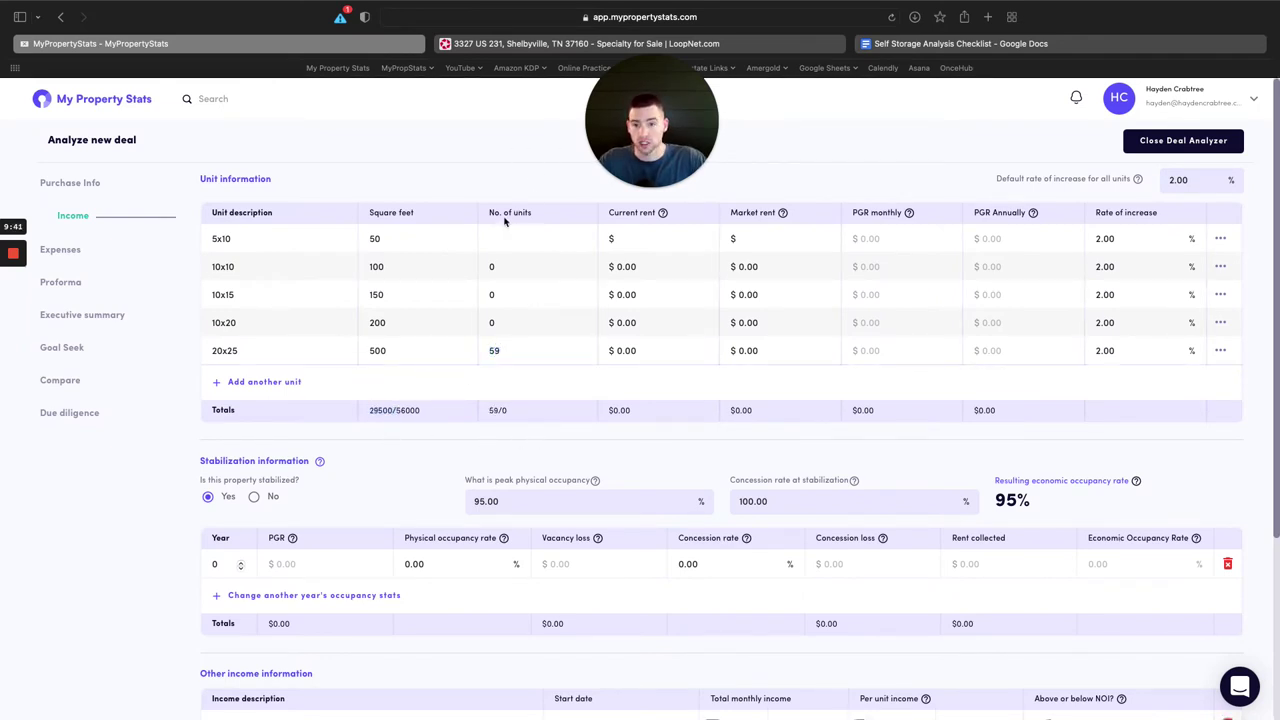
Check the LoopNet executive summary for storage and parking counts, then add an "RV Parking" unit type with 30 units in My Property Stats.
click(540, 43)
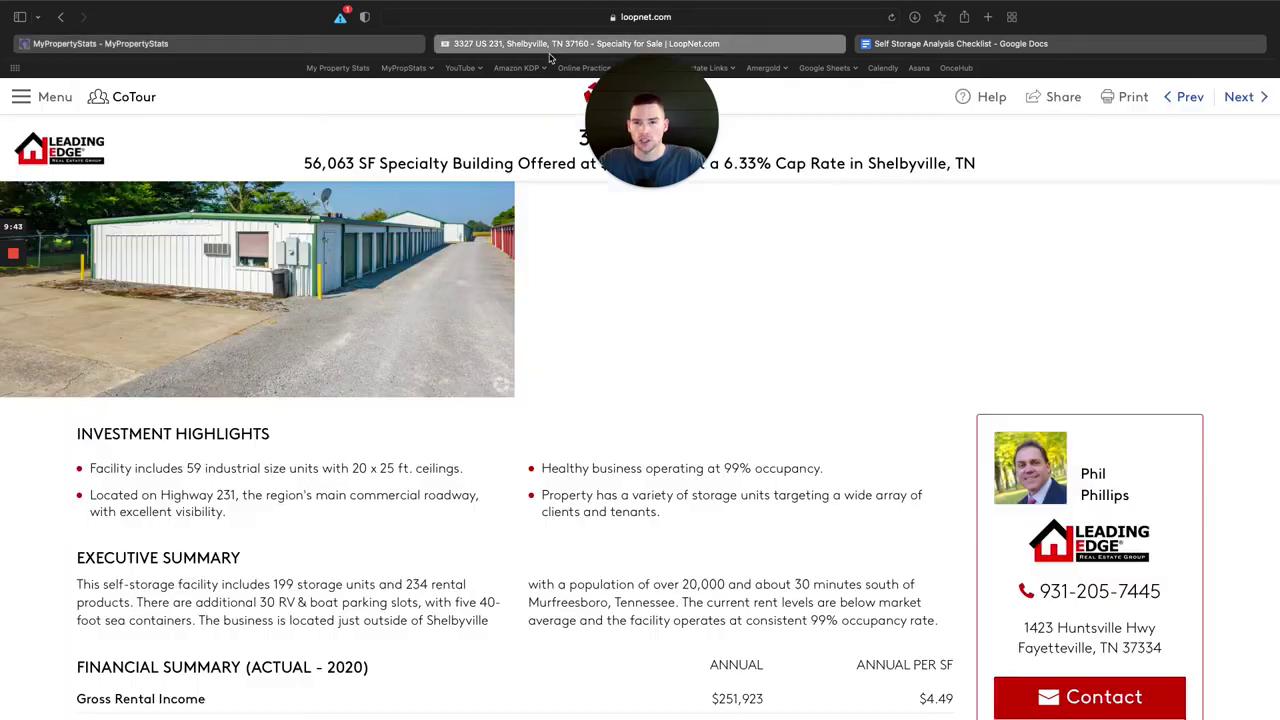
double_click(287, 583)
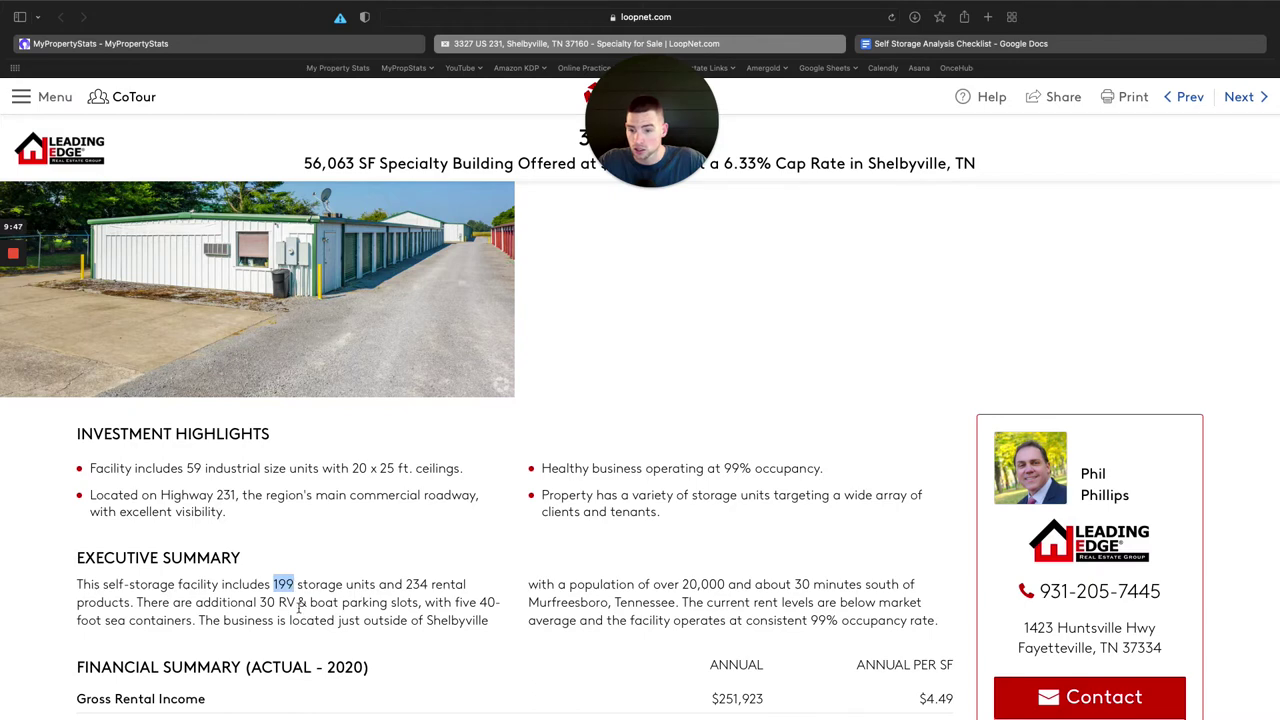
double_click(267, 602)
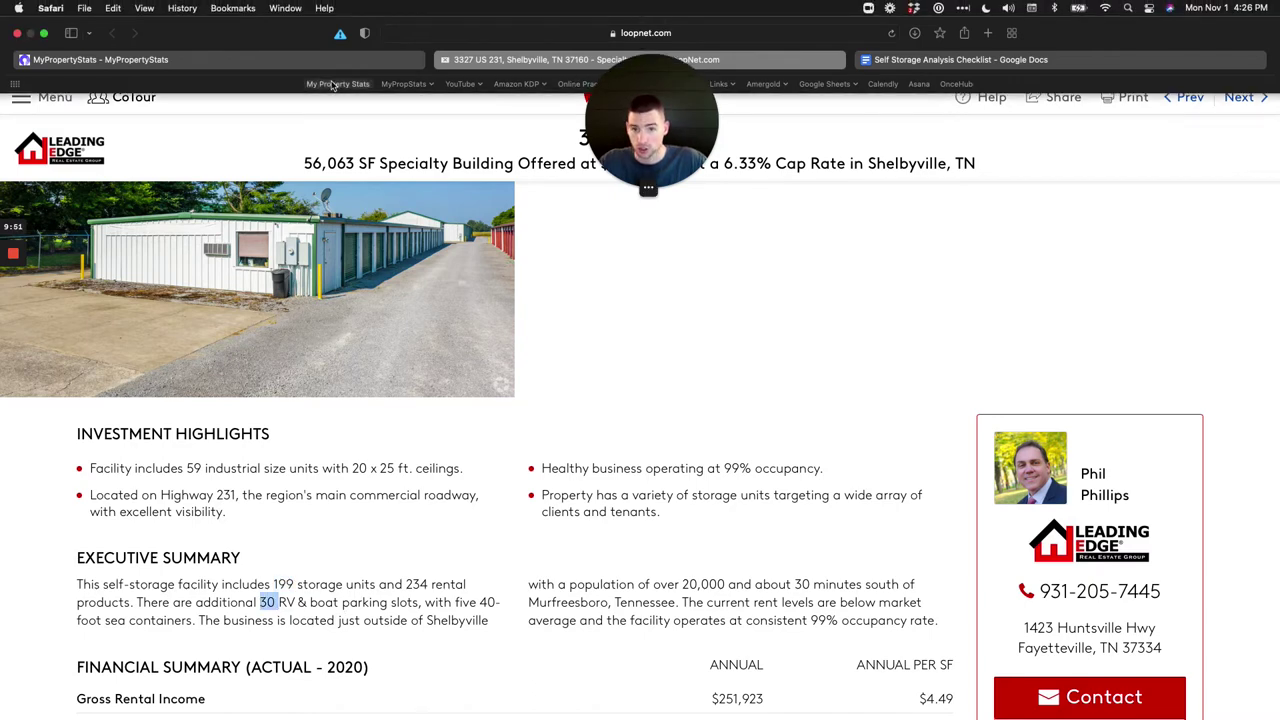
click(220, 43)
click(252, 368)
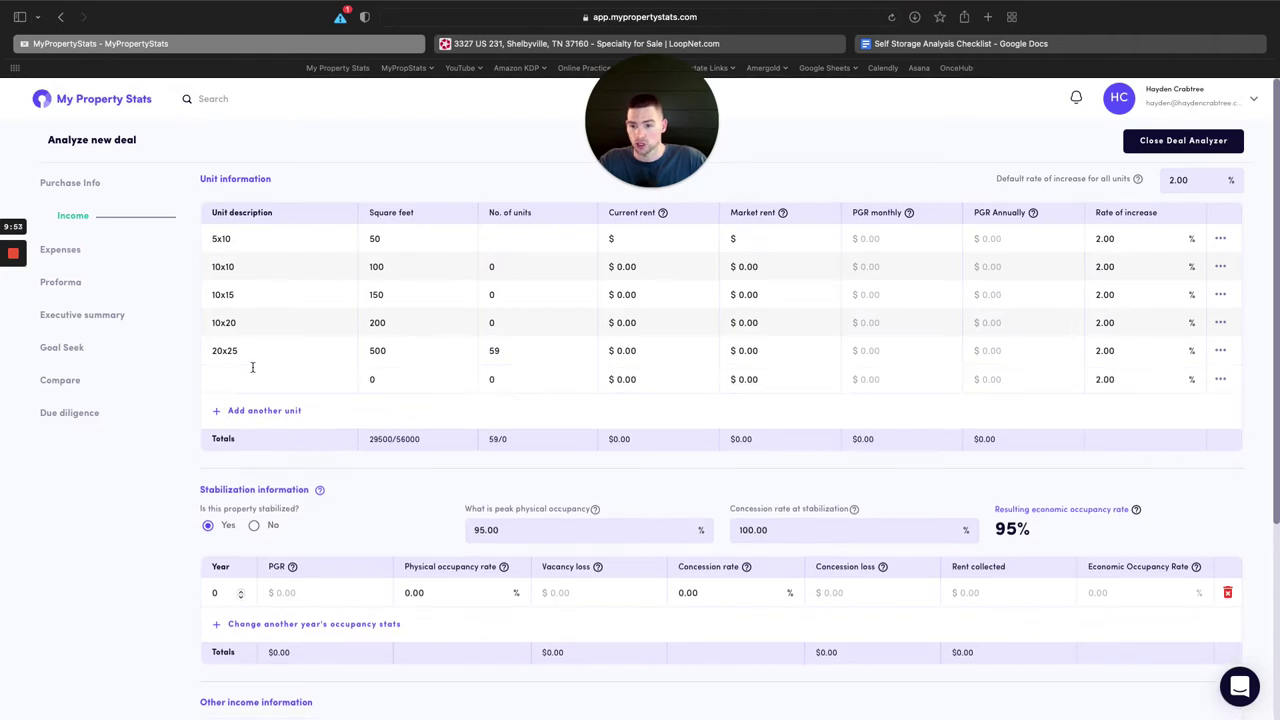
text(RV Parking)
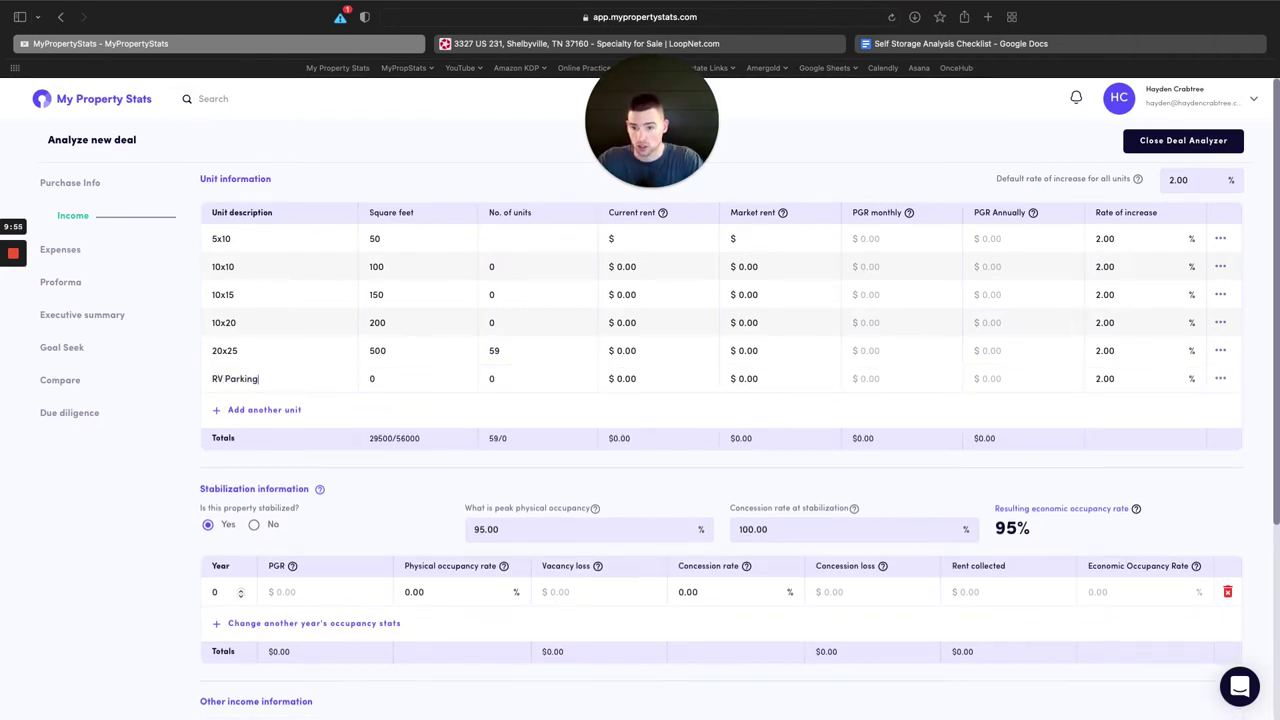
click(495, 378)
text(30)
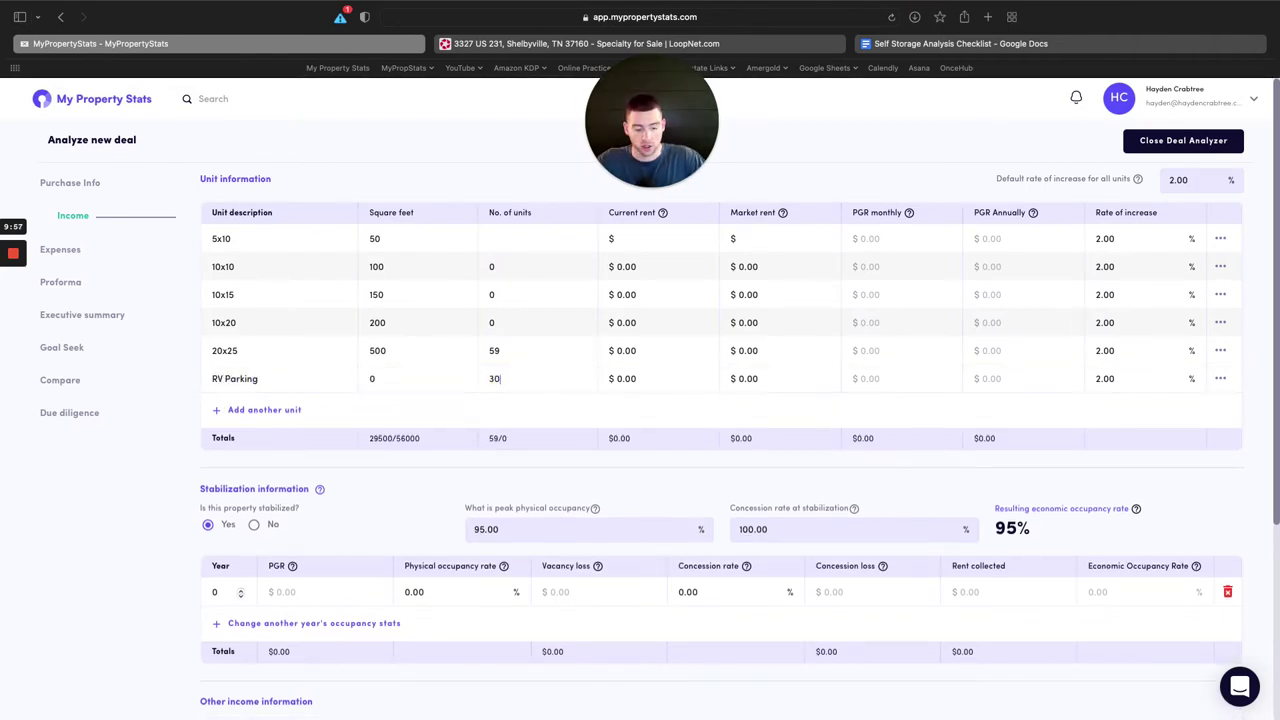
Open sparefoot.com in a new browser tab and search for self-storage in Shelbyville, TN 37160.
click(800, 44)
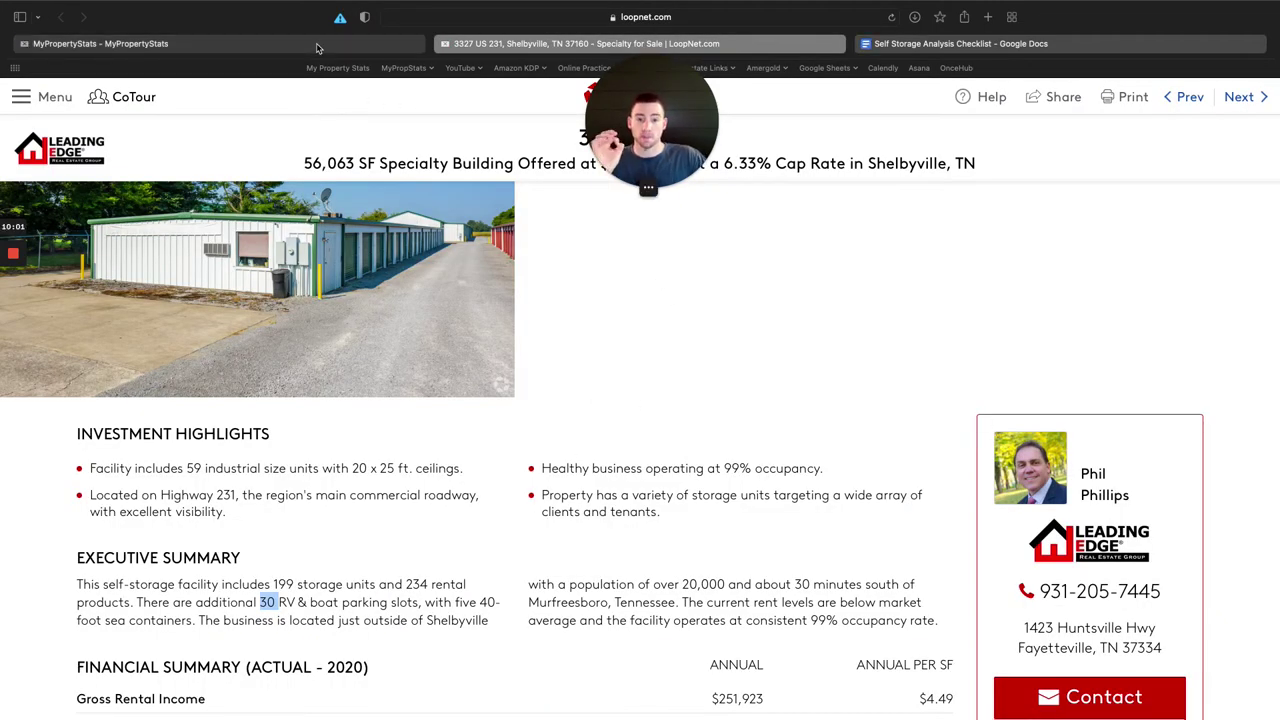
click(987, 17)
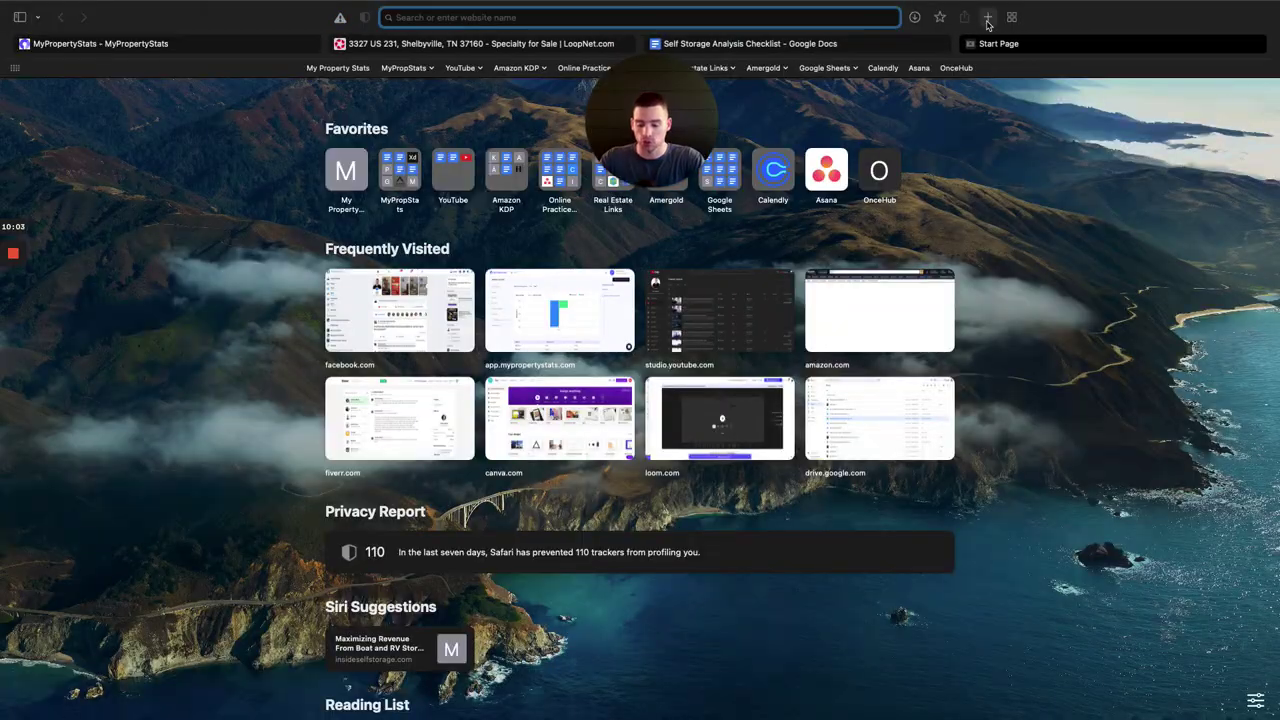
text(sparefoot.com)
key(Return)
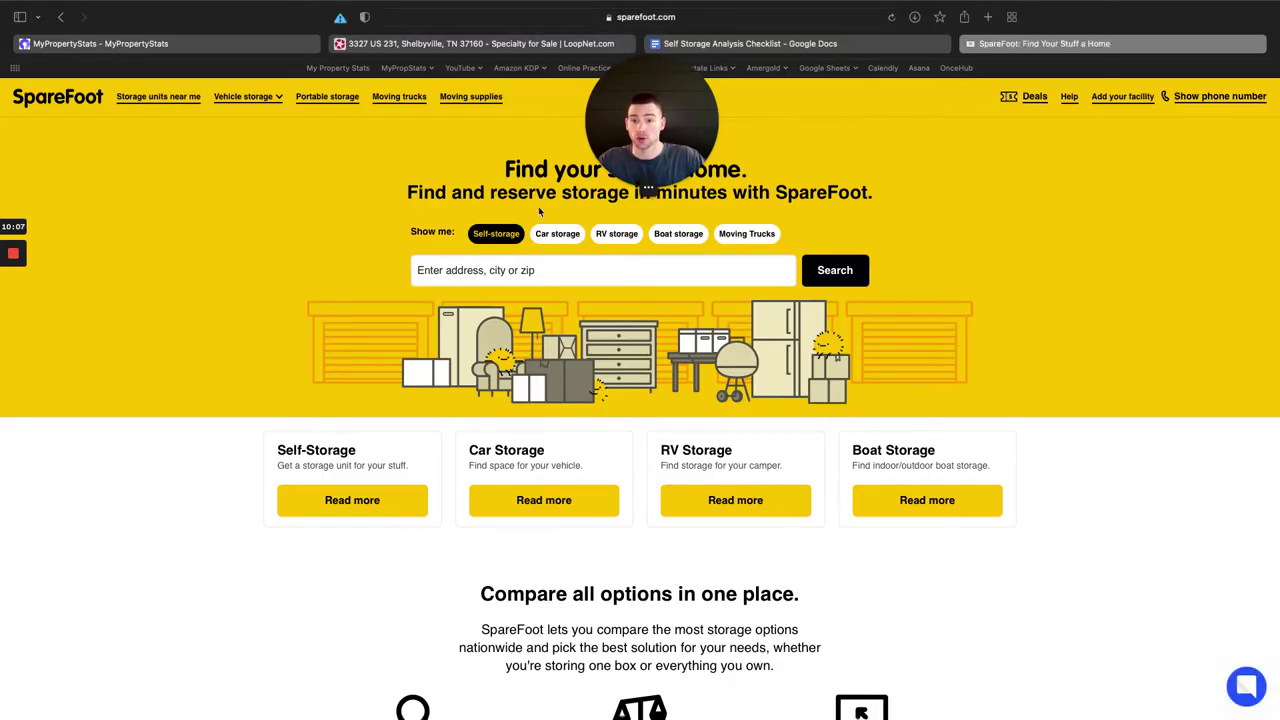
click(531, 281)
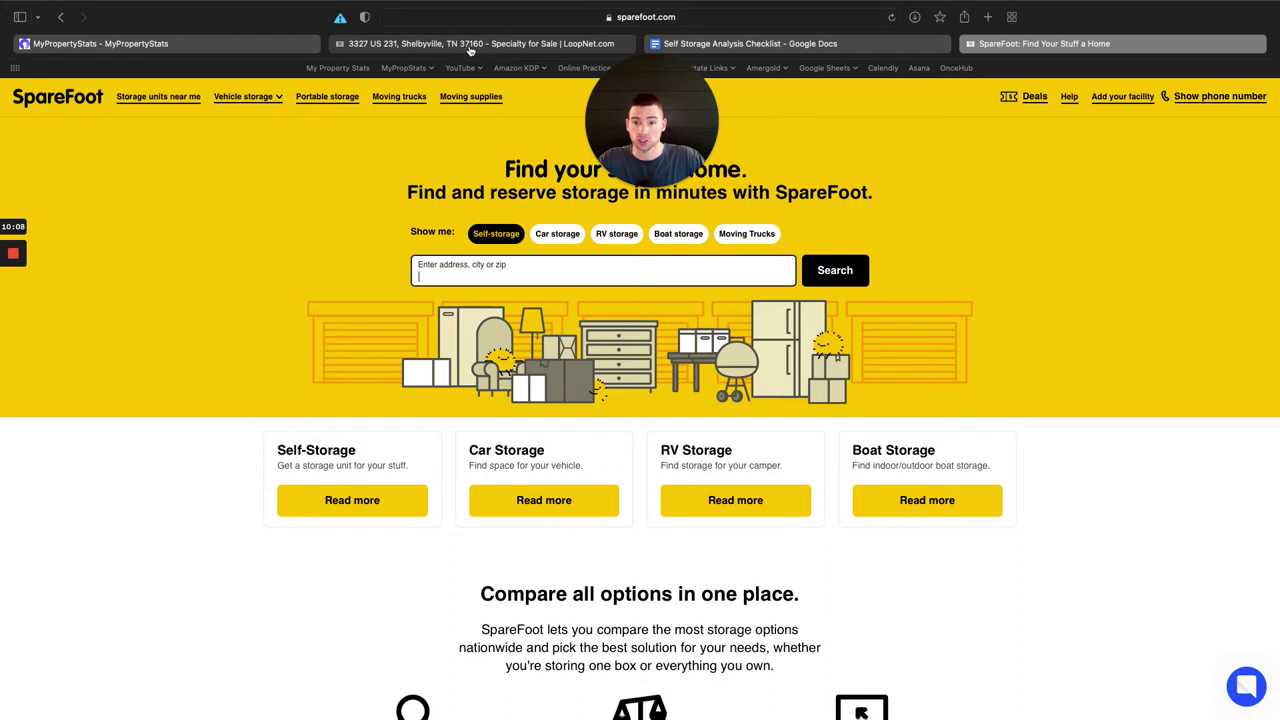
text(37160)
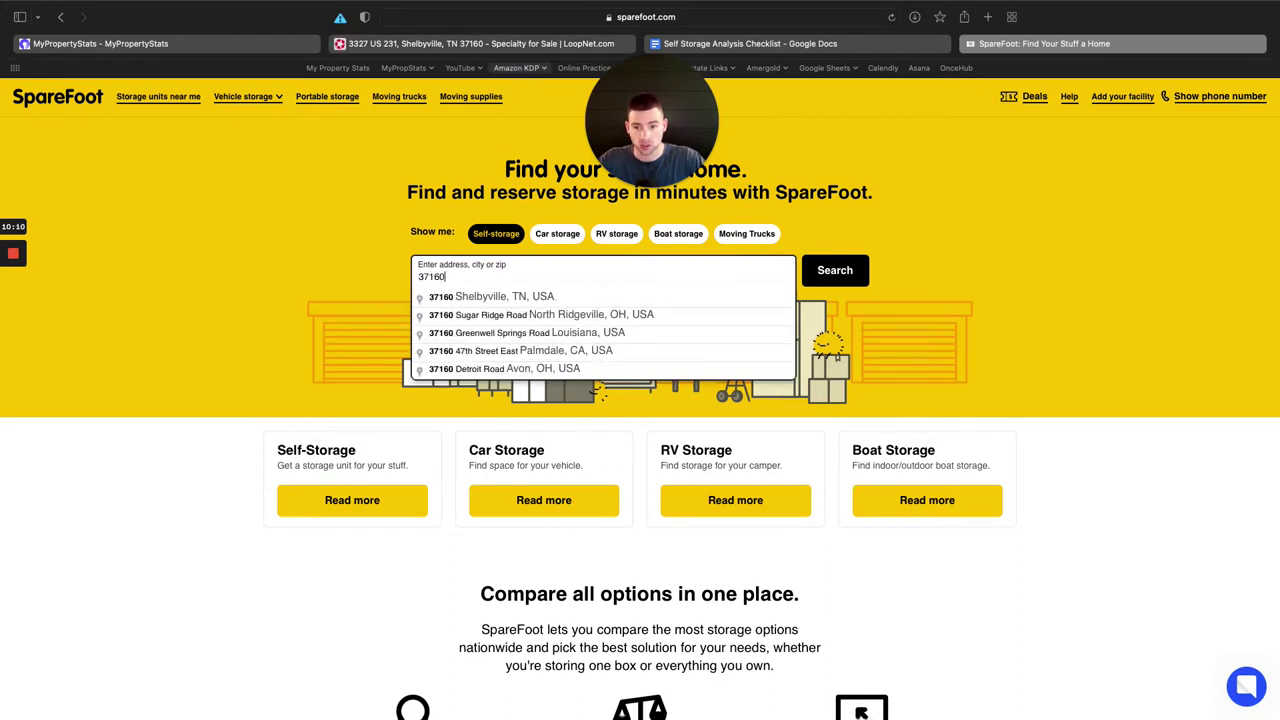
click(540, 297)
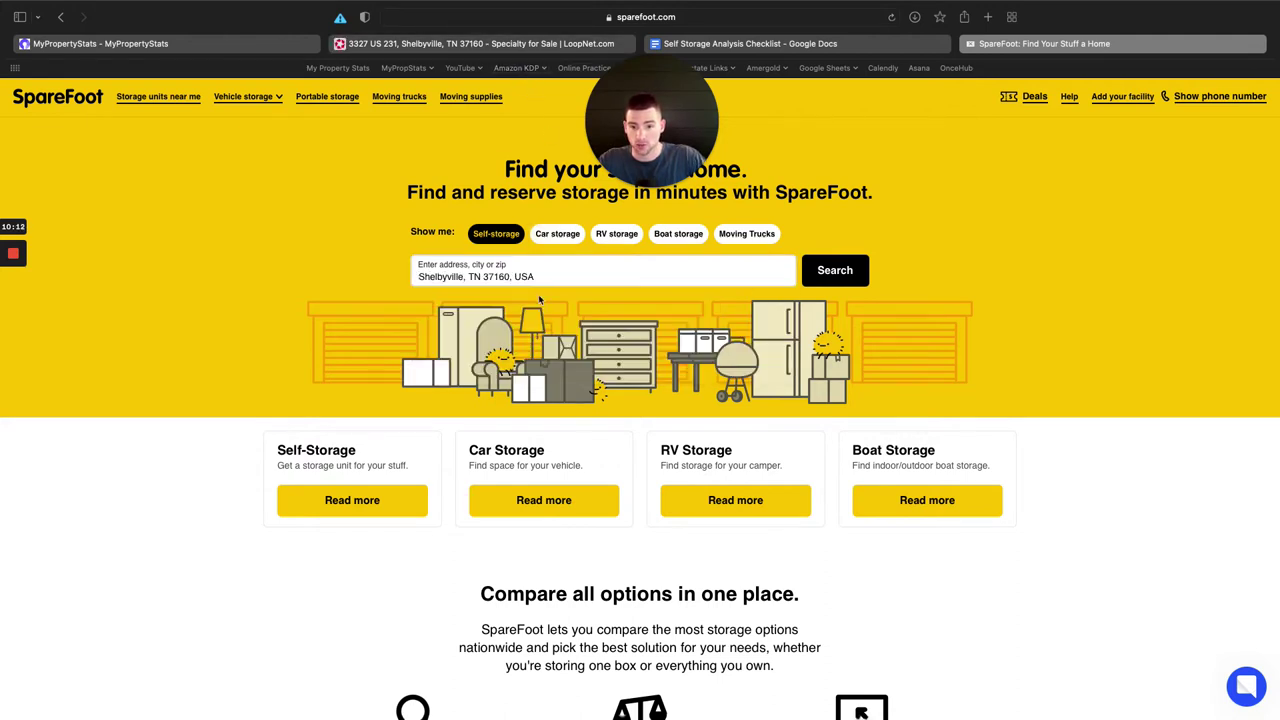
click(858, 277)
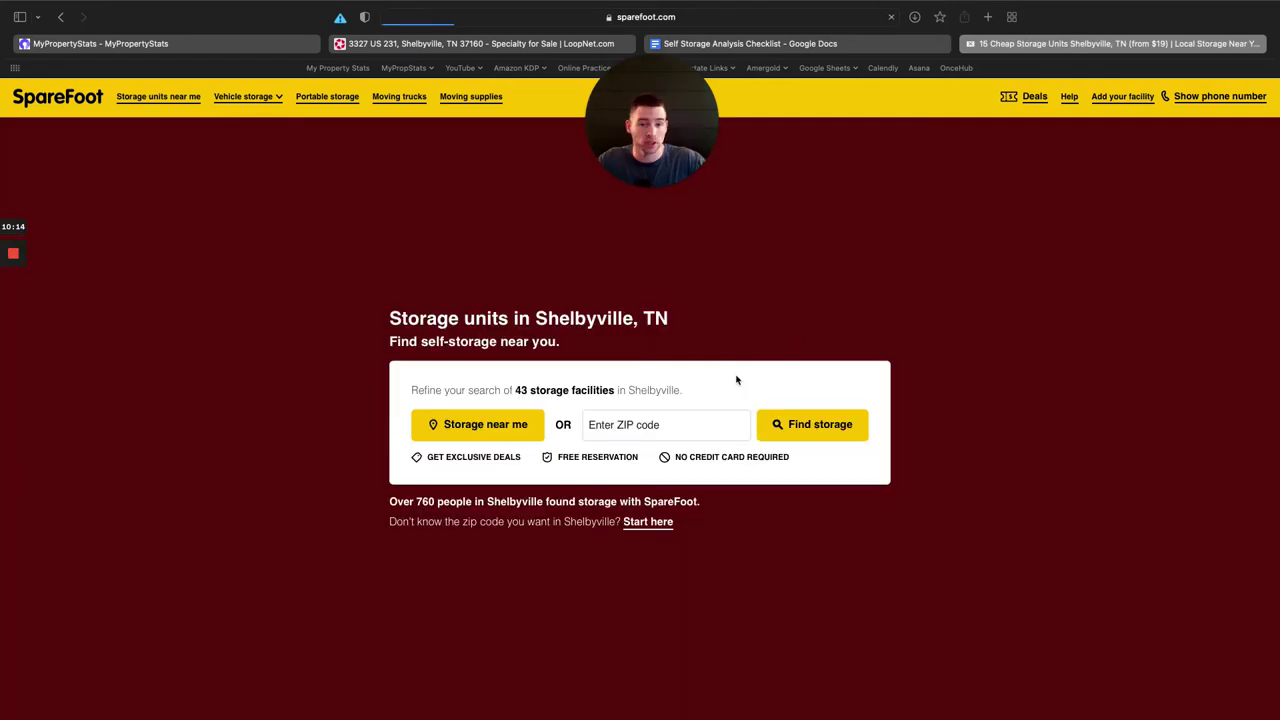
Look through the Shelbyville storage facilities on SpareFoot and filter them to 5' x 10' units for comparable market rents.
scroll(690, 440, down, 5)
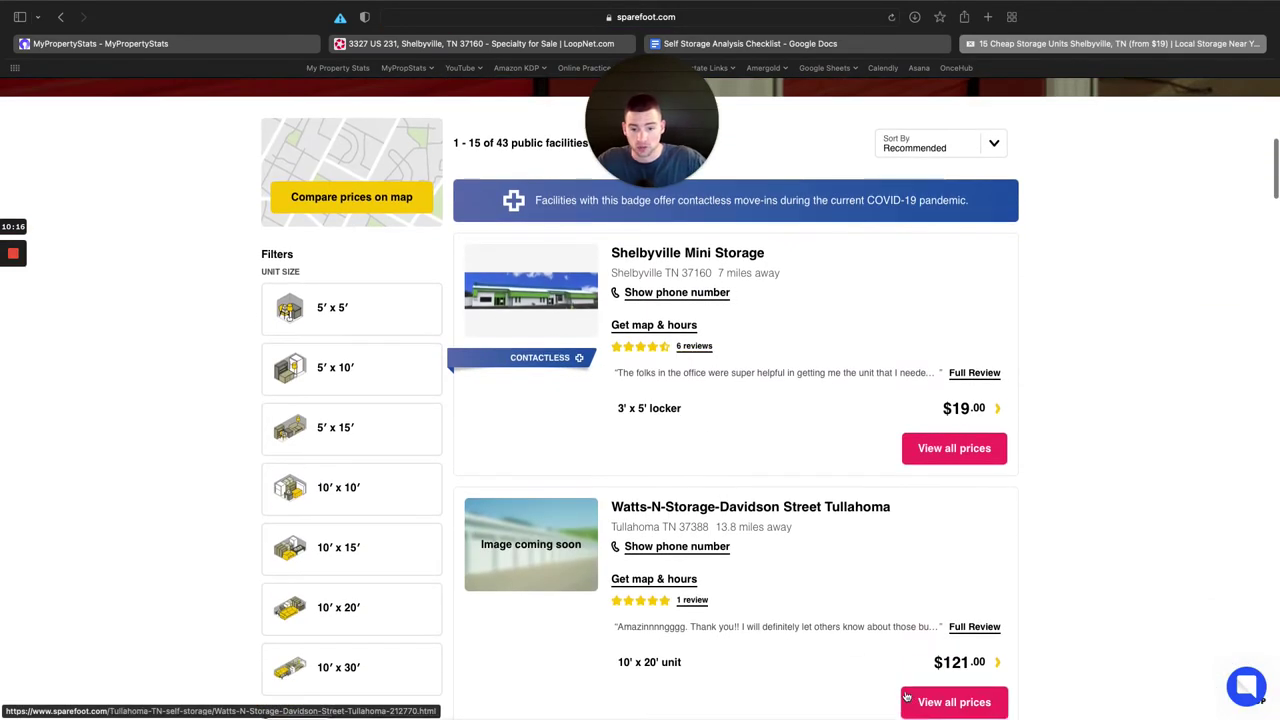
scroll(691, 447, down, 2)
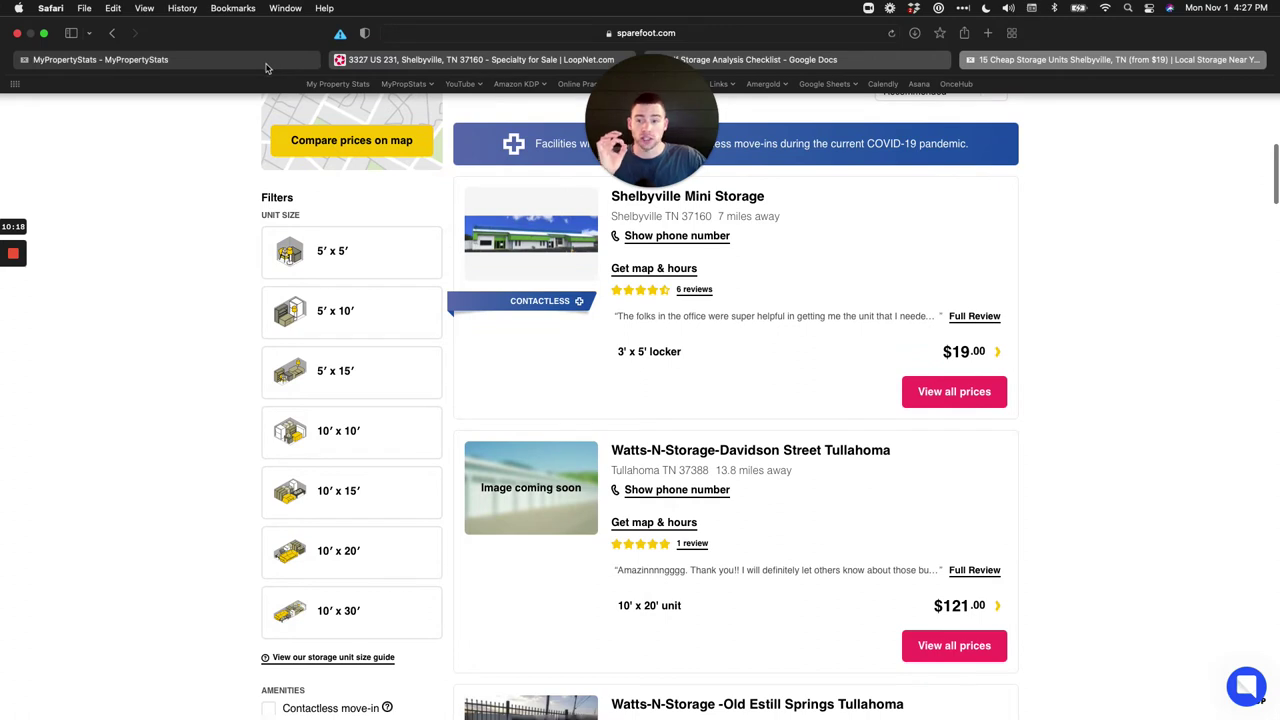
click(265, 62)
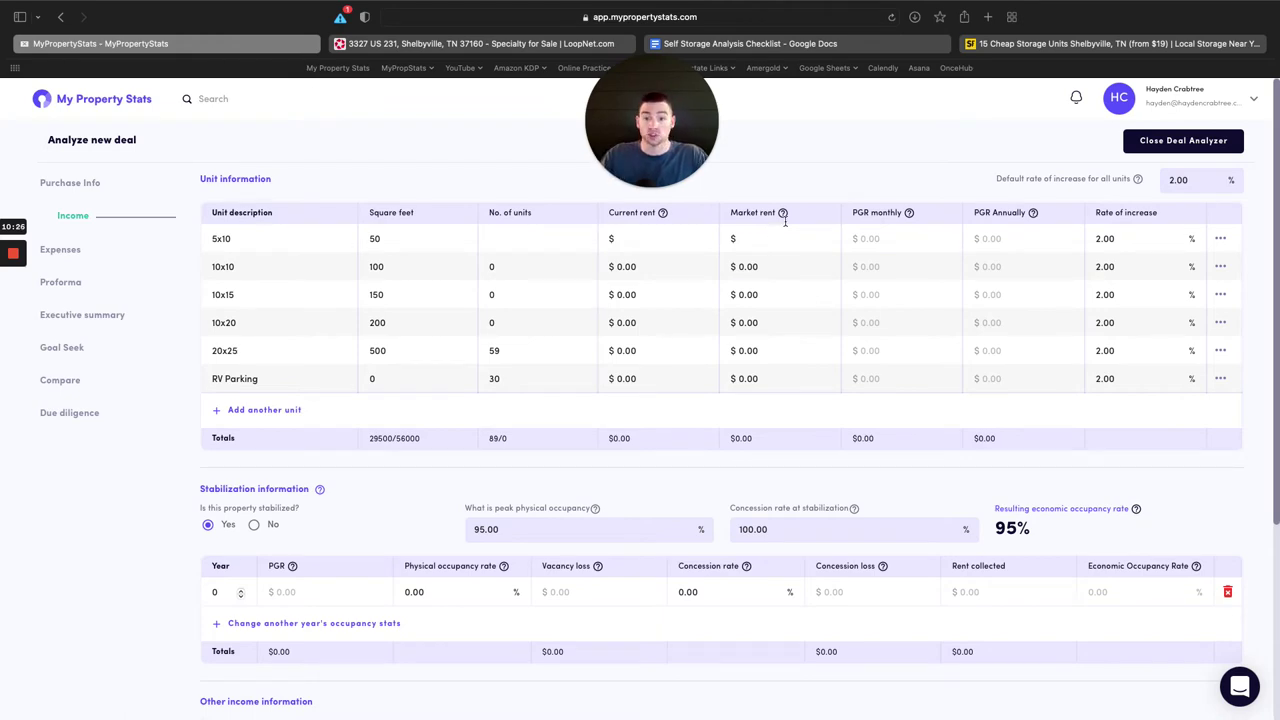
click(1090, 43)
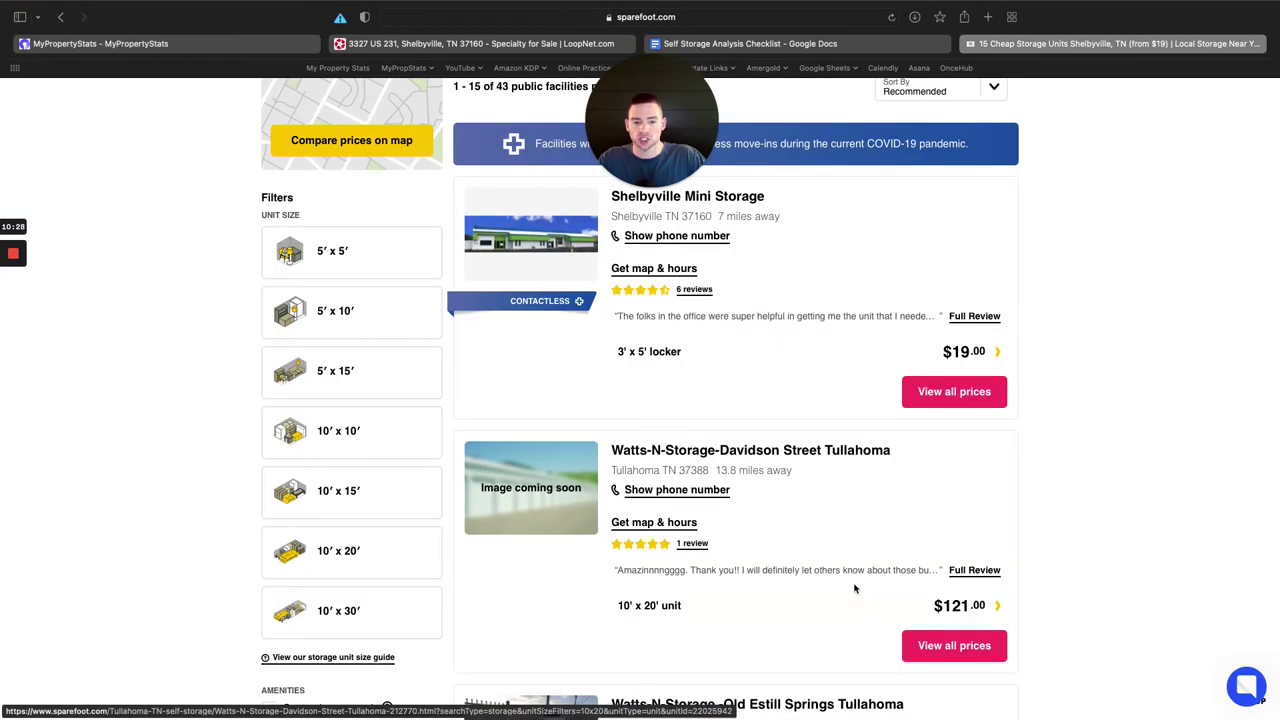
scroll(855, 588, down, 3)
scroll(766, 491, up, 5)
scroll(800, 289, down, 3)
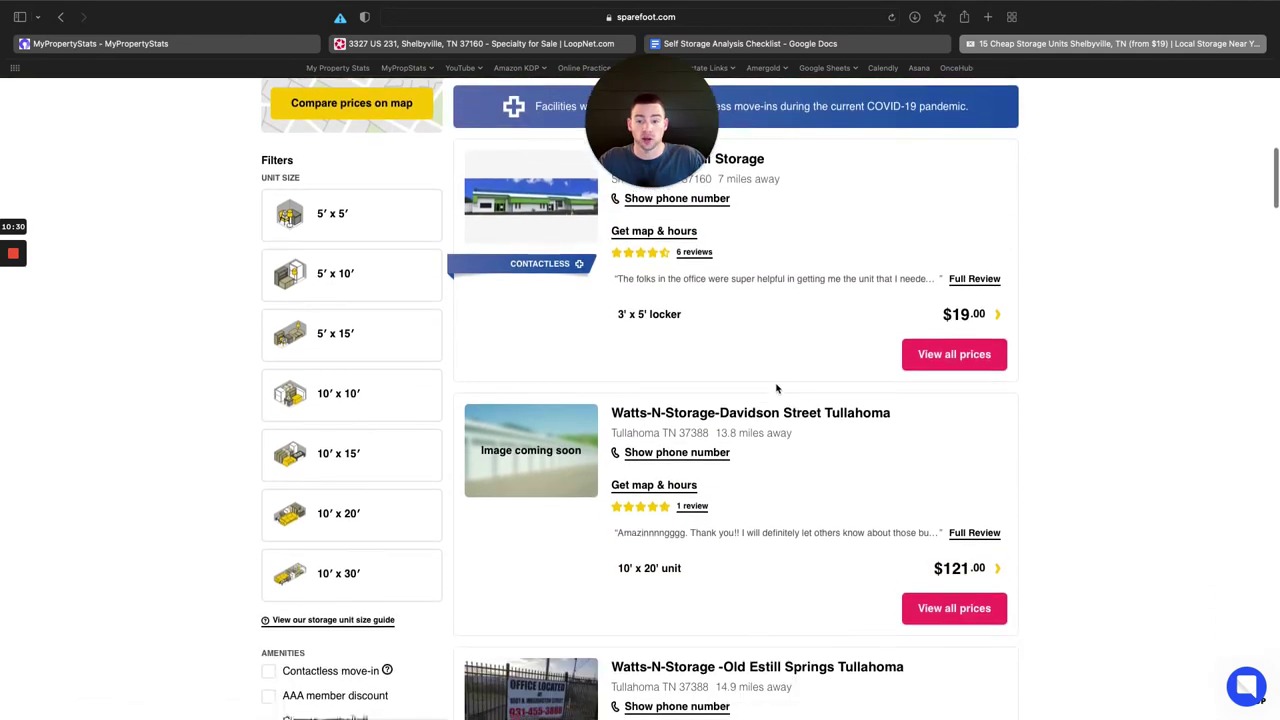
click(420, 262)
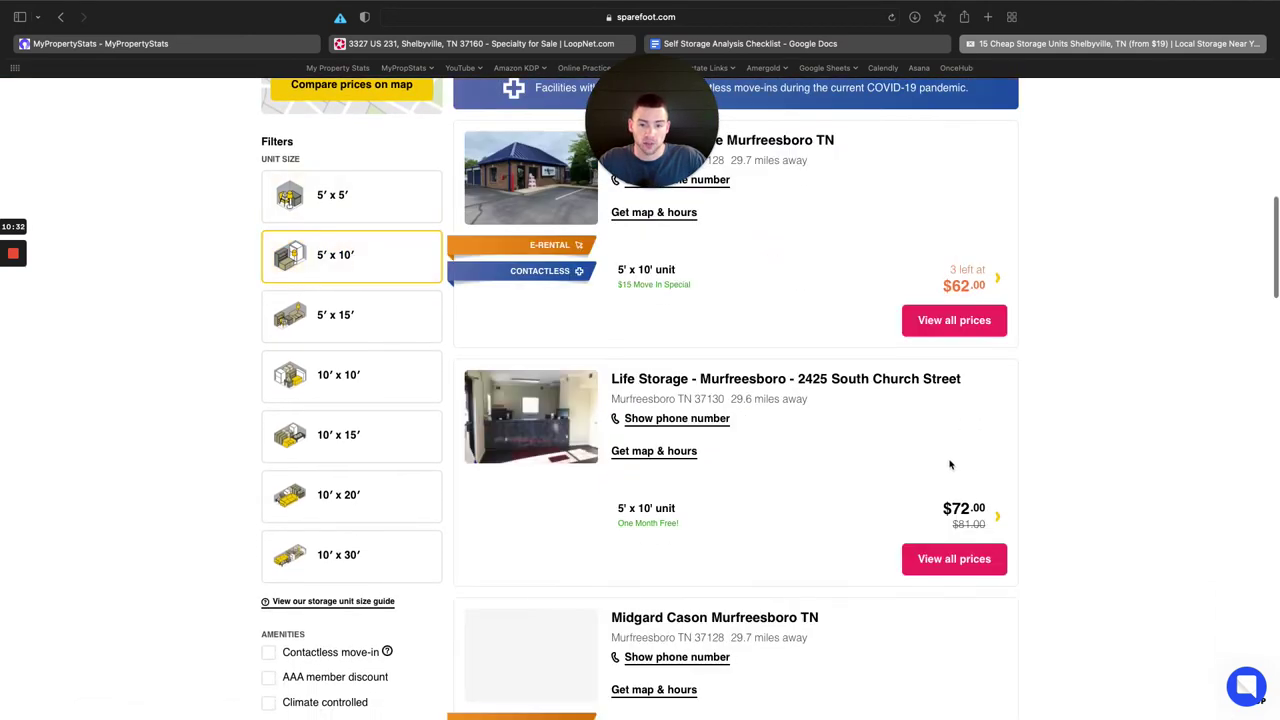
Sort the 5' x 10' facilities by distance and review the rents charged by the nearest competitors.
scroll(757, 294, up, 2)
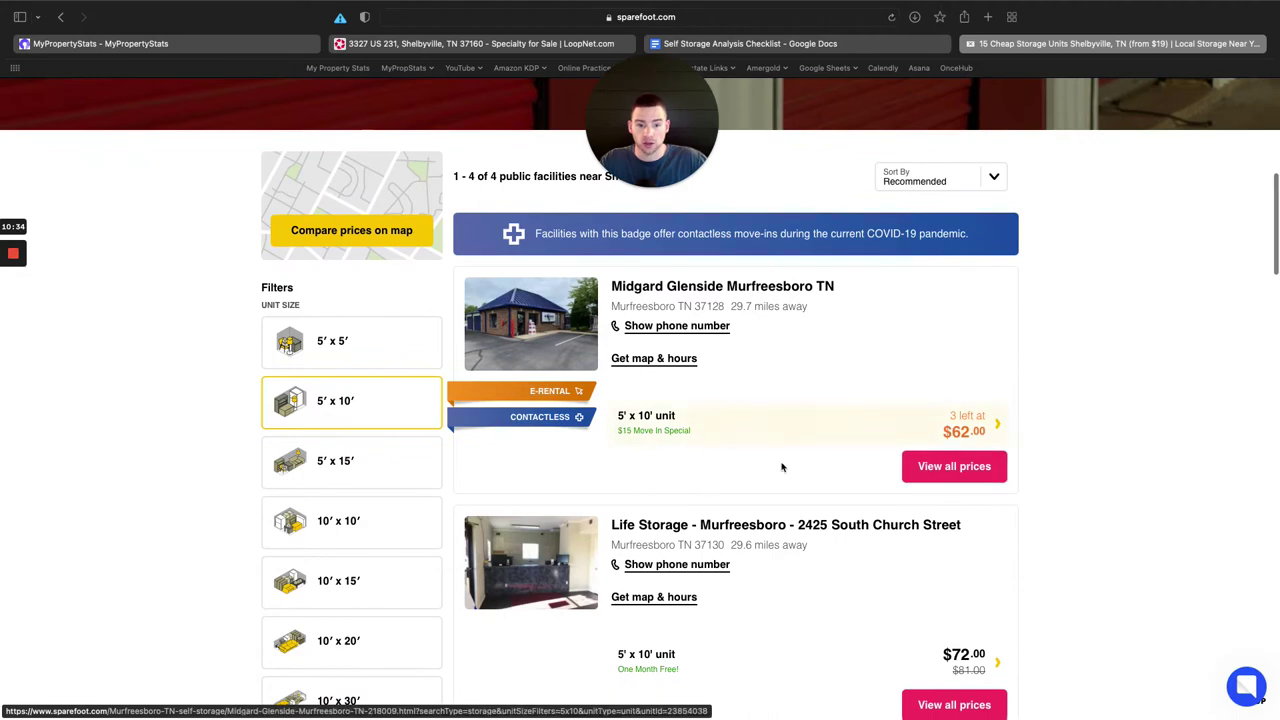
scroll(788, 612, down, 5)
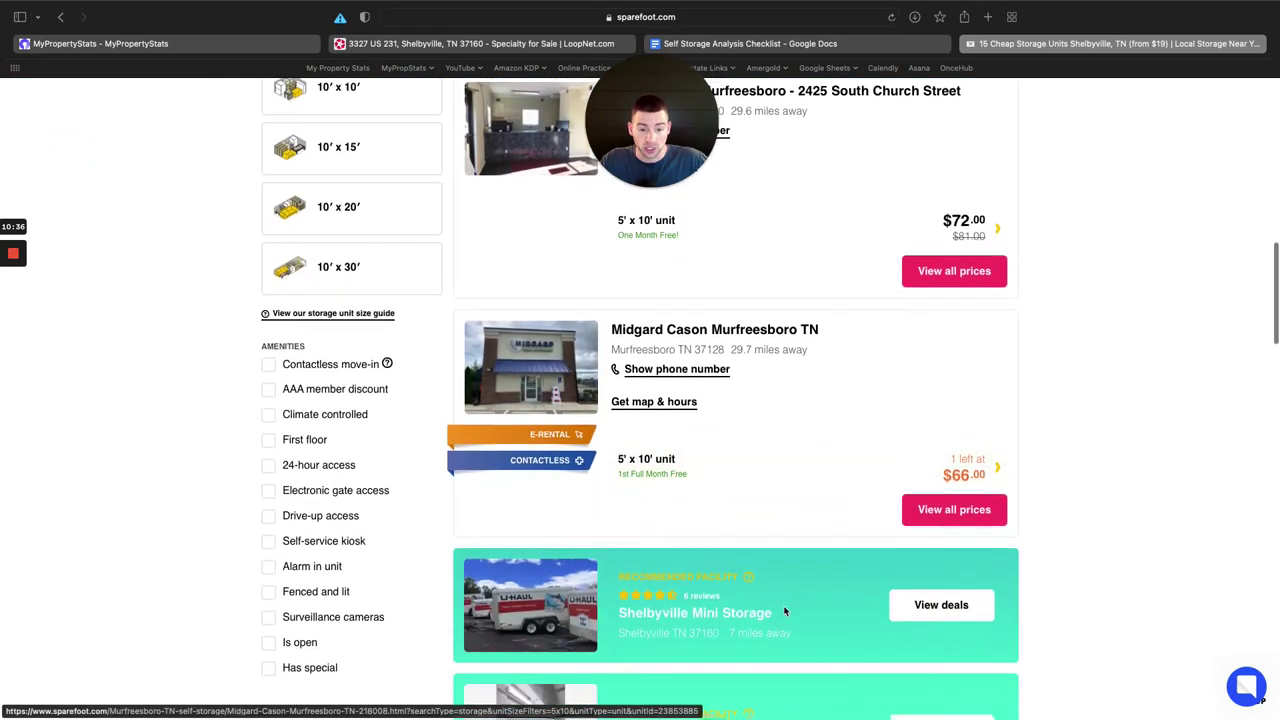
scroll(785, 612, down, 2)
scroll(786, 606, up, 3)
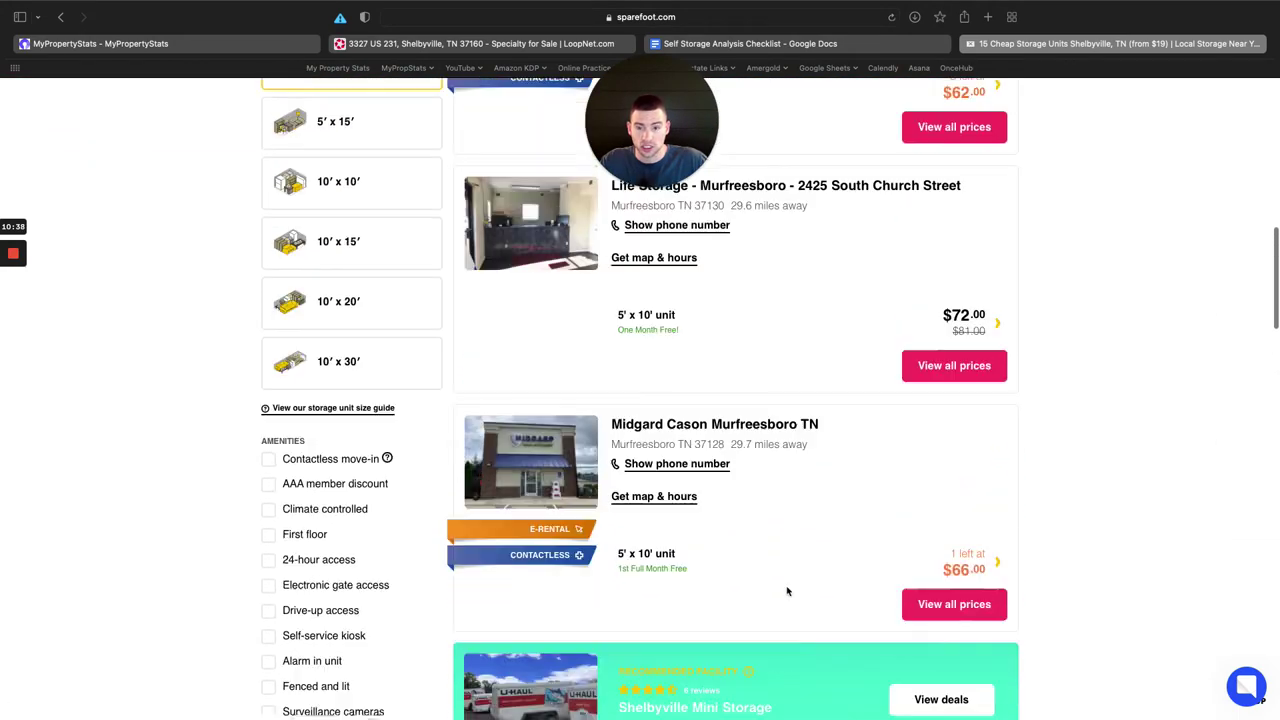
scroll(786, 600, up, 10)
scroll(786, 600, down, 4)
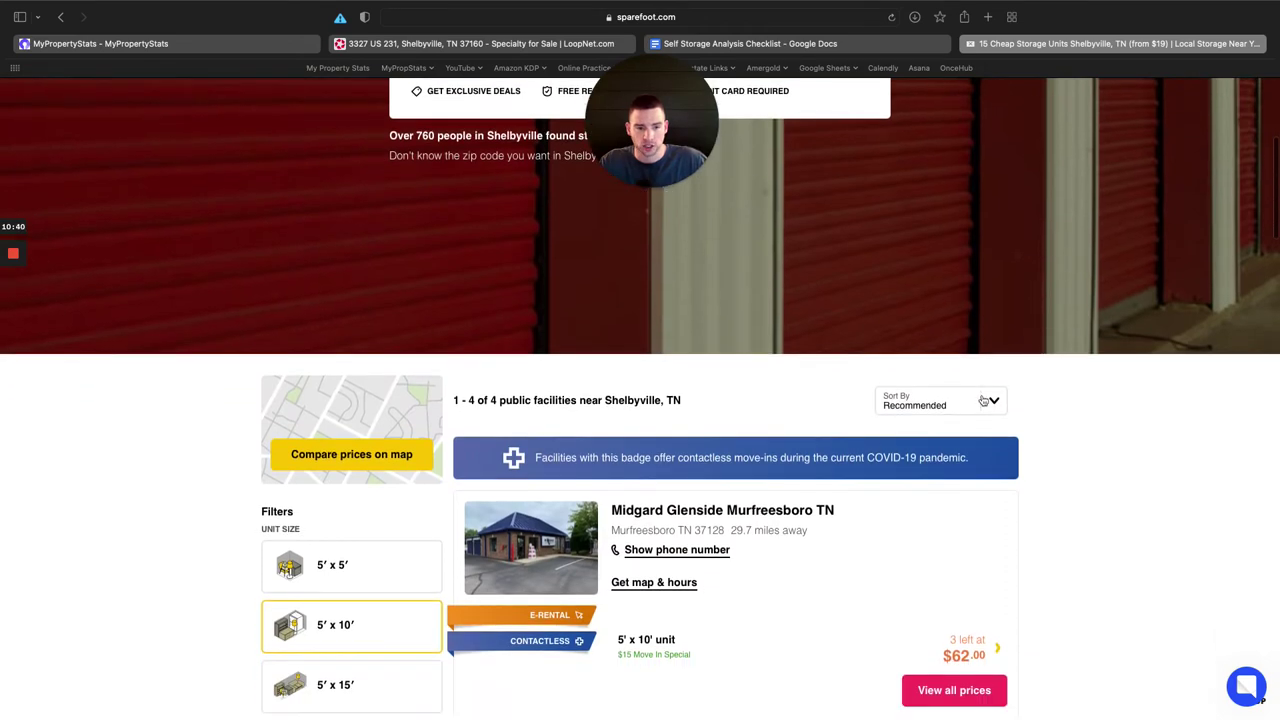
click(983, 400)
click(940, 442)
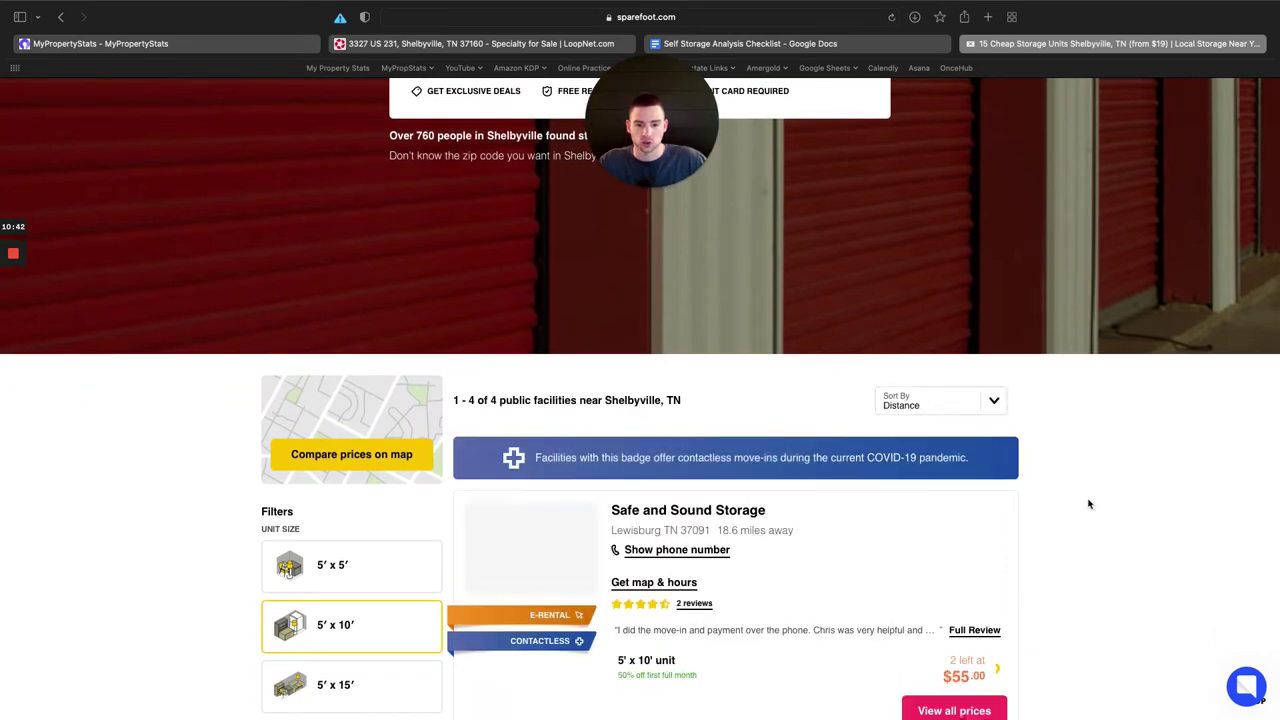
scroll(762, 430, down, 1)
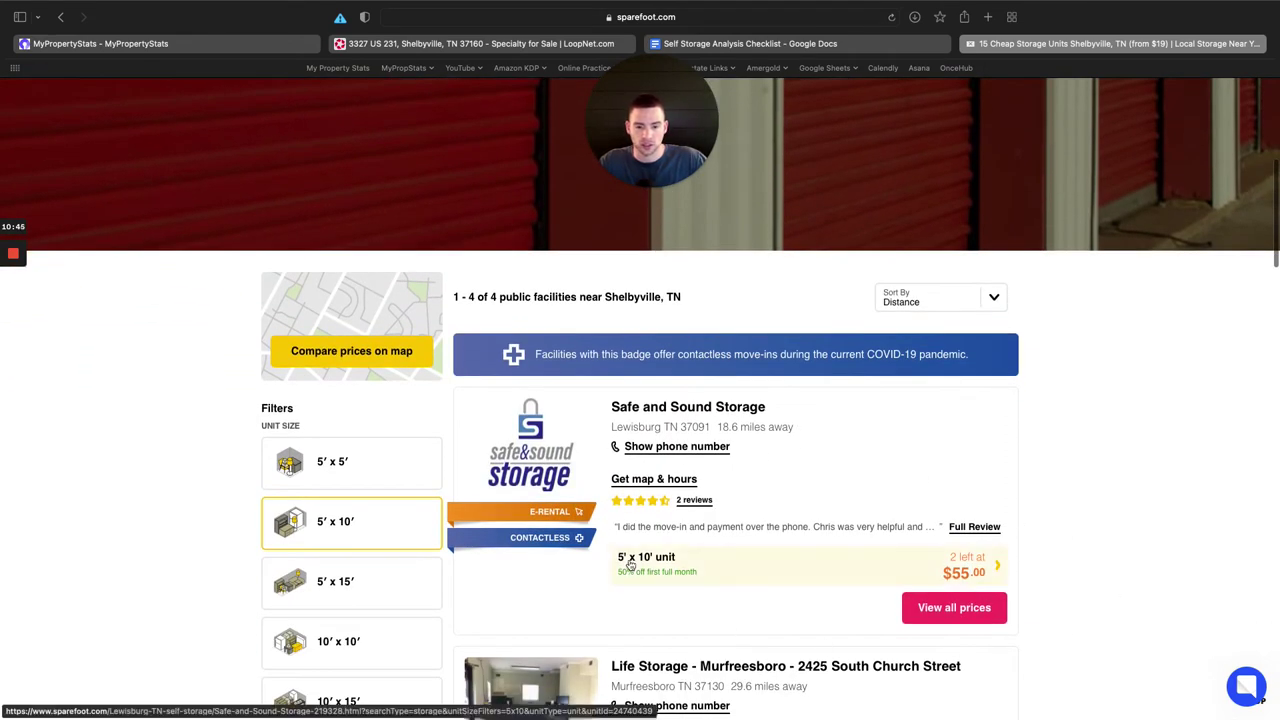
scroll(750, 510, down, 2)
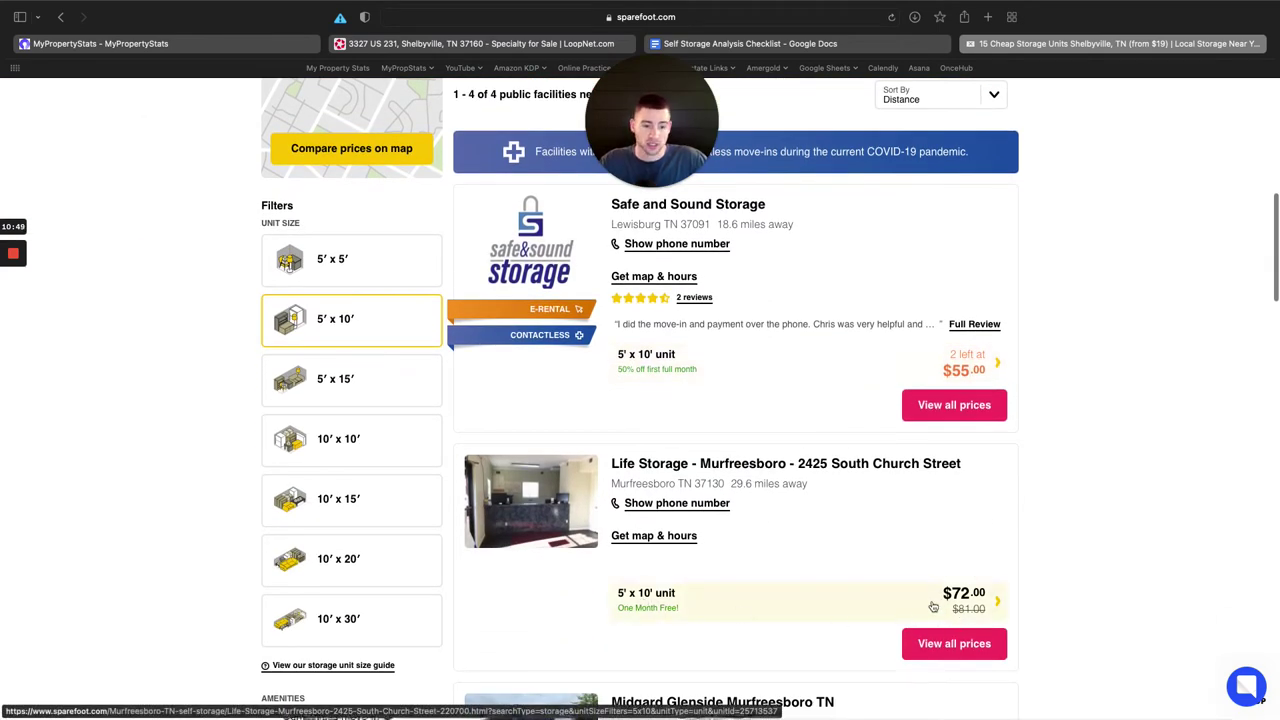
Switch to My Property Stats and set the market rent of the 5x10 units to $55.00.
scroll(1051, 315, up, 1)
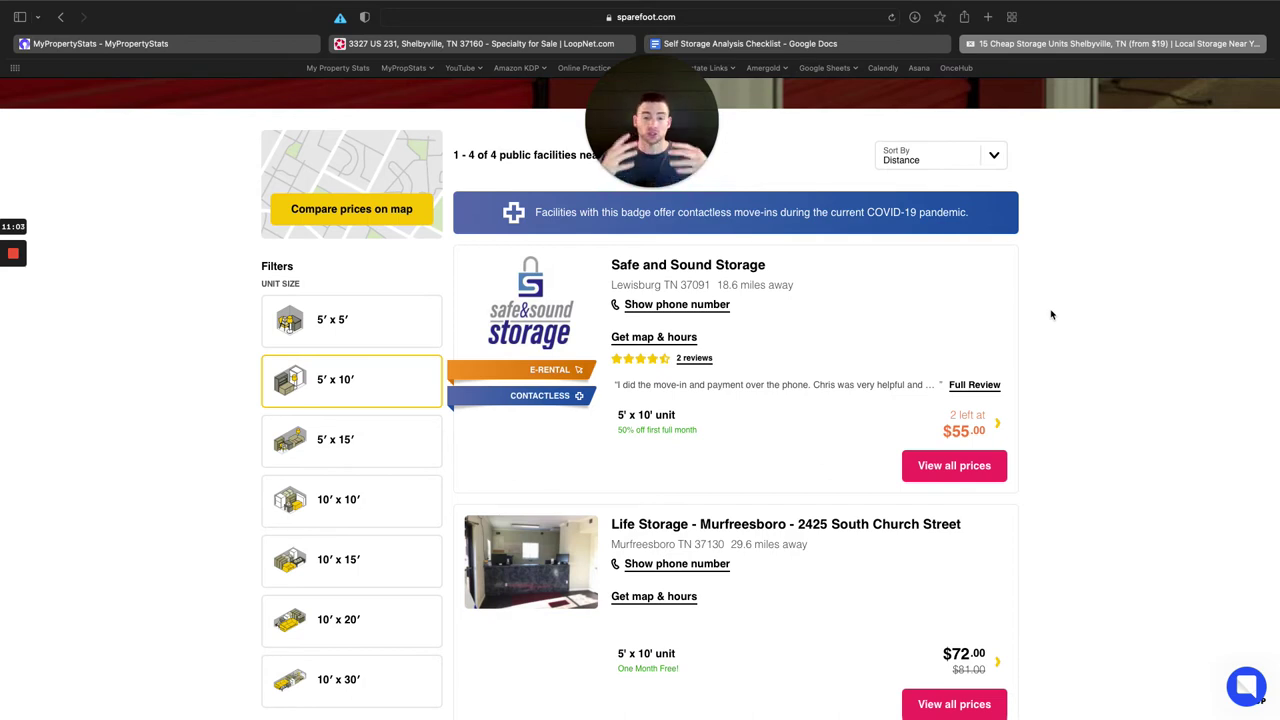
click(220, 45)
click(772, 238)
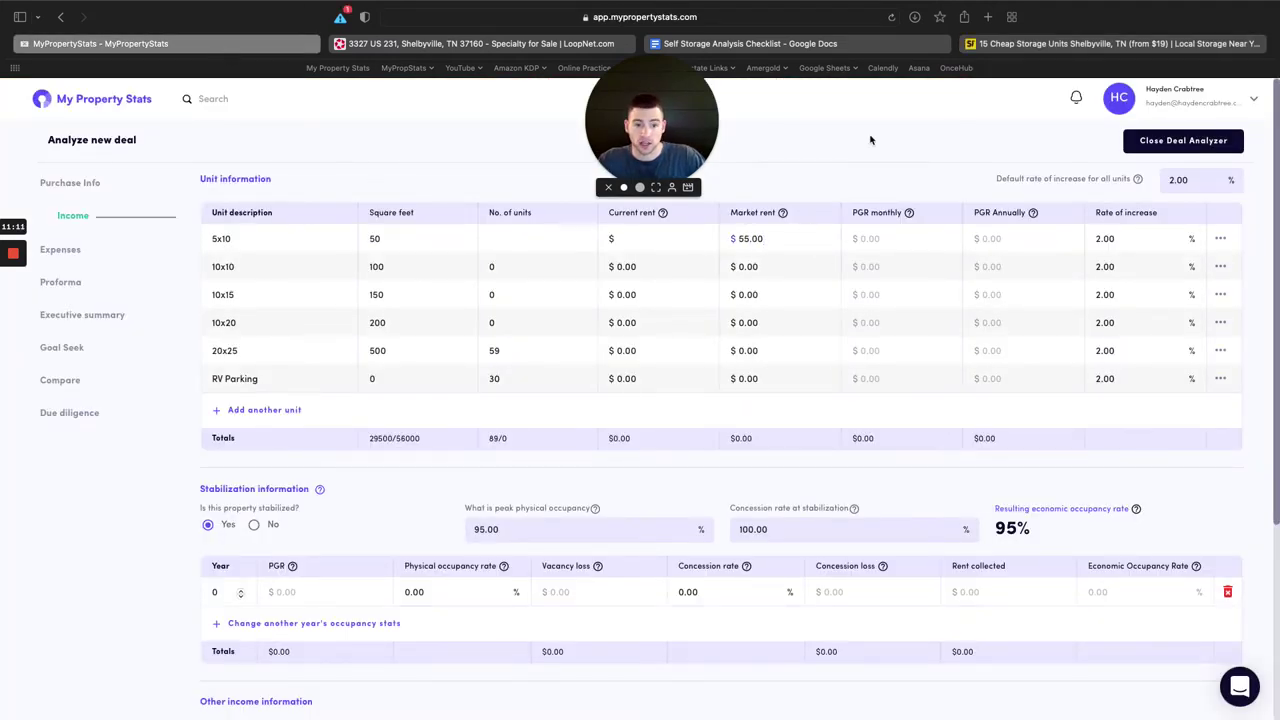
Set the number of units to 25 for each of the 5x10, 10x10, 10x15 and 10x20 unit types.
click(508, 248)
text(25)
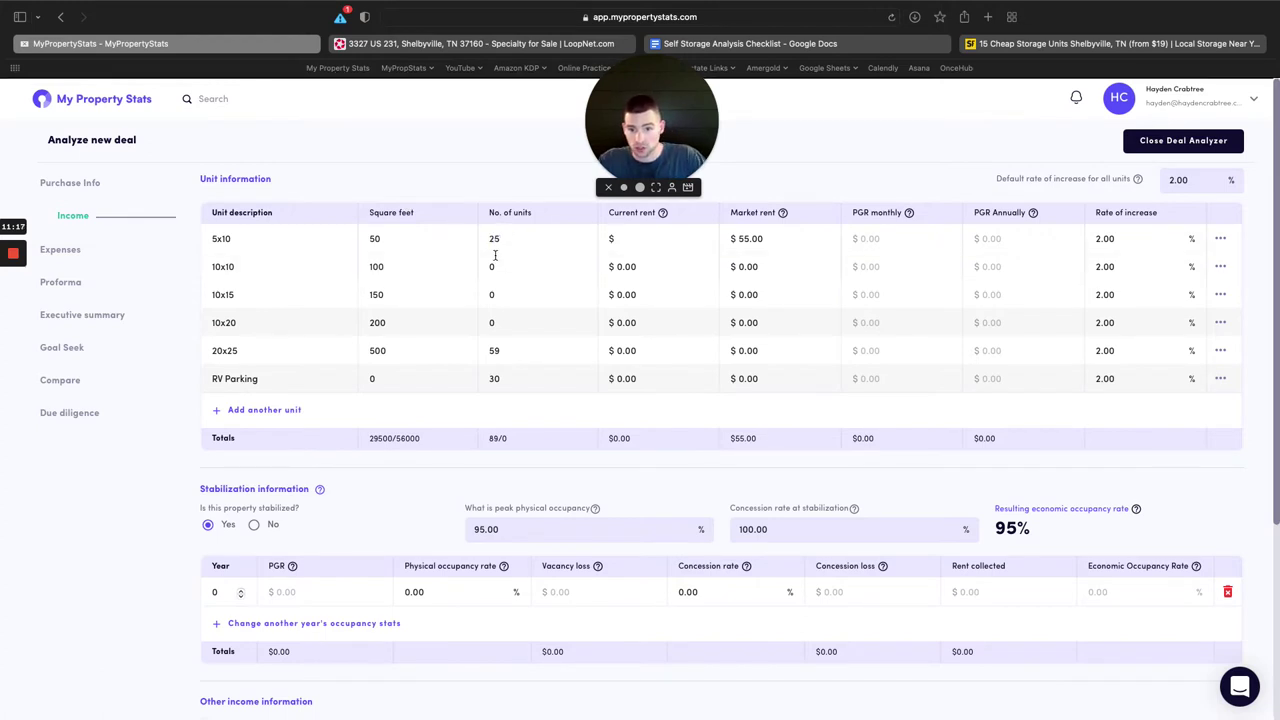
click(478, 265)
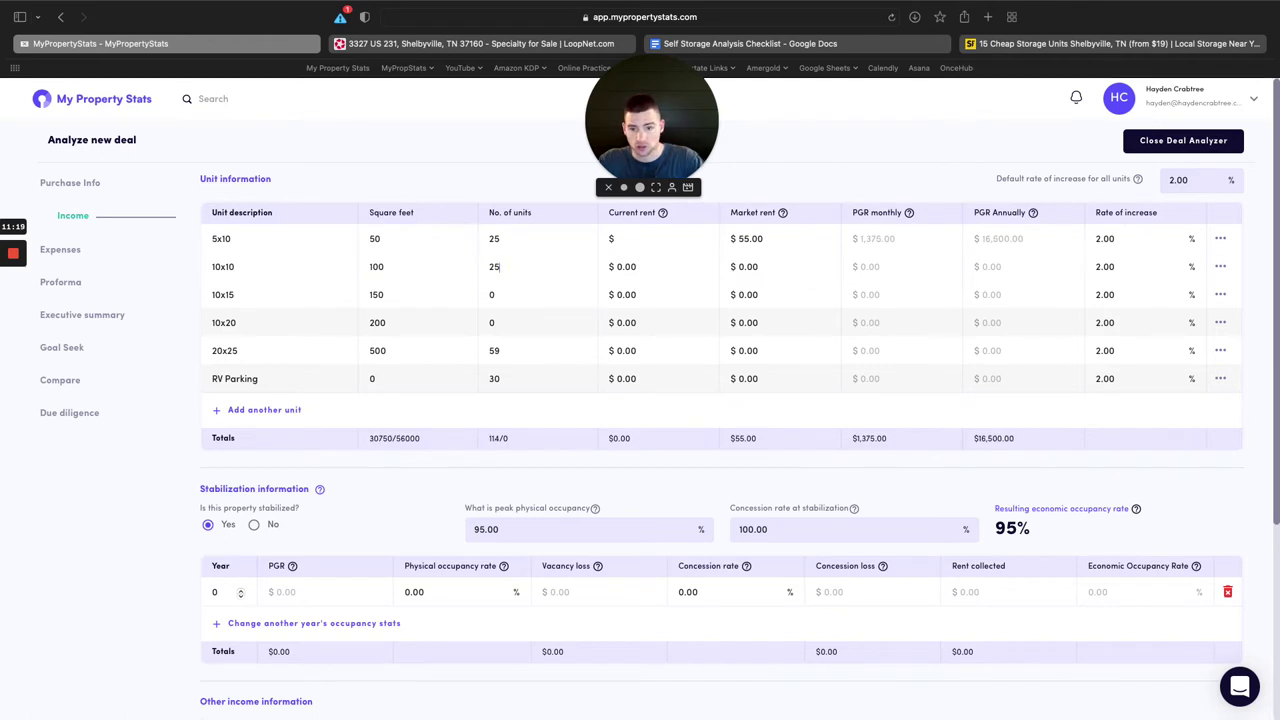
key(Tab)
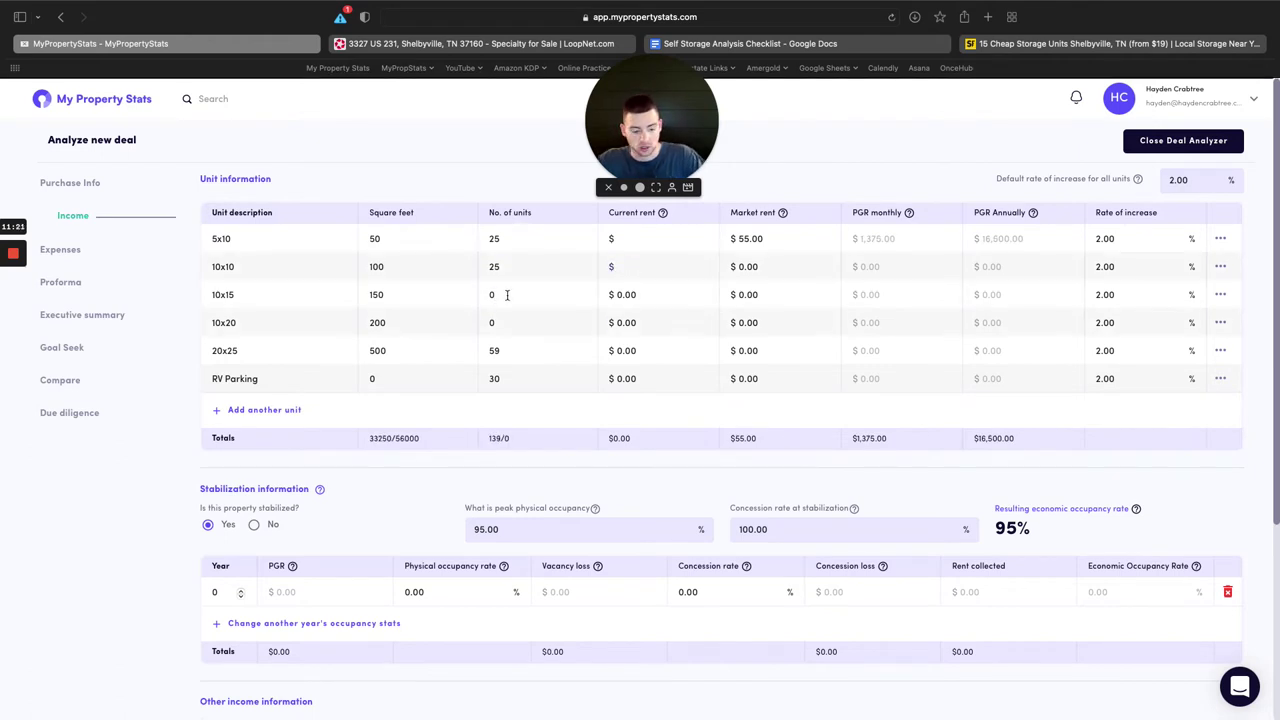
click(507, 295)
click(502, 323)
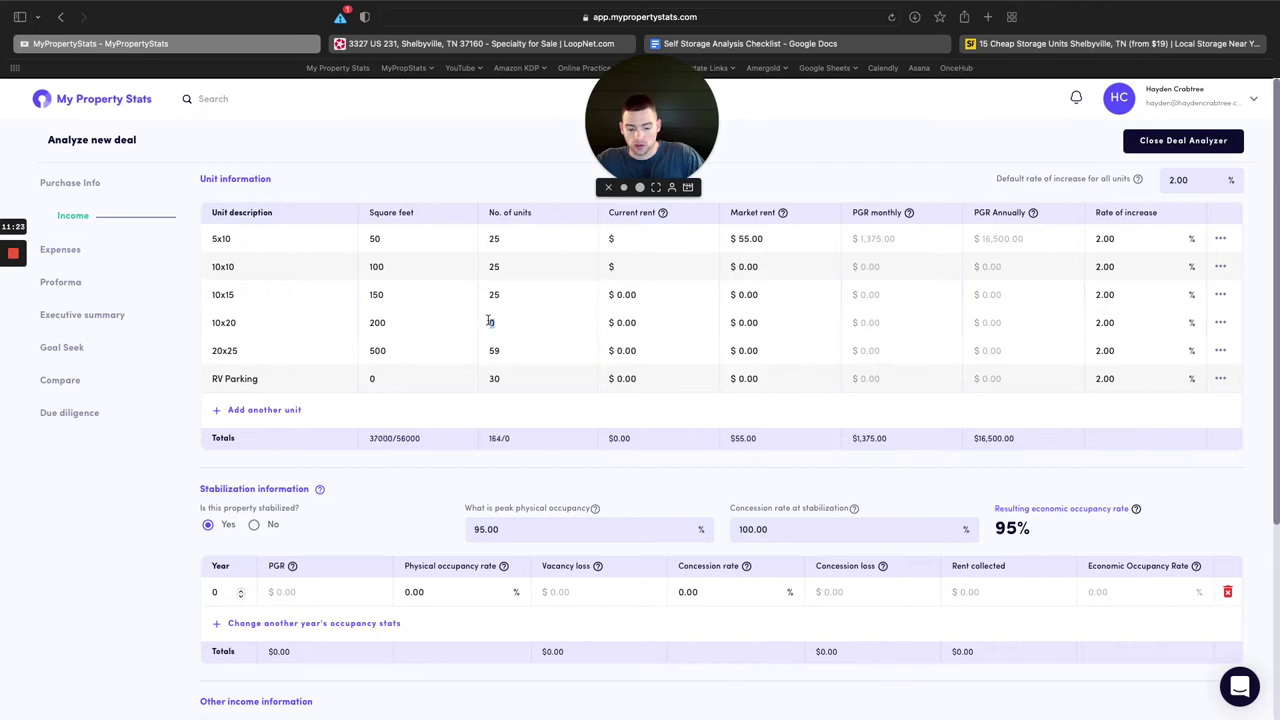
text(25)
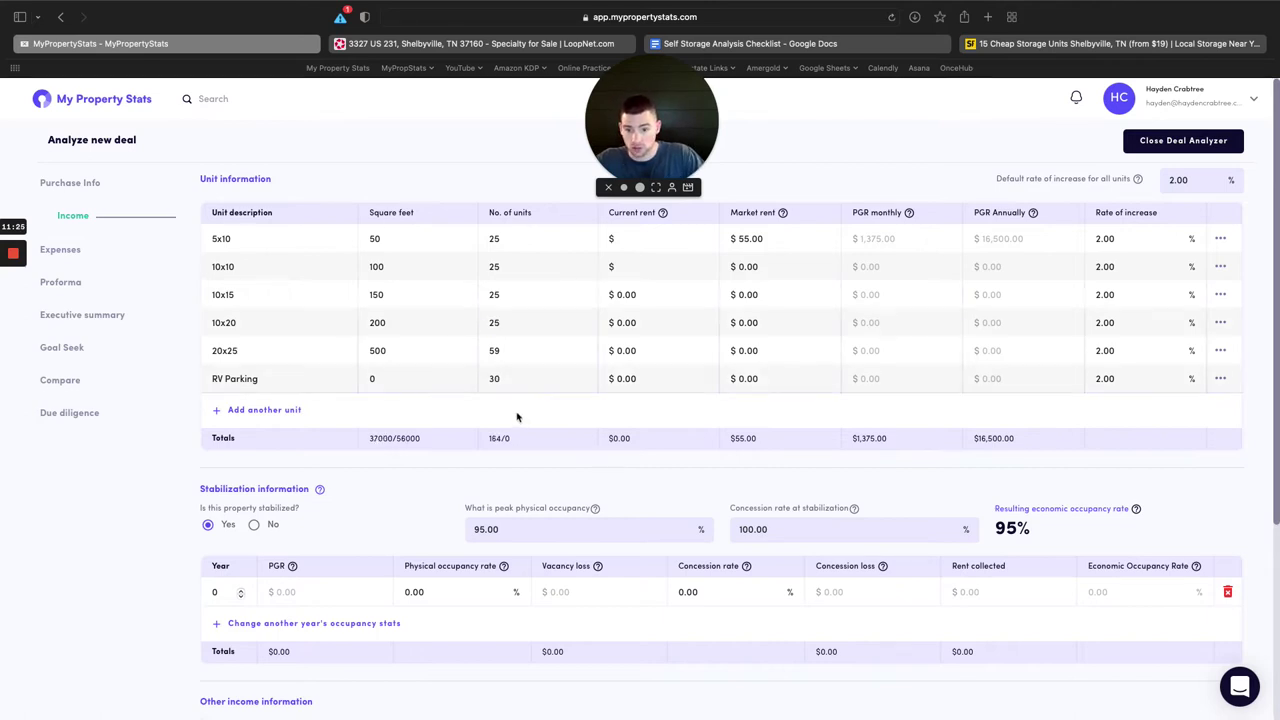
click(540, 486)
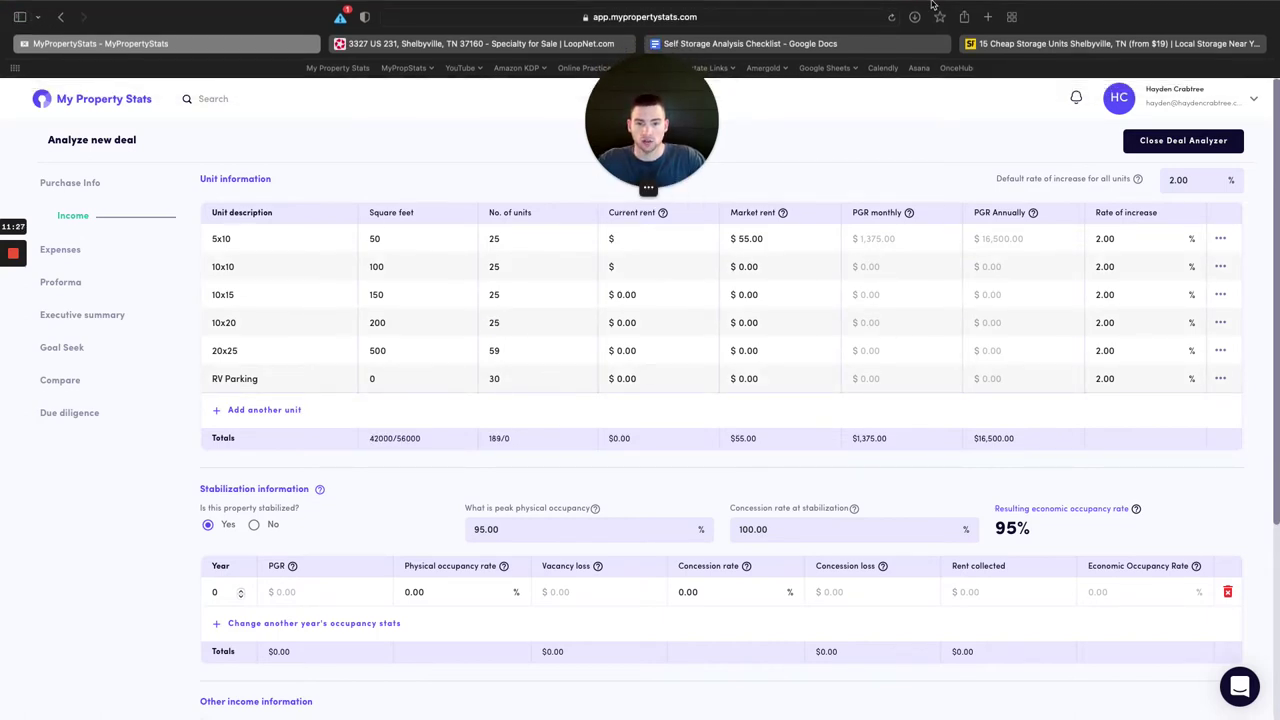
Check the nearest competitors' 10' x 10' rents on SpareFoot, then set the 10x10 market rent to $82.00 in My Property Stats.
click(1003, 44)
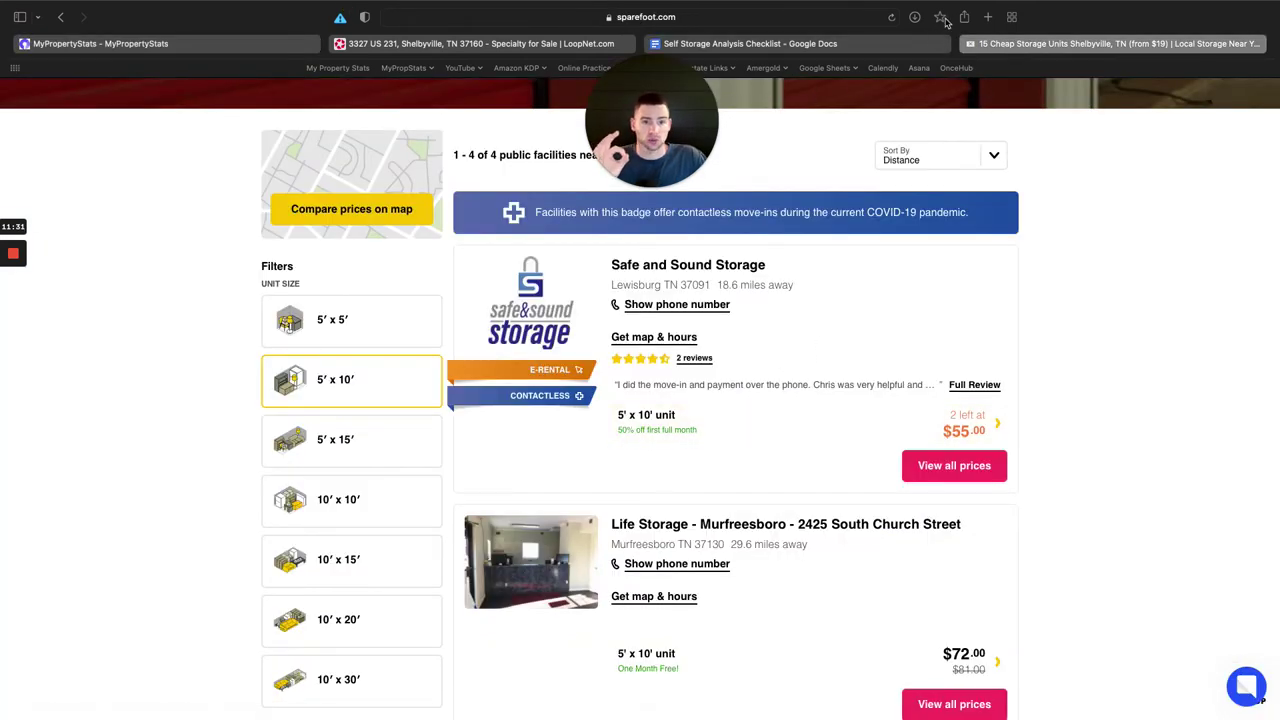
scroll(850, 60, down, 1)
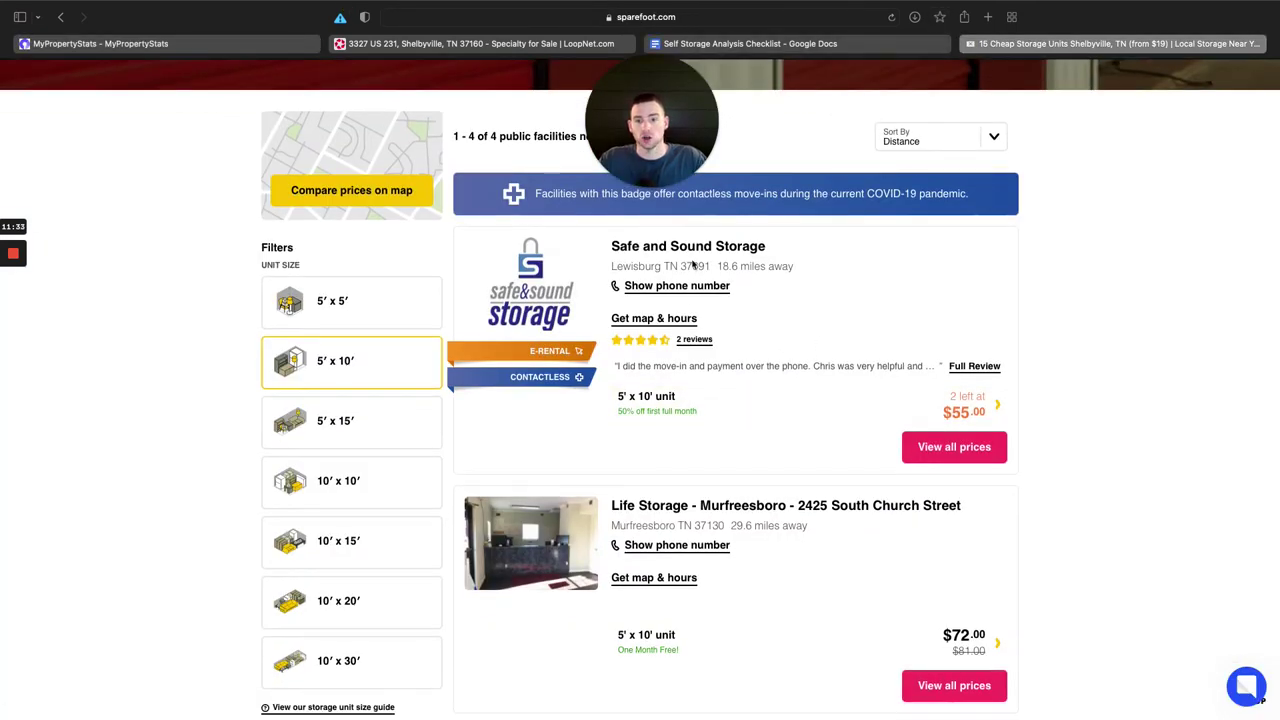
click(339, 482)
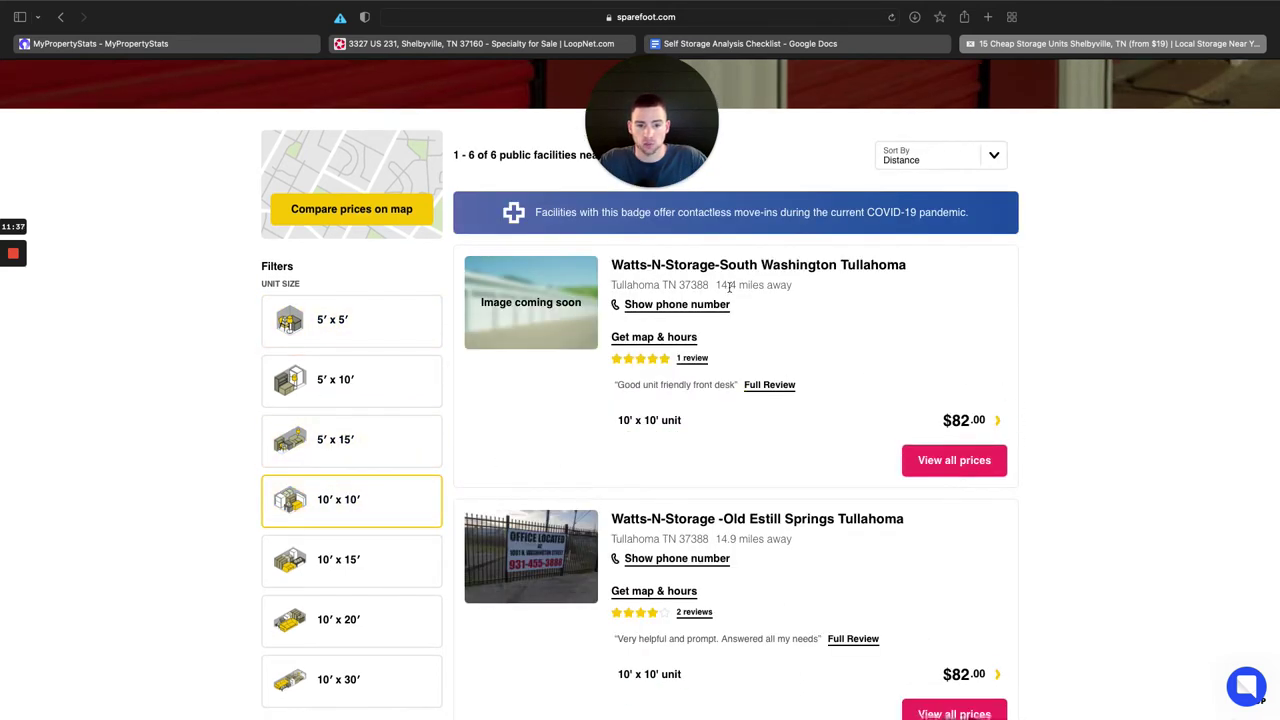
scroll(730, 515, down, 1)
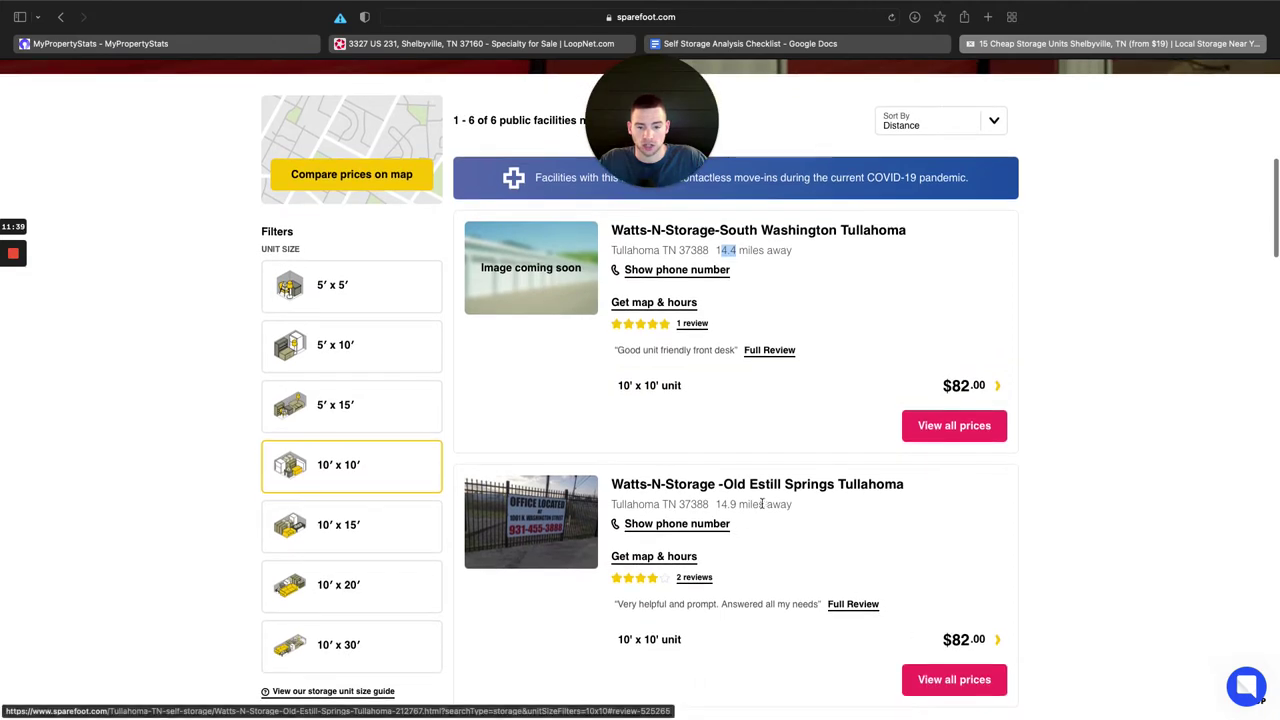
scroll(928, 638, down, 6)
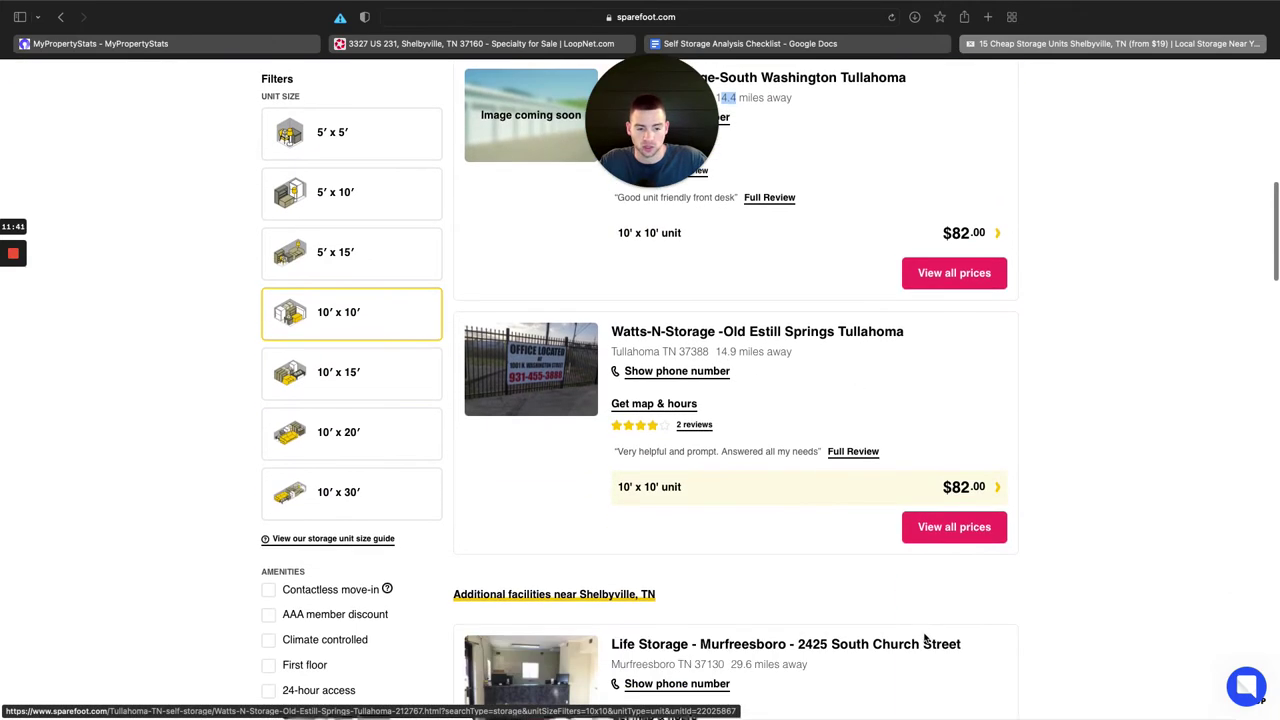
scroll(909, 280, up, 6)
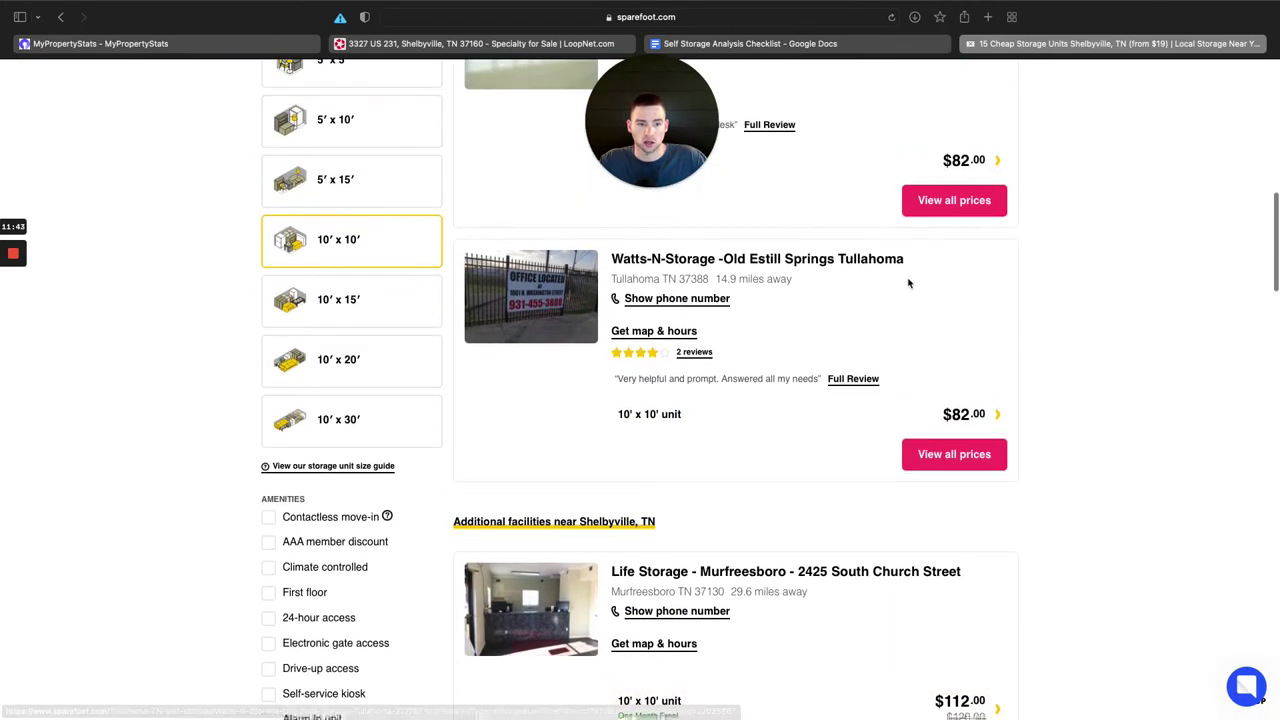
click(295, 47)
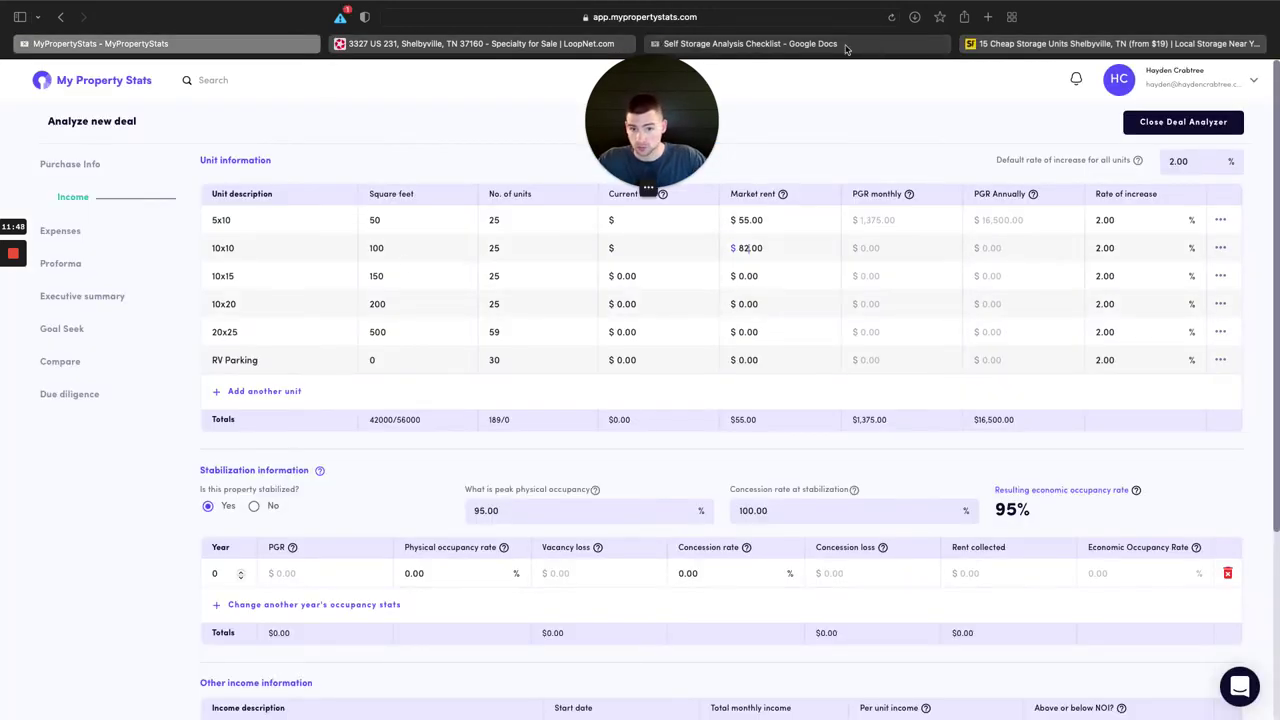
Filter the SpareFoot facilities to 10' x 15' units and review the distances and rents of the listed competitors.
click(1110, 43)
click(338, 512)
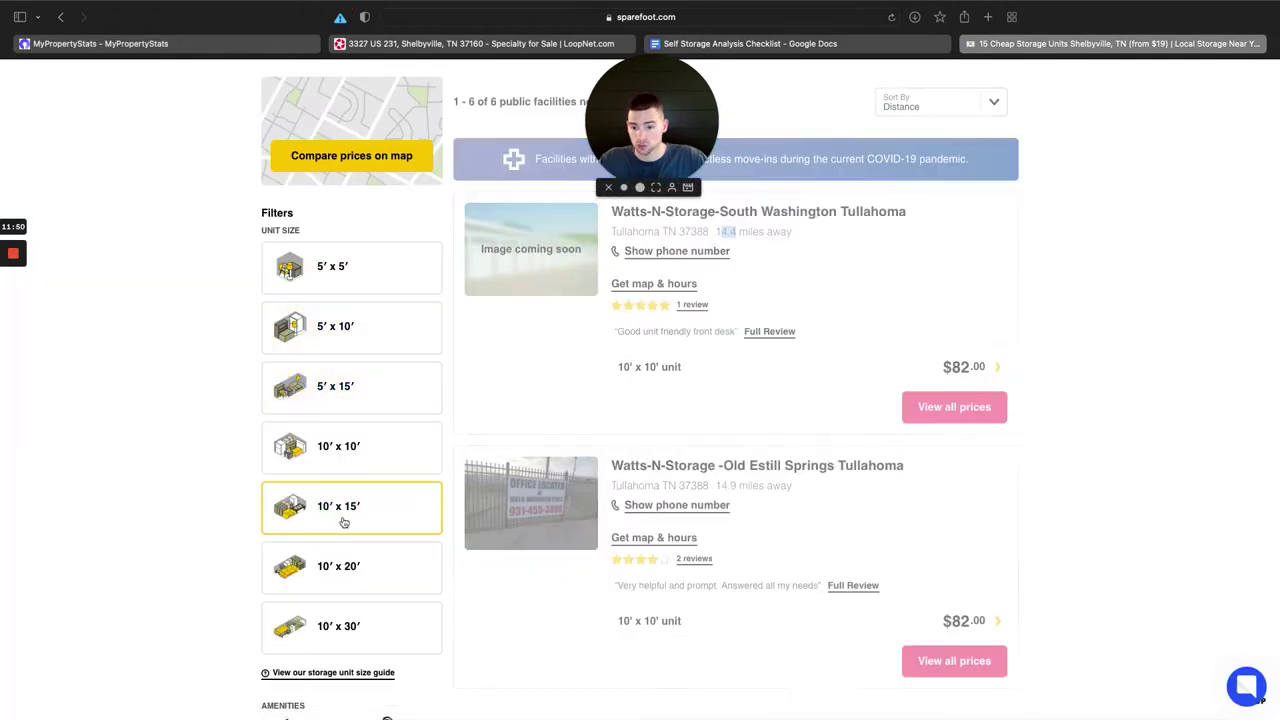
scroll(898, 387, up, 2)
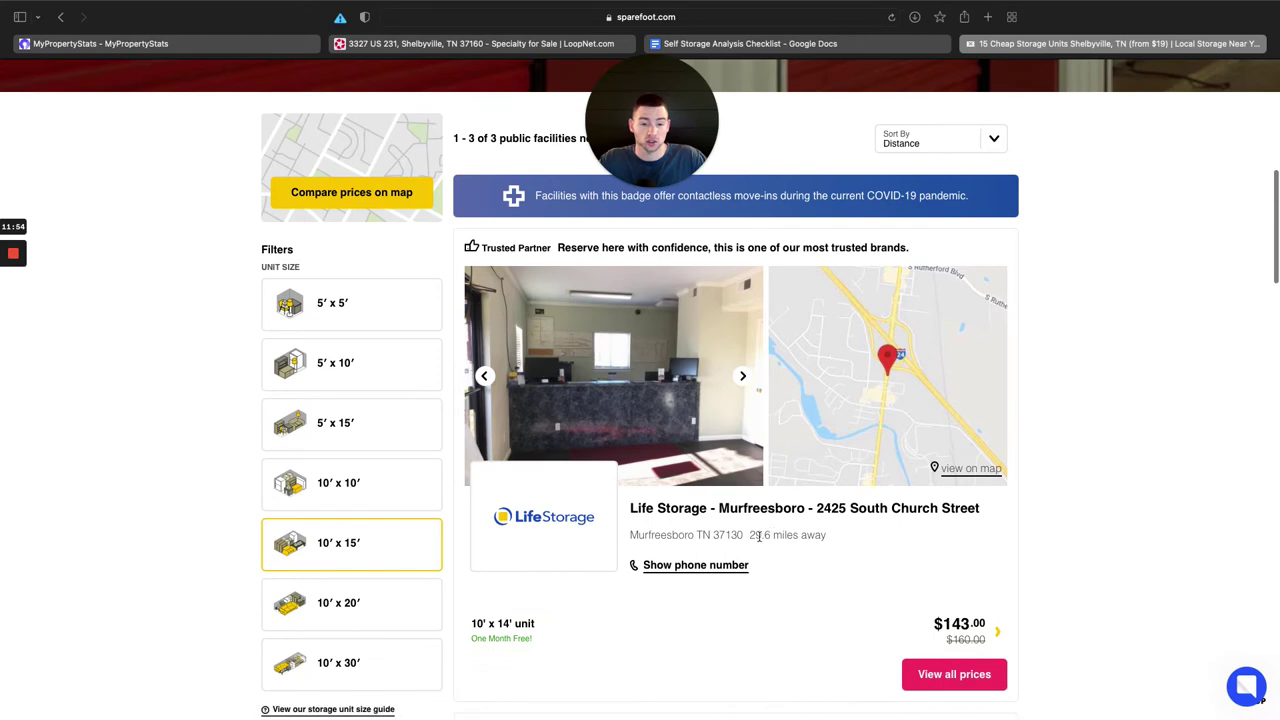
scroll(945, 556, down, 7)
scroll(940, 558, down, 2)
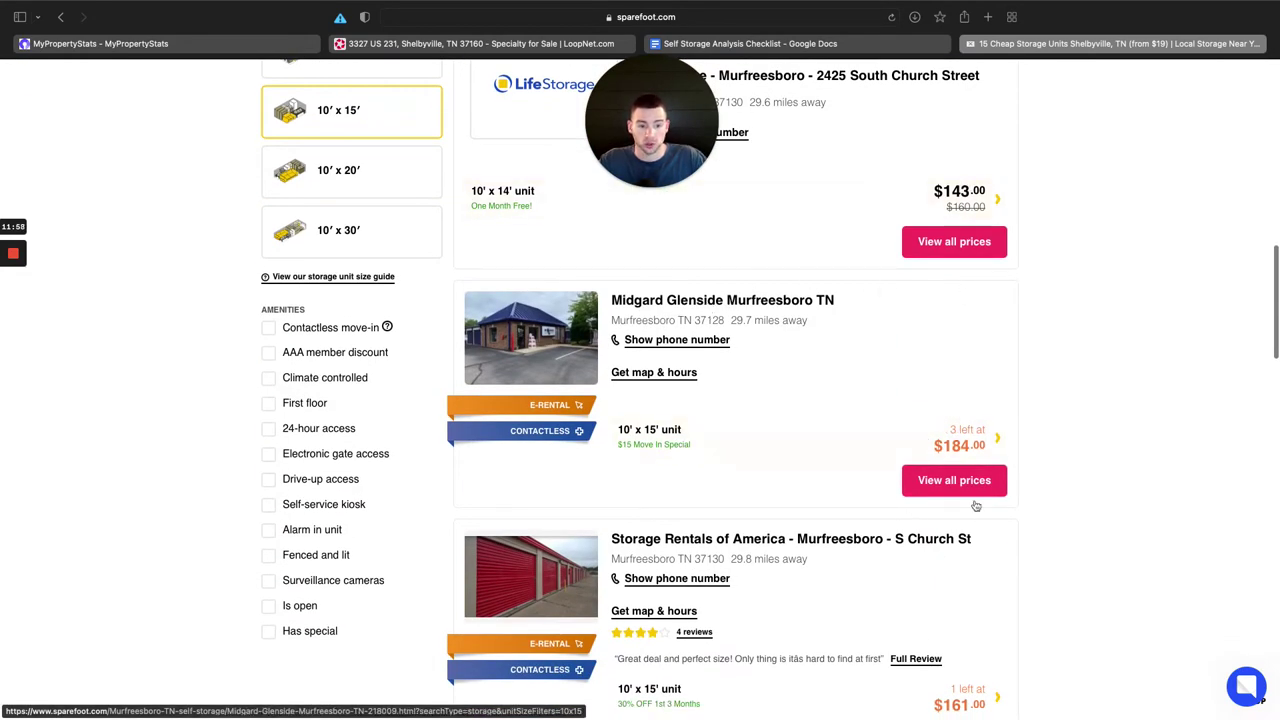
scroll(976, 506, down, 3)
scroll(960, 574, down, 2)
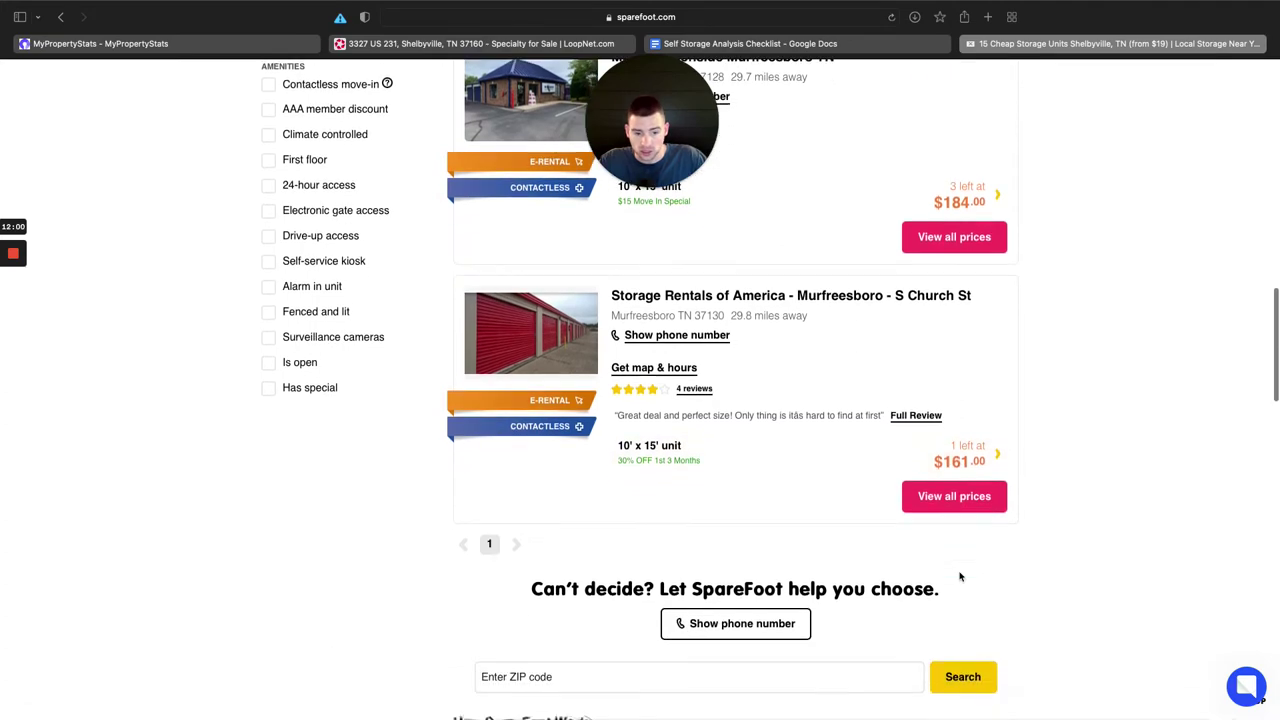
scroll(960, 577, up, 7)
scroll(960, 550, up, 6)
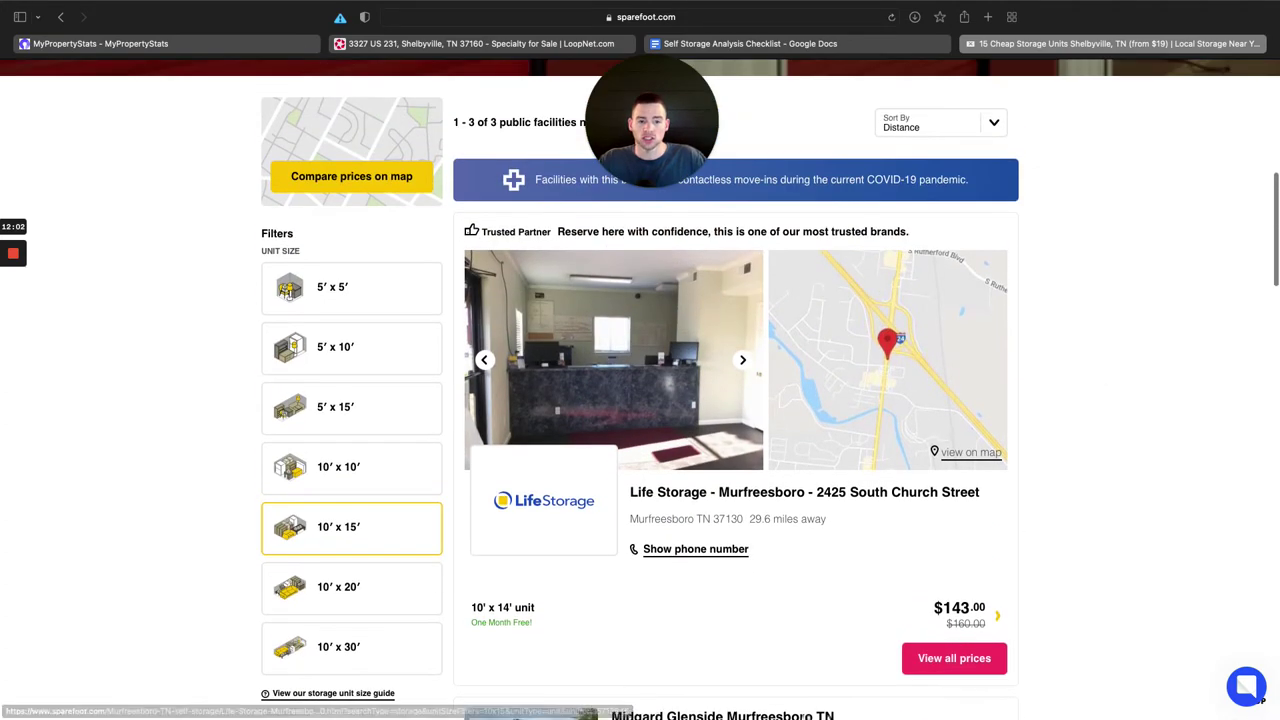
Return to My Property Stats and set the 10x15 market rent to $143.00.
key(ctrl+Tab)
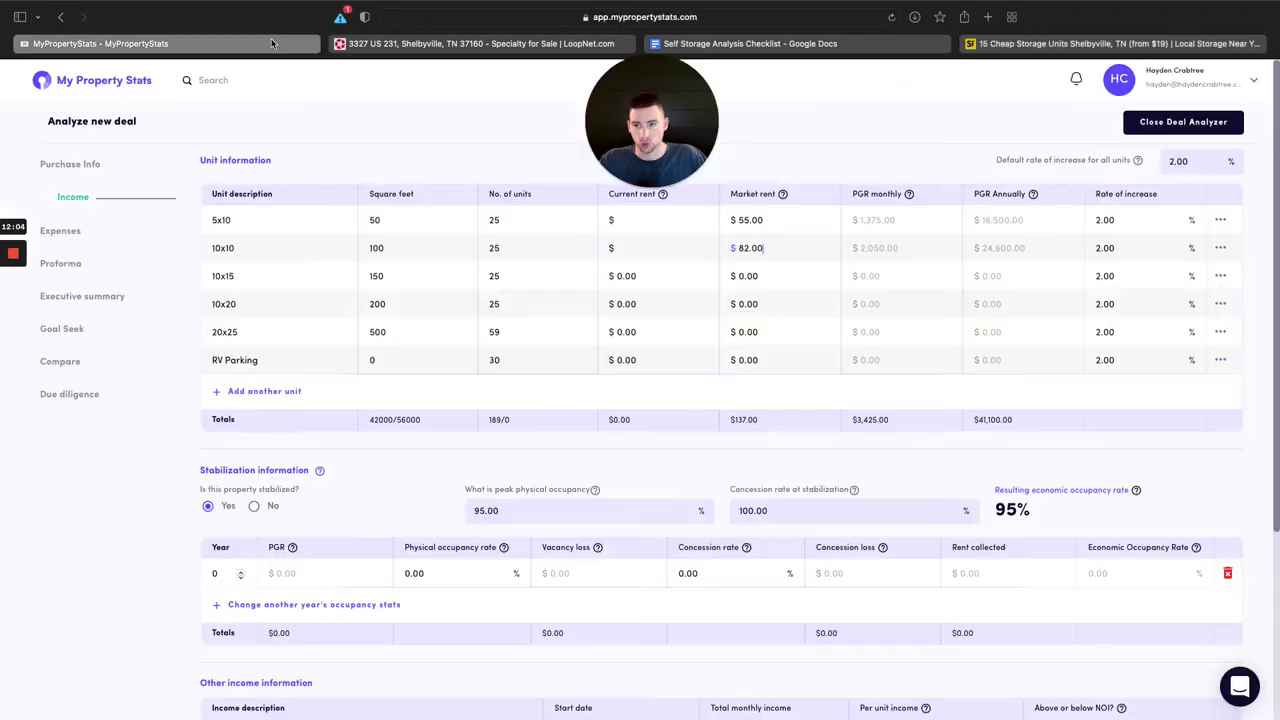
click(740, 276)
text(143)
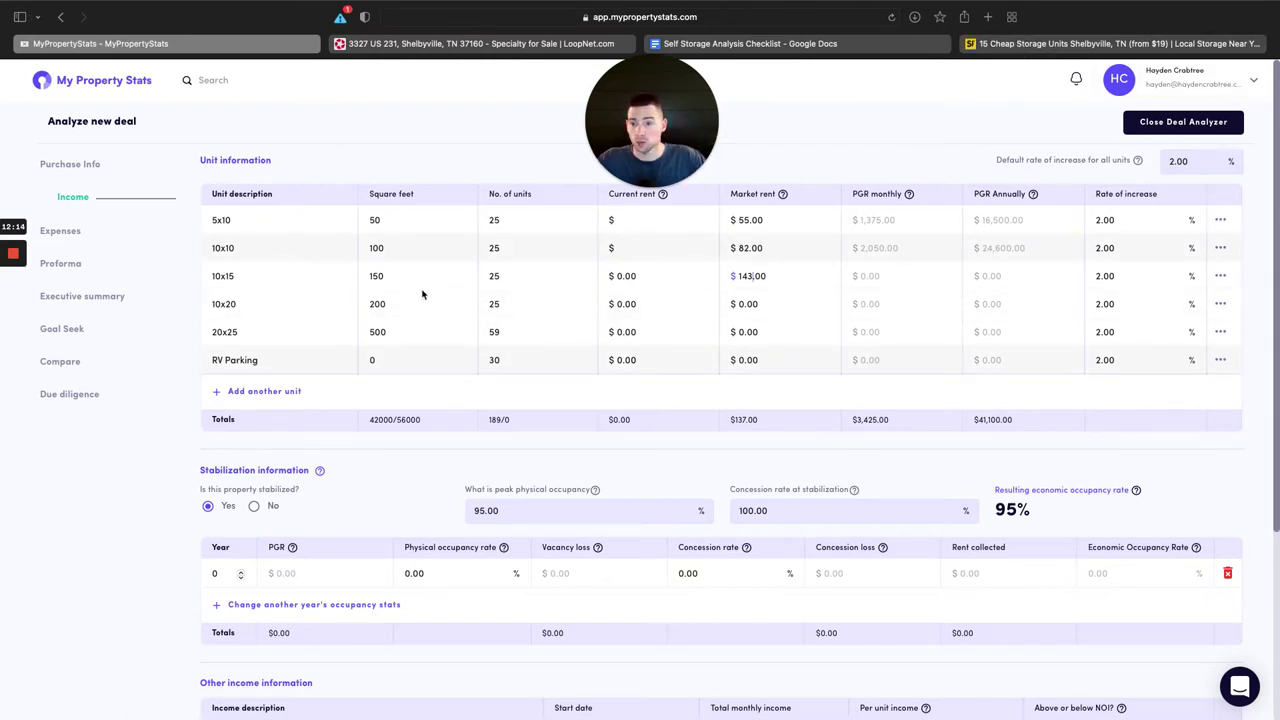
Filter the SpareFoot facilities to 10' x 20' units and compare the rents of the Tullahoma and Murfreesboro competitors.
click(1022, 50)
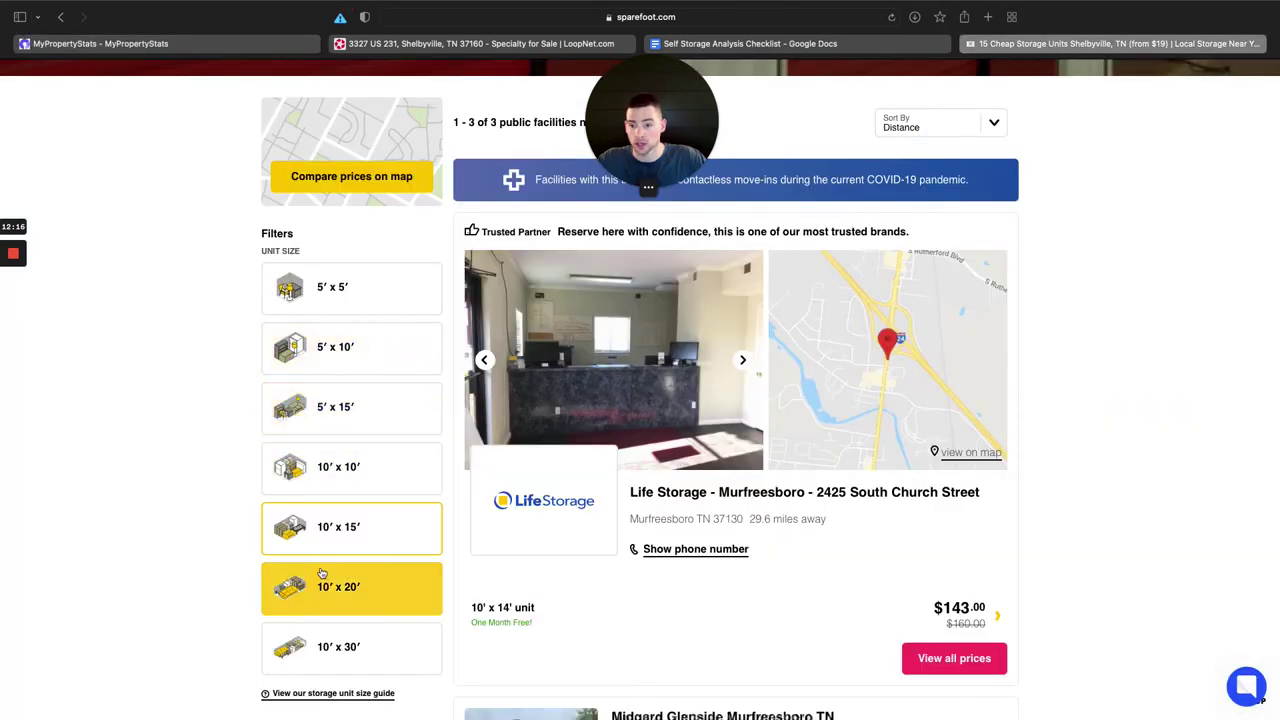
click(374, 587)
scroll(890, 480, up, 3)
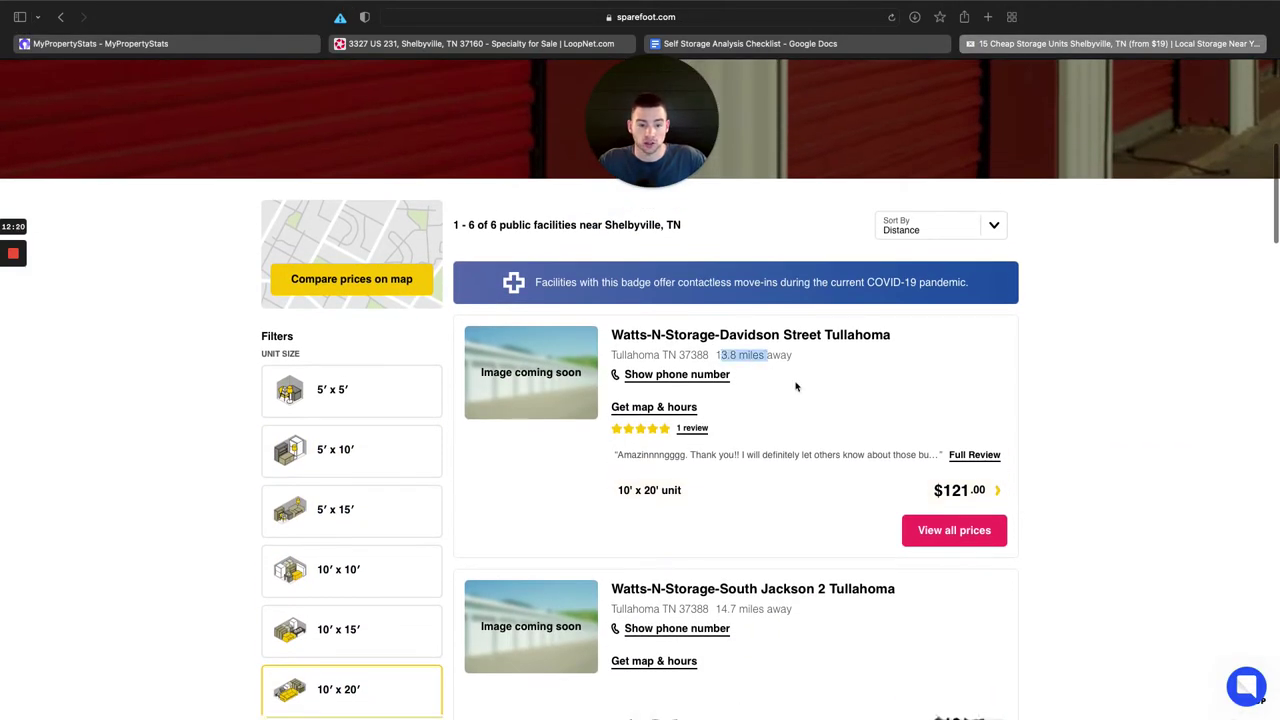
scroll(663, 503, down, 5)
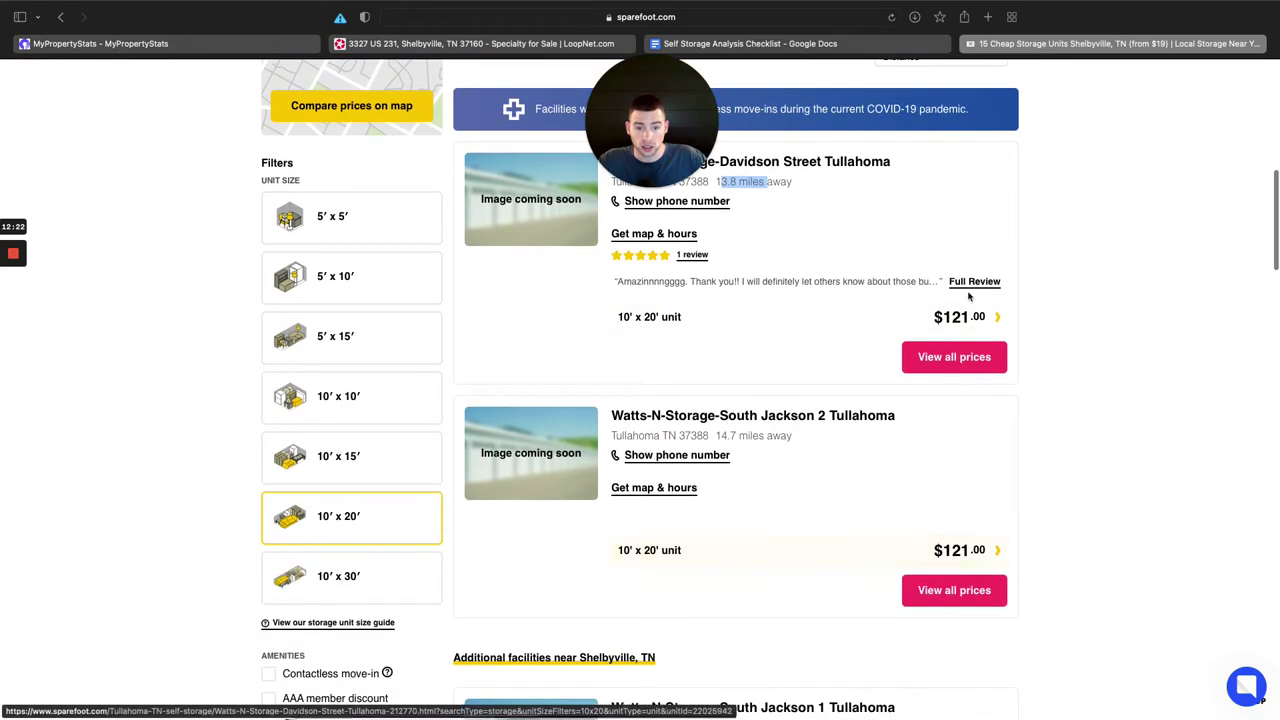
scroll(951, 574, down, 5)
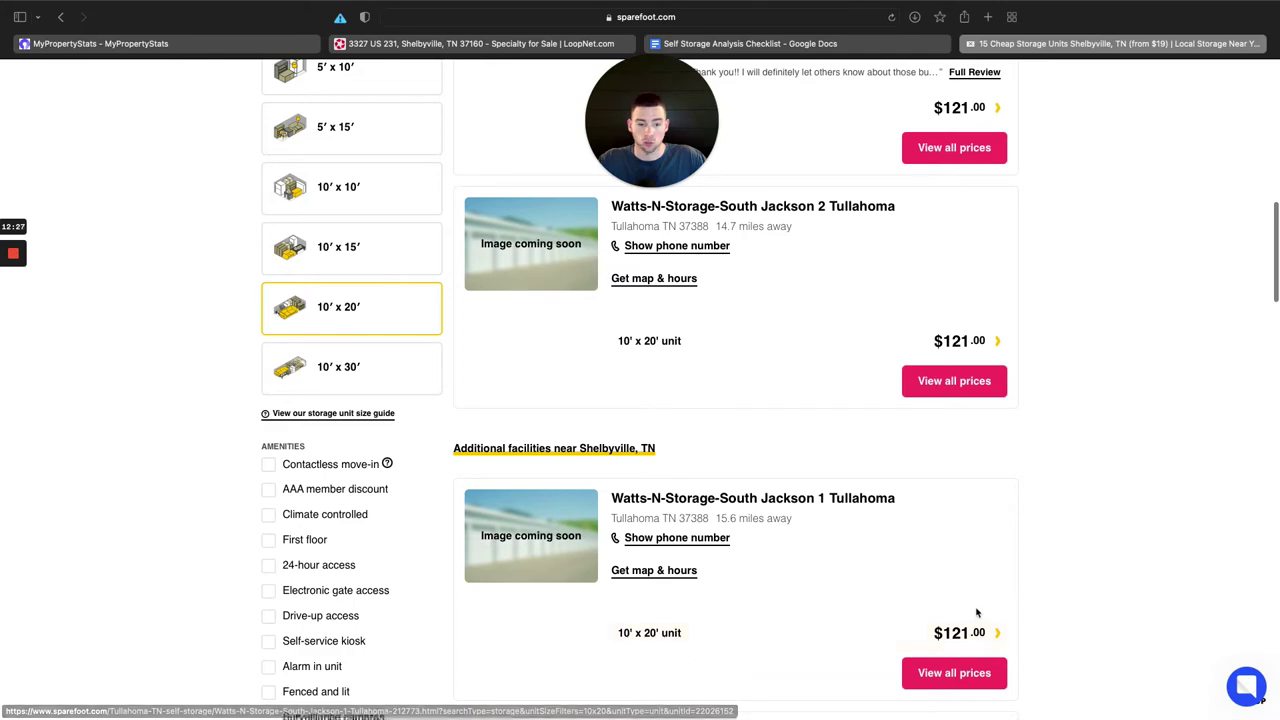
scroll(977, 600, down, 1)
scroll(934, 566, up, 8)
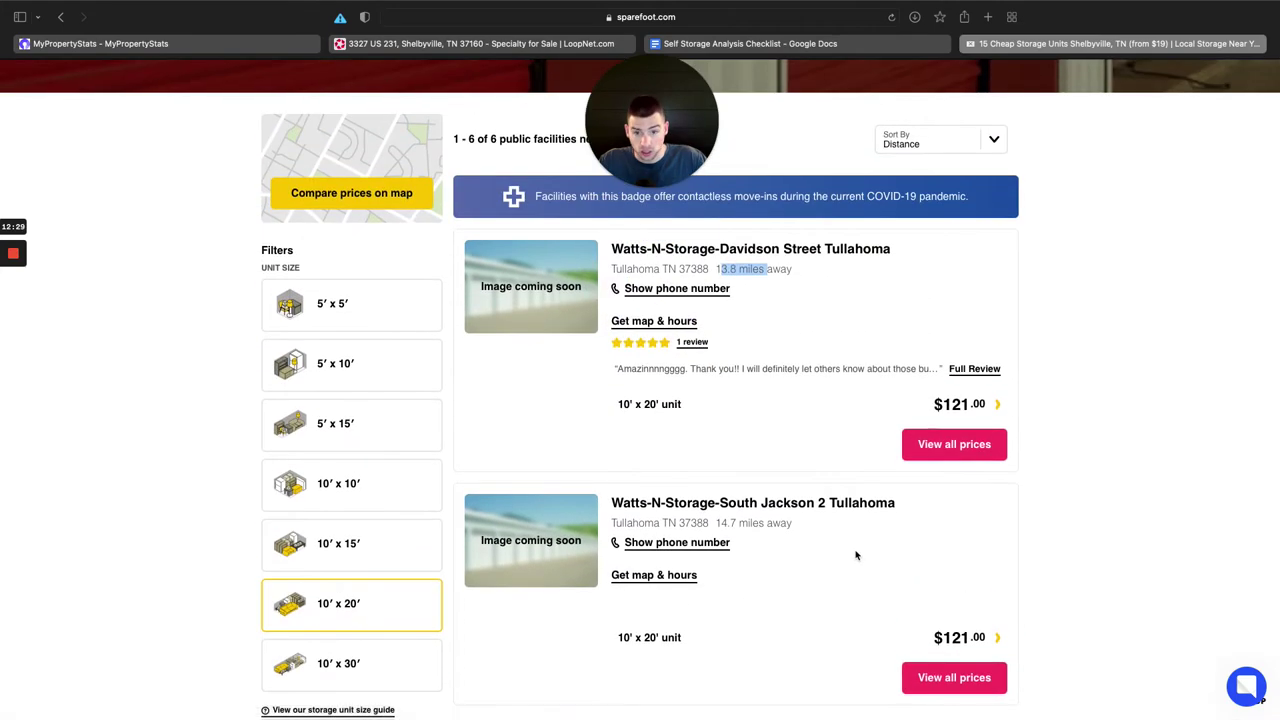
scroll(851, 554, down, 1)
scroll(755, 330, down, 3)
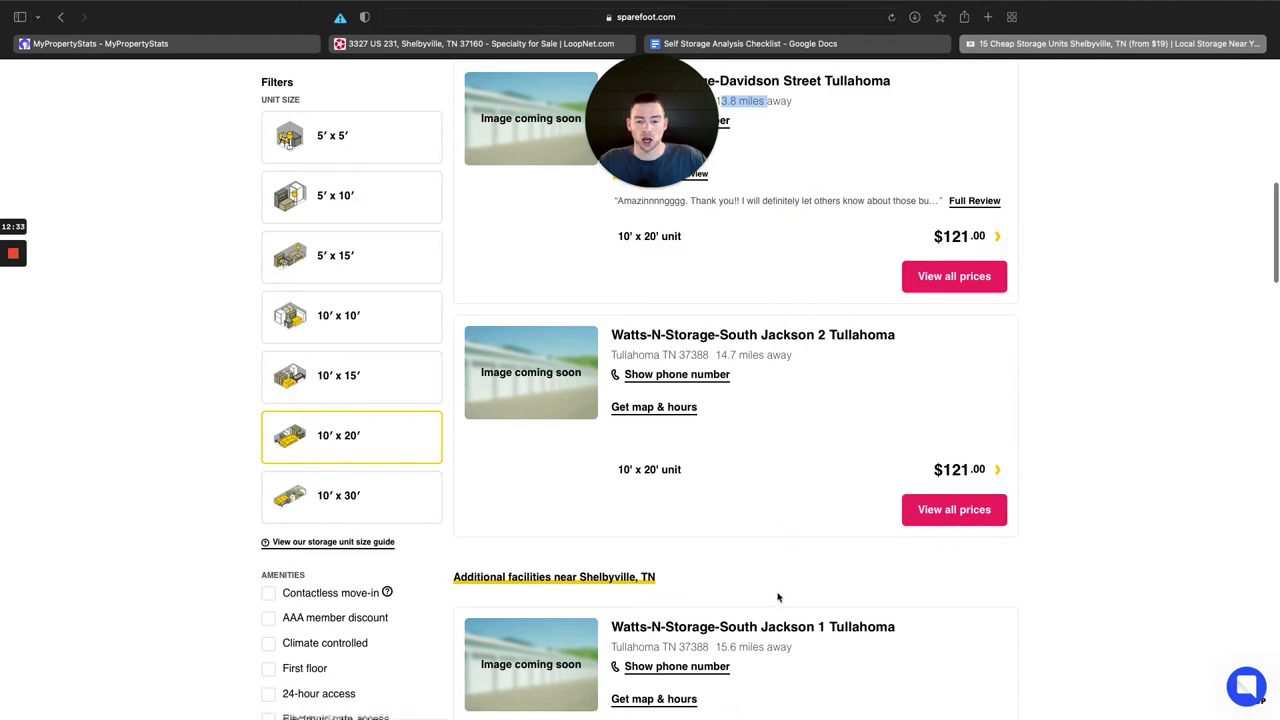
scroll(788, 530, down, 12)
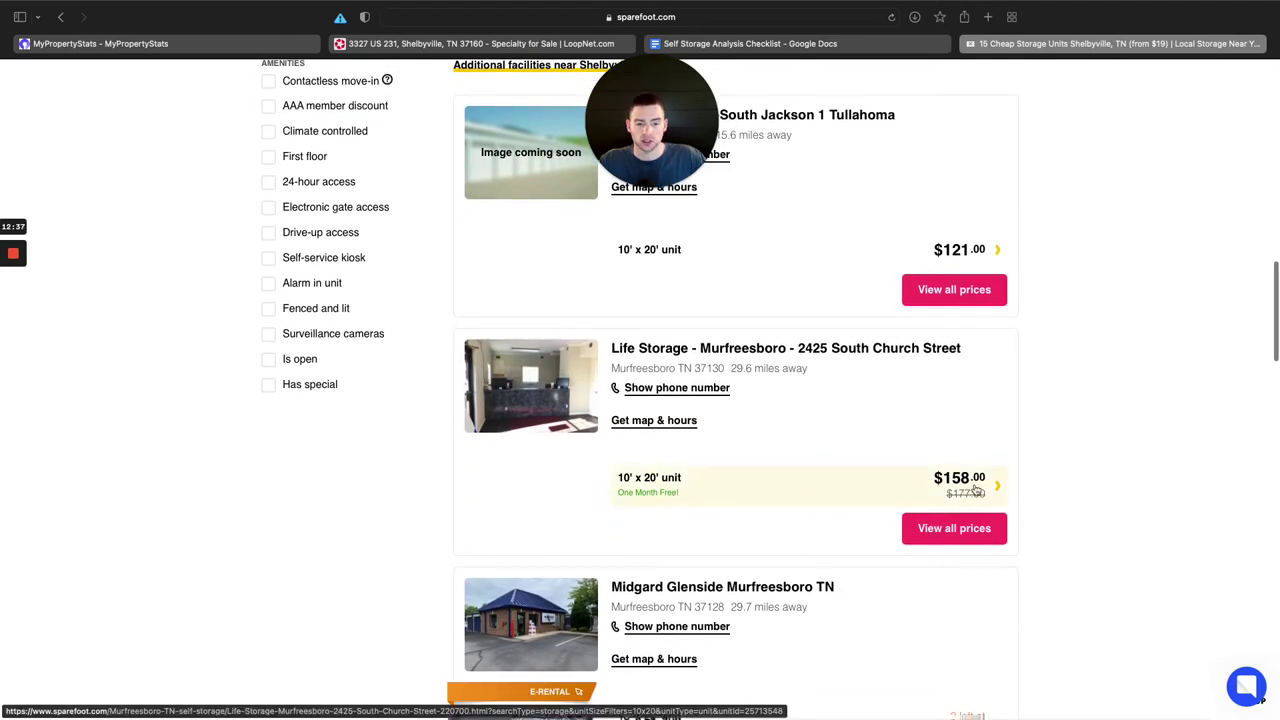
scroll(977, 490, up, 6)
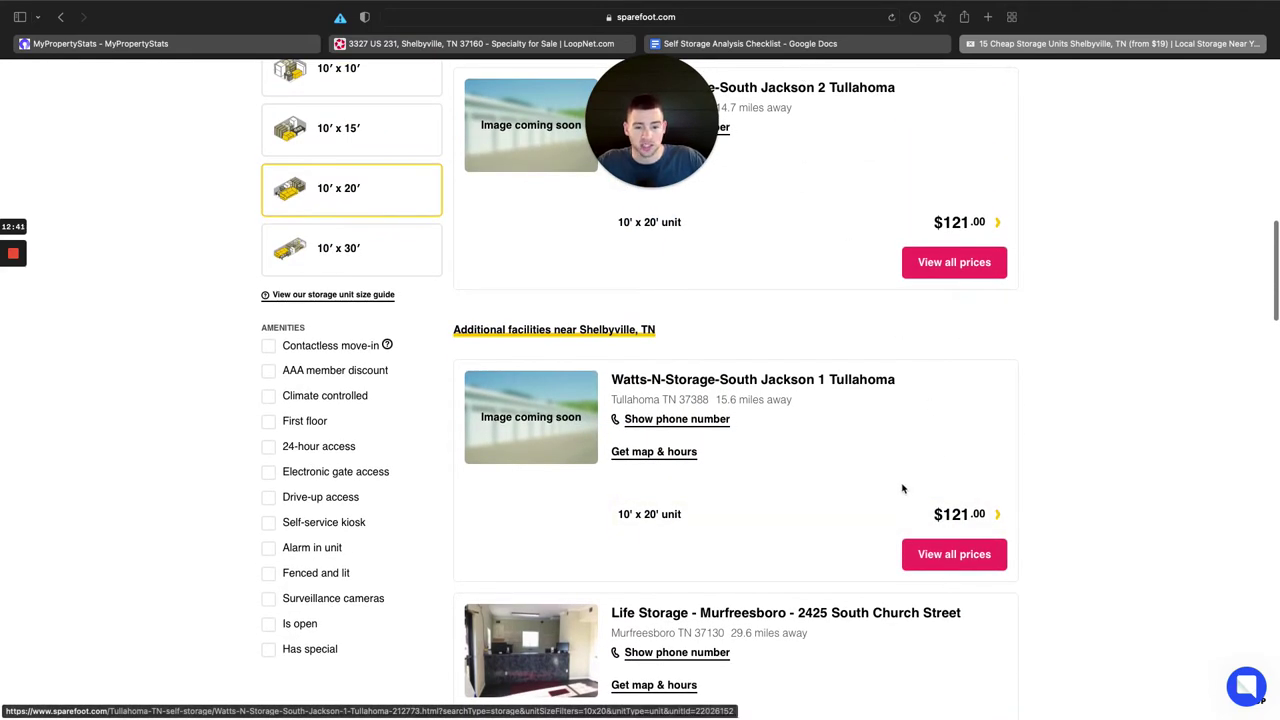
scroll(653, 597, up, 1)
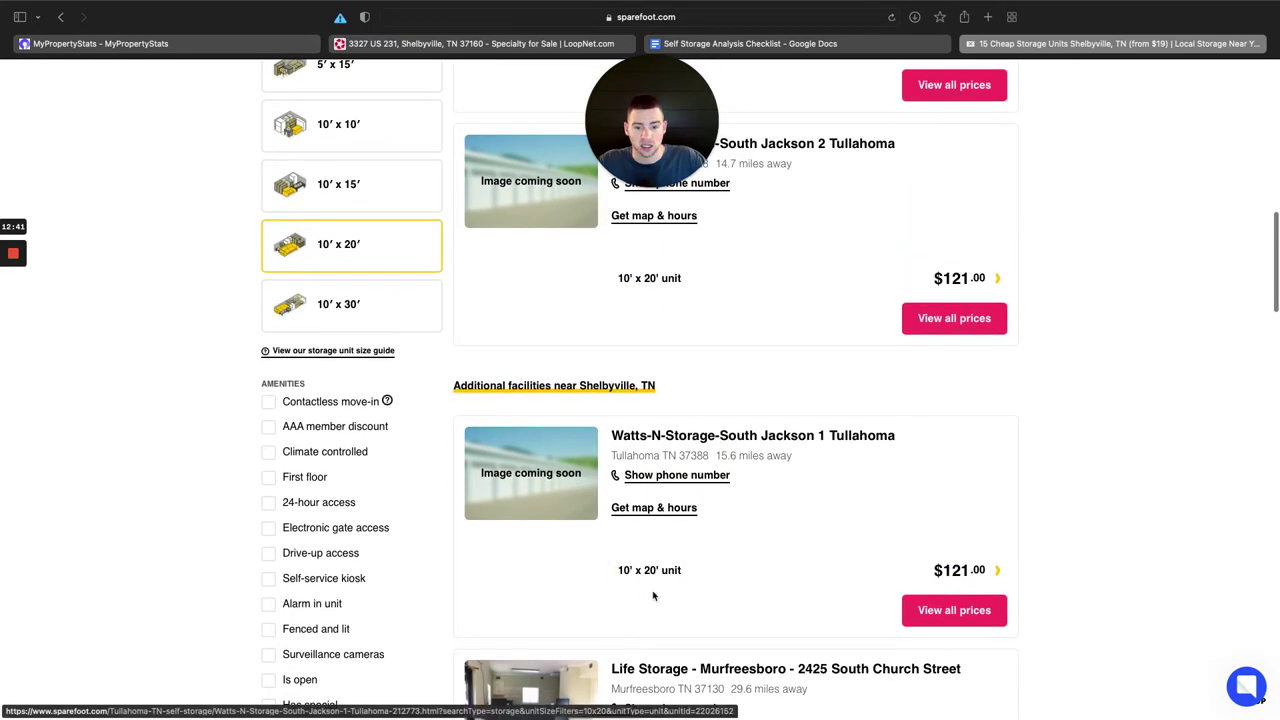
In My Property Stats, set the market rent of the 10x15 units to $110.00 and of the 10x20 units to $125.00.
click(292, 44)
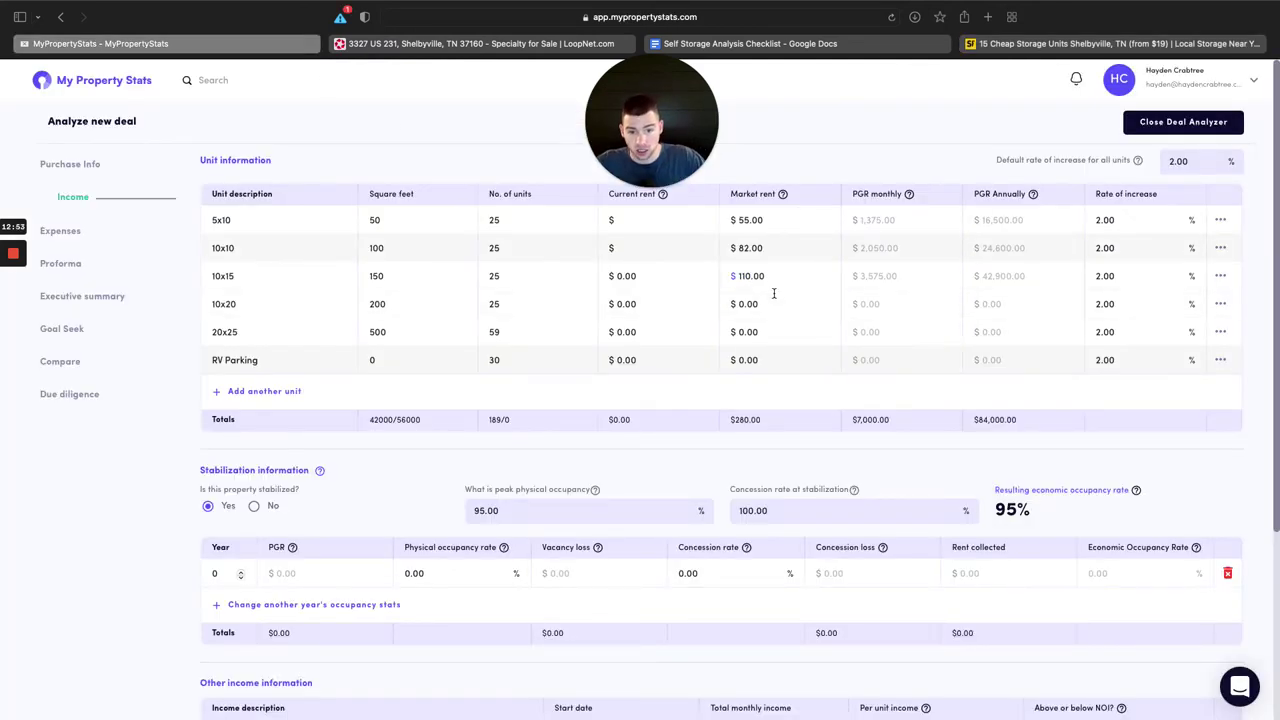
click(740, 311)
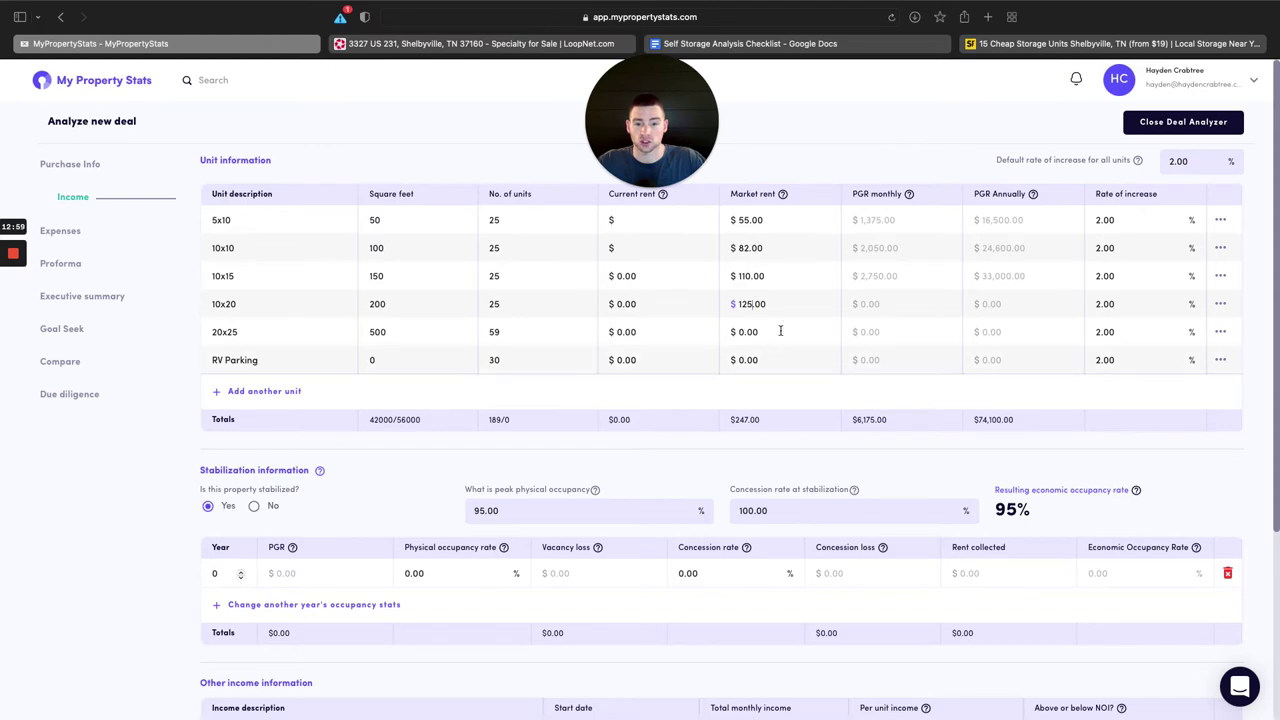
Switch back to SpareFoot and filter the Shelbyville facilities to 10' x 30' units.
click(1110, 43)
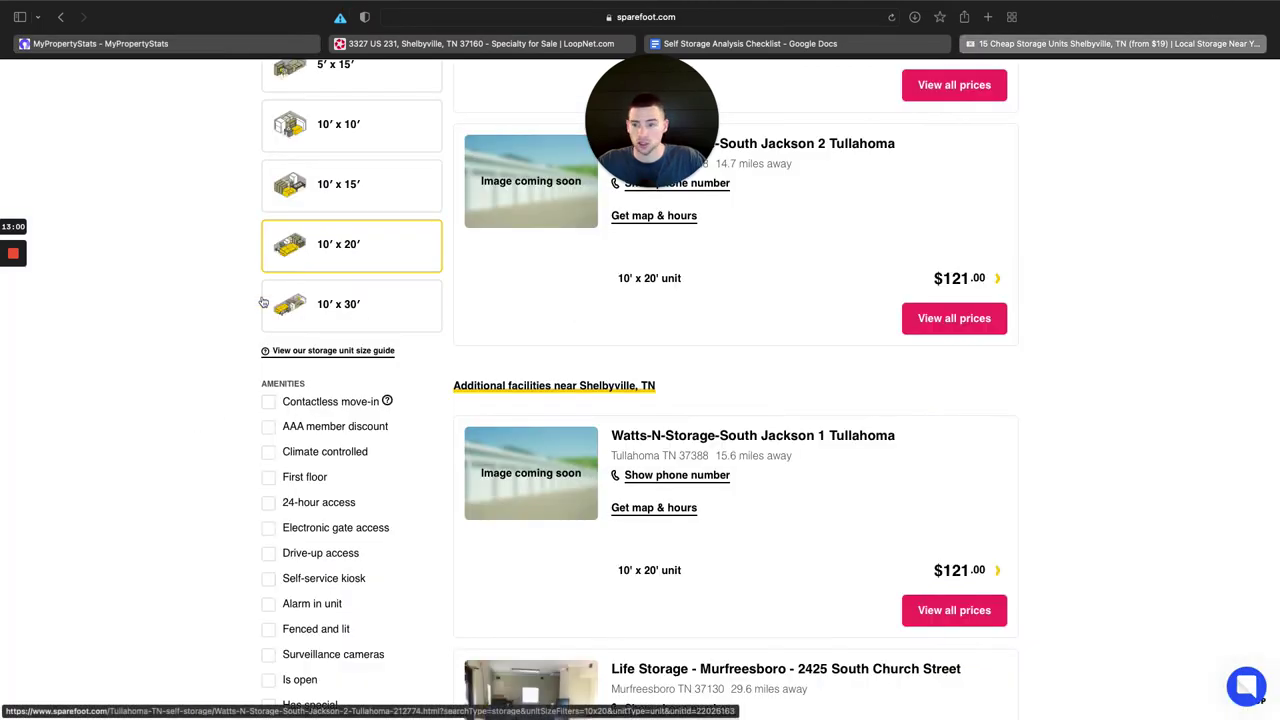
click(367, 352)
click(345, 322)
click(345, 318)
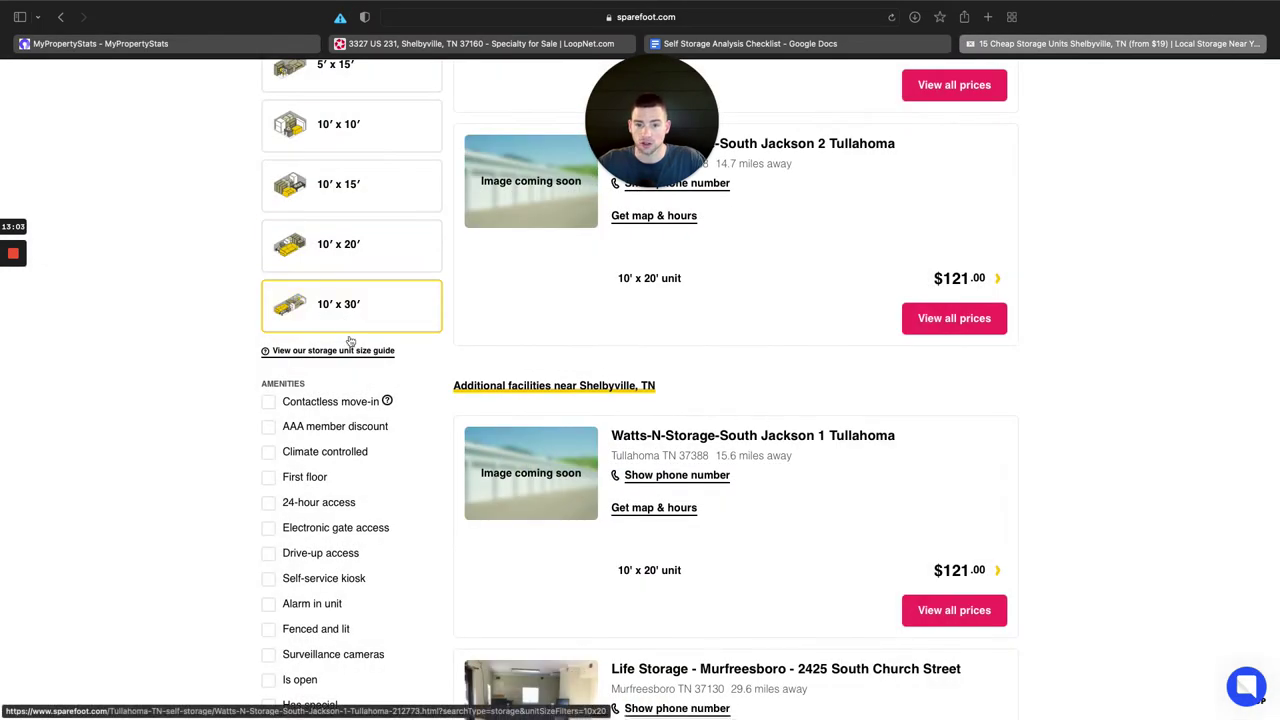
Filter the Shelbyville results to 10' x 30' units, compare the two Murfreesboro facilities' rents, and calculate 15*25 in Spotlight for the unit area.
click(360, 322)
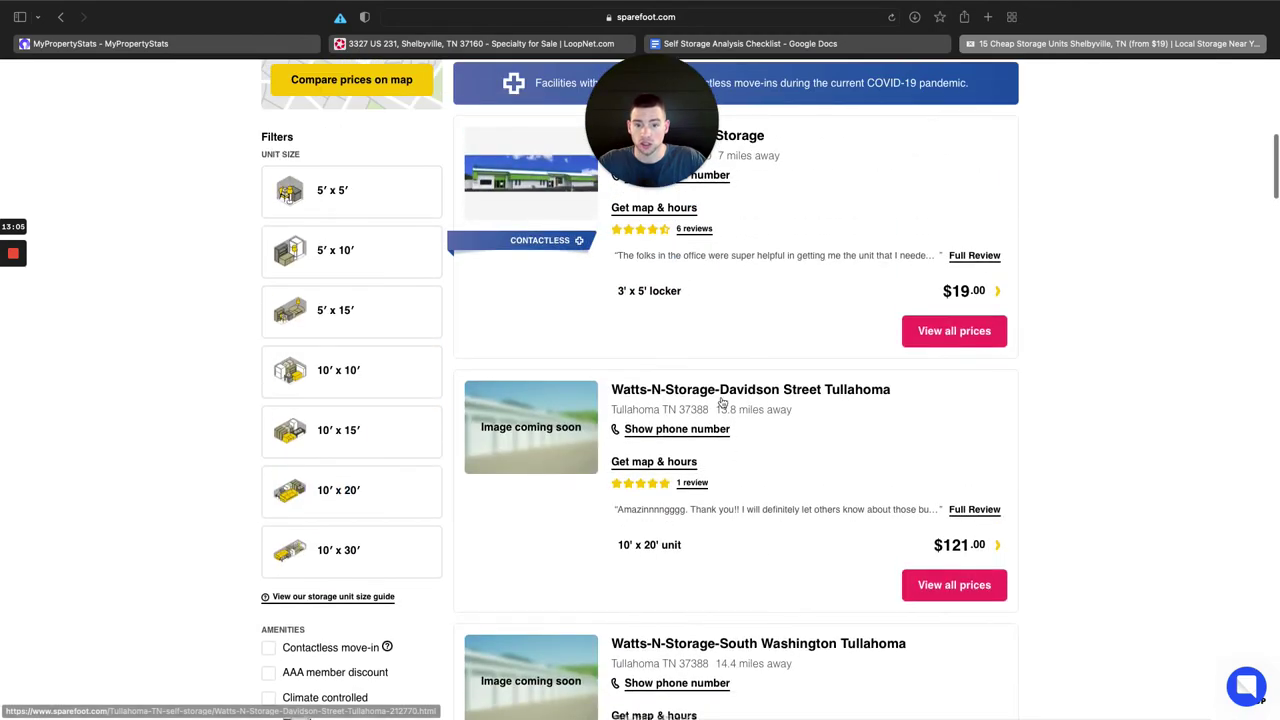
click(366, 575)
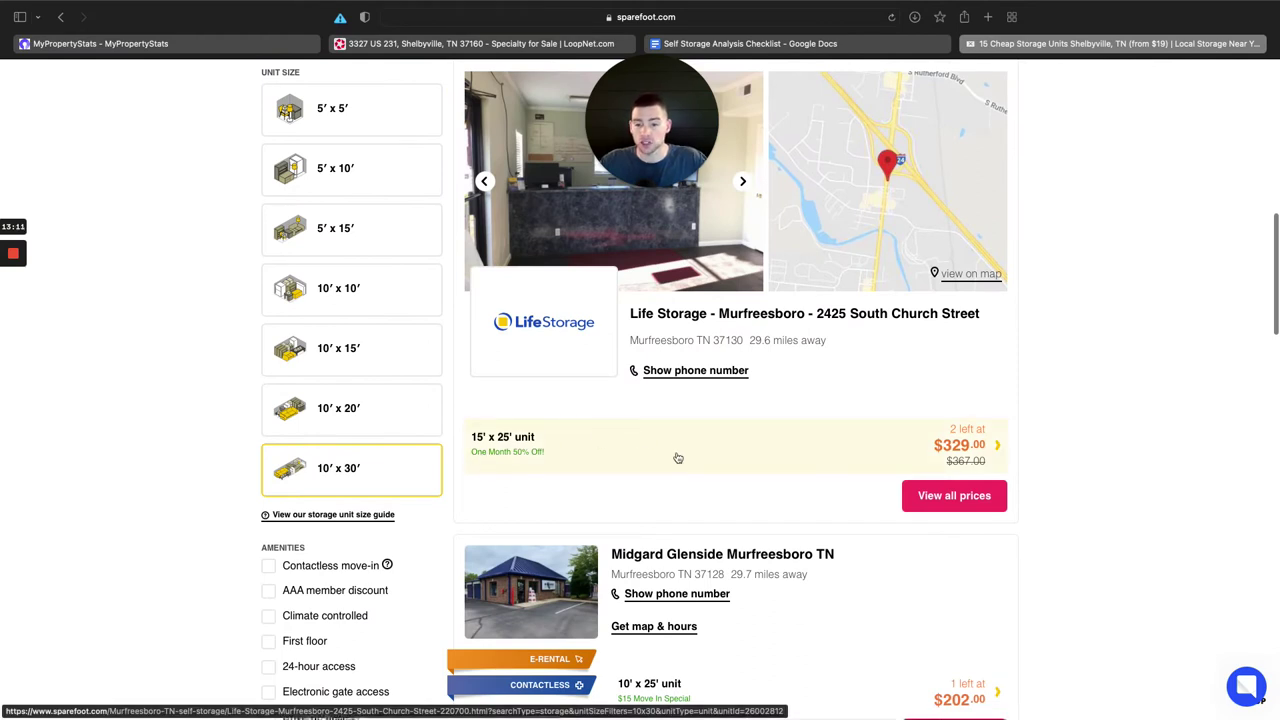
key(super+space)
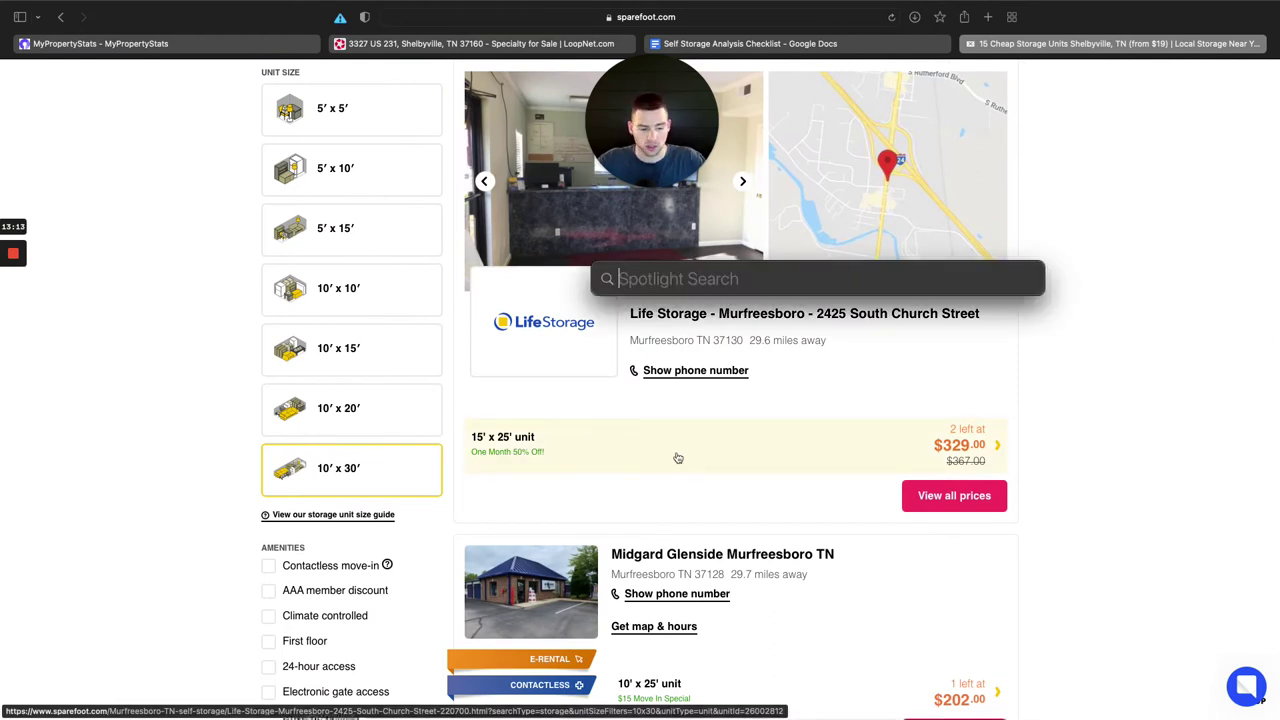
text(15*25)
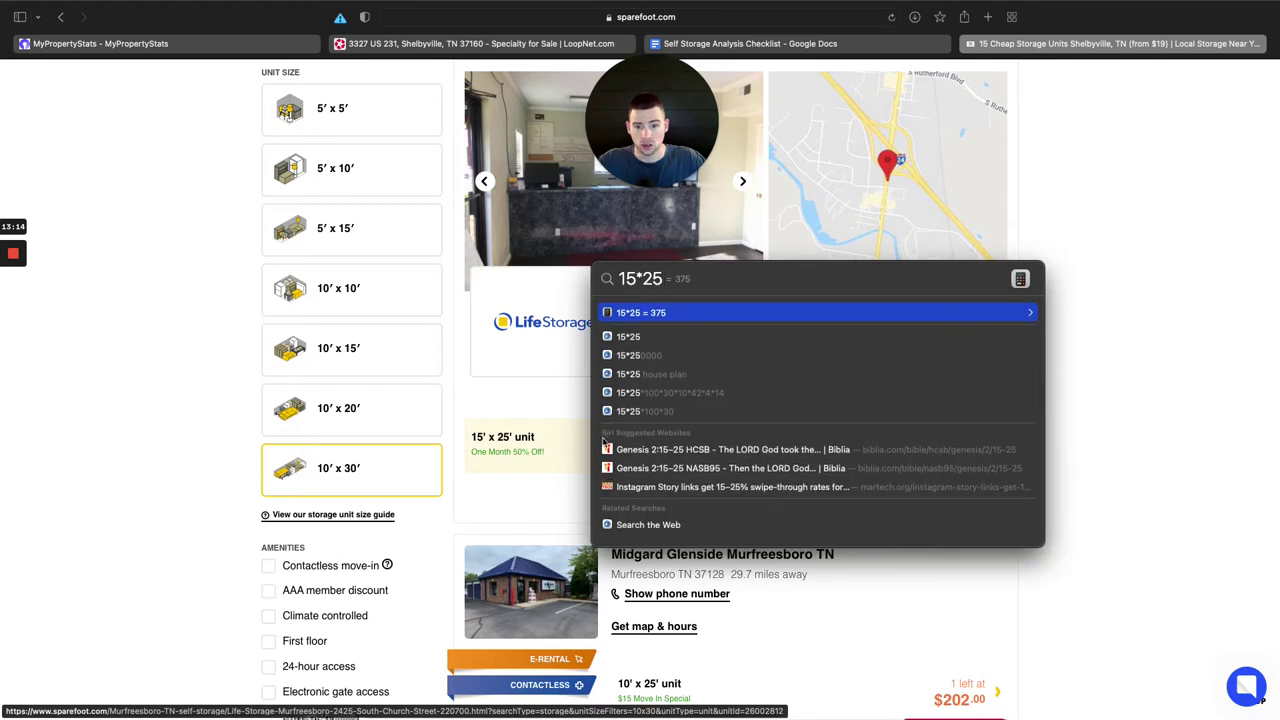
key(Escape)
scroll(1124, 450, down, 1)
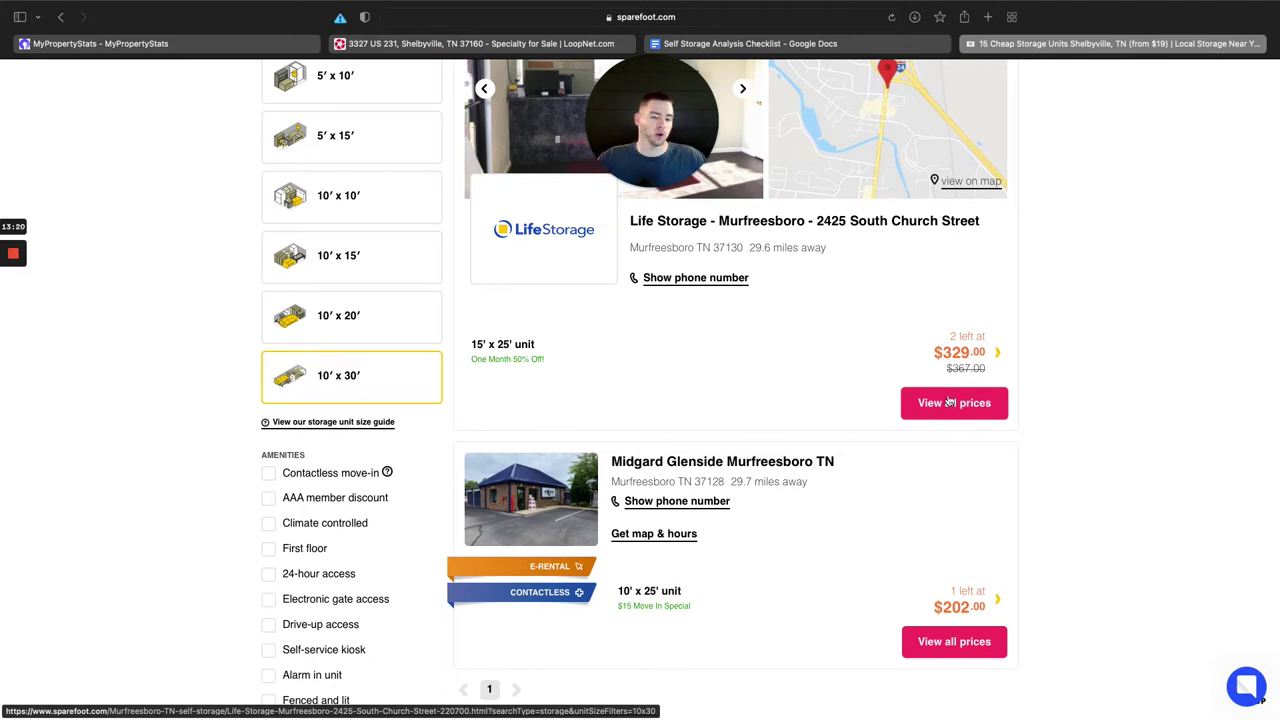
Check the 20x25 unit row in My Property Stats against the large-unit details in the LoopNet listing.
click(210, 44)
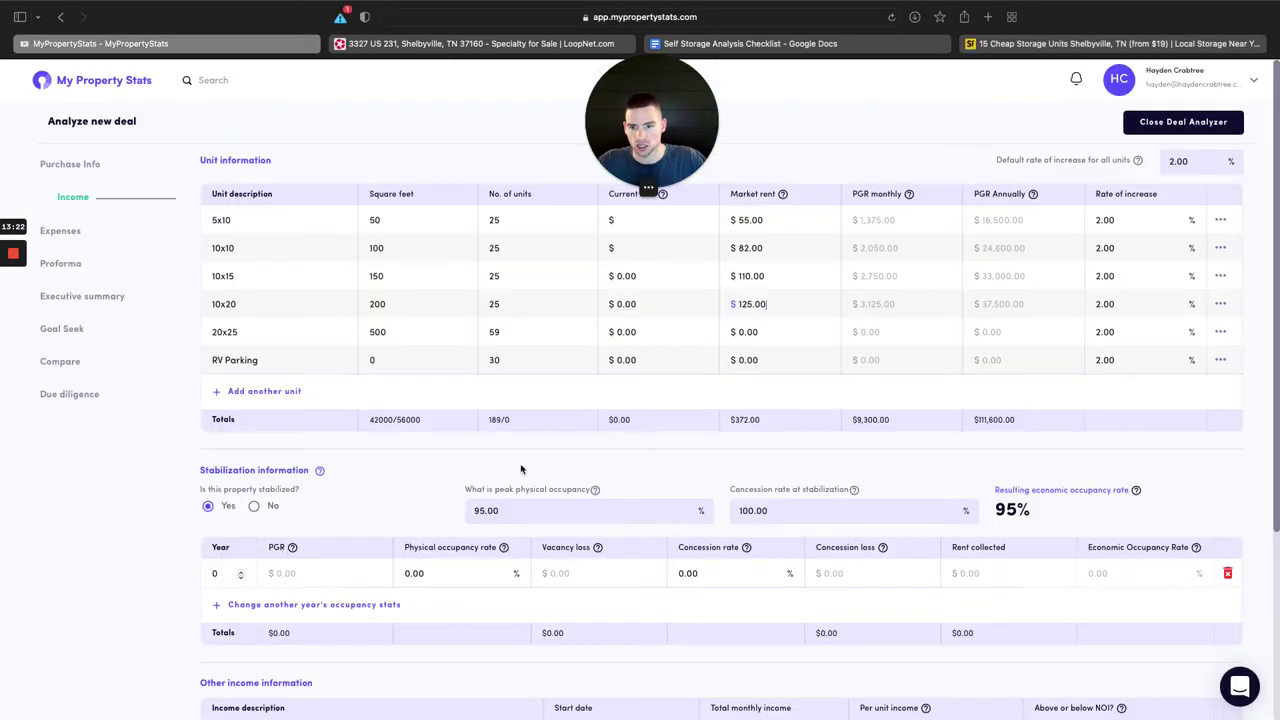
click(517, 44)
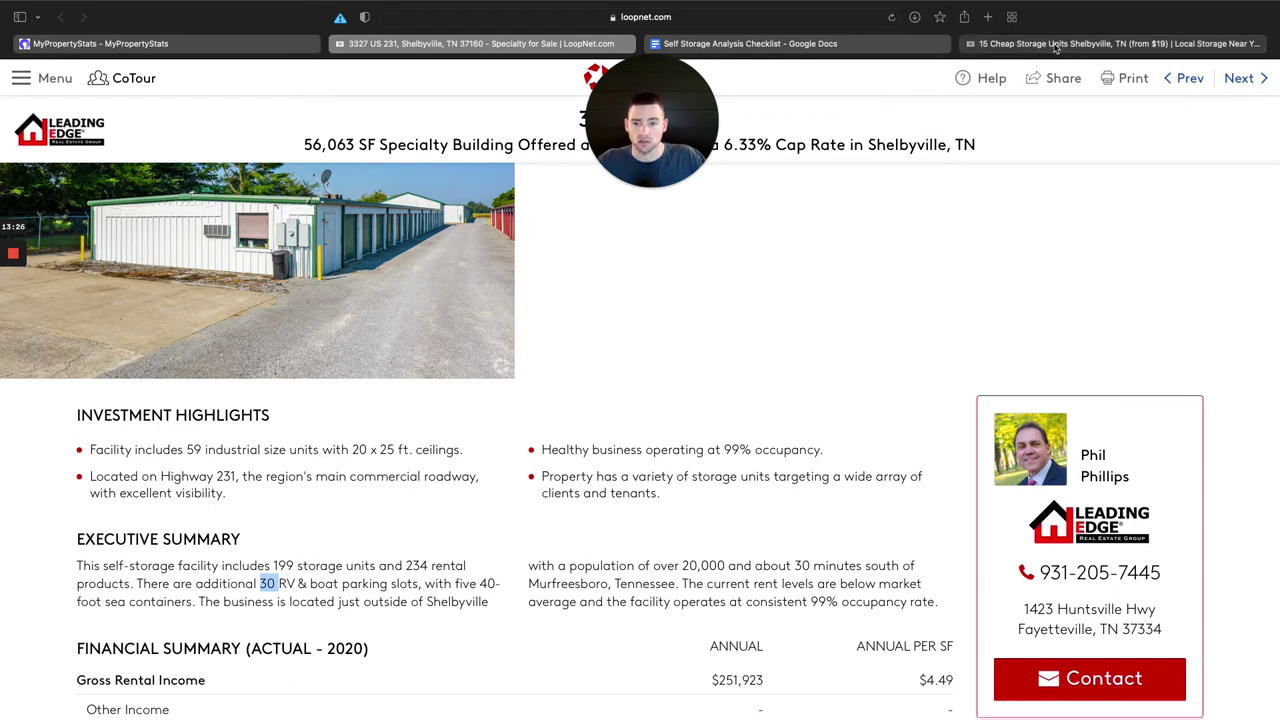
click(248, 48)
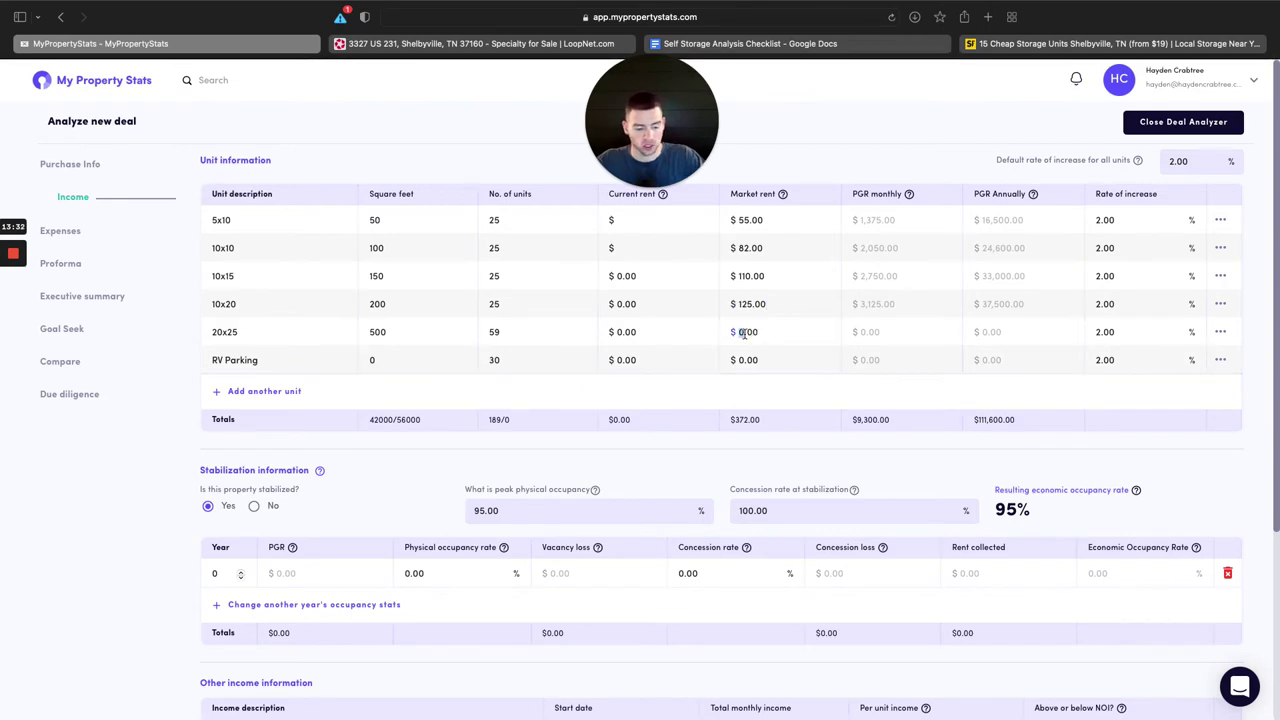
Go back to SpareFoot and search from its home page for RV storage in Shelbyville, TN 37160.
click(1110, 43)
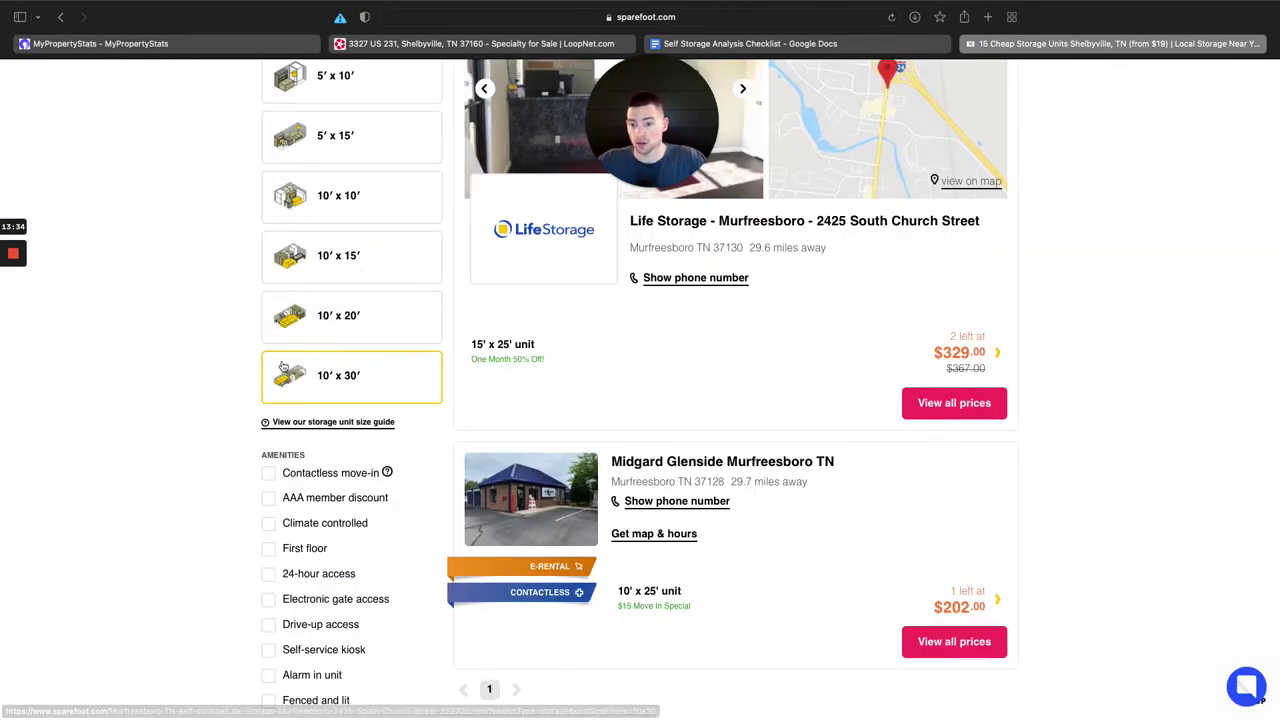
scroll(355, 214, up, 5)
scroll(840, 318, up, 3)
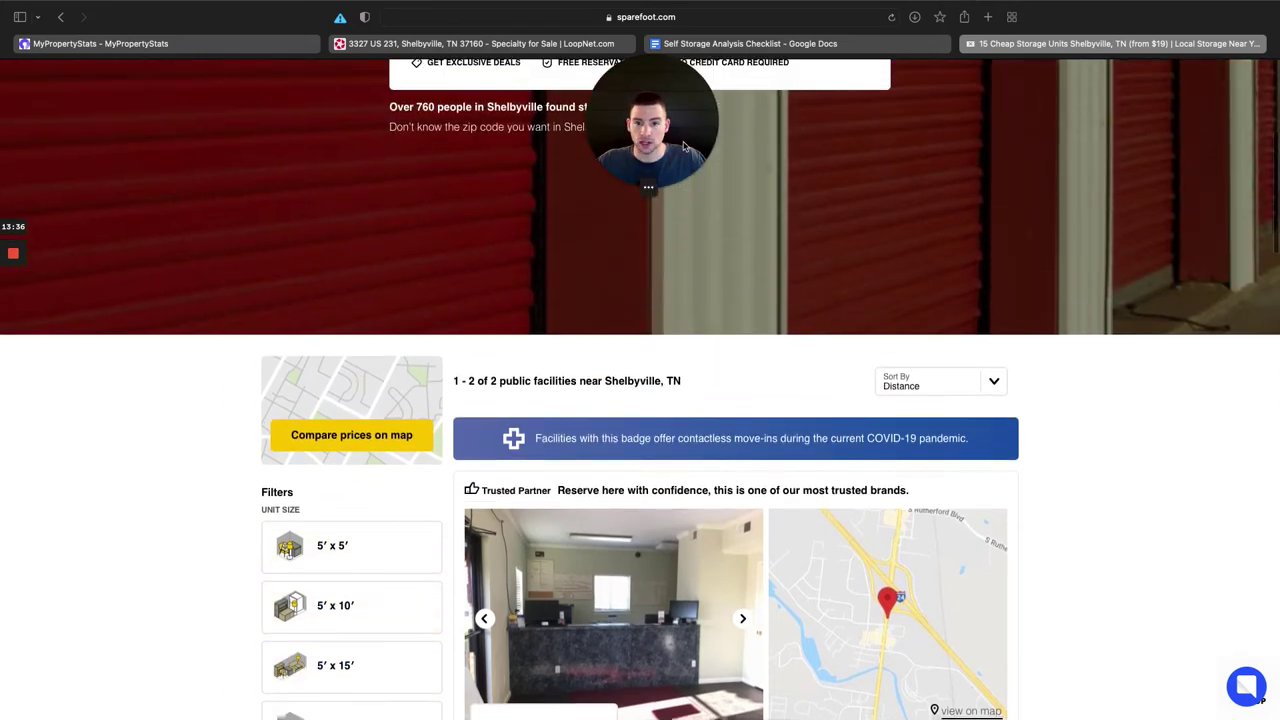
scroll(684, 146, up, 5)
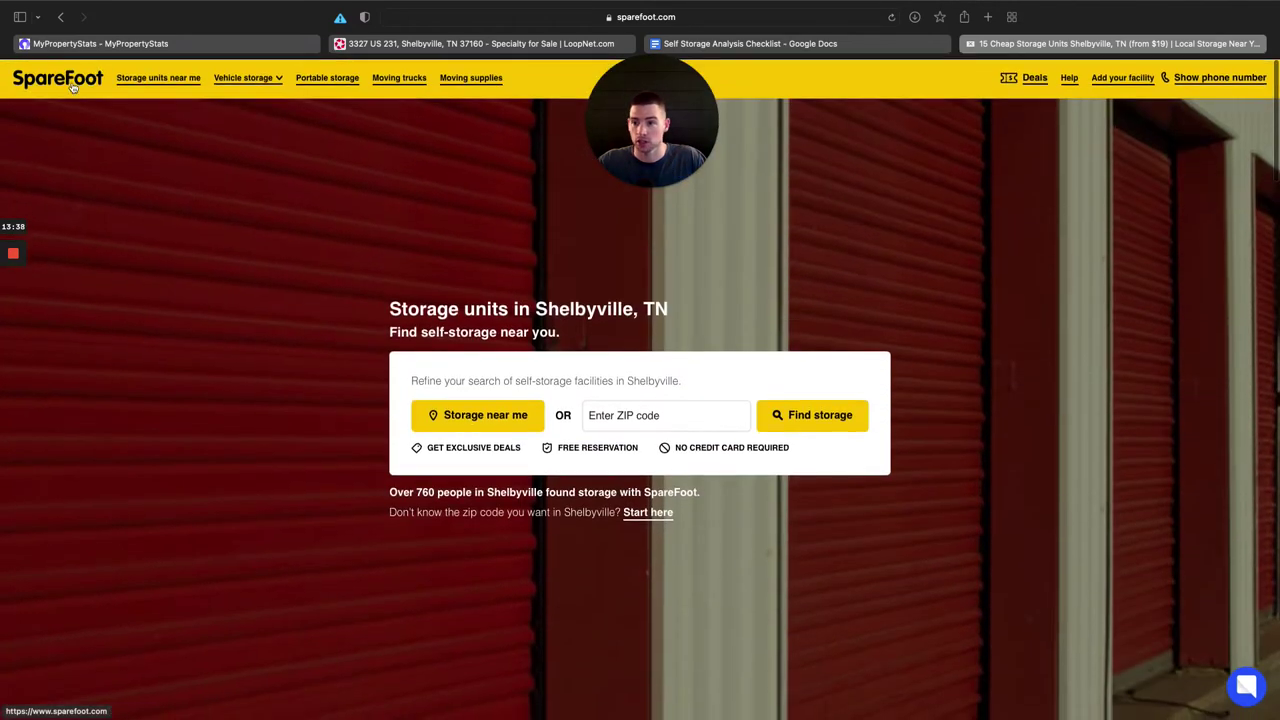
click(73, 88)
click(613, 222)
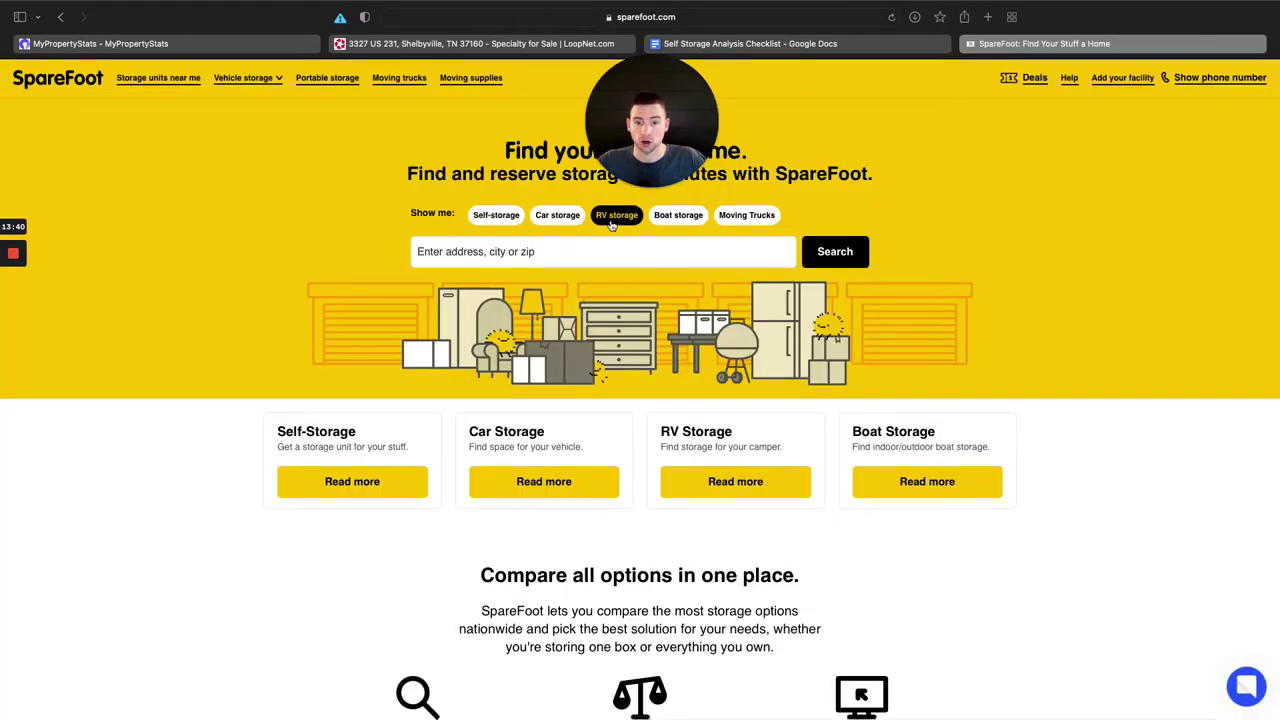
click(519, 248)
text(3)
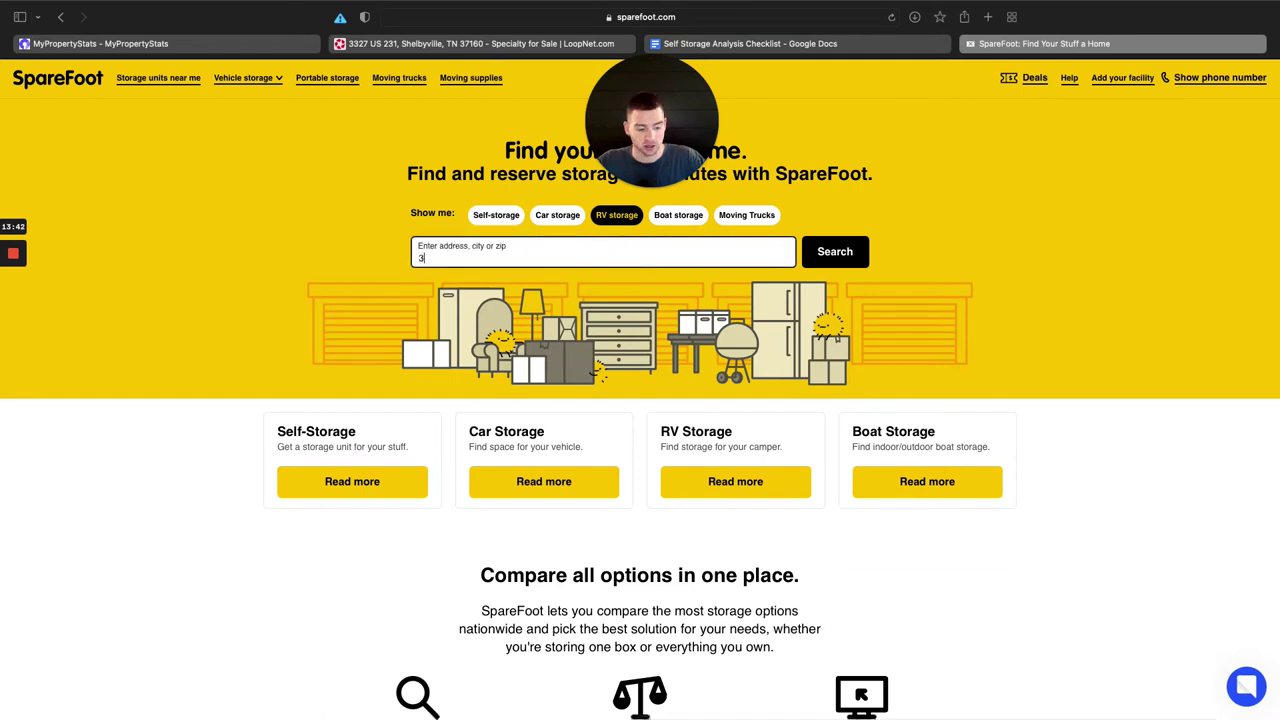
text(7)
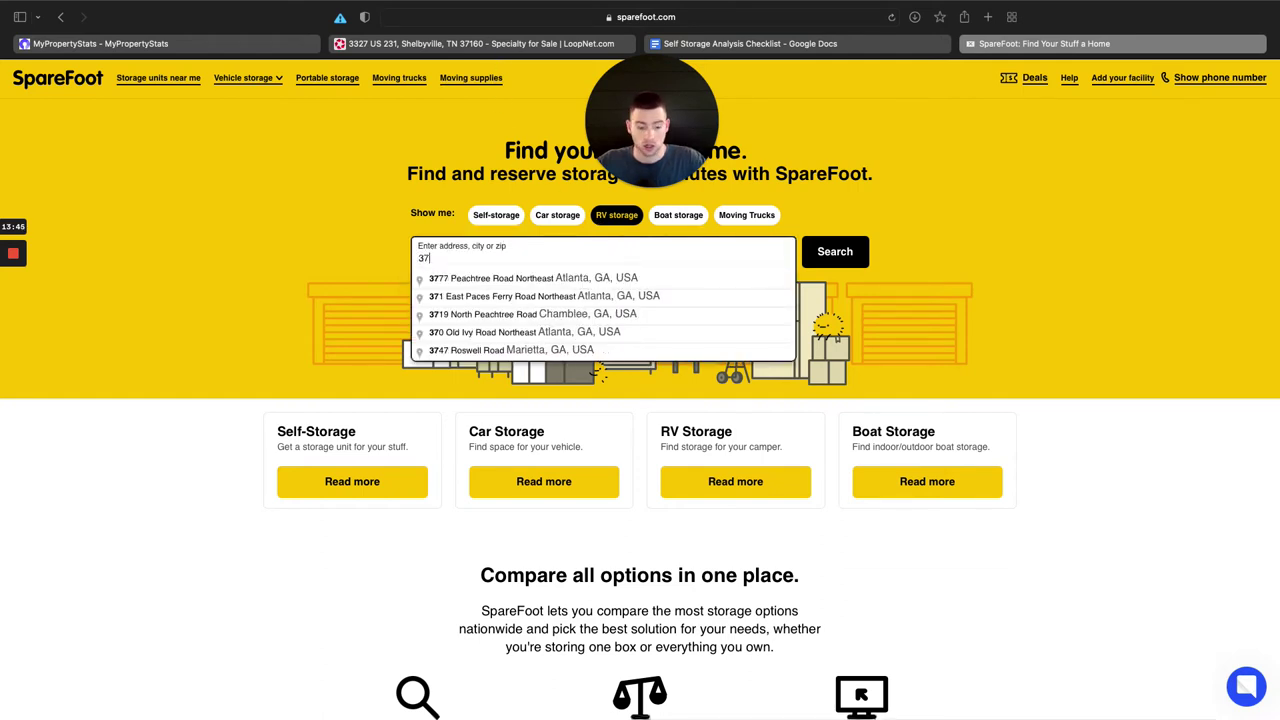
text(160)
click(527, 280)
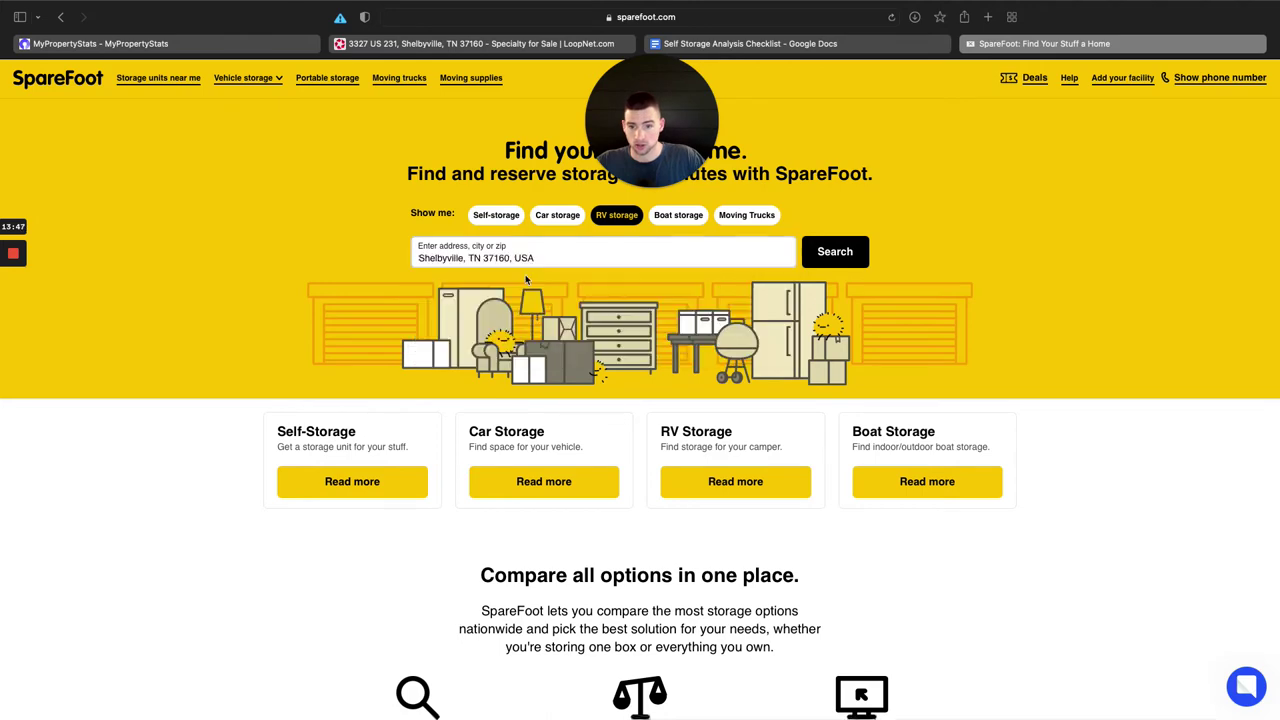
click(830, 258)
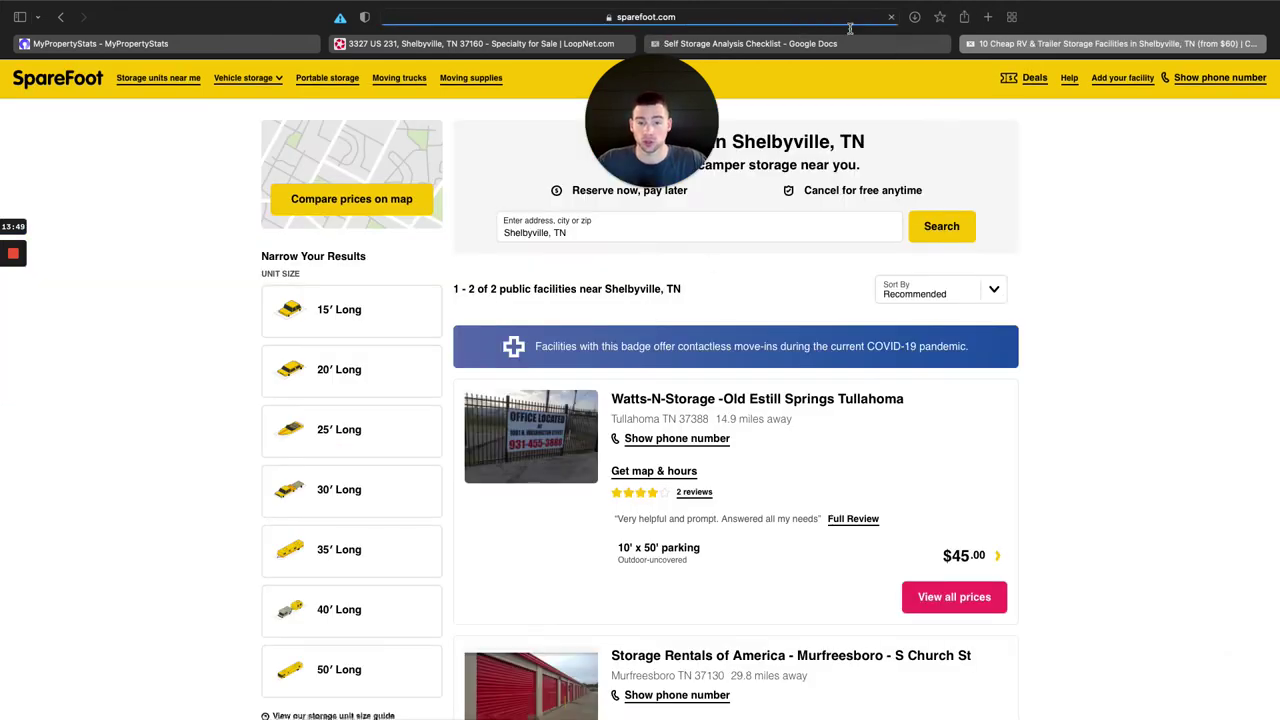
Switch to the LoopNet listing and browse the property's photo gallery to examine the storage buildings and grounds.
click(537, 44)
scroll(287, 375, up, 3)
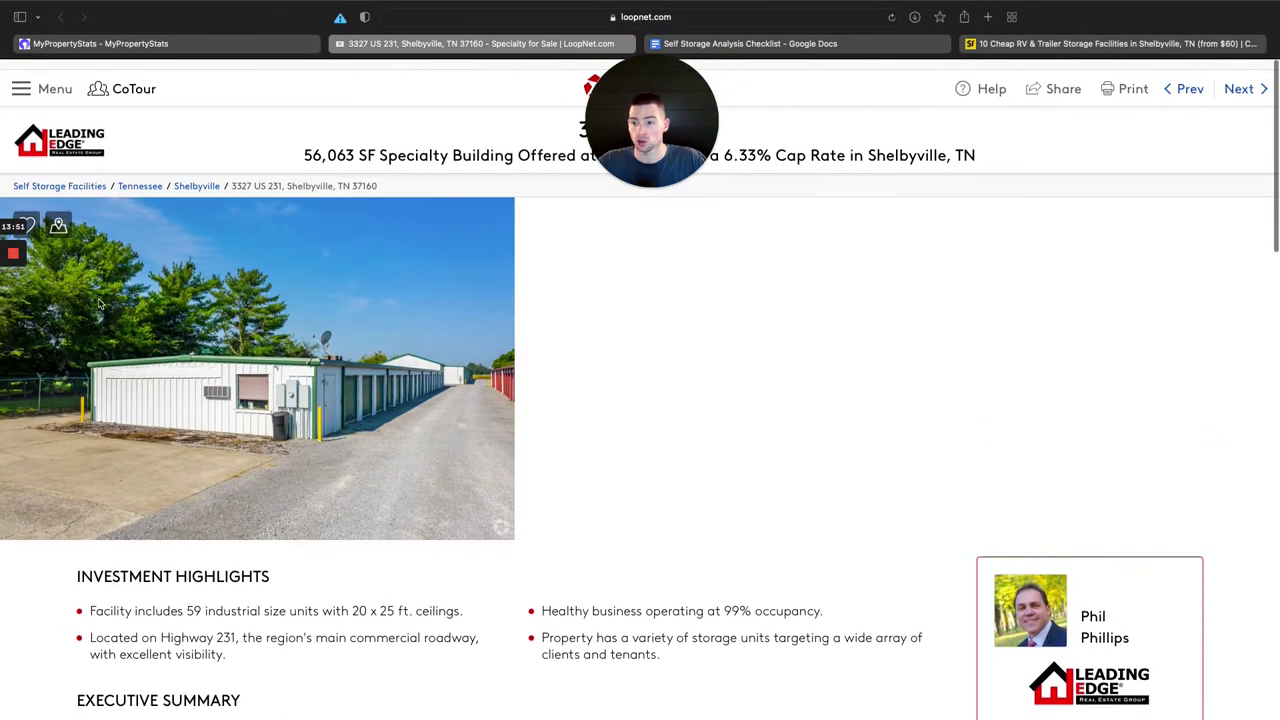
click(287, 375)
click(1253, 393)
click(1253, 393)
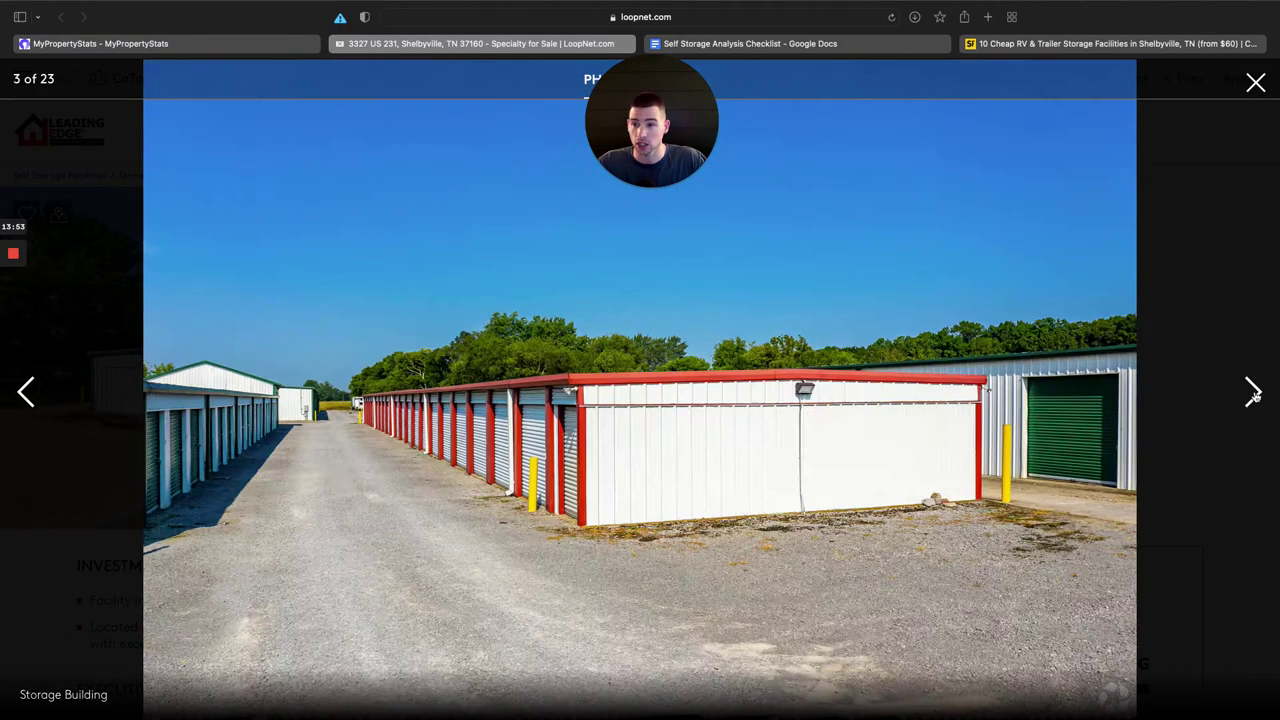
click(1253, 393)
click(1253, 393)
click(1253, 393)
click(1253, 393)
click(1253, 393)
click(1253, 393)
click(1253, 393)
click(1253, 393)
click(1253, 393)
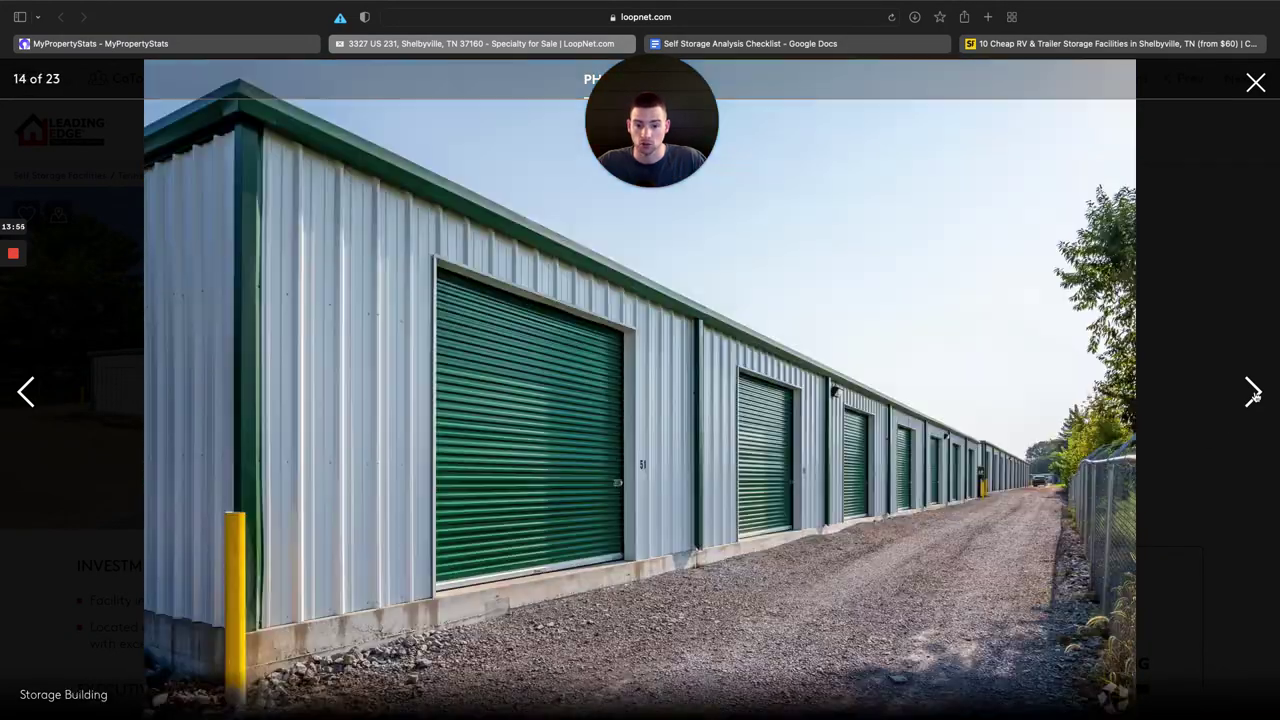
Browse the LoopNet listing's photos from photo 14 through to the aerial view showing the RV parking in photo 20.
click(1253, 393)
click(1253, 393)
click(1253, 393)
click(1253, 393)
click(1253, 393)
click(1253, 393)
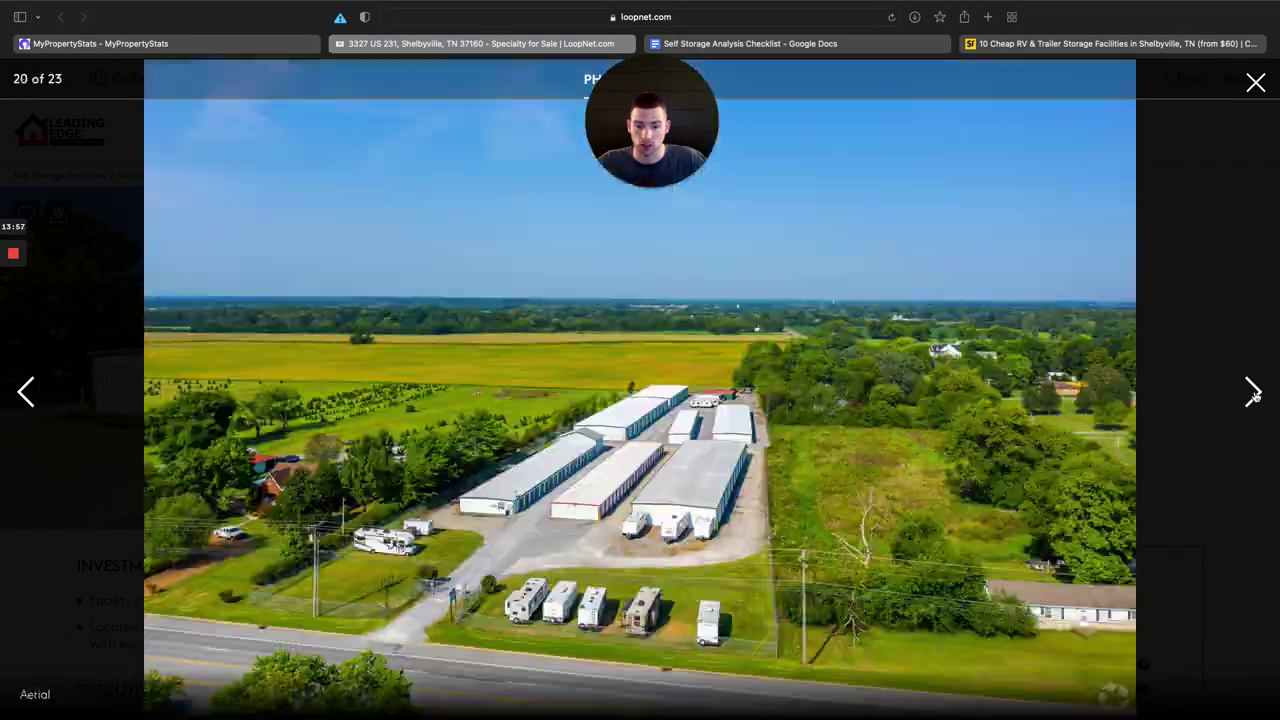
Switch to SpareFoot and review the outdoor uncovered parking prices at facilities near Shelbyville, TN.
click(1101, 48)
scroll(300, 440, down, 5)
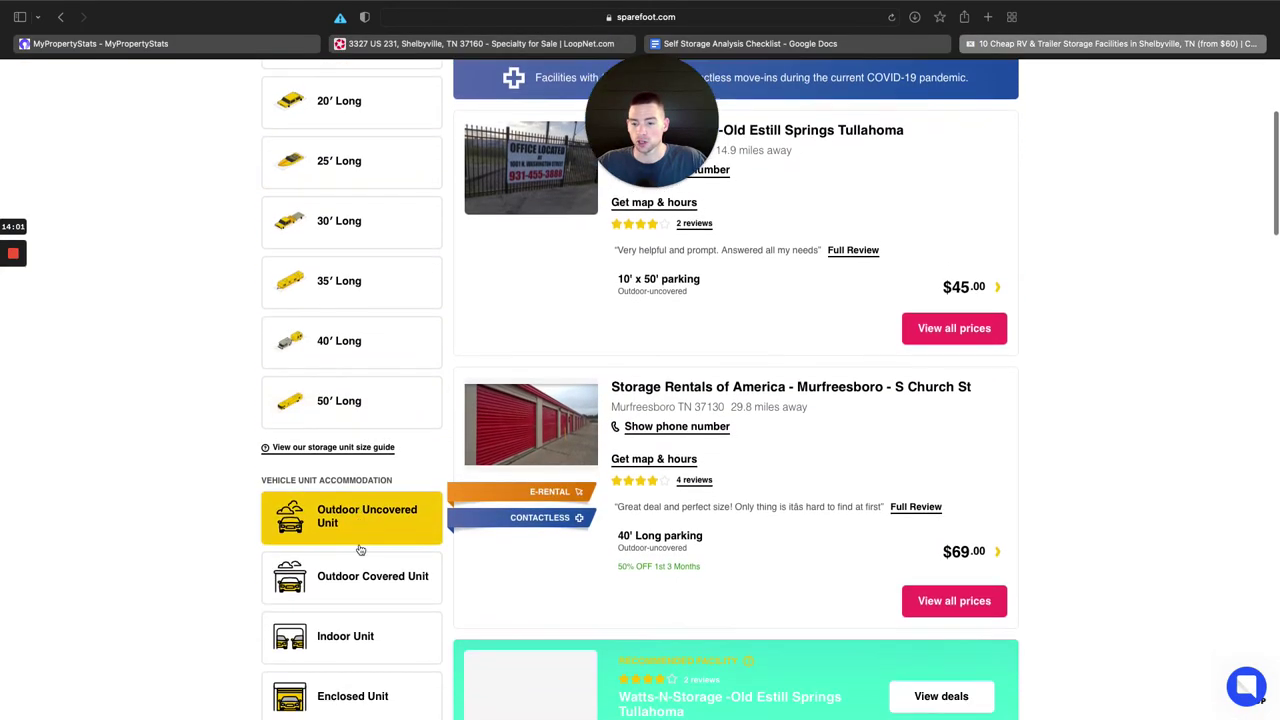
scroll(1129, 420, up, 4)
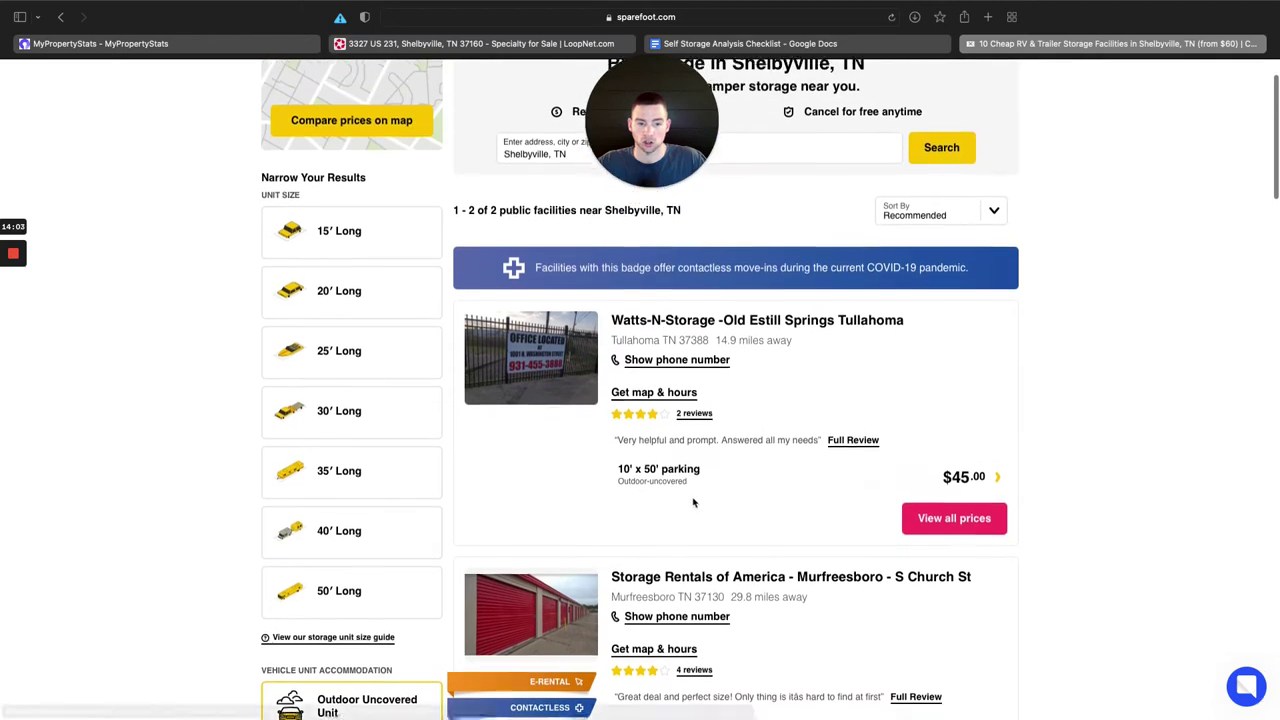
scroll(693, 502, up, 1)
scroll(953, 521, down, 4)
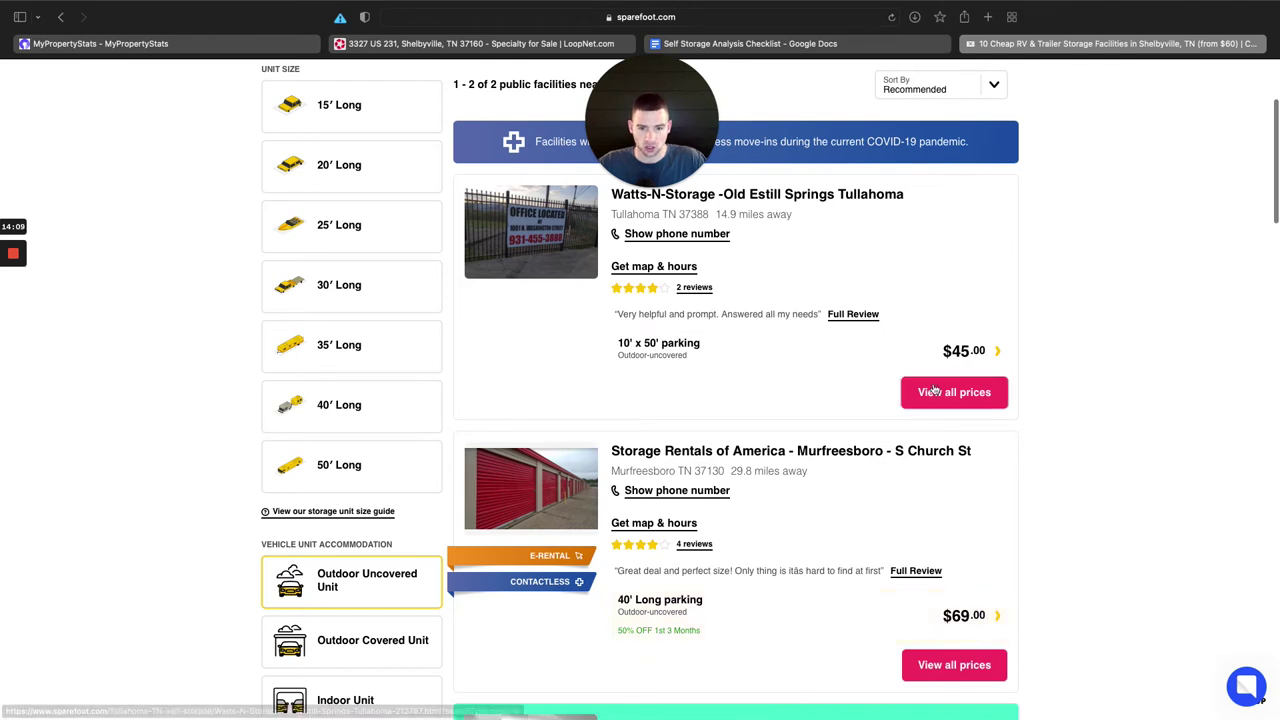
Set the RV Parking market rent to $45 in MyPropertyStats, and check off "Research your market rate rents" in the Google Docs checklist.
click(236, 48)
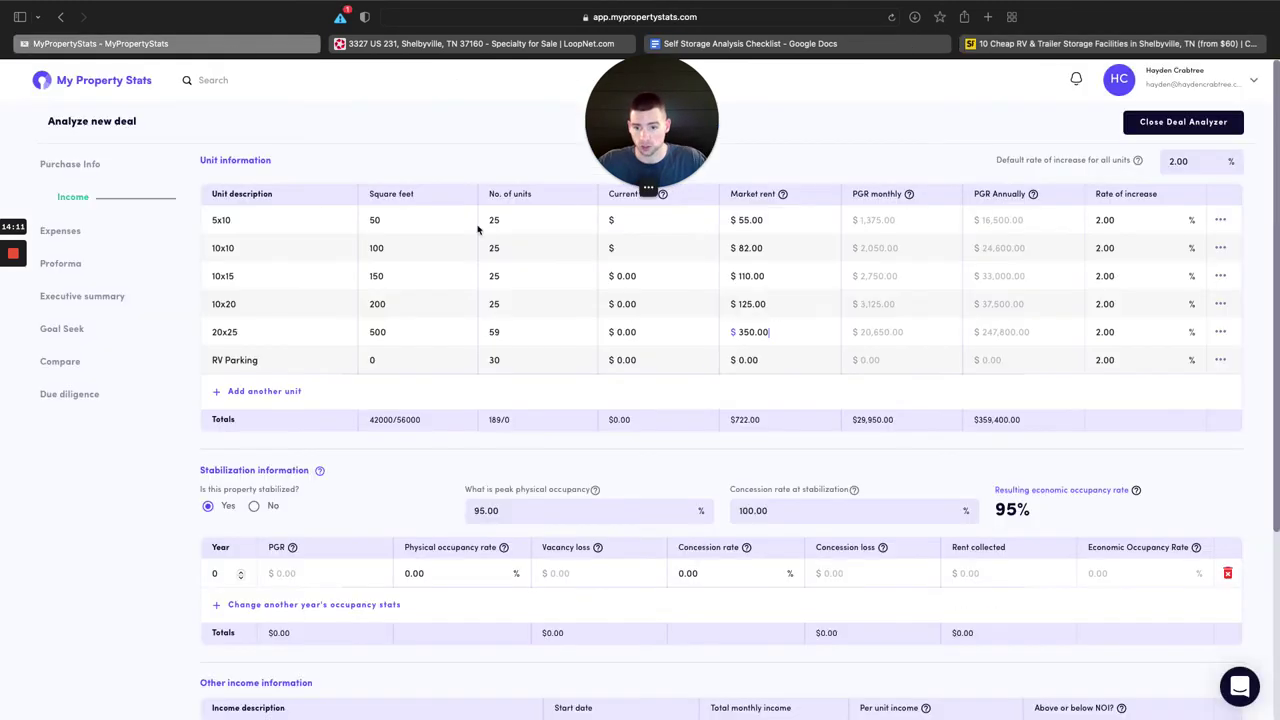
click(745, 360)
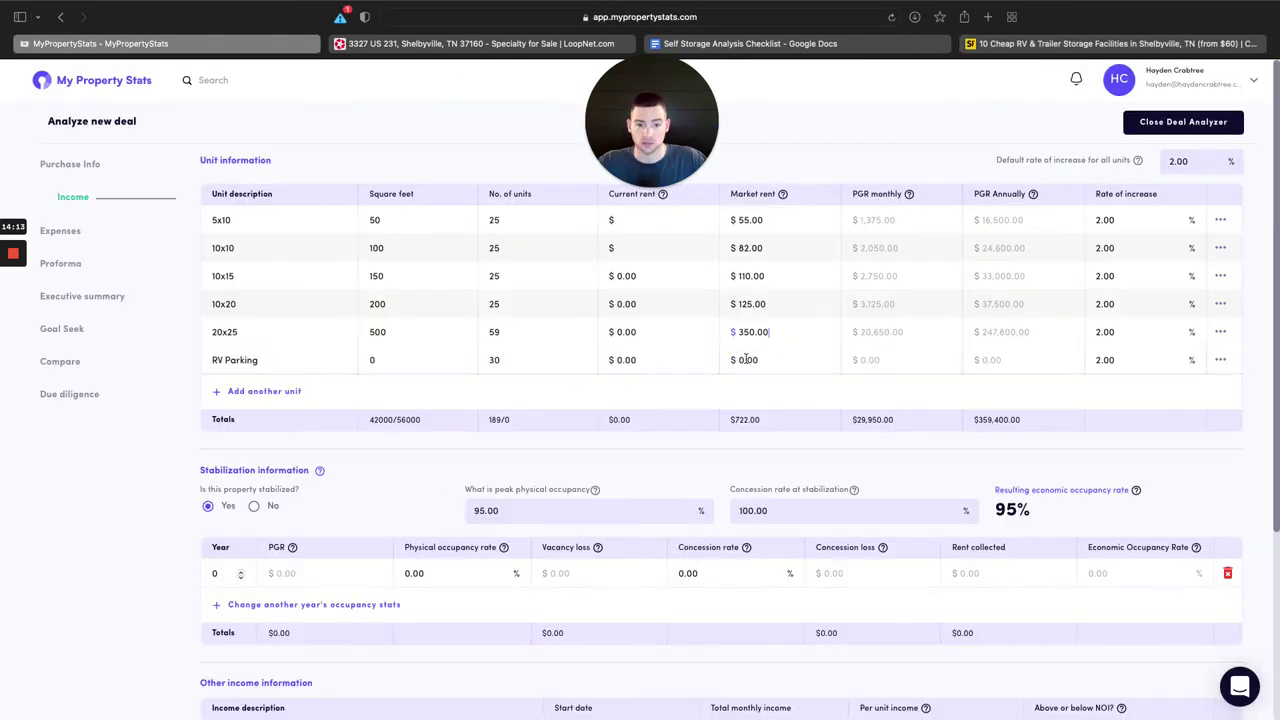
text(45)
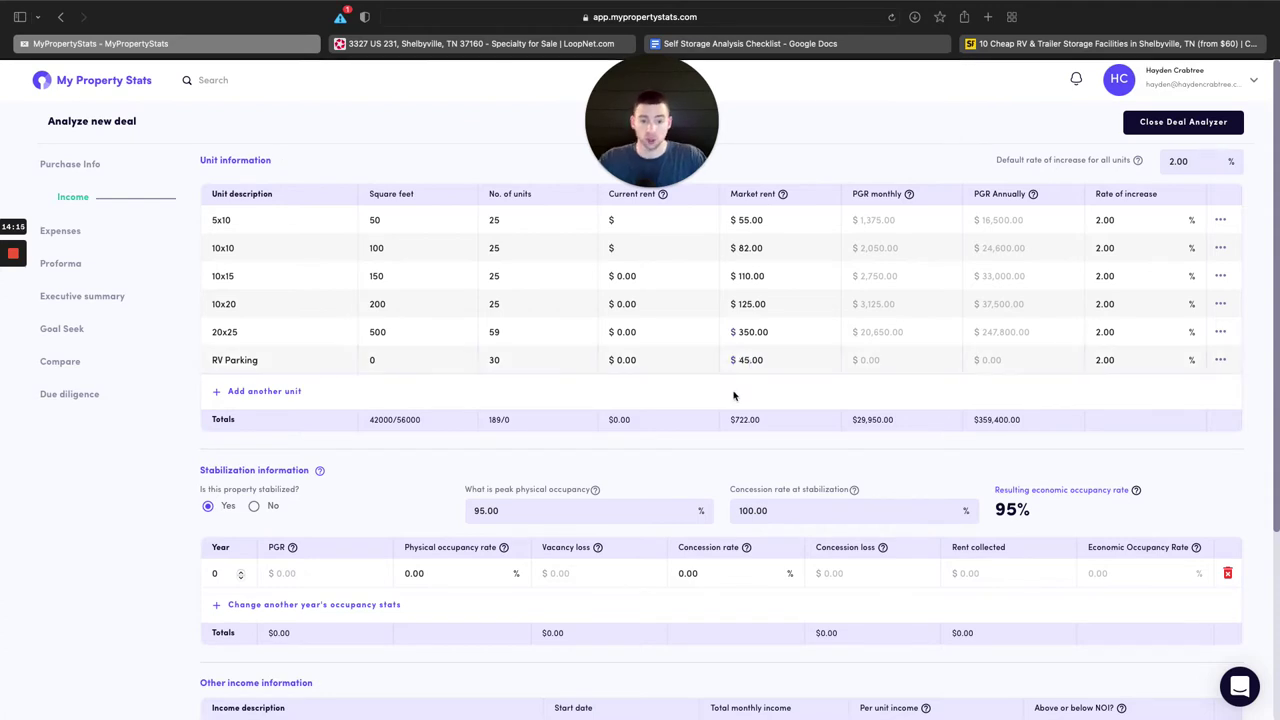
click(752, 40)
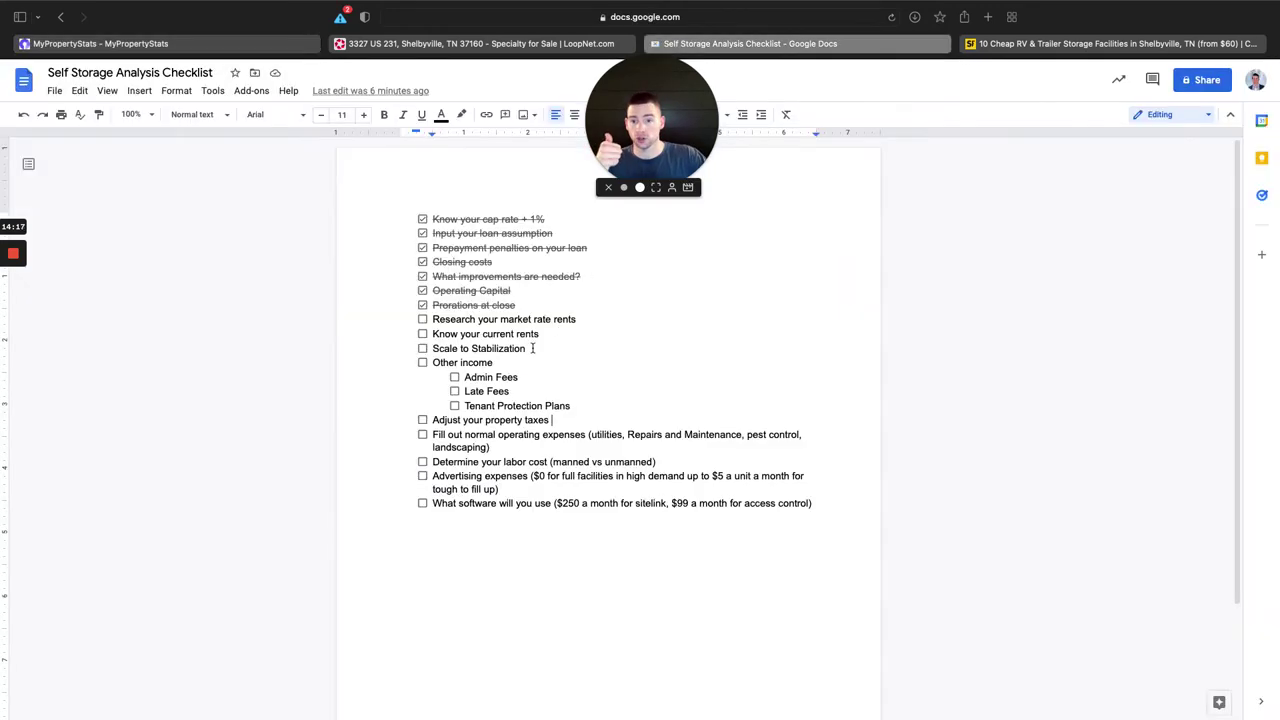
click(423, 319)
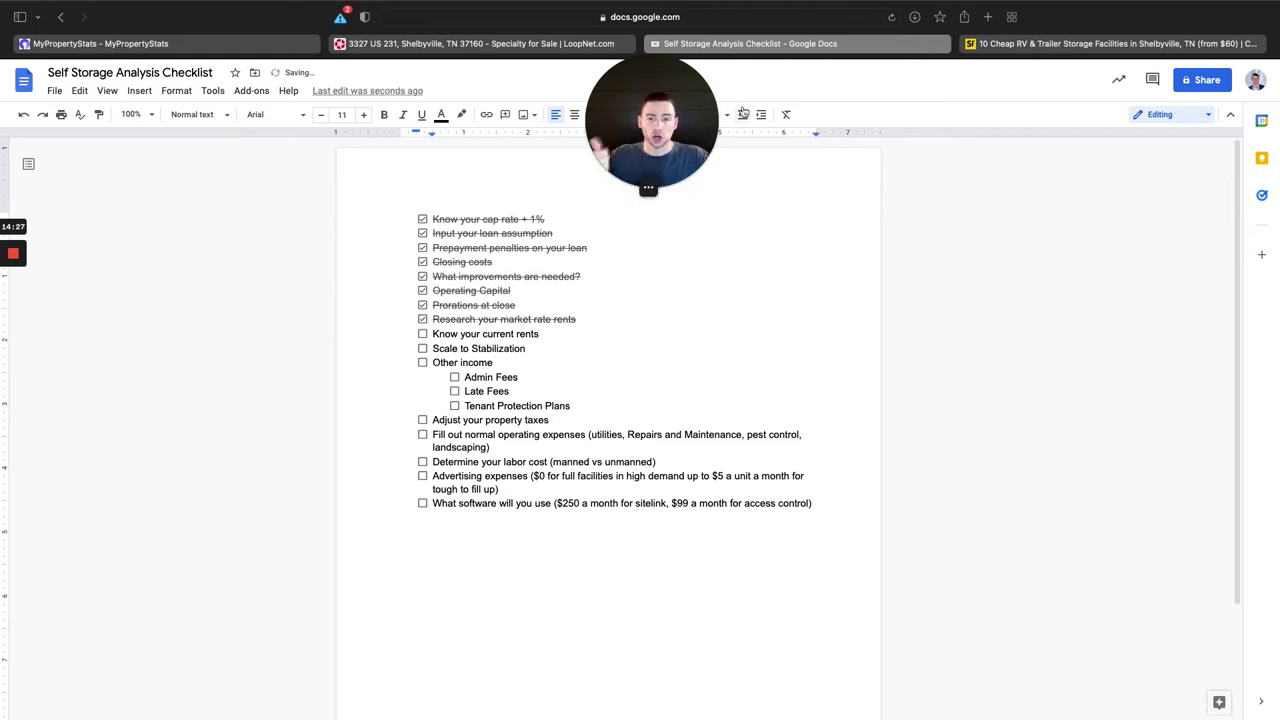
Revisit the SpareFoot prices, LoopNet aerial photo and MyPropertyStats unit table, and check off "Know your current rents" in the Google Docs checklist.
click(970, 44)
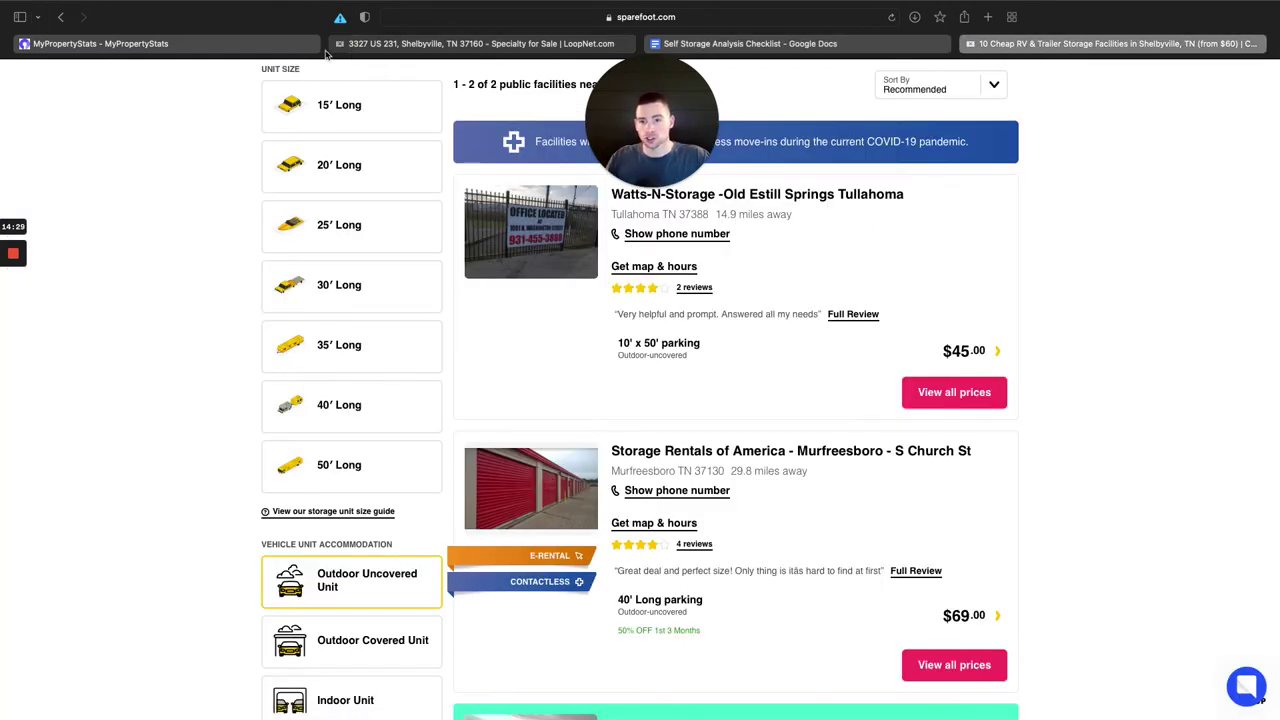
click(480, 43)
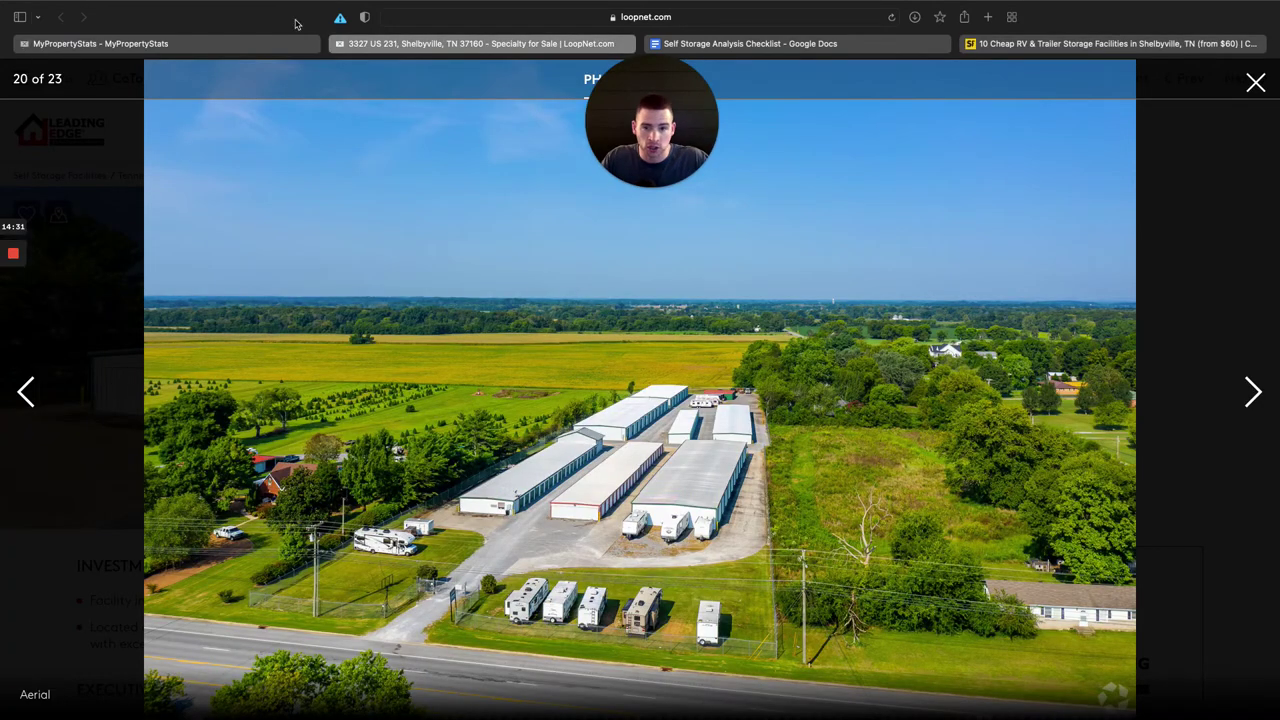
click(261, 62)
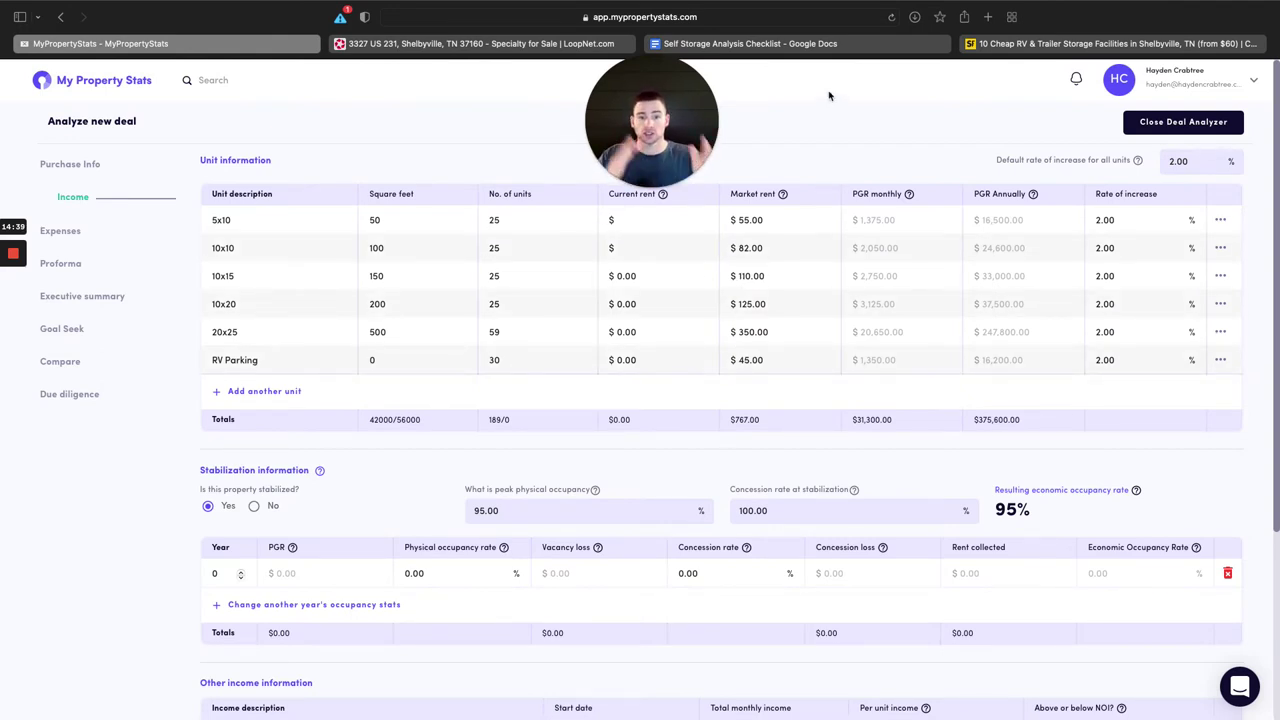
click(750, 43)
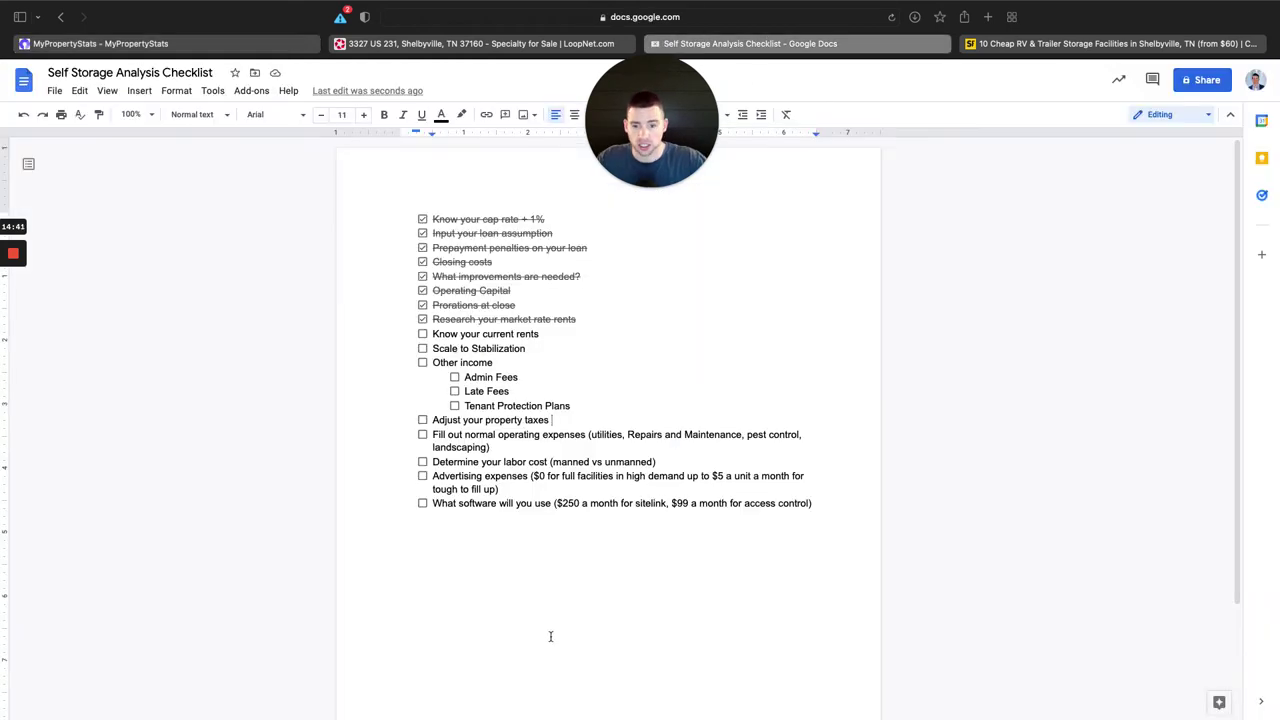
click(422, 334)
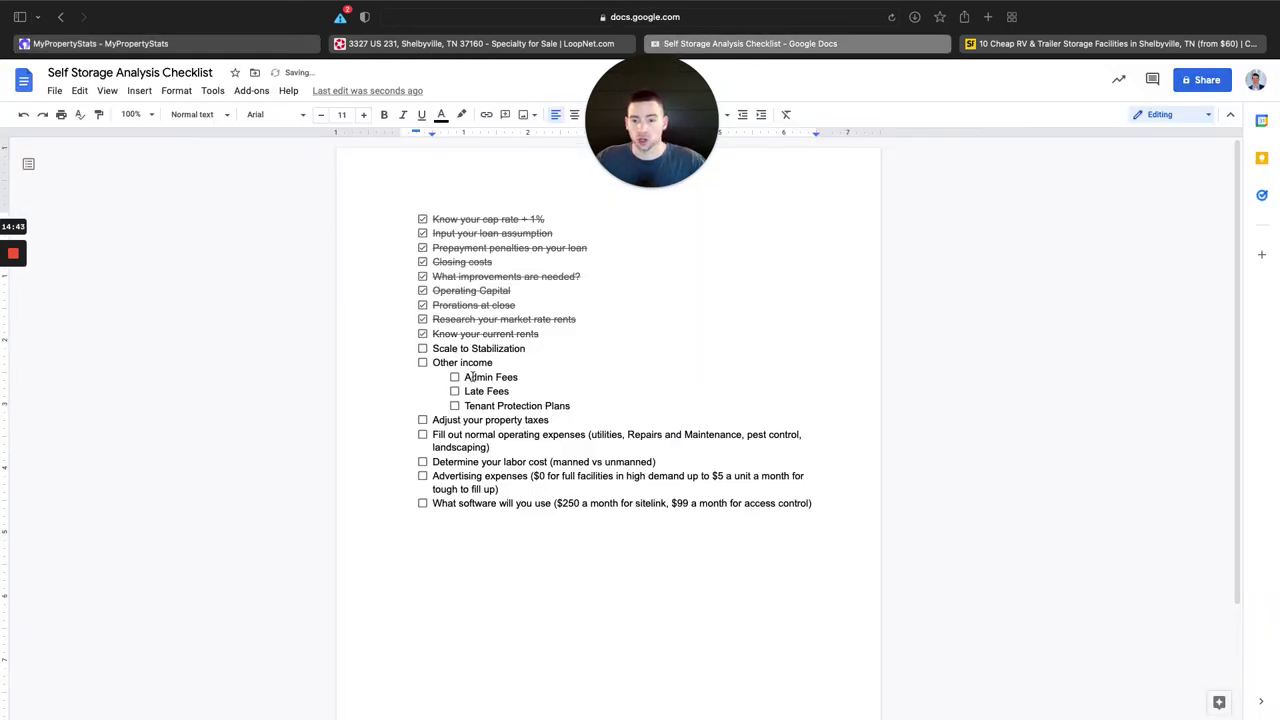
In MyPropertyStats, highlight the annual PGR total, mark the property as not stabilized and set the first occupancy row to year 1.
click(200, 43)
scroll(530, 424, down, 1)
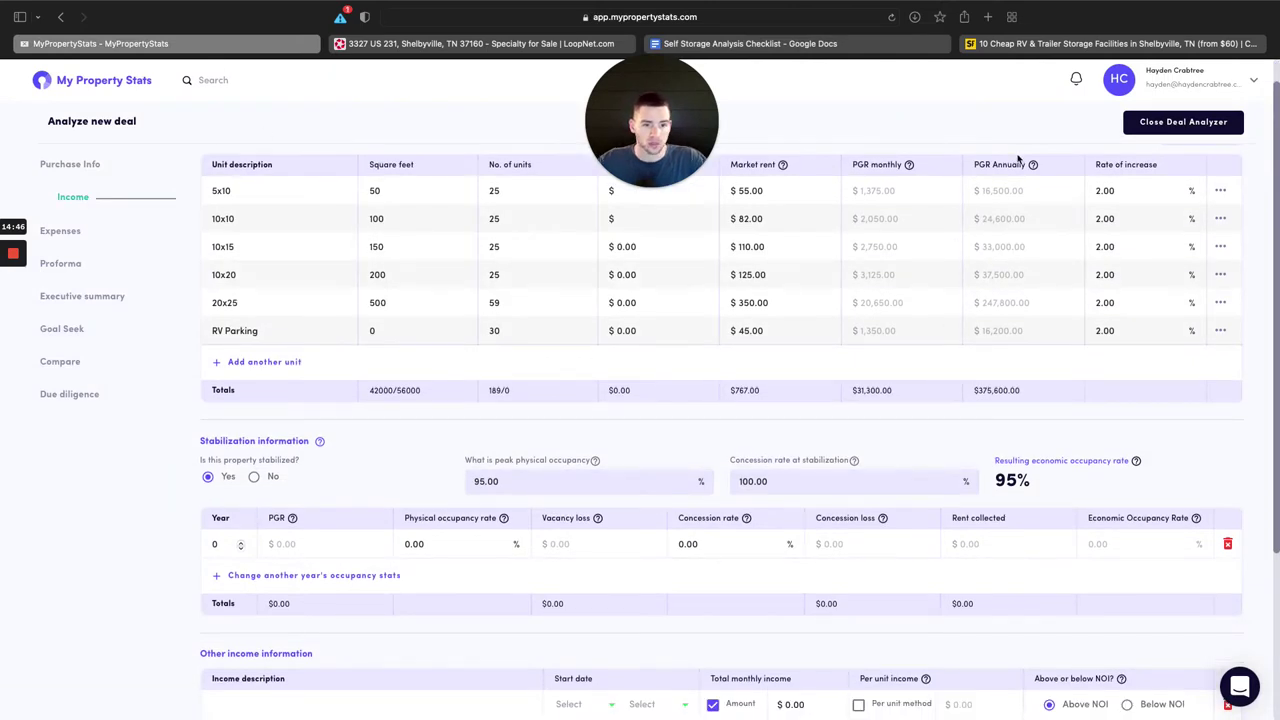
drag(1019, 393, 976, 392)
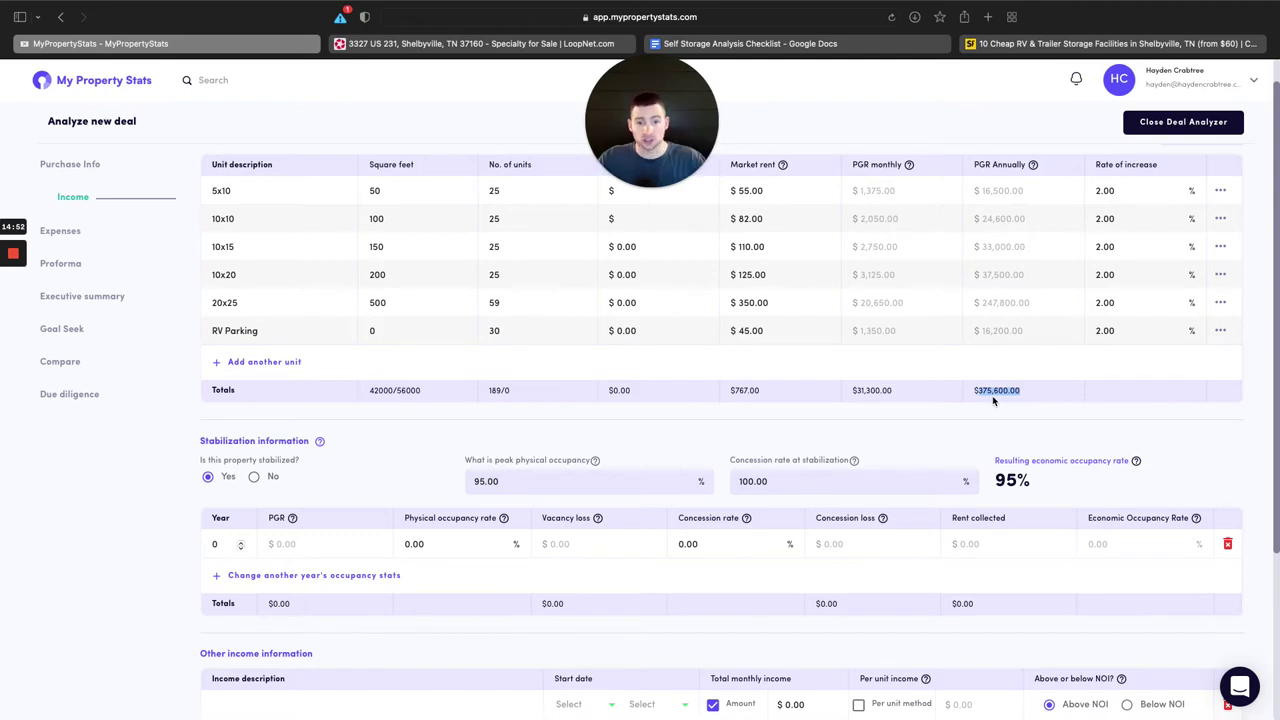
scroll(824, 471, down, 1)
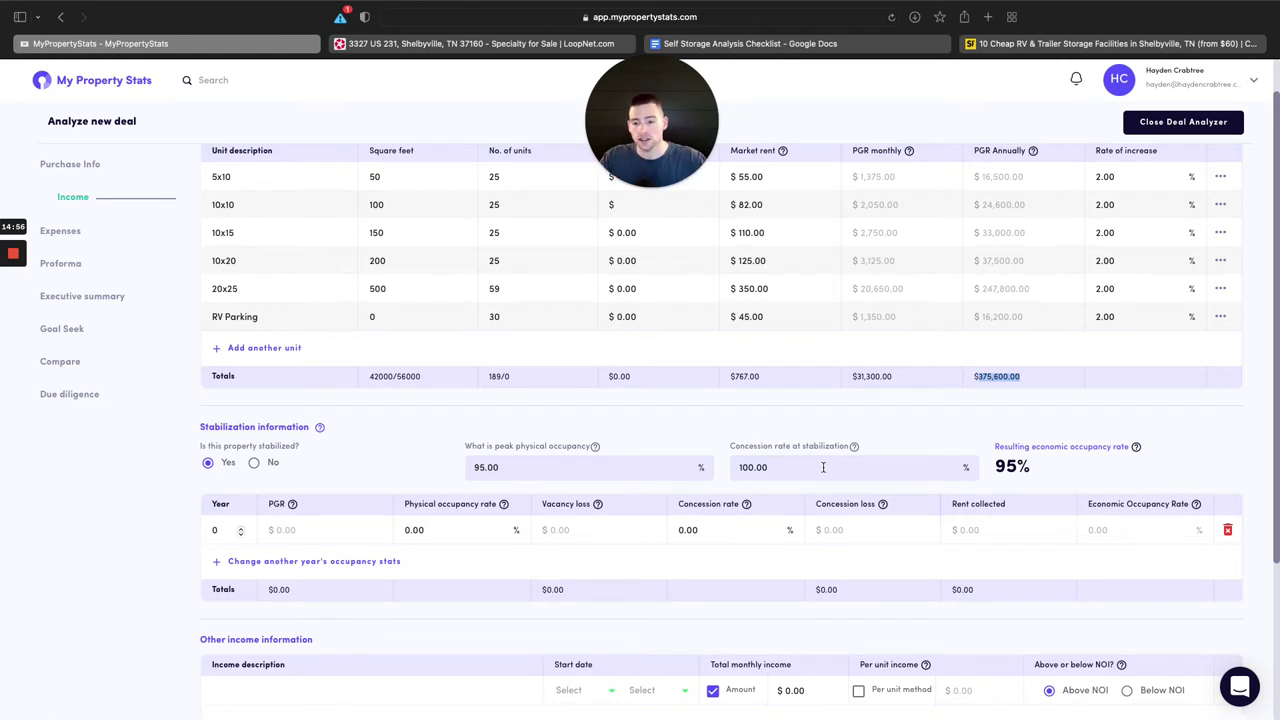
click(254, 462)
click(240, 527)
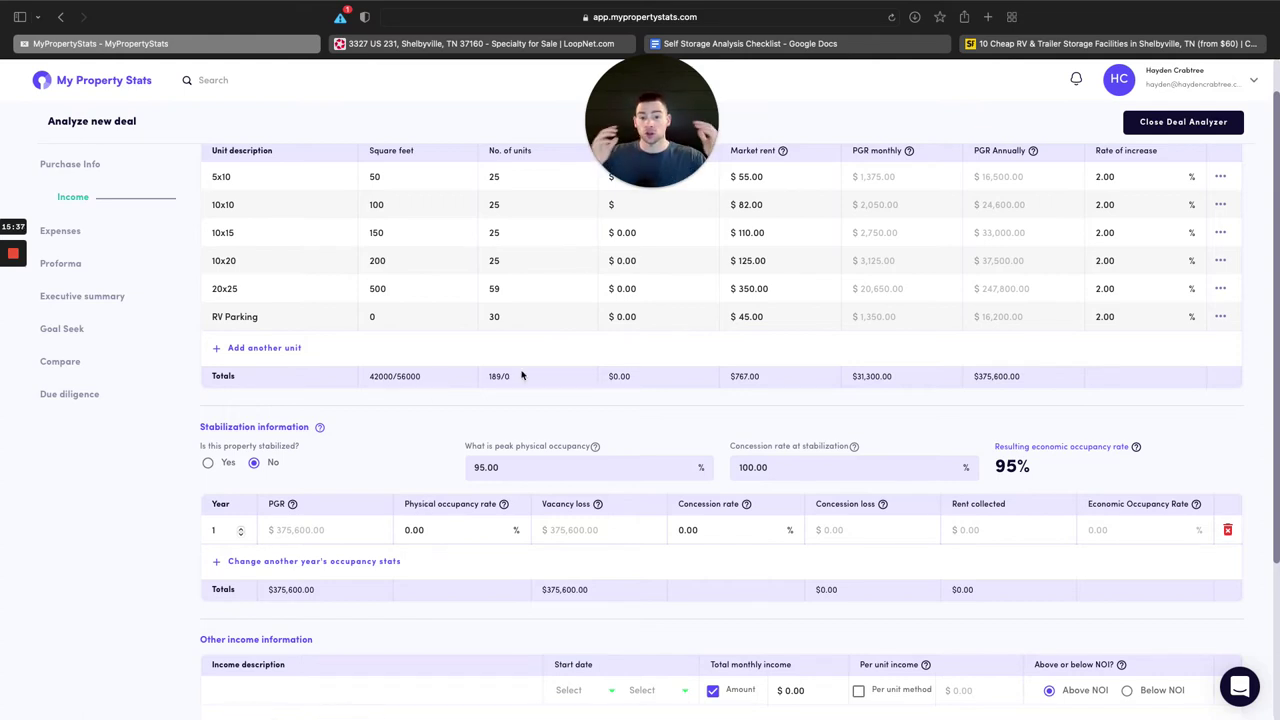
Set year 1's physical occupancy rate to 50% and its concession rate to 50%.
click(408, 530)
text(50)
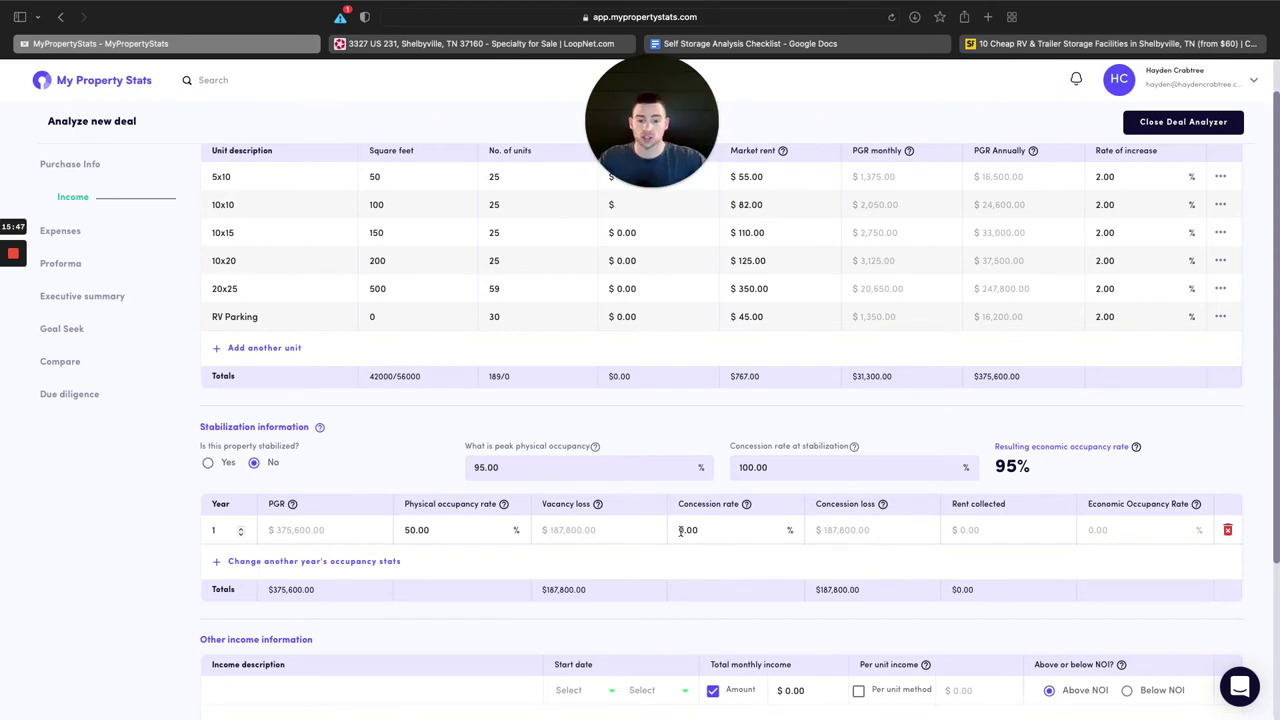
click(675, 533)
text(50)
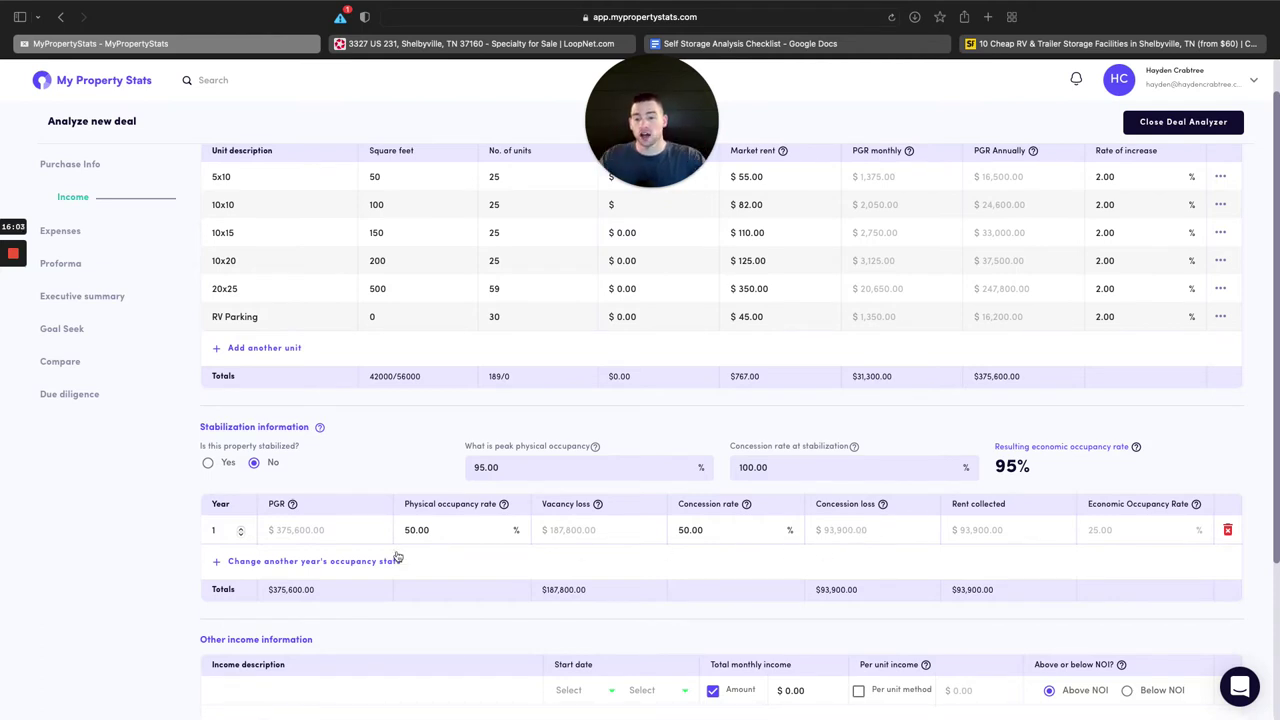
Add an occupancy row for year 2 with a 75% physical occupancy rate and a 75% concession rate.
click(360, 561)
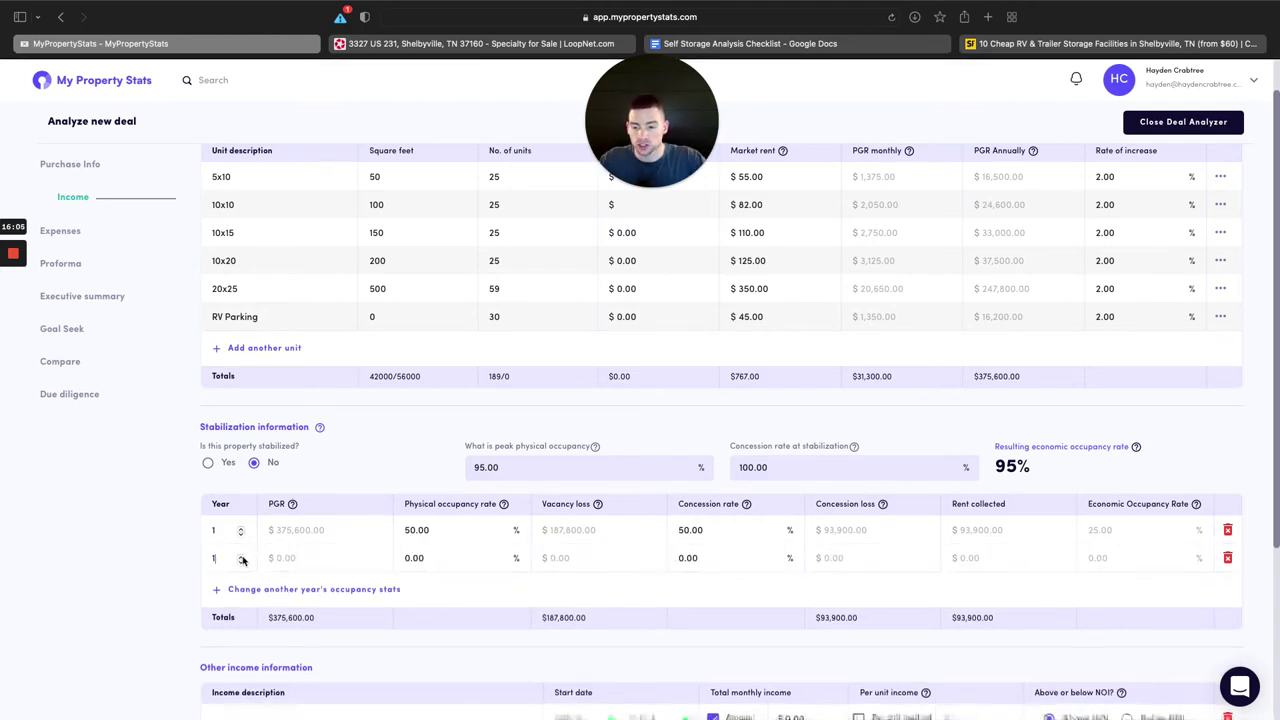
click(241, 556)
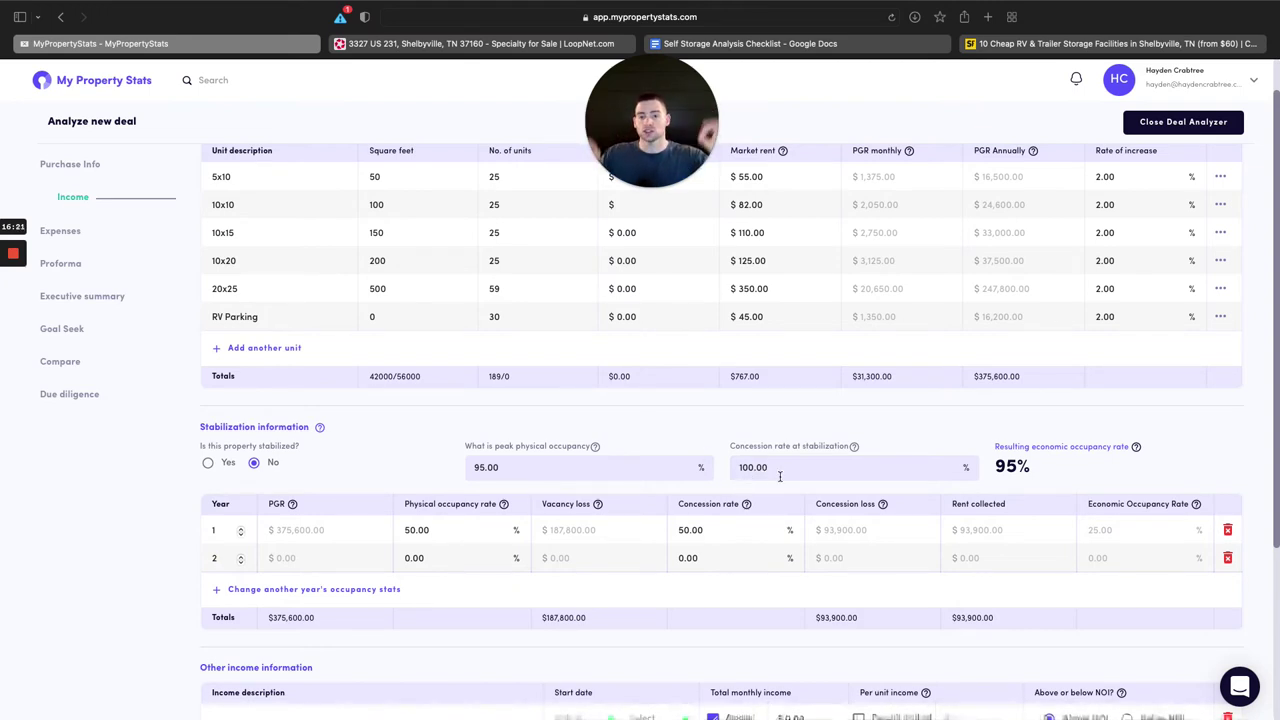
click(312, 606)
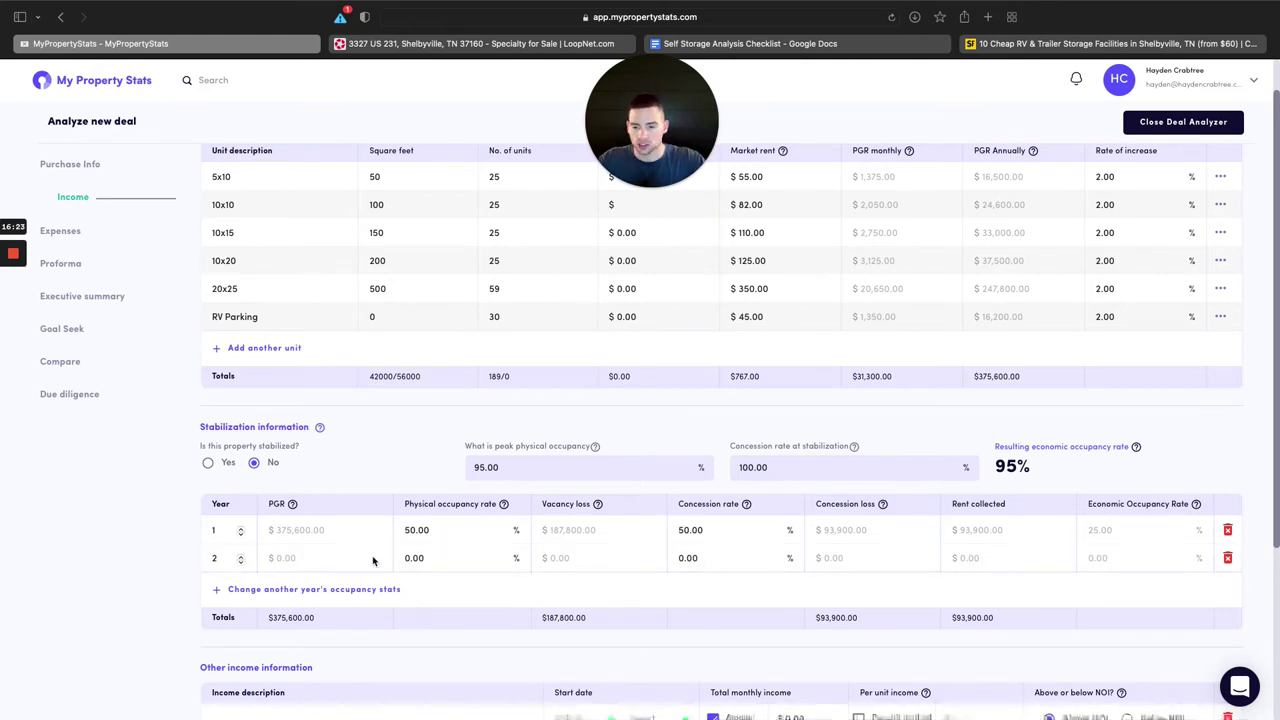
click(413, 558)
text(75)
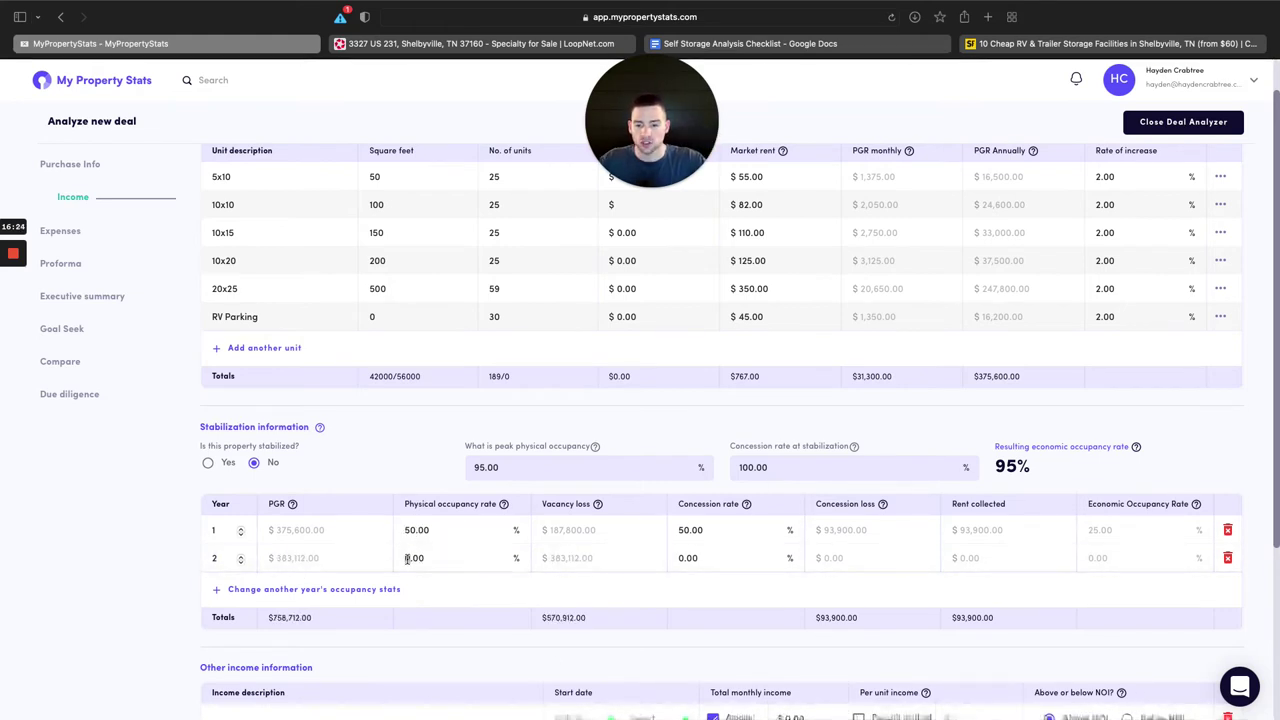
click(680, 558)
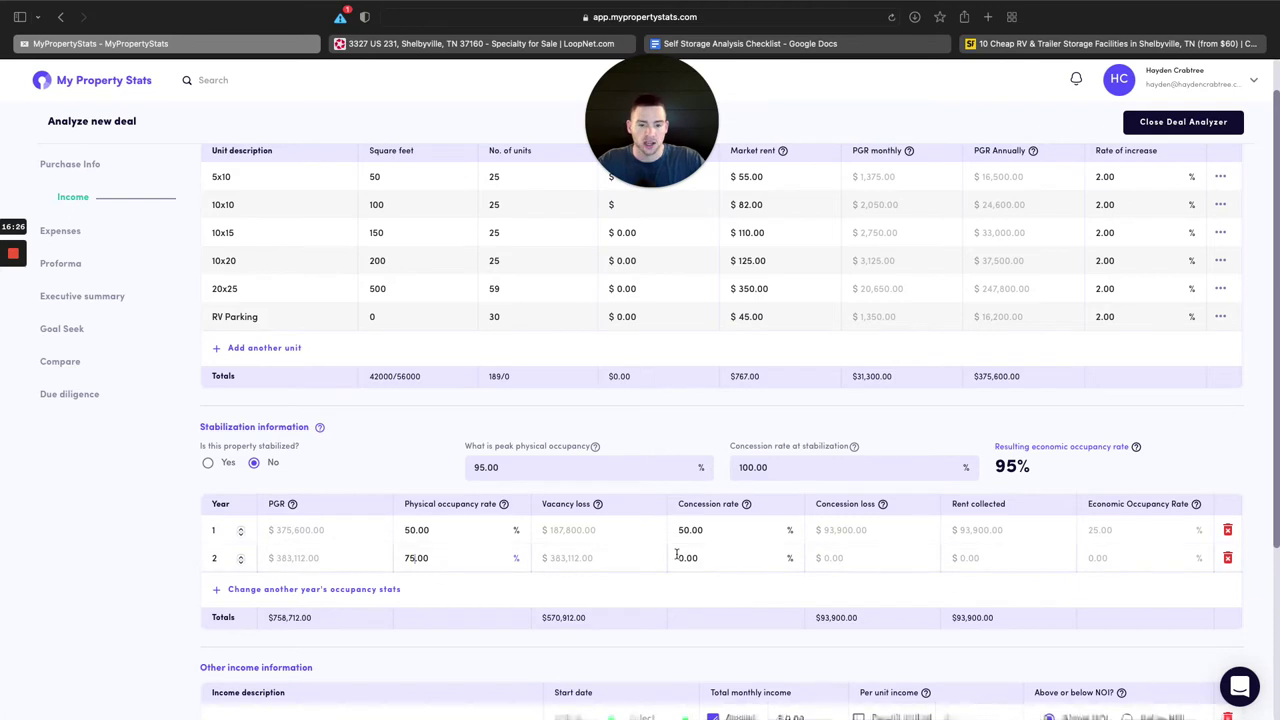
text(75)
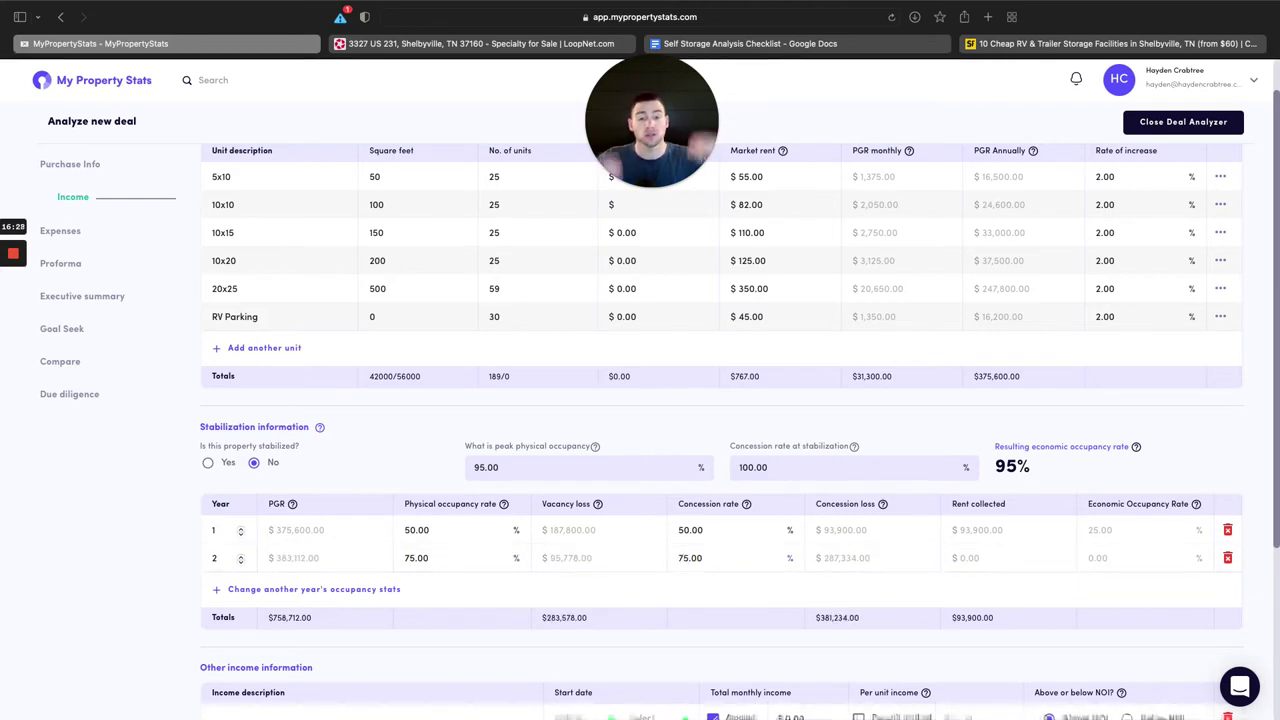
Add an occupancy row for year 3 with a 90% physical occupancy rate and a 90% concession rate.
click(241, 589)
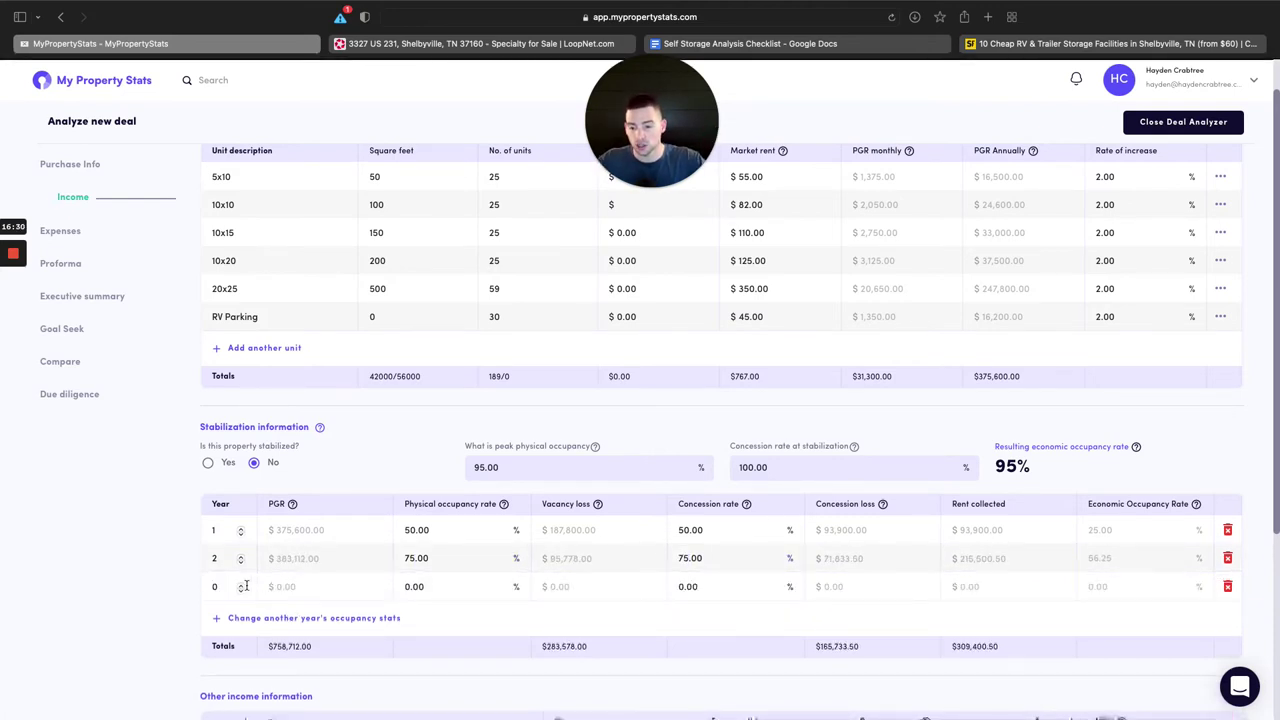
click(241, 585)
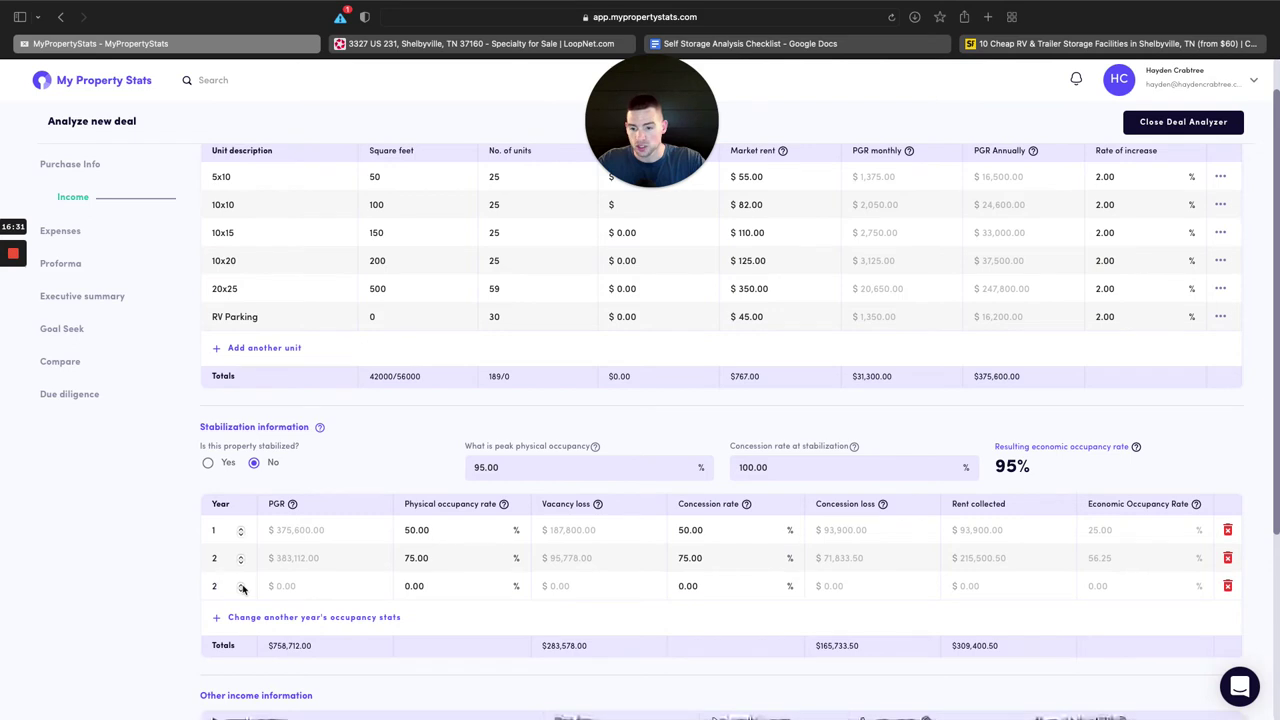
click(404, 588)
text(90)
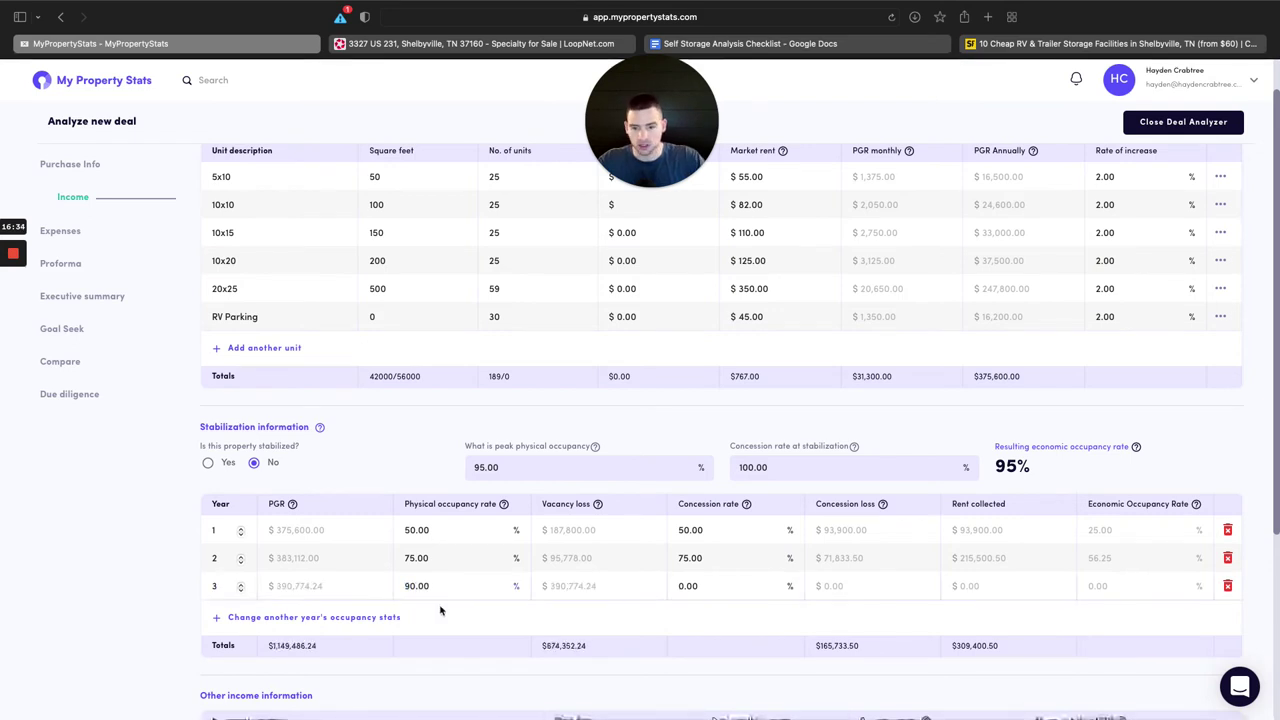
click(700, 587)
text(90)
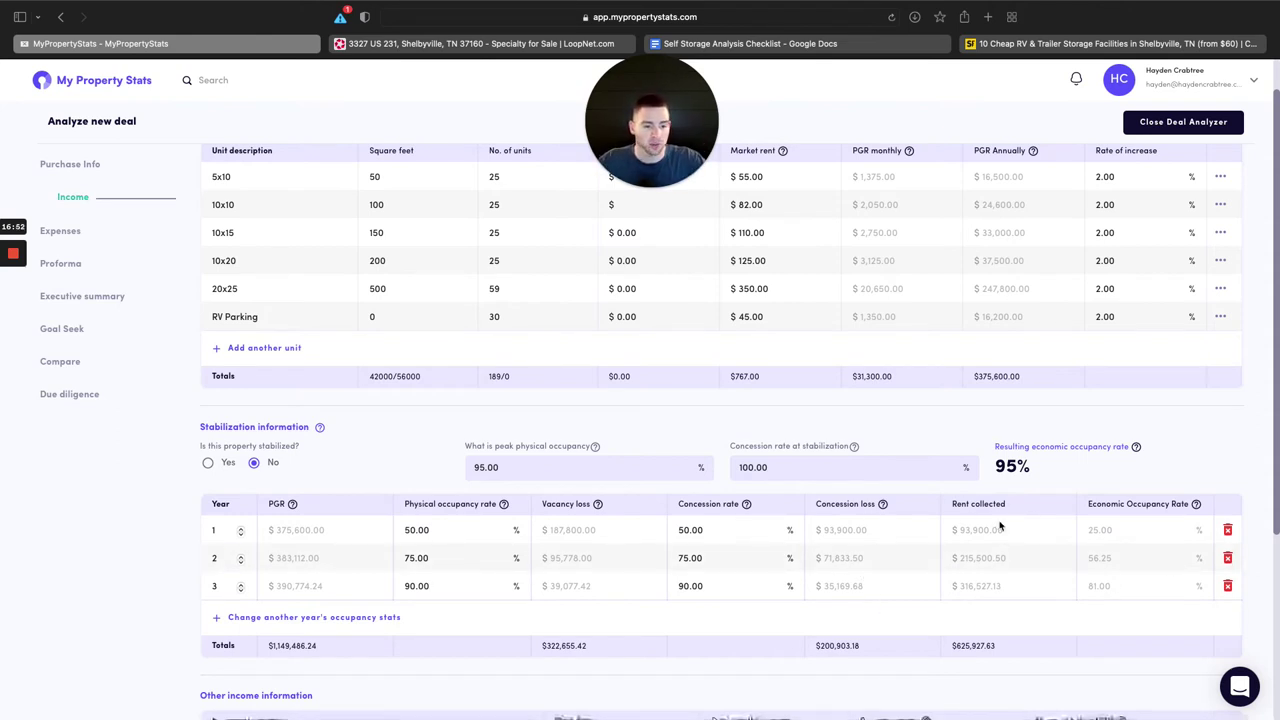
Switch to the Google Docs checklist and check off "Scale to Stabilization".
scroll(1008, 545, down, 1)
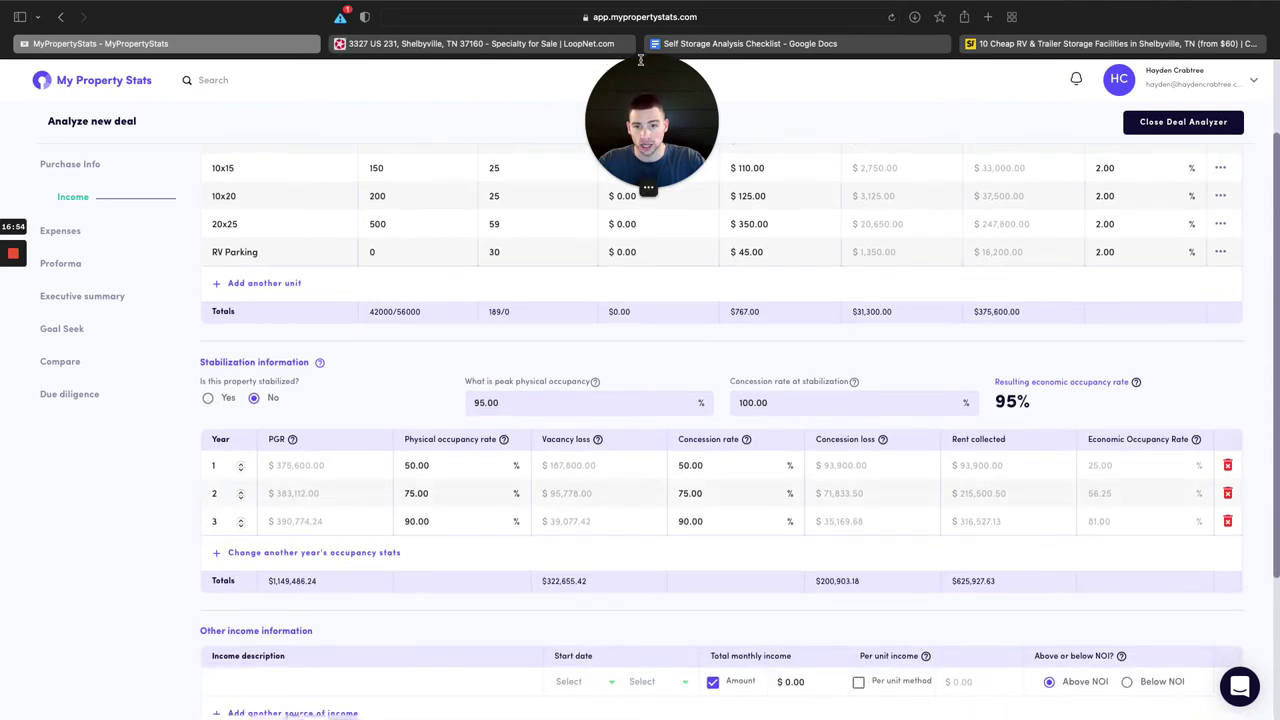
click(750, 43)
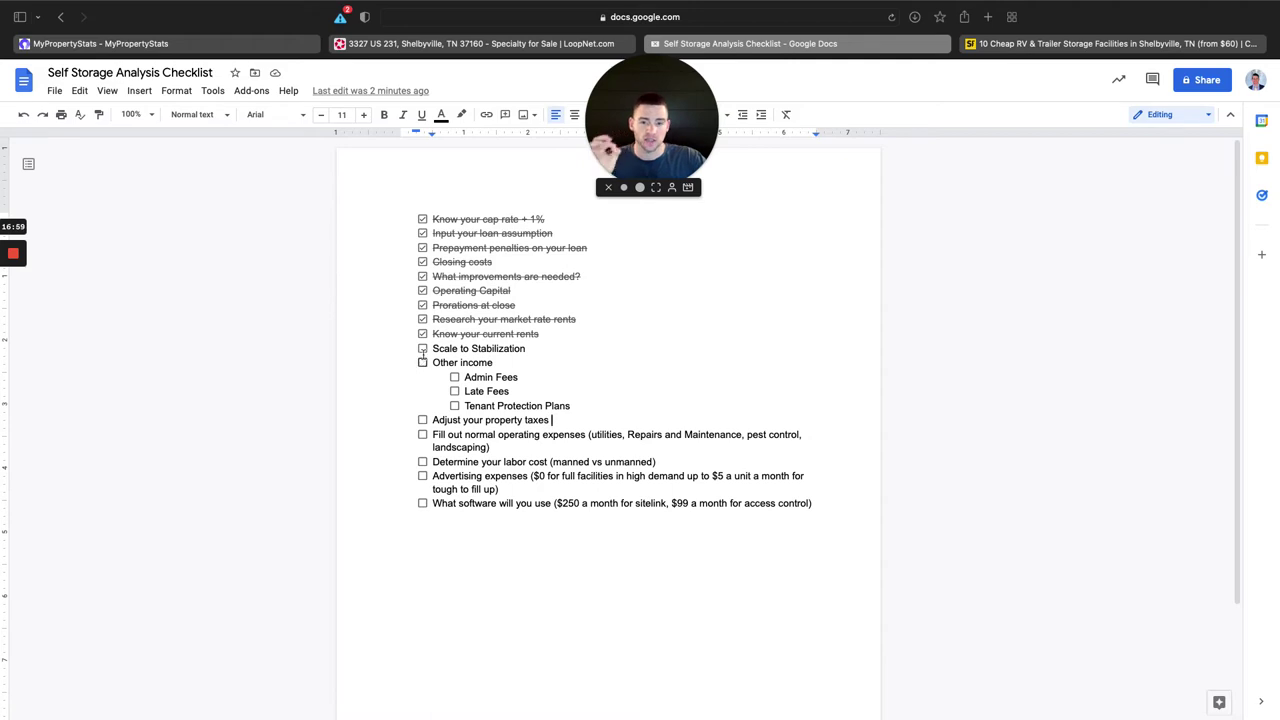
click(423, 349)
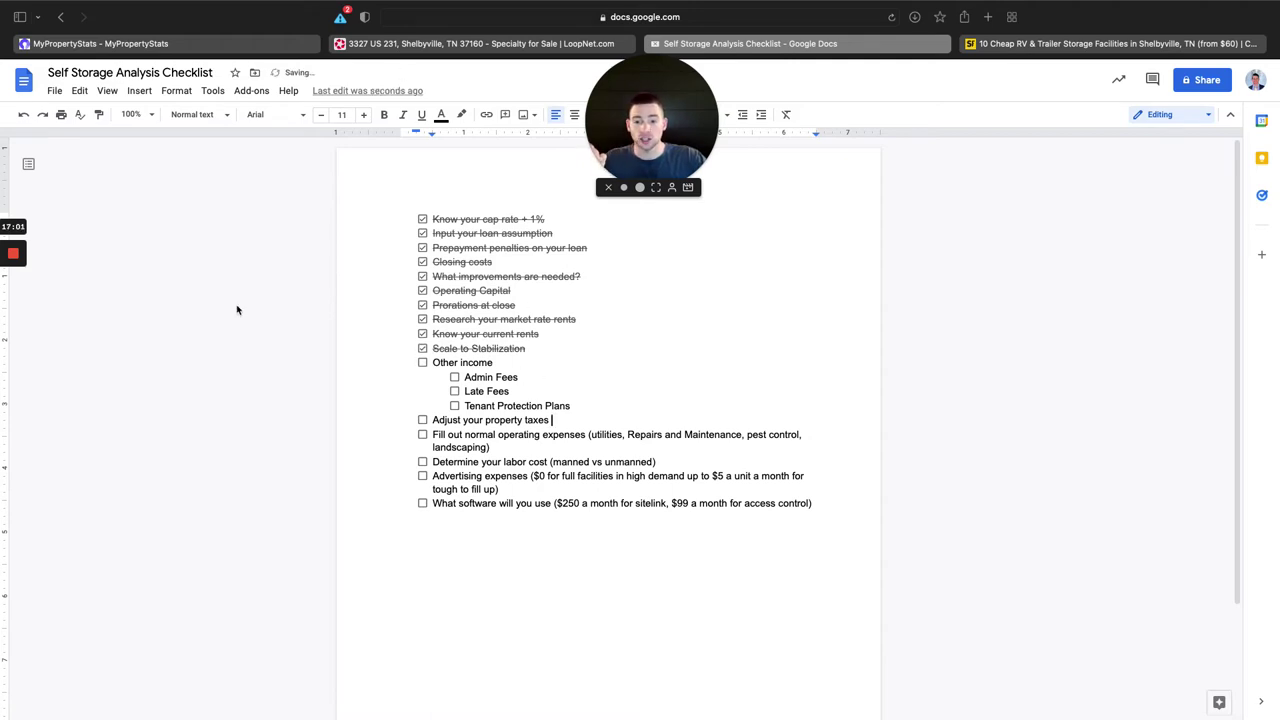
Switch back to MyPropertyStats and add two more sources to the other income table.
click(163, 43)
scroll(471, 514, down, 5)
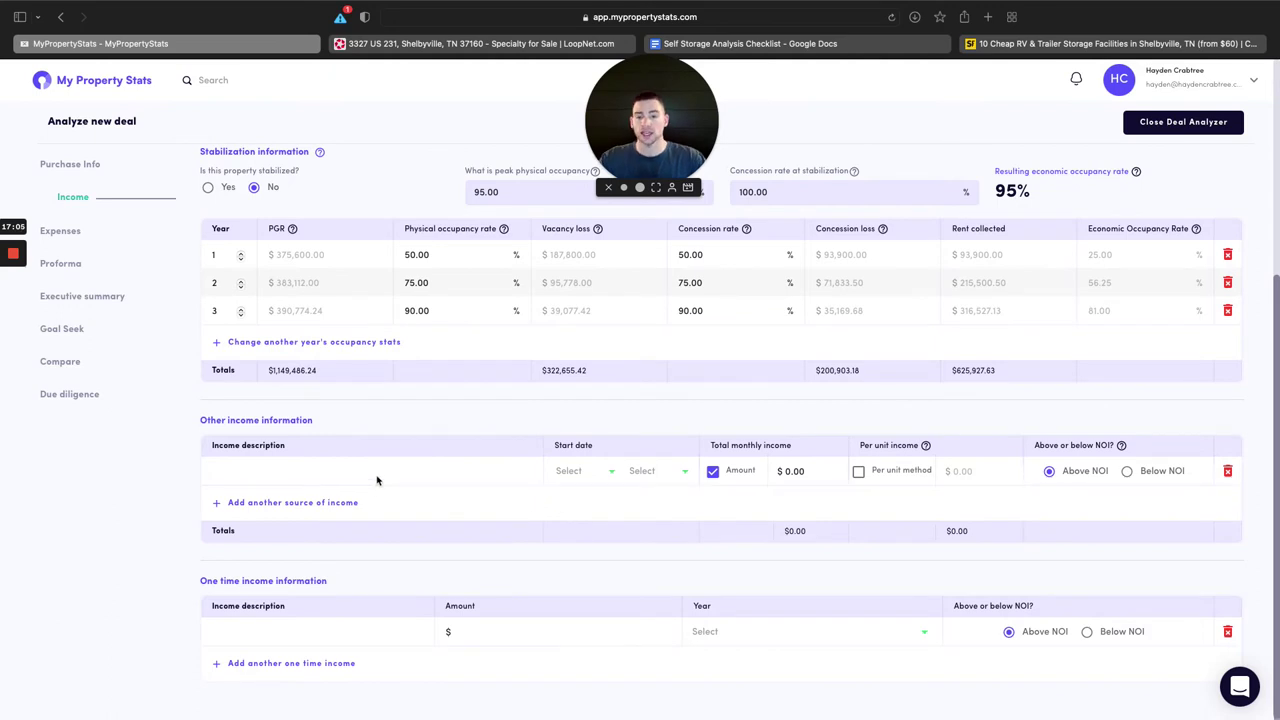
click(318, 503)
click(312, 531)
Fill in the first other income source as Admin Fees with $200 monthly income starting in Month 1 of Year 1.
click(303, 470)
text(Admins)
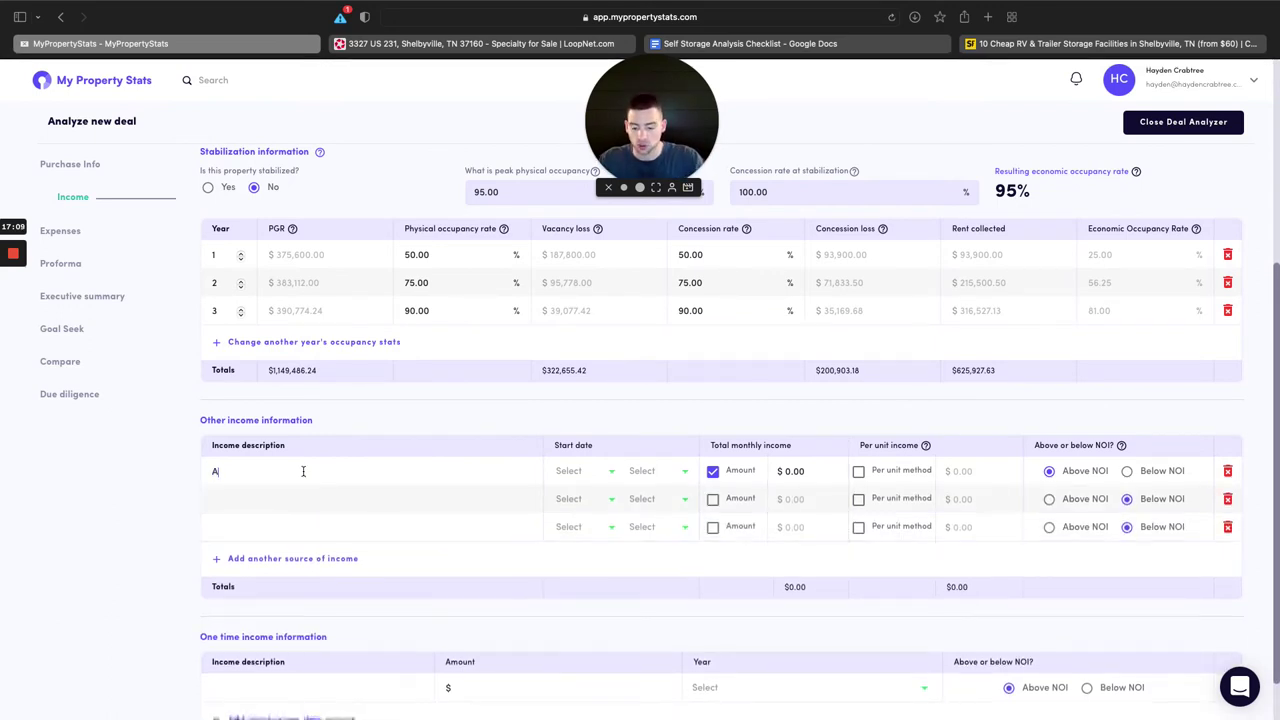
key(BackSpace)
text(Fees)
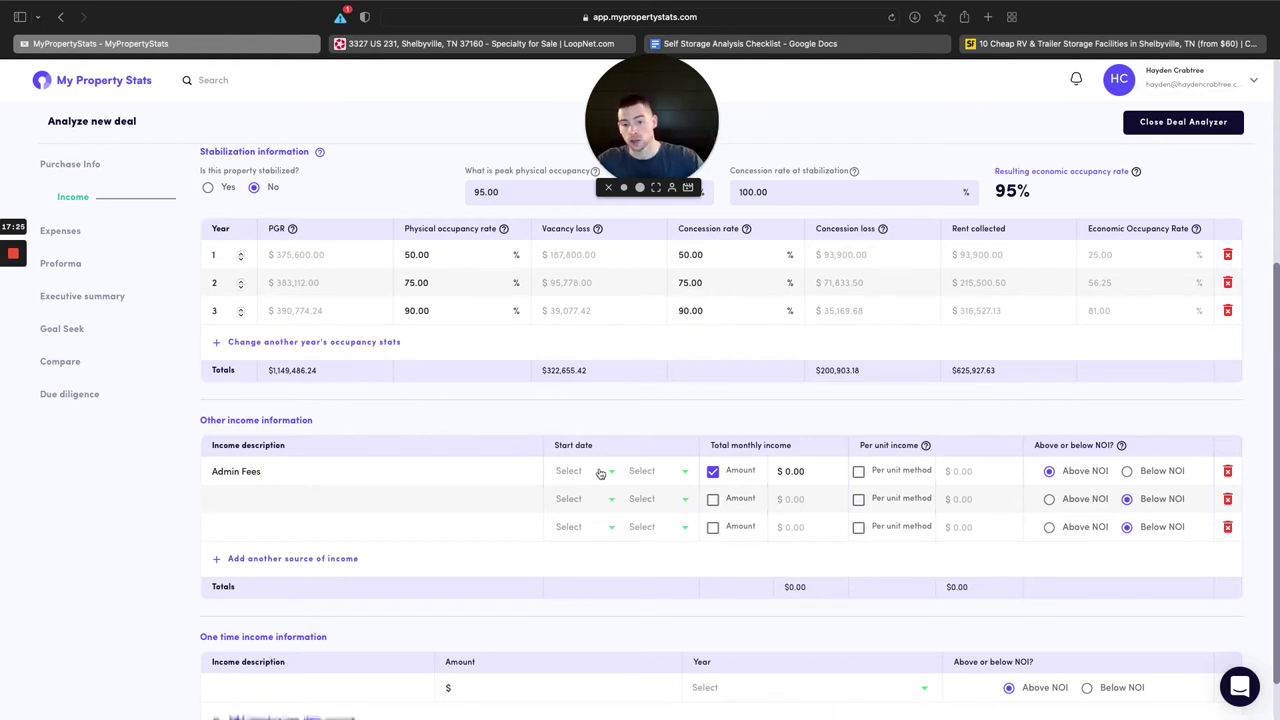
click(800, 478)
text(200)
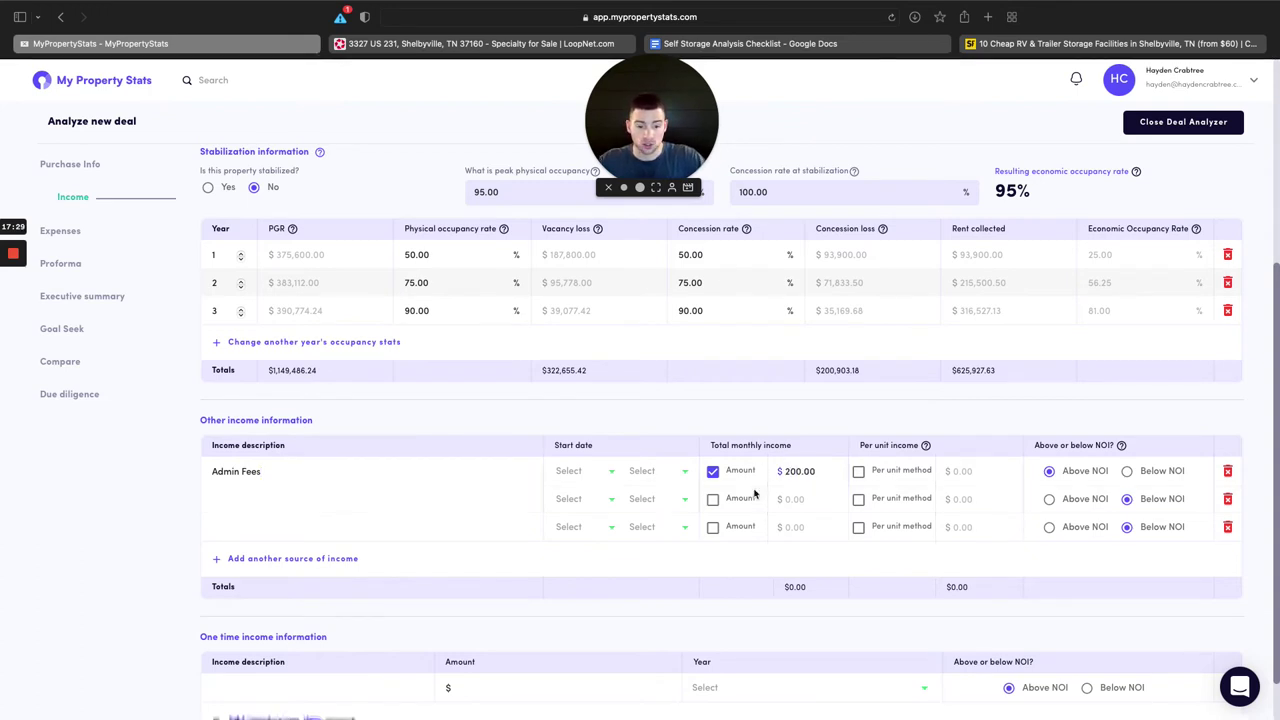
click(605, 480)
click(616, 501)
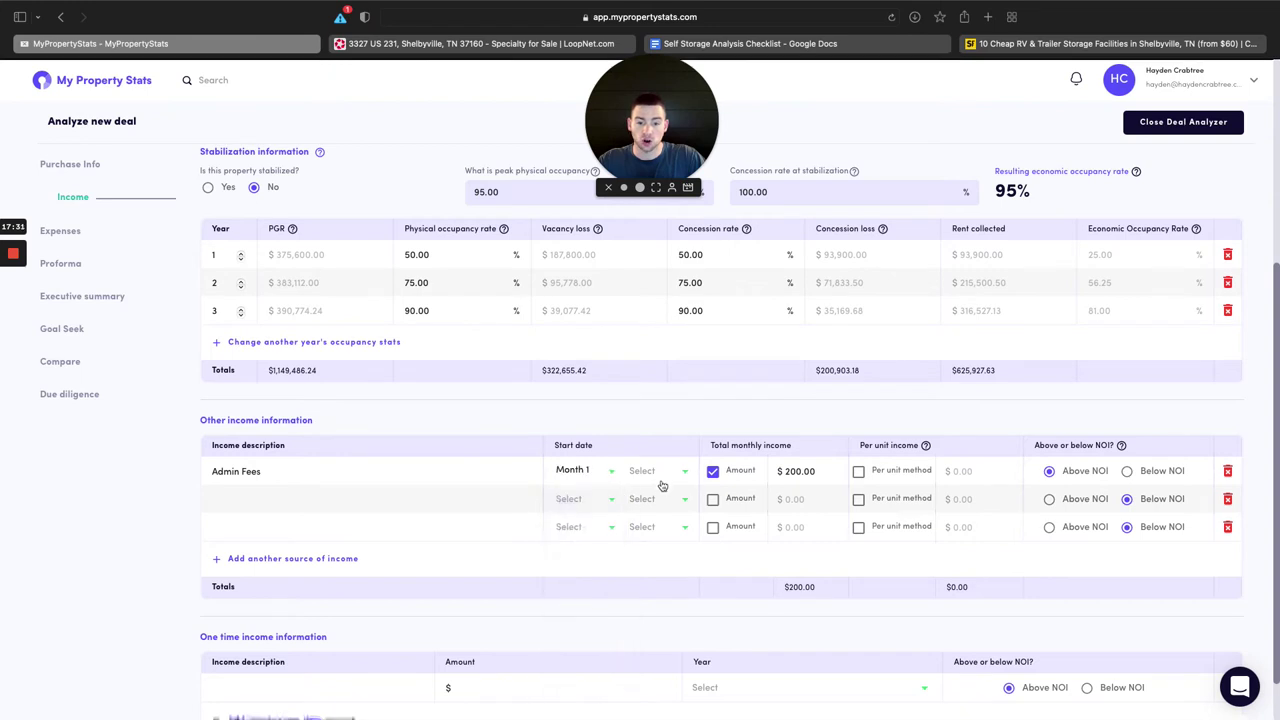
click(660, 472)
click(655, 500)
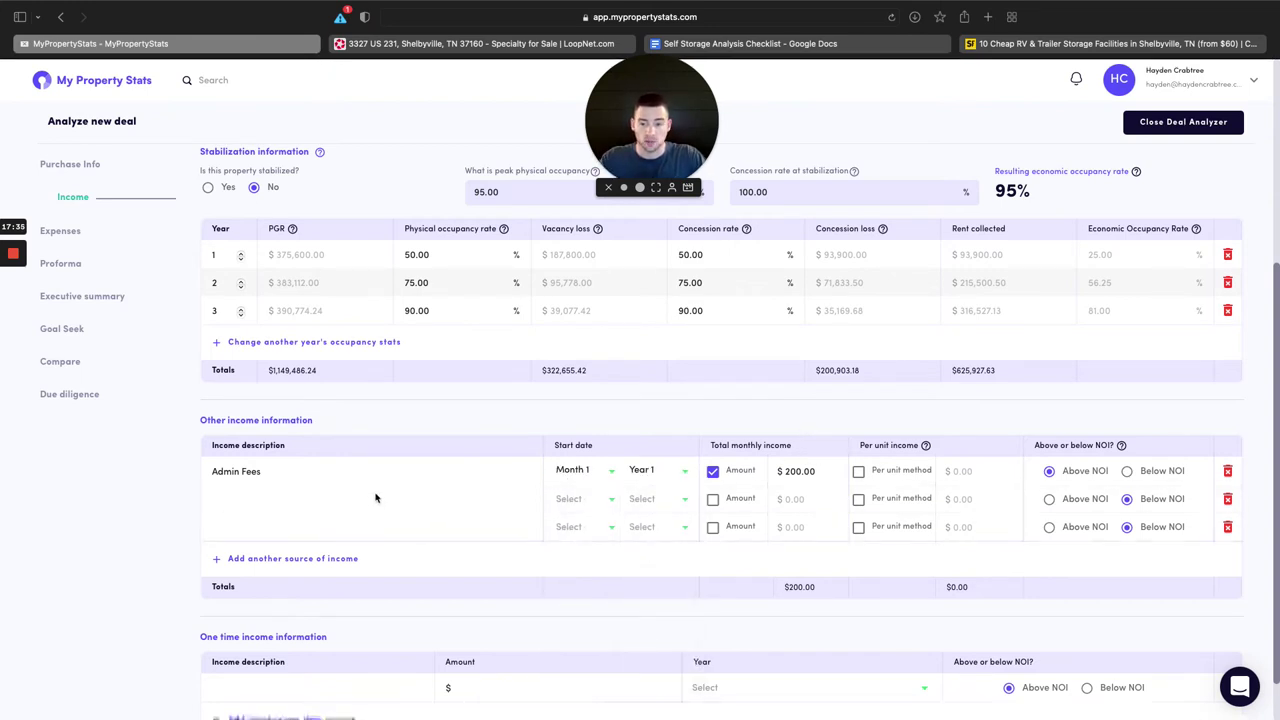
Fill in the second other income source as Late Fees with $100 monthly income starting in Month 1 of Year 1.
click(323, 500)
text(Late Fes)
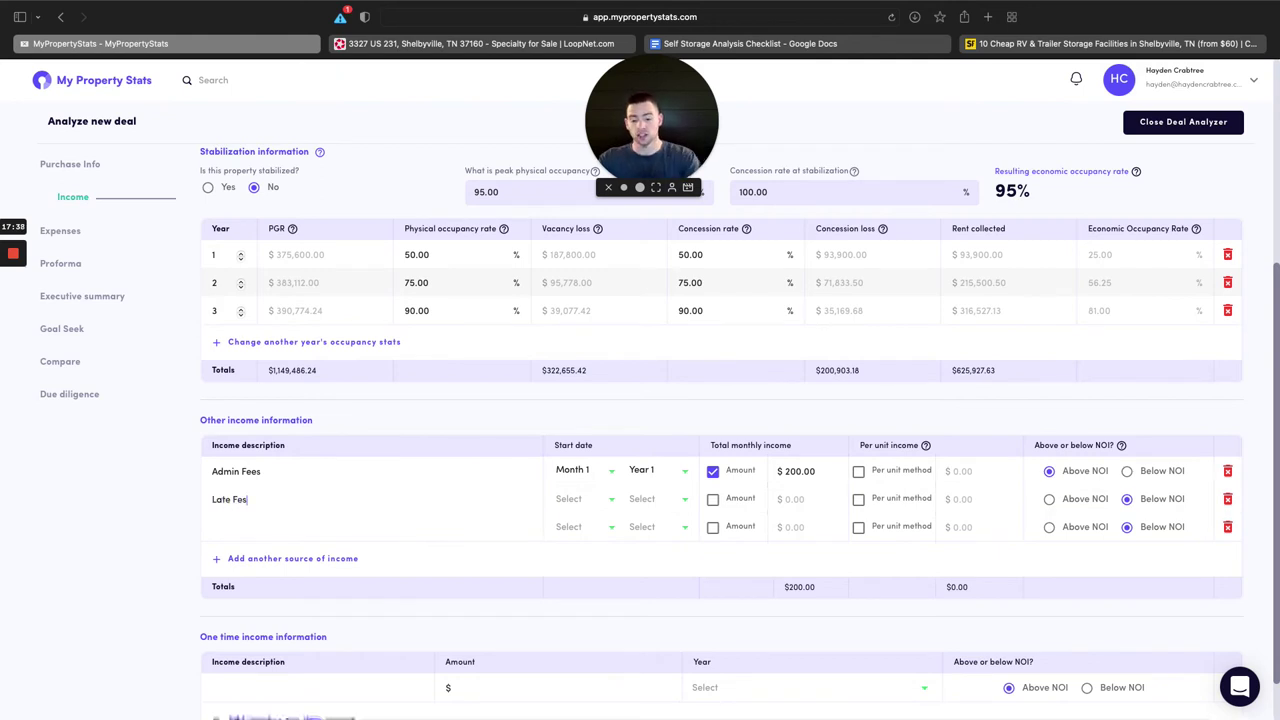
key(BackSpace)
text(es)
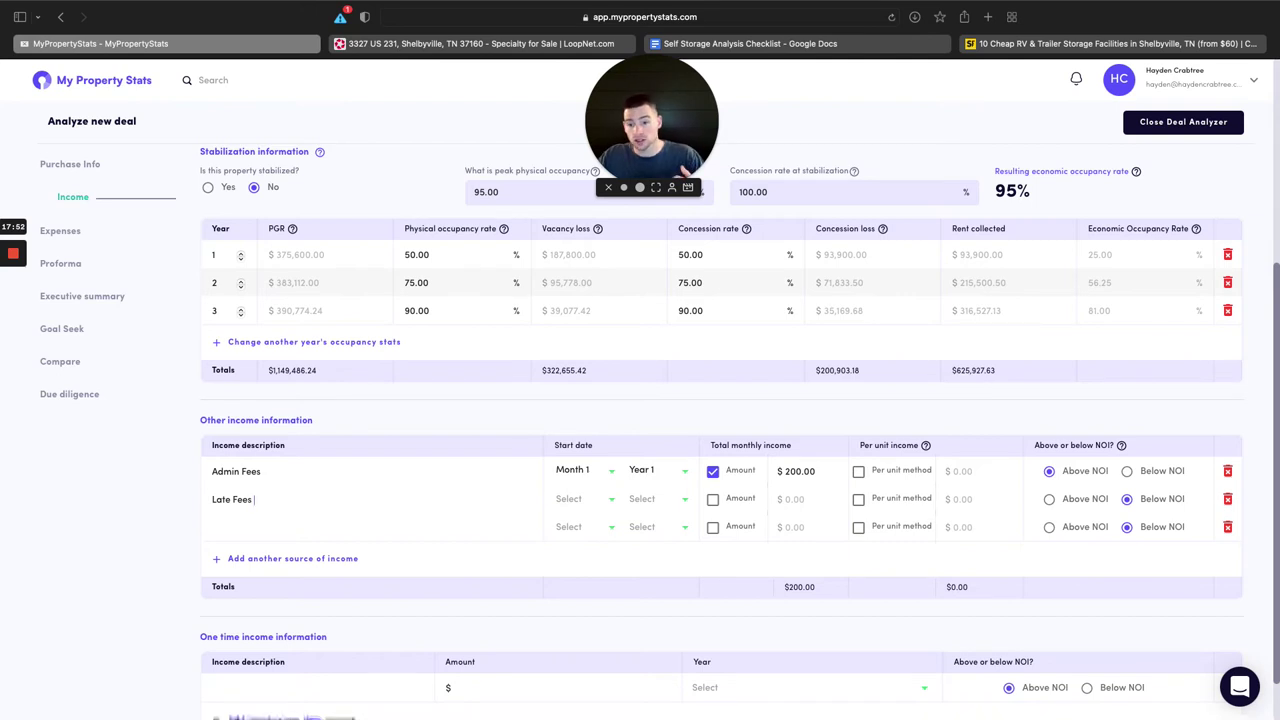
click(605, 508)
click(572, 527)
click(655, 499)
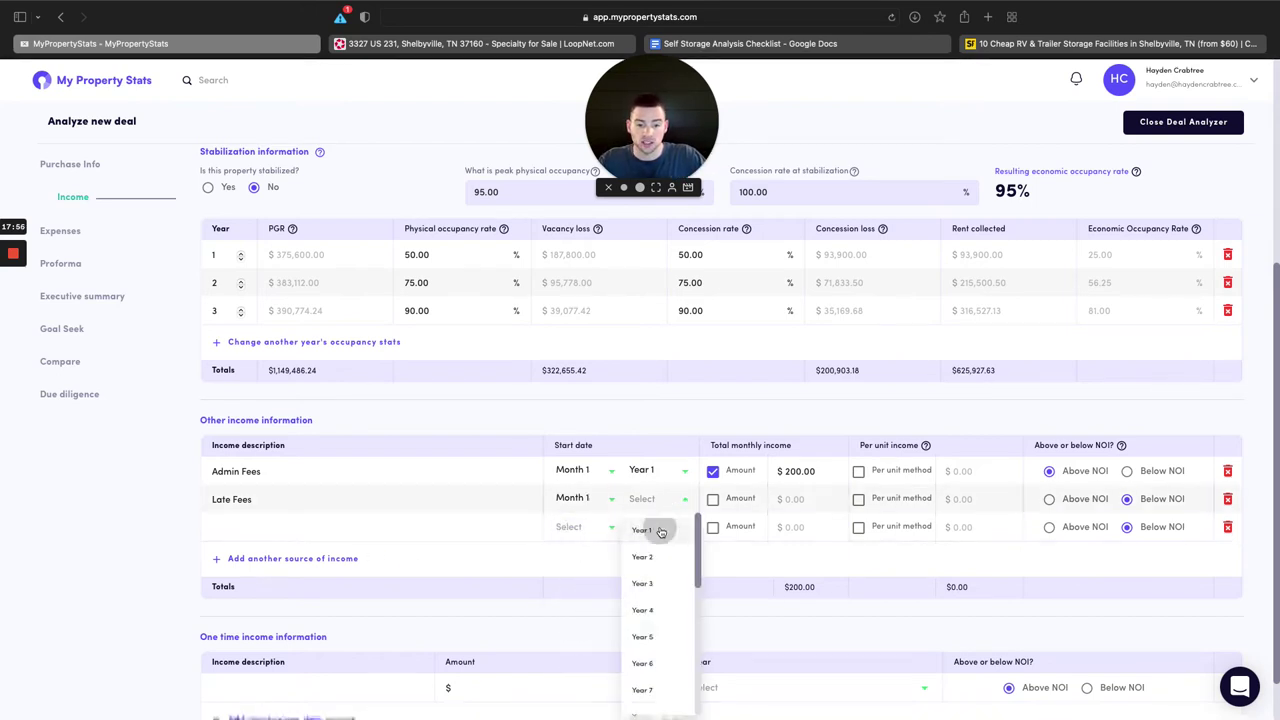
click(643, 548)
click(713, 499)
click(790, 499)
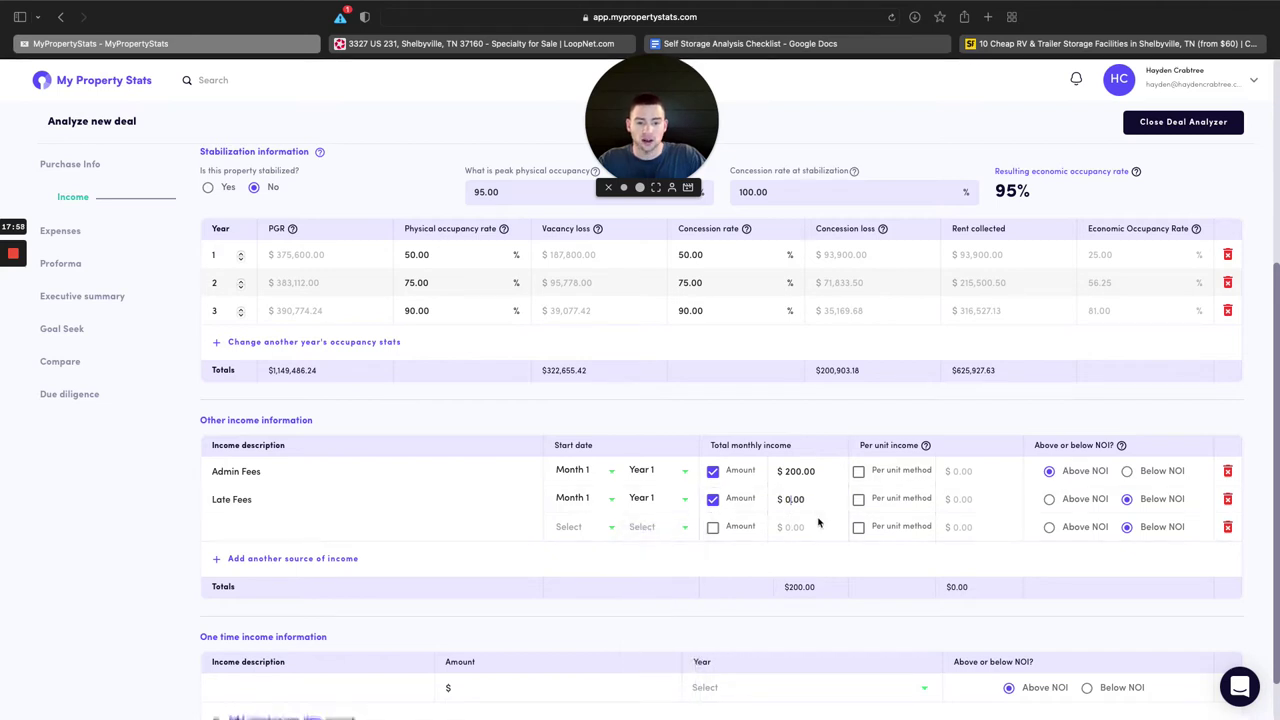
text(100)
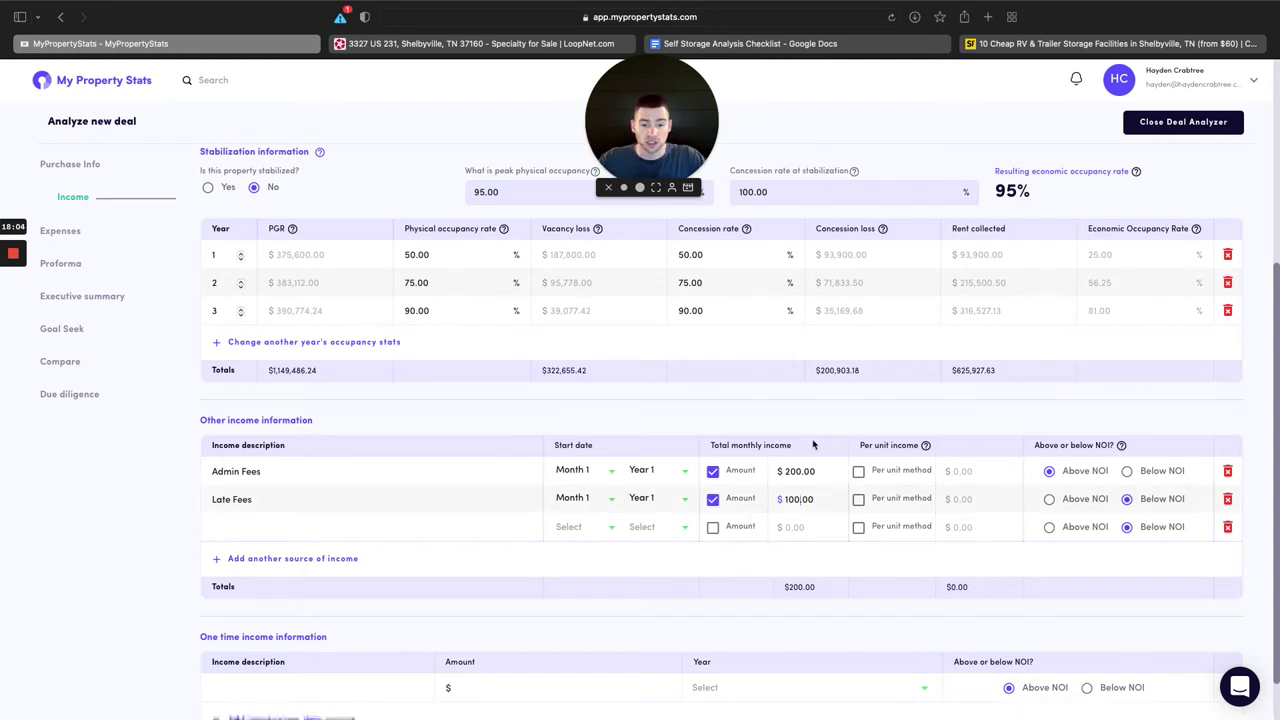
Name the third other income source TPP.
click(371, 538)
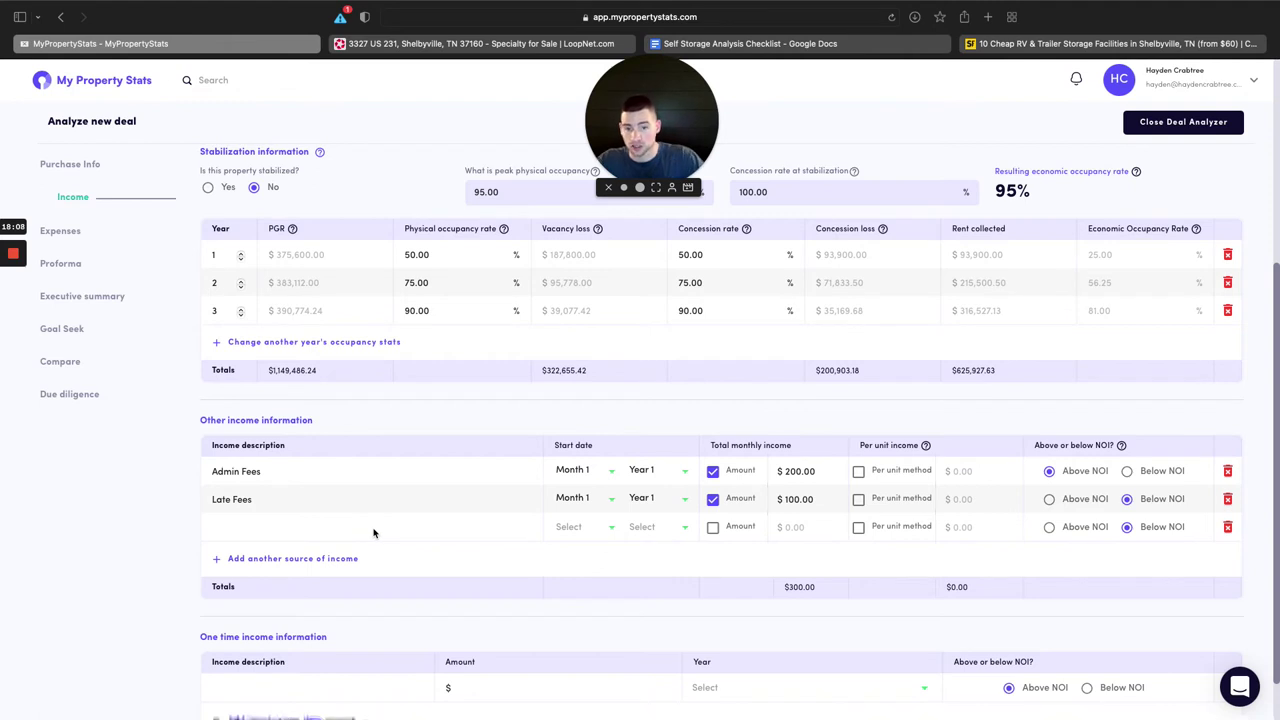
click(253, 530)
text(TEnan)
key(BackSpace)
key(BackSpace)
key(BackSpace)
key(BackSpace)
text(enant)
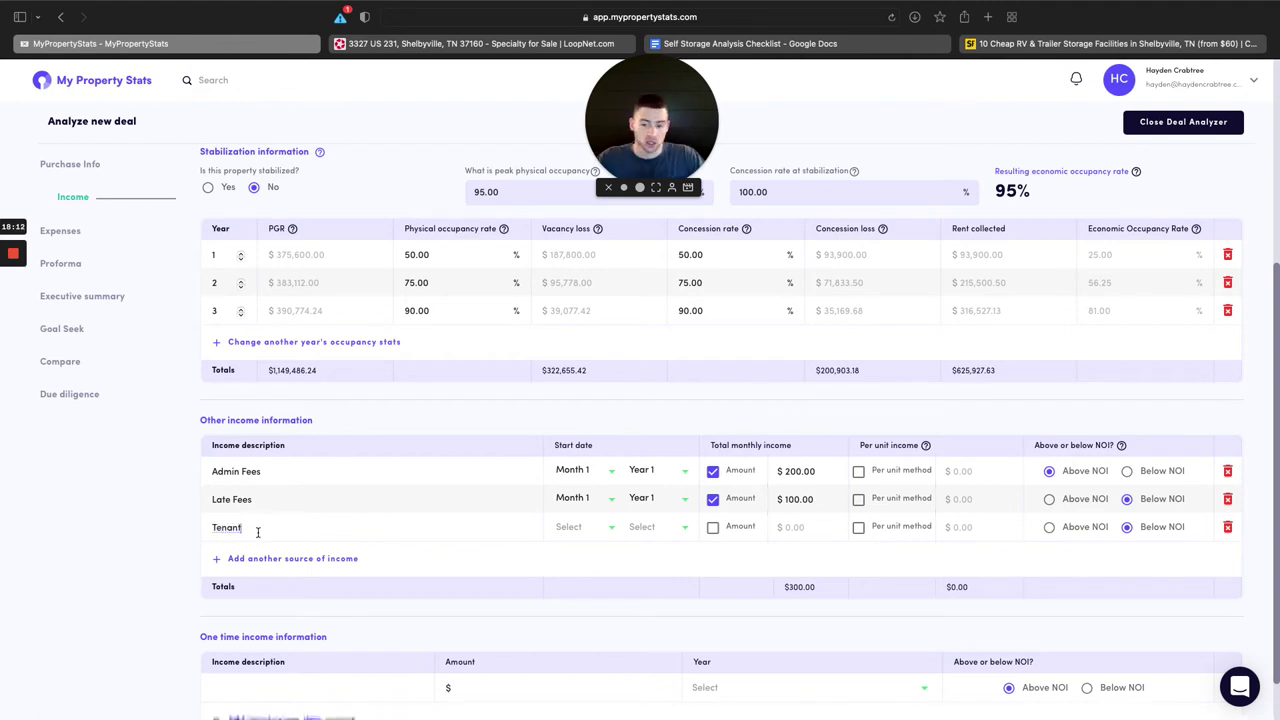
text( P)
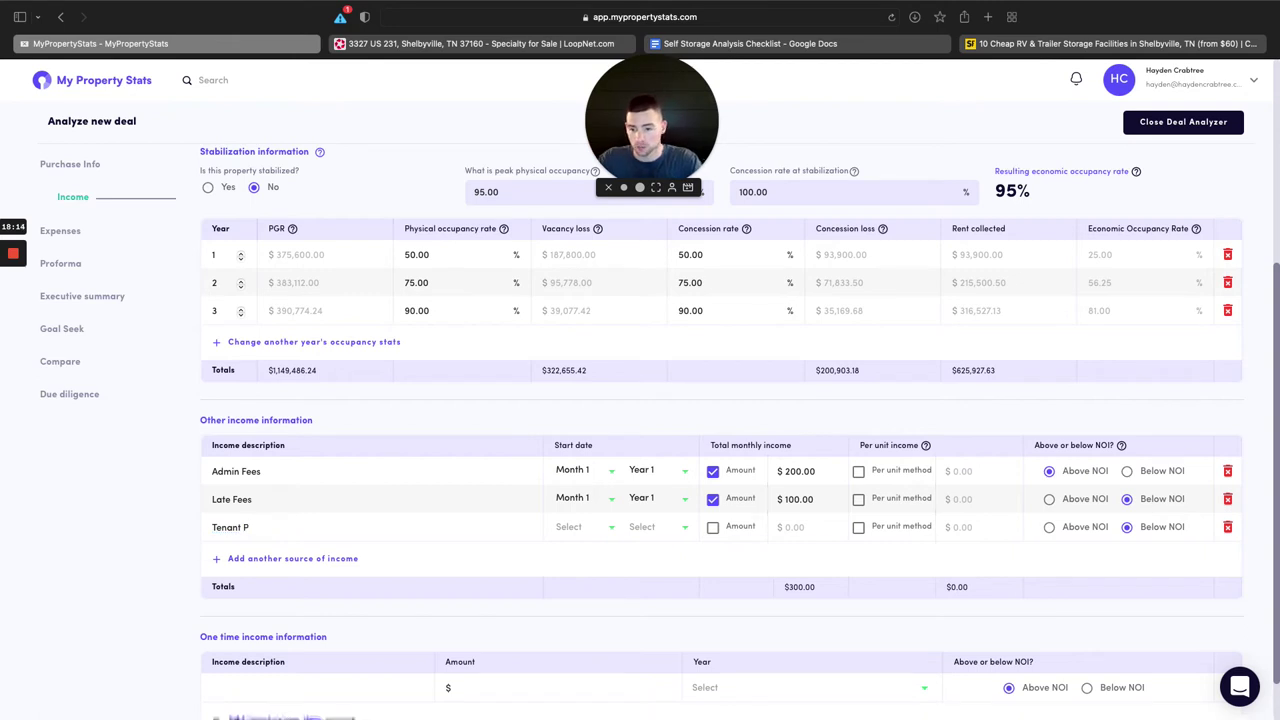
key(BackSpace)
key(BackSpace)
key(BackSpace)
key(BackSpace)
key(BackSpace)
key(BackSpace)
key(BackSpace)
text(PP)
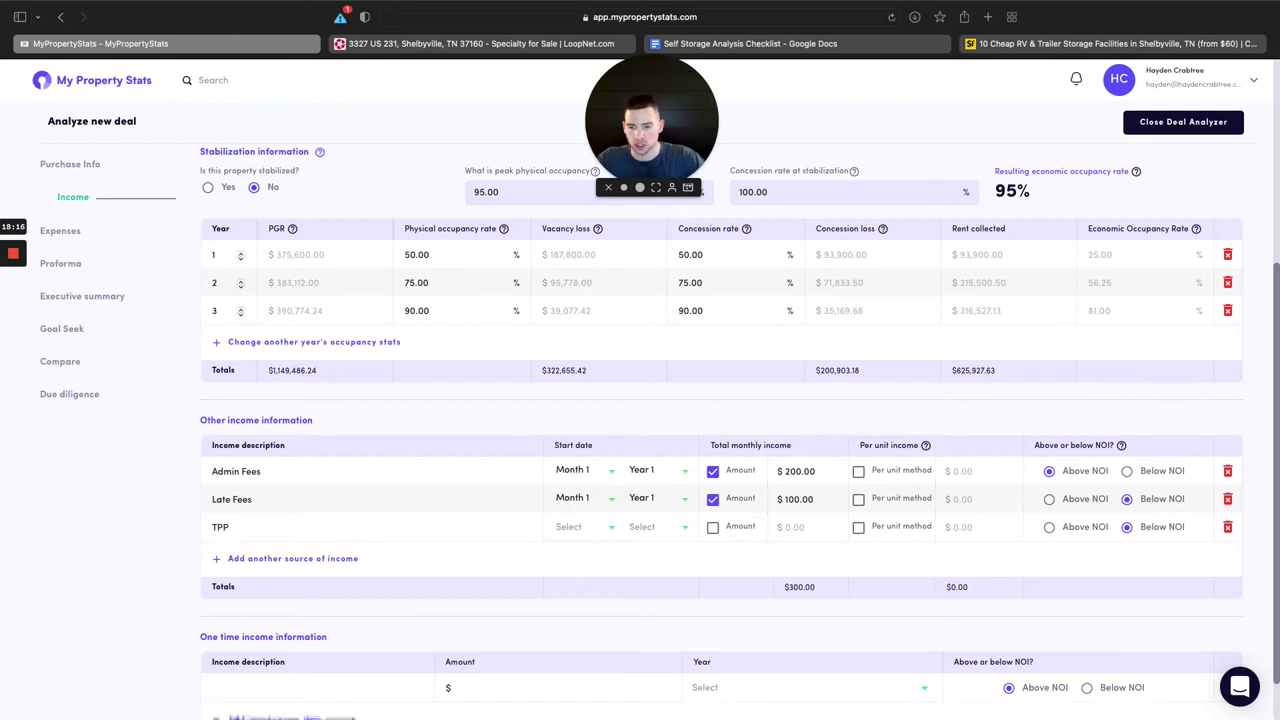
Start the TPP income in Month 6 of Year 1 and set it to $7 using the per unit method.
click(580, 530)
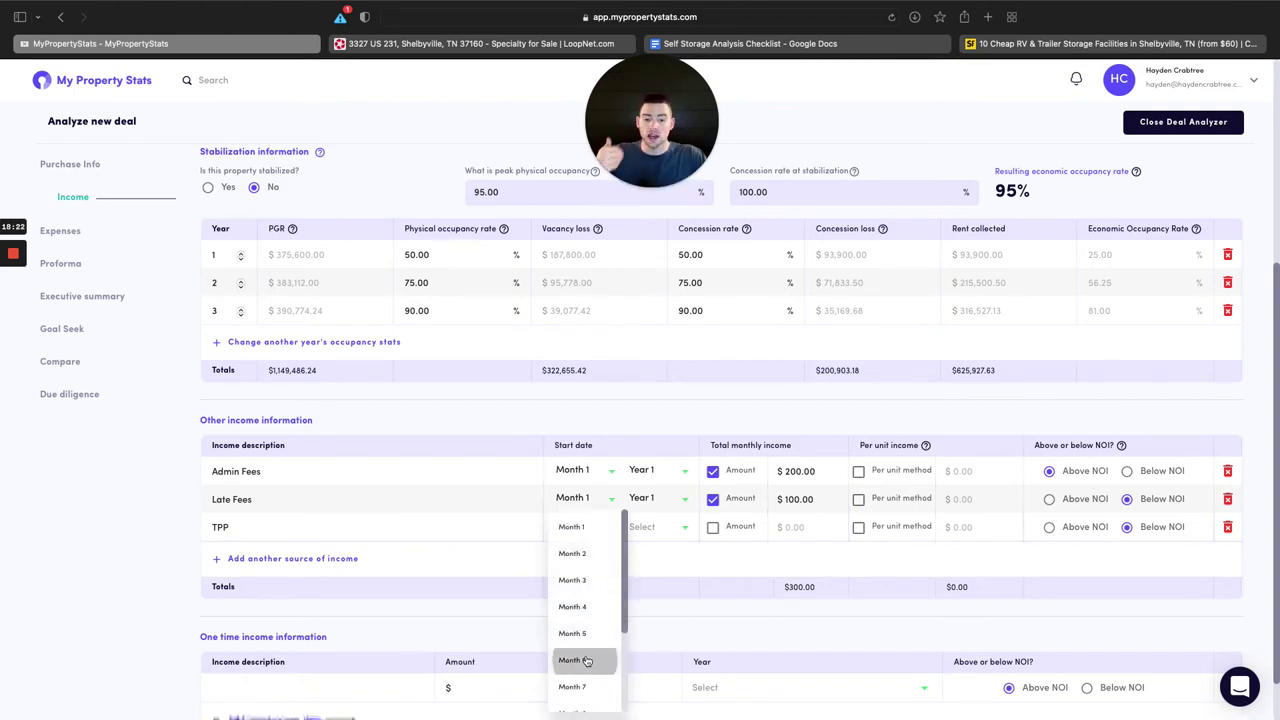
click(585, 660)
click(650, 528)
click(652, 530)
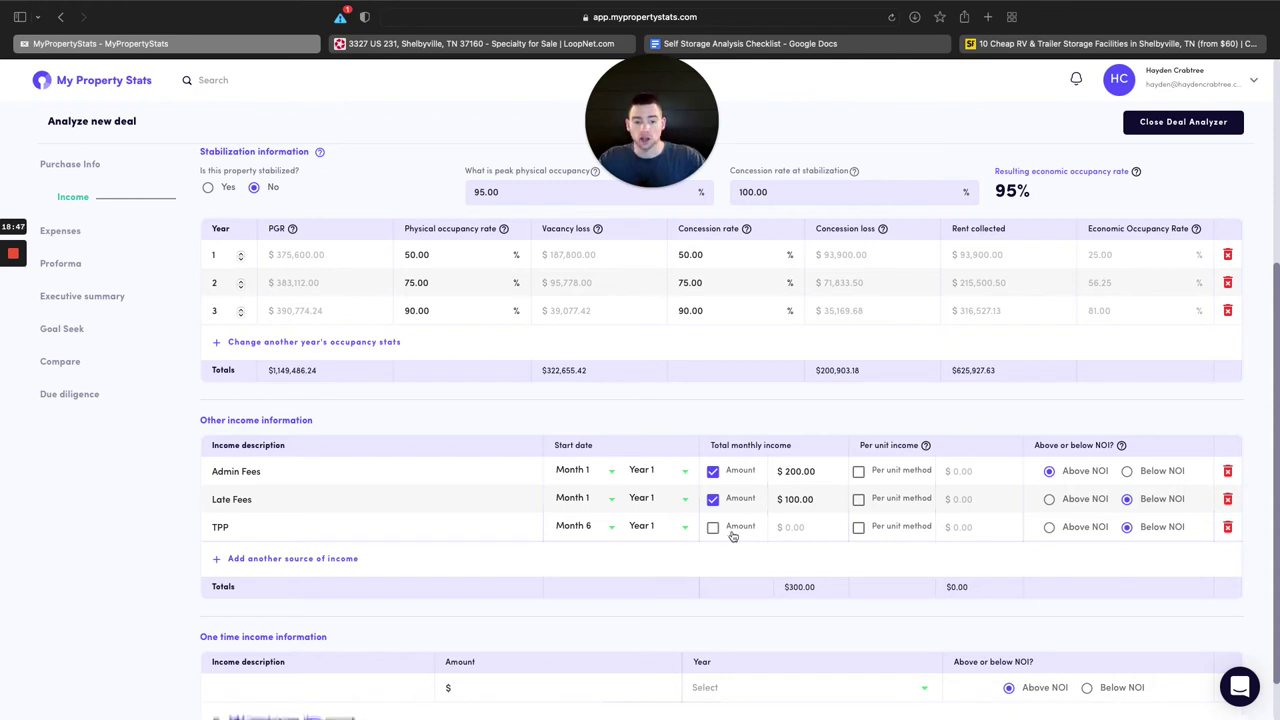
click(858, 527)
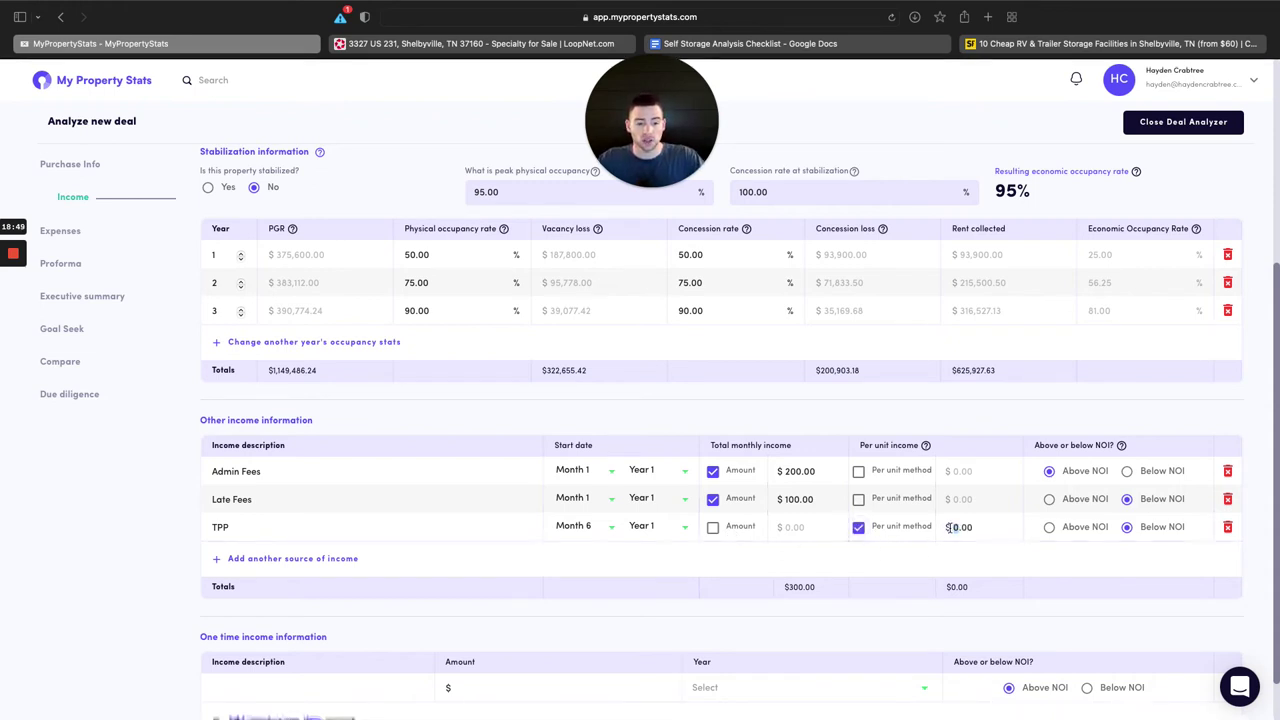
click(957, 530)
text(7)
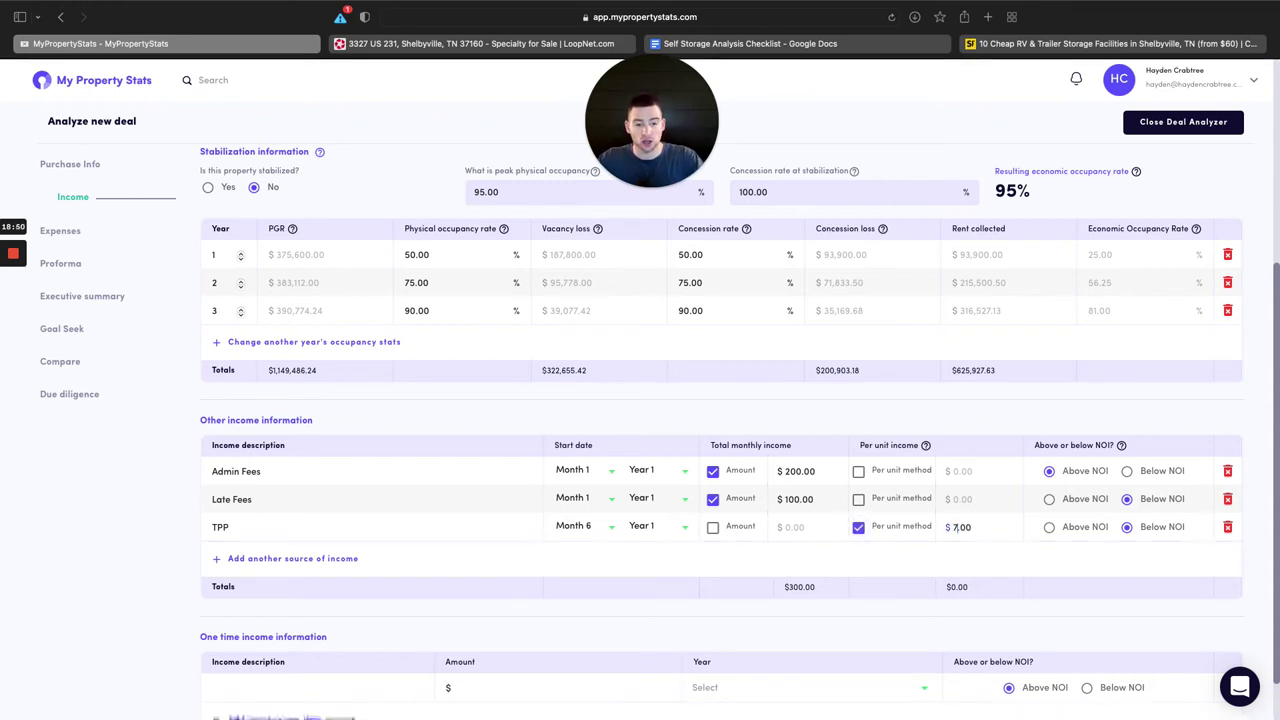
Classify the TPP and Late Fees income as above NOI.
click(1049, 527)
click(1049, 499)
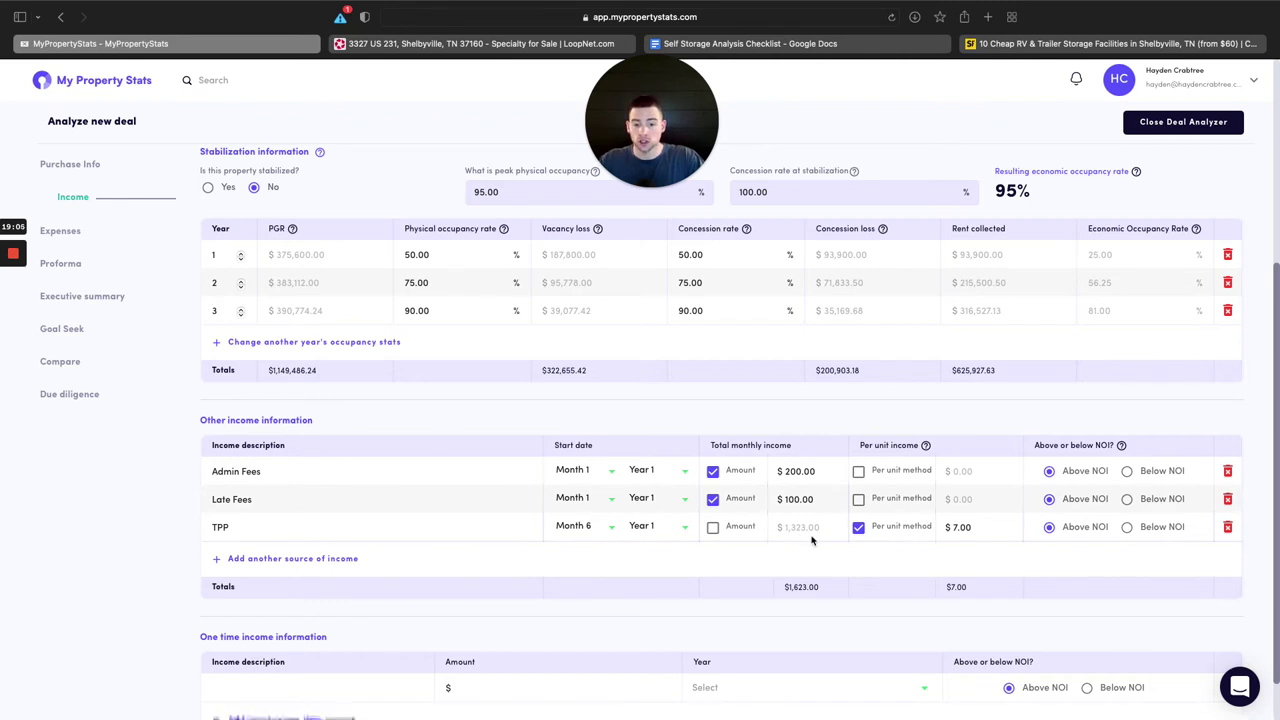
scroll(826, 540, down, 2)
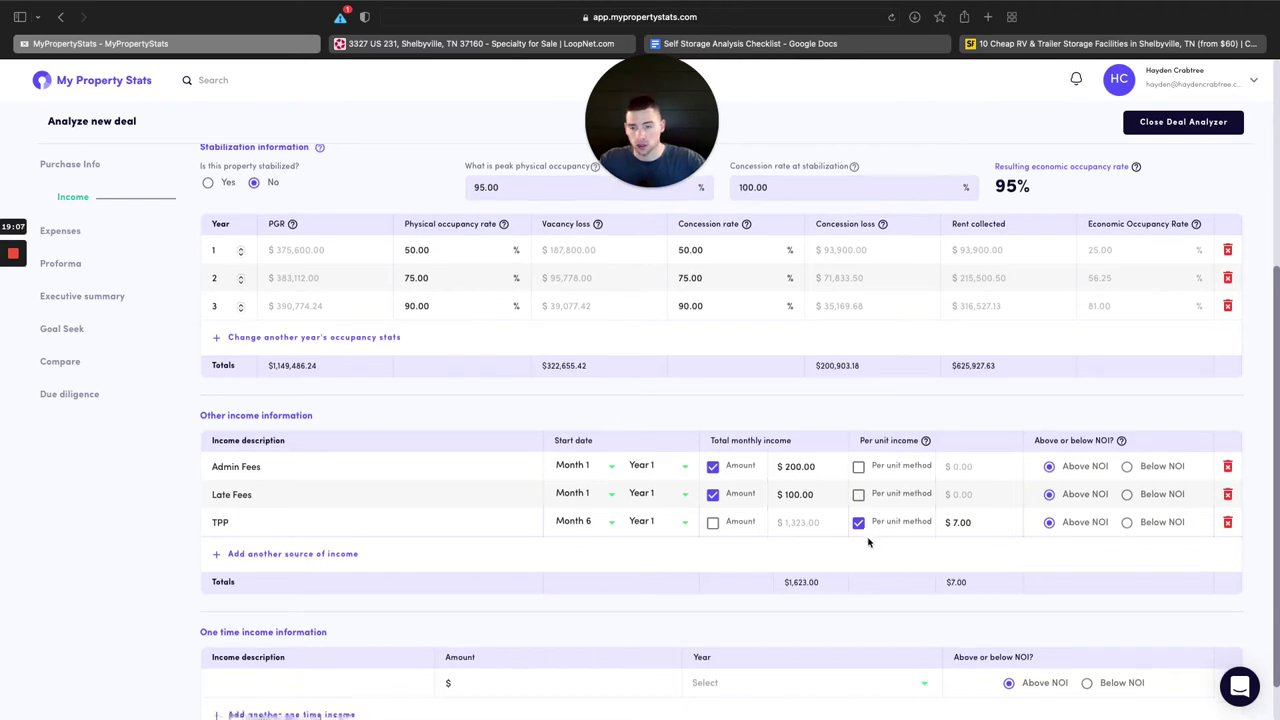
Look at the checklist in Google Docs and return to MyPropertyStats to open the deal's Expenses section.
click(827, 46)
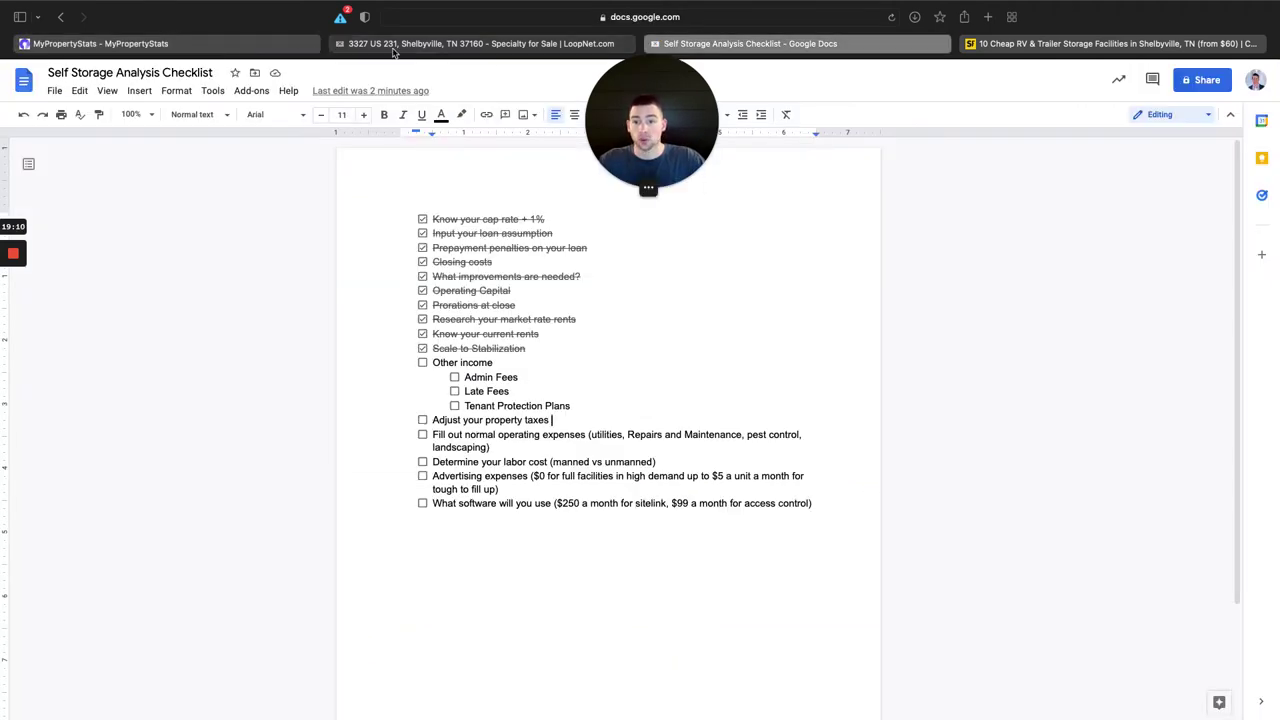
click(170, 43)
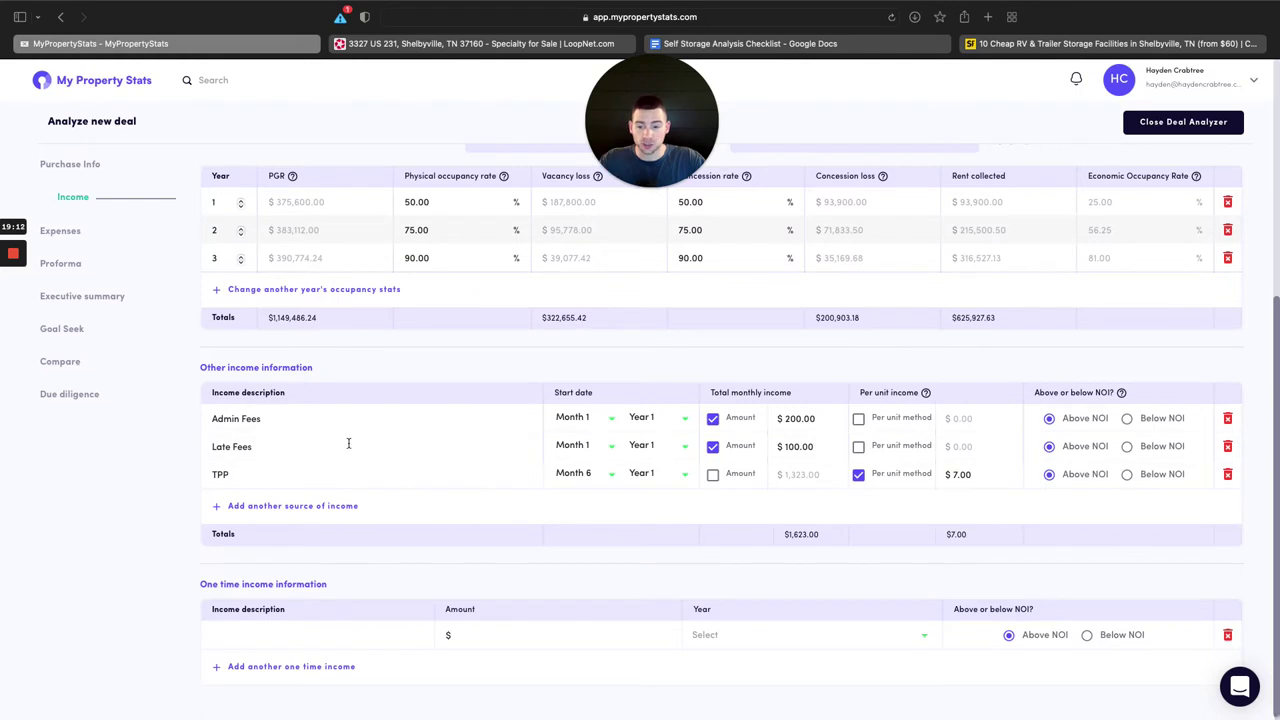
click(64, 230)
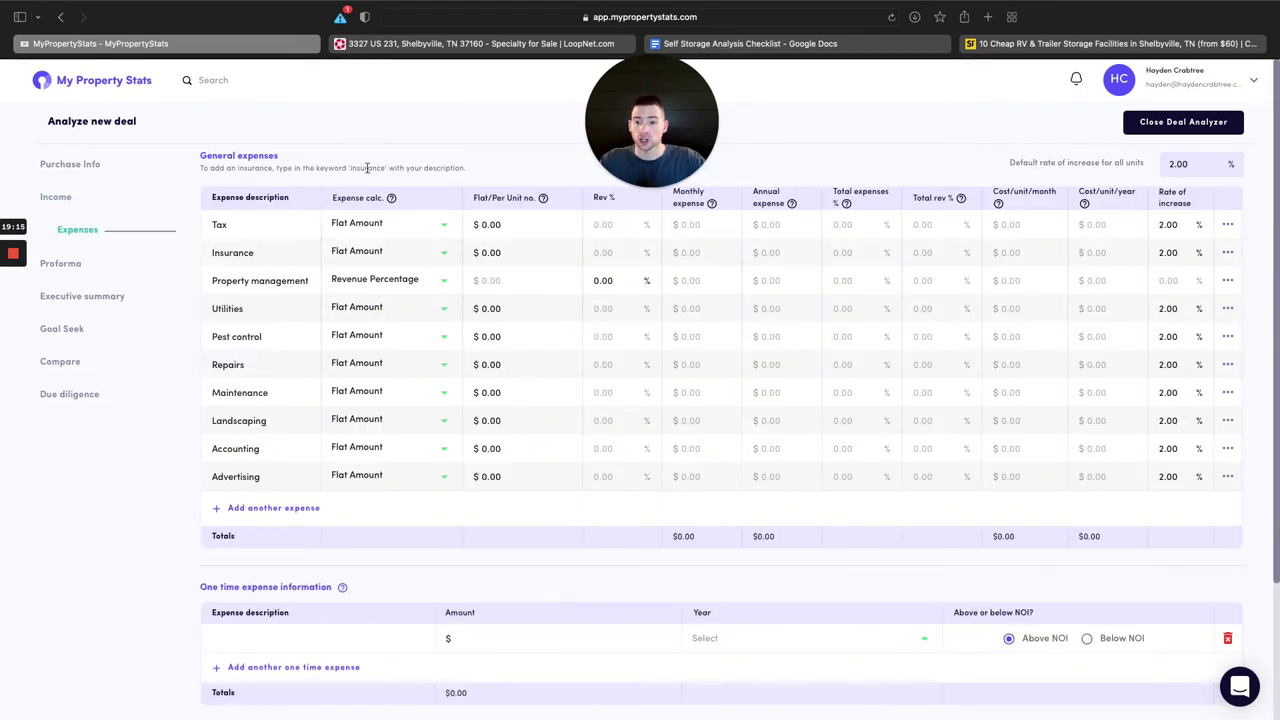
scroll(400, 129, down, 1)
mouse_move(548, 698)
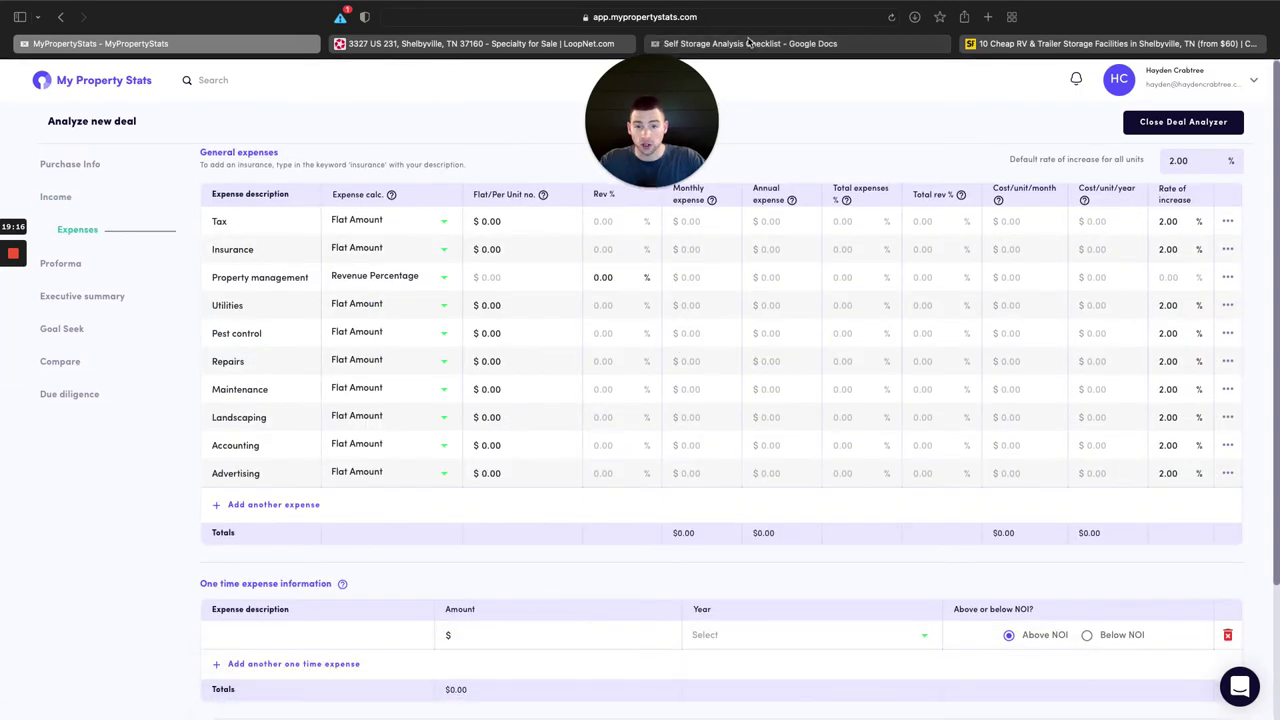
Switch to the LoopNet listing, close its photo viewer and examine the taxes and operating expenses in the financial summary.
click(543, 47)
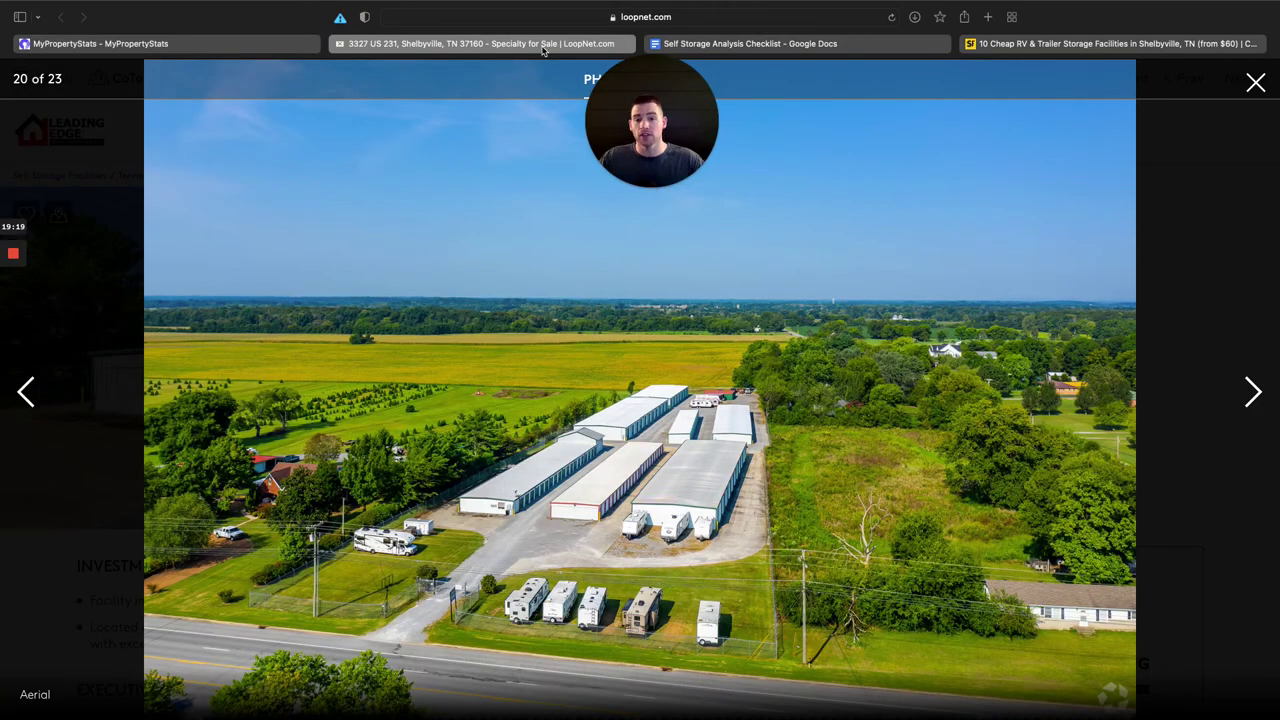
click(1254, 84)
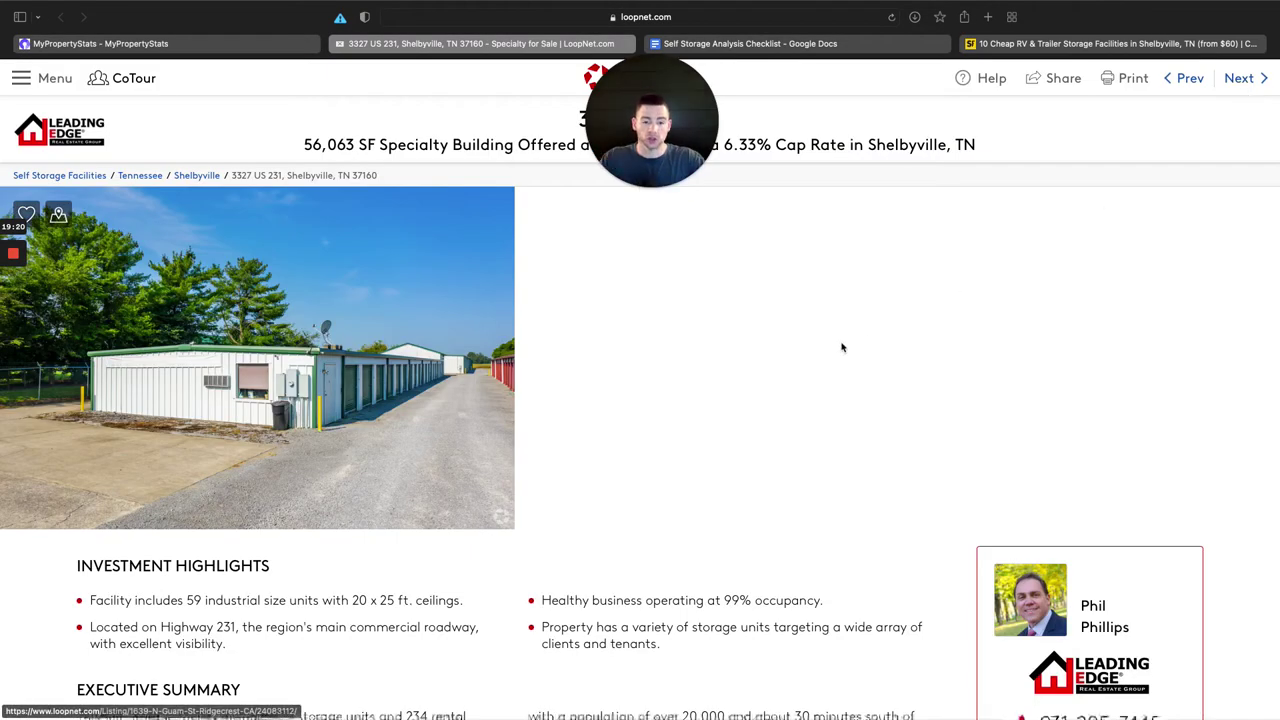
scroll(828, 358, down, 4)
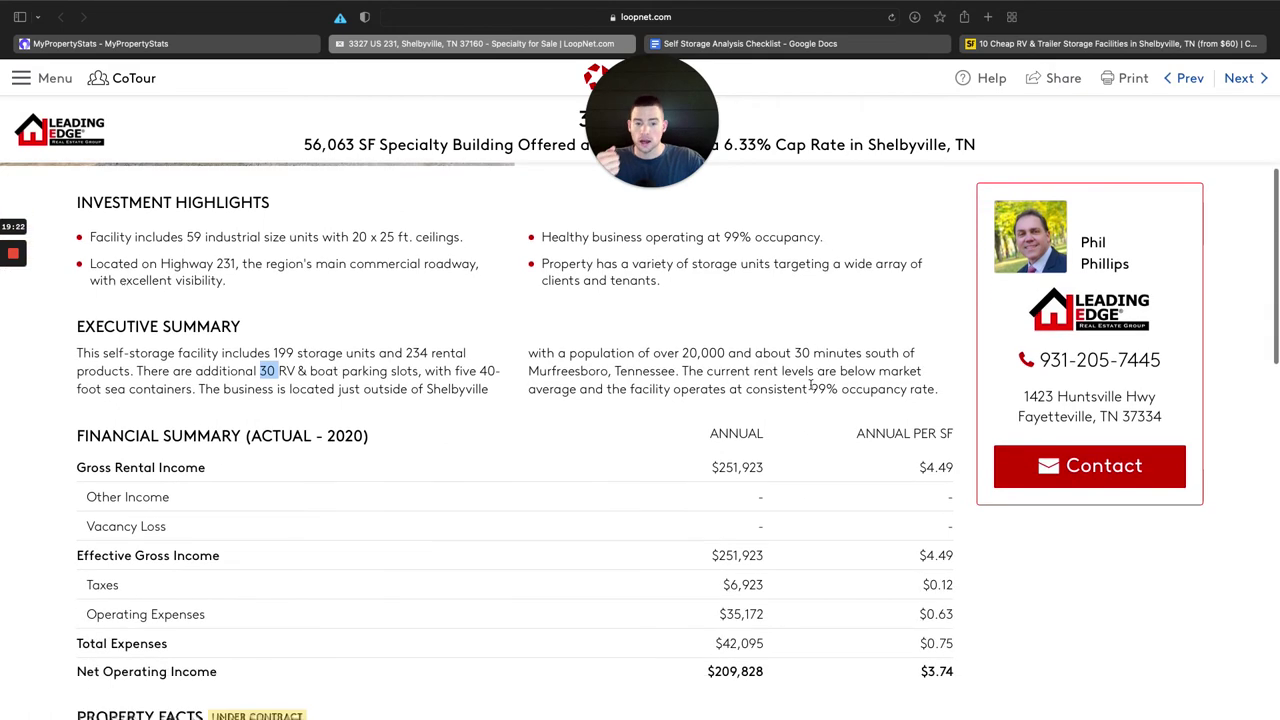
scroll(458, 562, down, 1)
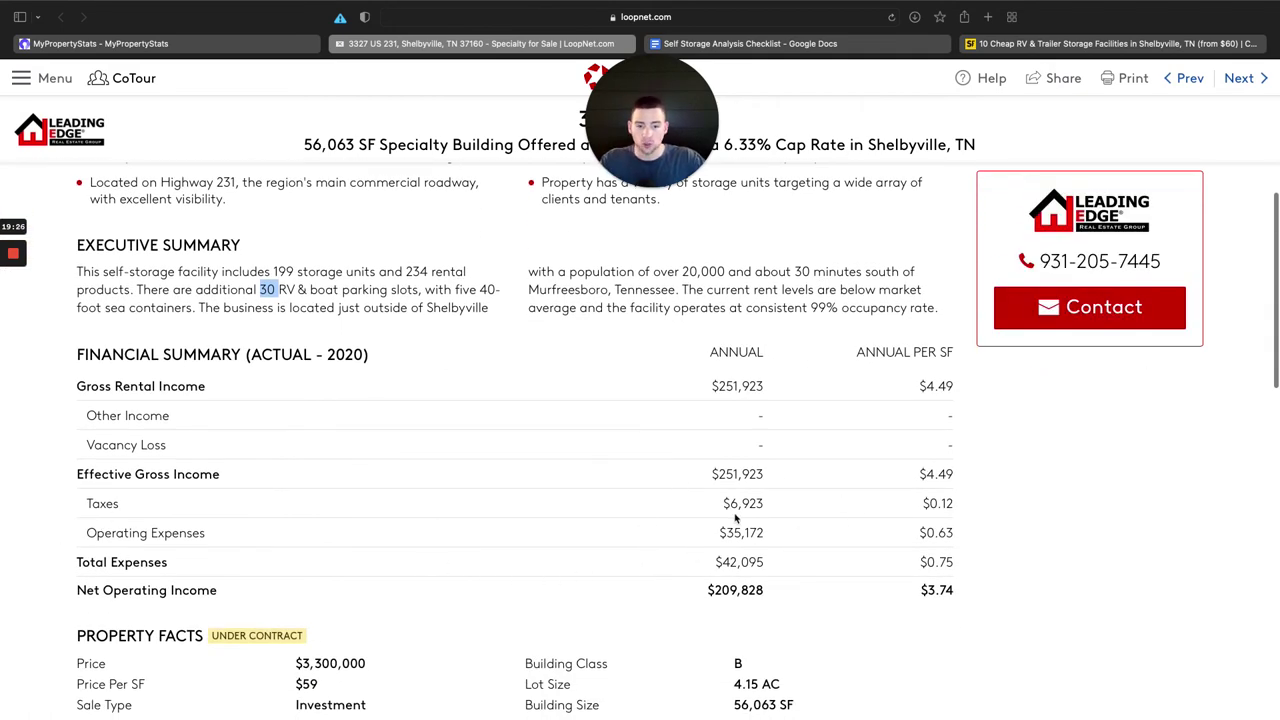
drag(727, 502, 786, 514)
click(790, 517)
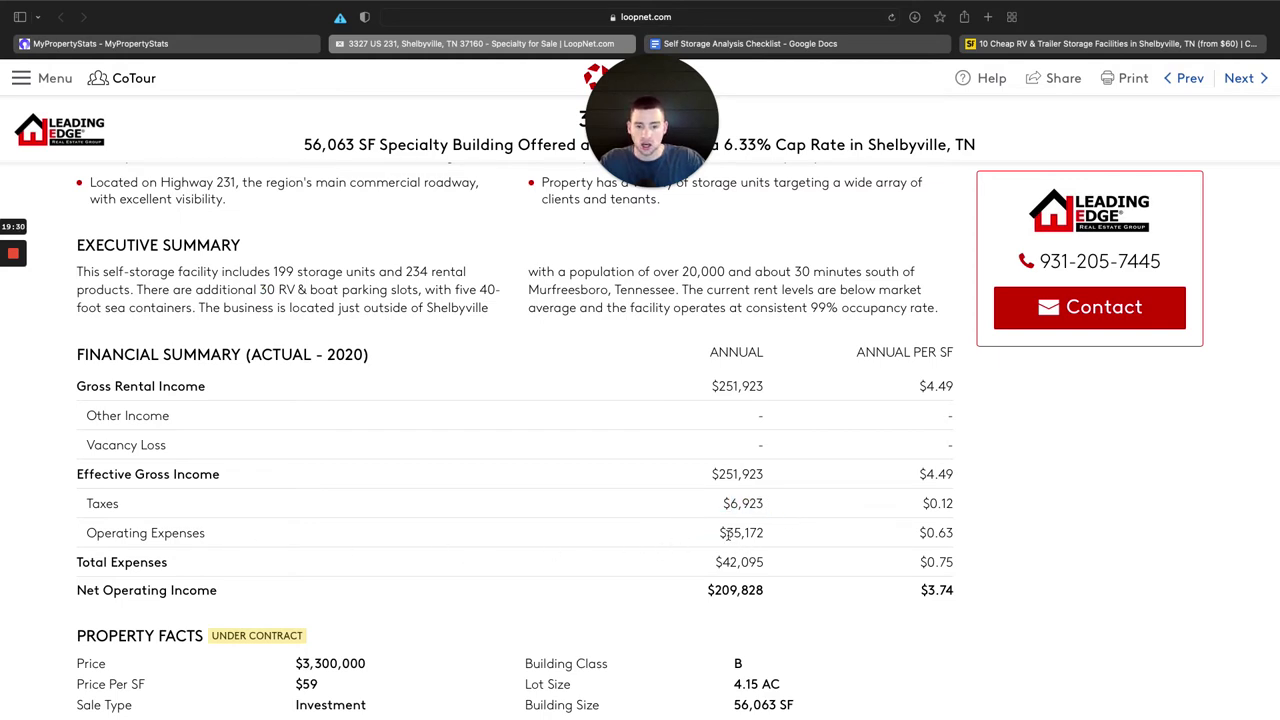
drag(727, 533, 811, 538)
click(792, 562)
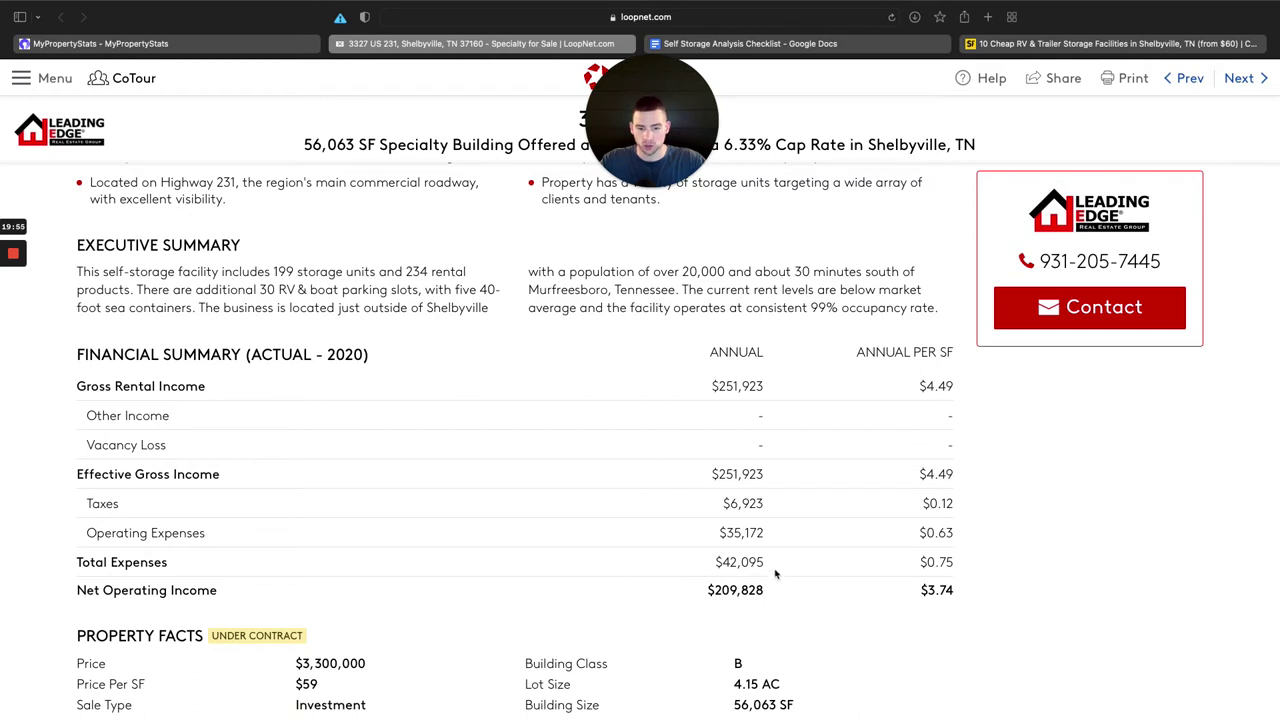
scroll(775, 575, down, 1)
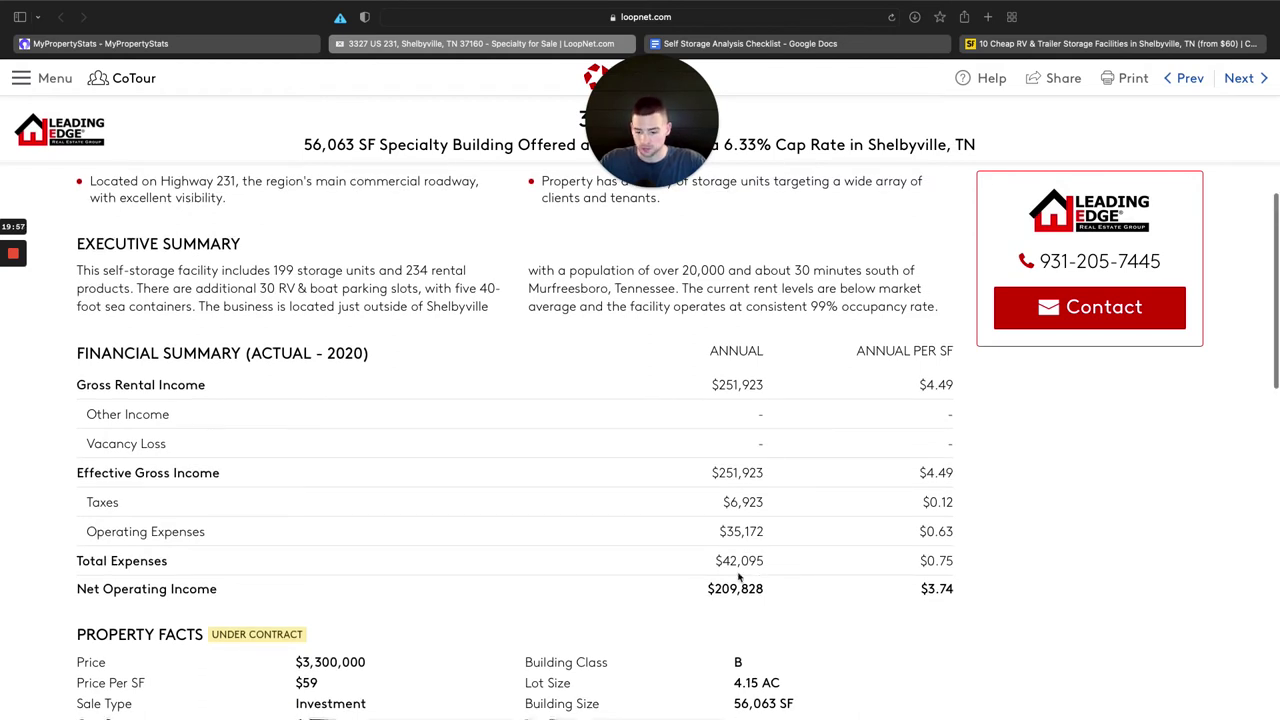
Calculate the listing's expense ratio as 42000/251000 with Spotlight.
key(super+space)
text(420)
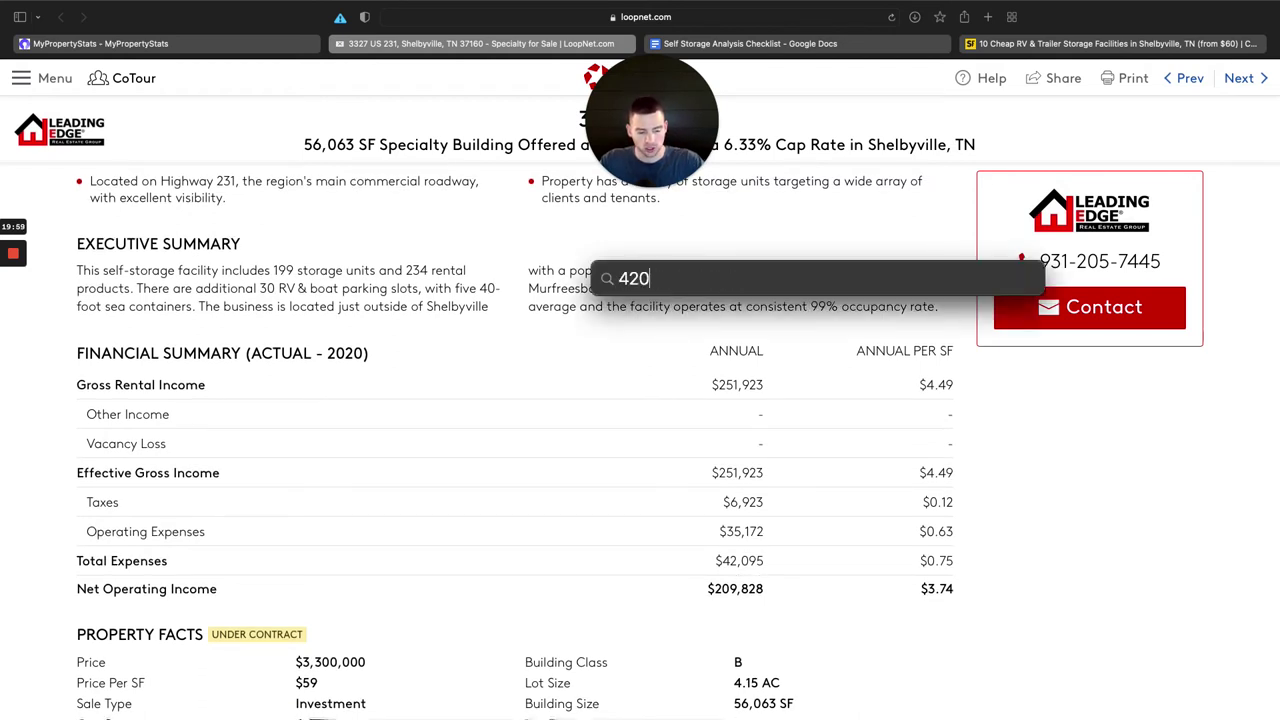
text(00/)
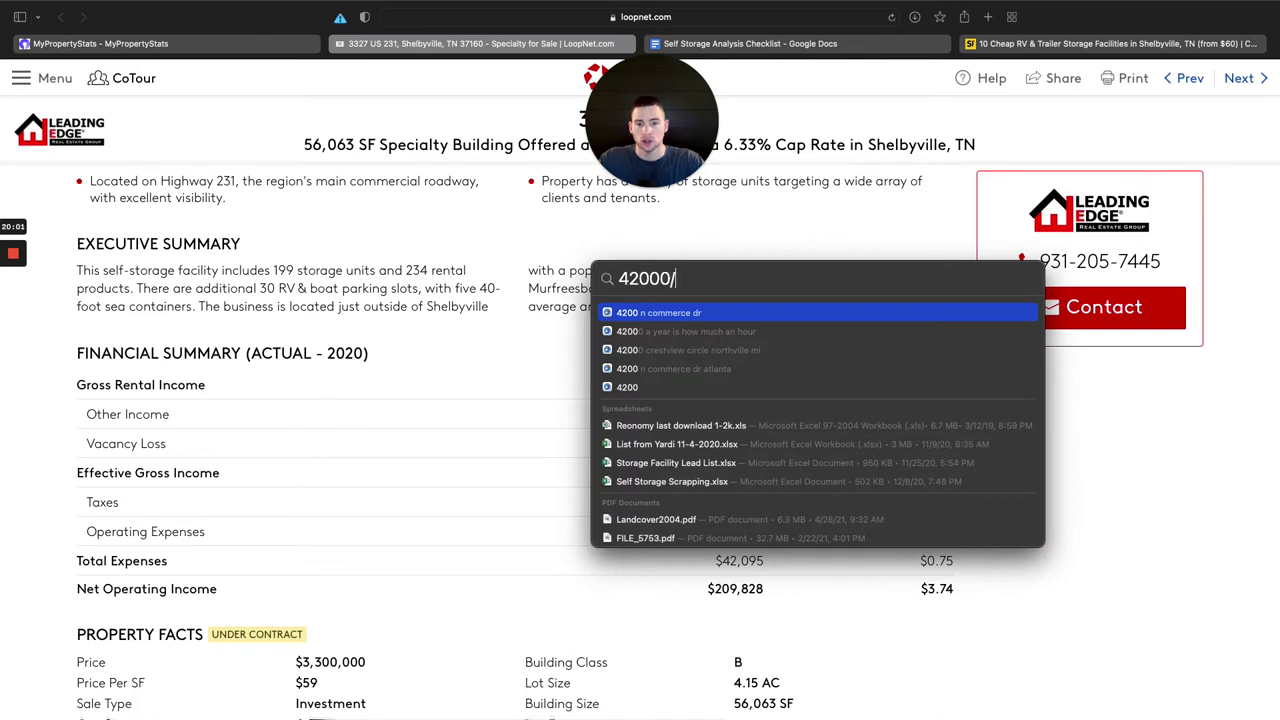
drag(825, 285, 1142, 313)
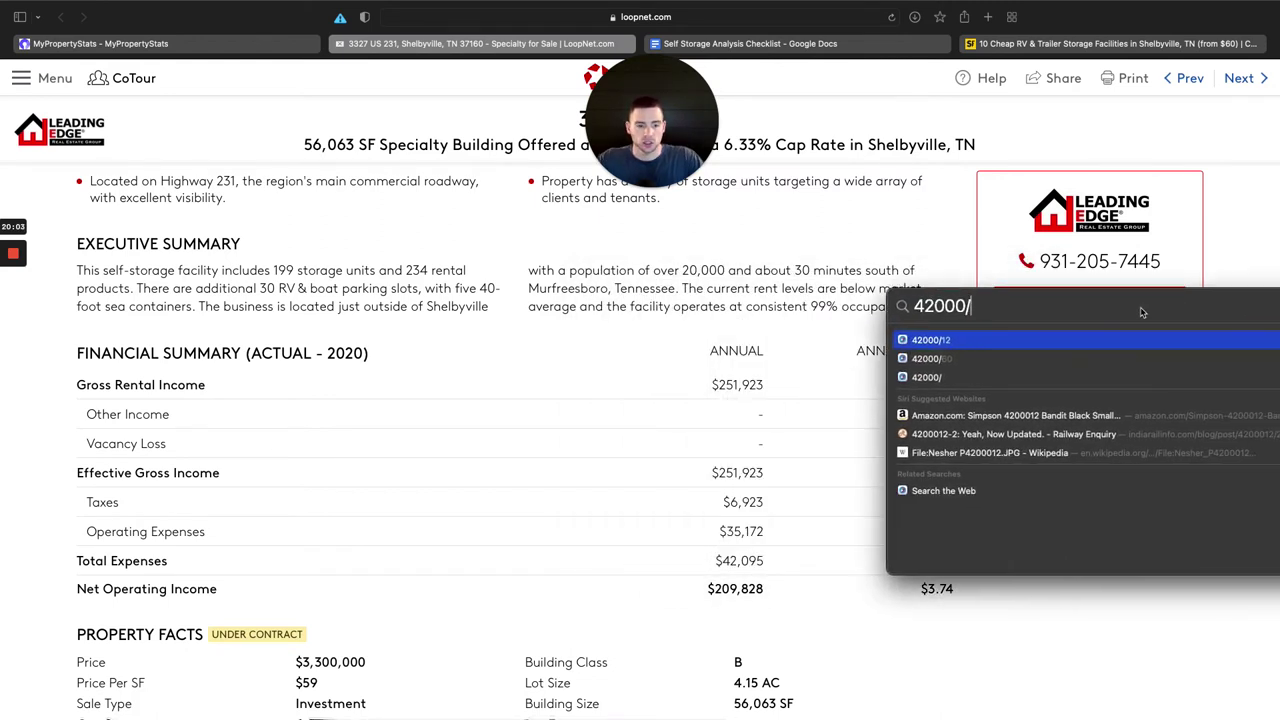
text(251000)
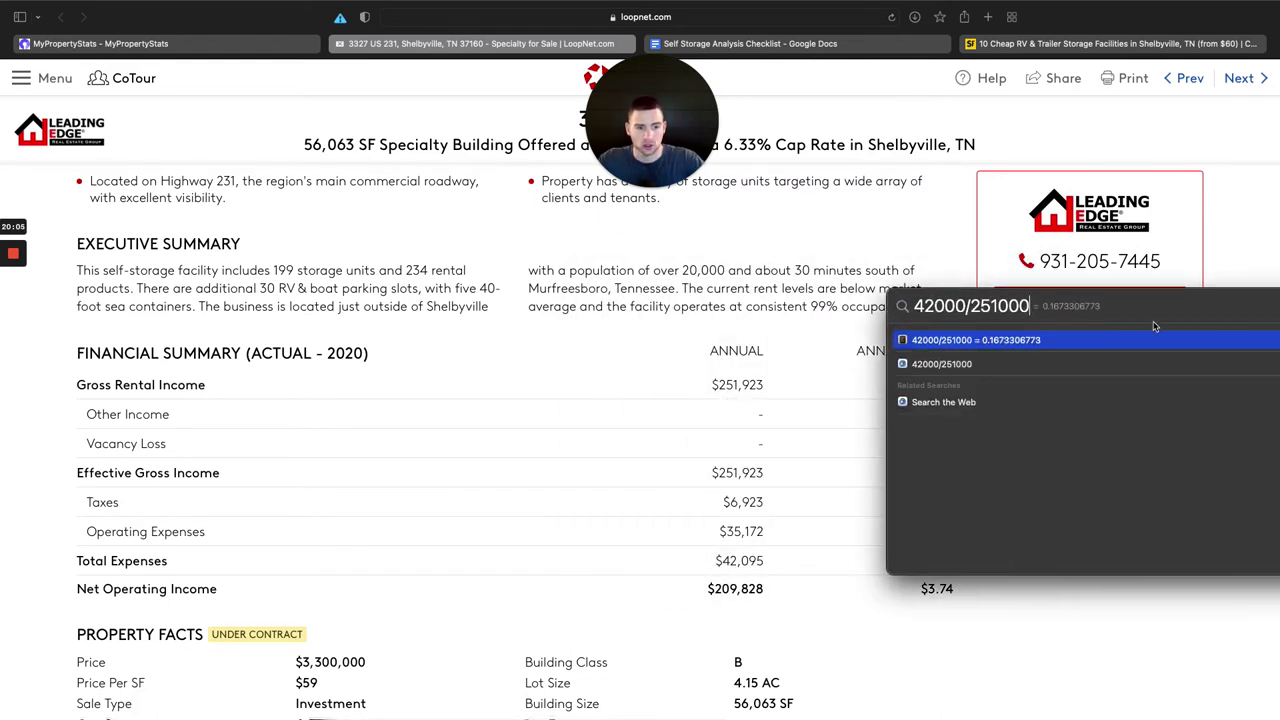
key(Escape)
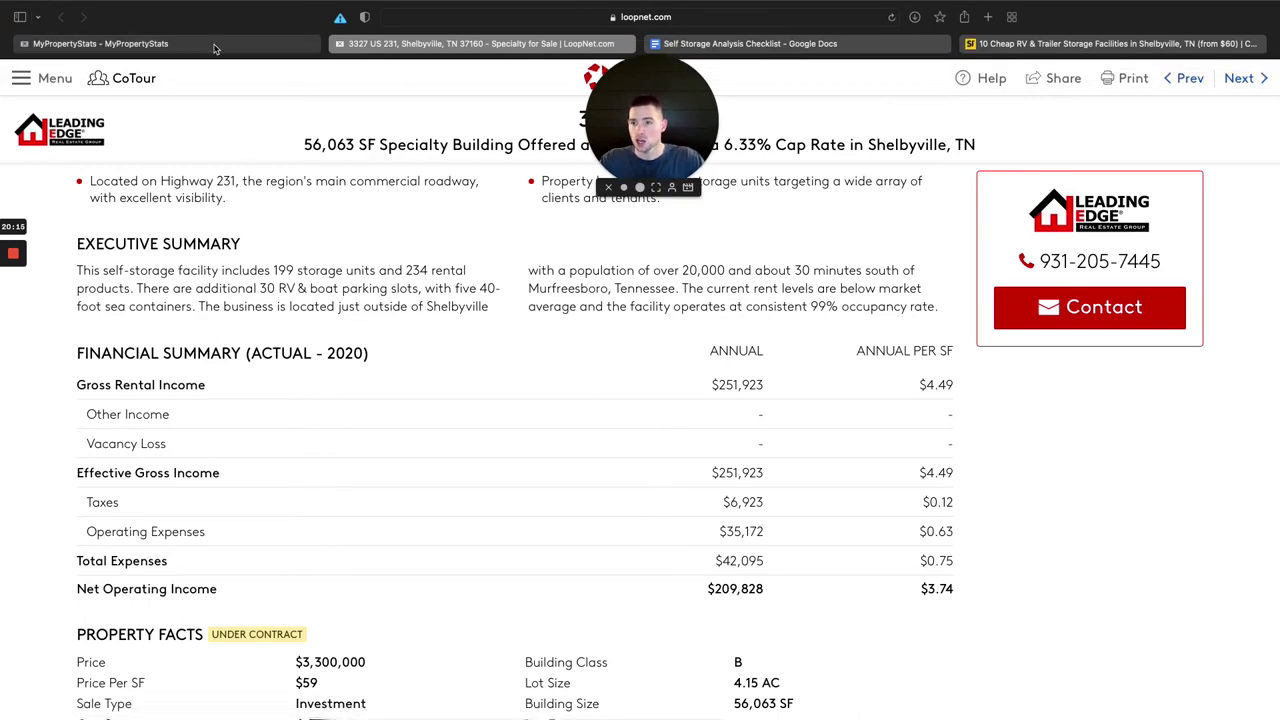
Switch to MyPropertyStats and look at the property tax calculation fields in the deal's expenses.
click(212, 43)
scroll(621, 500, down, 4)
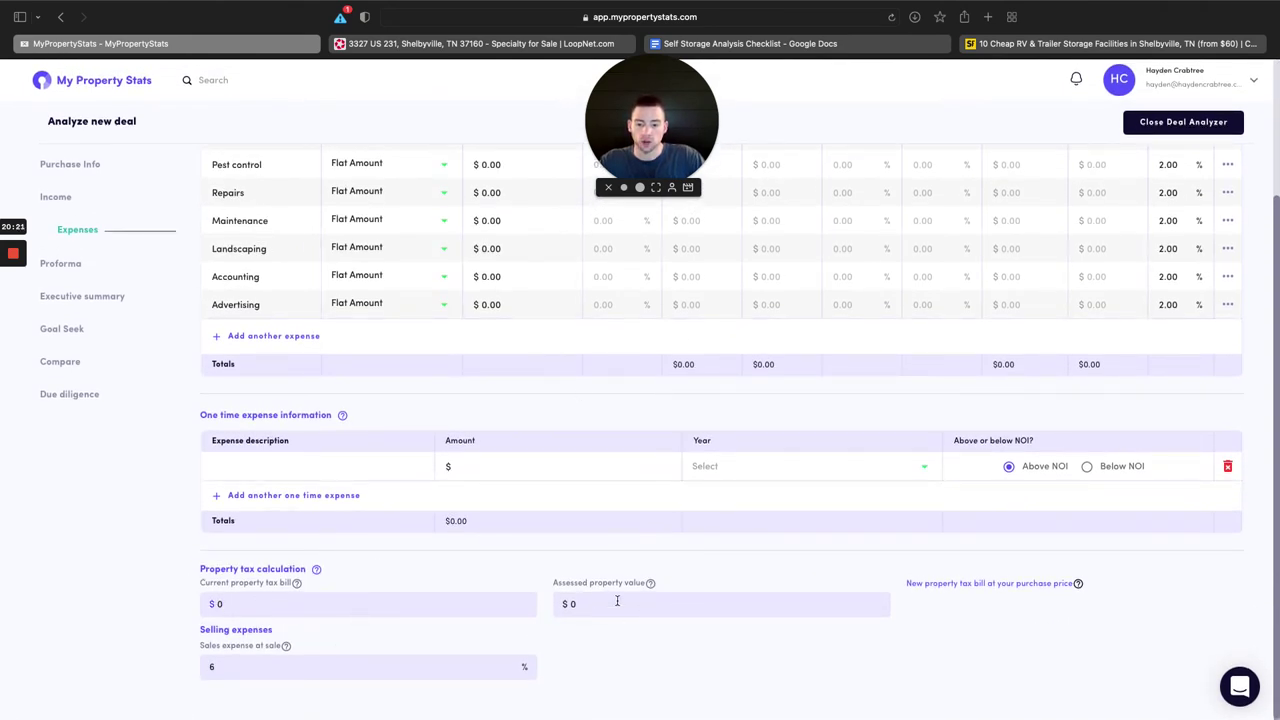
drag(675, 128, 643, 138)
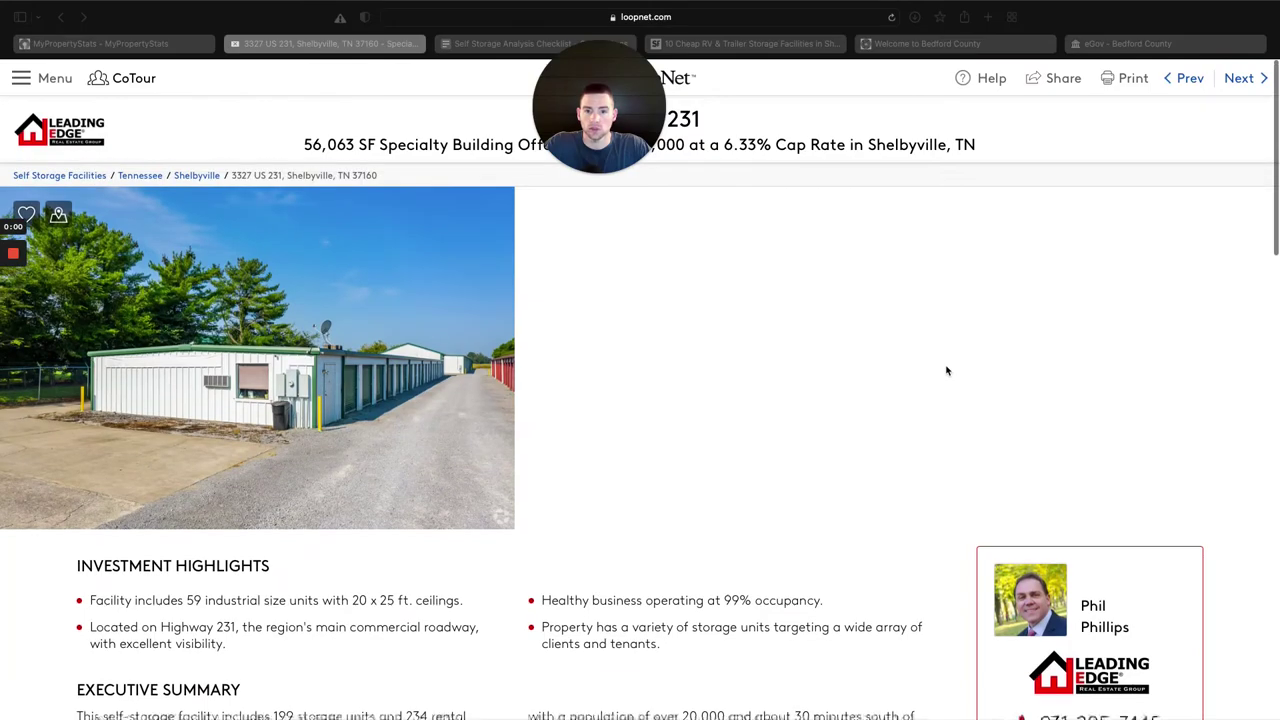
Switch to the LoopNet listing and examine the total assessment and annual taxes in its Property Taxes section.
scroll(794, 440, down, 15)
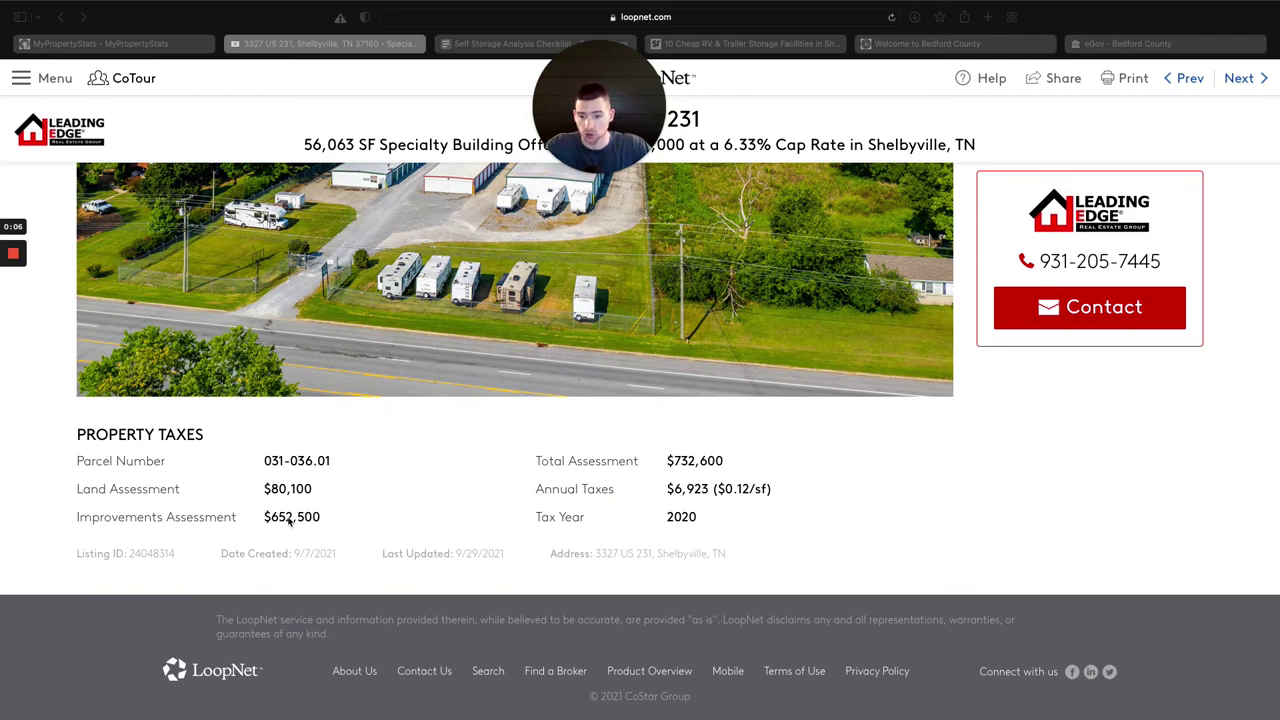
click(678, 466)
double_click(678, 466)
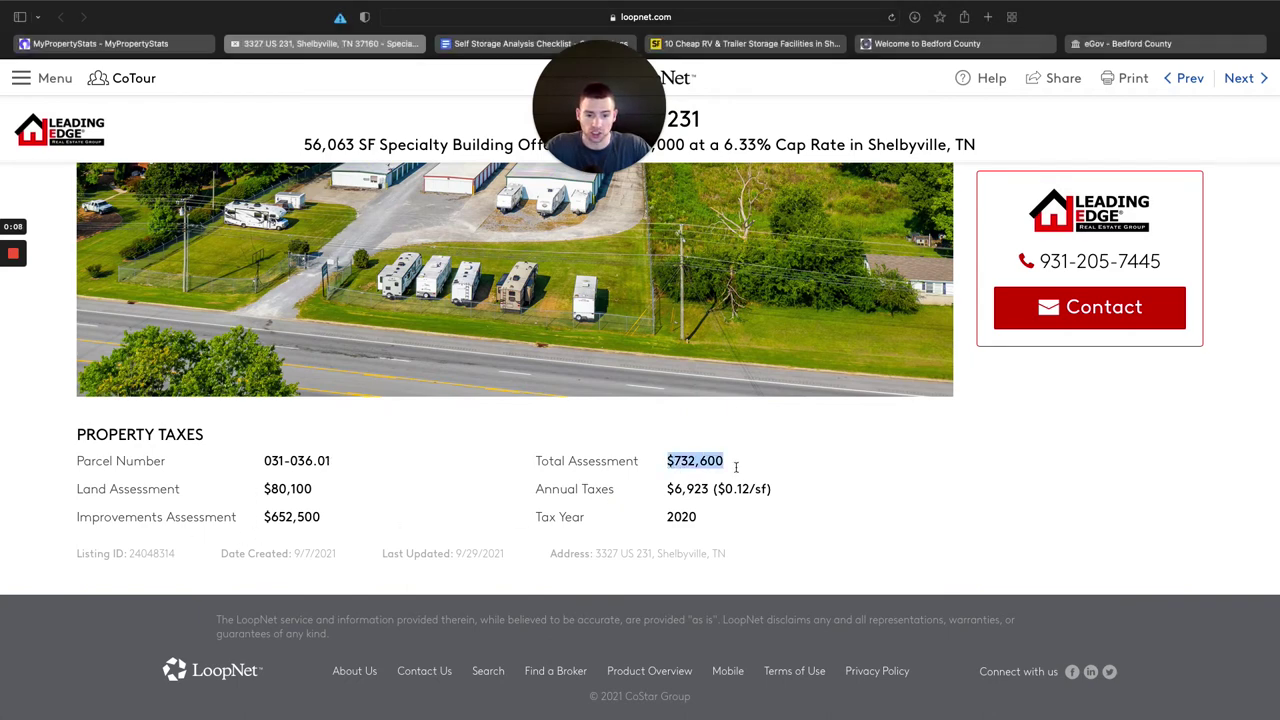
click(758, 478)
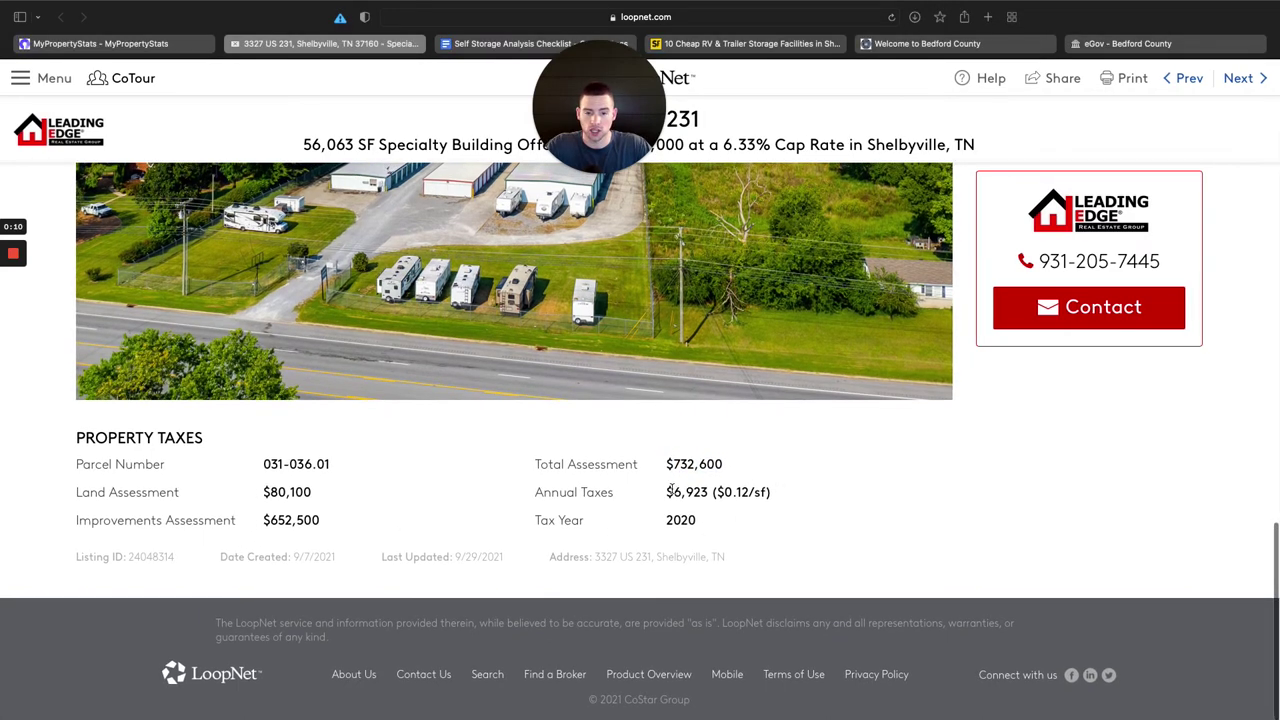
double_click(688, 490)
click(751, 523)
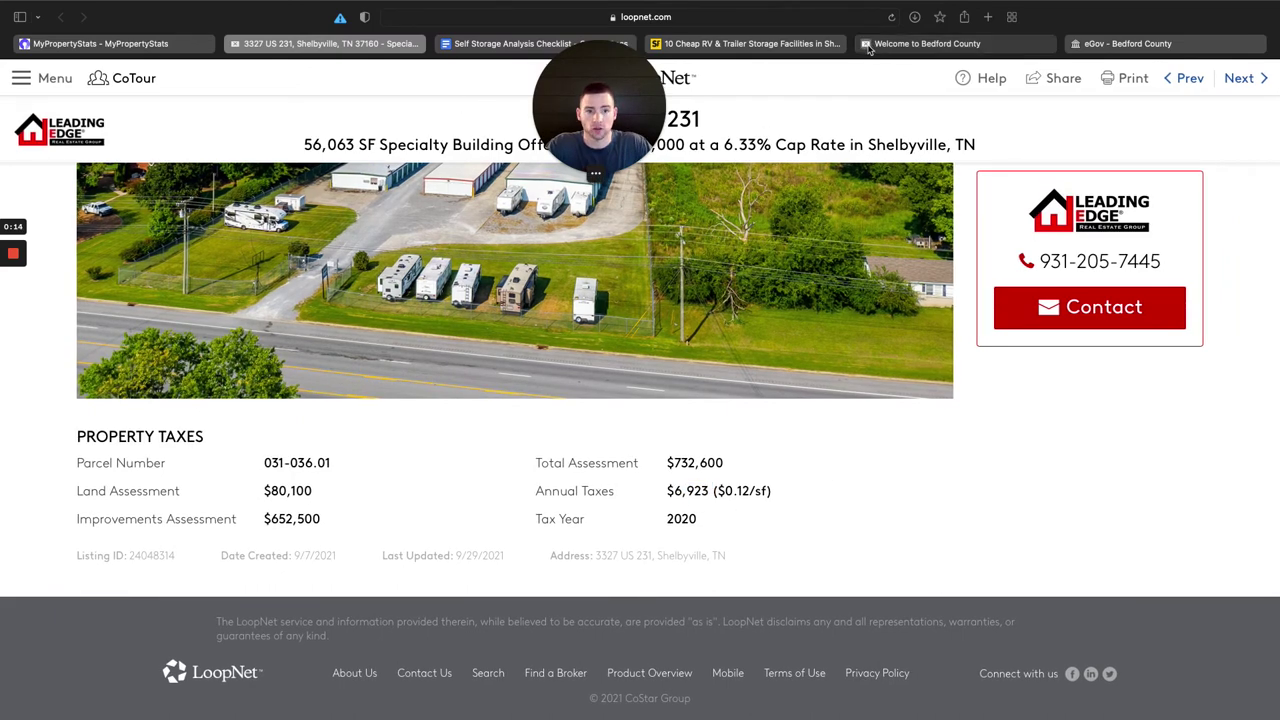
mouse_move(870, 48)
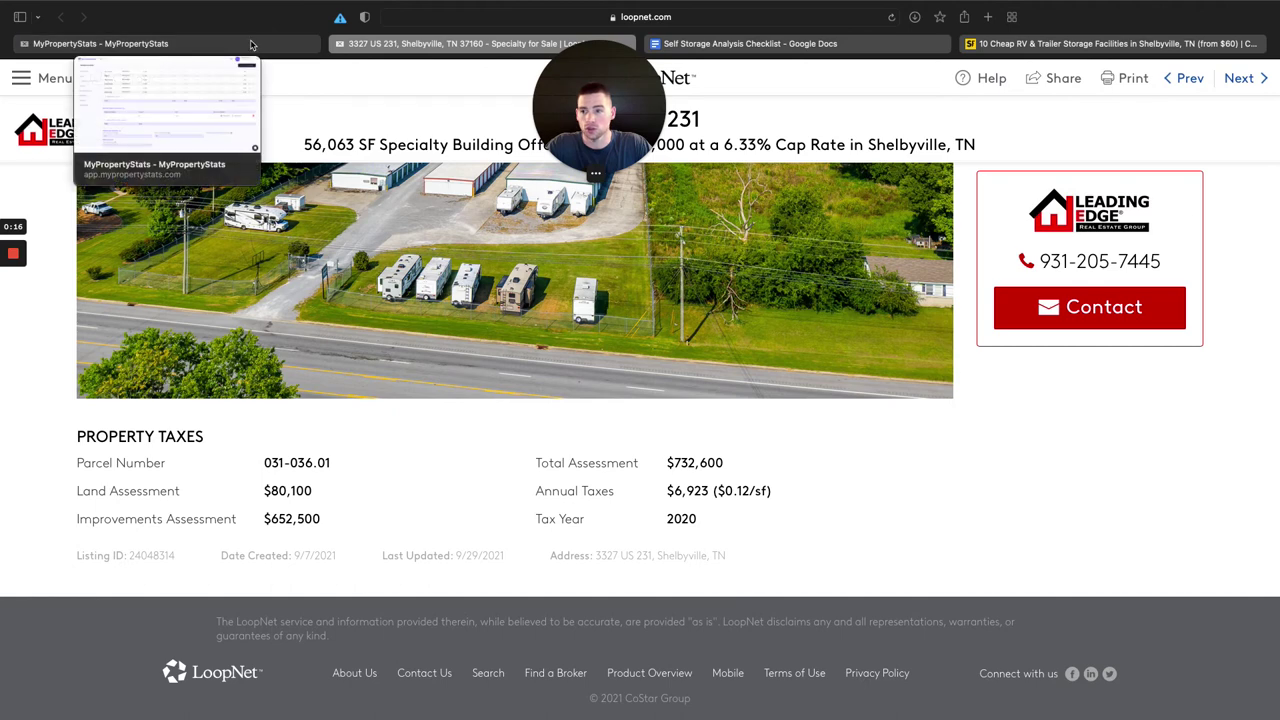
In MyPropertyStats, set the current property tax bill to $6,923 and the assessed property value to $732,600 from the LoopNet listing.
click(120, 43)
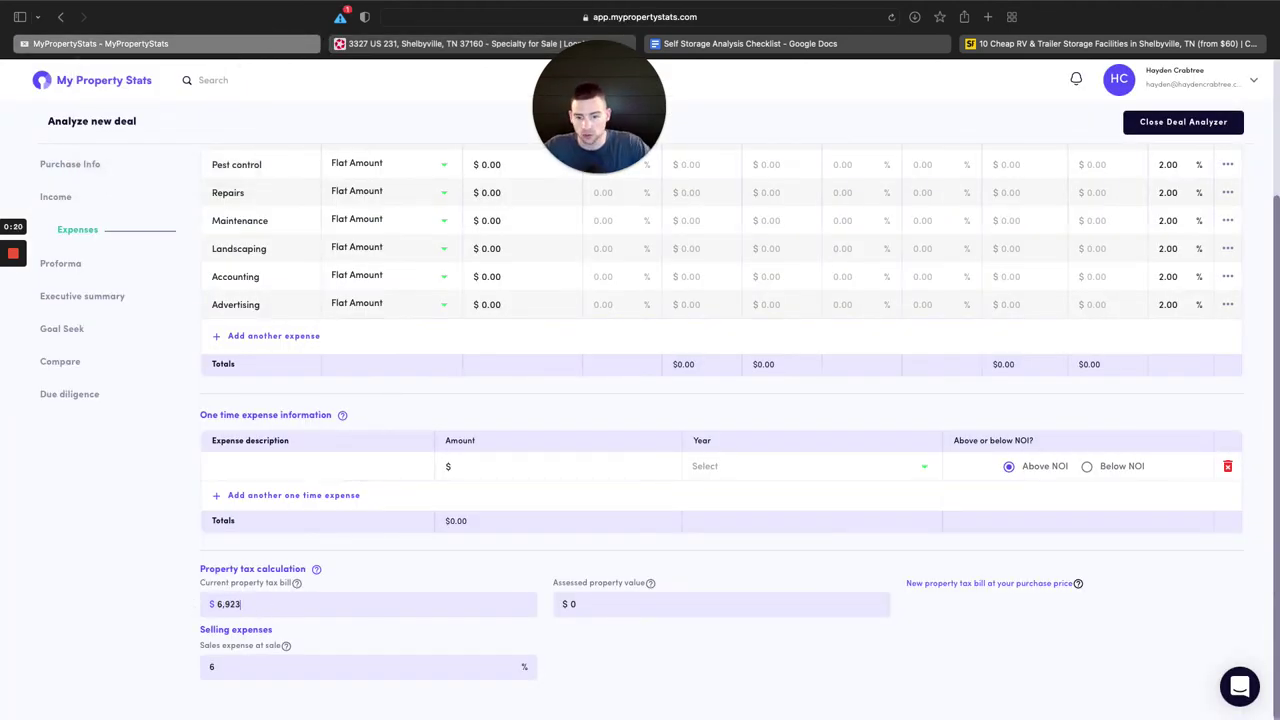
key(super+a)
click(674, 603)
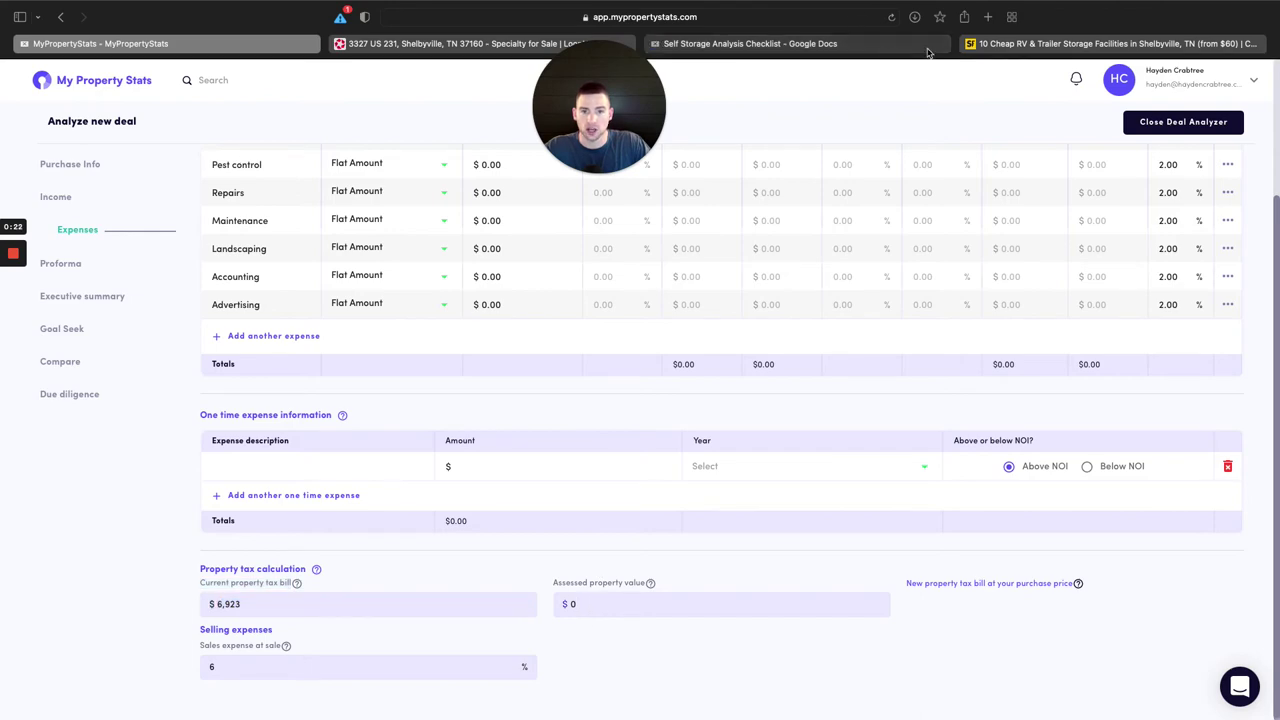
click(440, 46)
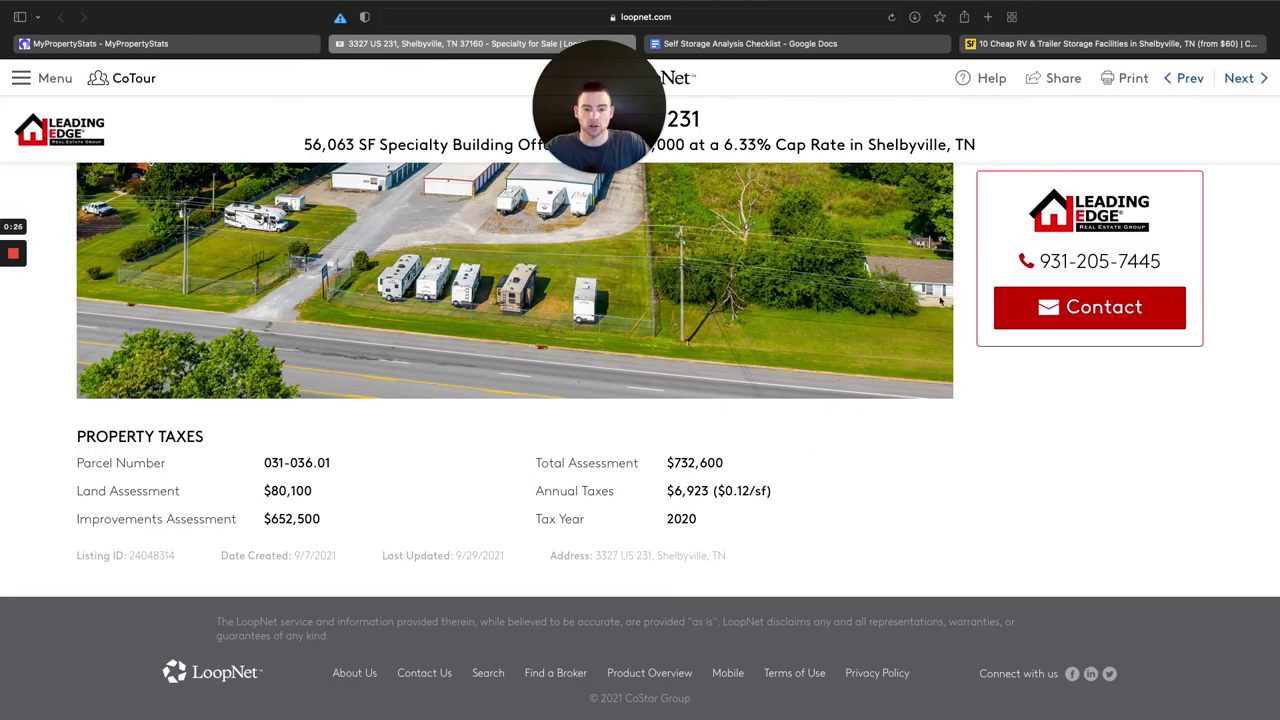
click(255, 45)
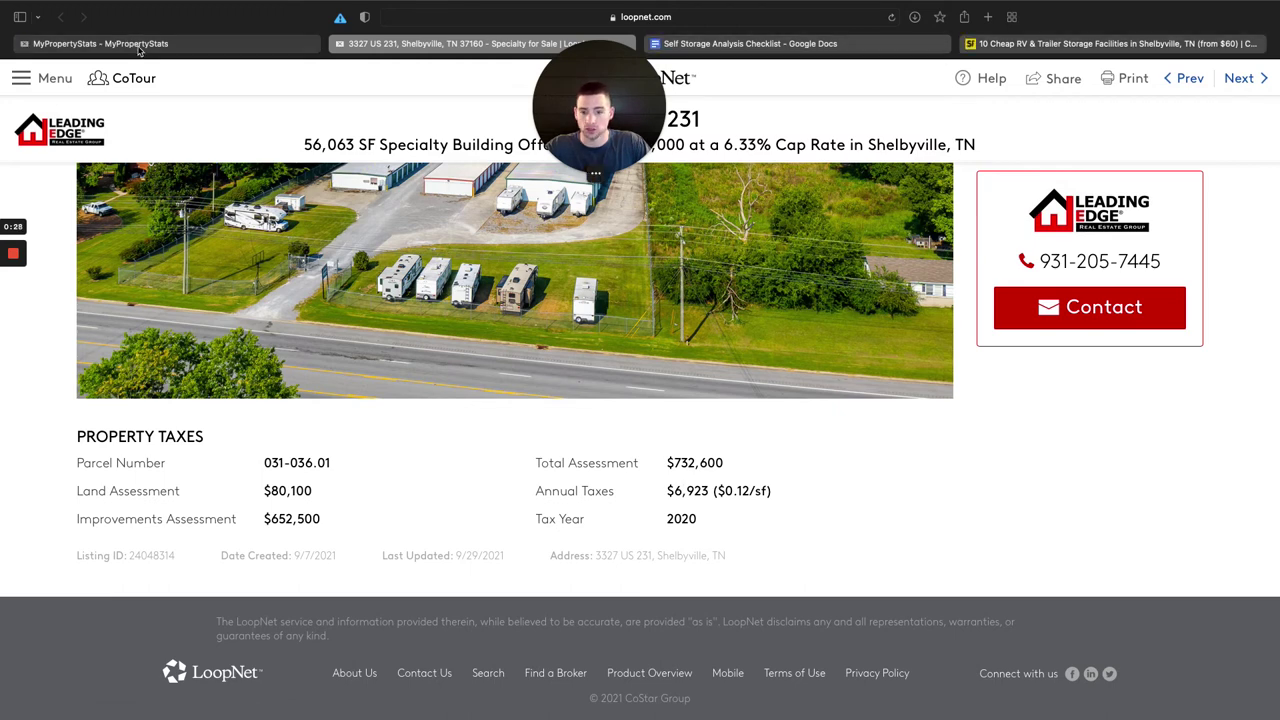
click(665, 600)
key(BackSpace)
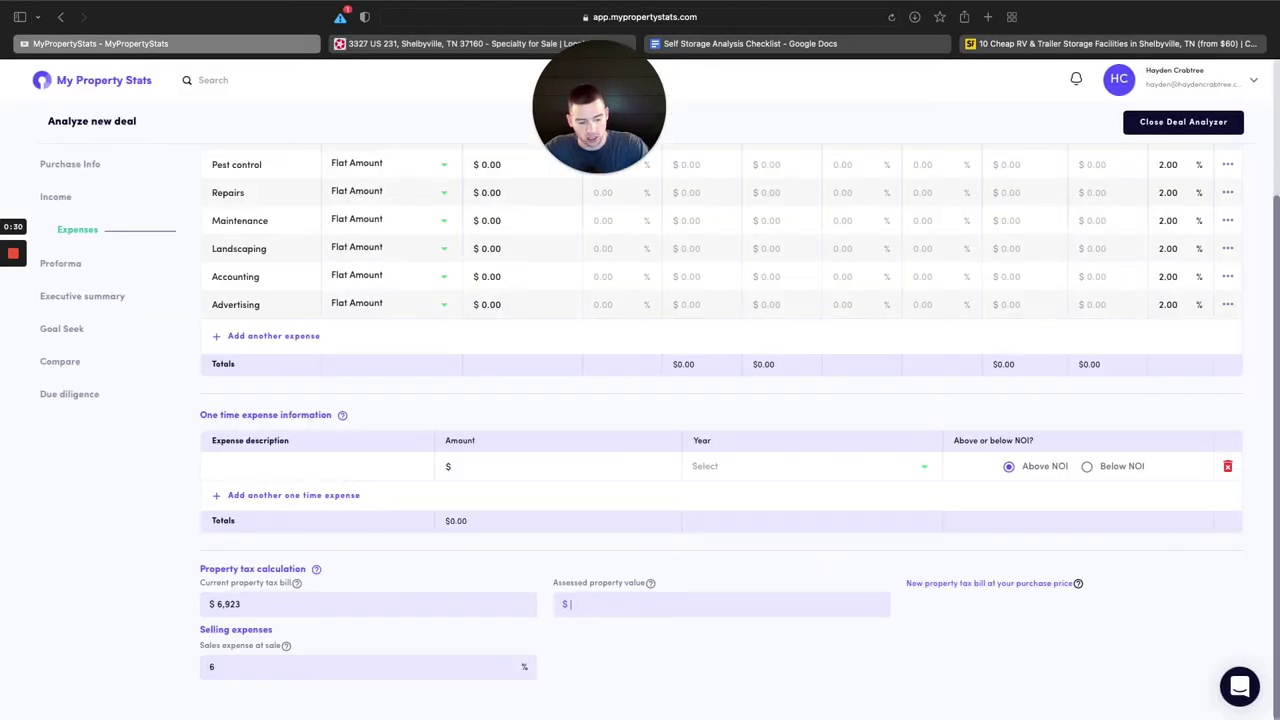
text(732600)
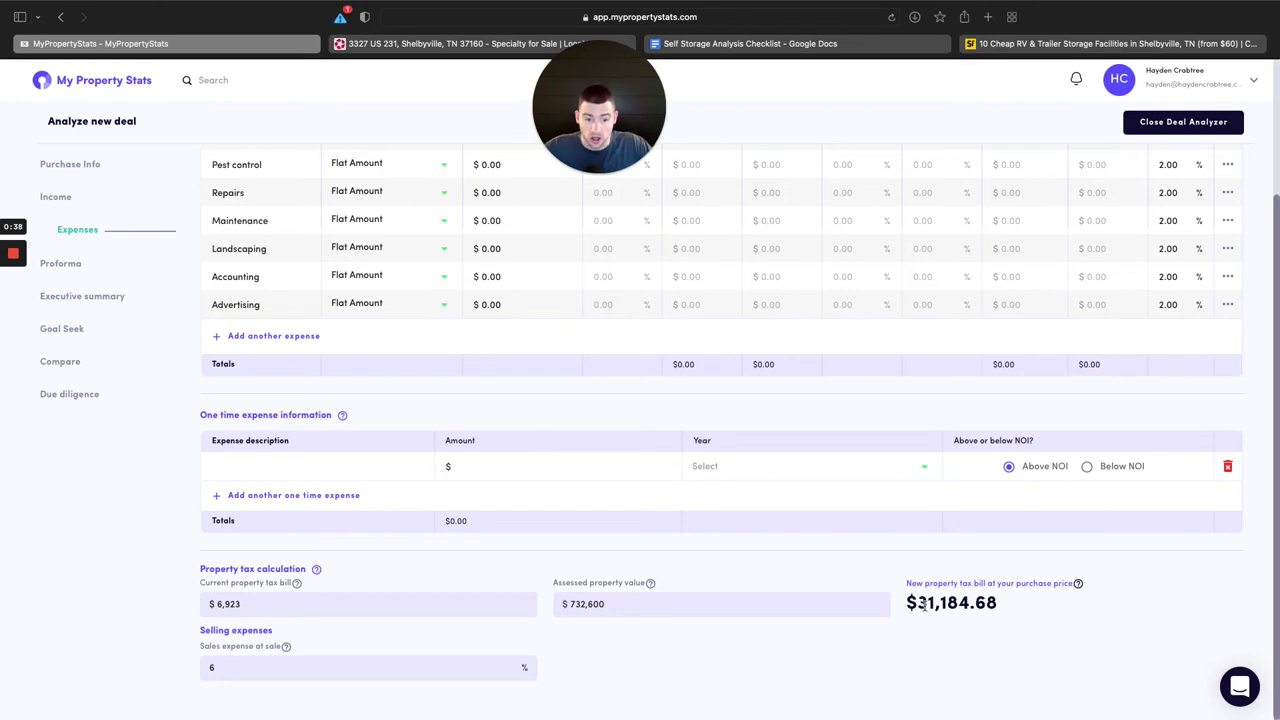
Compare the new property tax bill at the purchase price with the total expenses in the LoopNet listing and review the Tax expense row.
drag(917, 603, 1048, 612)
click(1049, 616)
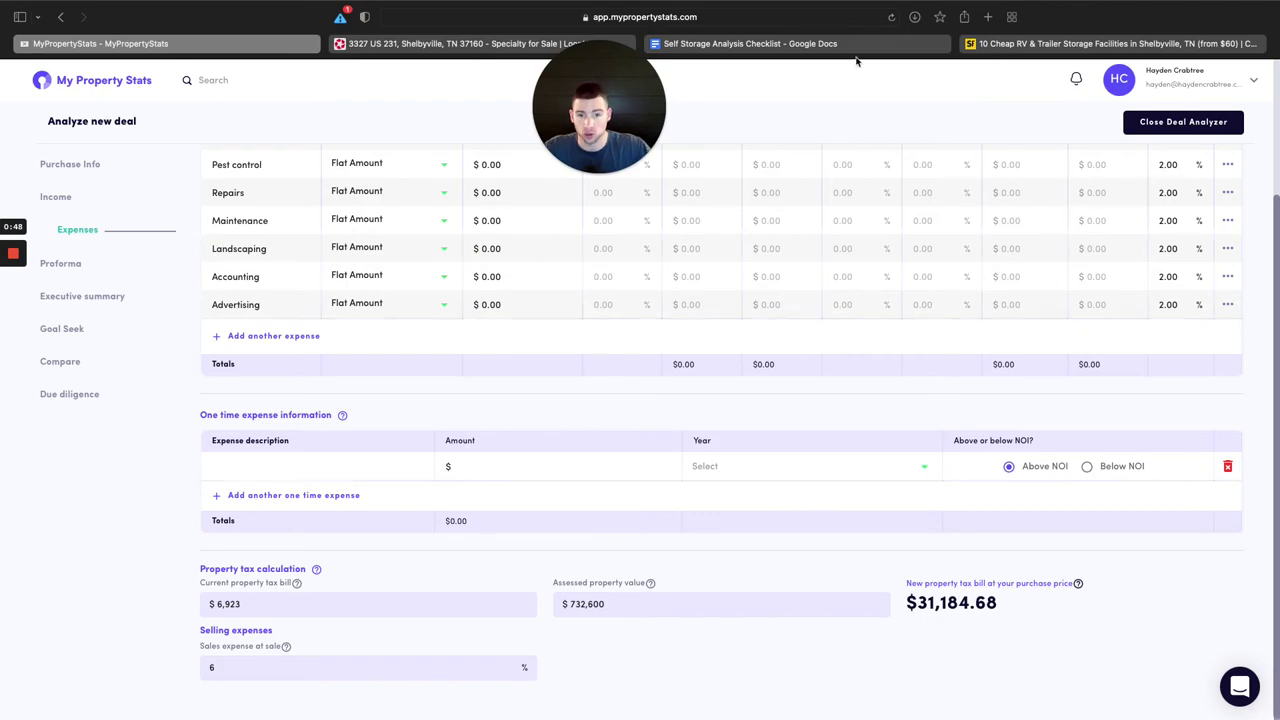
click(356, 46)
scroll(769, 451, up, 10)
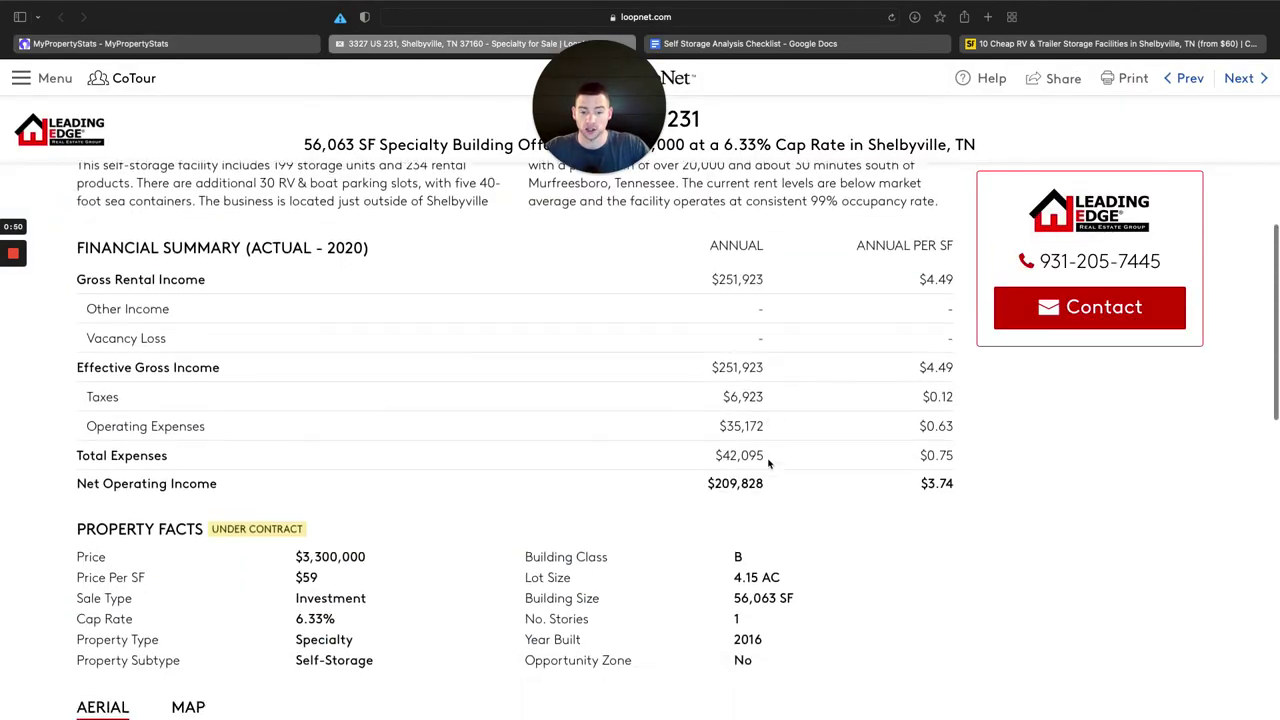
drag(779, 420, 708, 414)
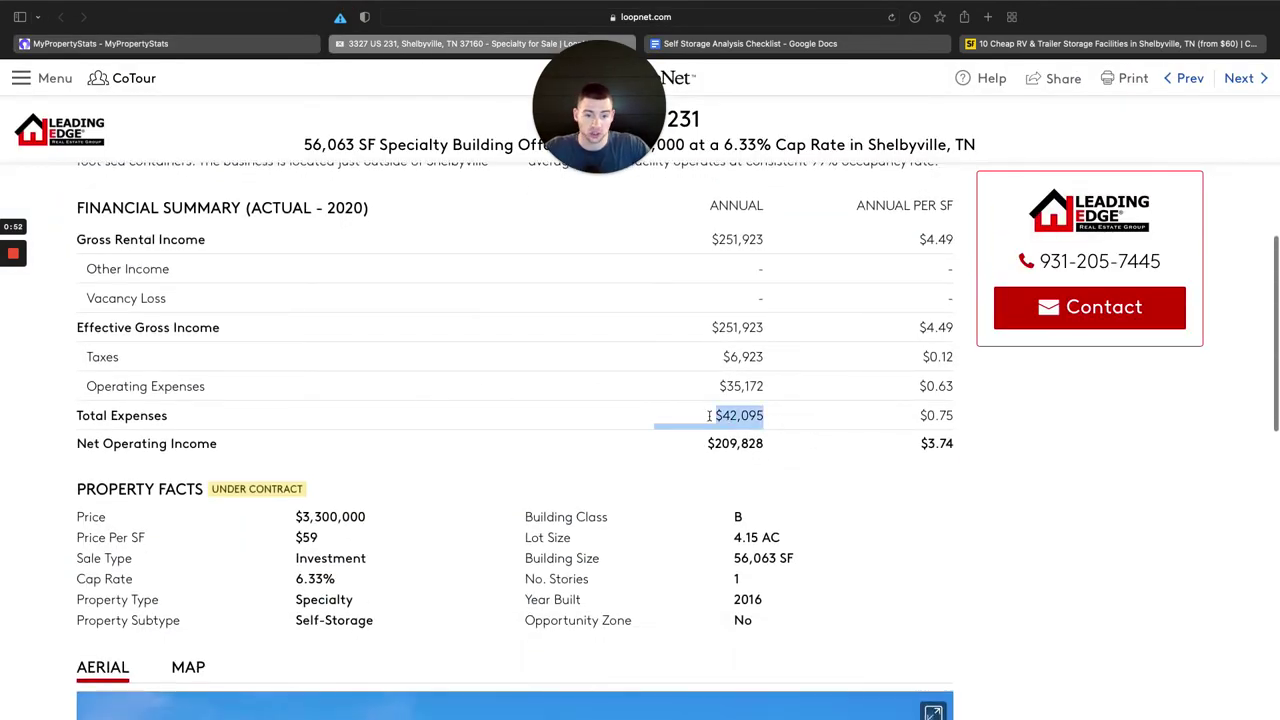
click(927, 514)
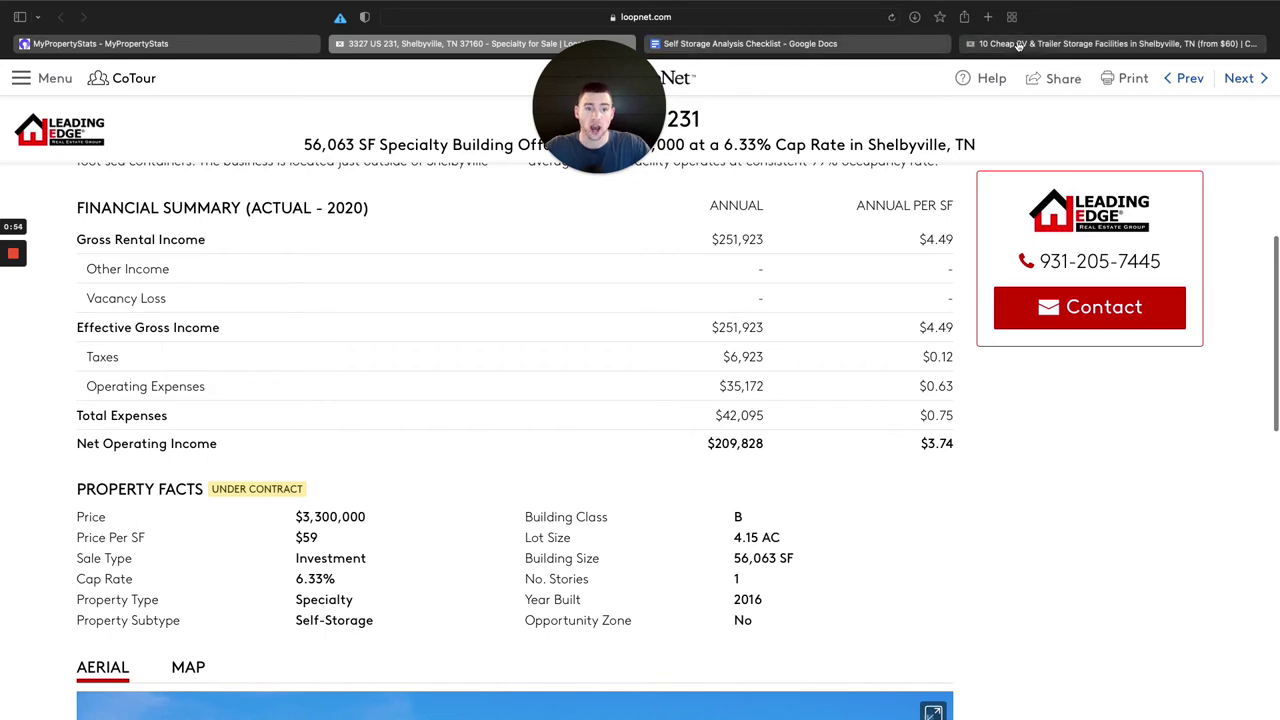
click(252, 45)
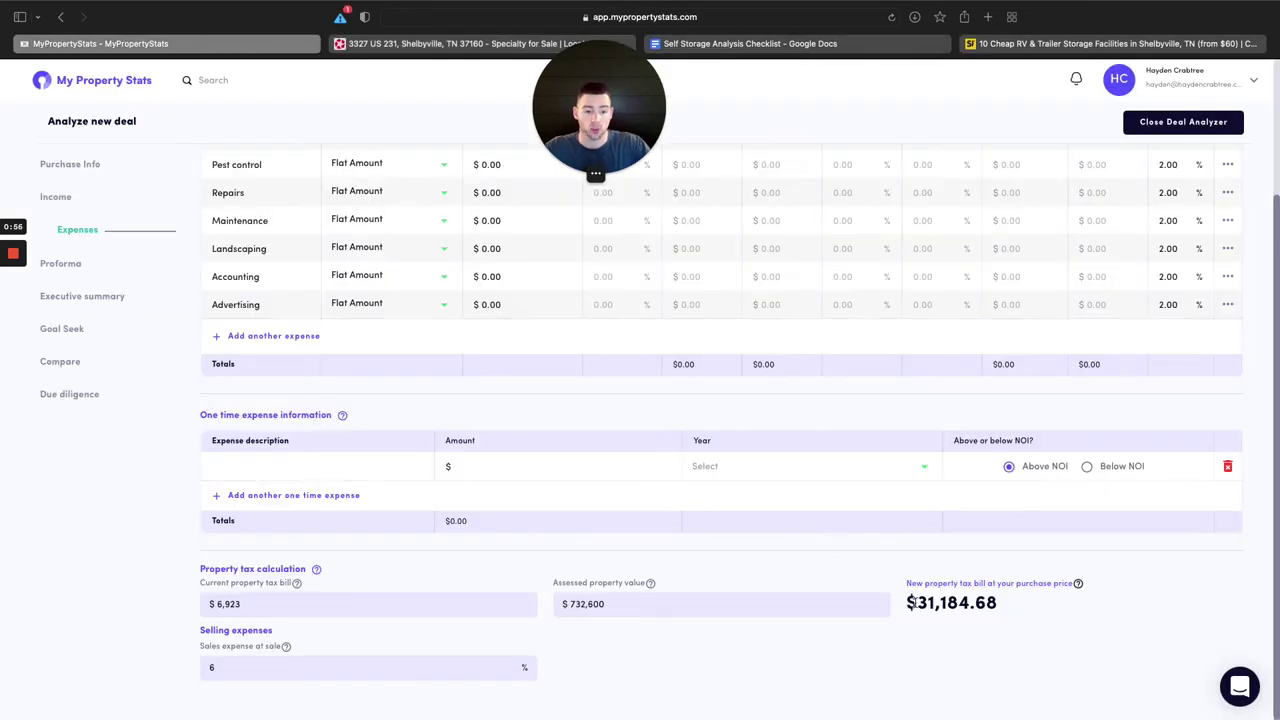
drag(912, 603, 1000, 604)
click(1038, 613)
scroll(1038, 612, up, 3)
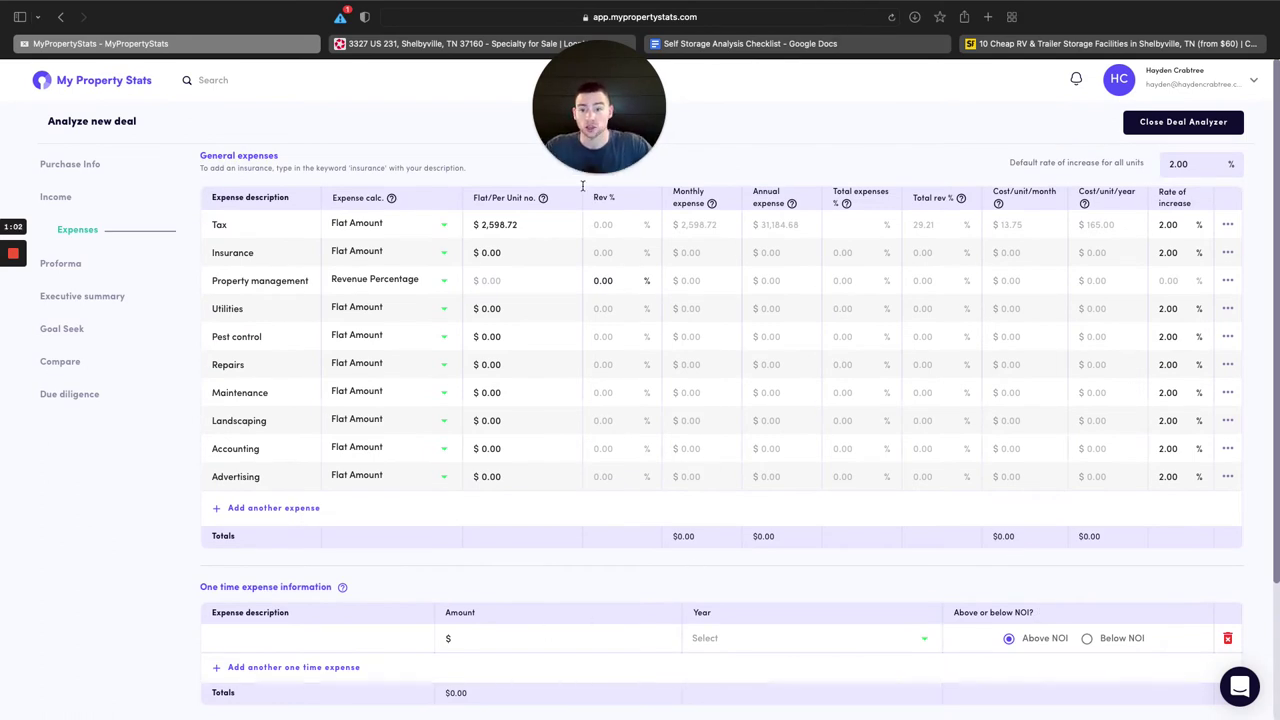
In the Google Docs checklist, check off Other income, Admin Fees, Late Fees, Tenant Protection Plans and Adjust your property taxes.
click(643, 42)
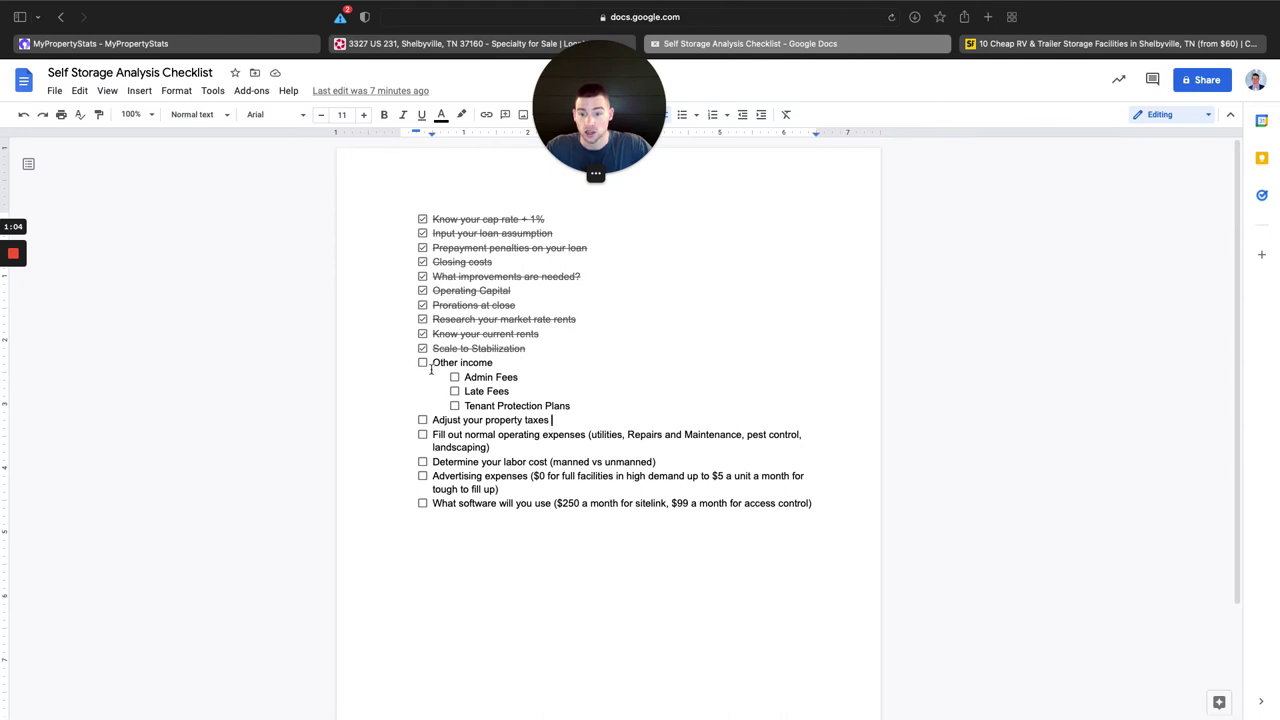
click(423, 363)
click(454, 377)
click(454, 391)
click(454, 405)
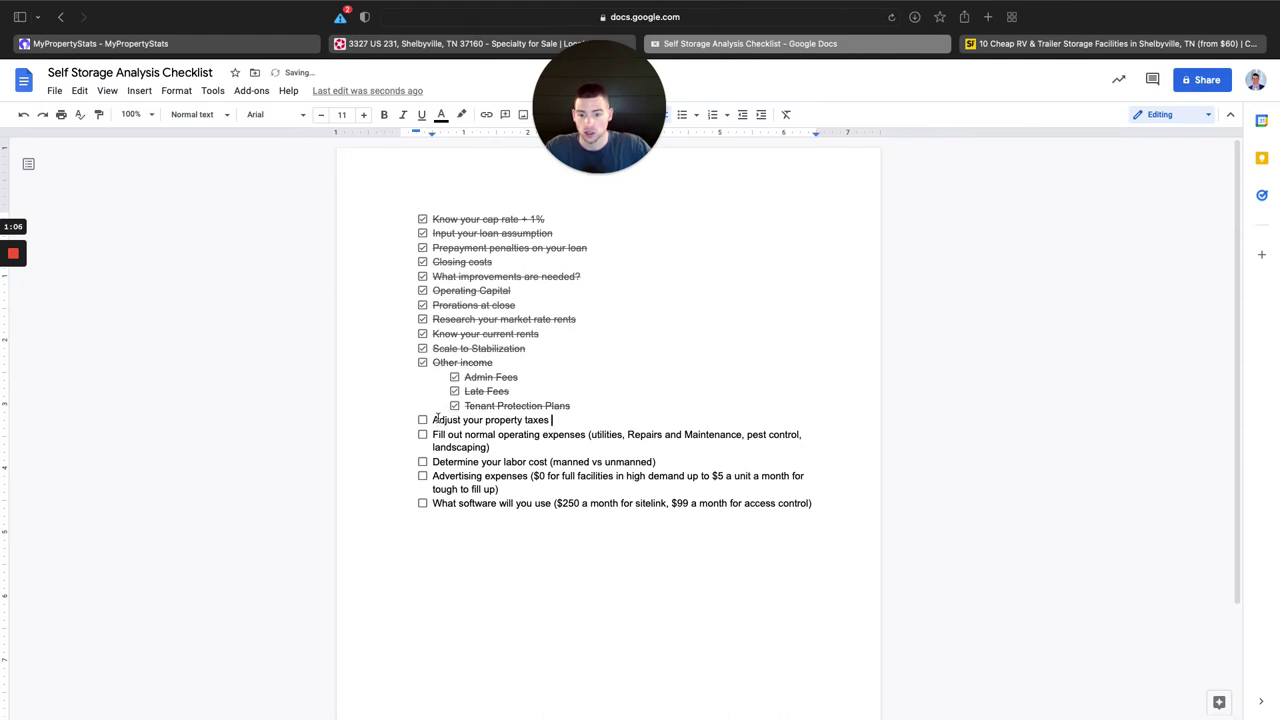
click(422, 421)
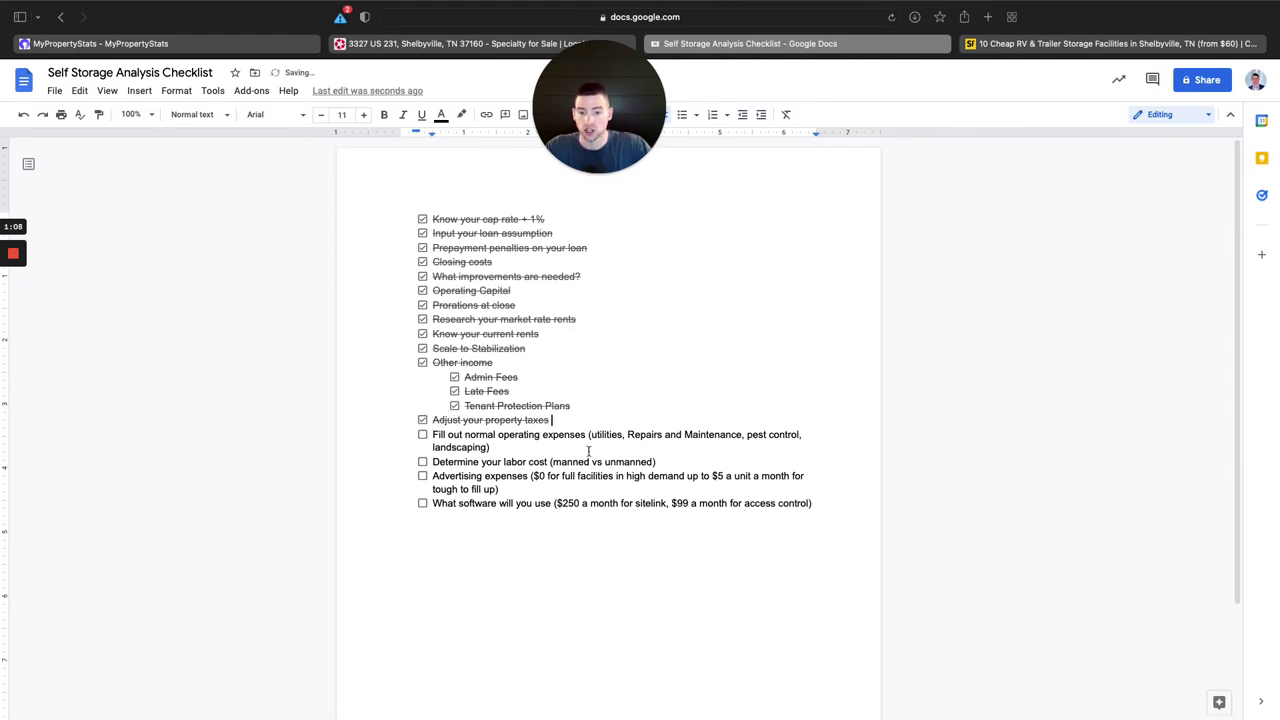
In MyPropertyStats, set the insurance expense to a flat $200 and property management to 6% of revenue.
click(460, 43)
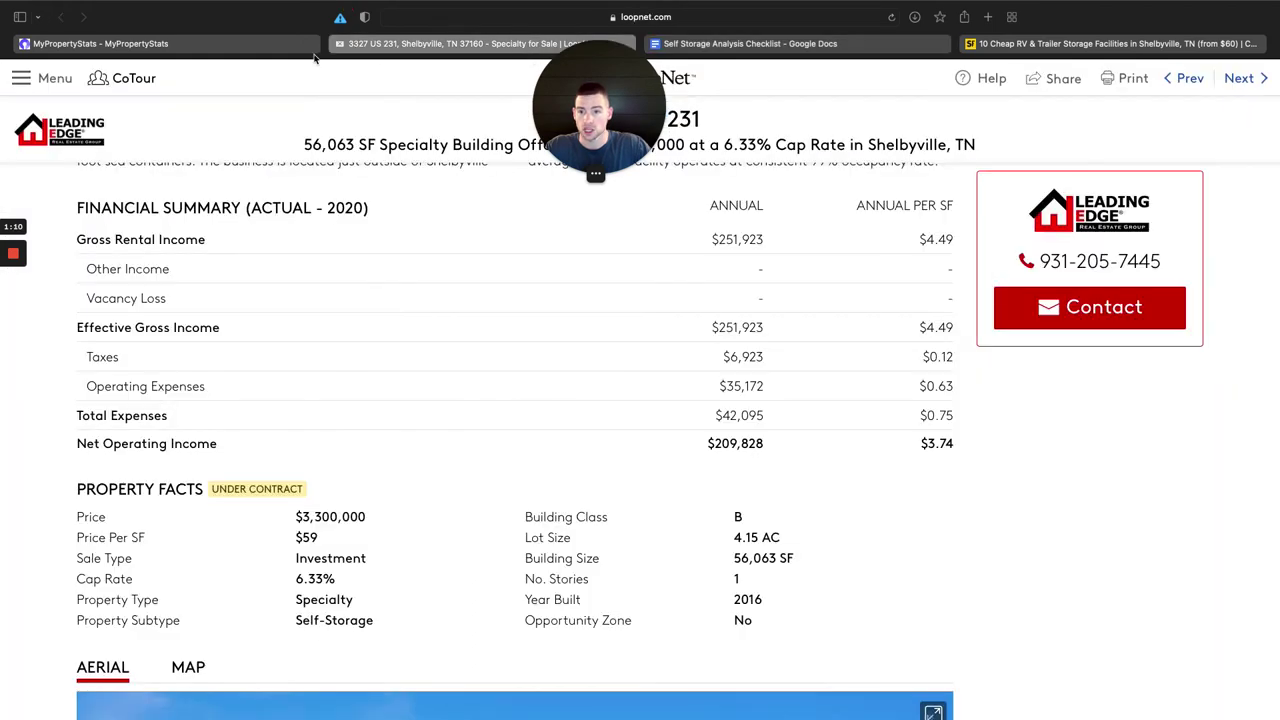
click(268, 46)
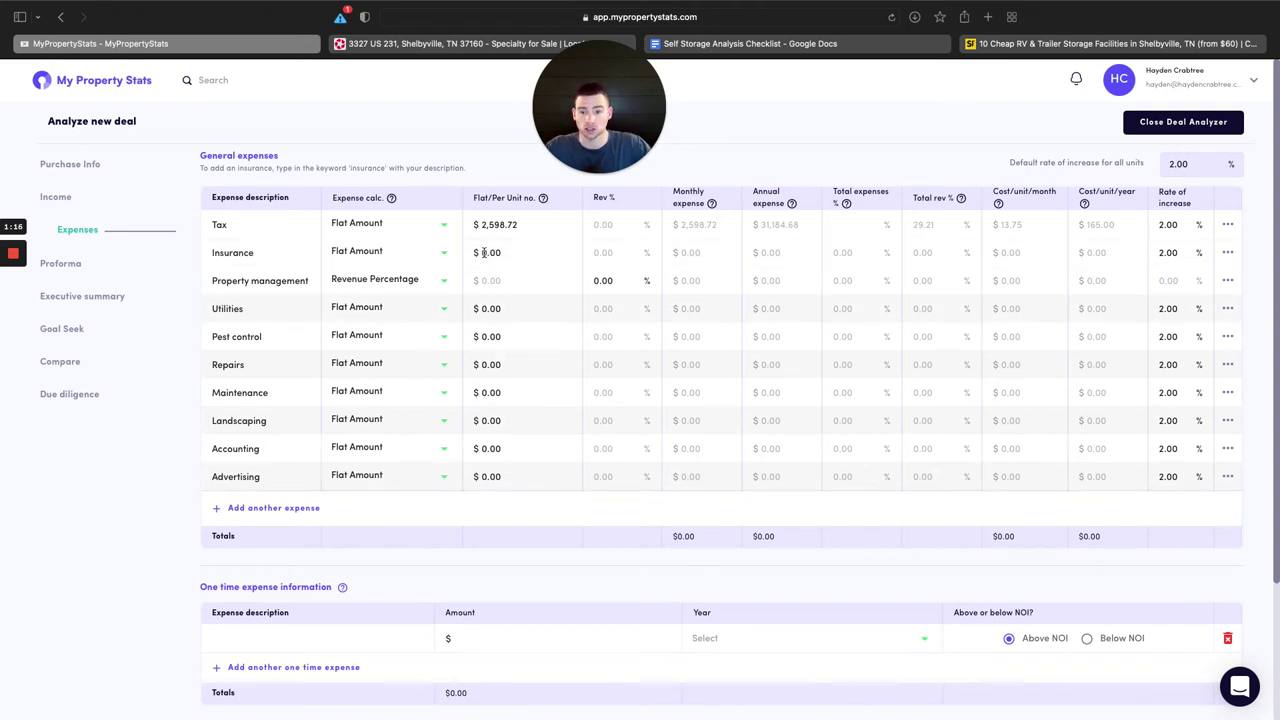
click(484, 252)
text(200)
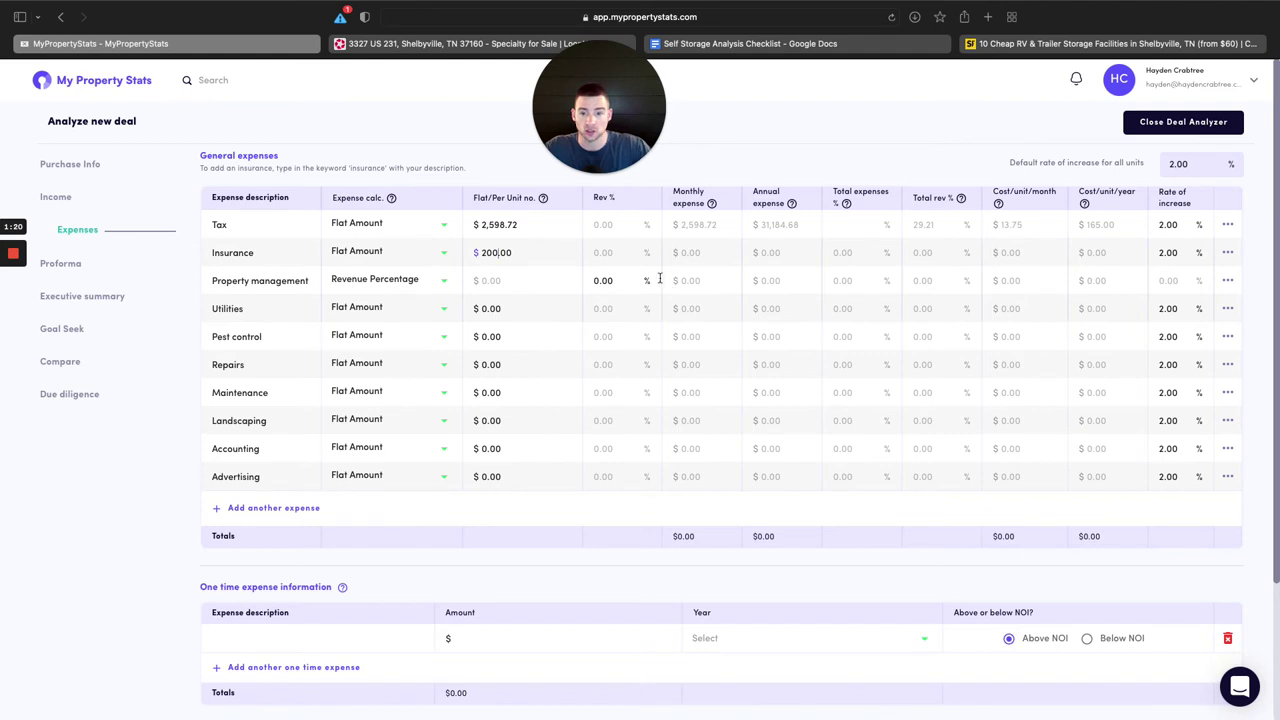
drag(695, 281, 723, 289)
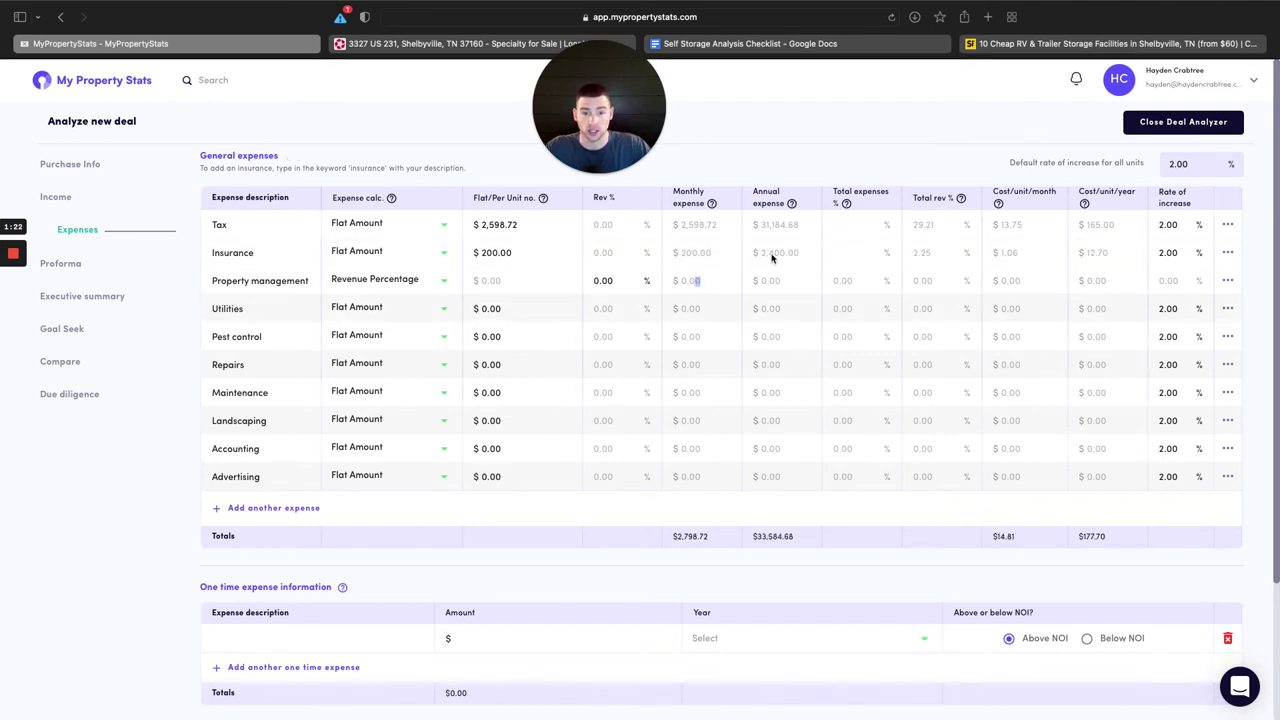
click(594, 280)
text(6)
key(Delete)
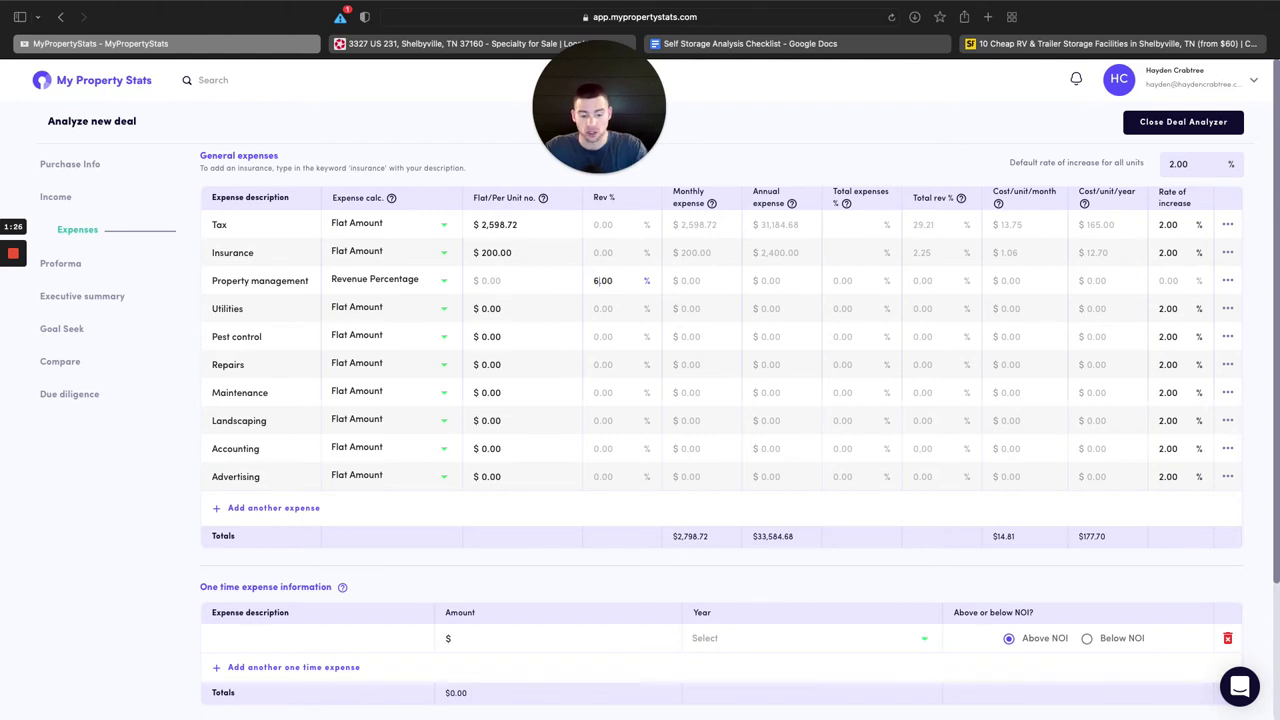
Set the flat monthly utilities expense to $100 and pest control to $50.
click(490, 308)
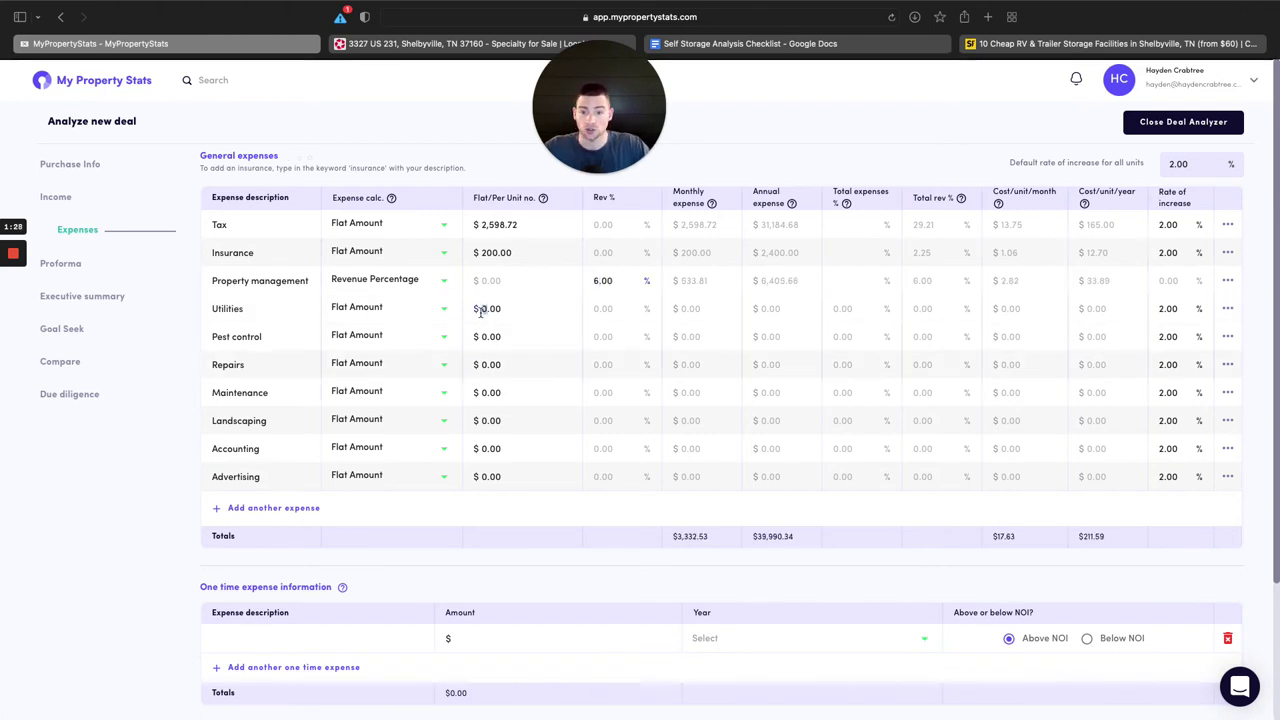
text(100)
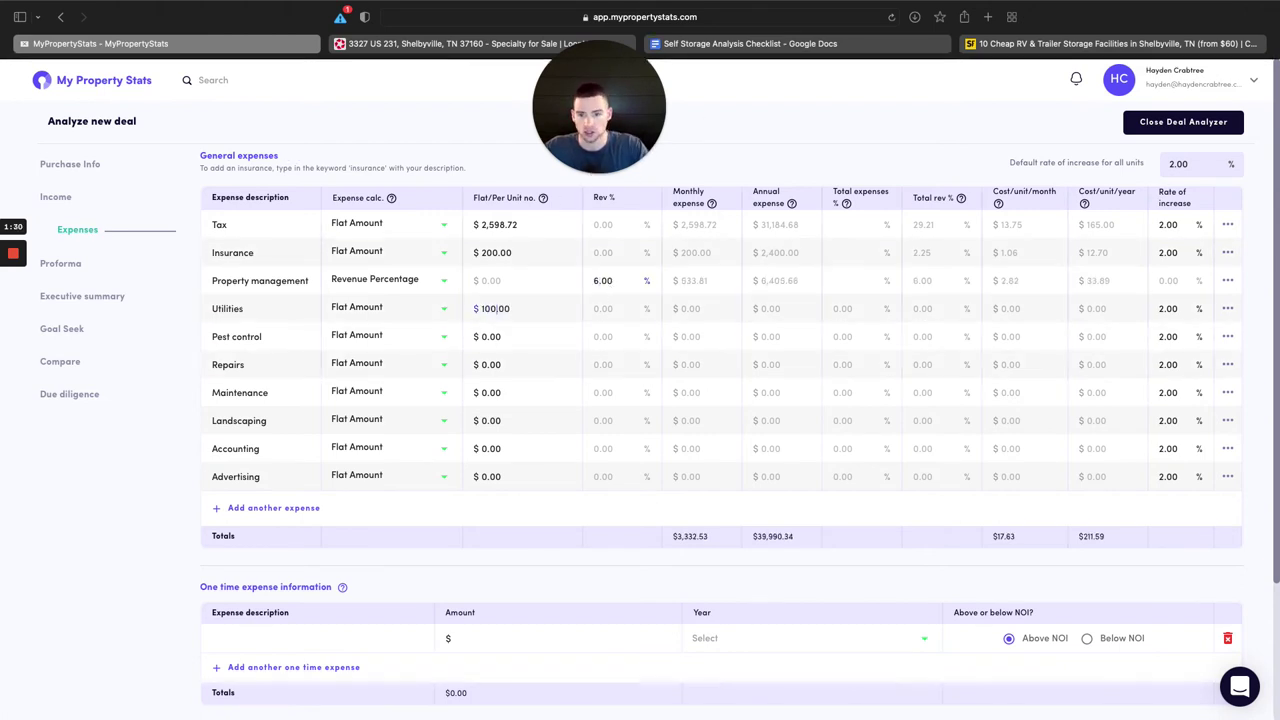
click(486, 337)
text(5)
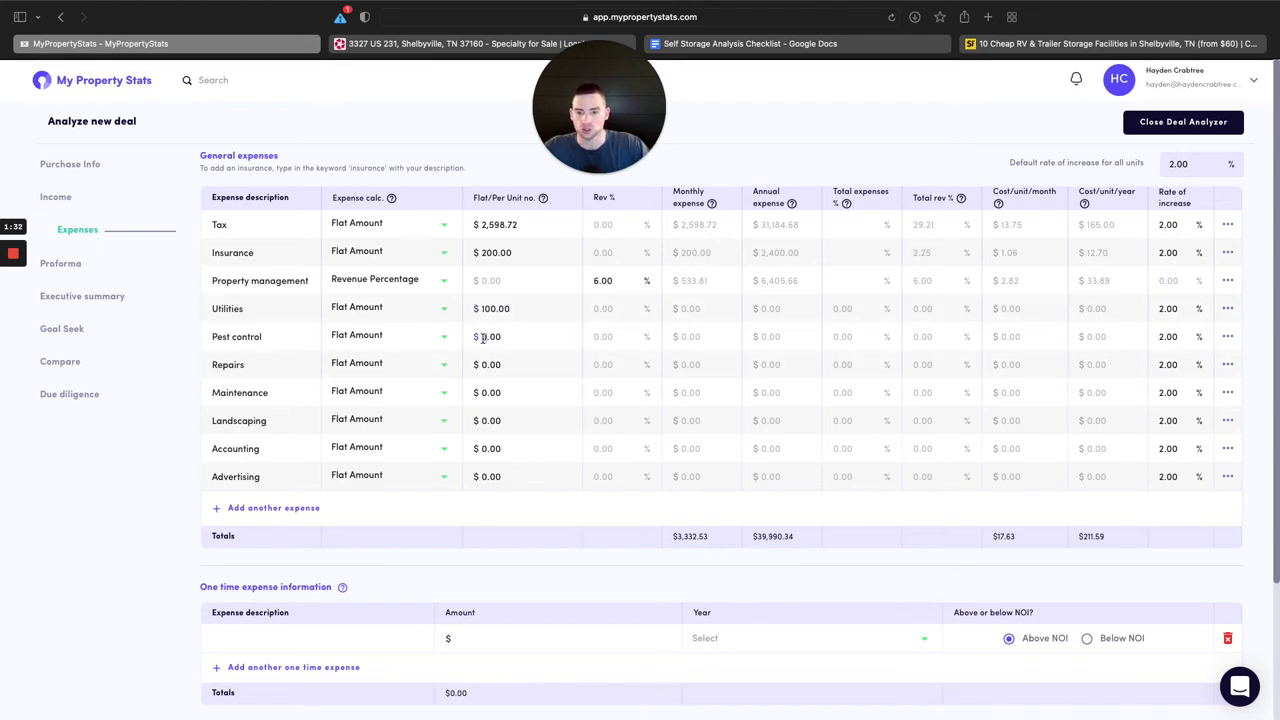
text(0)
Set the flat monthly repairs expense to $200 and maintenance to $100.
click(486, 366)
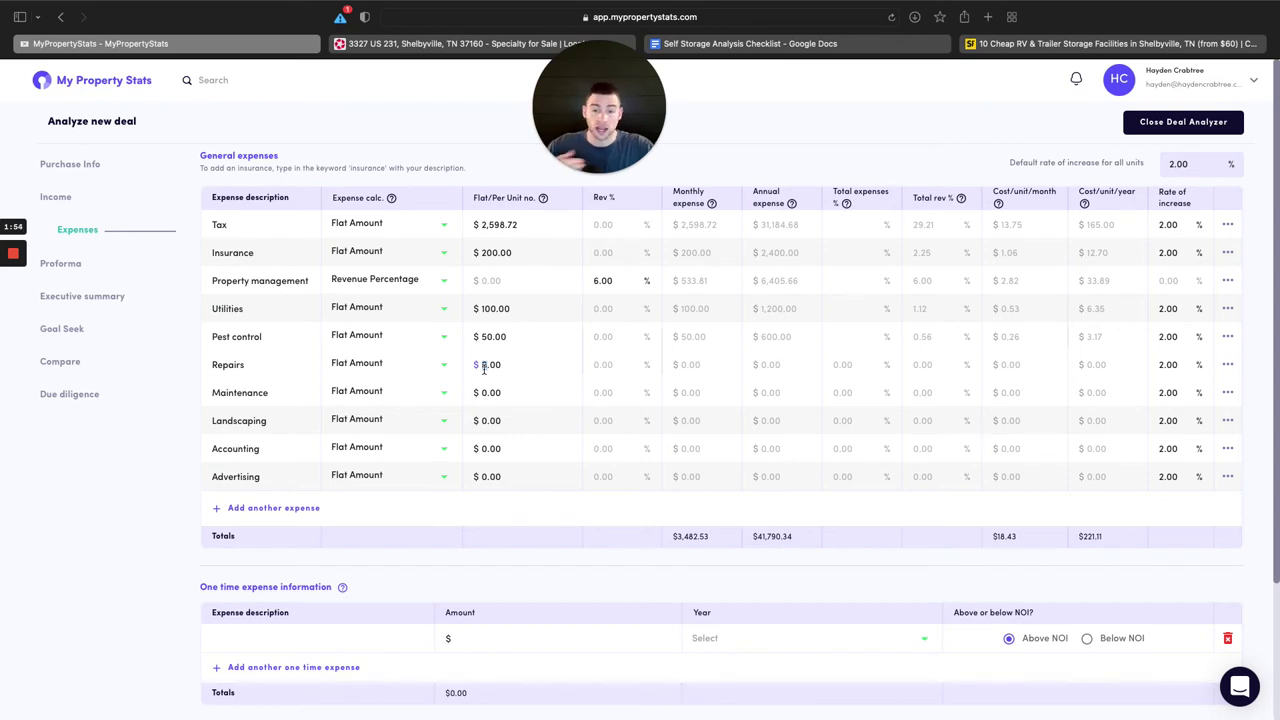
click(484, 368)
text(200)
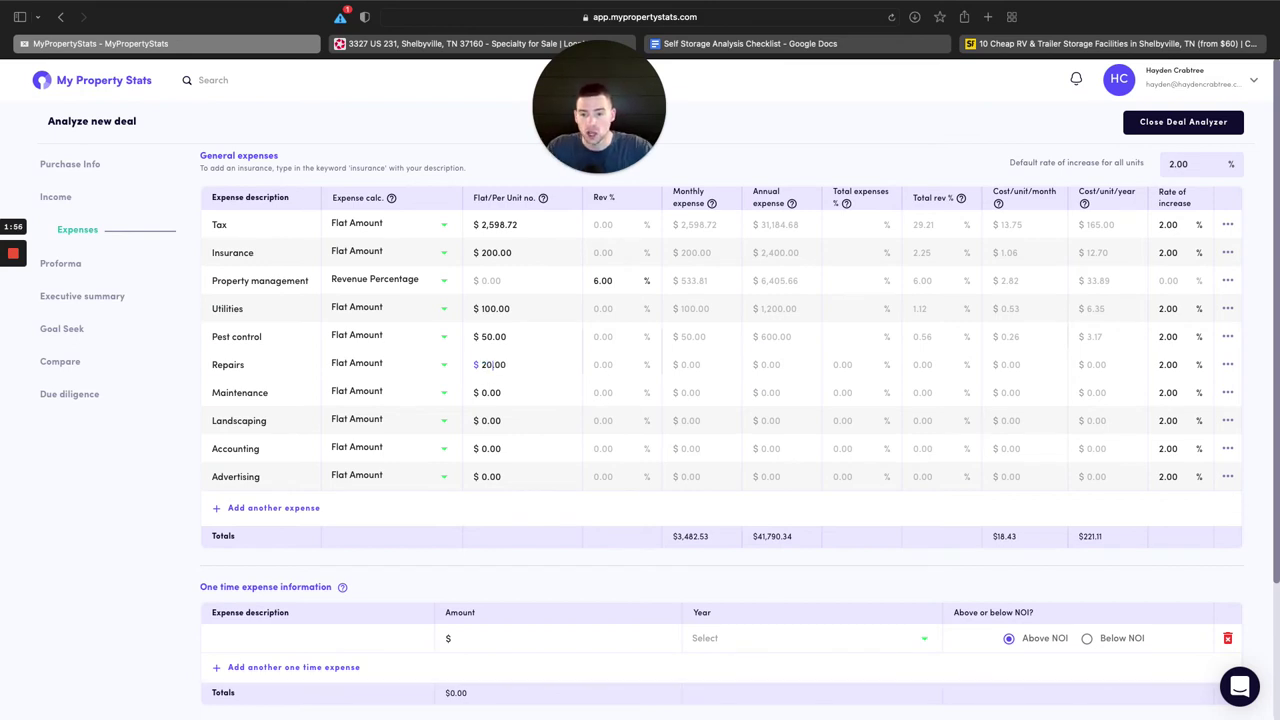
click(494, 391)
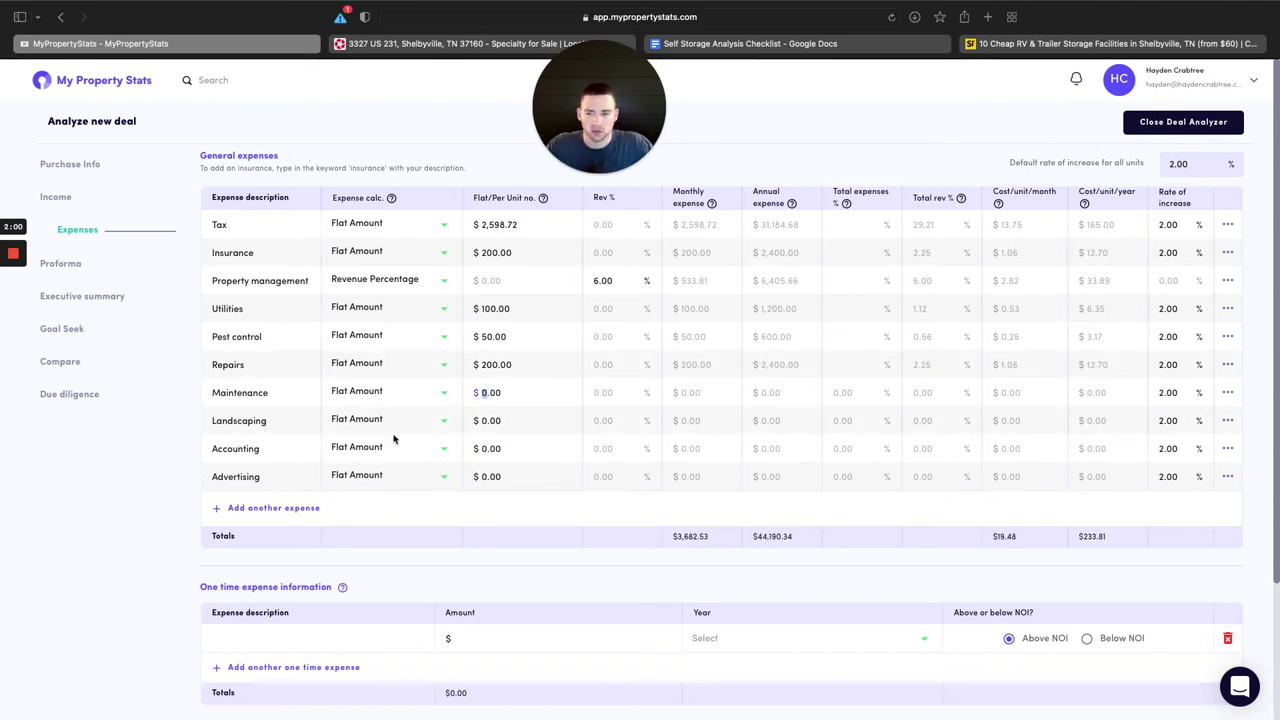
text(100)
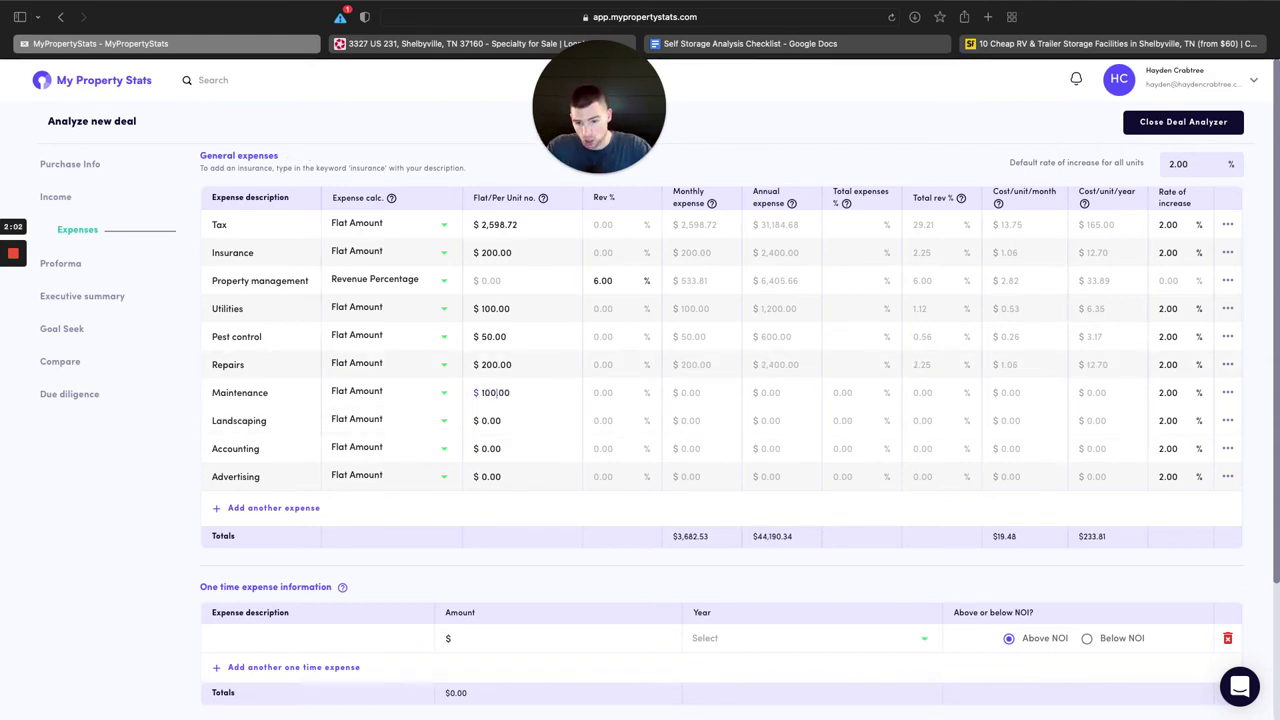
click(502, 509)
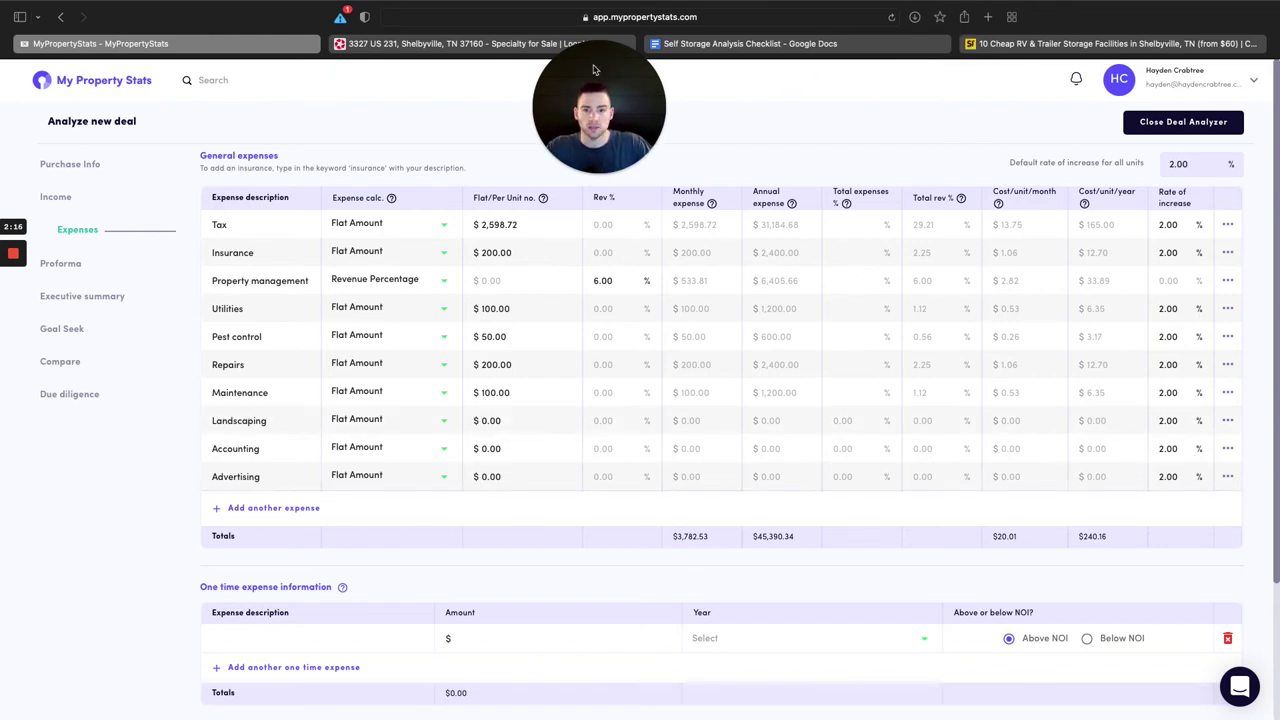
In the LoopNet listing, browse the property photos from the first storage building to the entrance sign to judge the grounds and landscaping.
click(461, 45)
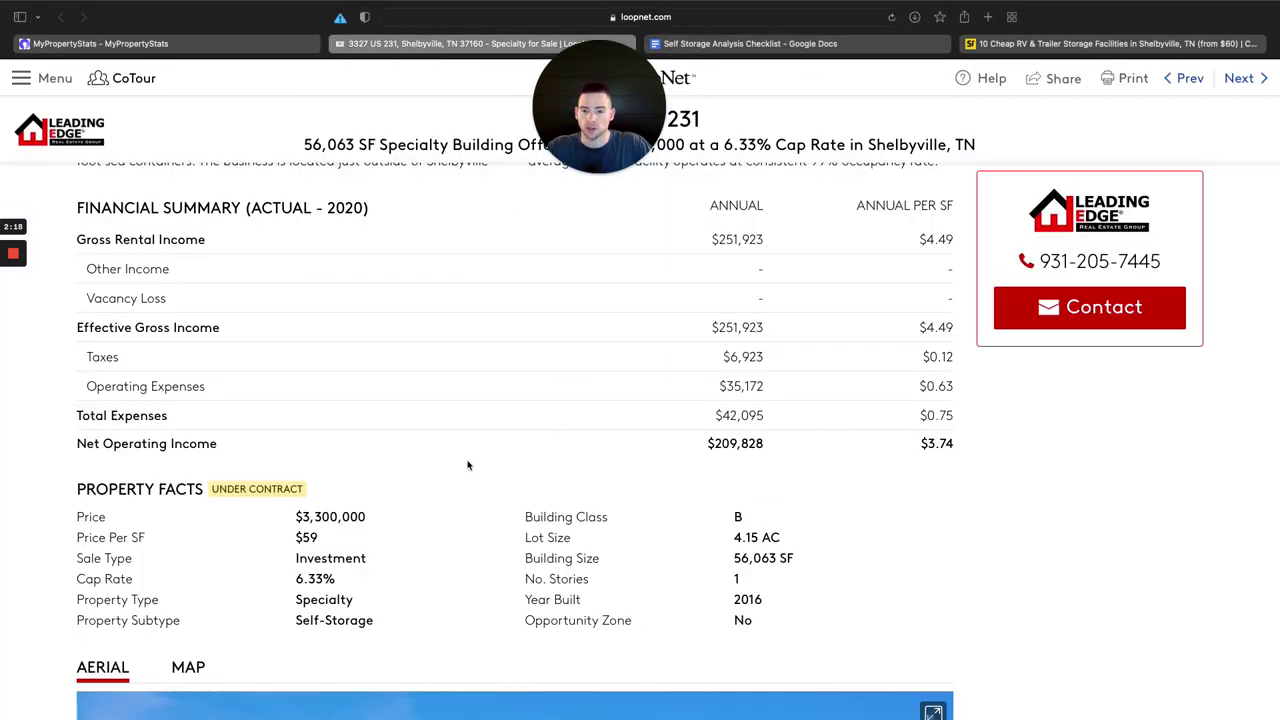
scroll(467, 465, up, 10)
click(215, 435)
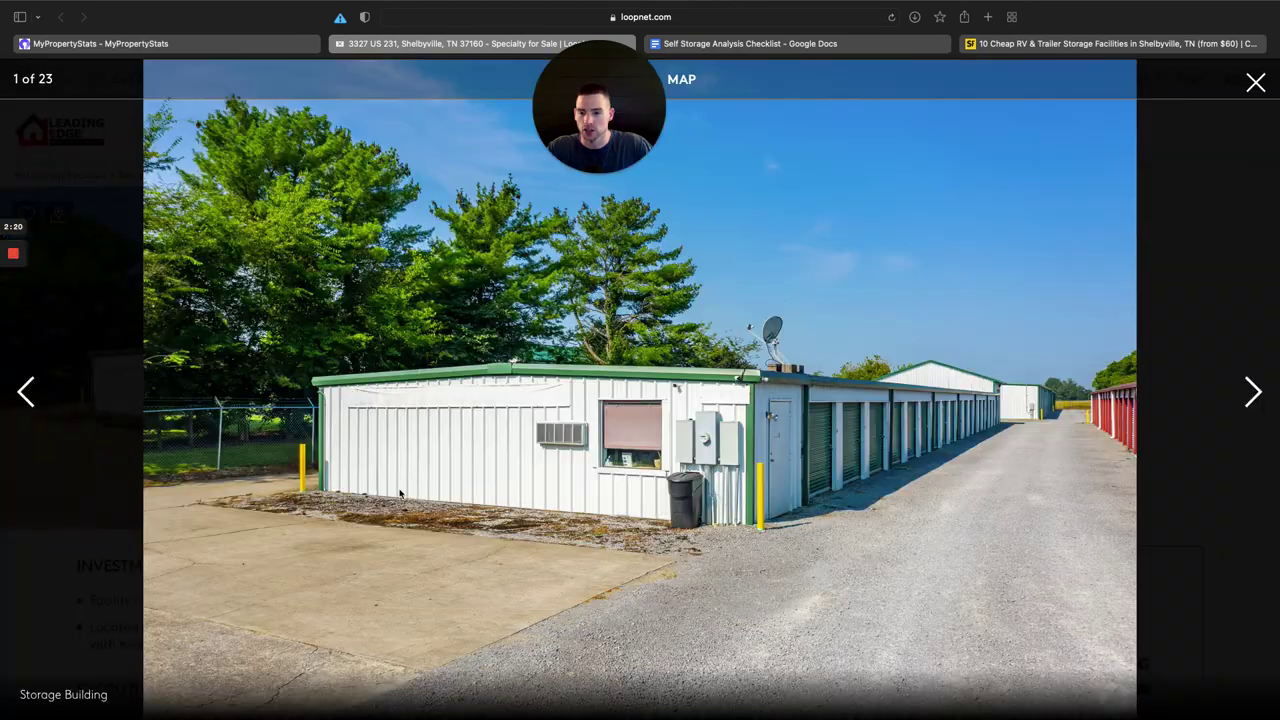
click(1254, 391)
click(1254, 391)
click(1254, 391)
click(1254, 391)
click(1255, 390)
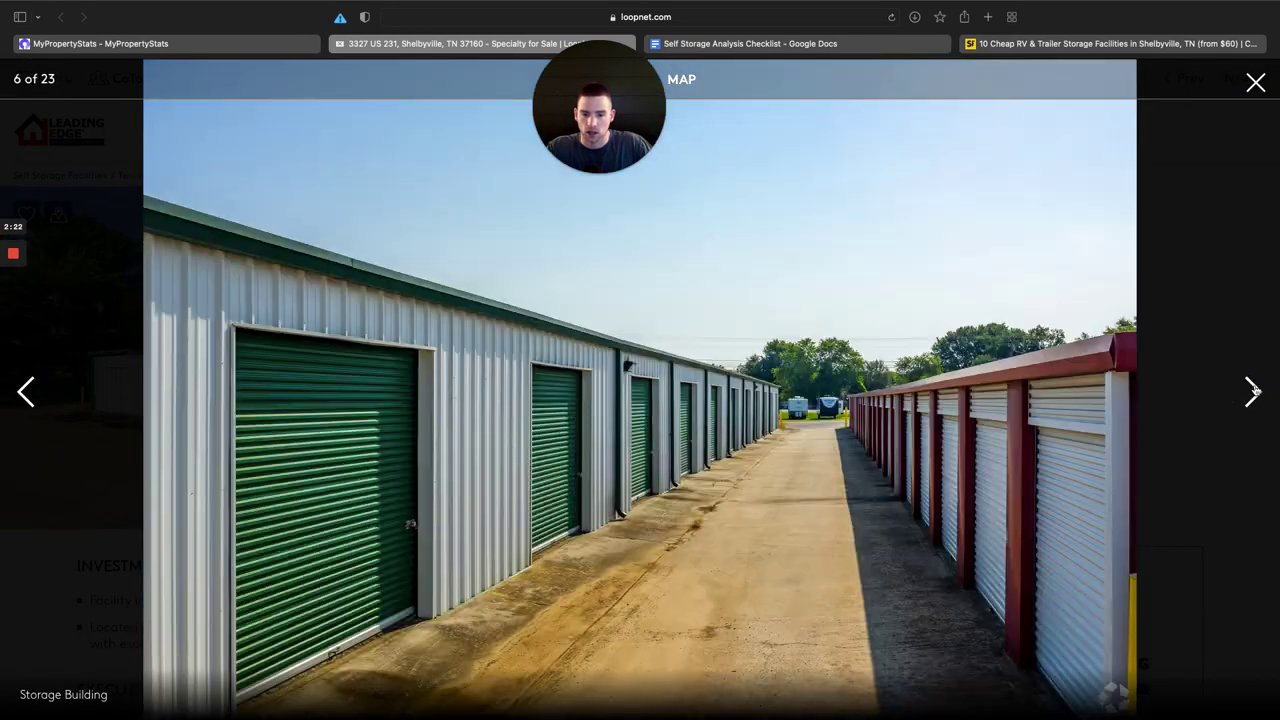
click(1254, 391)
click(1254, 391)
click(1254, 391)
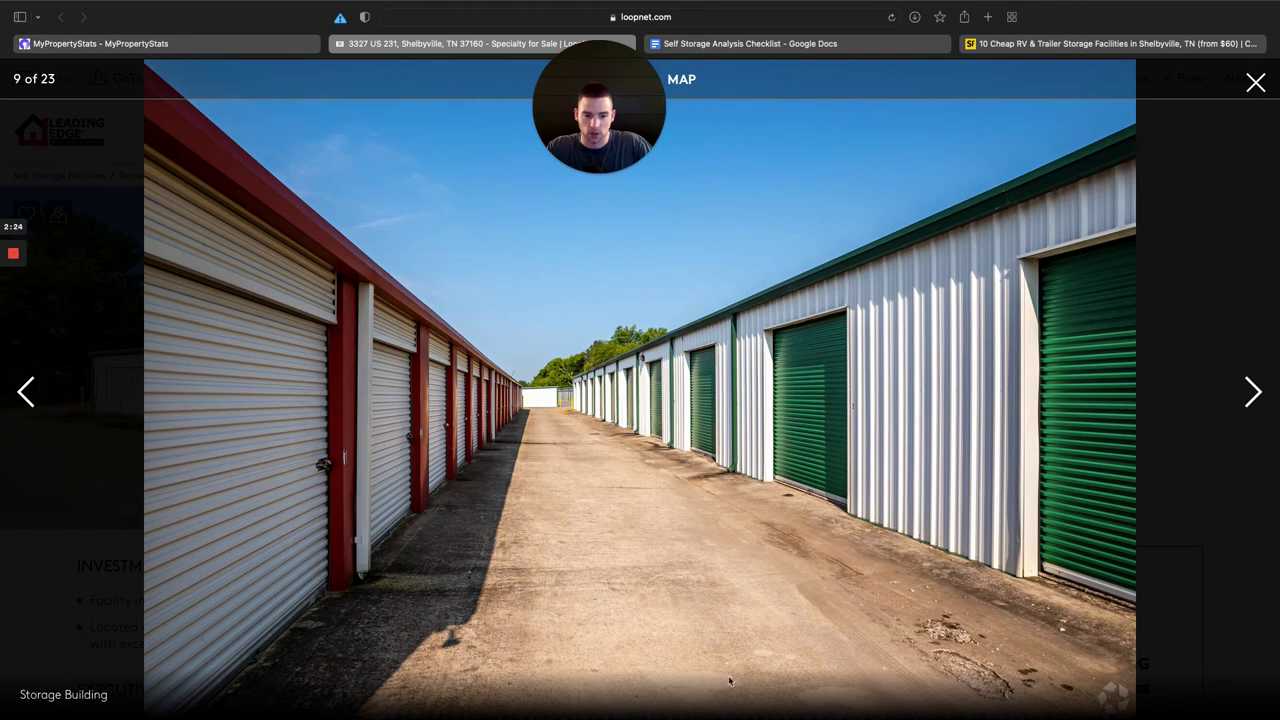
click(1249, 395)
click(1251, 396)
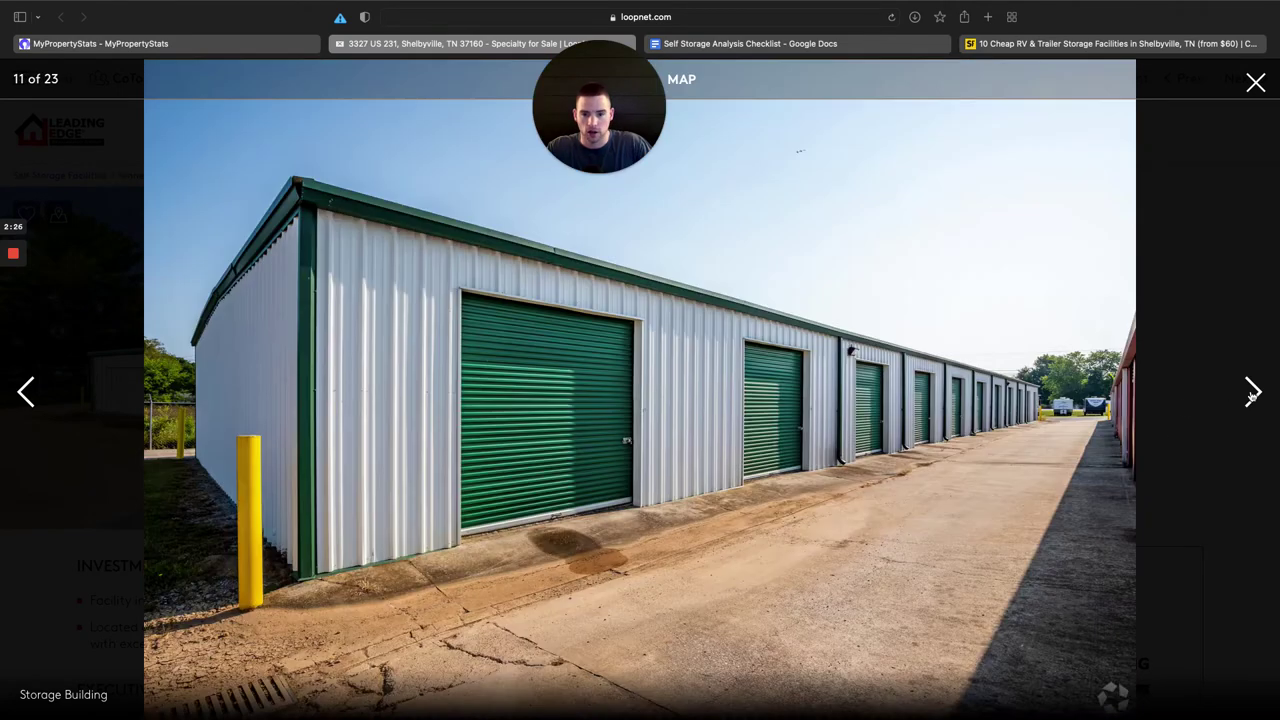
click(1251, 396)
click(1251, 396)
click(1251, 396)
click(1251, 396)
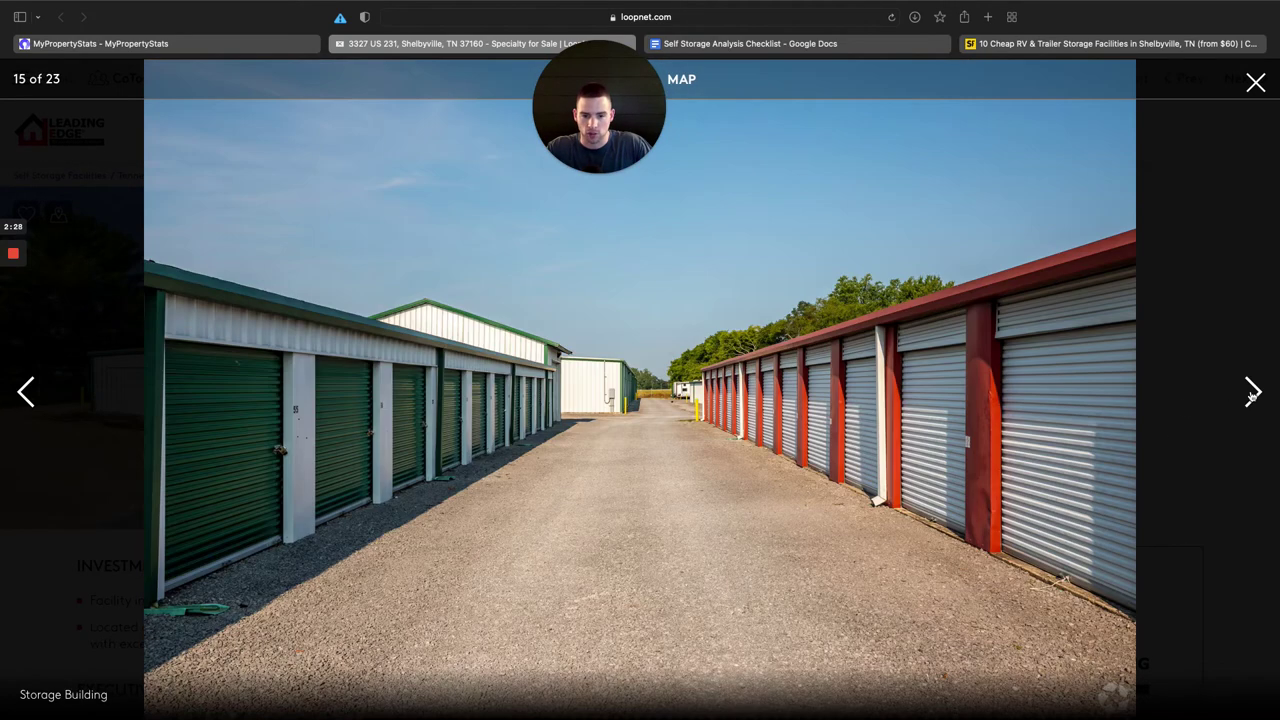
click(1251, 396)
click(1251, 396)
click(1251, 396)
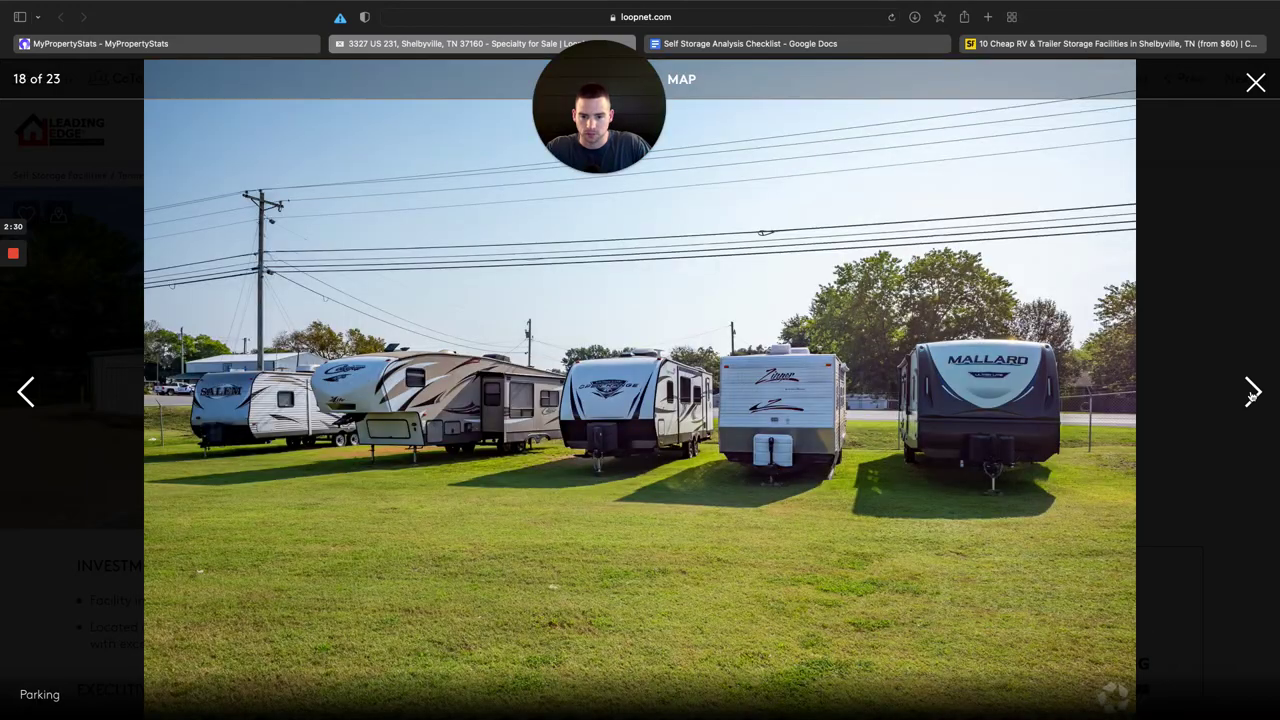
click(1251, 396)
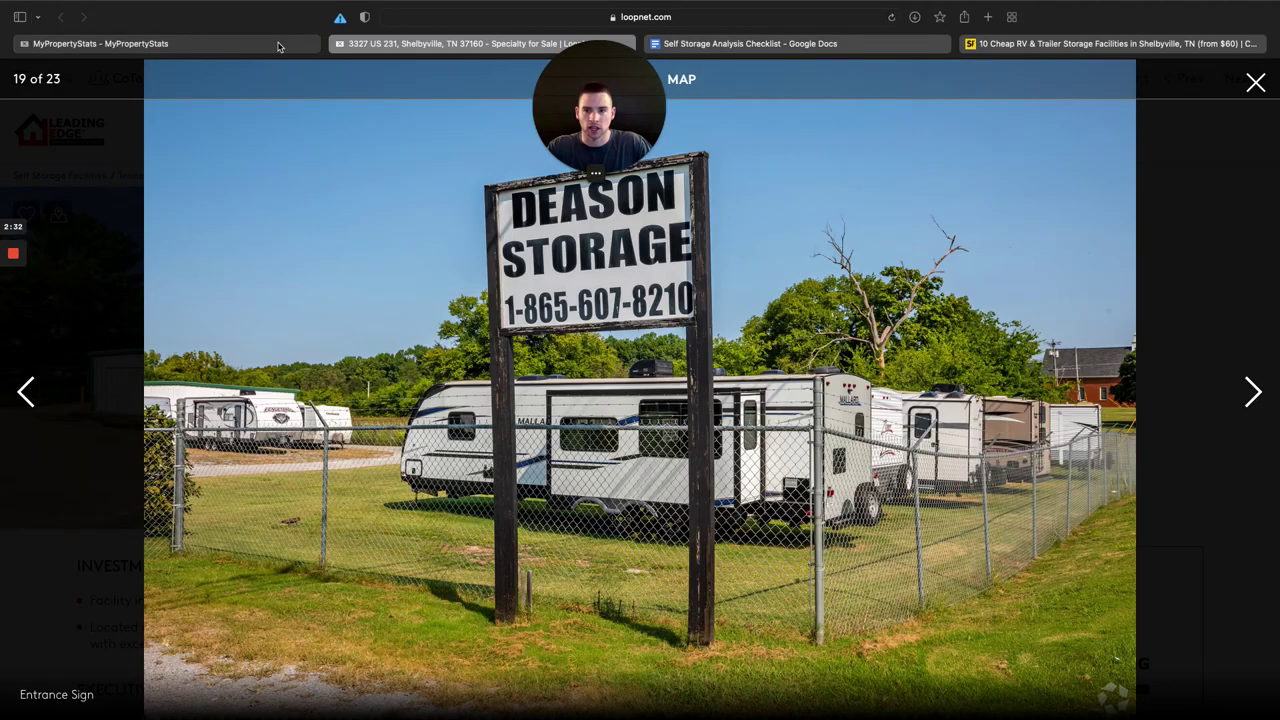
In MyPropertyStats, set the flat monthly landscaping expense to $200 and accounting to $200.
click(235, 47)
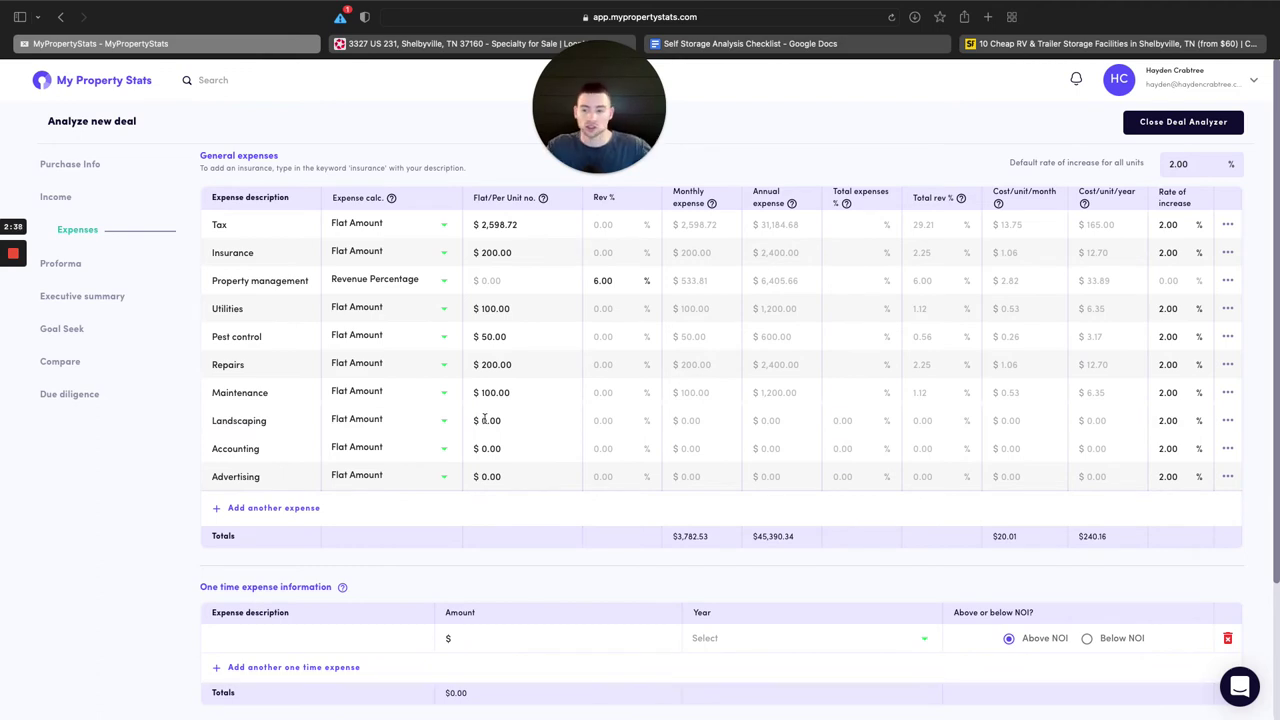
double_click(485, 420)
text(200)
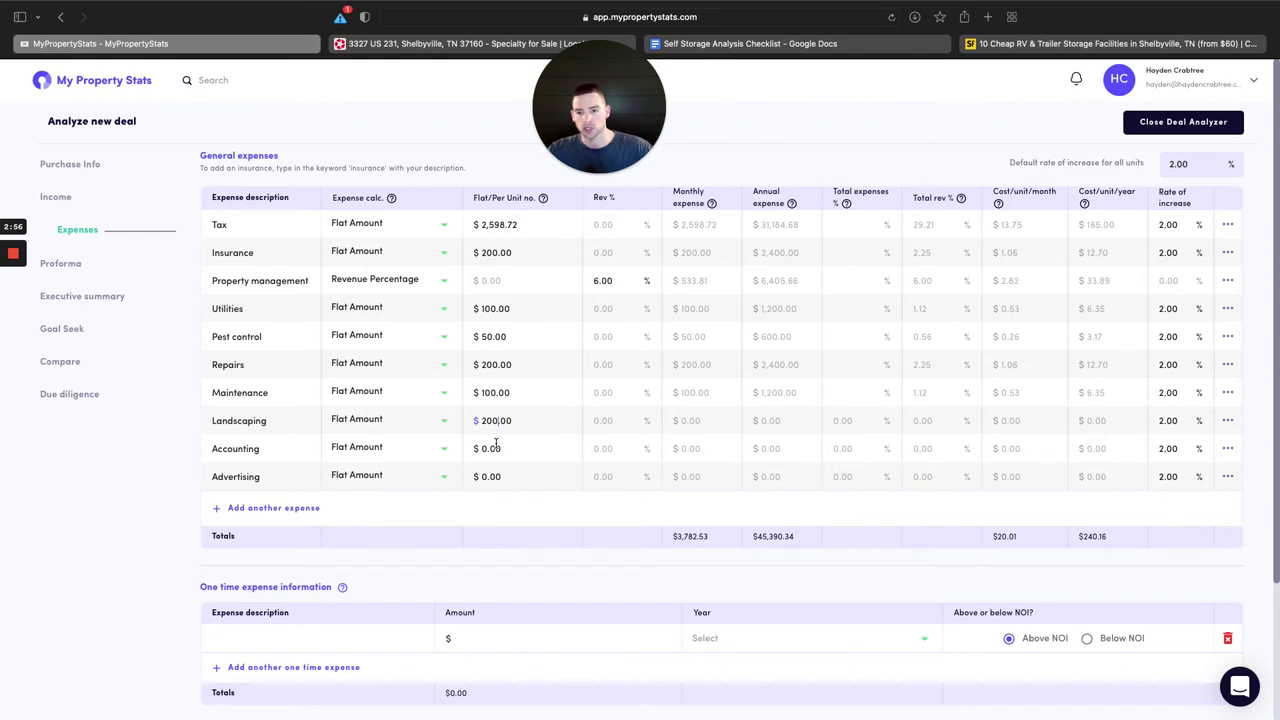
click(487, 448)
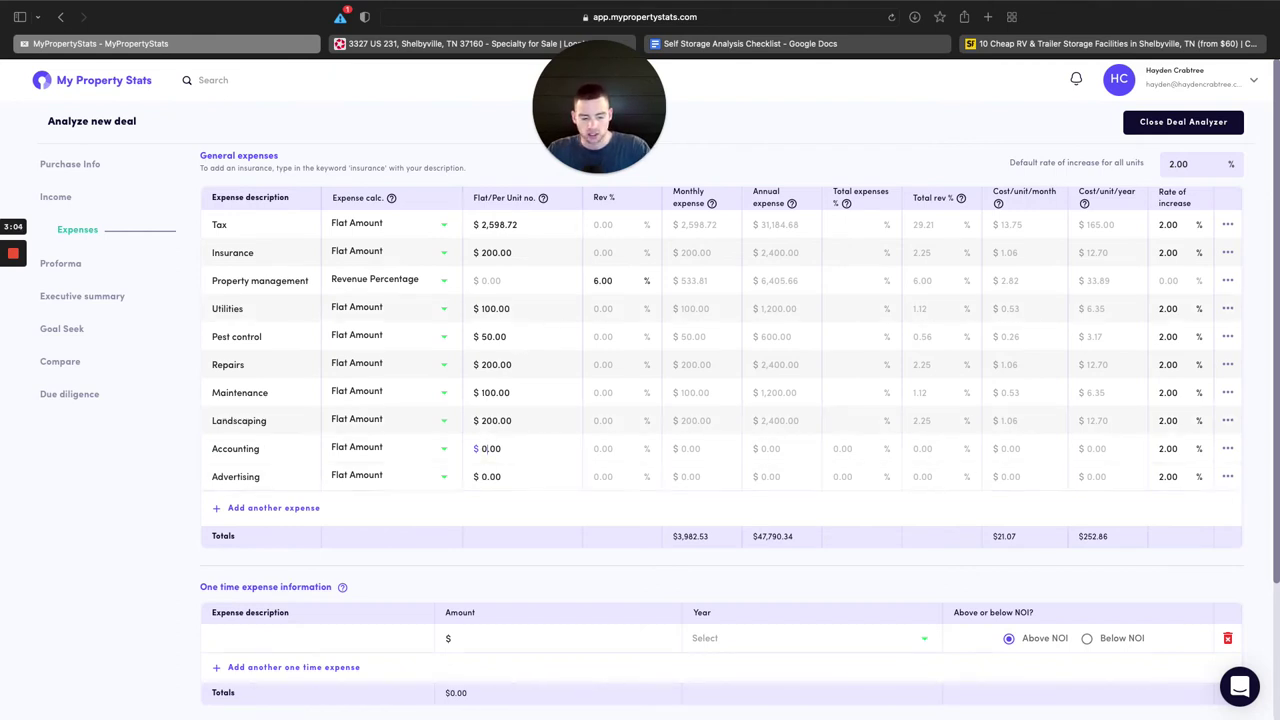
text(200)
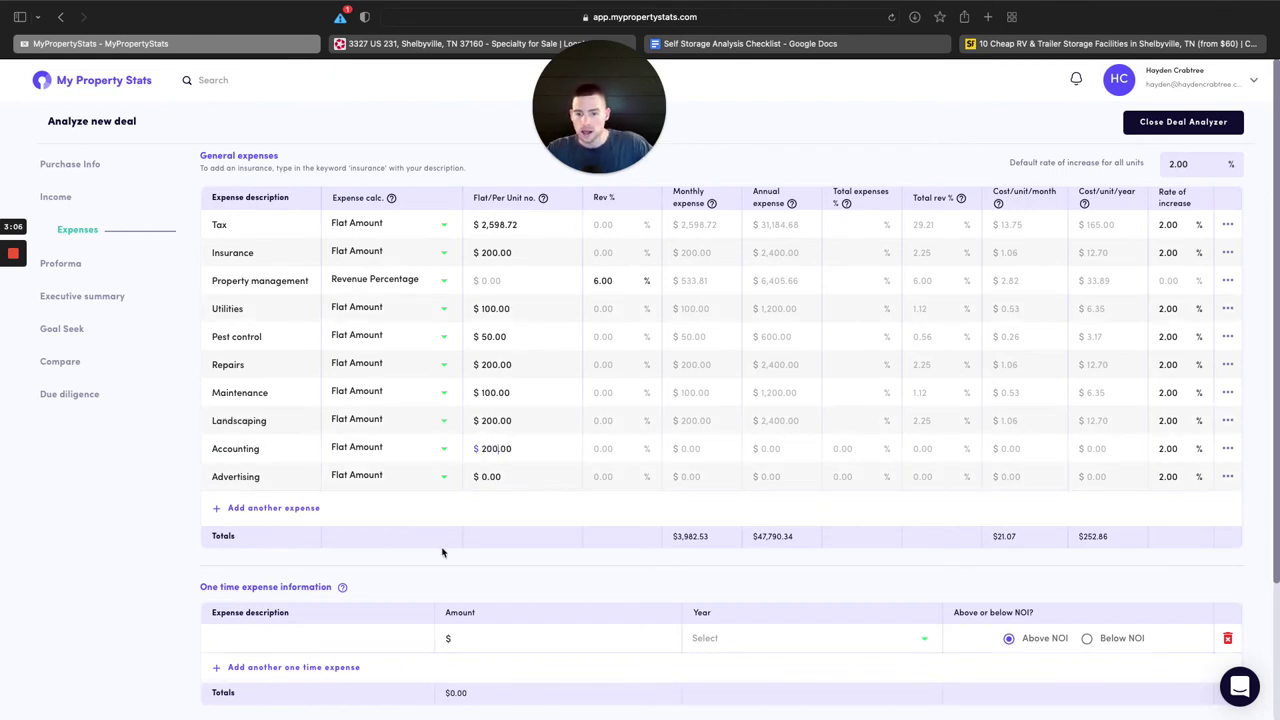
In the Google Docs checklist, check off Fill out normal operating expenses and review the remaining labor cost and advertising items.
click(801, 50)
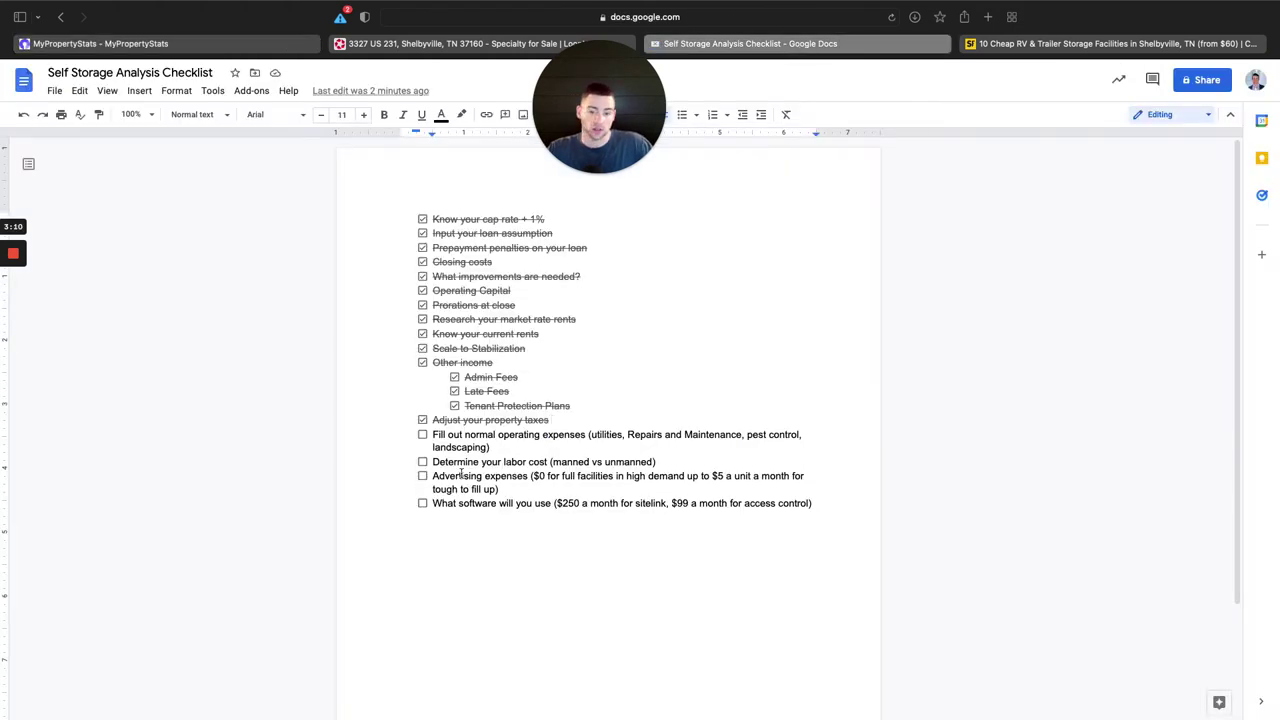
click(422, 435)
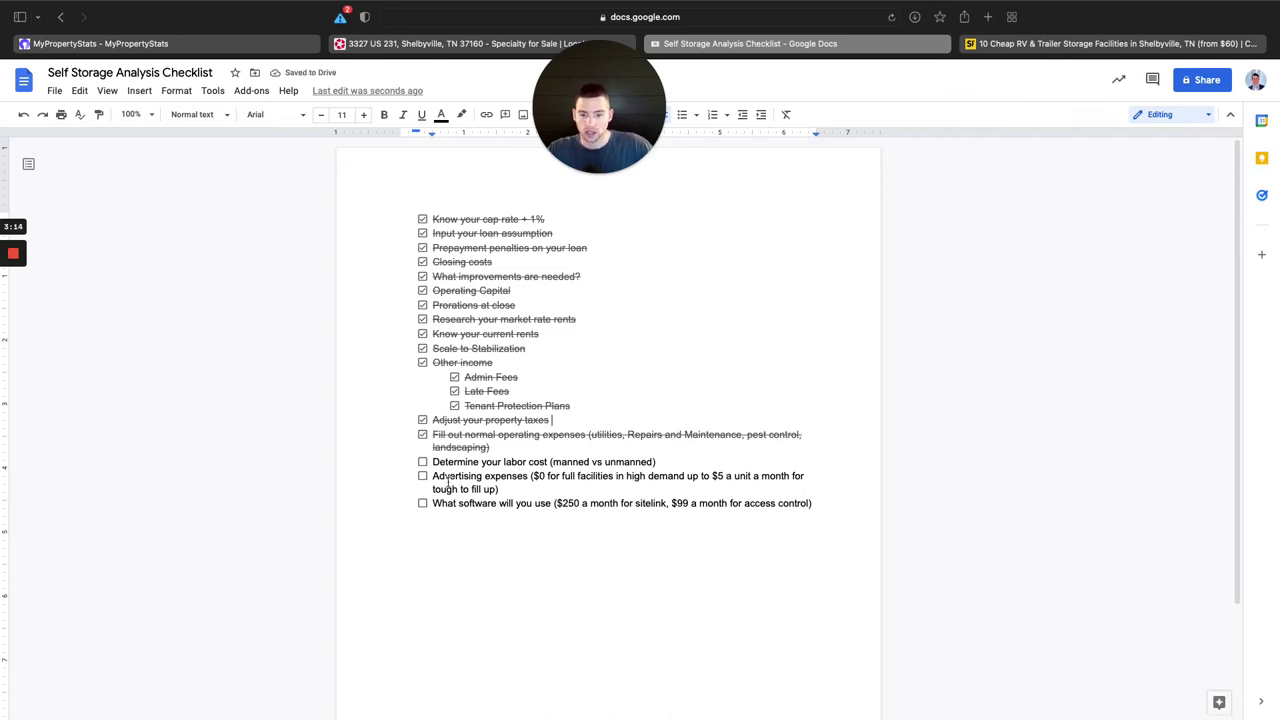
mouse_move(880, 4)
click(518, 62)
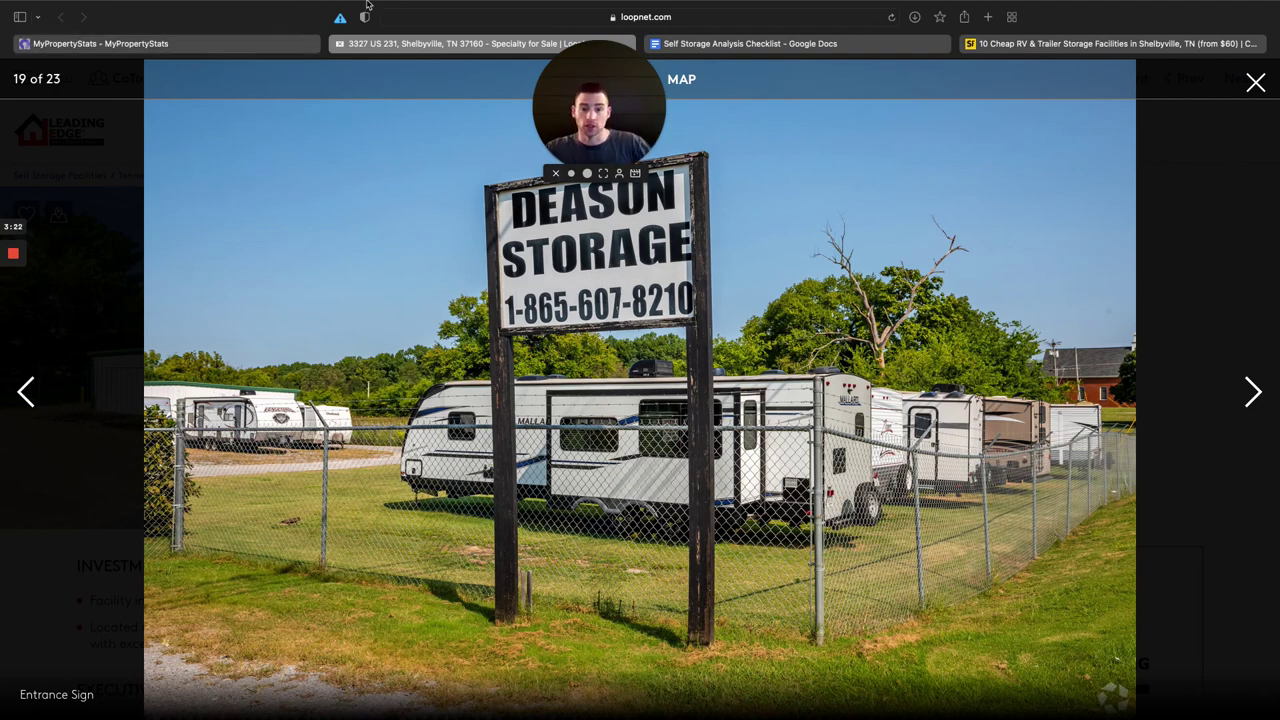
mouse_move(372, 6)
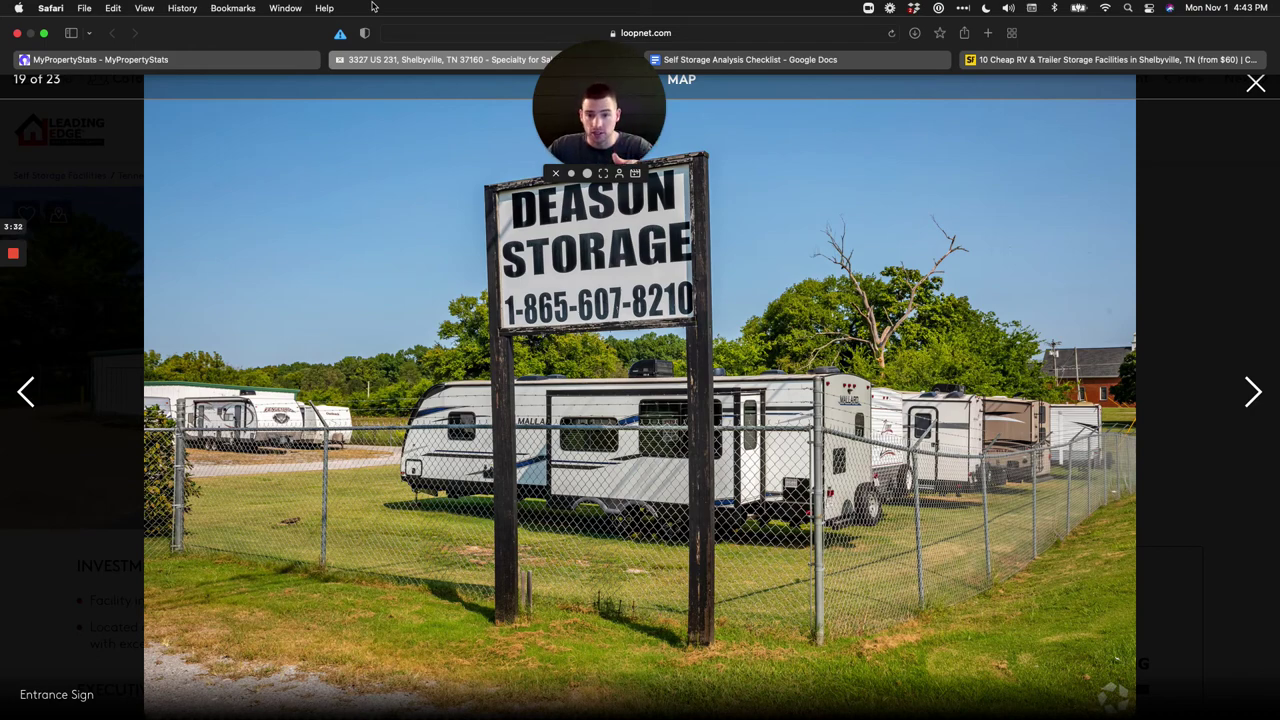
click(740, 59)
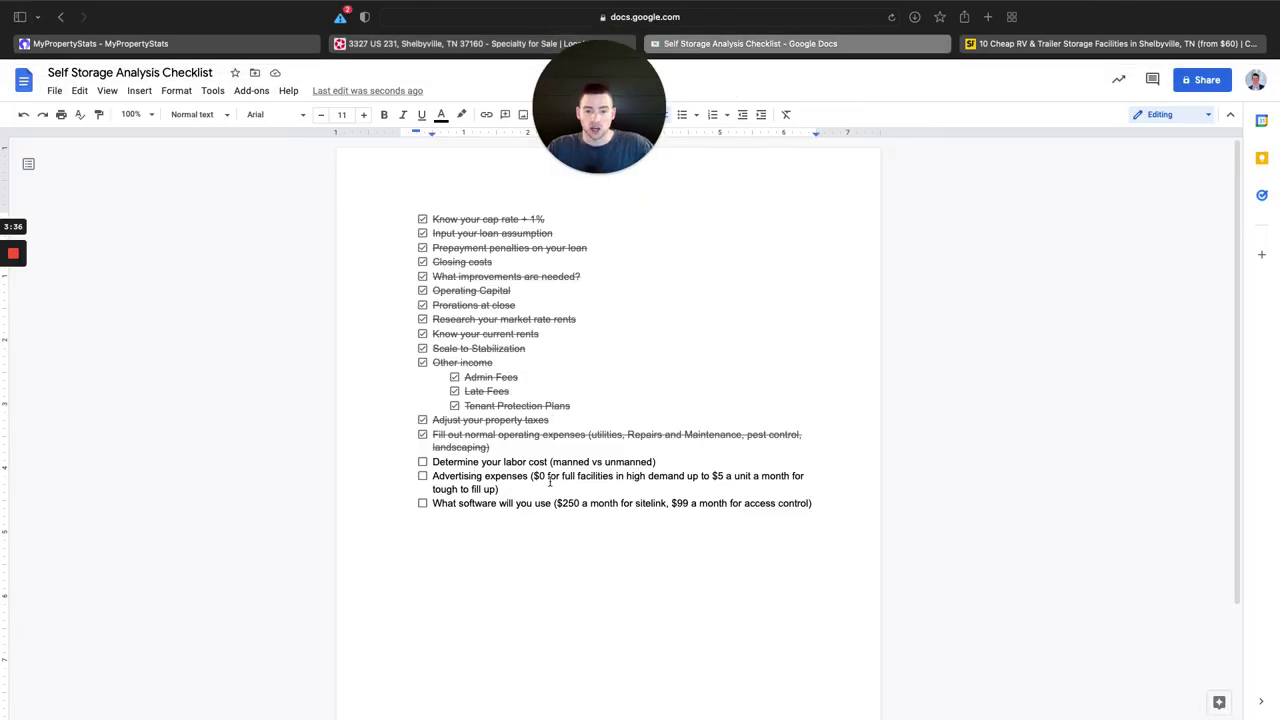
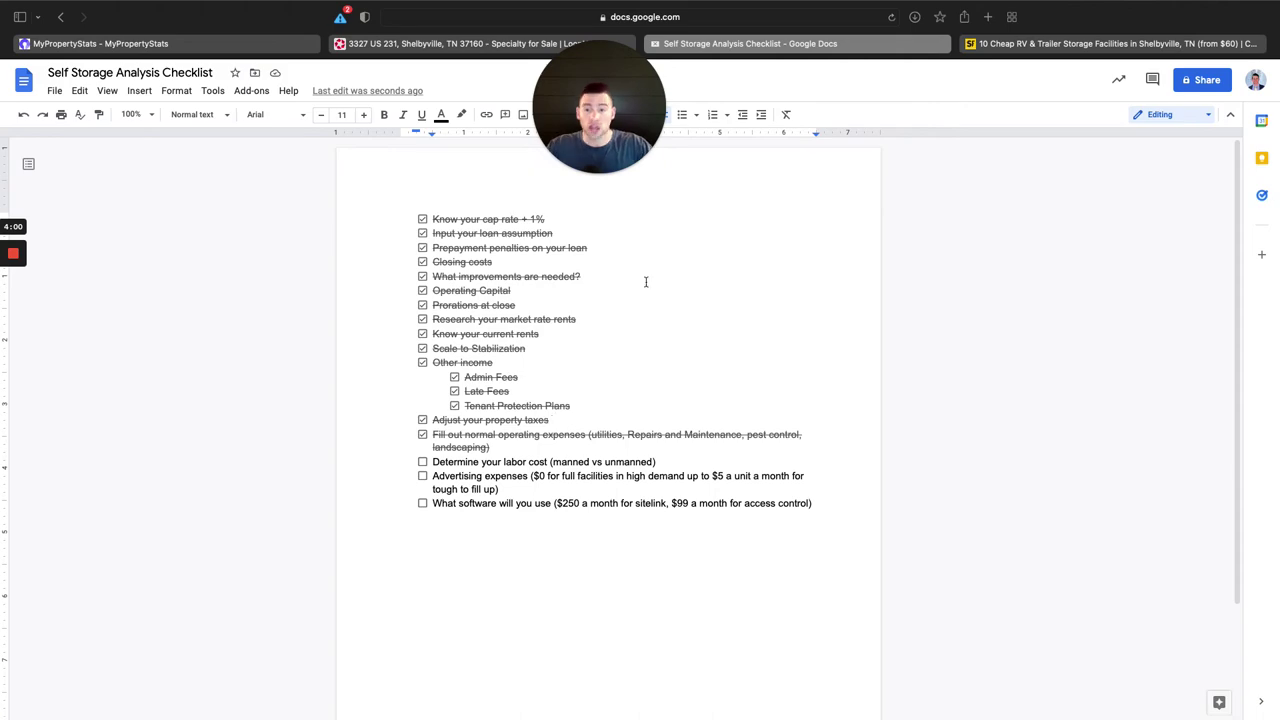
In the LoopNet listing, close the photo viewer and examine the occupancy rate in the investment highlights.
click(416, 45)
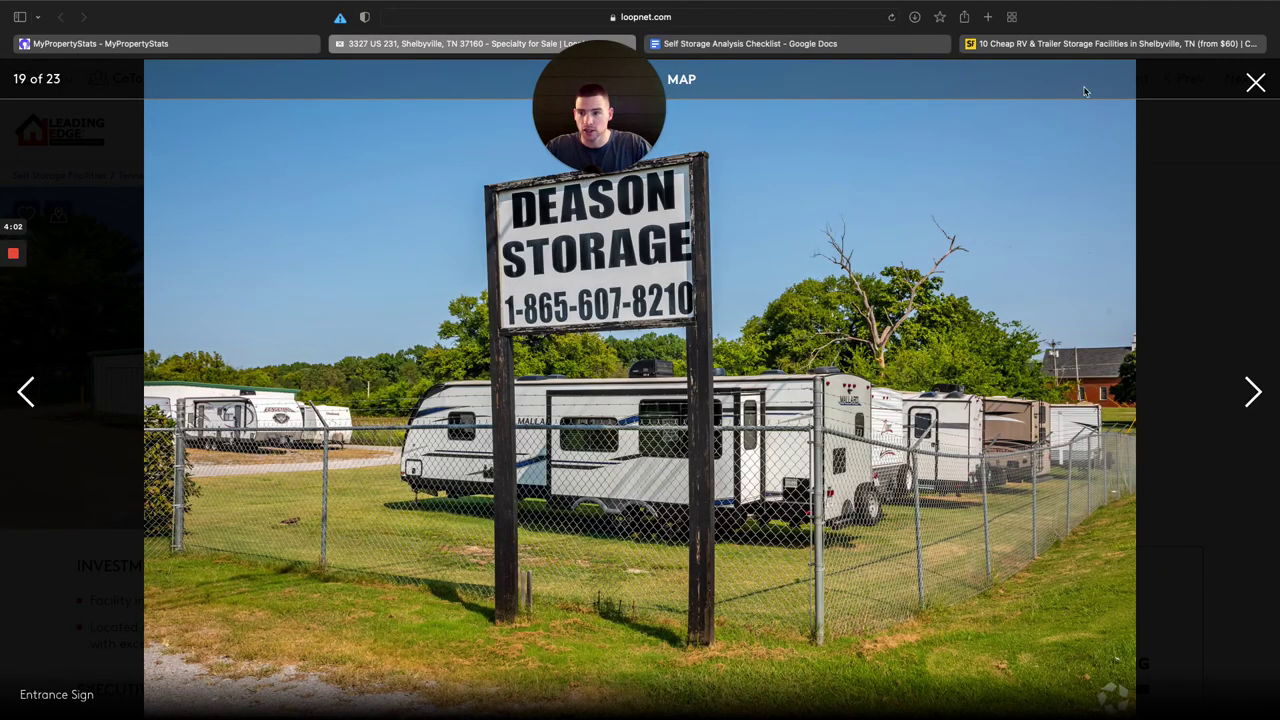
click(1255, 81)
drag(723, 597, 750, 600)
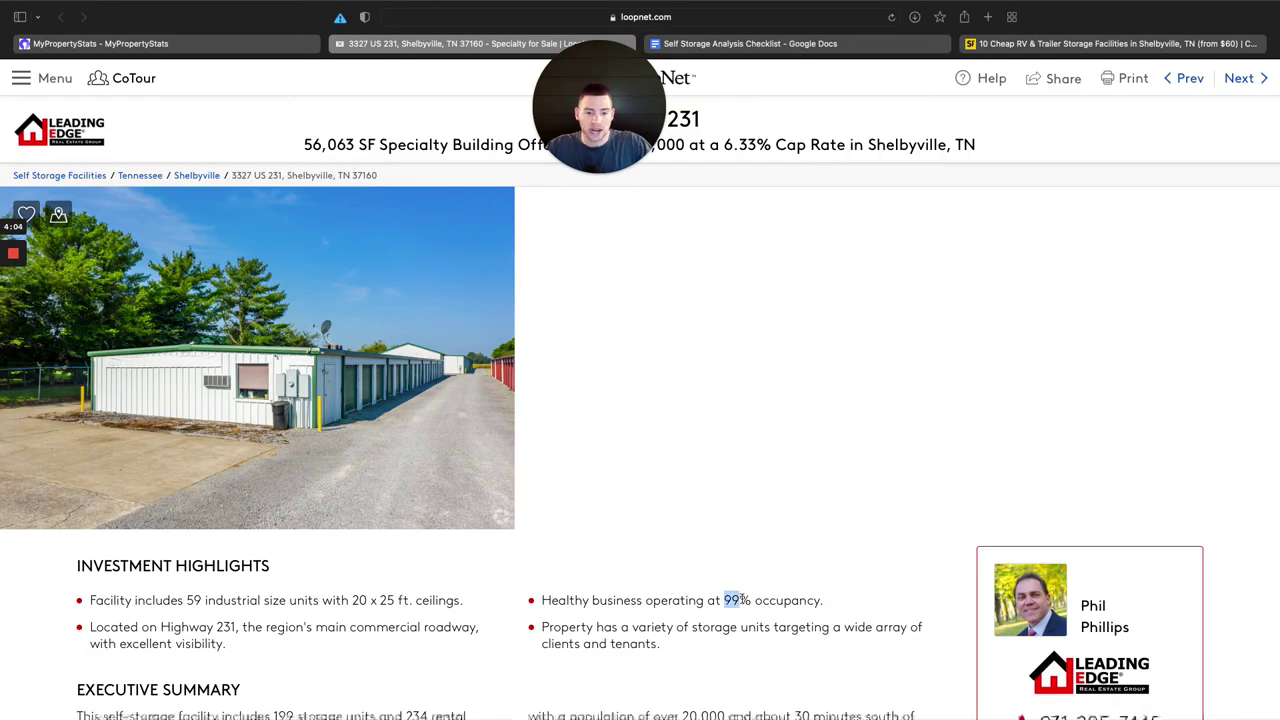
click(773, 596)
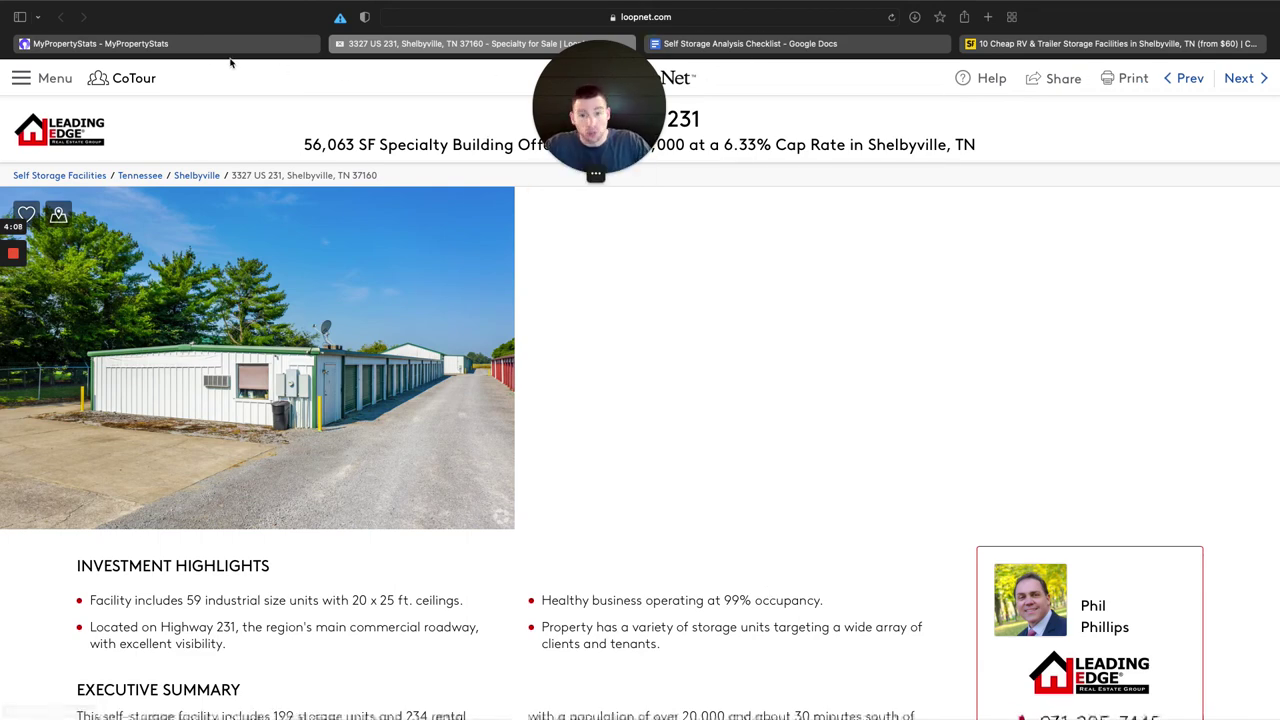
In MyPropertyStats, set the flat monthly advertising expense to $100.
click(200, 43)
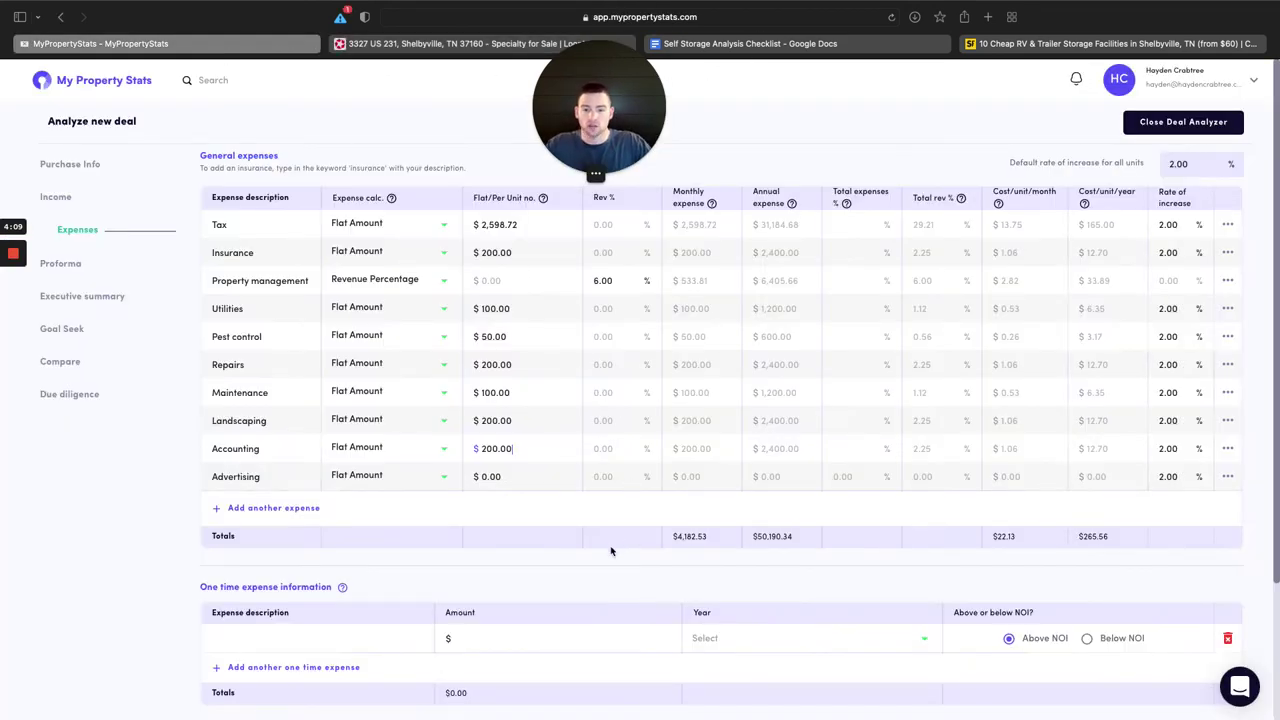
click(485, 480)
text(1)
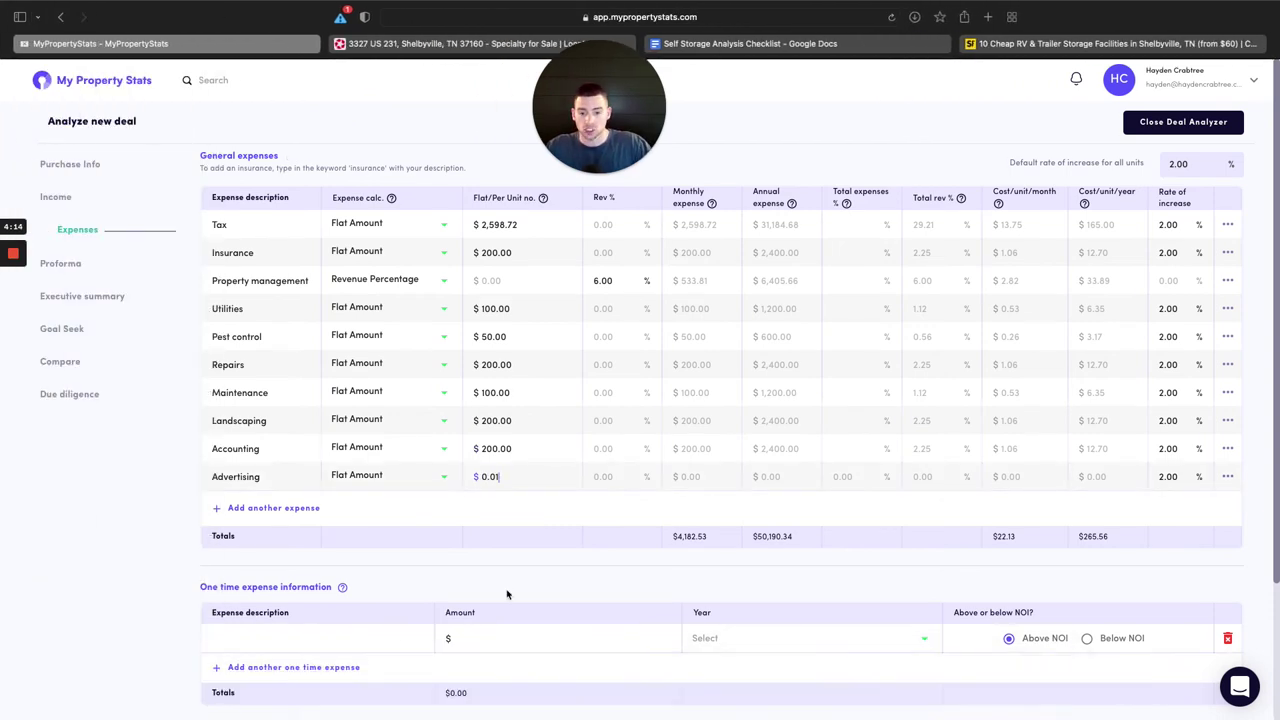
text(00.00)
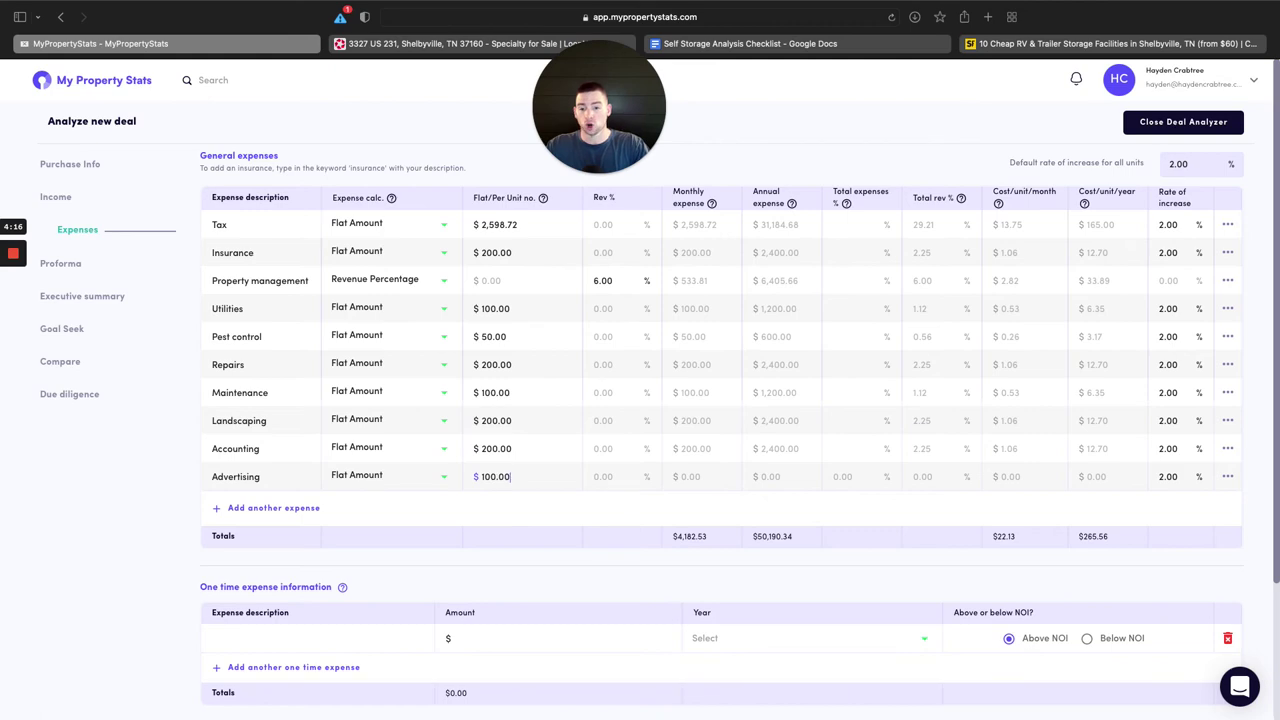
Review the unit rents and stabilization assumptions in the Income section, return to Expenses, and reopen the Google Docs checklist.
click(55, 197)
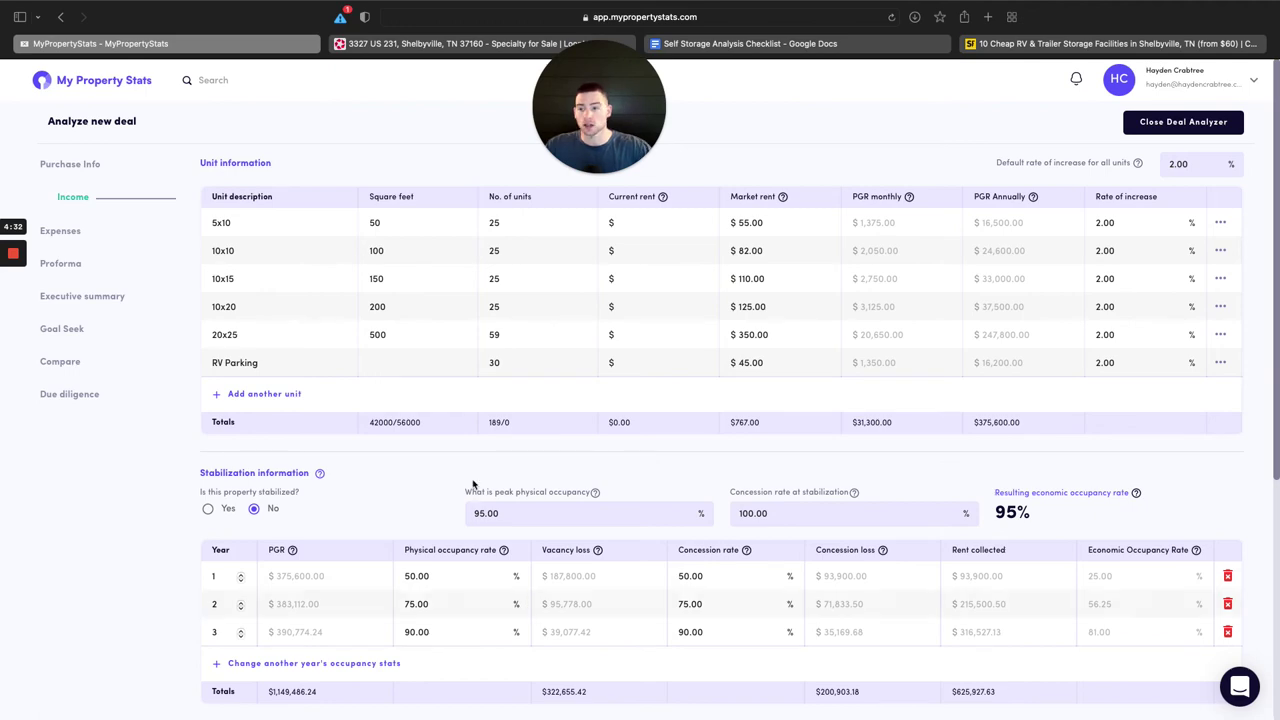
click(98, 236)
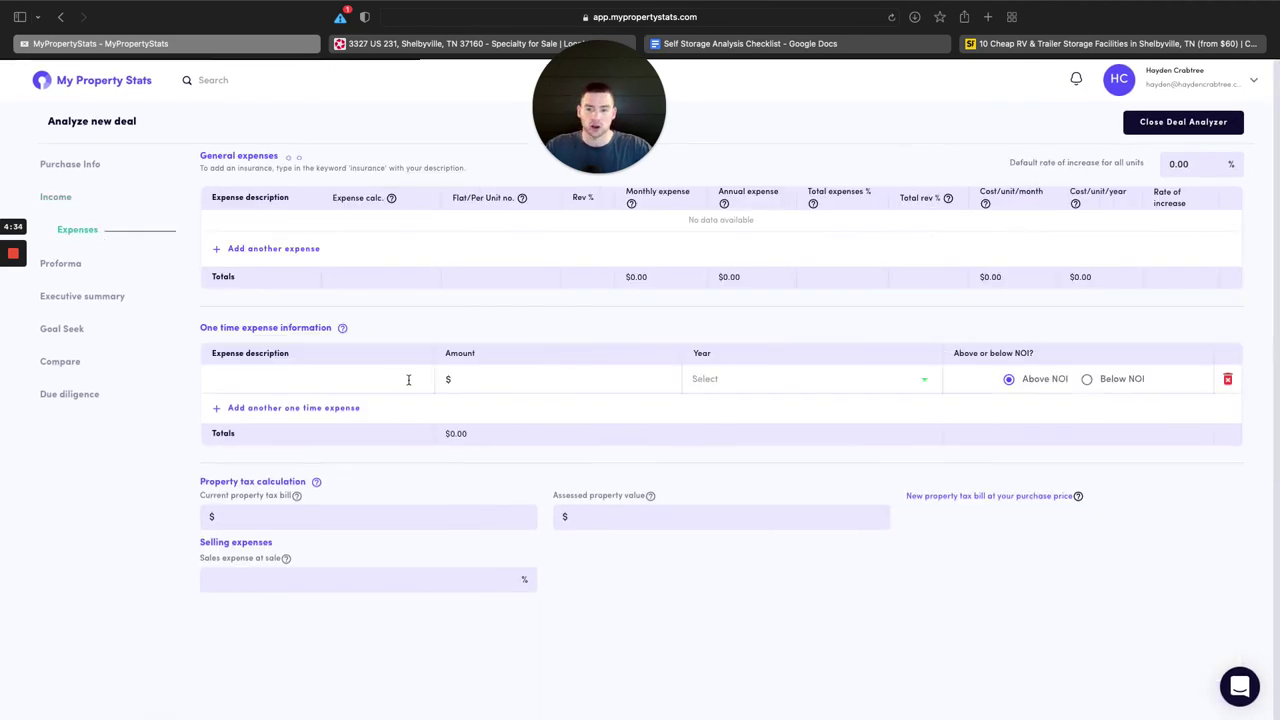
click(688, 44)
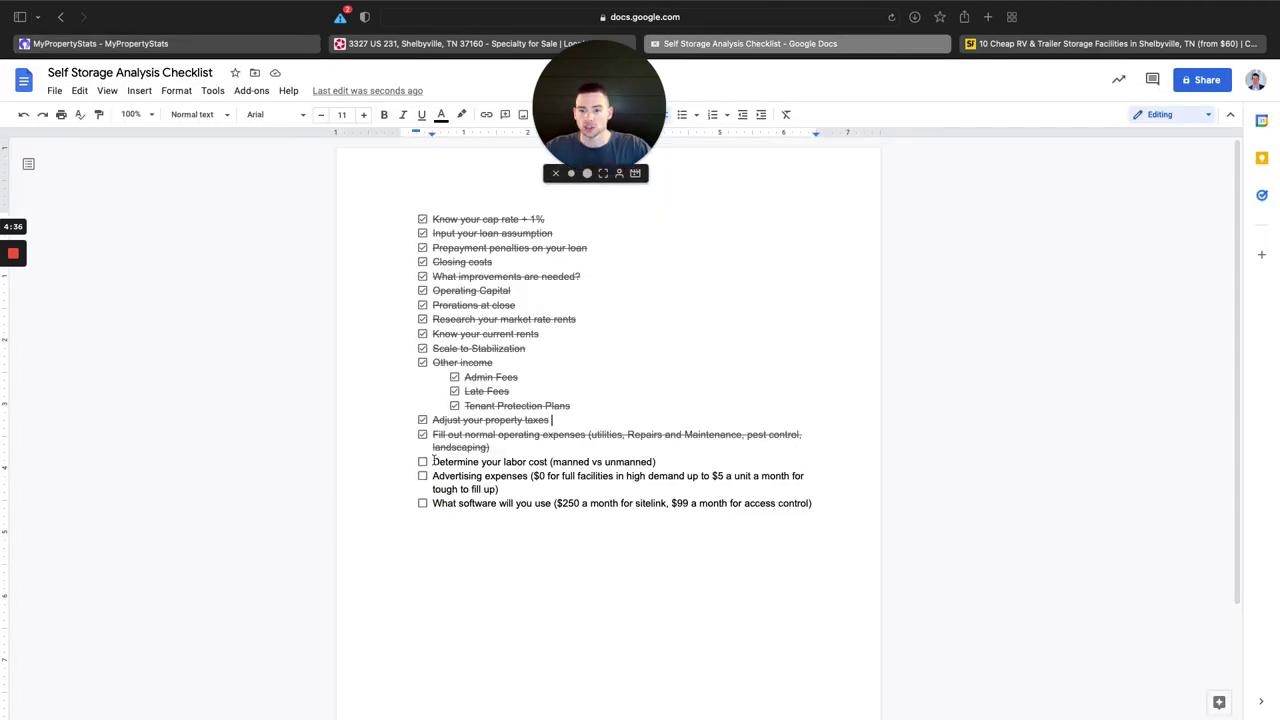
Check off Advertising expenses in the checklist and highlight the occupancy percentage in the LoopNet listing's investment highlights.
click(422, 476)
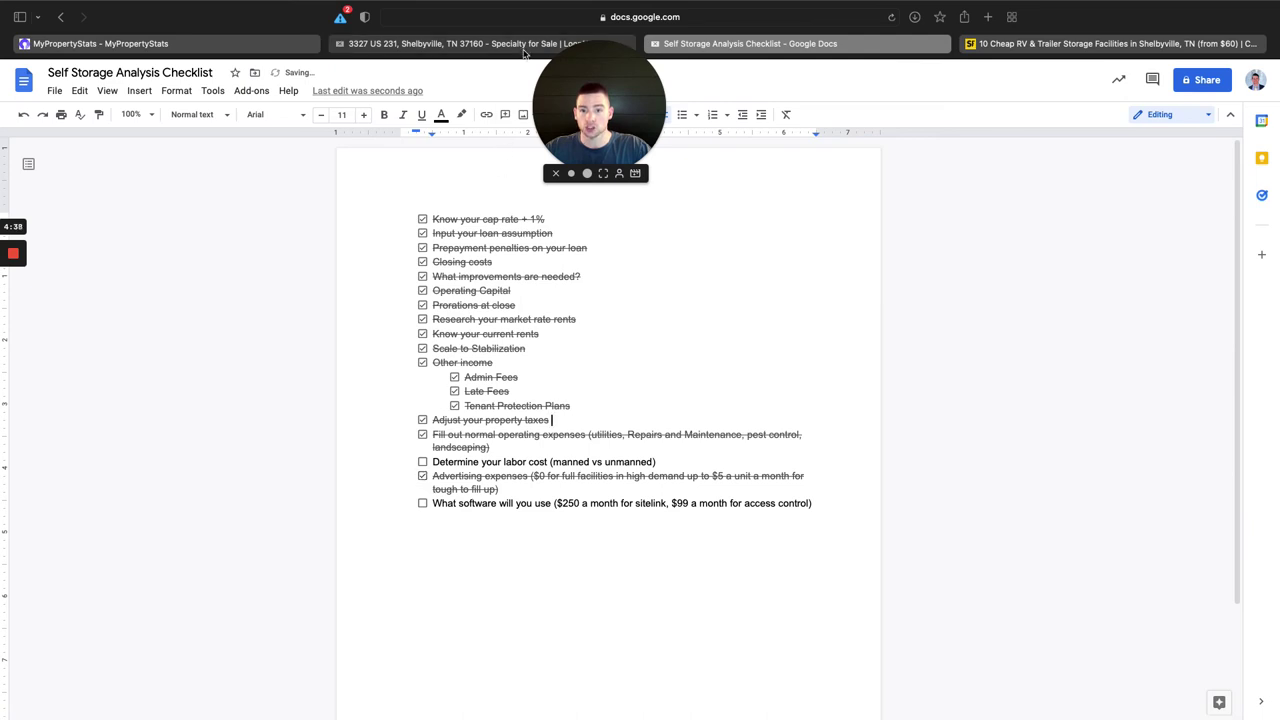
click(480, 44)
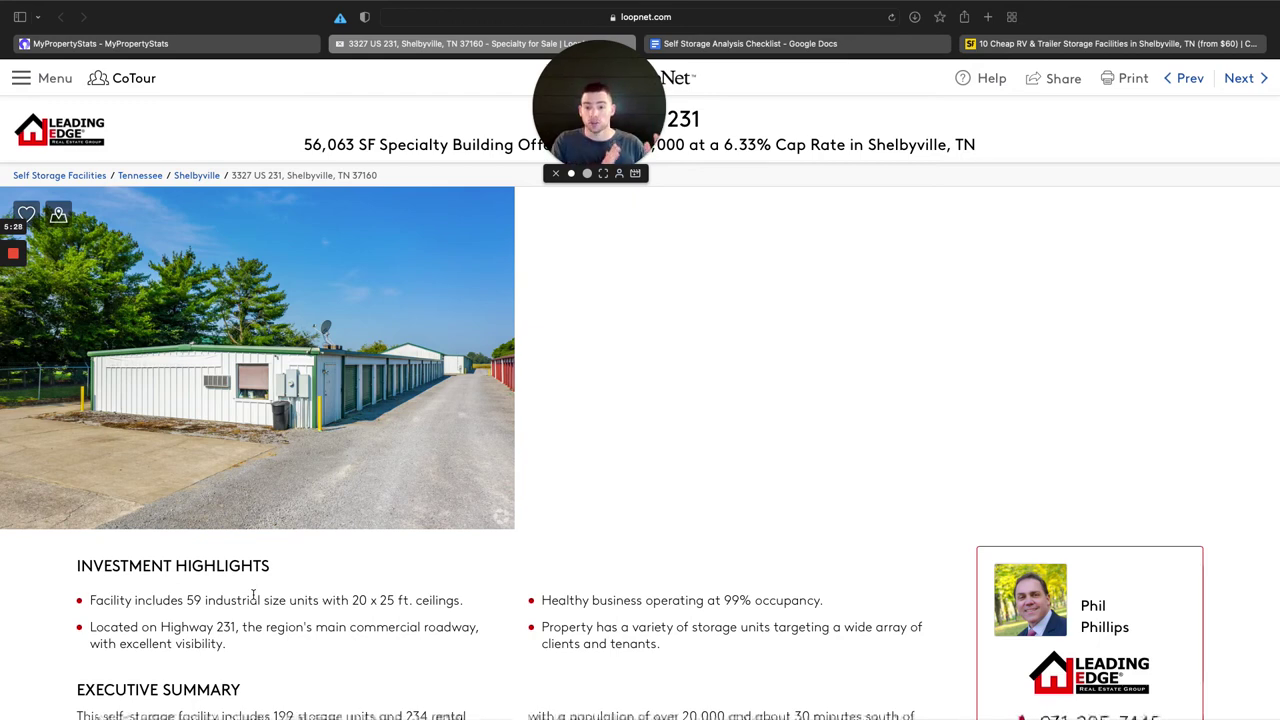
scroll(406, 305, down, 1)
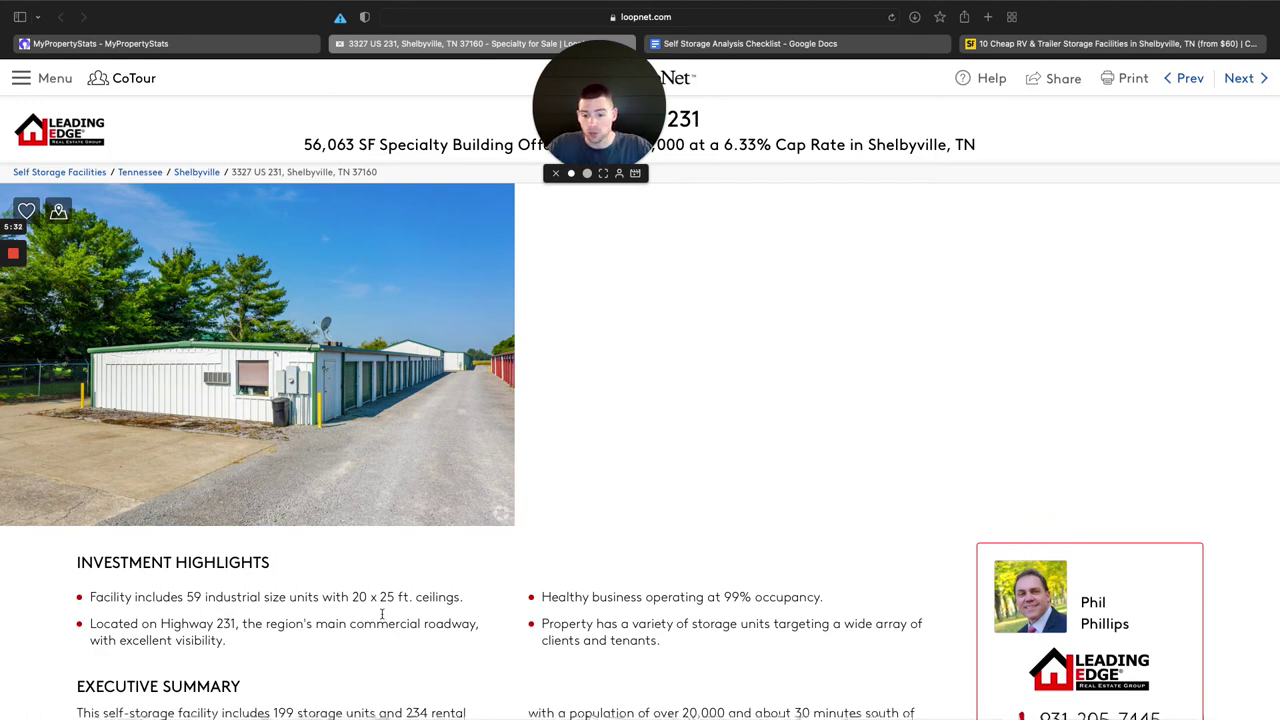
drag(751, 597, 723, 597)
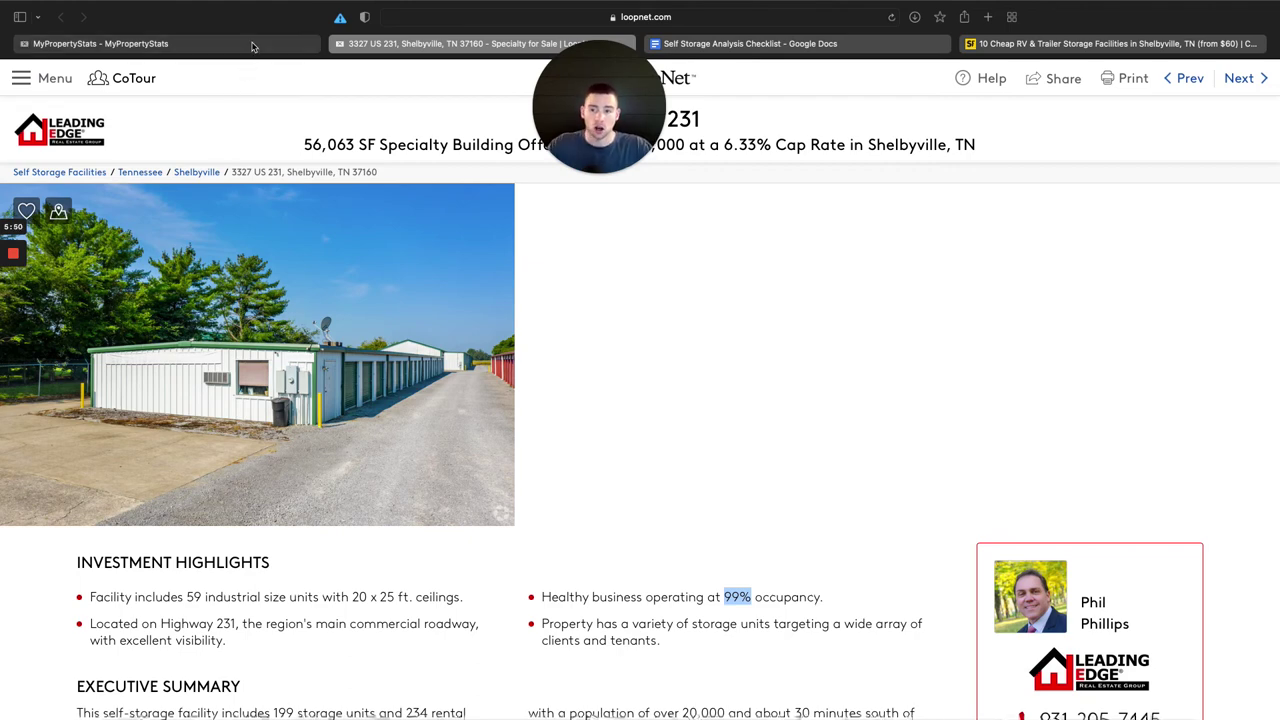
Switch to MyPropertyStats and add a general expense described as On Site Management.
click(200, 43)
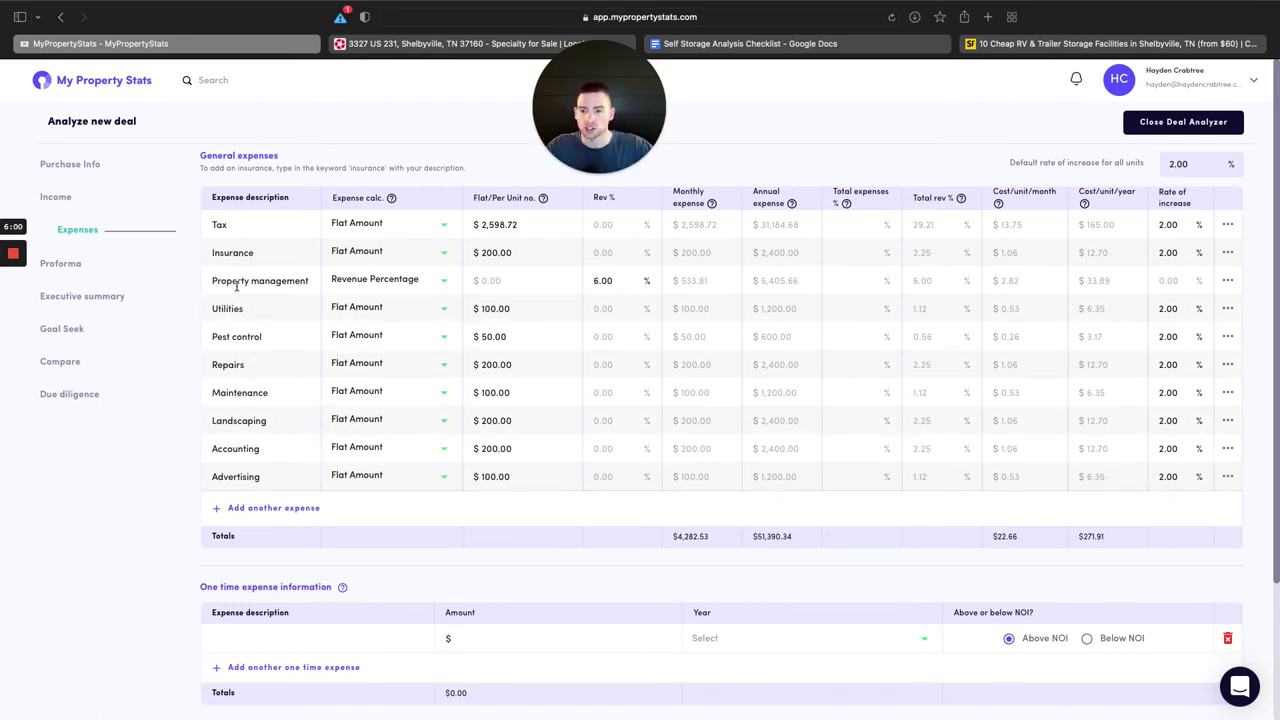
click(246, 510)
text(Labor)
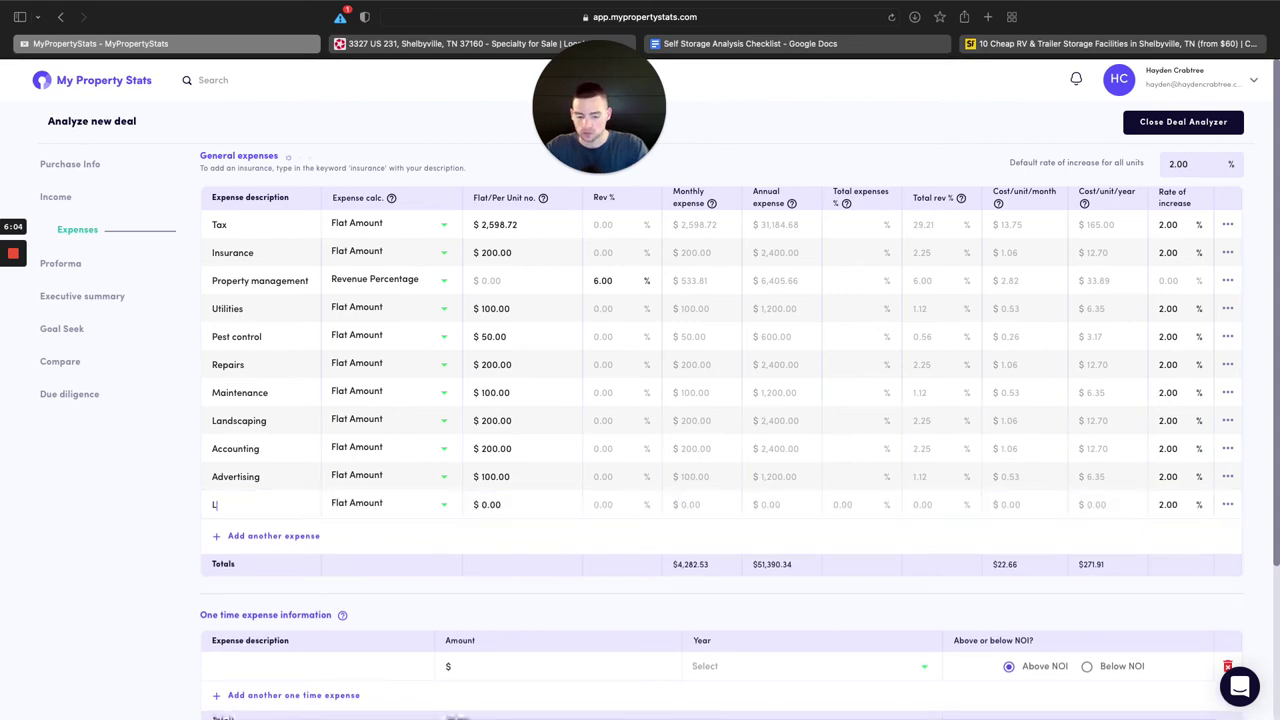
key(BackSpace)
key(BackSpace)
key(BackSpace)
key(BackSpace)
key(BackSpace)
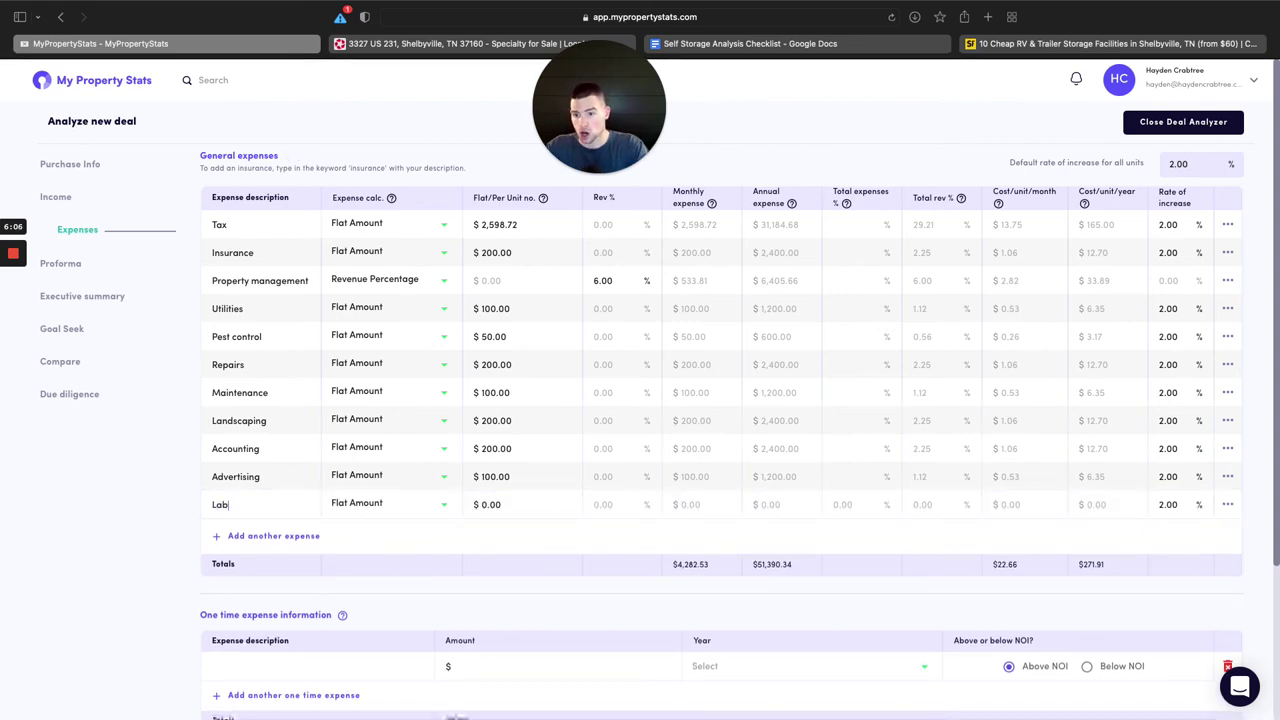
text(On S)
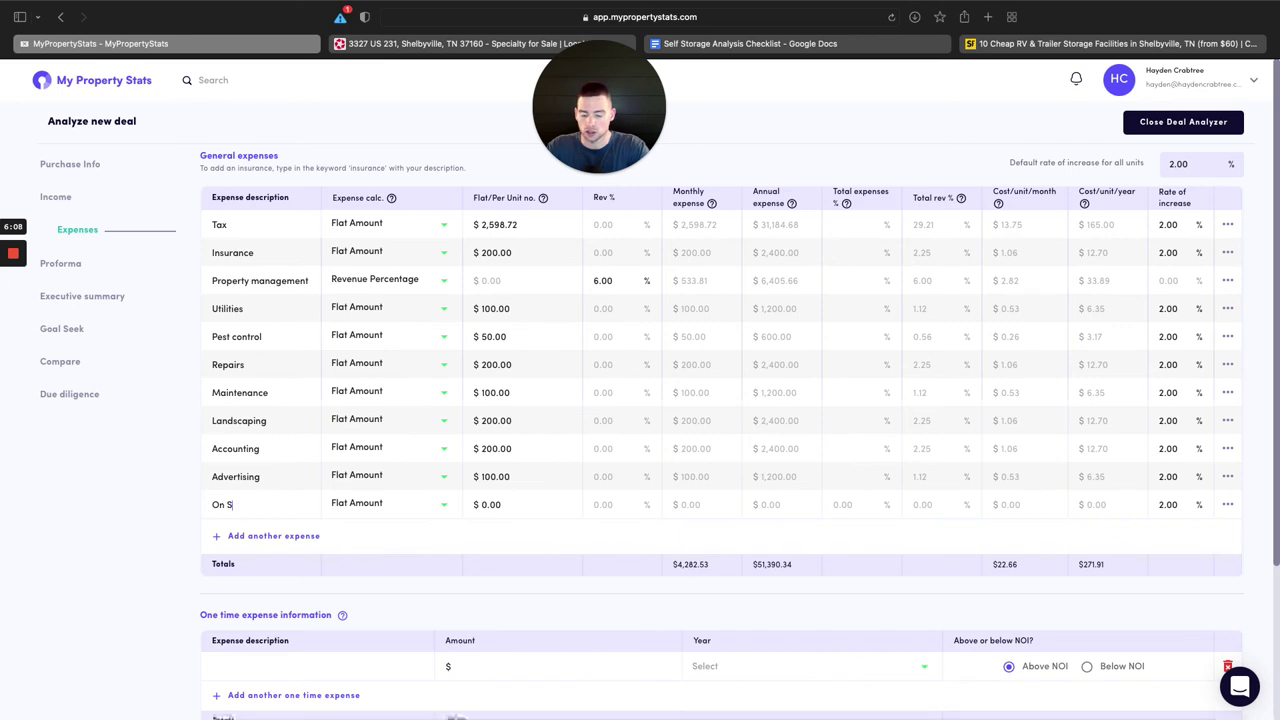
text(ite Management)
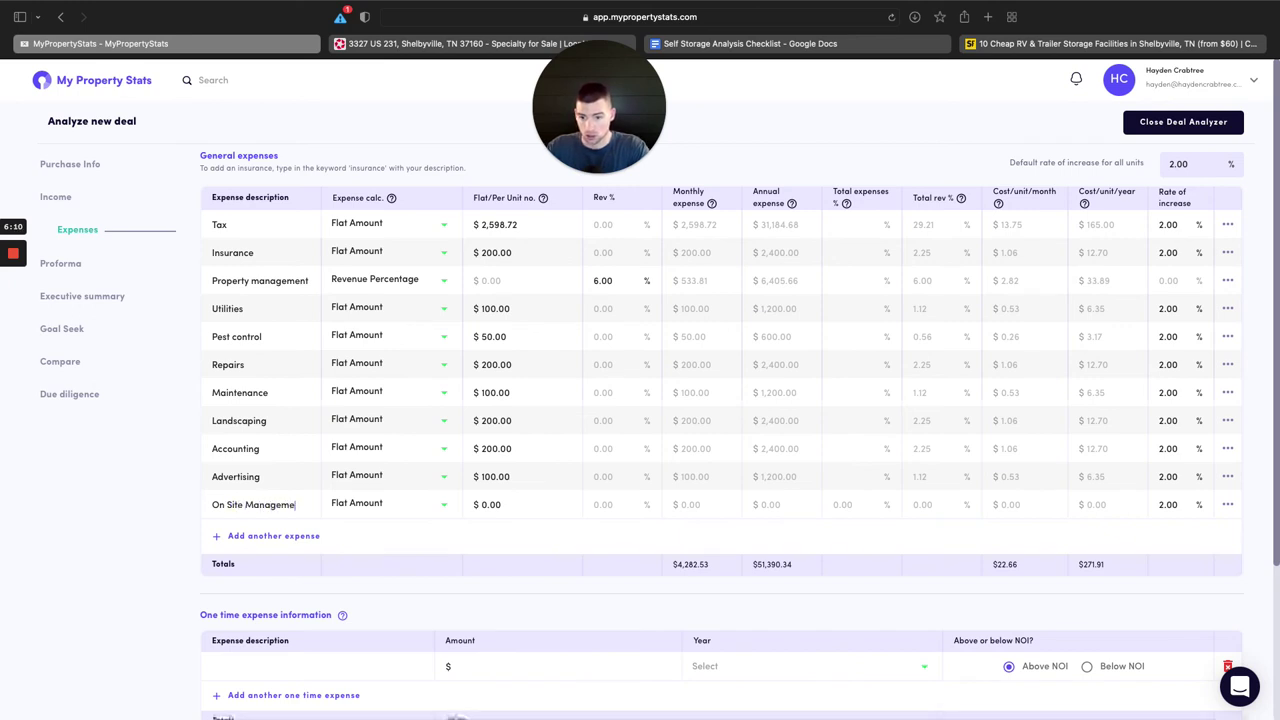
Set the flat amount of On Site Management to $2,500 and add another blank general expense row.
click(477, 505)
text(2,5)
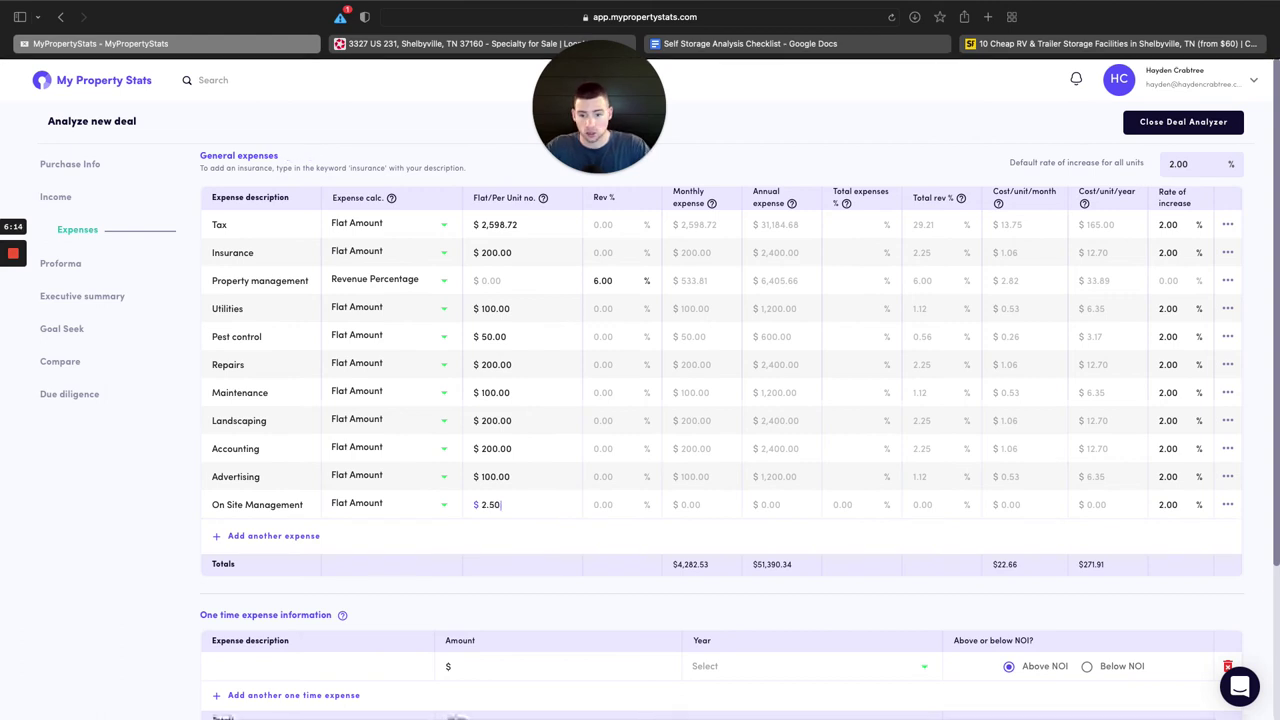
text(0)
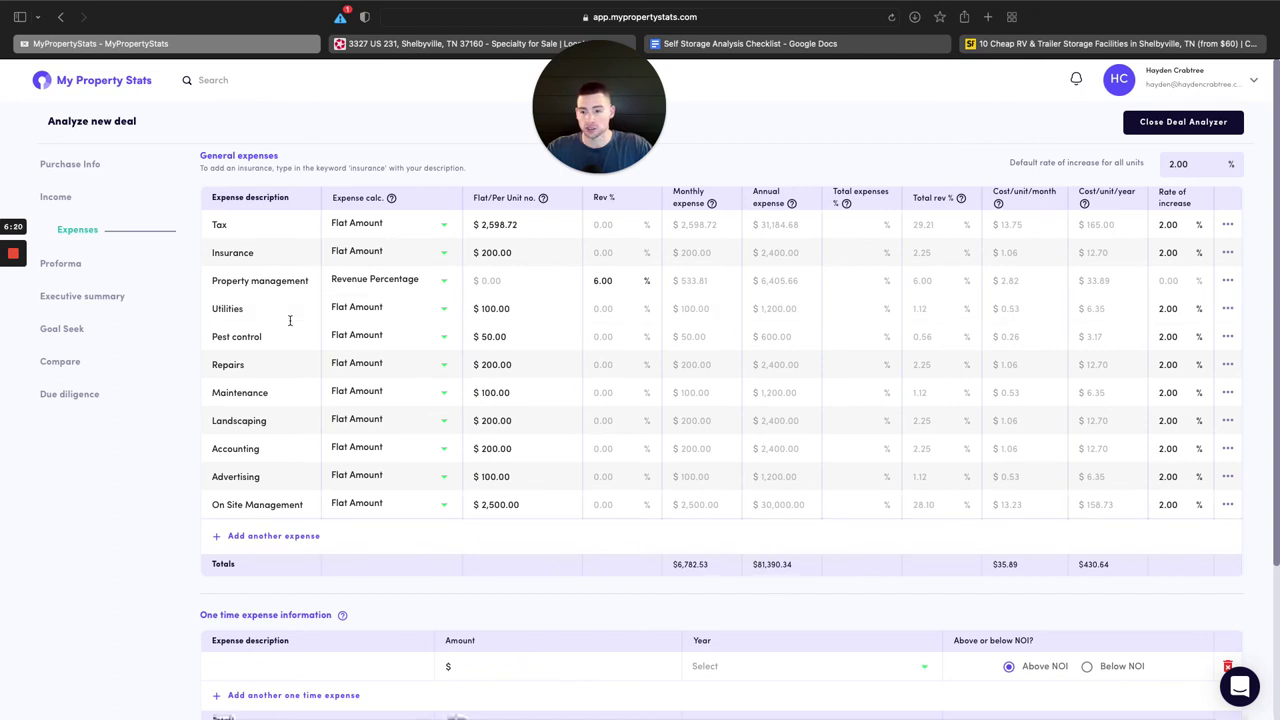
click(278, 539)
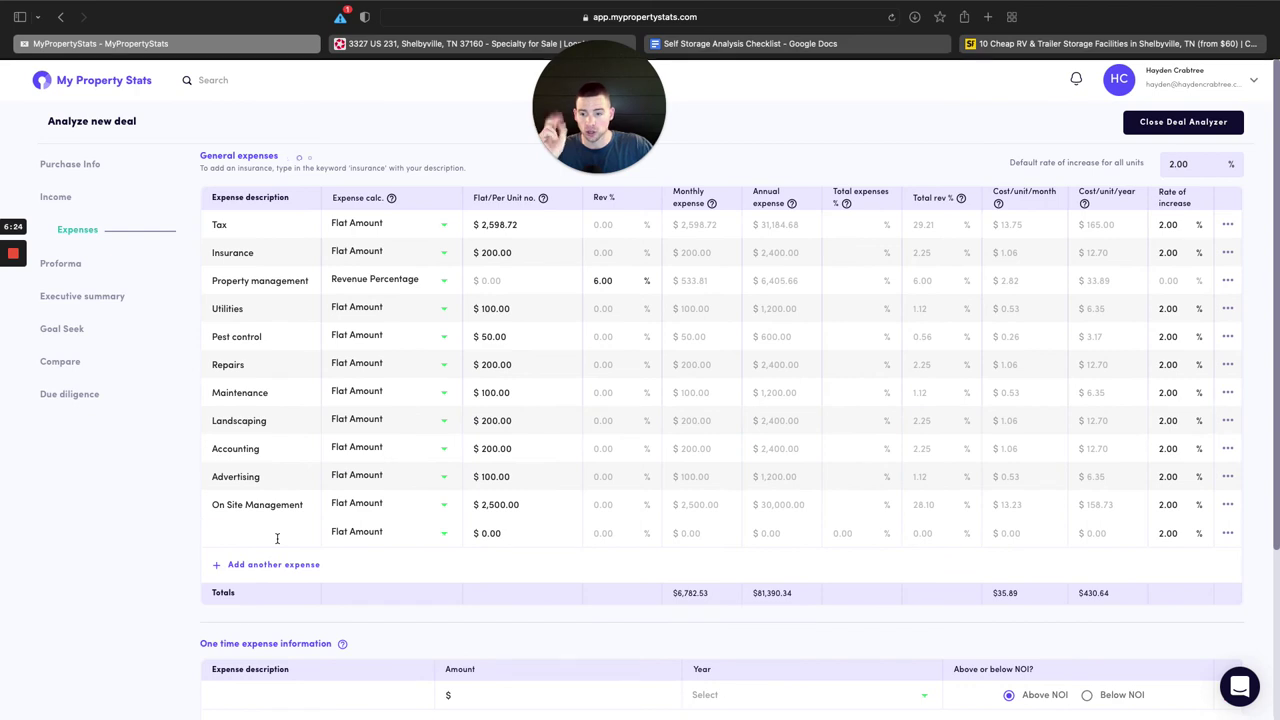
In the Google Docs checklist, add a new item reading "Payment processing" below the software item.
click(750, 43)
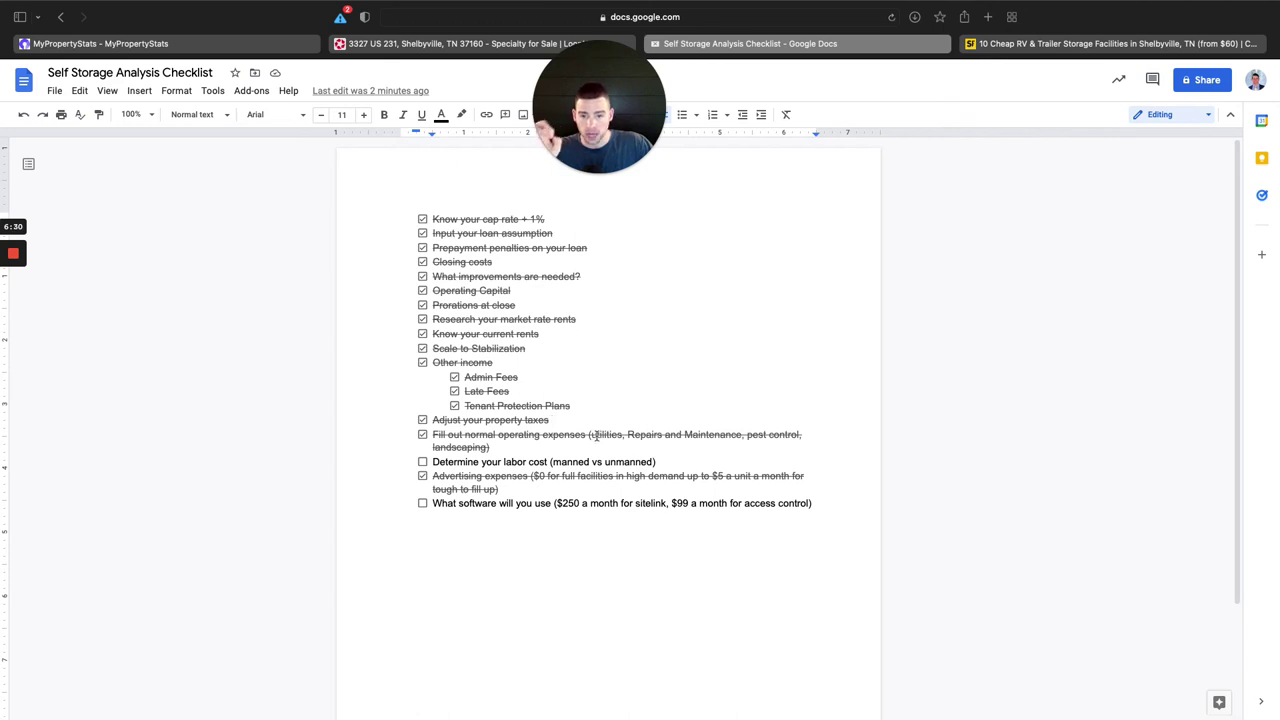
click(829, 502)
key(Return)
text(Pa)
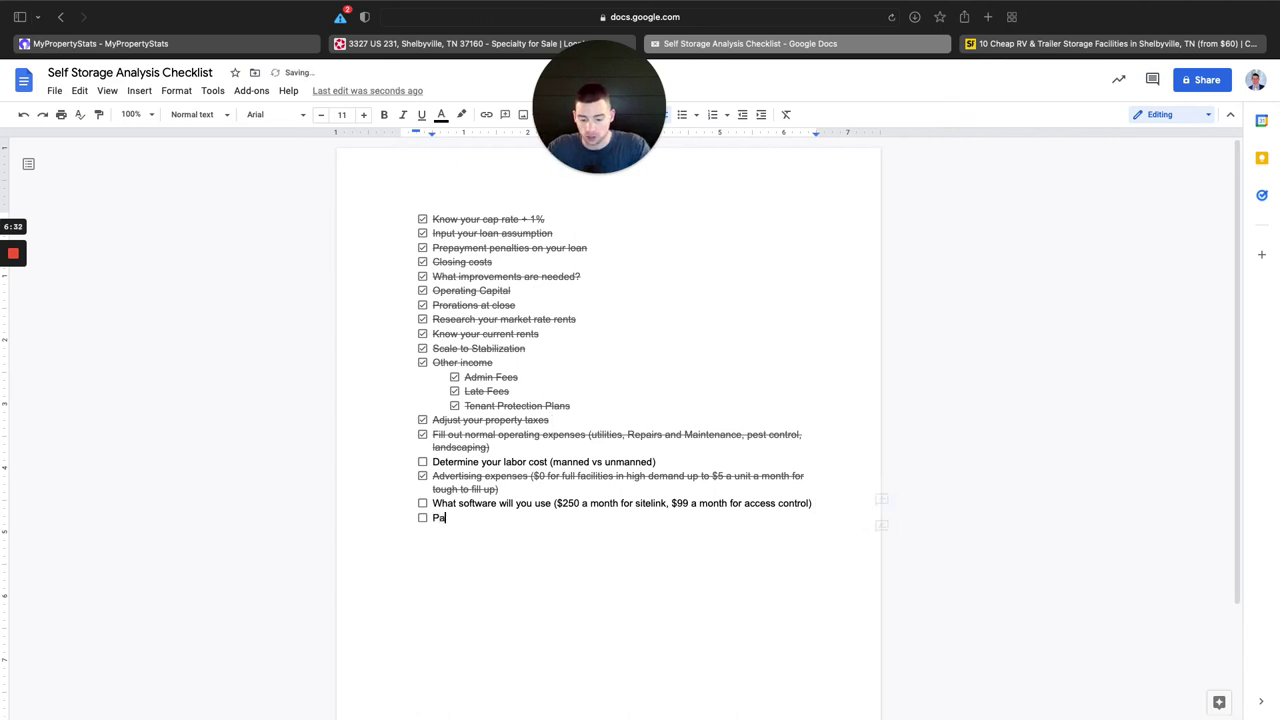
text(yment processing)
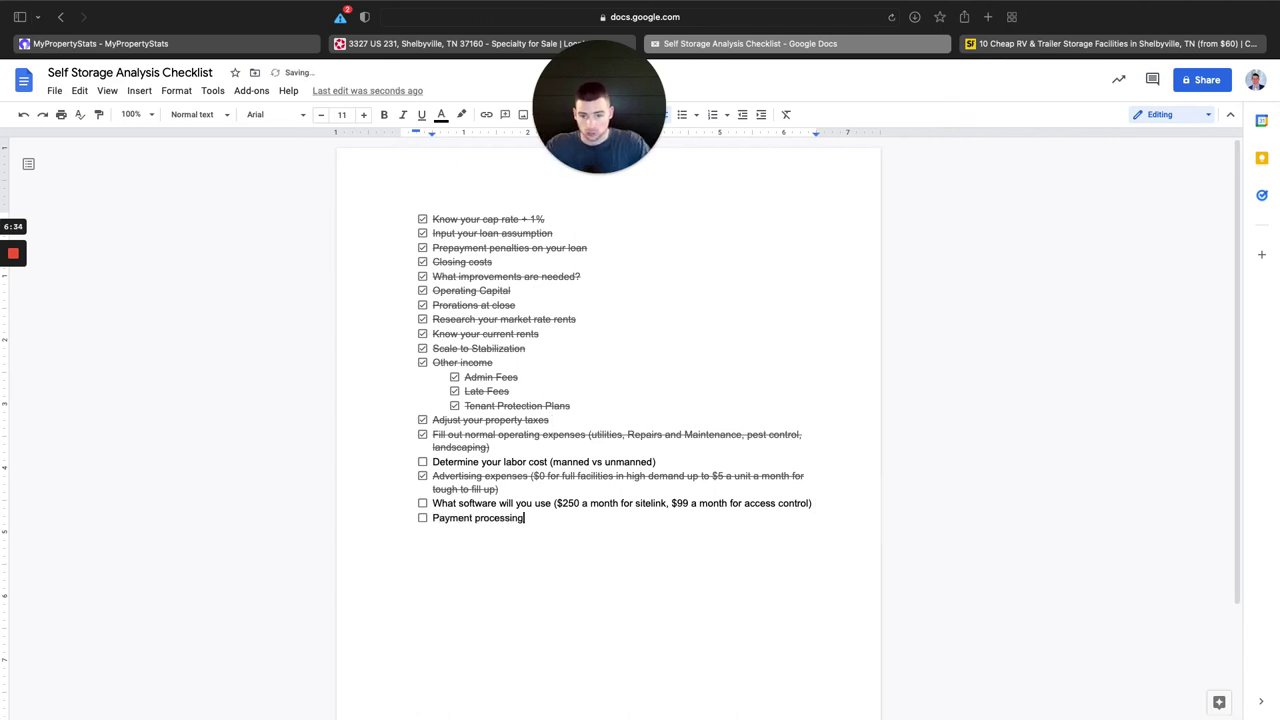
In MyPropertyStats, fill the blank expense row as Payment Processing, calculated by Revenue Percentage at 2.40%.
click(382, 44)
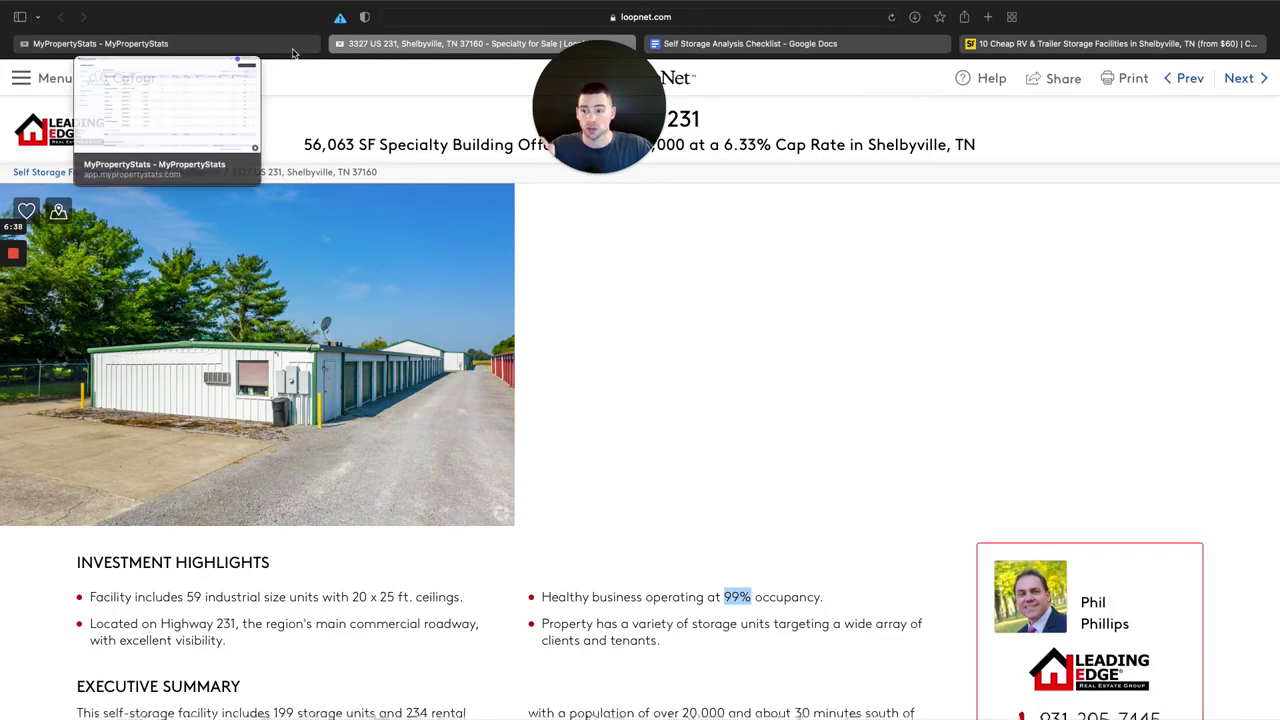
click(290, 50)
click(263, 535)
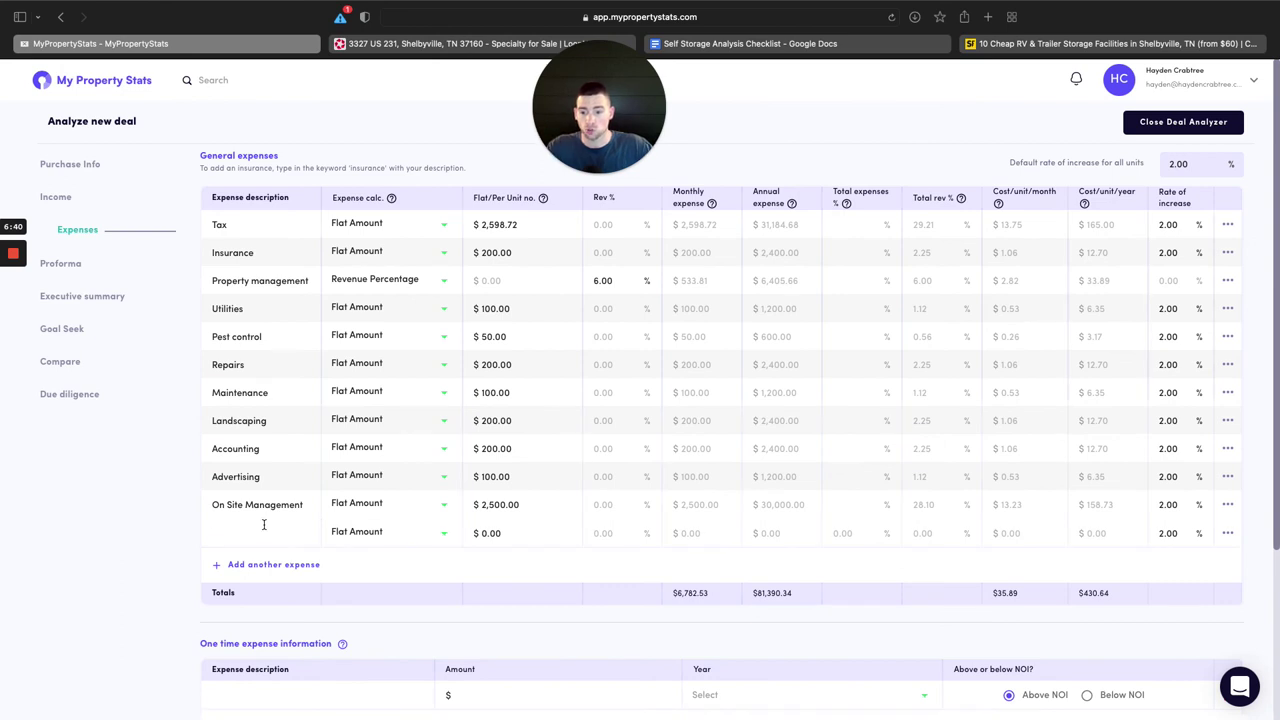
text(Payment Processing)
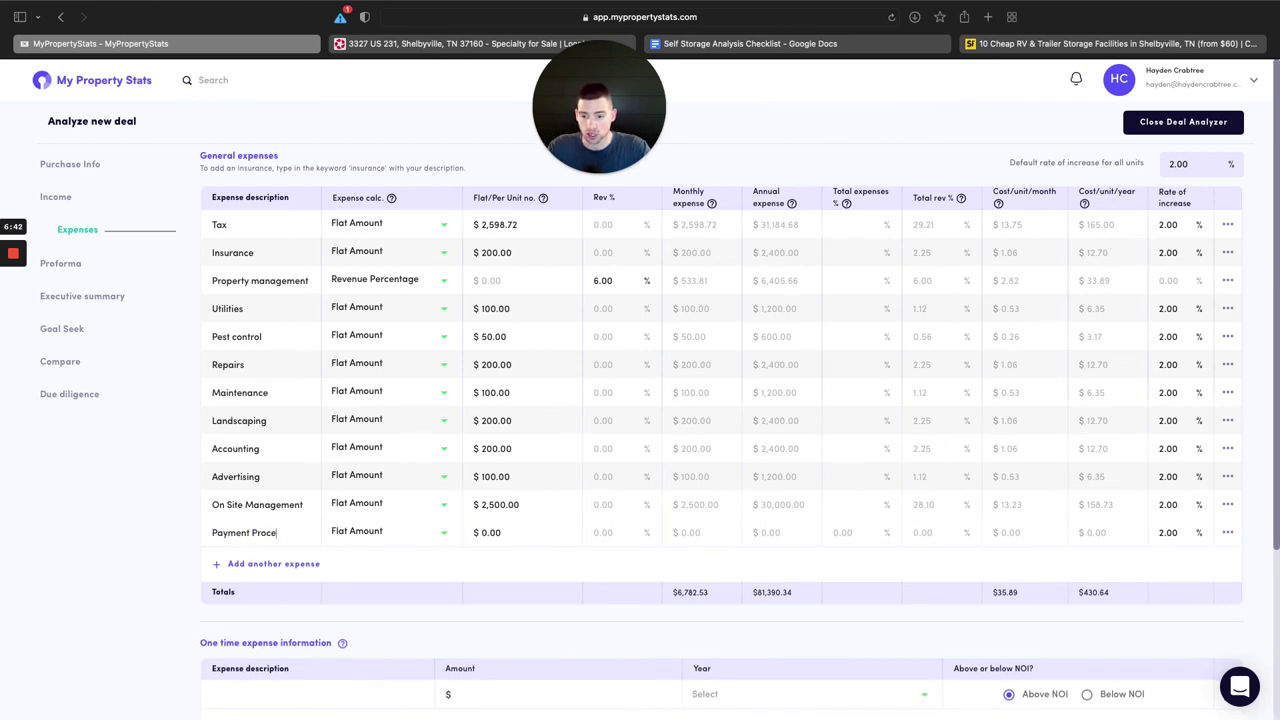
click(389, 532)
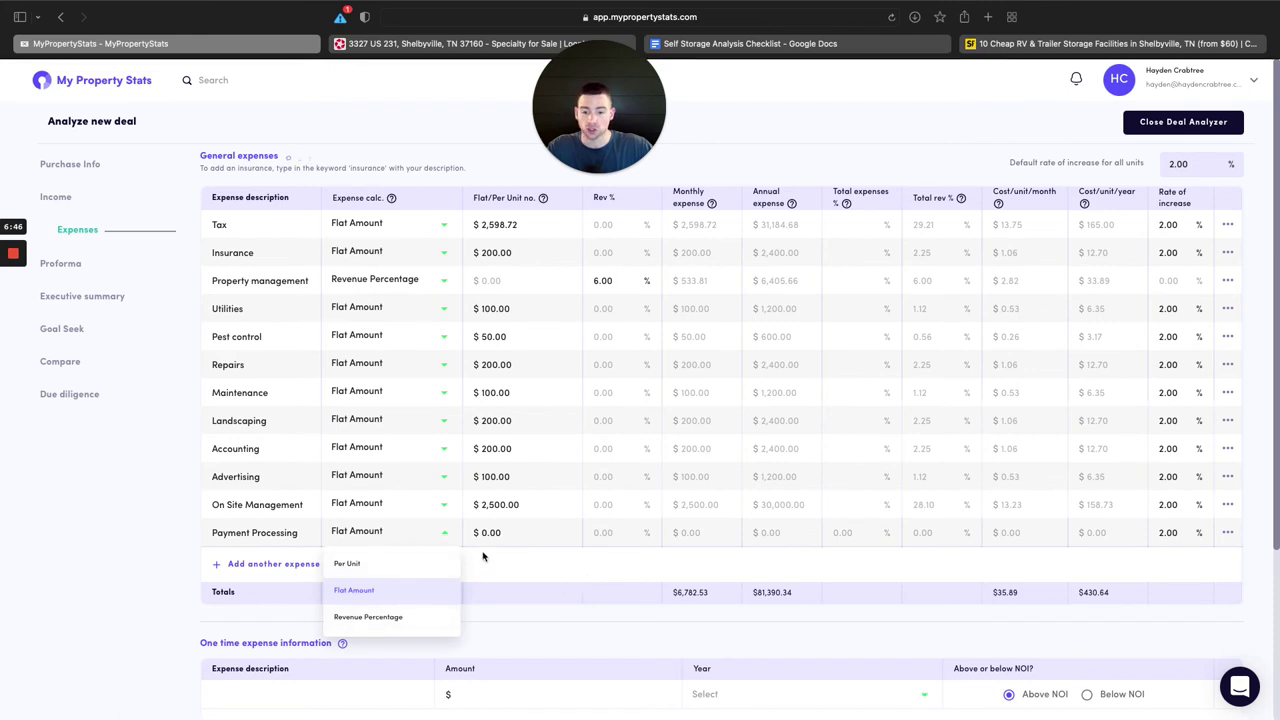
click(369, 617)
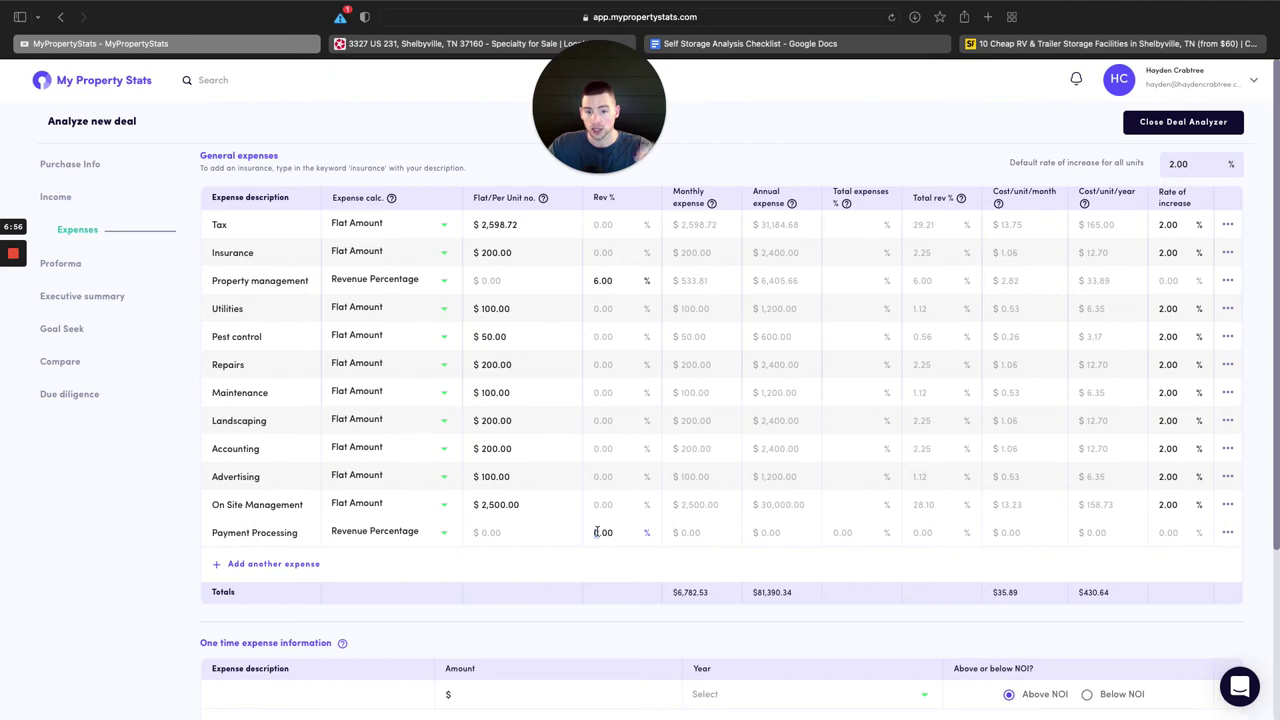
text(24)
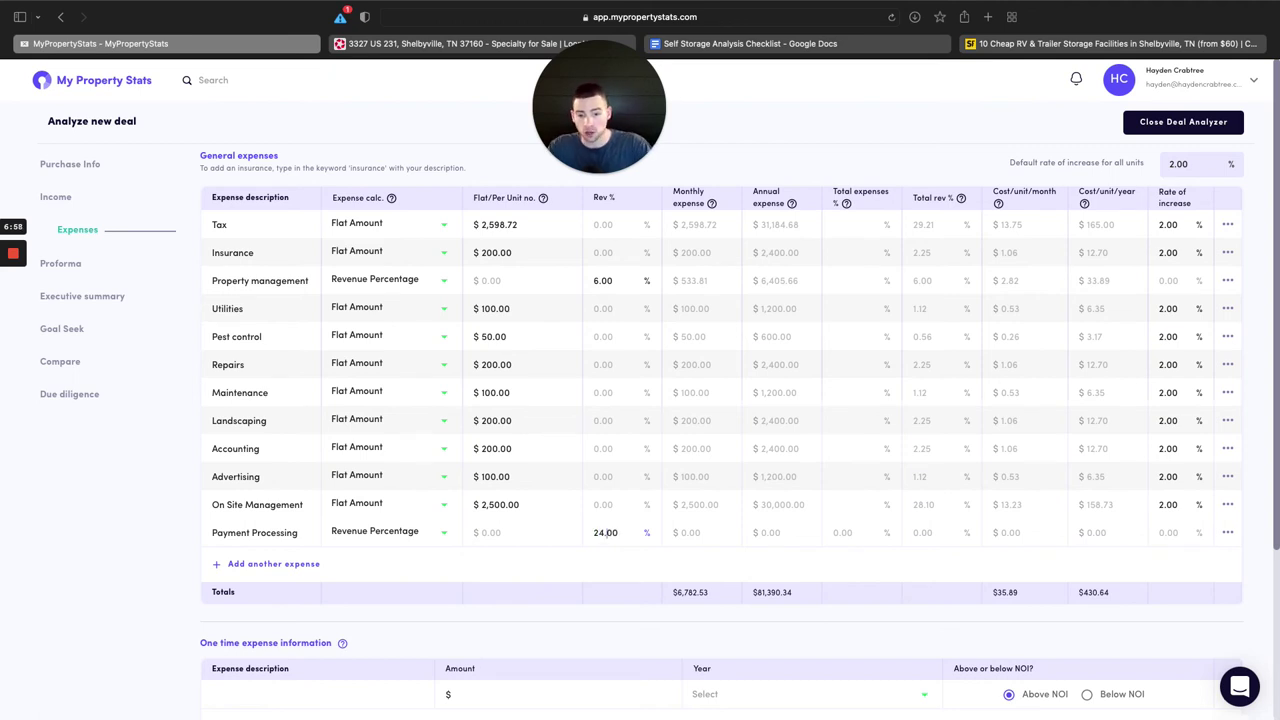
key(BackSpace)
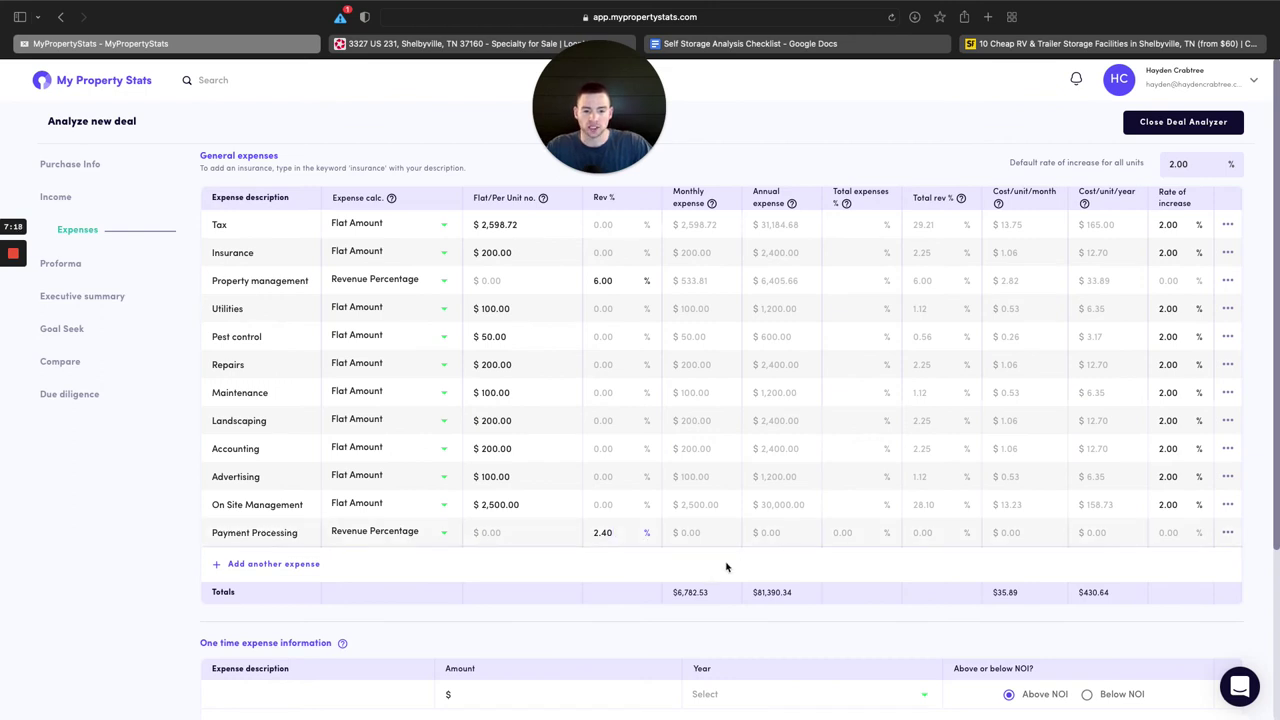
click(752, 652)
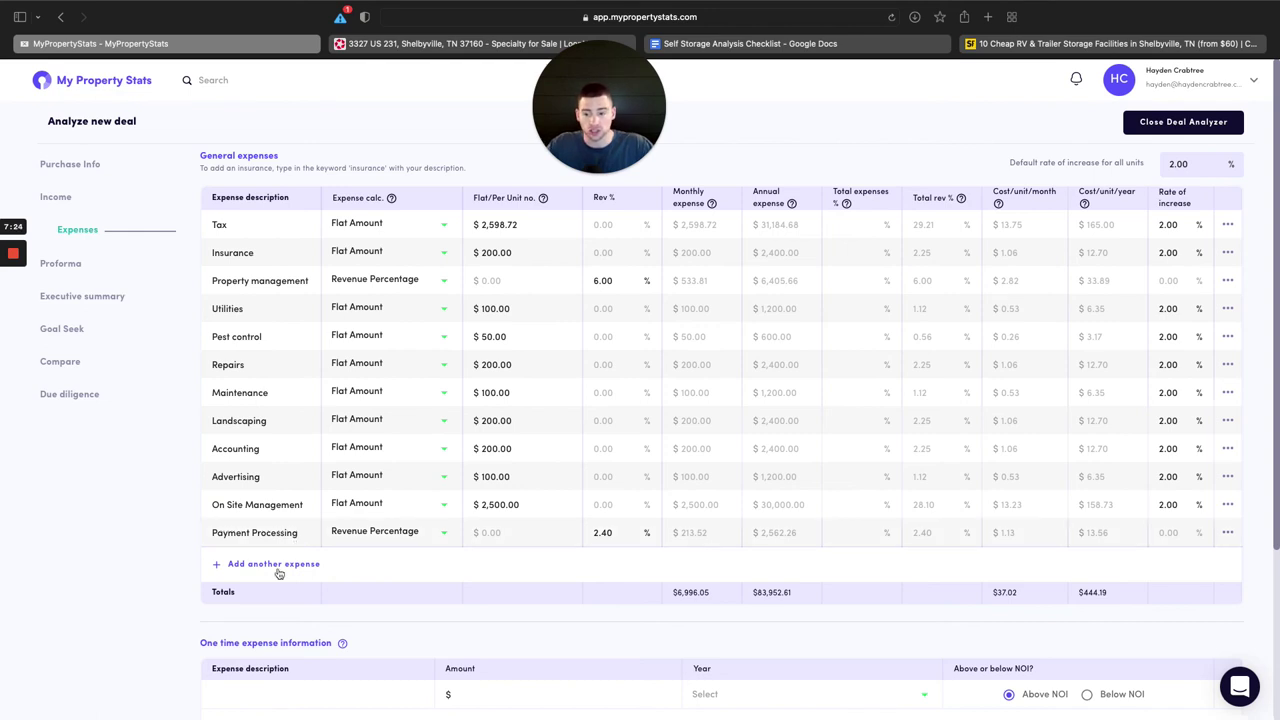
Consult the software item in the Google Docs checklist and add a Software expense with a flat amount of $250 in MyPropertyStats.
click(835, 46)
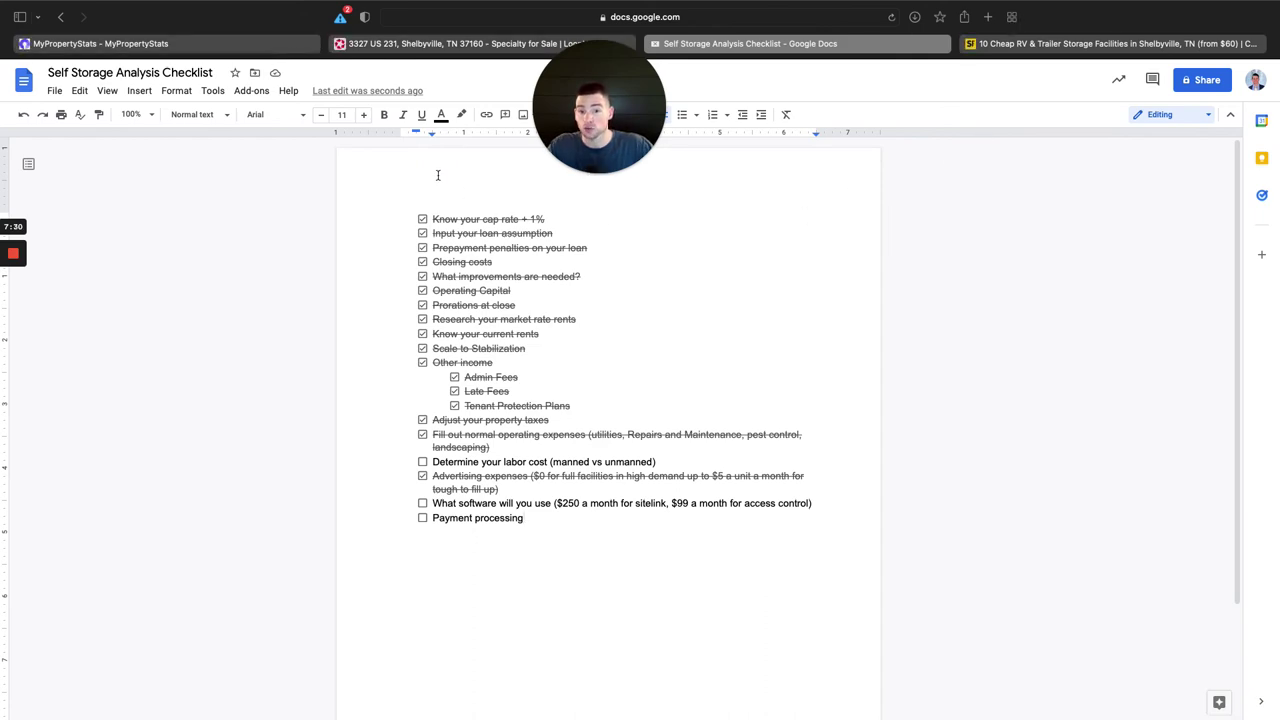
key(super+1)
click(391, 55)
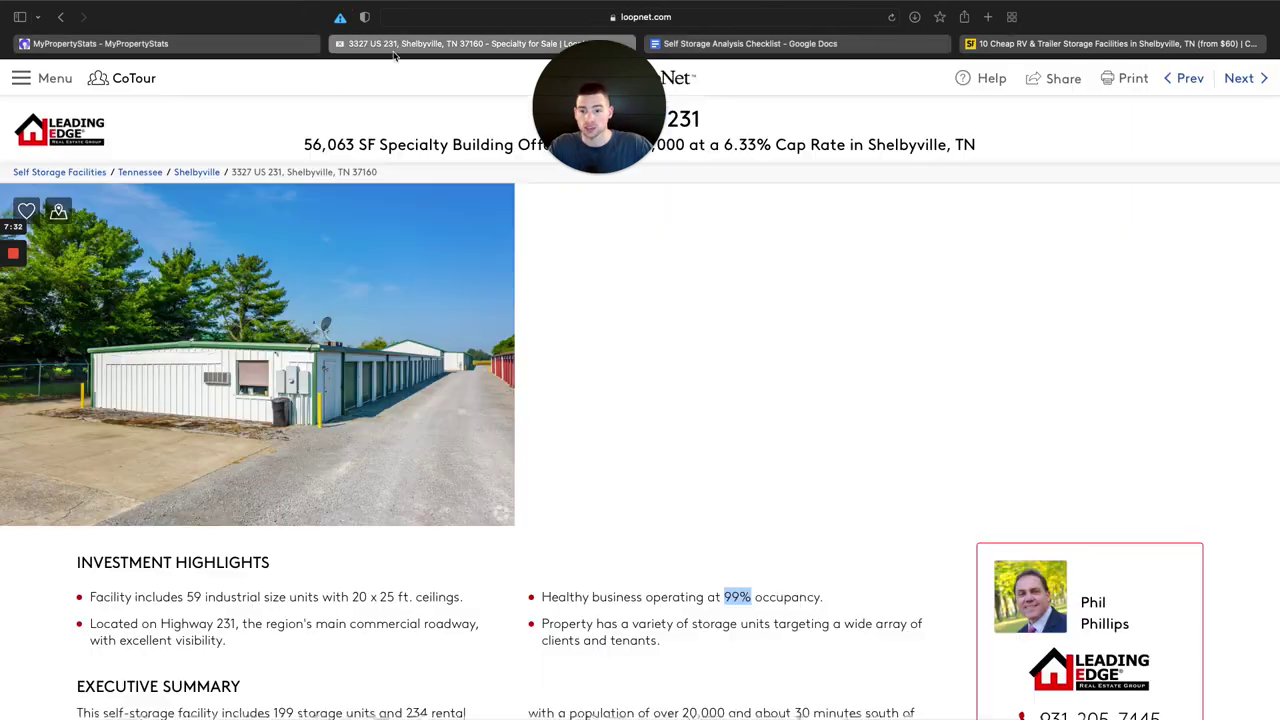
click(276, 50)
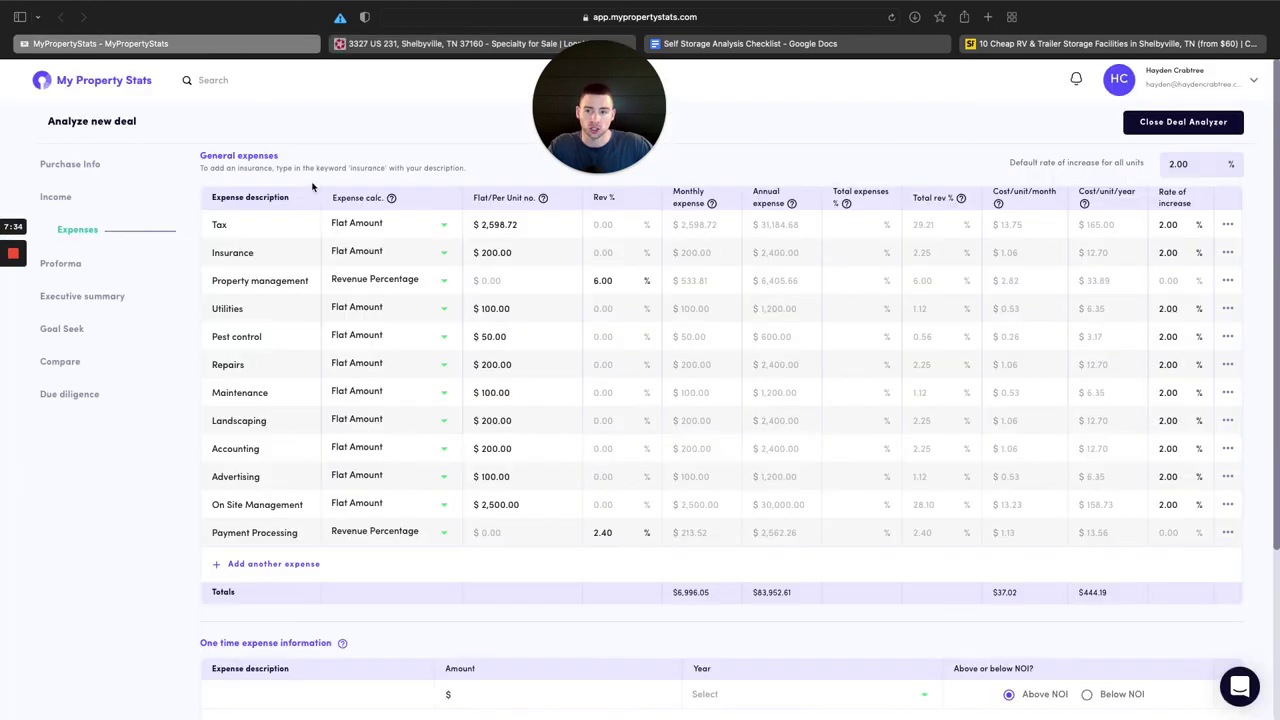
click(285, 564)
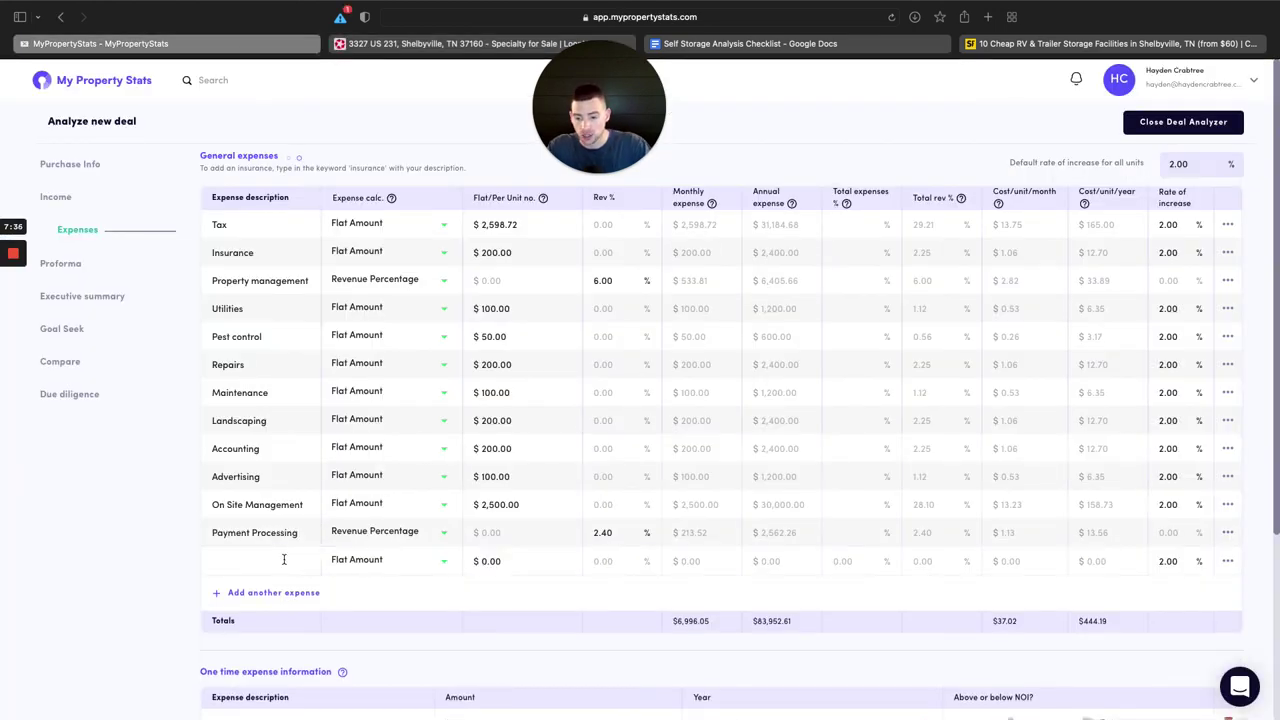
text(Software)
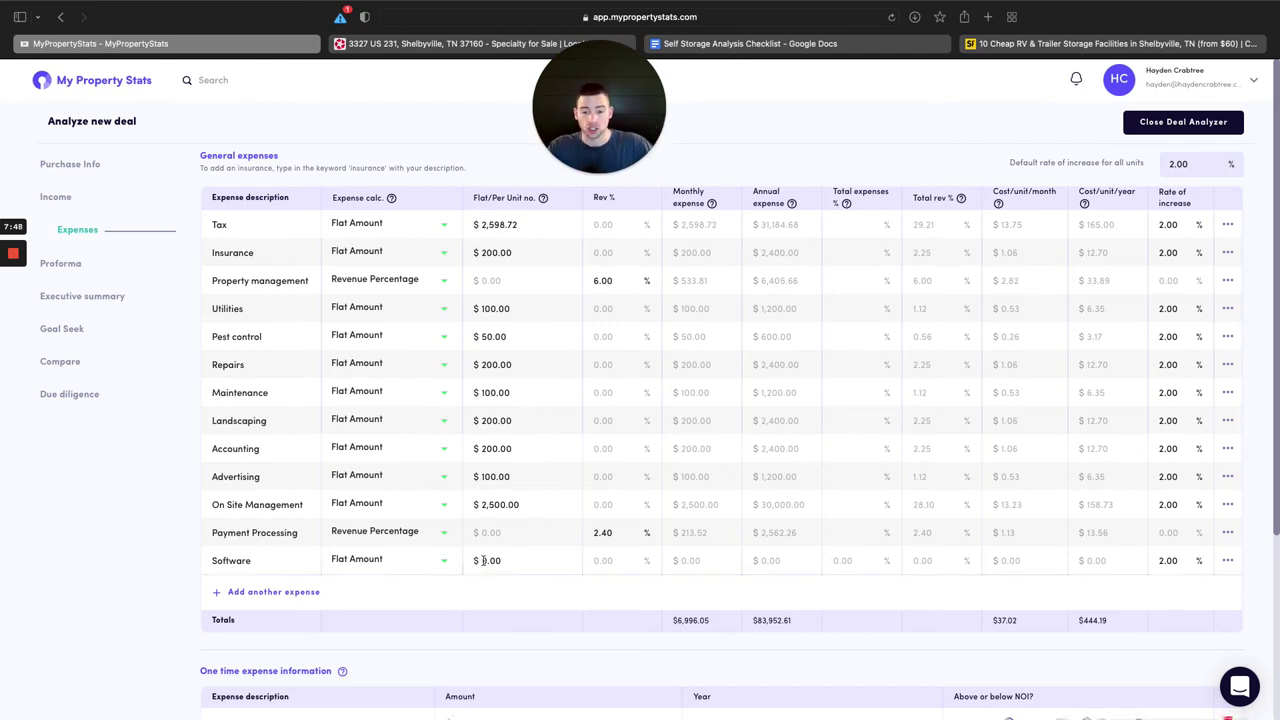
click(483, 561)
text(250)
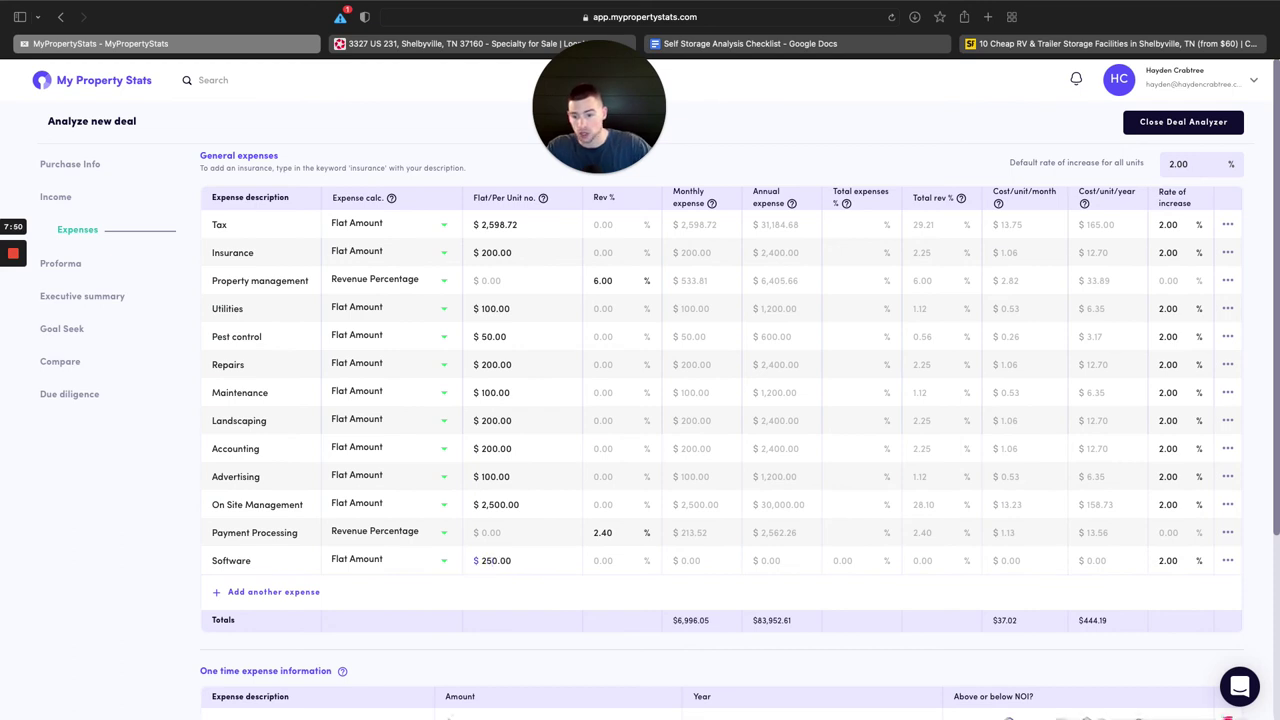
Add a general expense described as Access control with a flat amount of $99.
click(288, 592)
text(A)
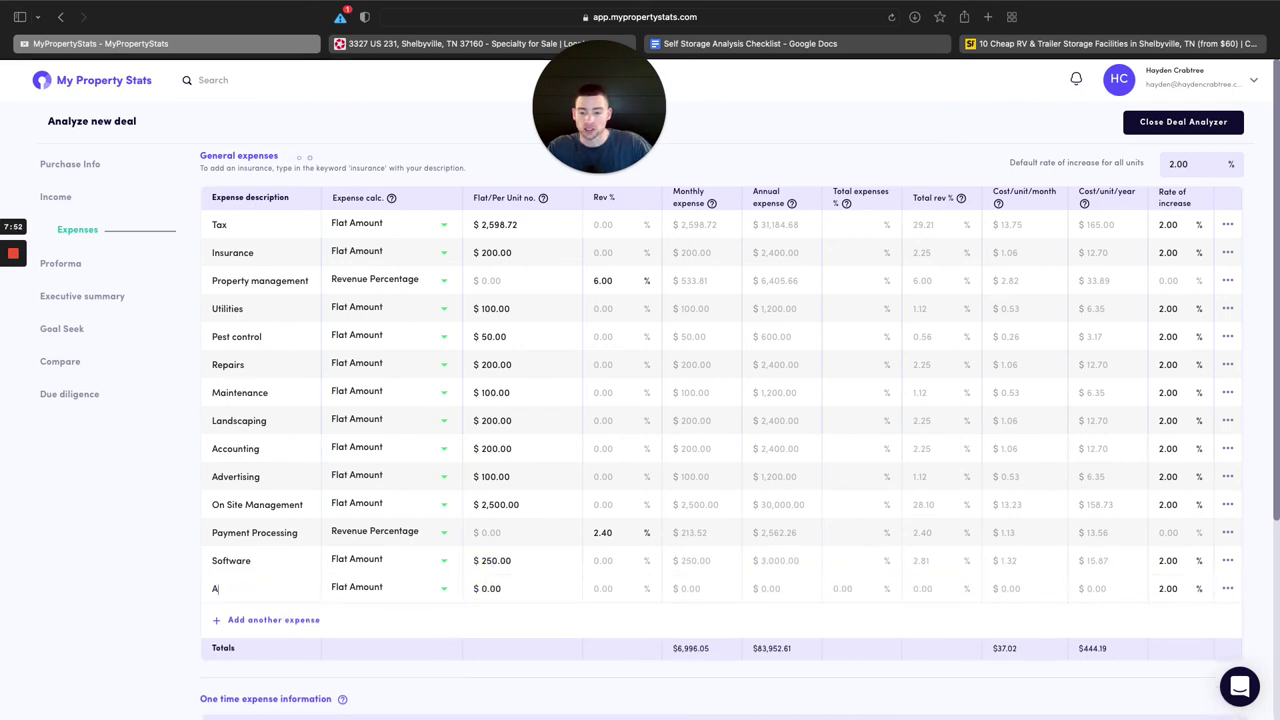
key(BackSpace)
key(BackSpace)
key(BackSpace)
key(BackSpace)
text(Ac)
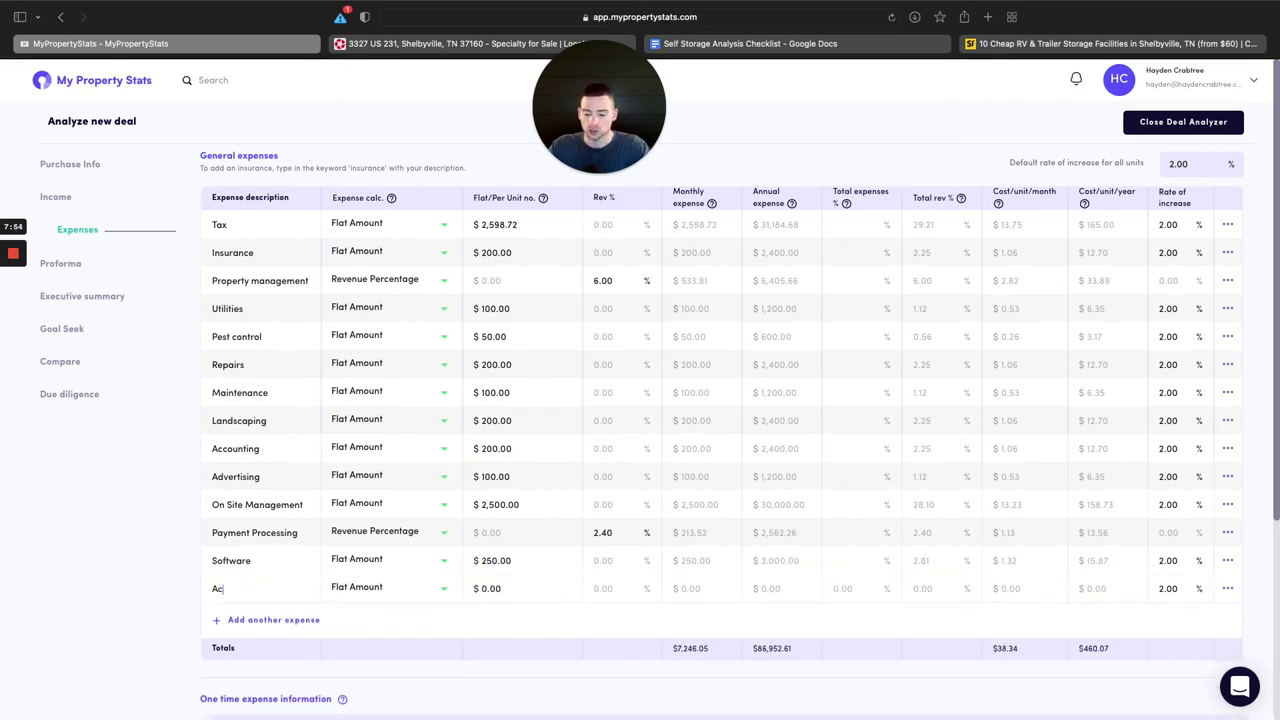
text(cess conyrol)
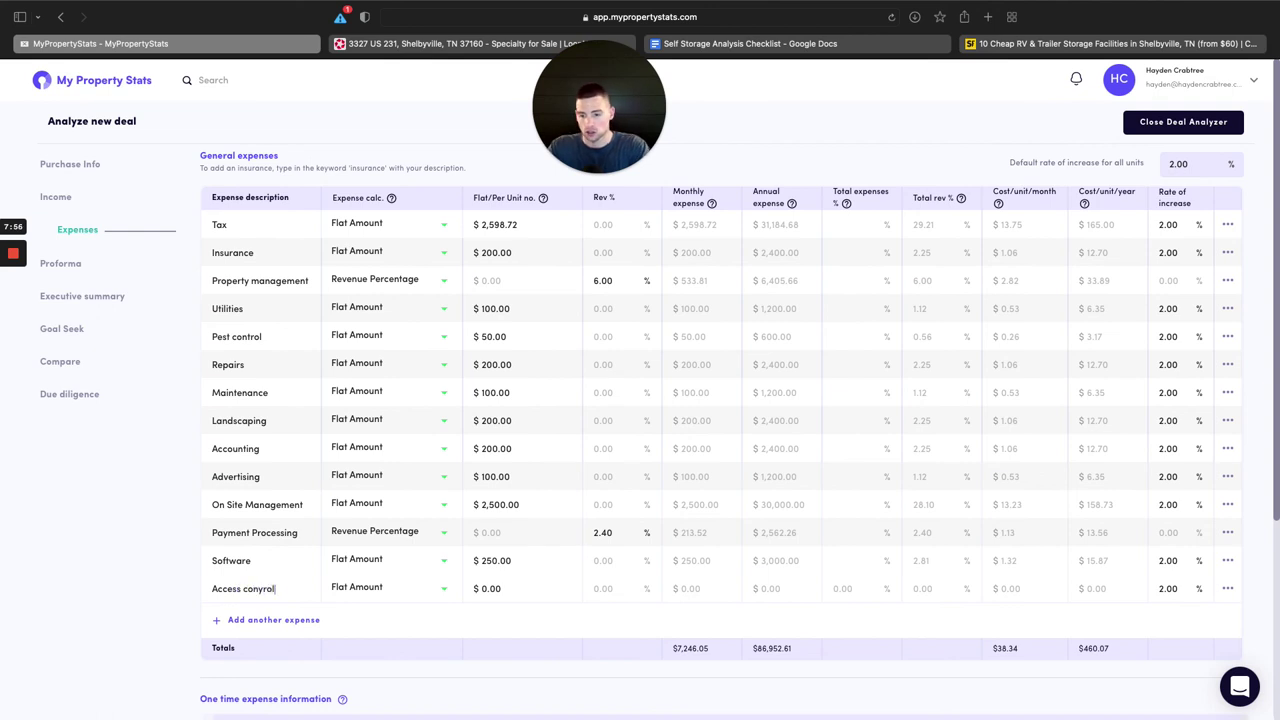
scroll(494, 316, down, 5)
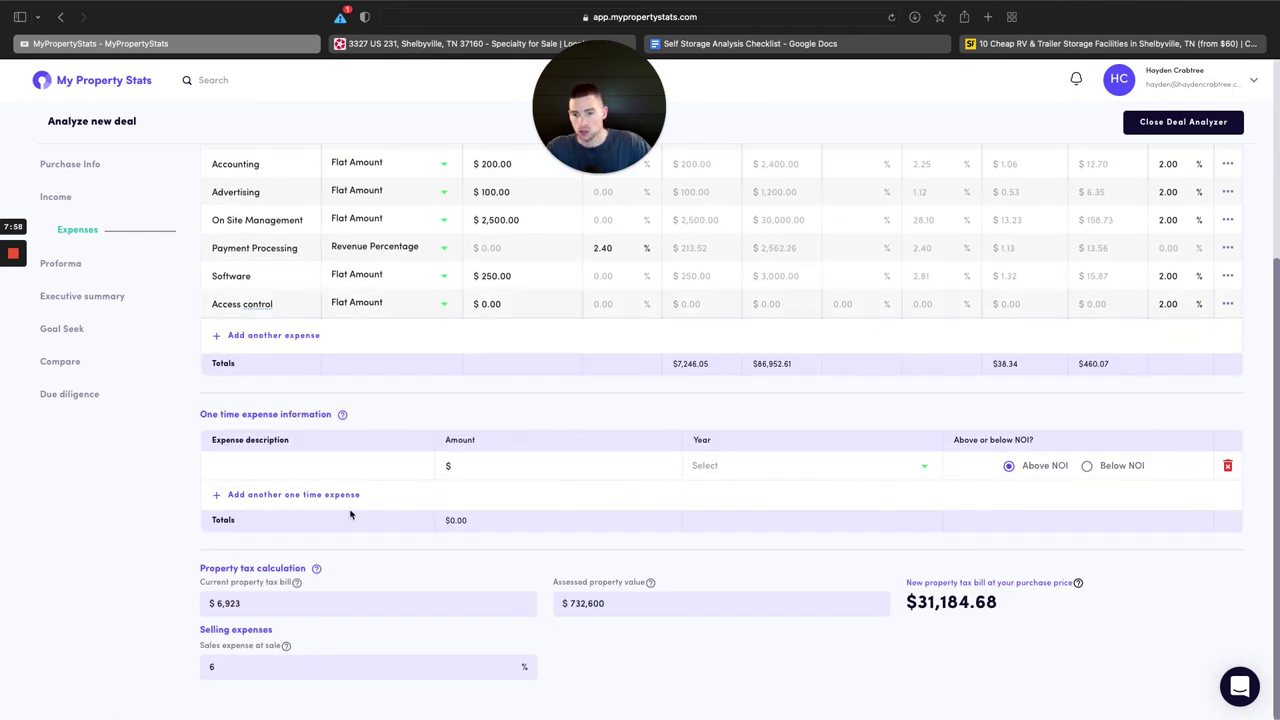
click(487, 305)
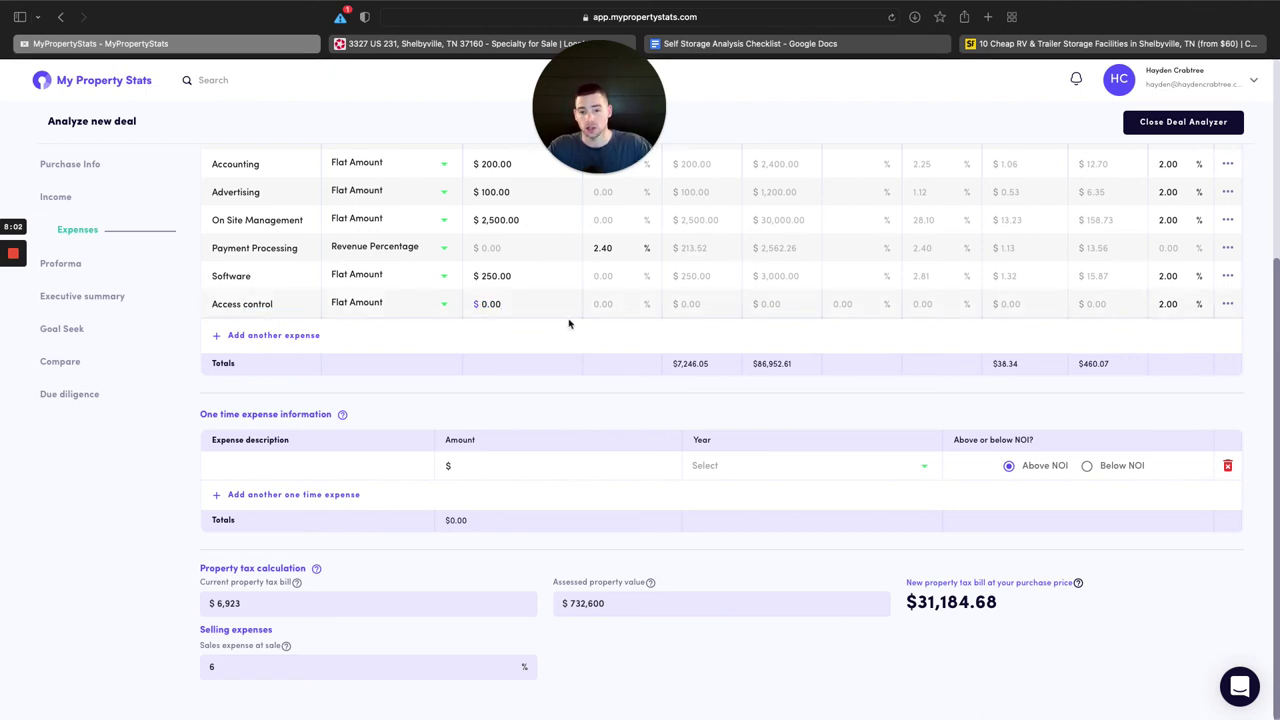
text(99.00)
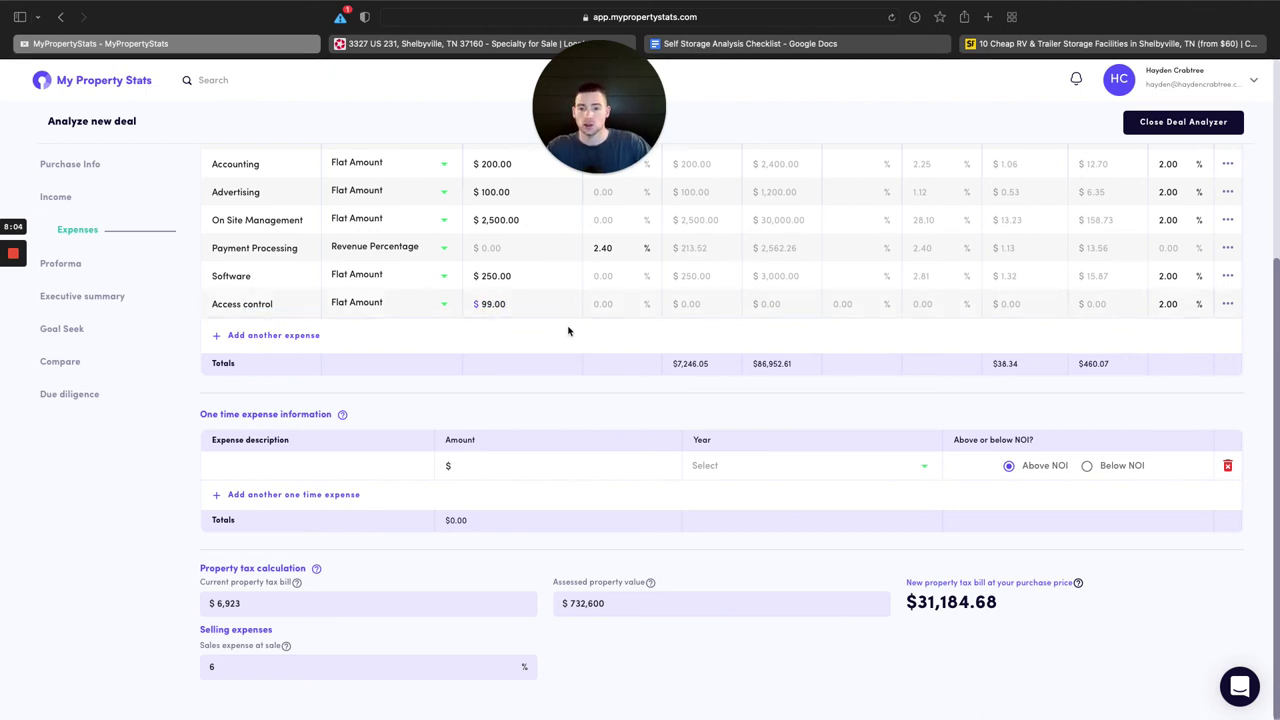
In the Google Docs checklist, check off the labor cost, software and payment processing items.
click(677, 404)
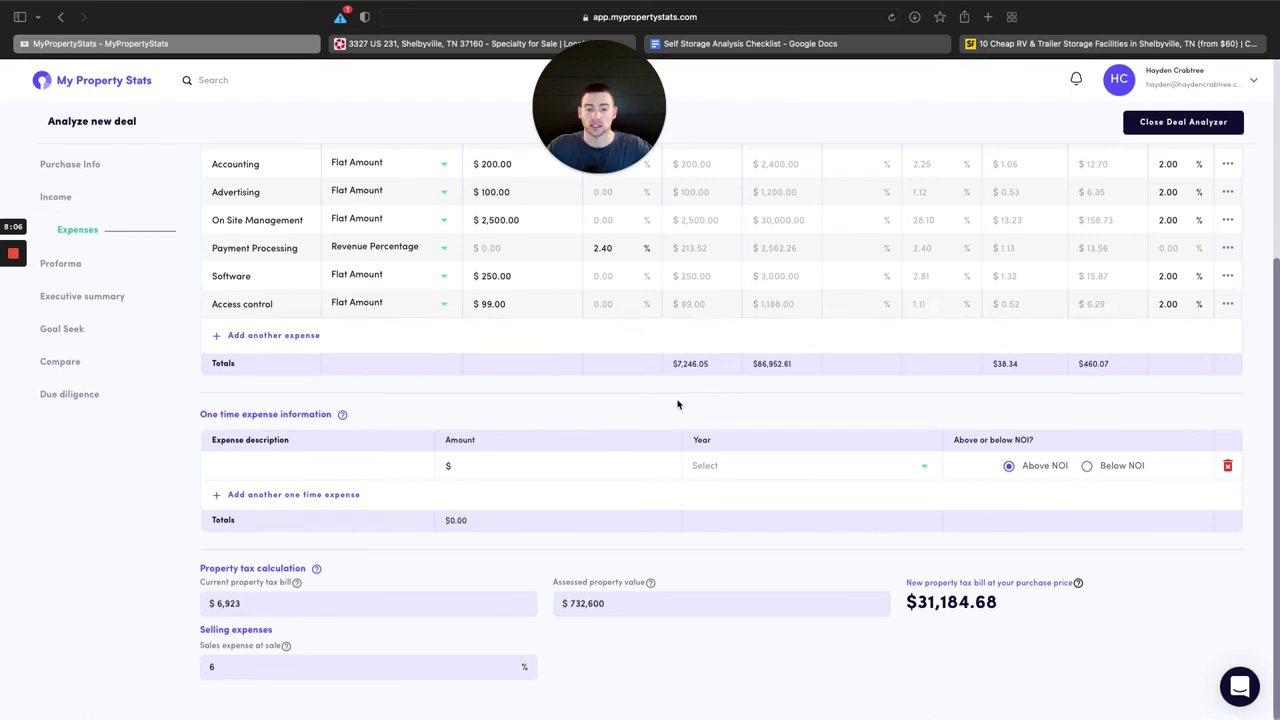
scroll(677, 404, up, 1)
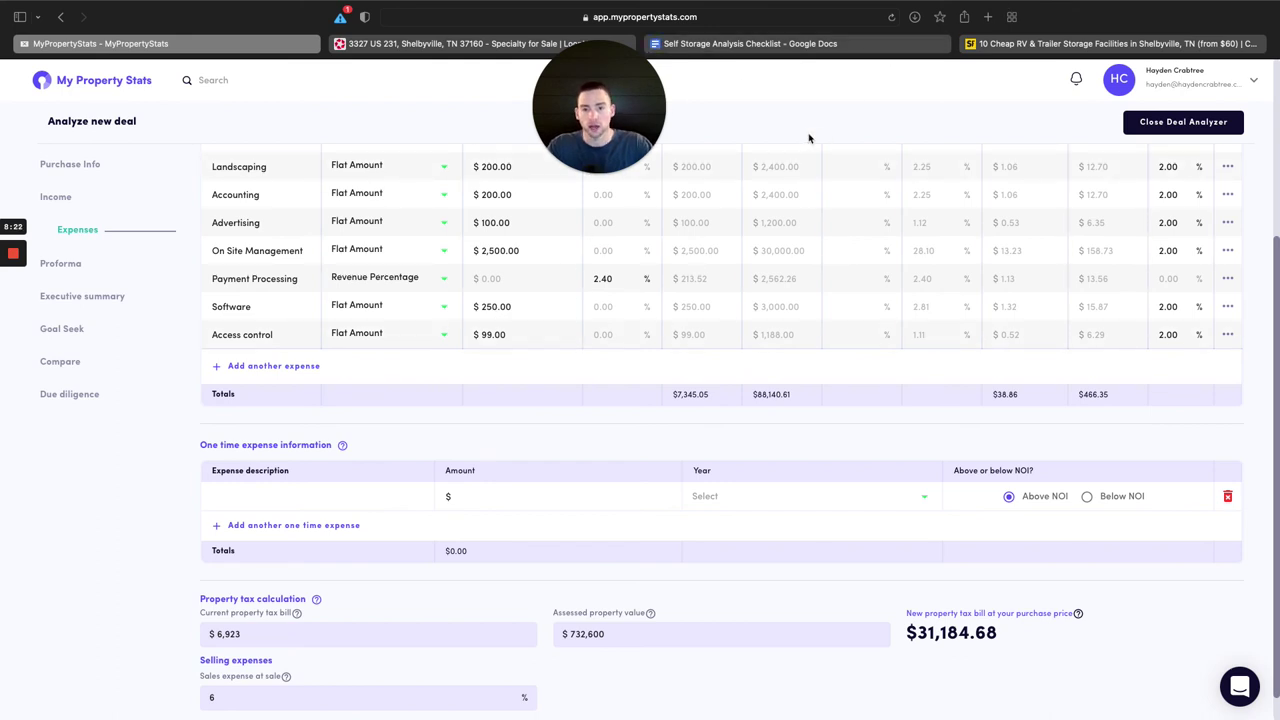
click(750, 43)
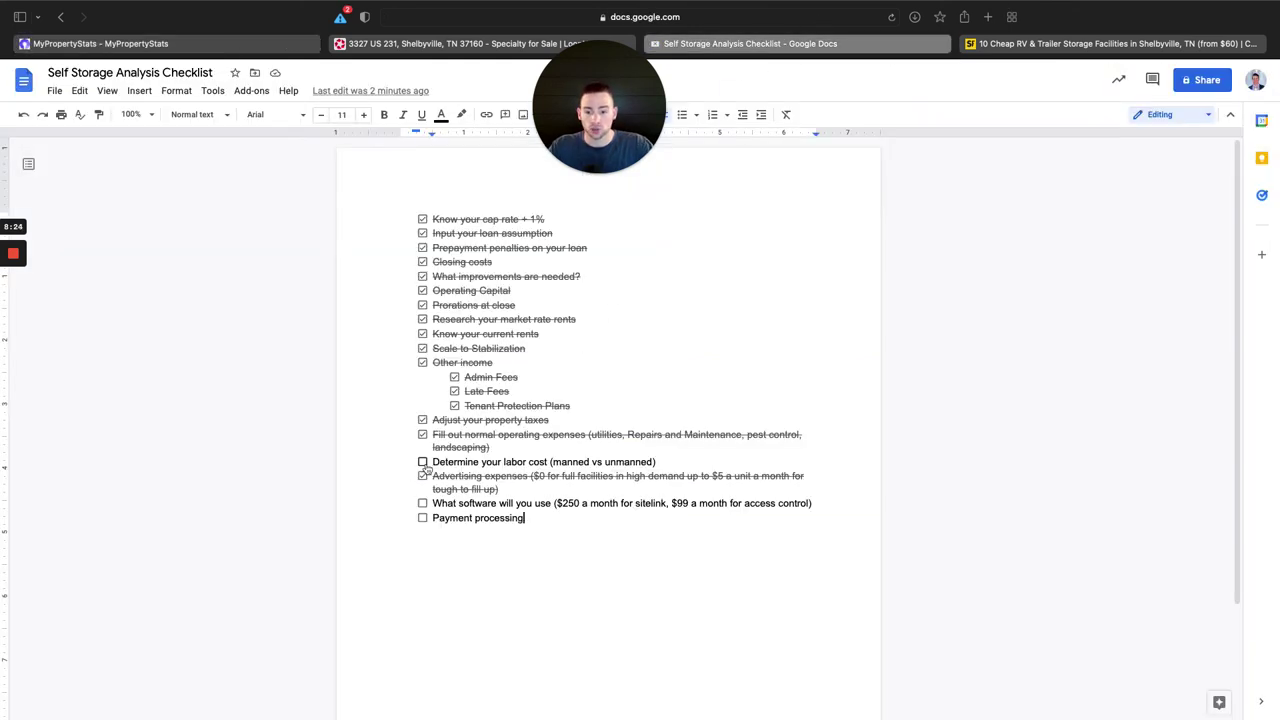
click(422, 462)
click(422, 504)
click(422, 518)
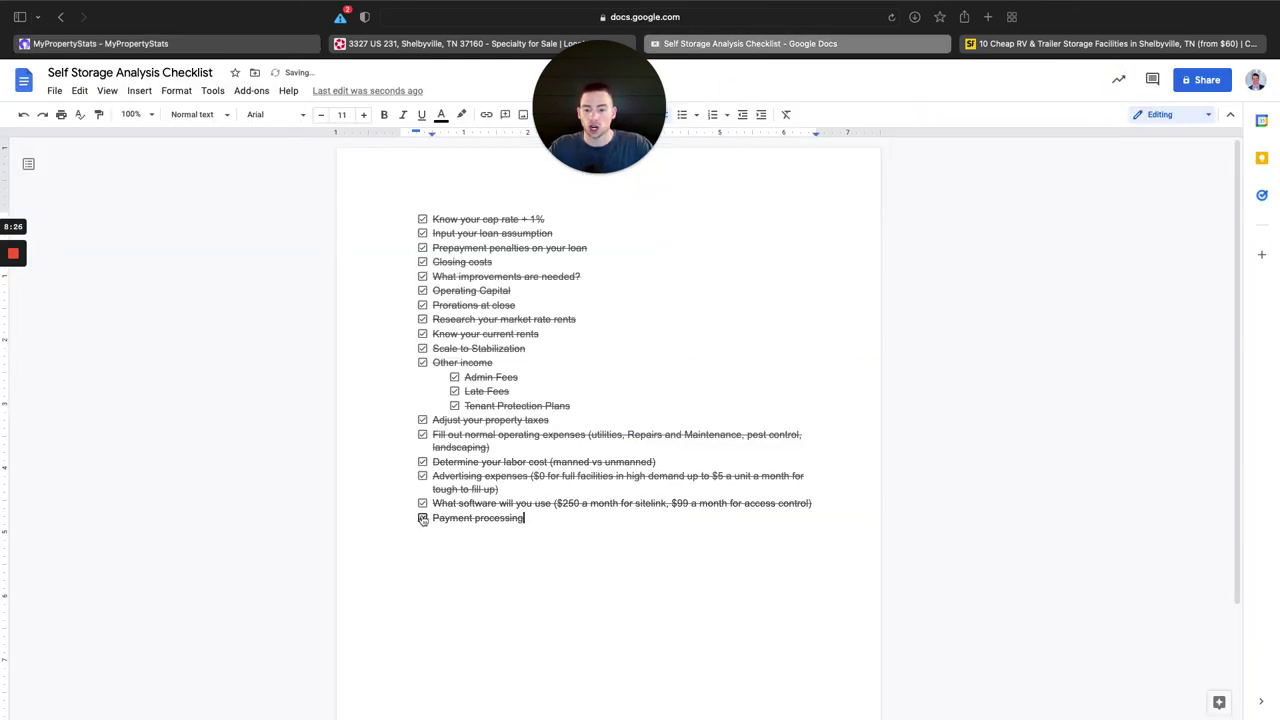
click(633, 124)
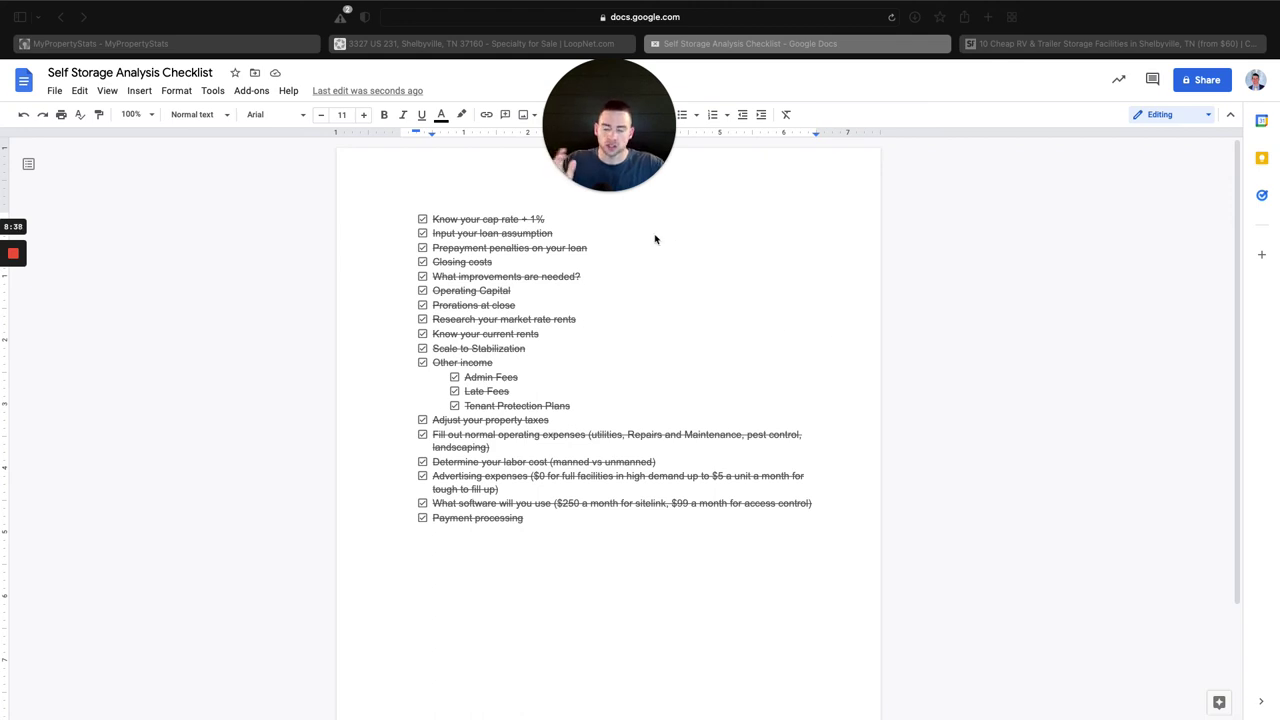
Back in MyPropertyStats, open the deal's Proforma and examine the income statement's potential gross rent, effective gross income and Year 1 cash flow.
click(198, 45)
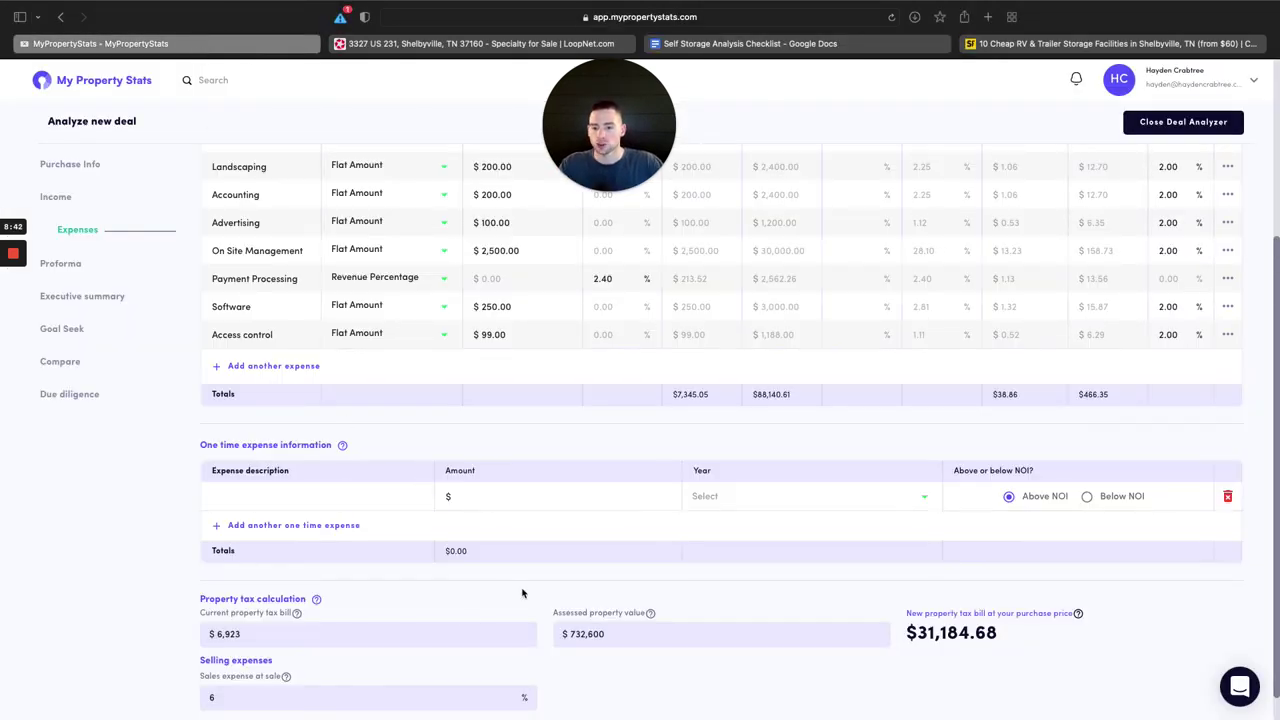
scroll(505, 610, down, 1)
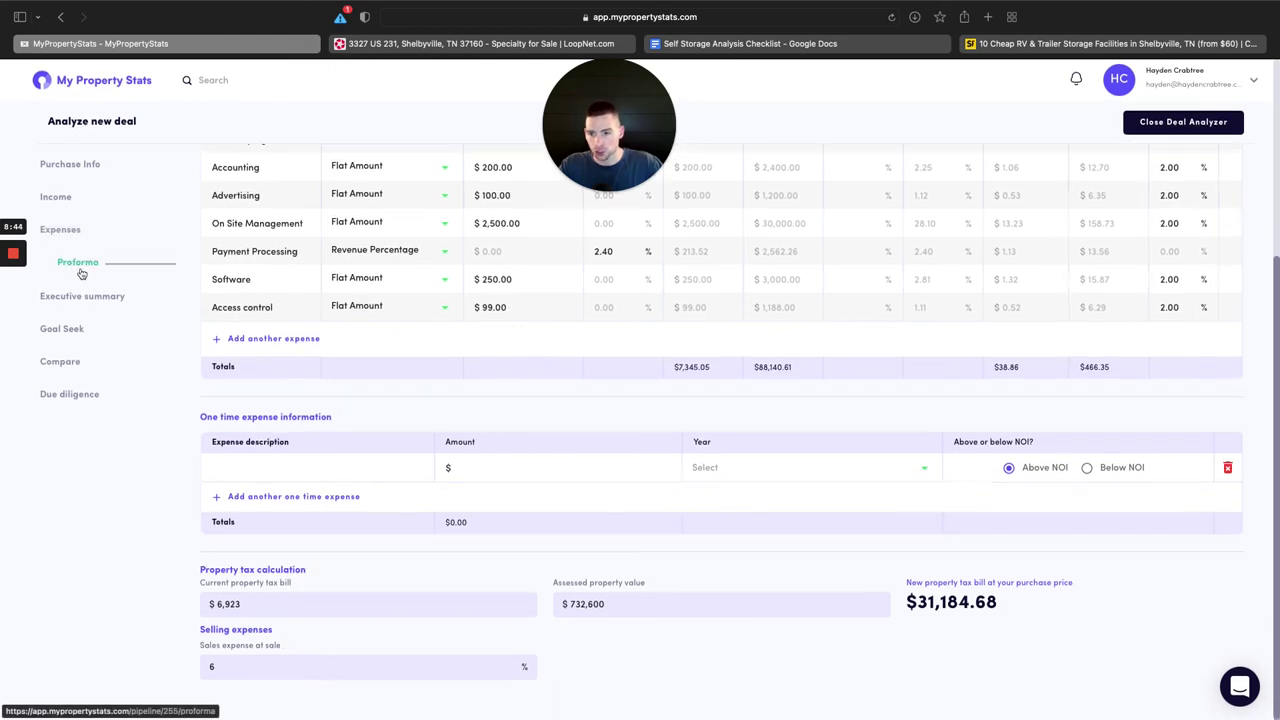
click(80, 268)
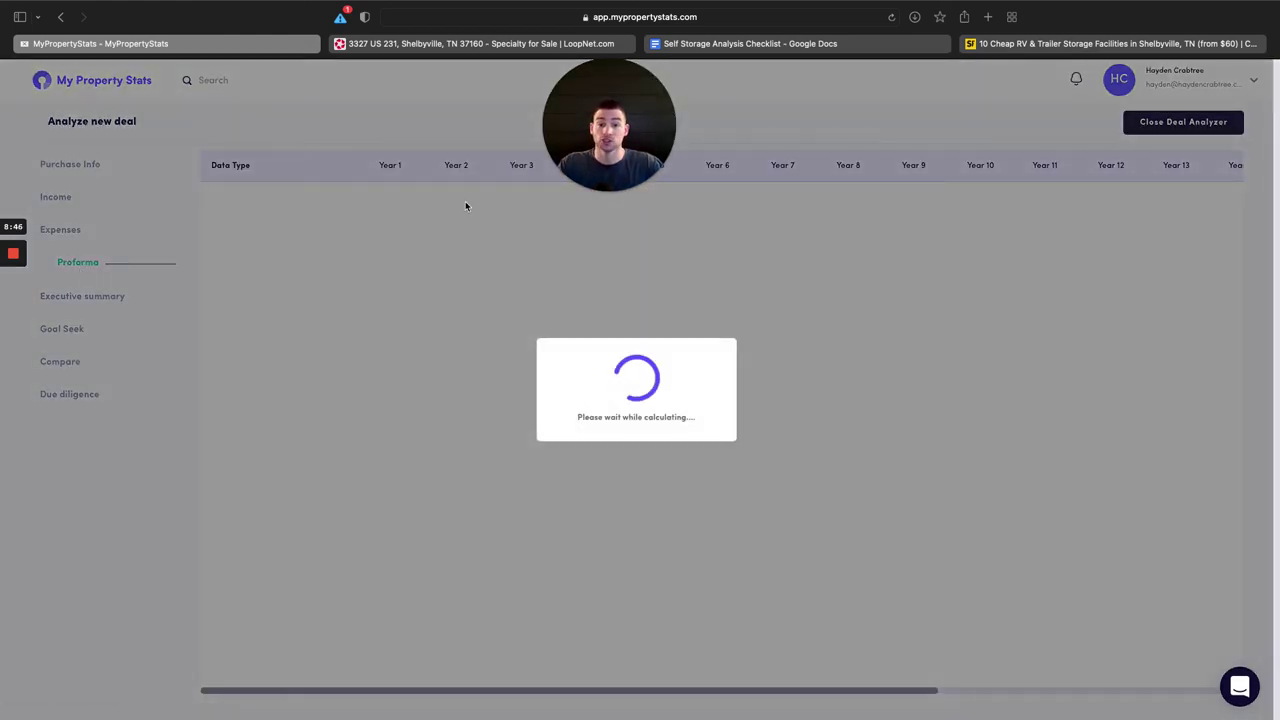
scroll(518, 335, down, 1)
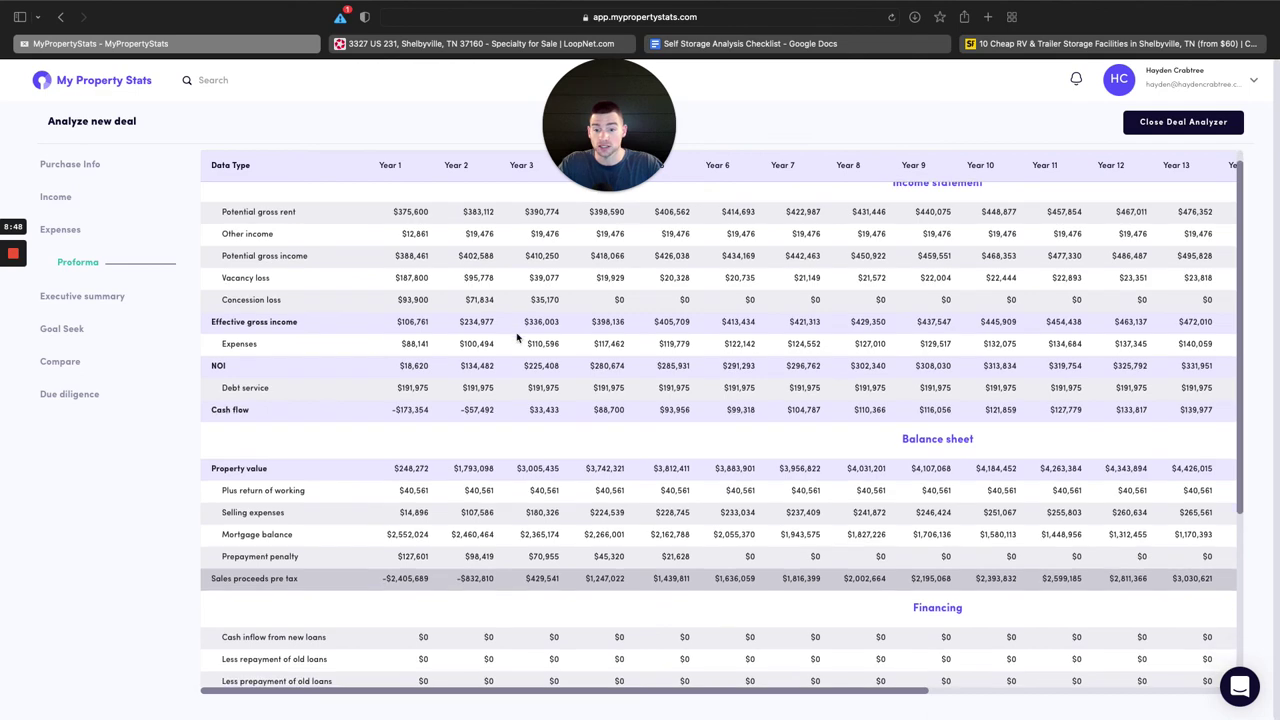
scroll(519, 348, up, 1)
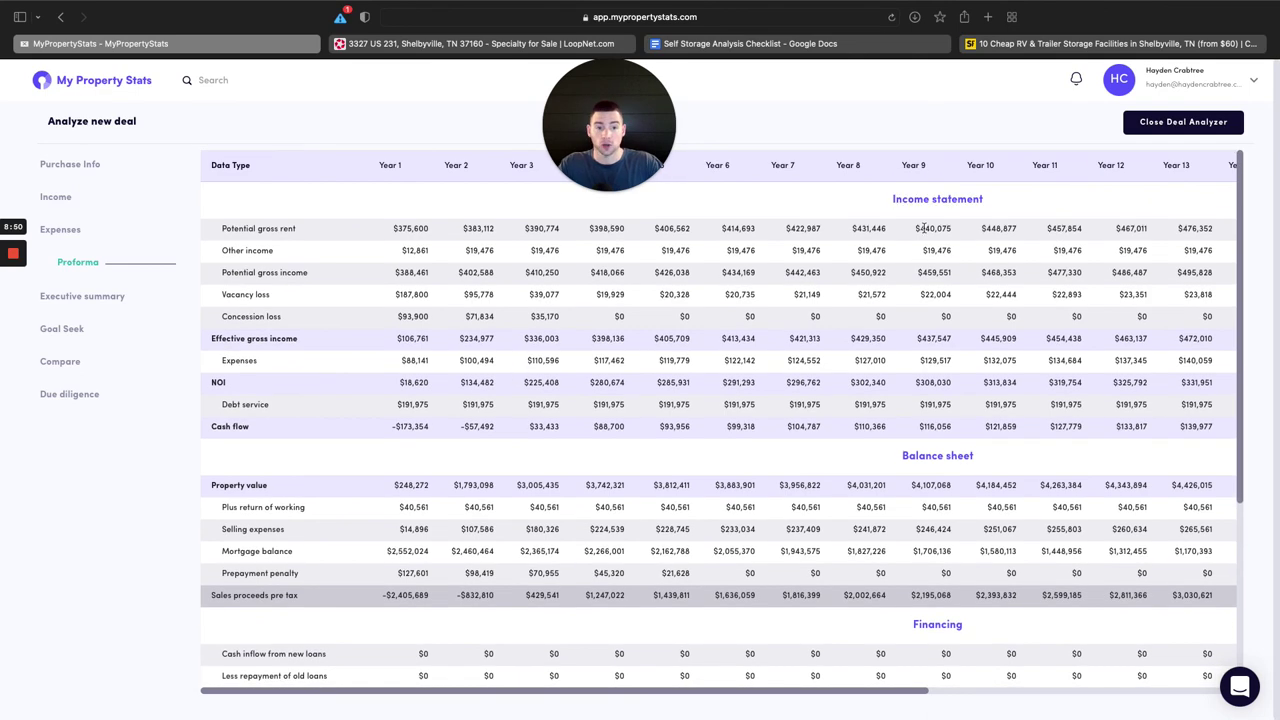
drag(380, 229, 476, 231)
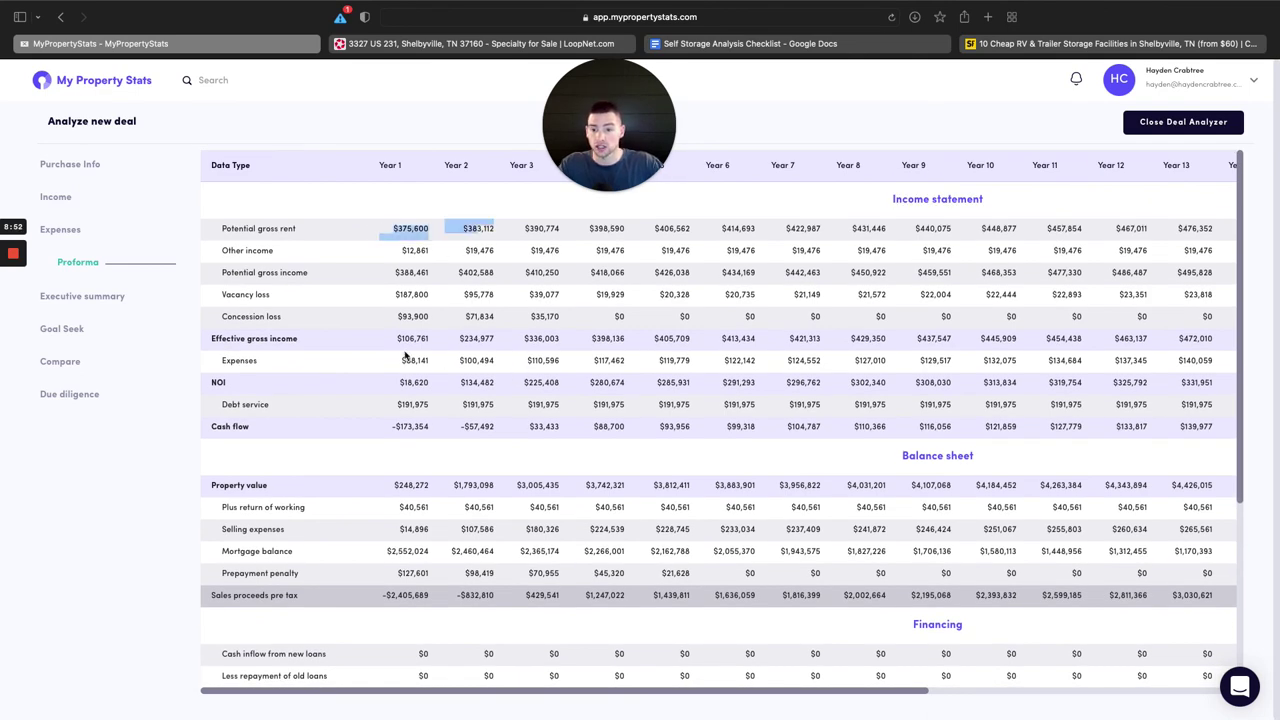
drag(405, 355, 445, 342)
drag(378, 430, 433, 428)
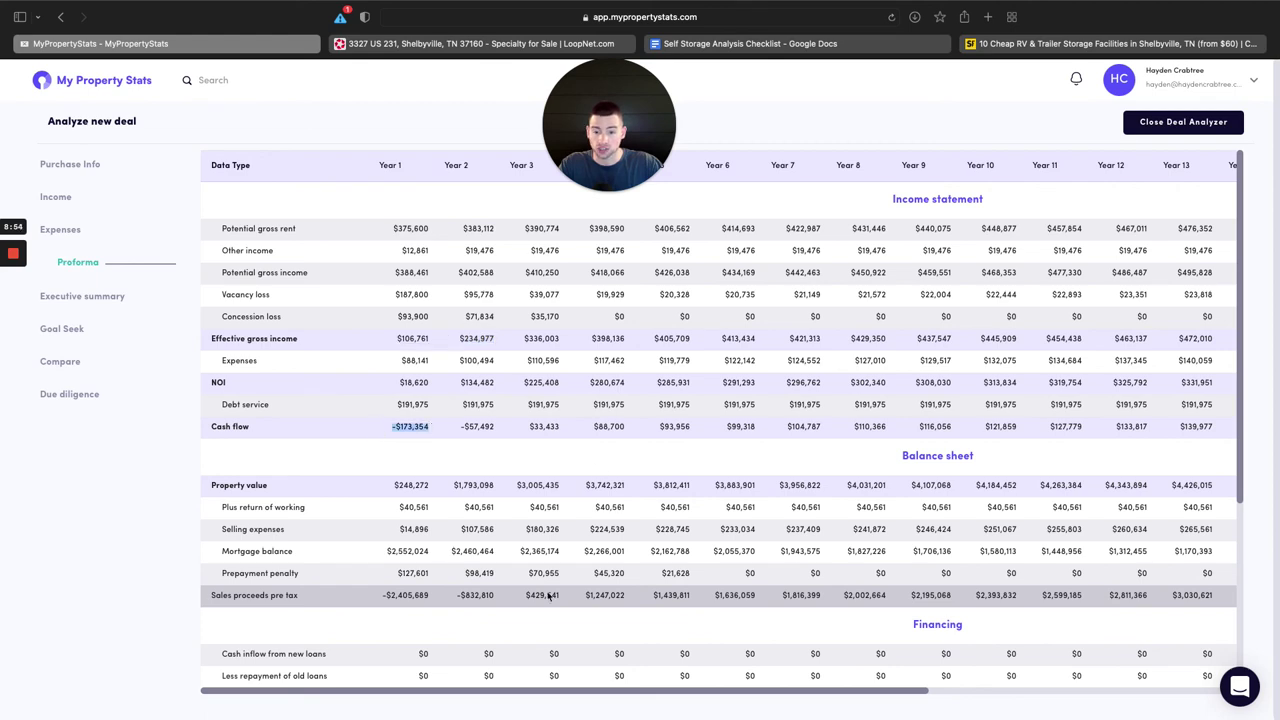
Examine the Proforma's Year 1 property value, then the cash on cash, IRR and cash in the deal under the financial measures.
scroll(449, 516, down, 1)
drag(393, 468, 432, 474)
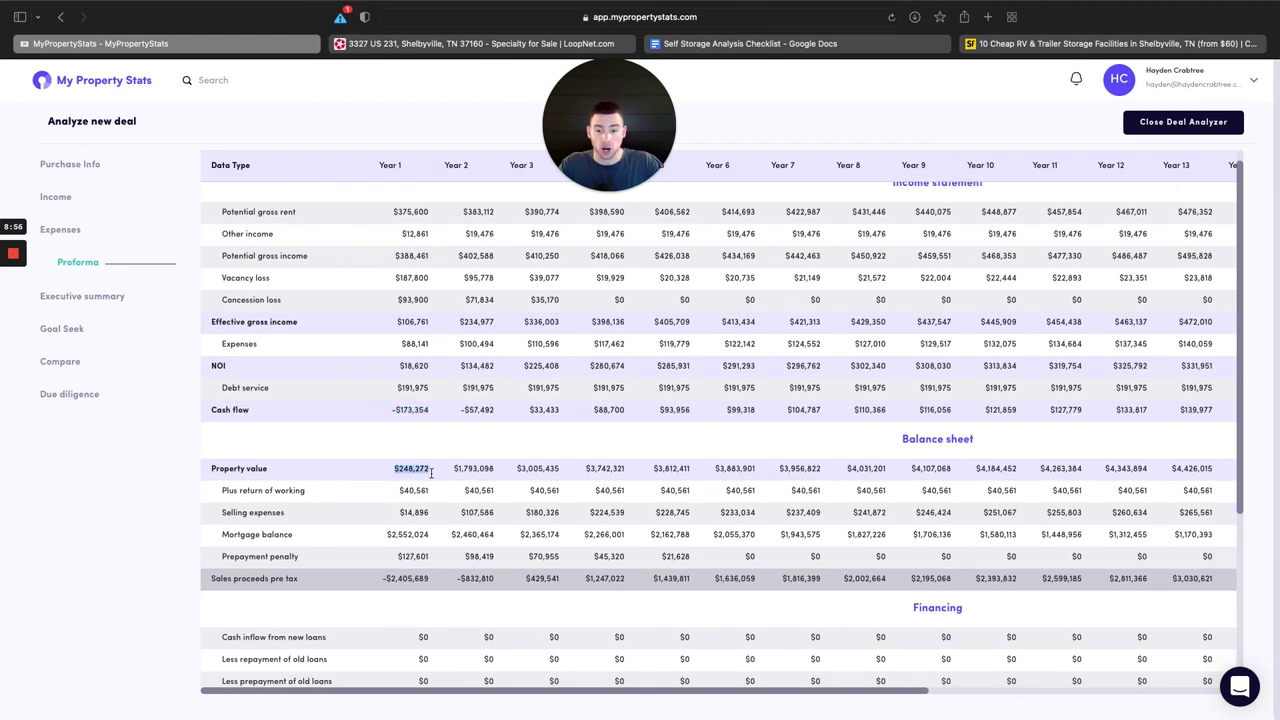
scroll(543, 605, down, 5)
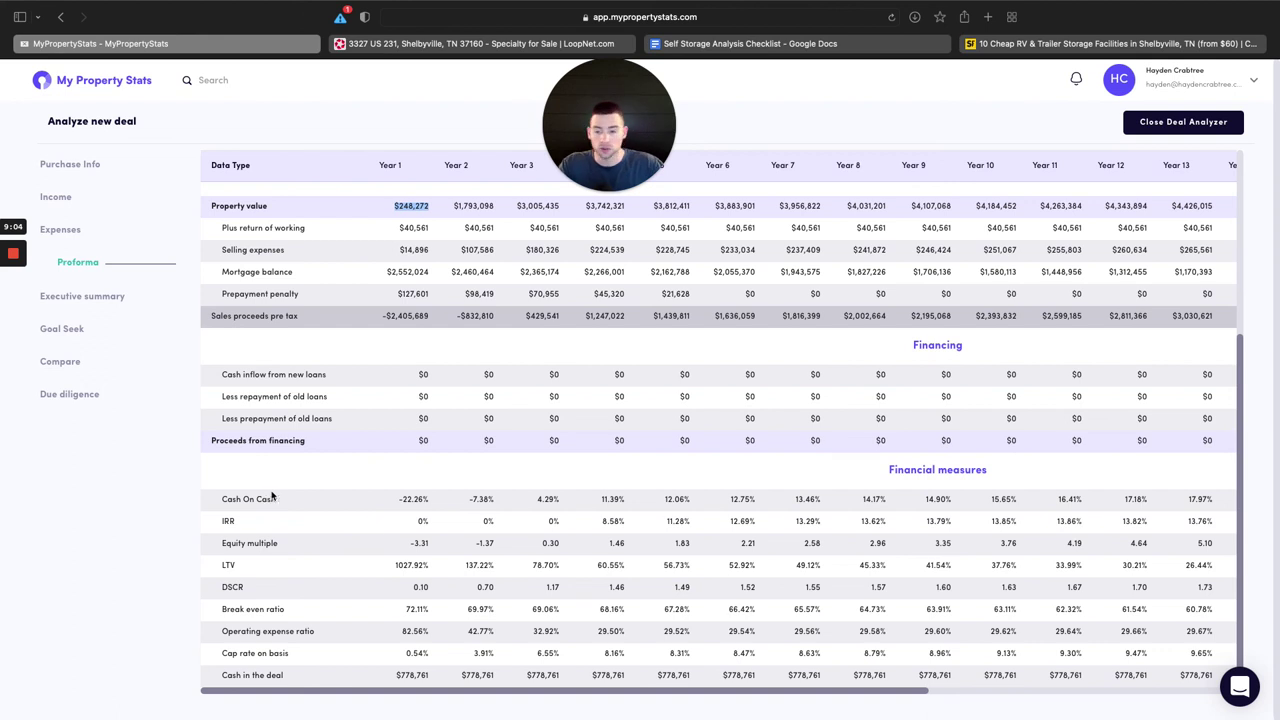
double_click(612, 498)
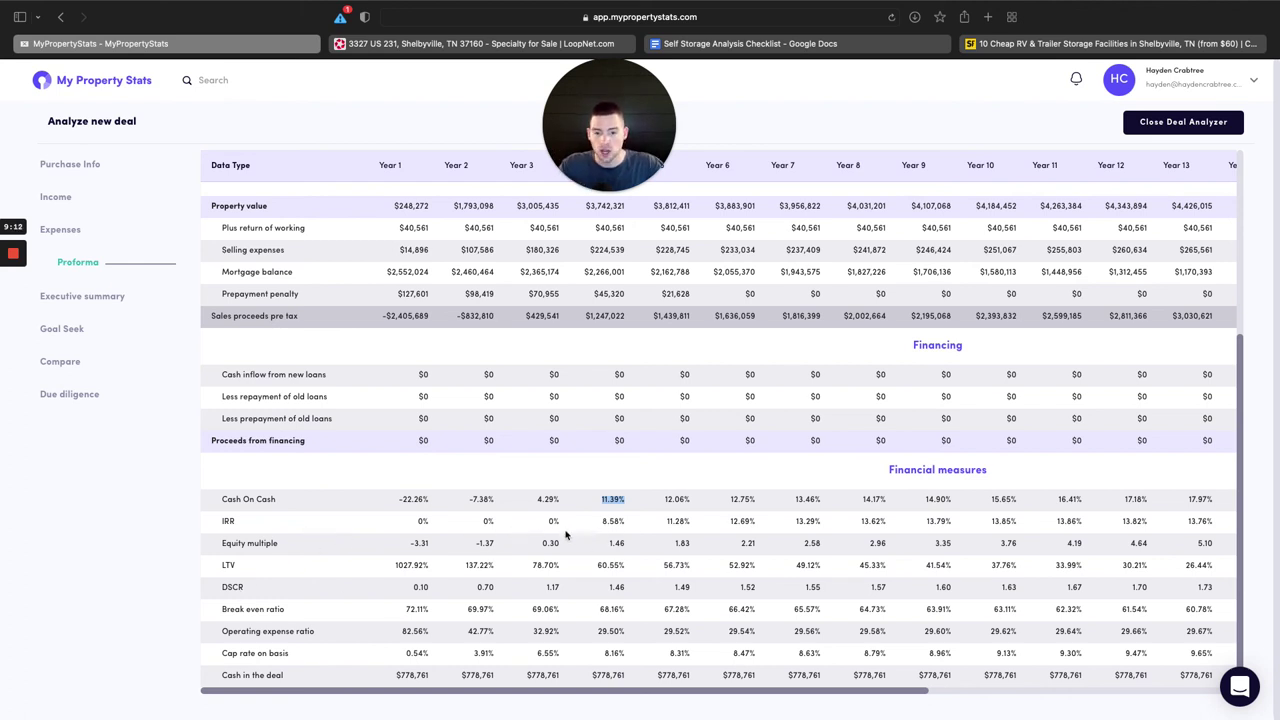
drag(575, 528, 666, 530)
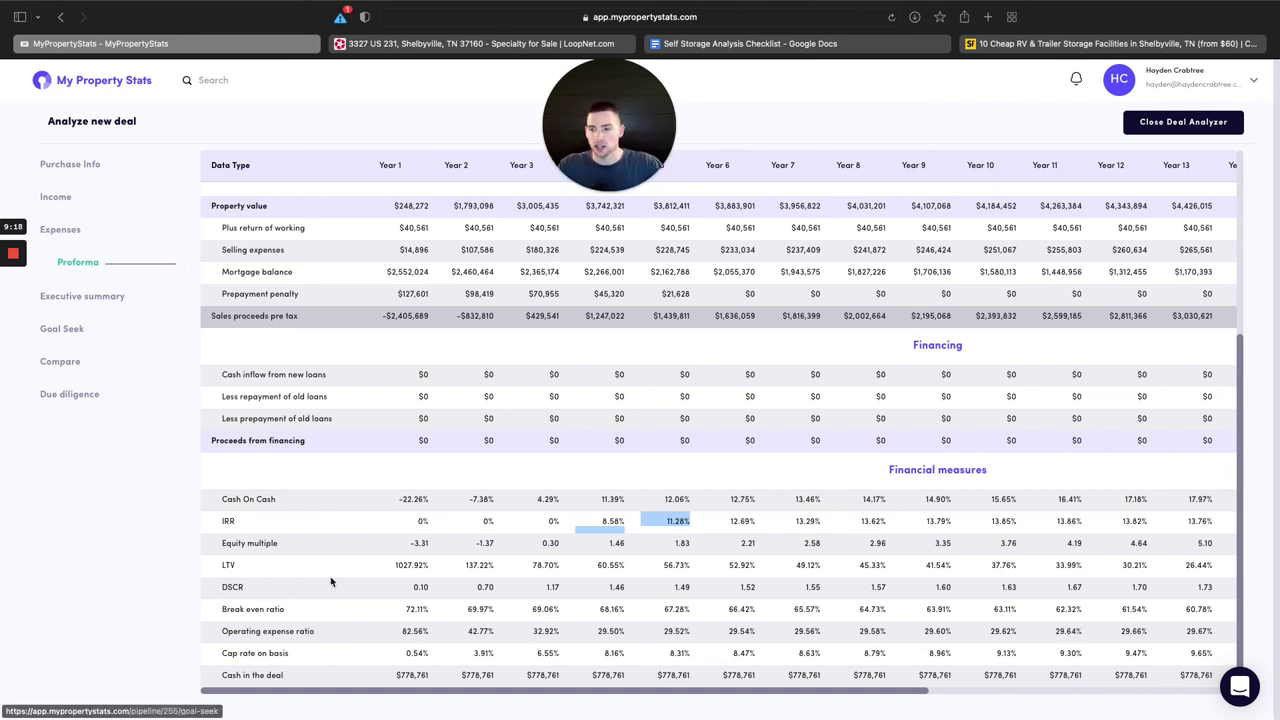
click(388, 679)
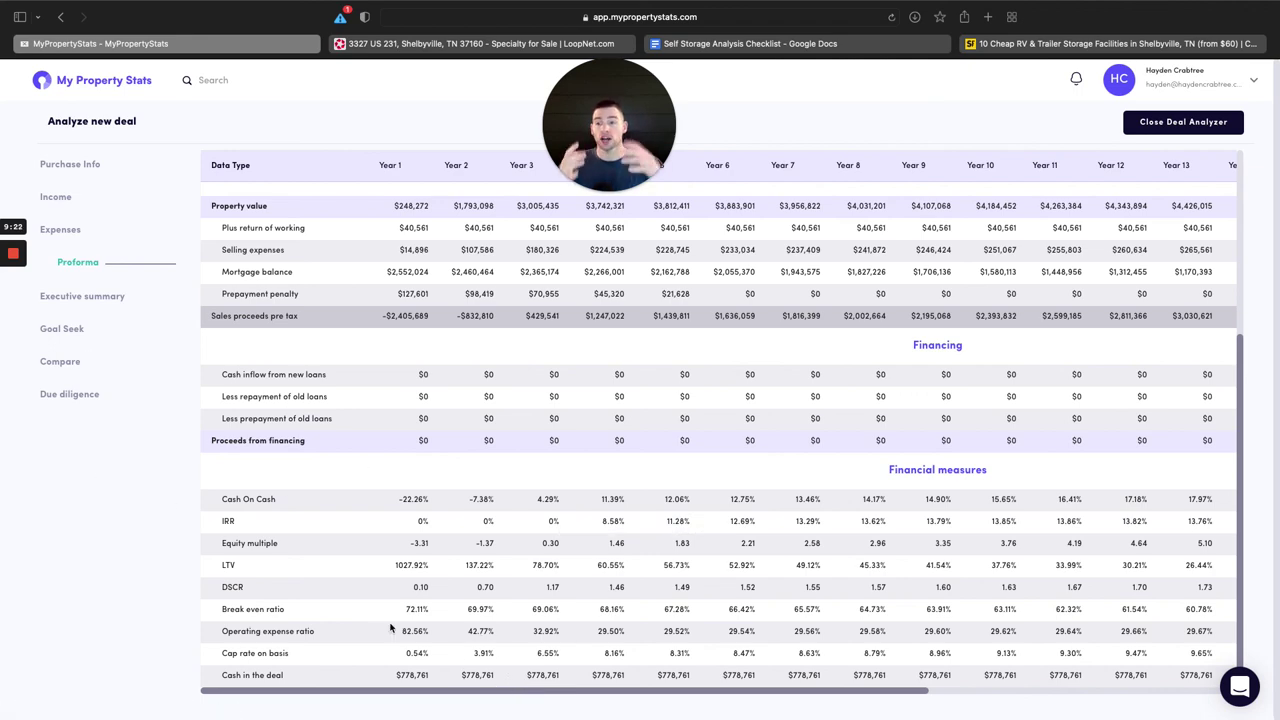
scroll(535, 593, up, 5)
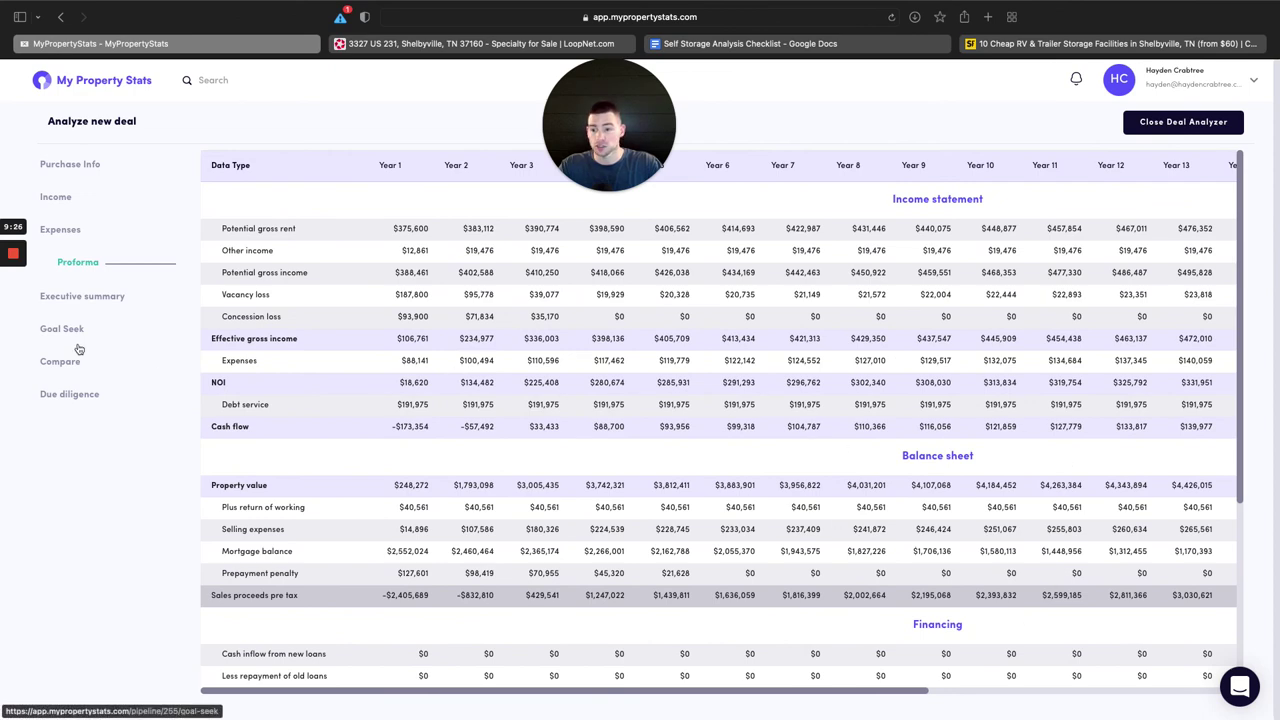
Review the yearly occupancy and concession rates in the deal's income information, then return to the Proforma.
click(82, 165)
click(54, 199)
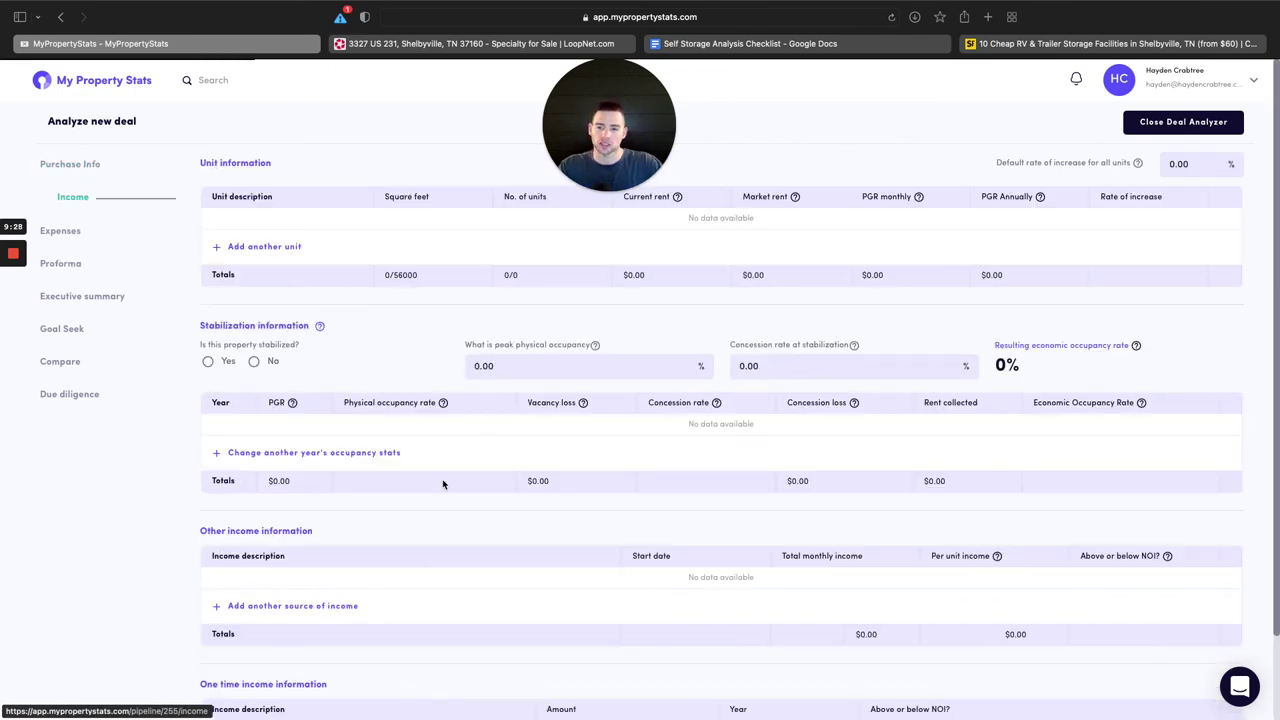
scroll(360, 537, down, 1)
scroll(360, 537, down, 1)
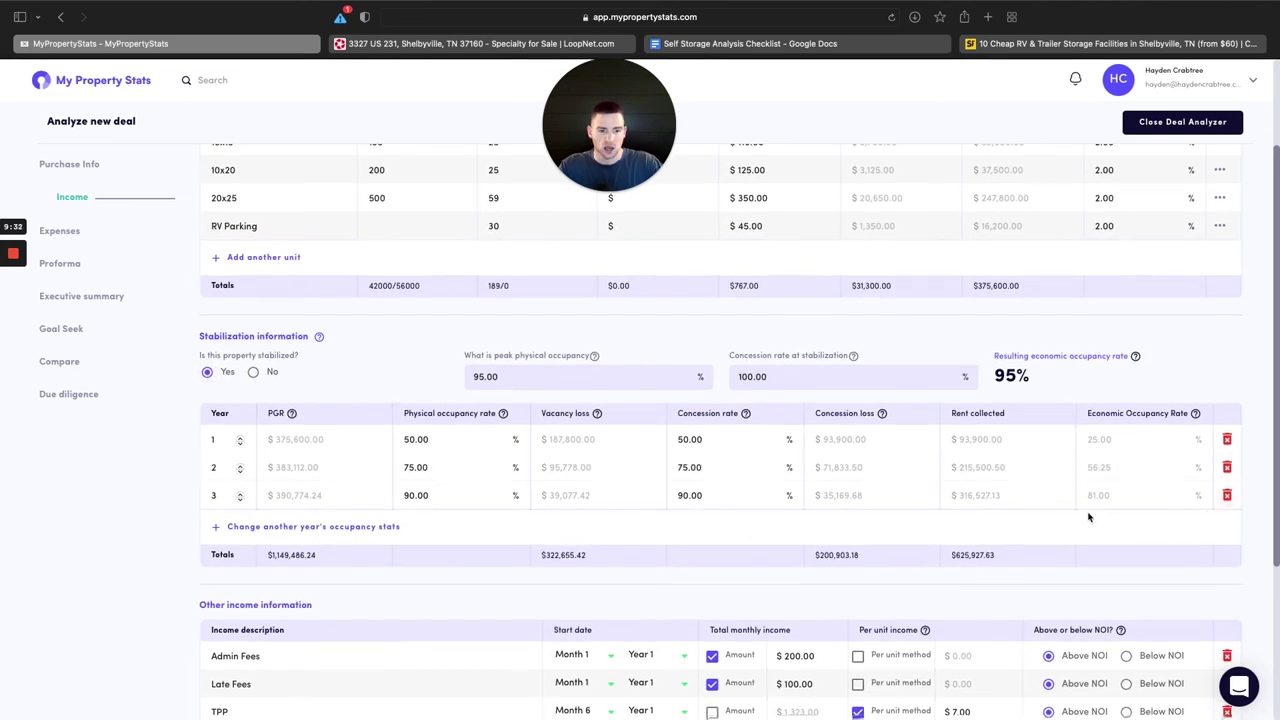
click(60, 263)
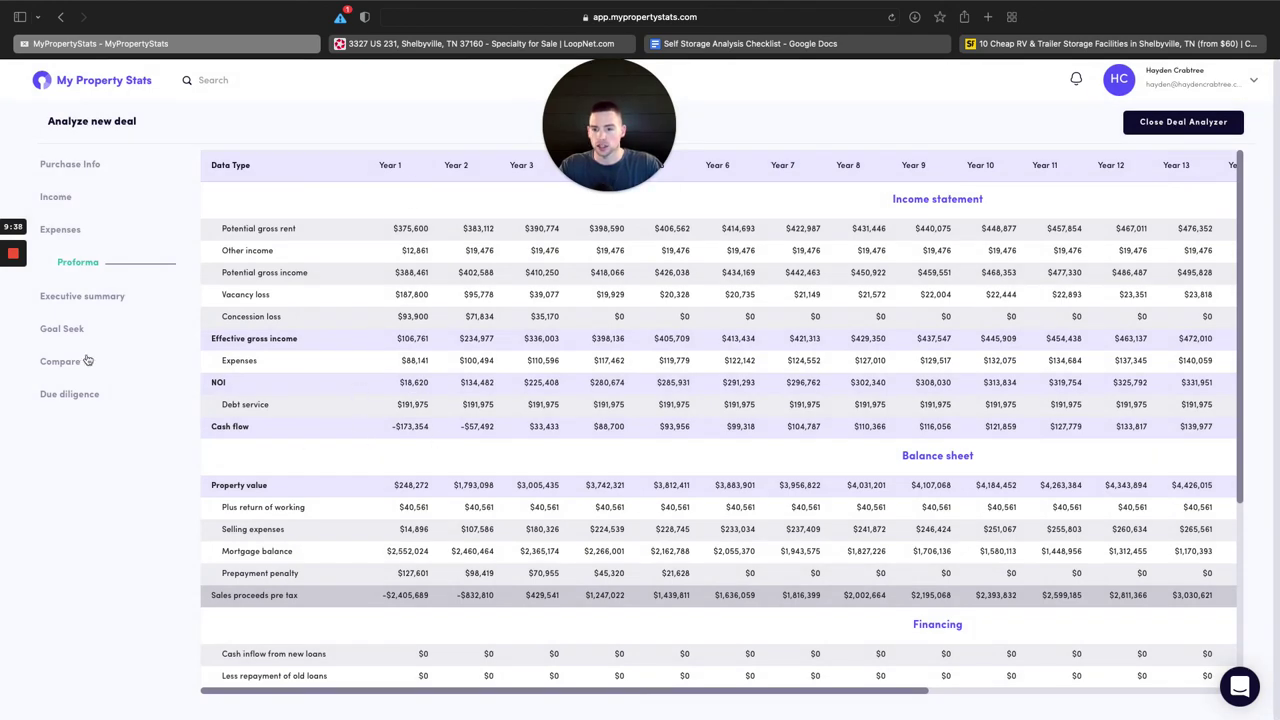
In the income stabilization information, delete the occupancy rows for years 1, 2 and 3.
click(57, 197)
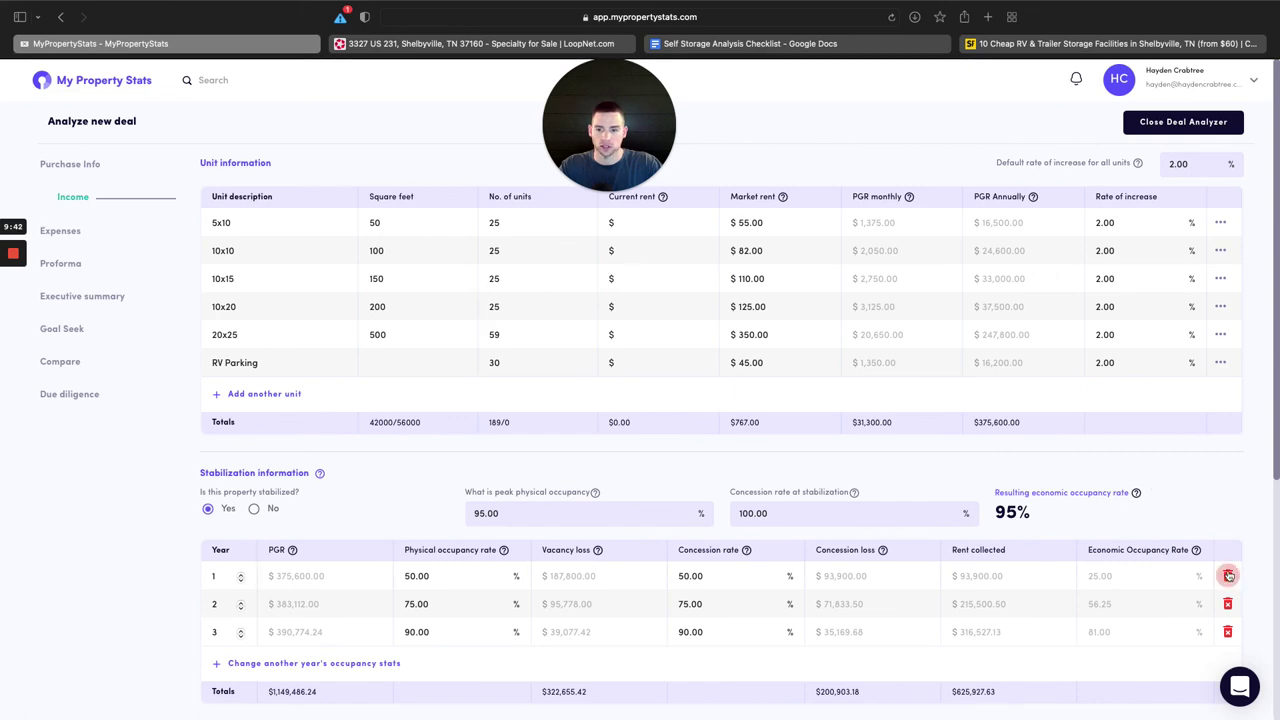
click(1228, 576)
click(716, 431)
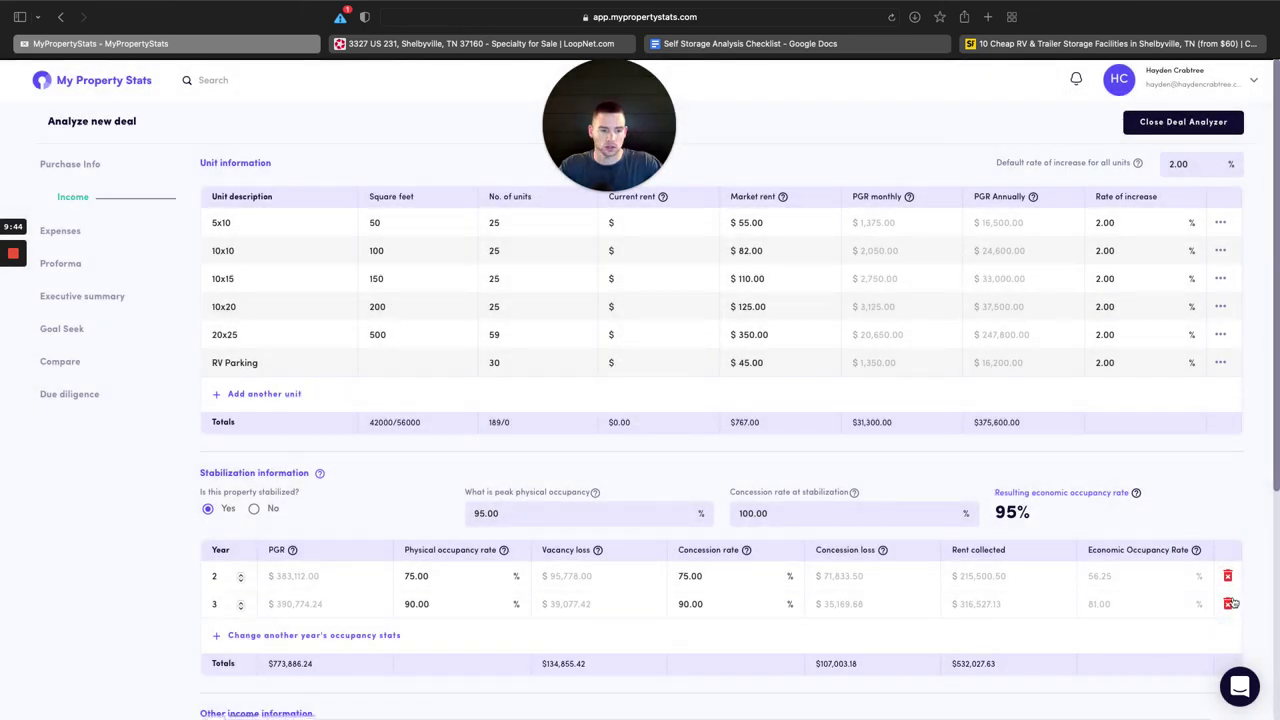
click(1228, 604)
click(722, 429)
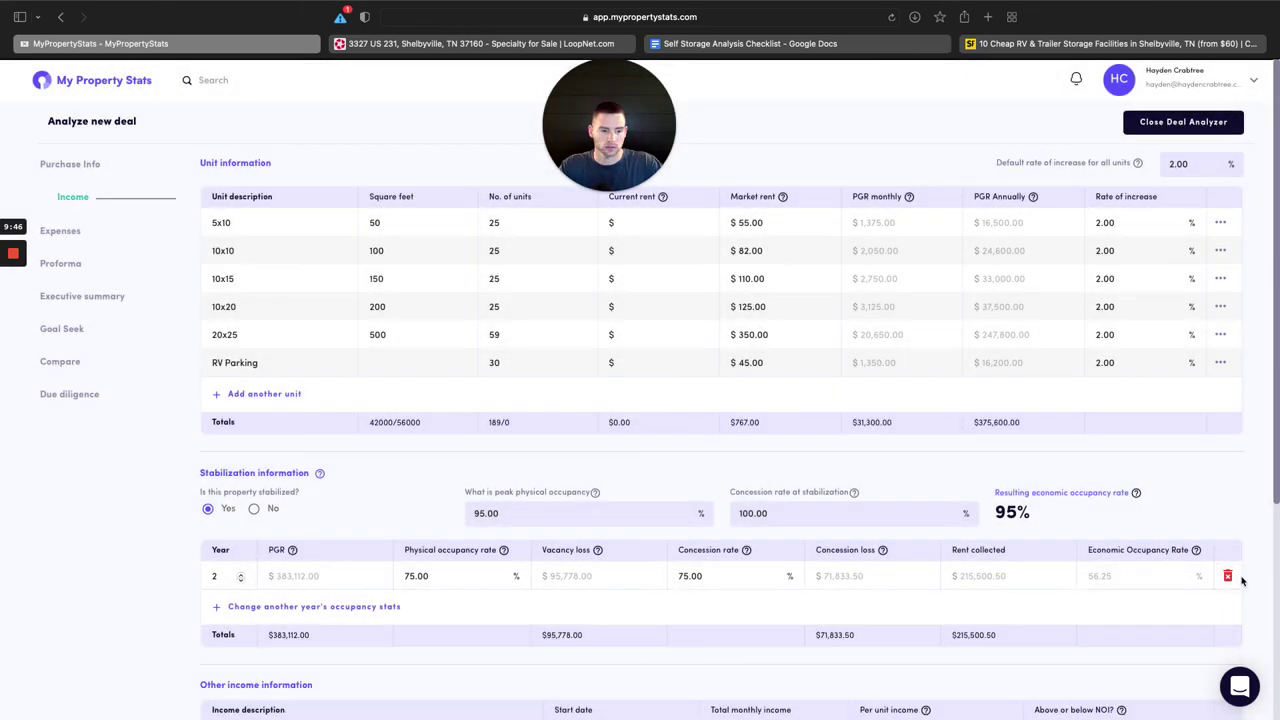
click(1228, 576)
click(716, 431)
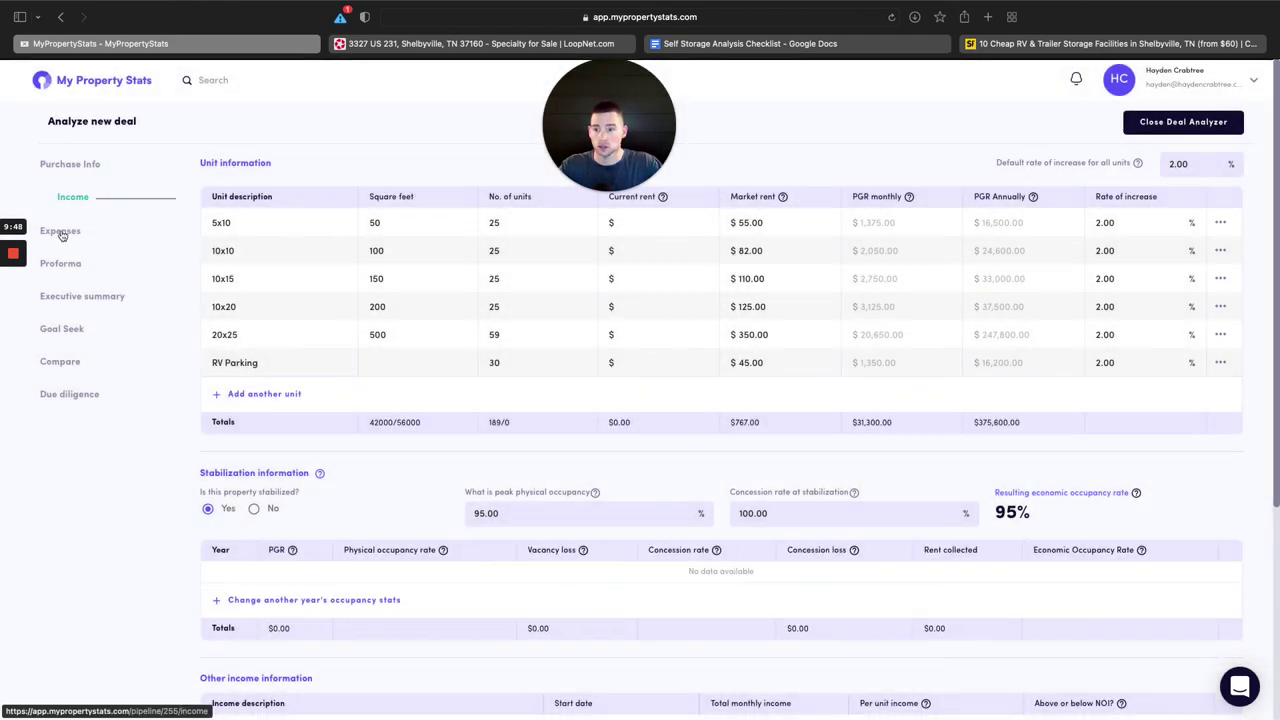
Recalculate the Proforma with the occupancy rows removed and examine the Year 1 property value and the financial measures.
click(85, 267)
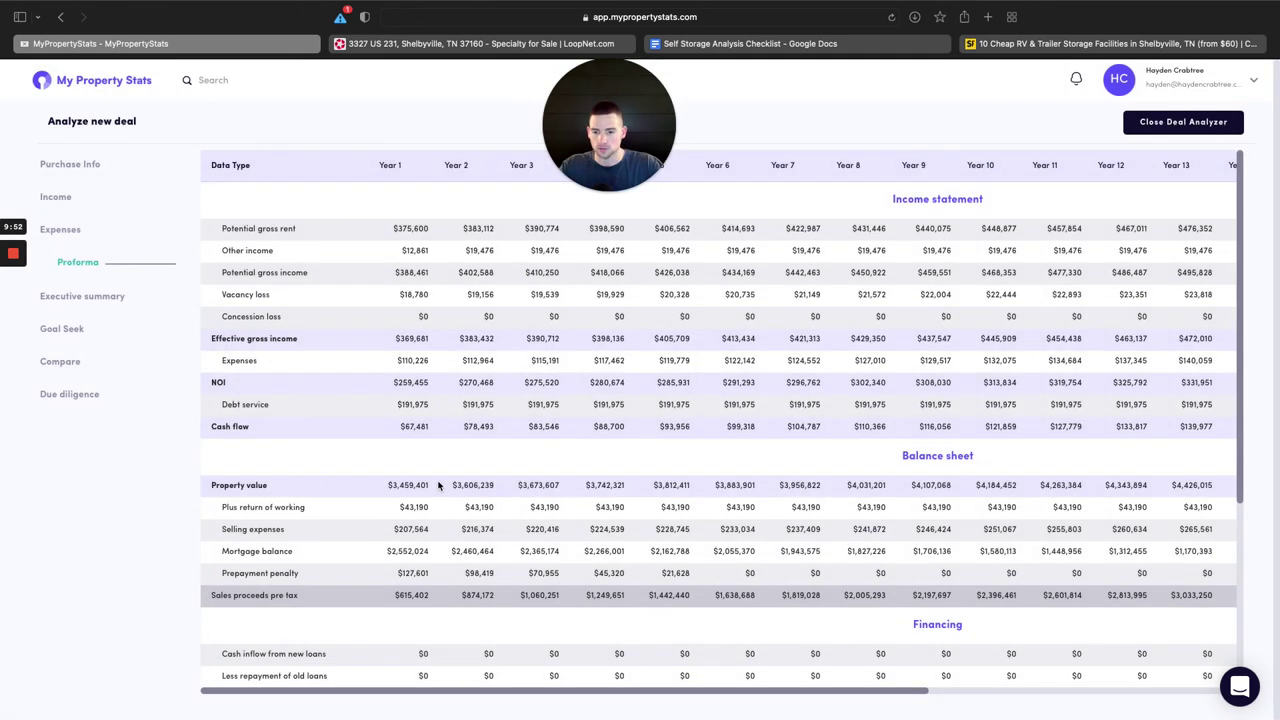
scroll(404, 508, down, 1)
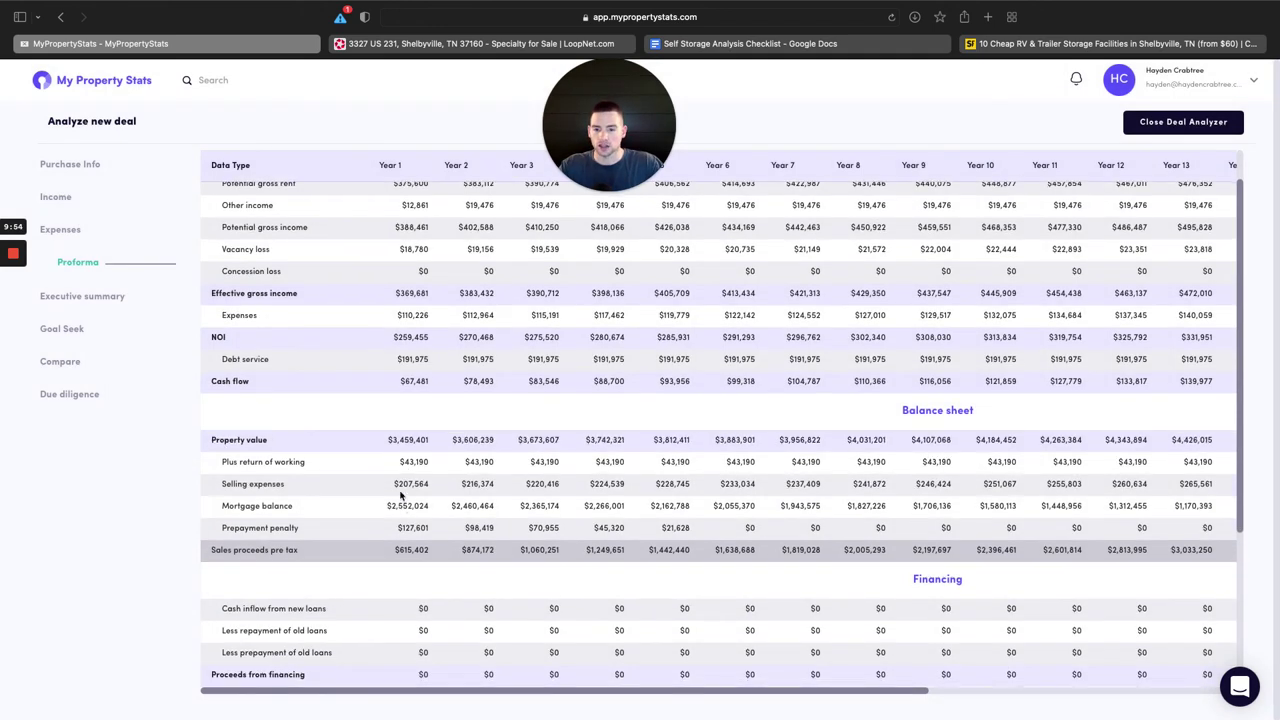
drag(388, 439, 421, 442)
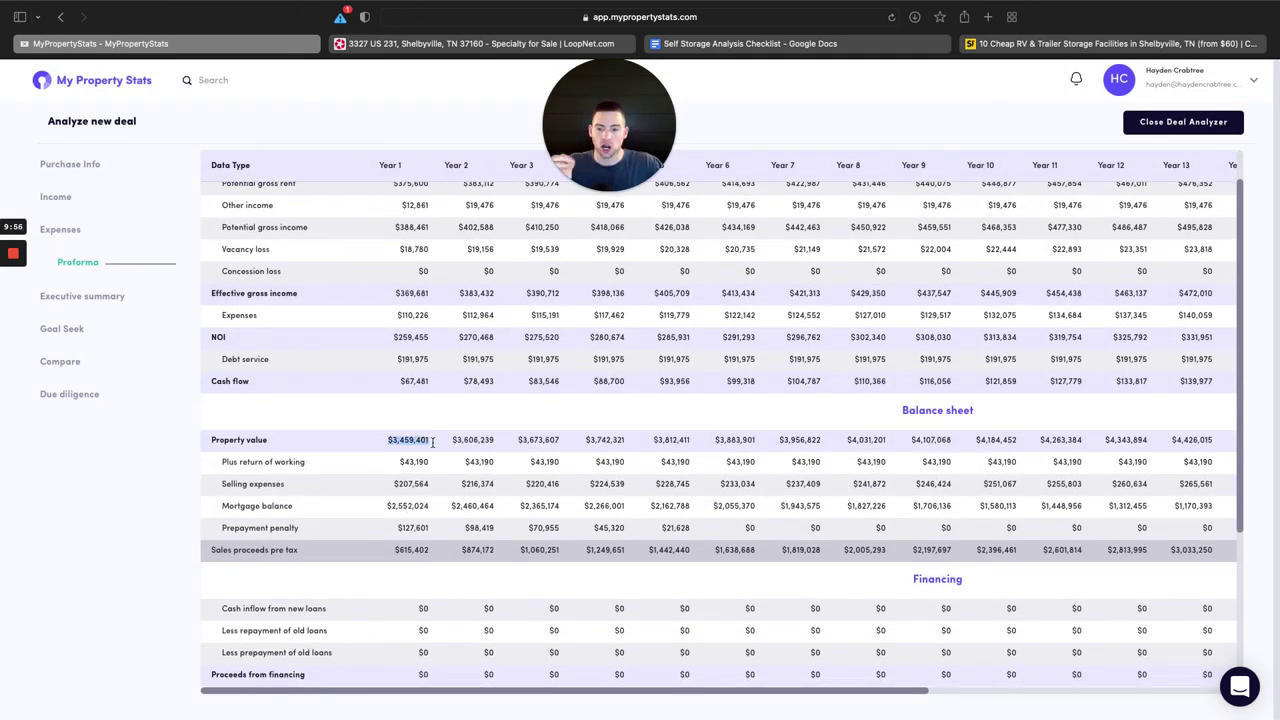
click(431, 456)
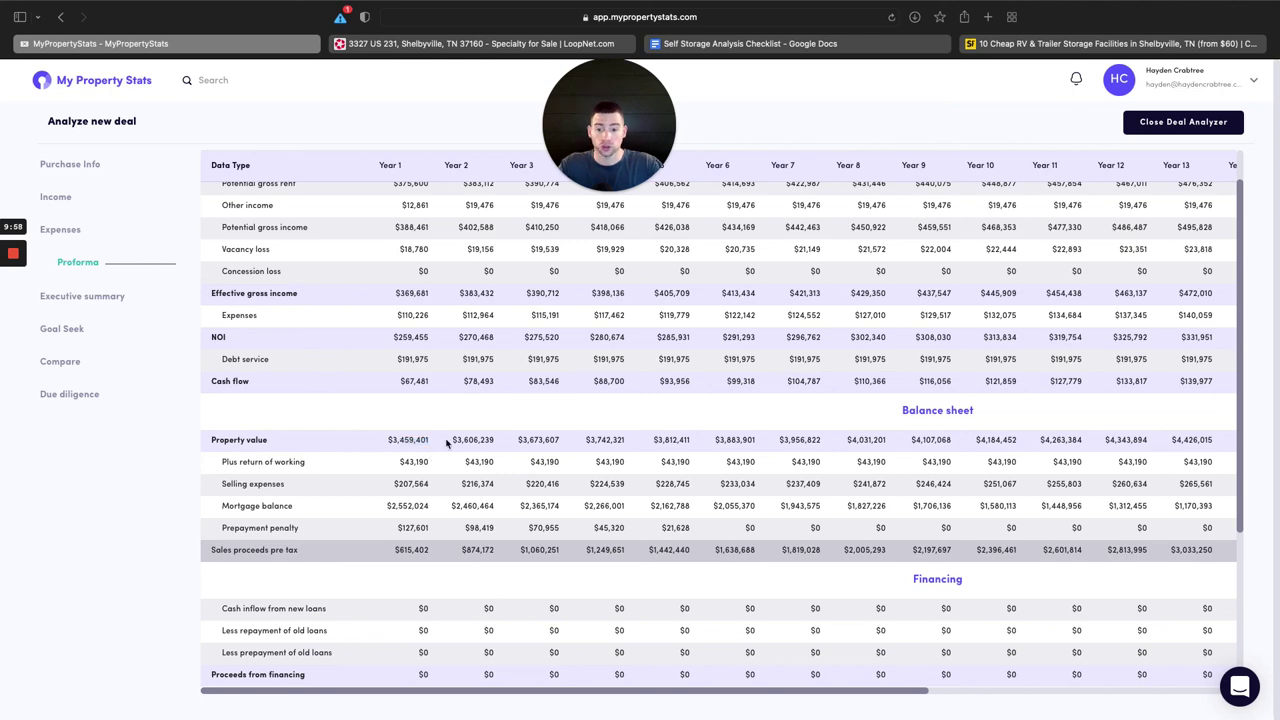
scroll(482, 525, down, 5)
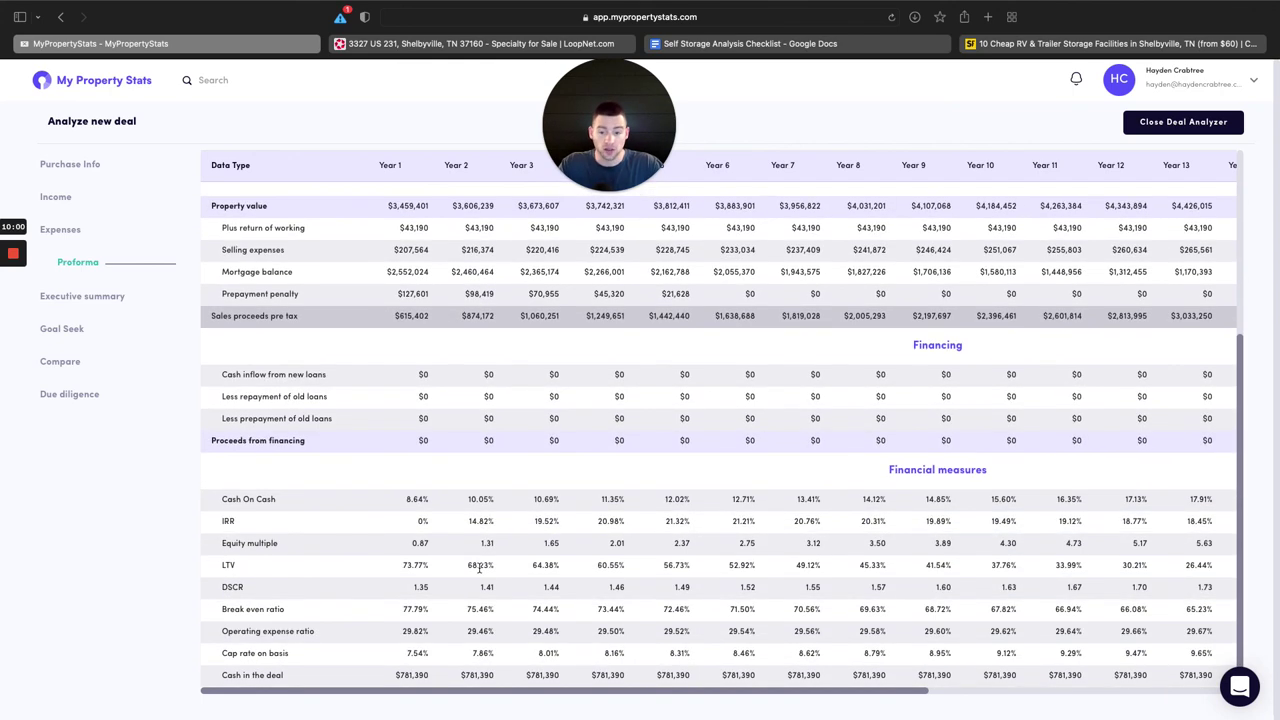
scroll(480, 572, up, 6)
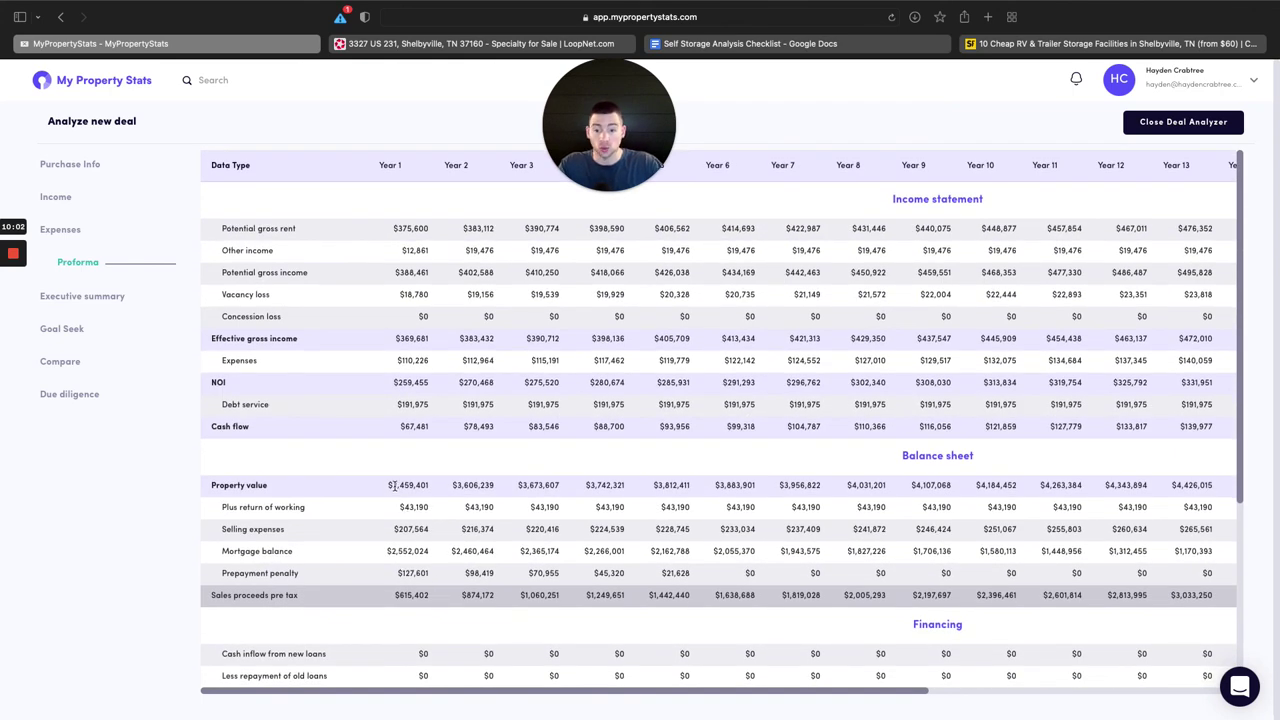
Check the deal's income and purchase information, then reopen the Proforma and examine the cash on cash returns.
click(57, 202)
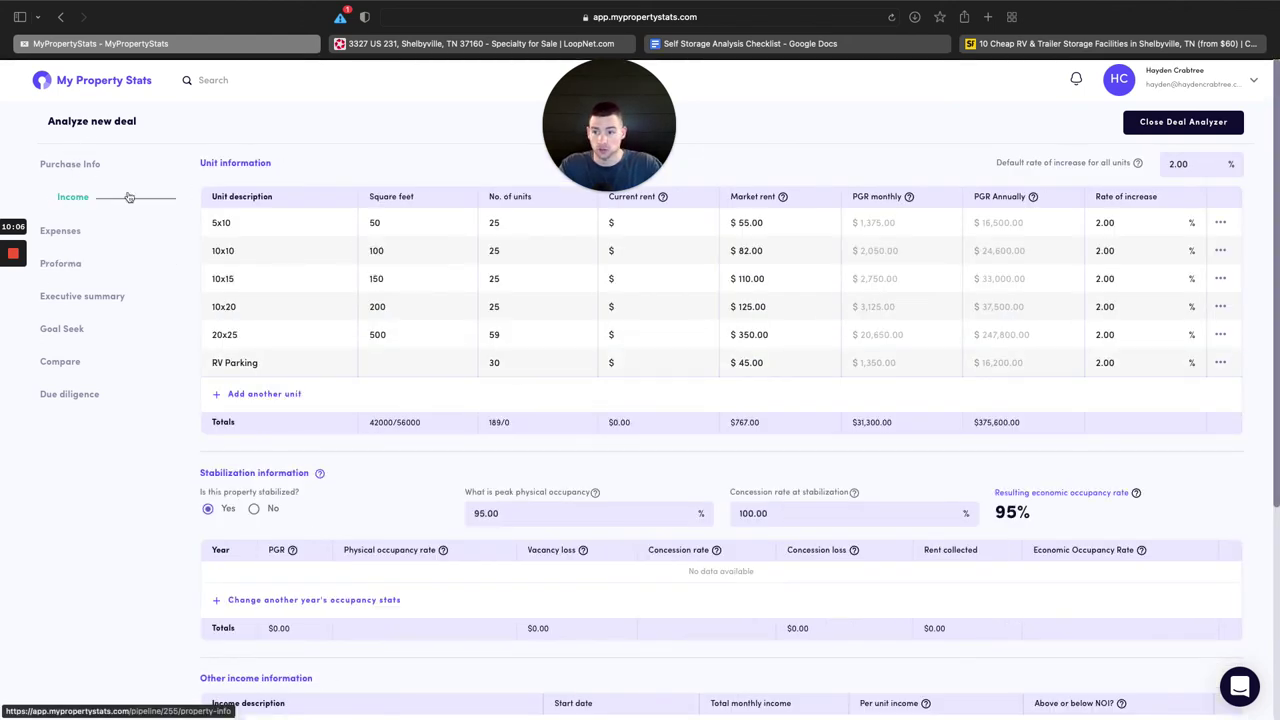
click(72, 164)
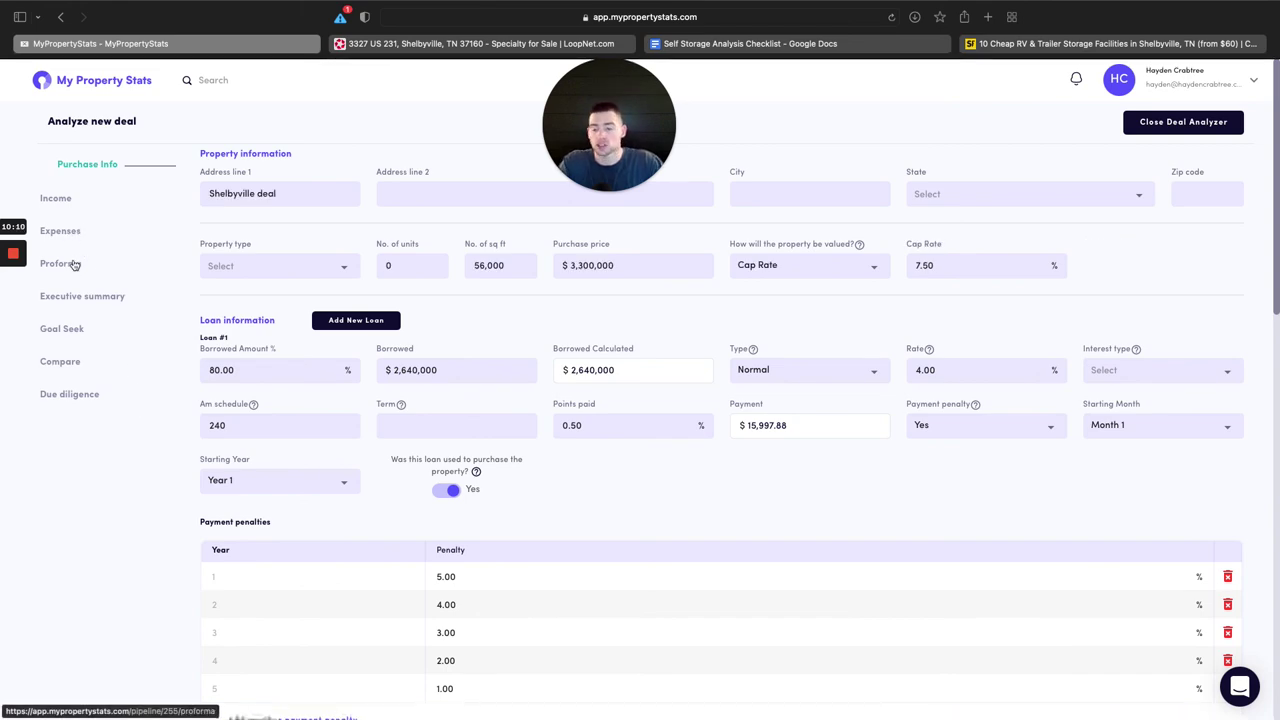
click(72, 264)
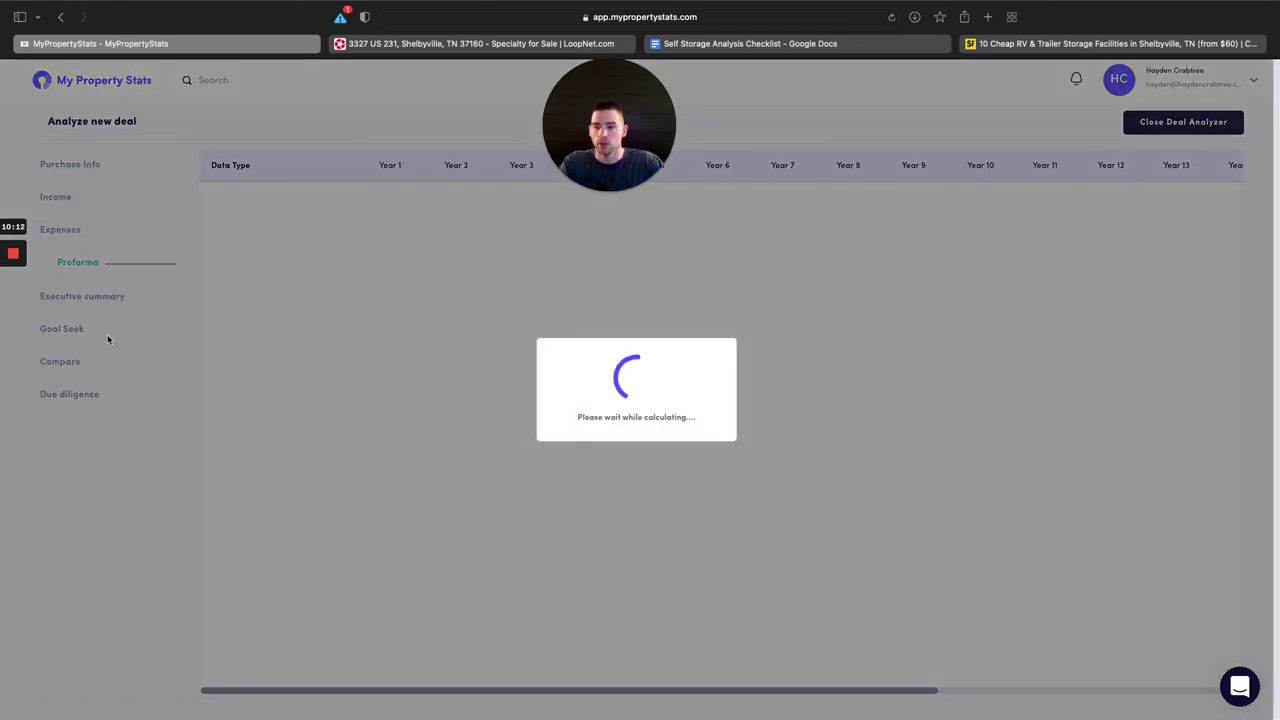
scroll(543, 533, down, 3)
scroll(543, 533, down, 3)
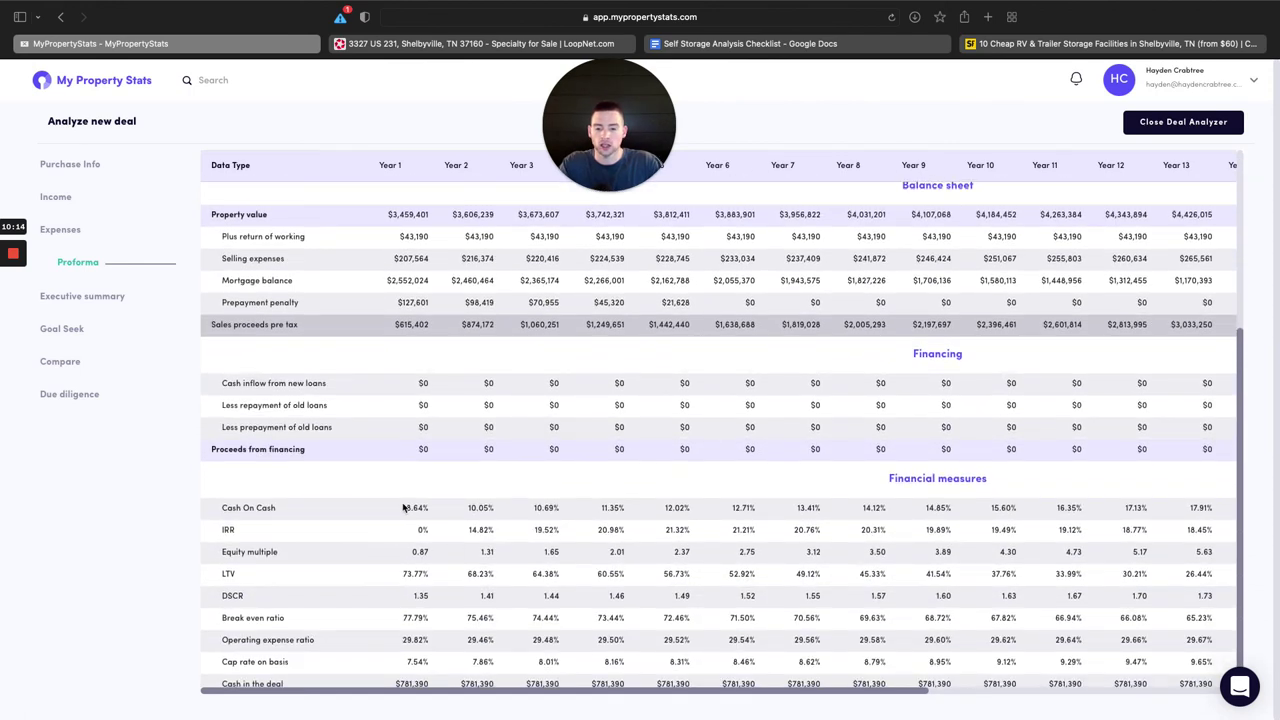
Check the Year 1 cash on cash return, then set a 10% cash on cash goal for Year 1 in Goal Seek.
drag(404, 508, 453, 525)
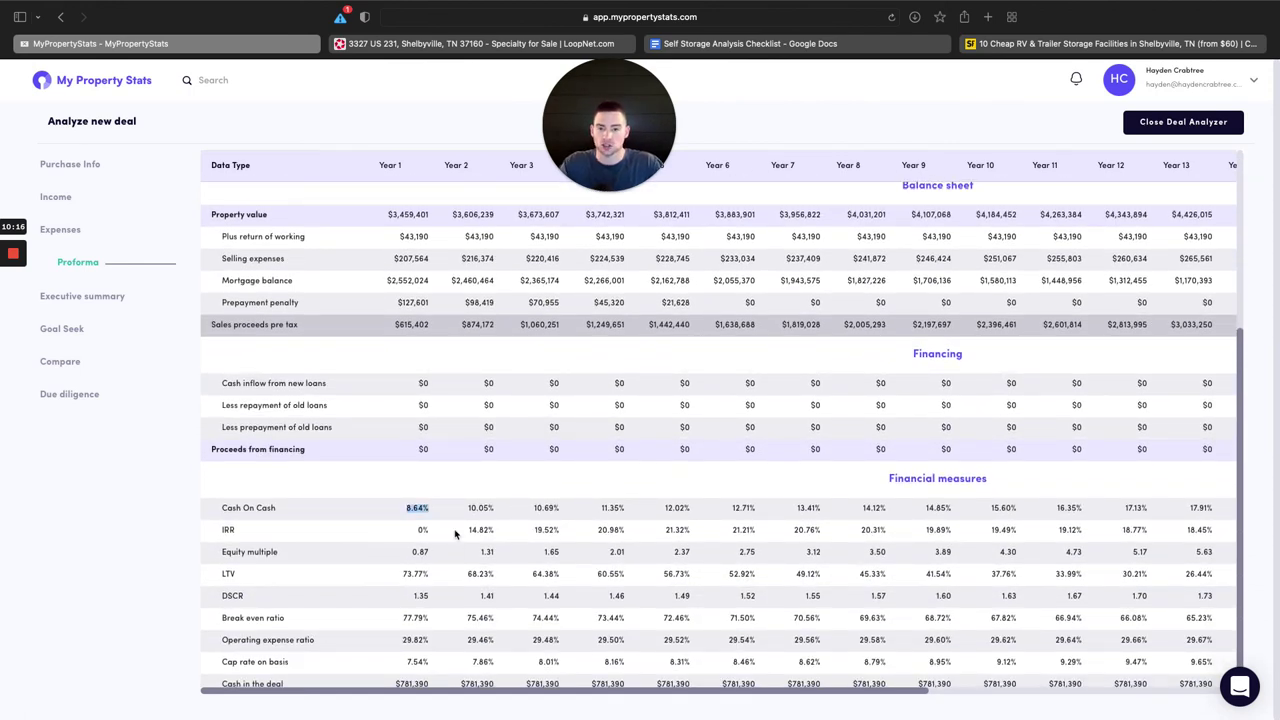
click(61, 328)
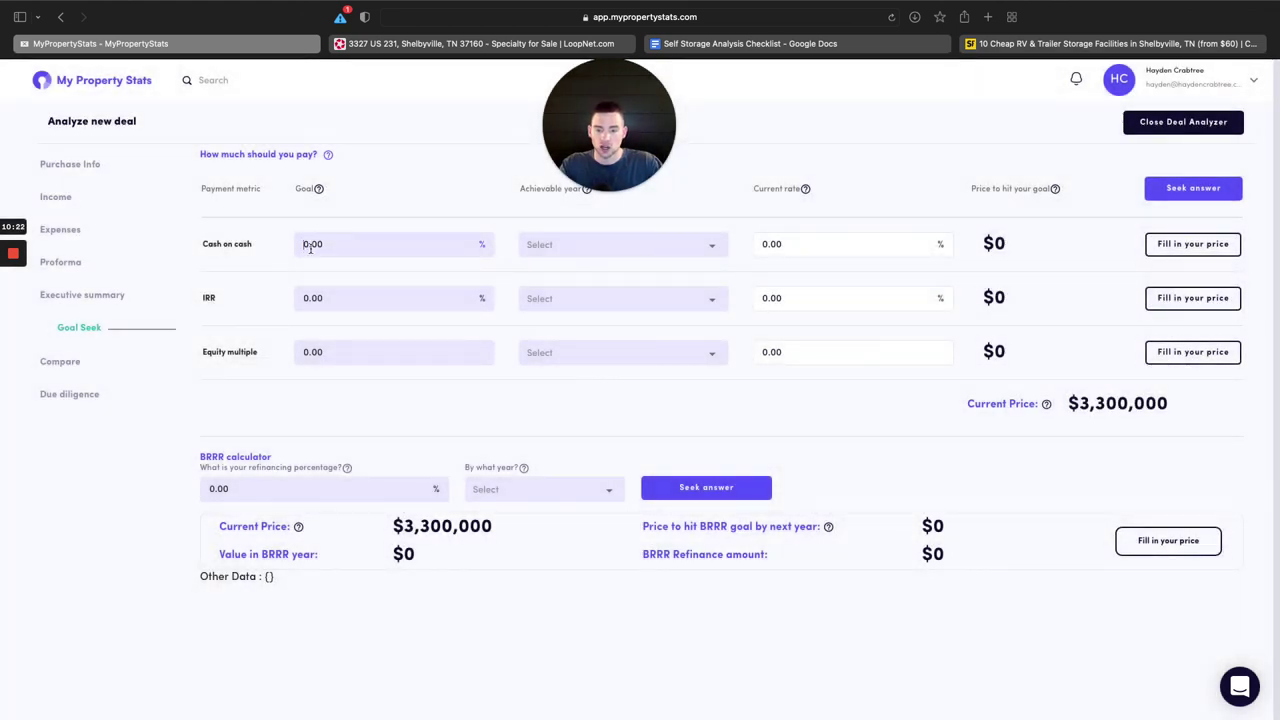
click(310, 248)
text(1)
click(621, 275)
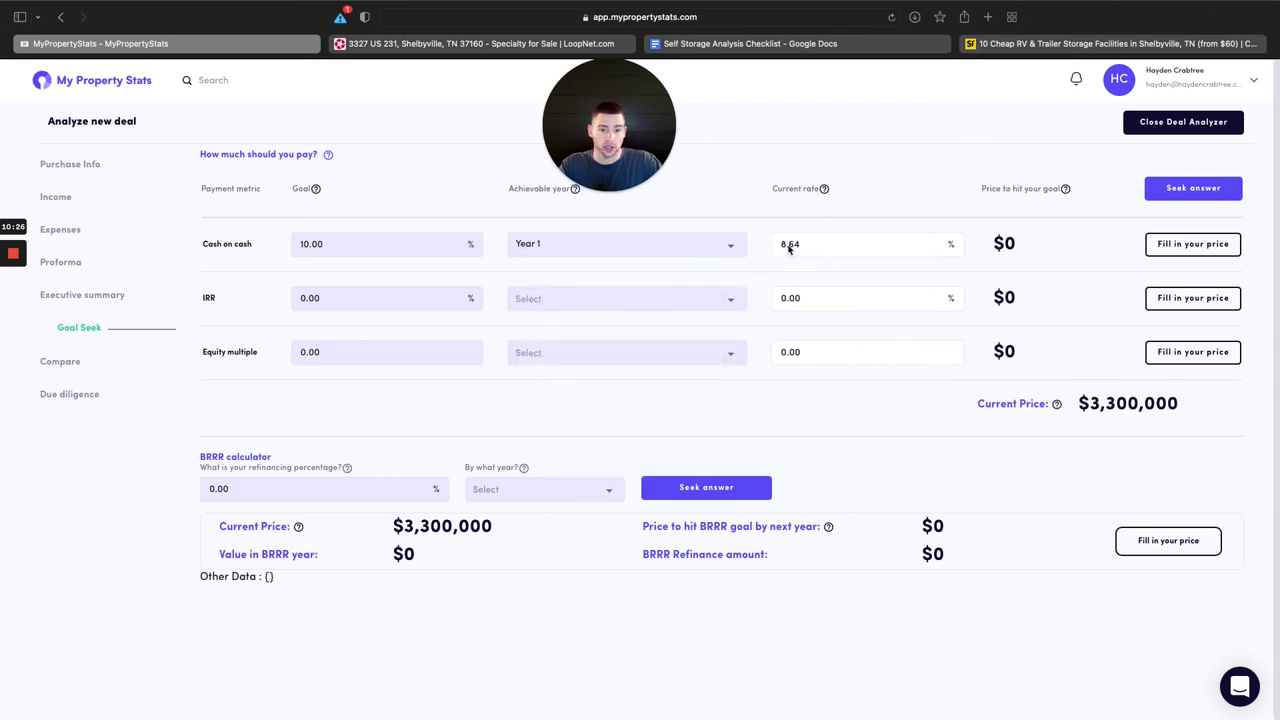
Set the IRR goal to 15% with Year 2 as the achievable year.
click(310, 298)
text(15)
click(580, 296)
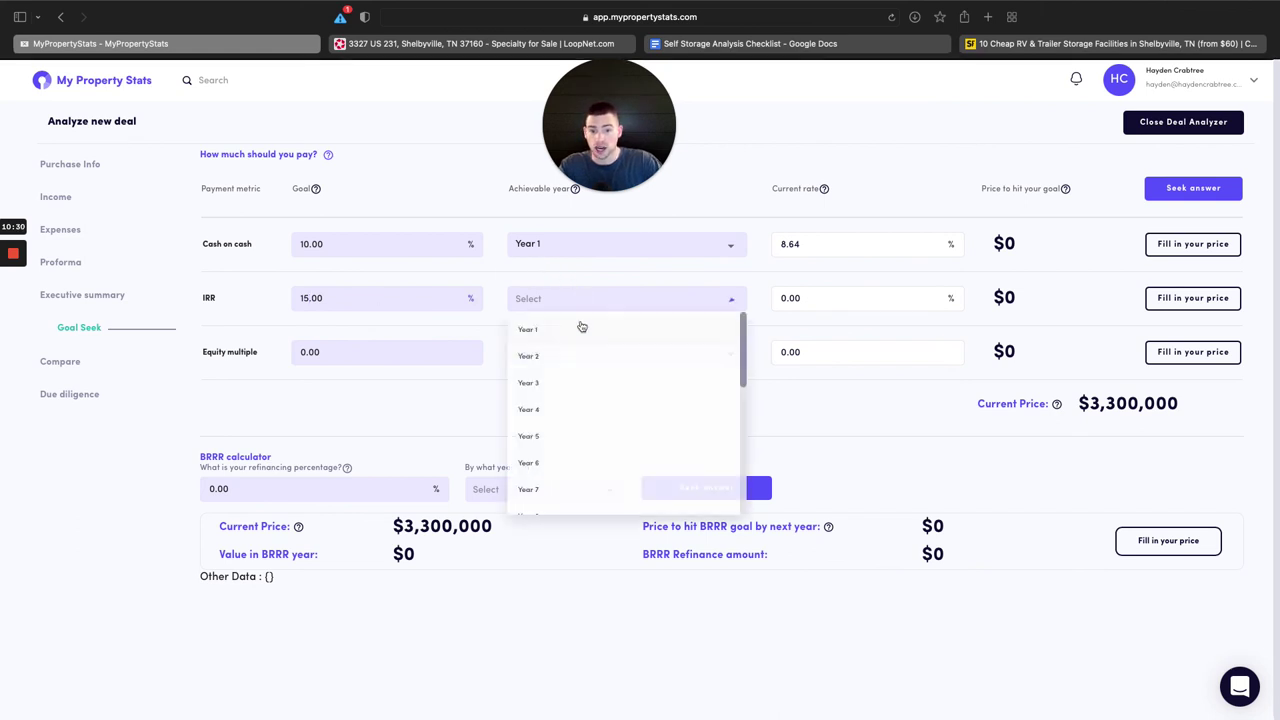
click(570, 356)
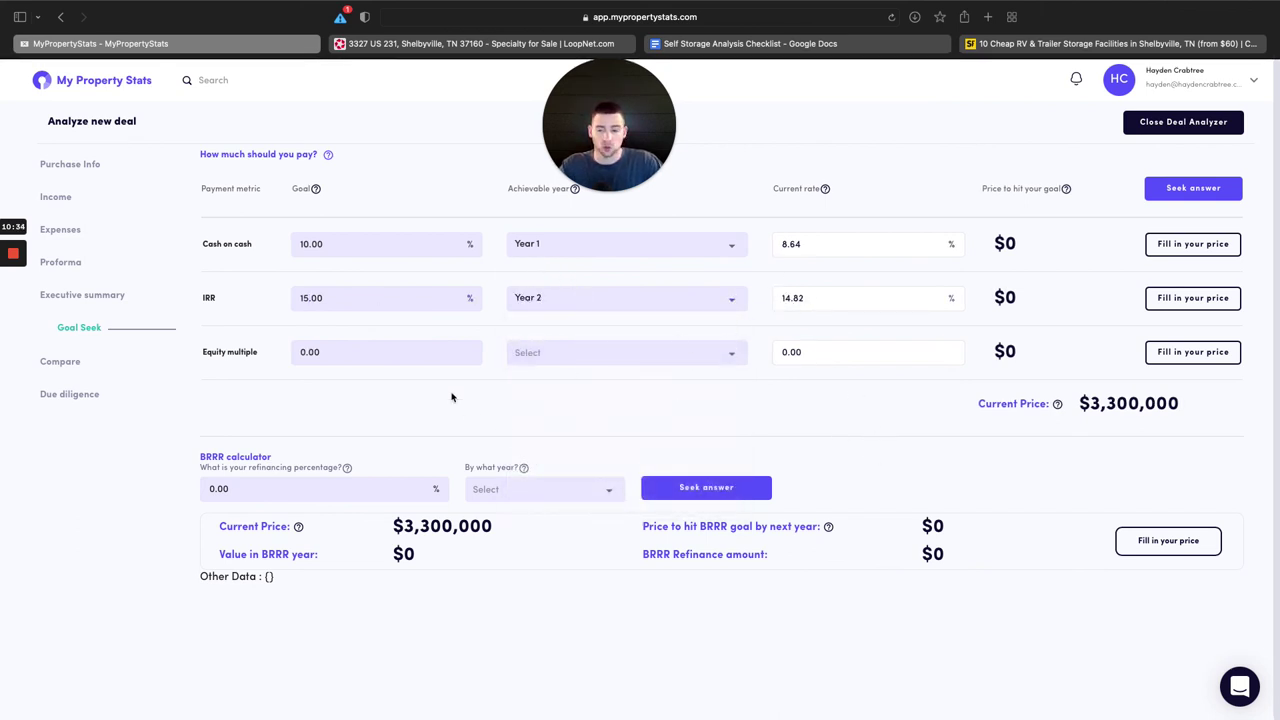
Set the equity multiple goal to 3.00 with Year 4 as the achievable year.
click(308, 360)
drag(298, 351, 309, 352)
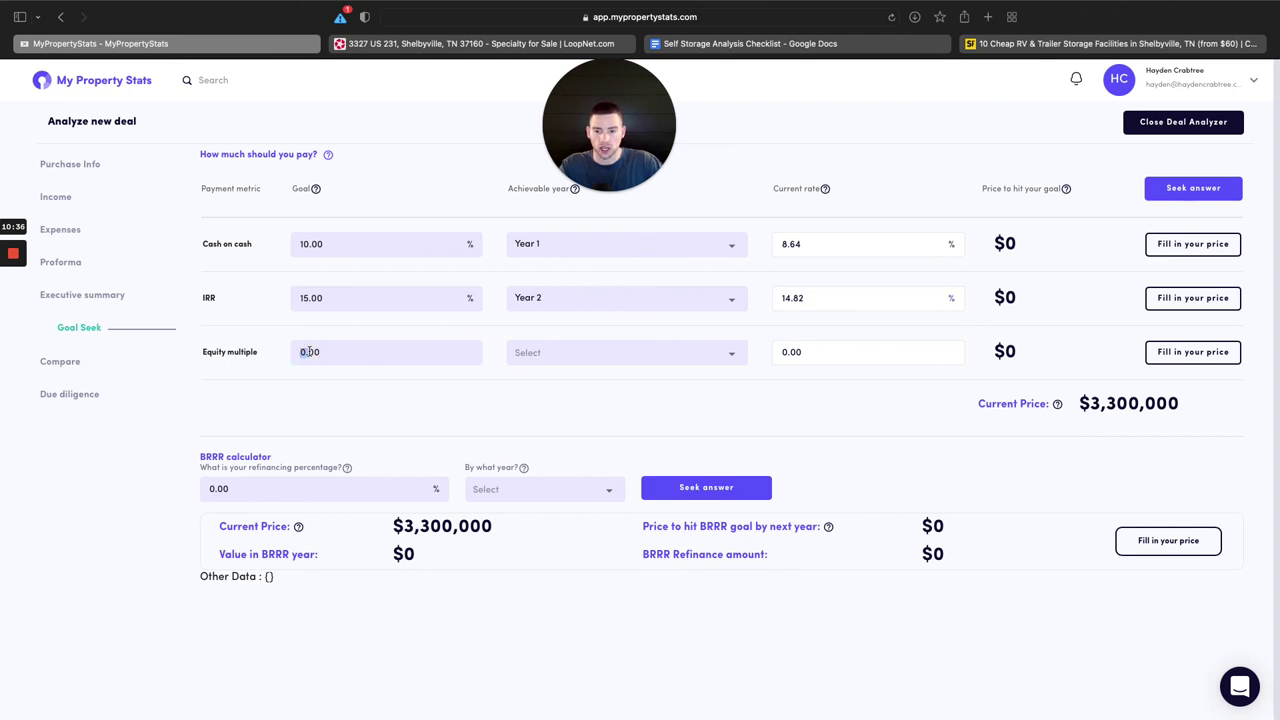
text(3)
click(627, 354)
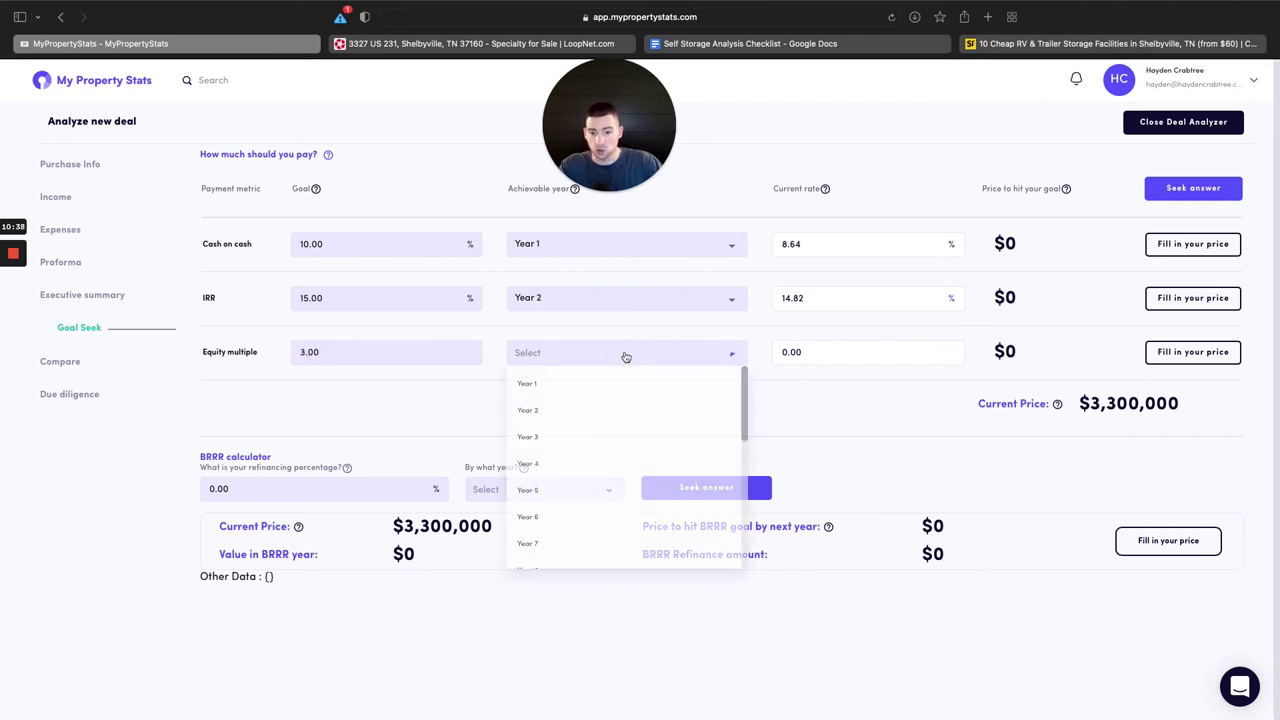
click(568, 465)
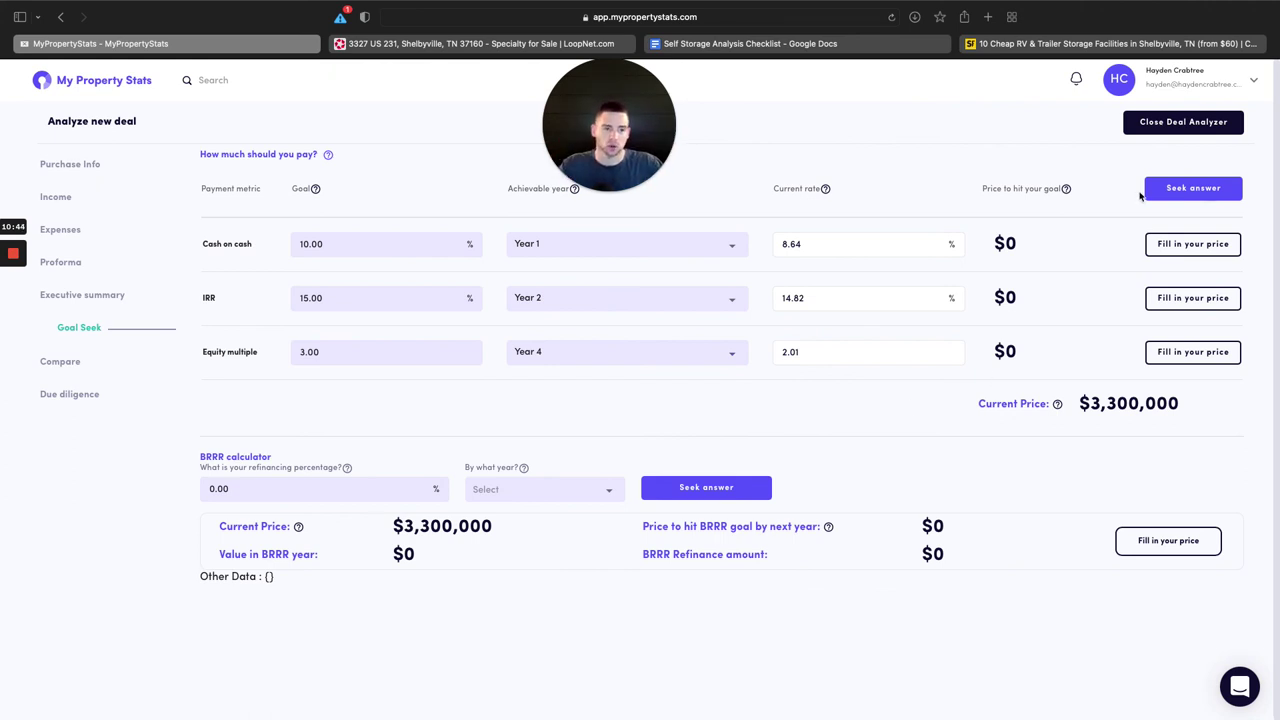
Seek the purchase prices that hit the goals and examine the price for cash on cash, IRR and equity multiple.
click(1186, 189)
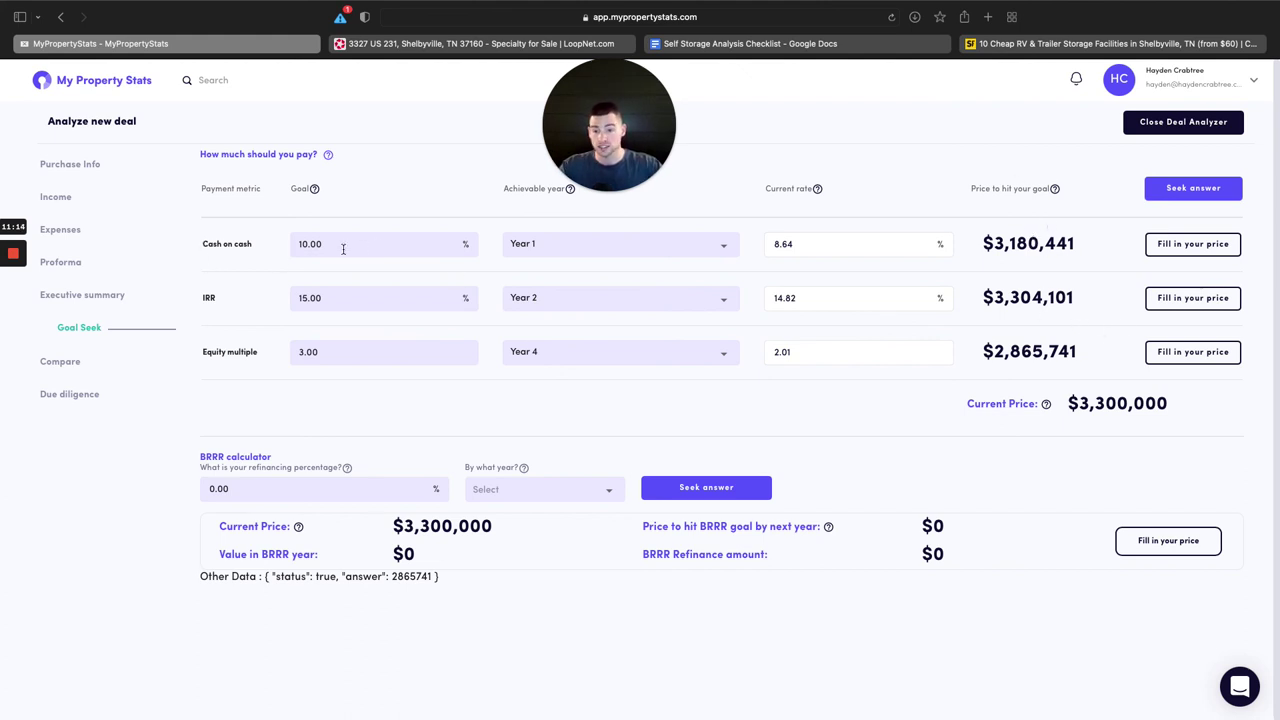
drag(995, 243, 1083, 251)
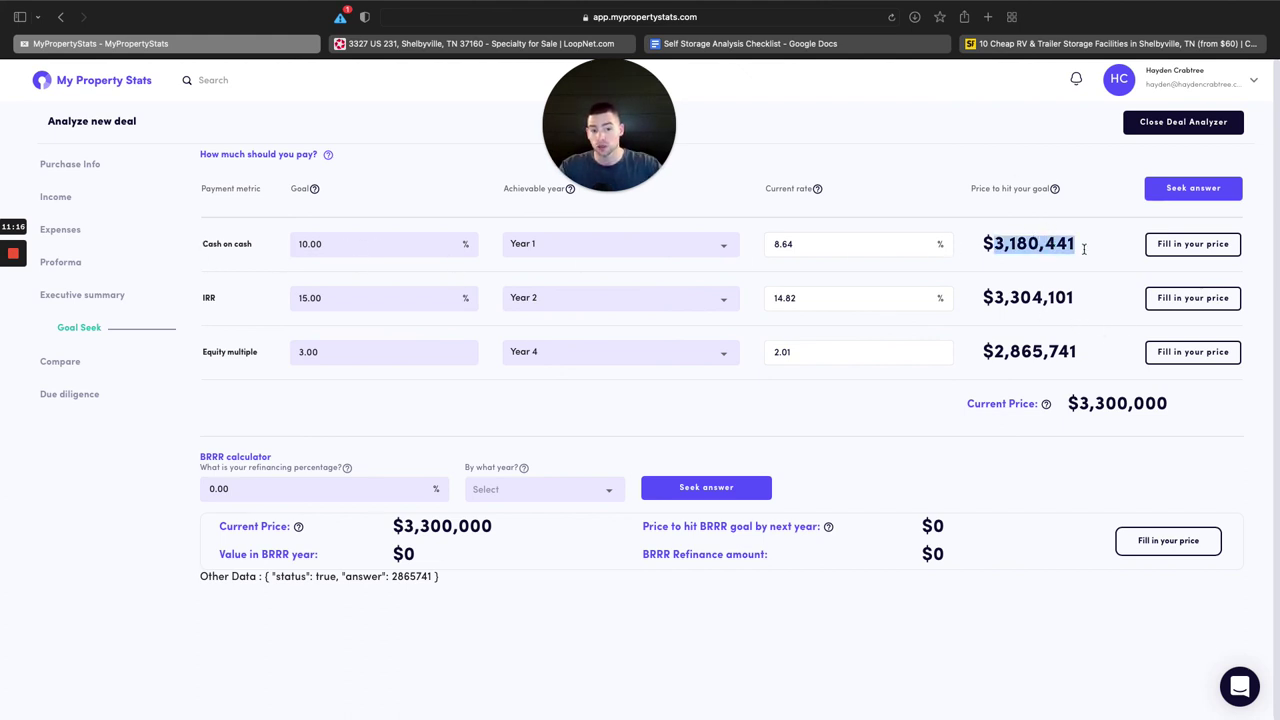
click(1100, 265)
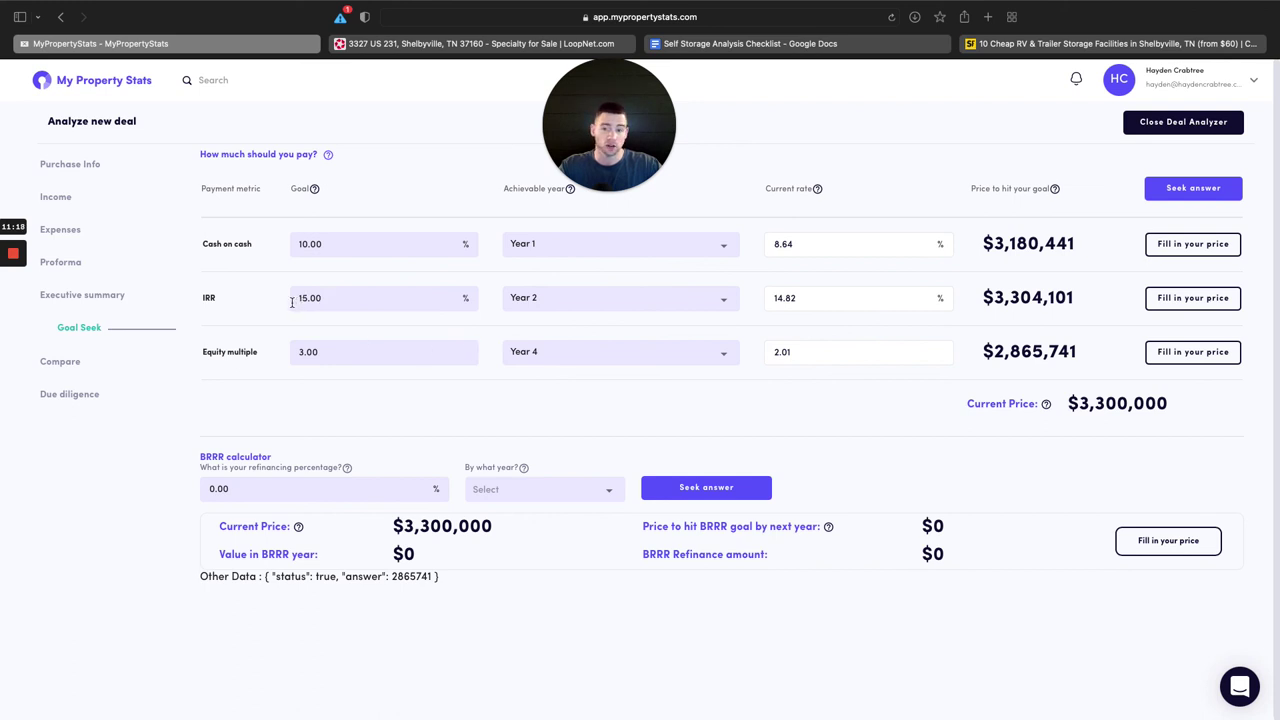
drag(994, 299, 1090, 306)
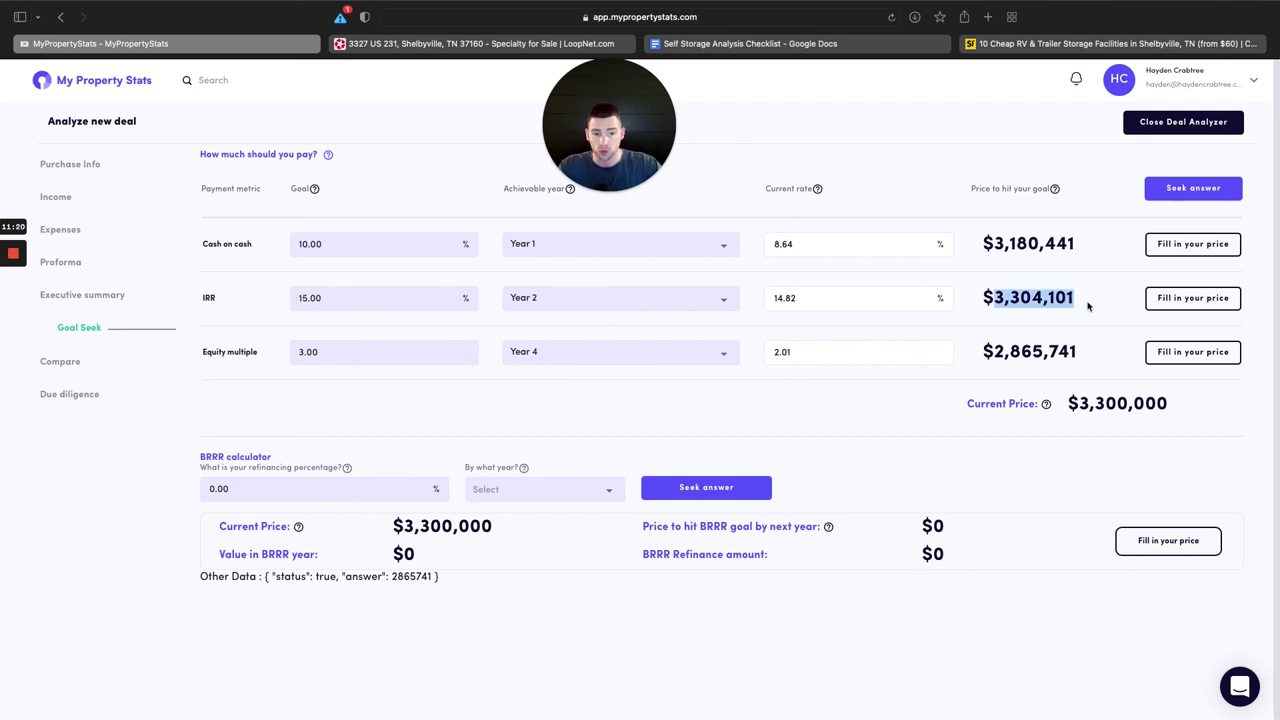
click(1090, 306)
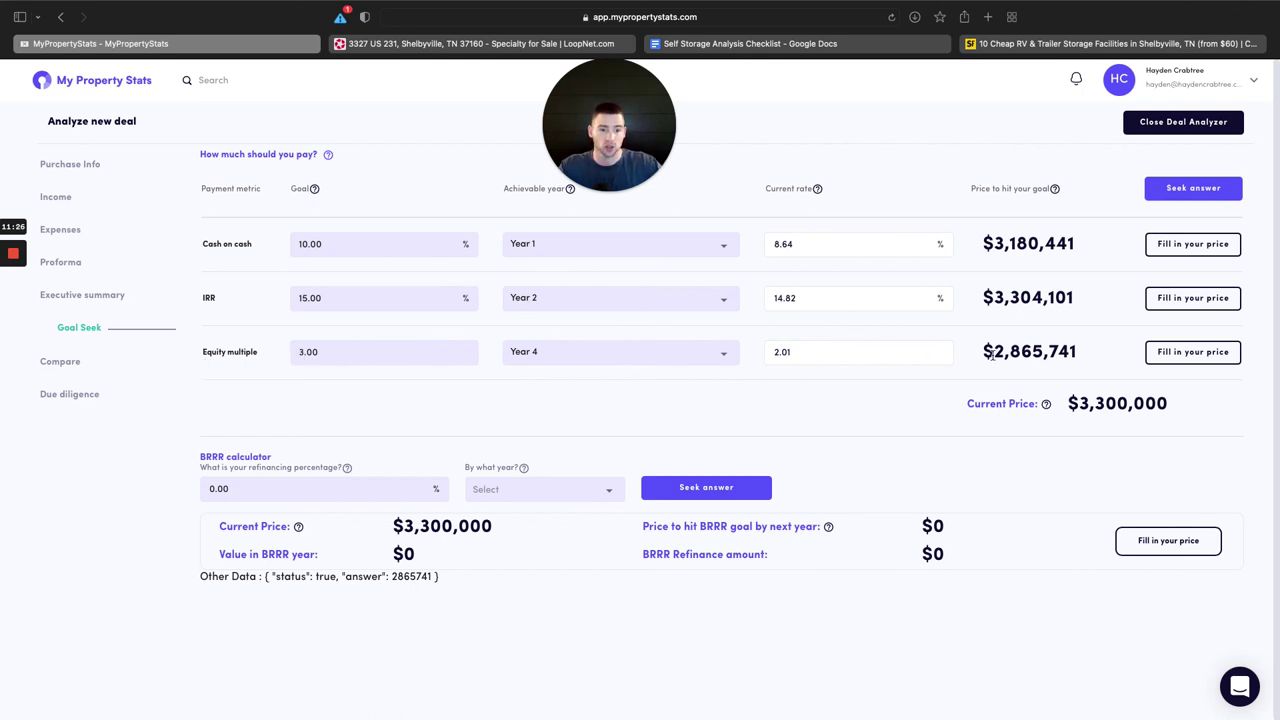
drag(994, 356, 1098, 358)
click(1098, 358)
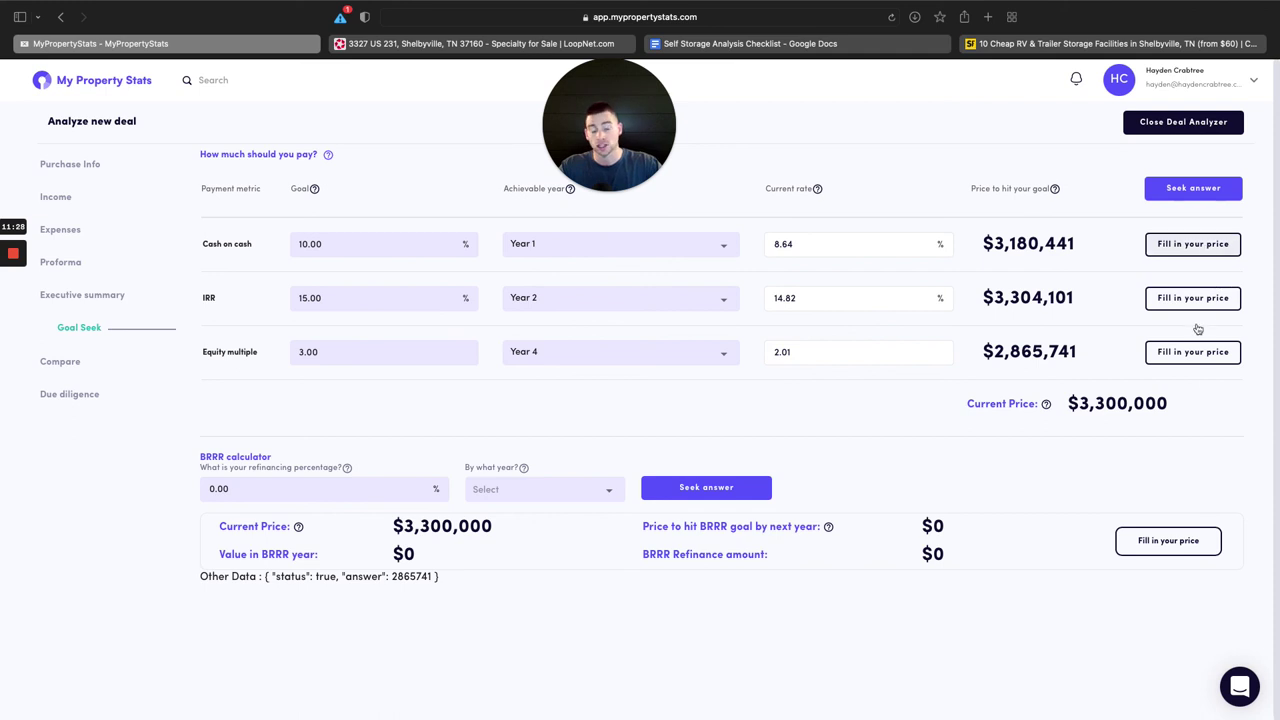
Review the deal's outcome comparison, then view the due diligence document categories.
click(68, 360)
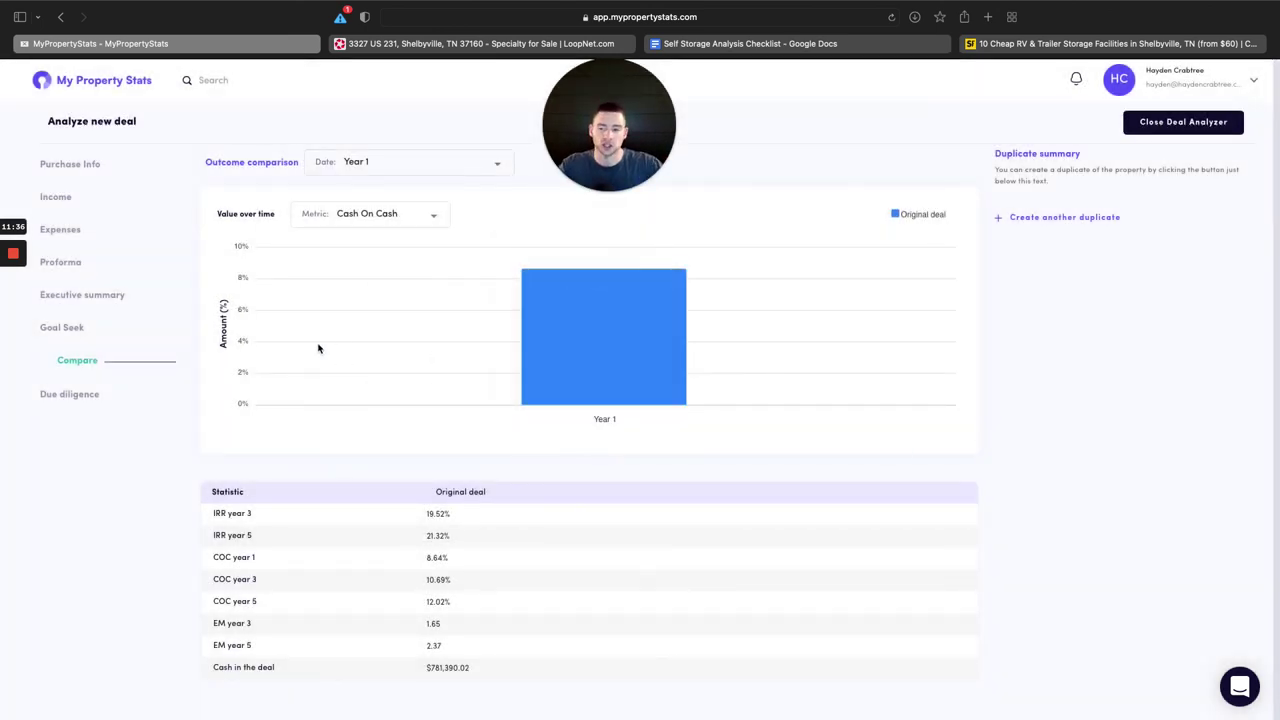
click(92, 396)
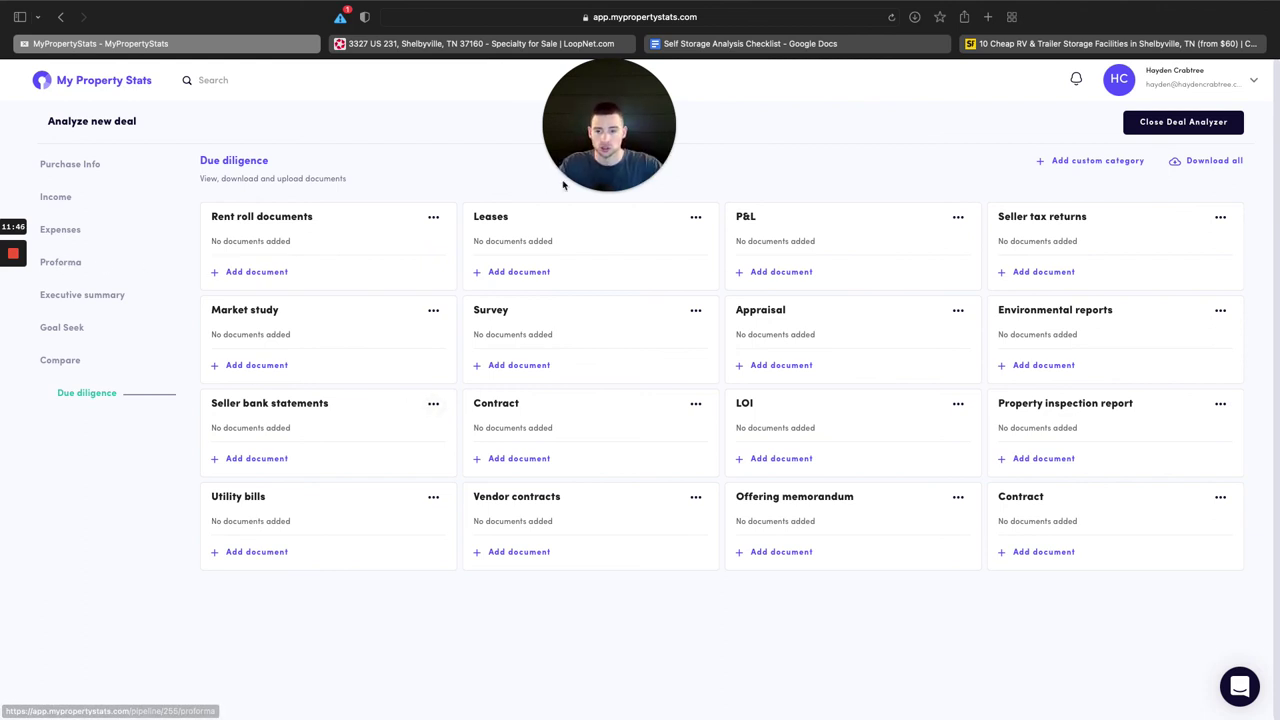
drag(605, 162, 617, 160)
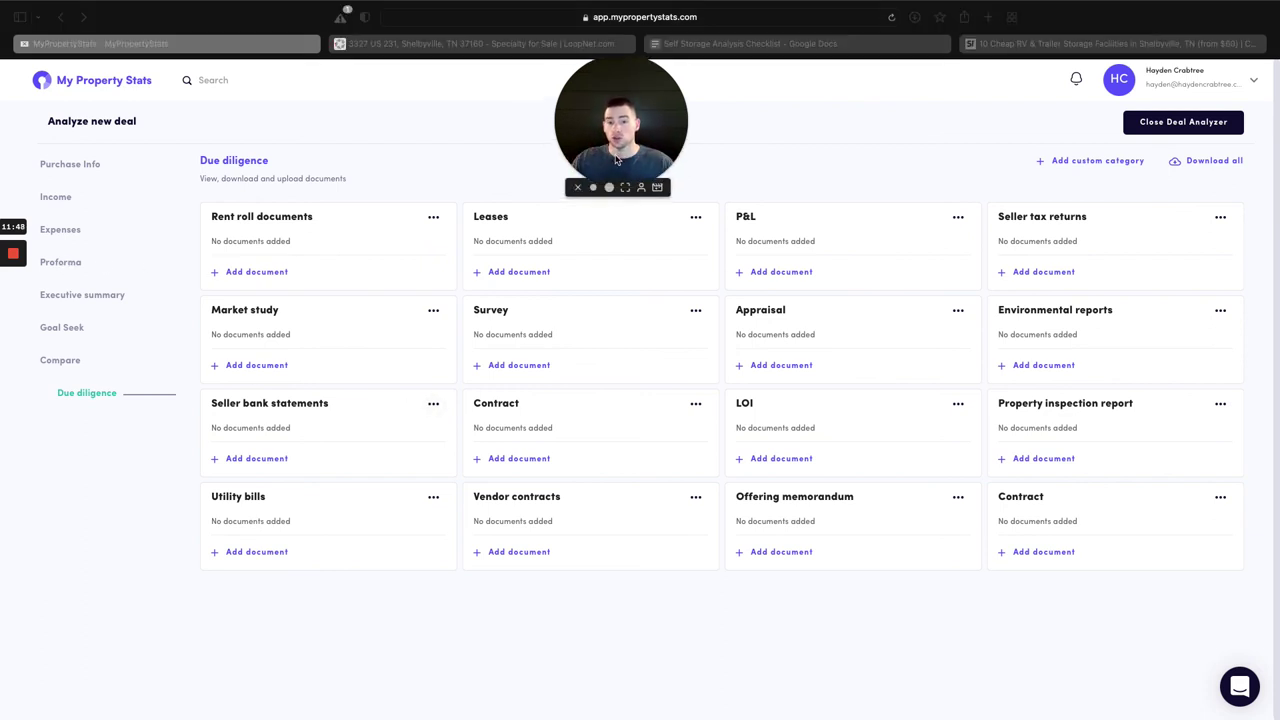